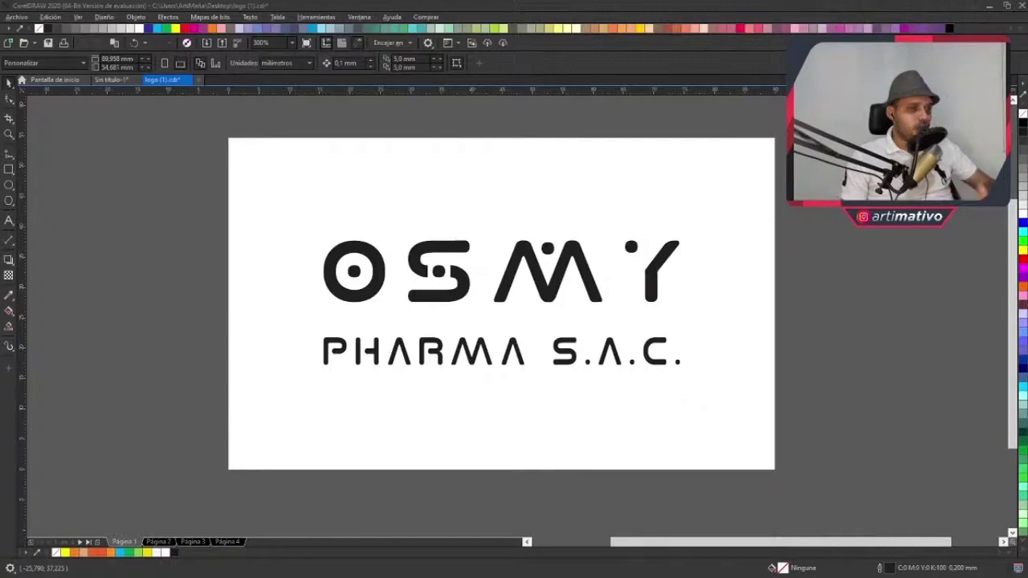
- Convert both text lines on the page, OSMY and PHARMA S.A.C., to curves
scroll(426, 314, up, 2)
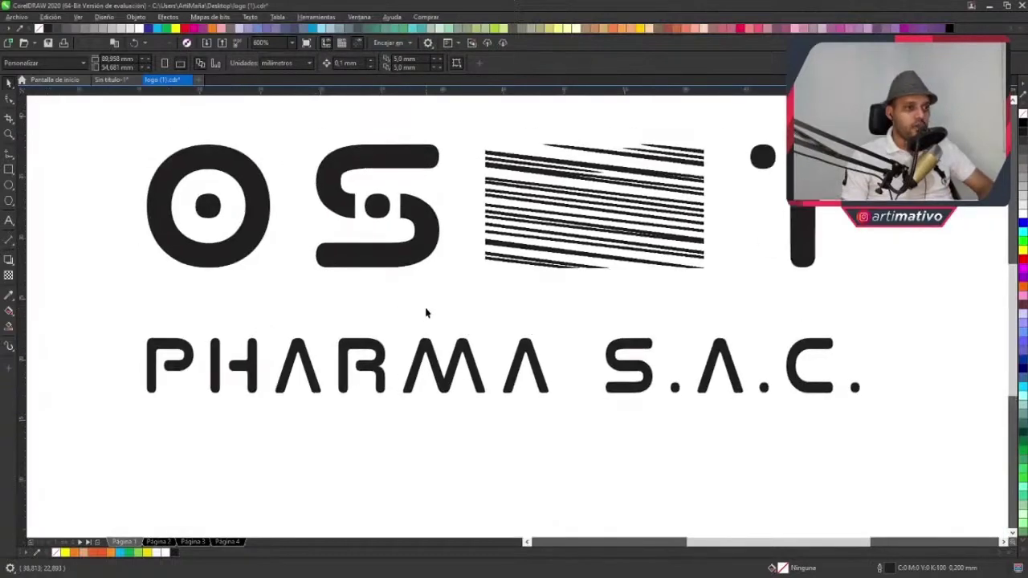
scroll(426, 313, down, 1)
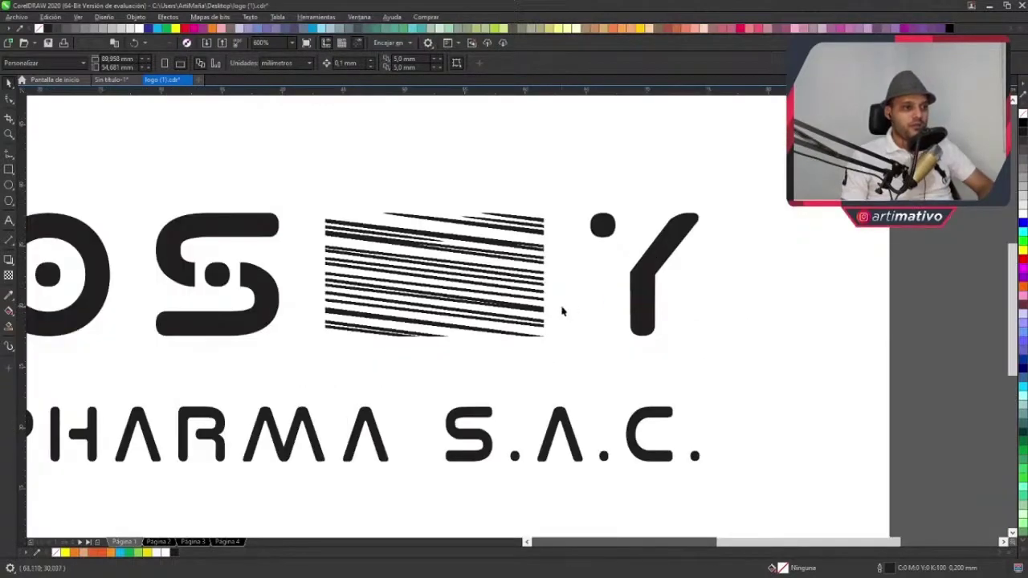
scroll(563, 310, down, 1)
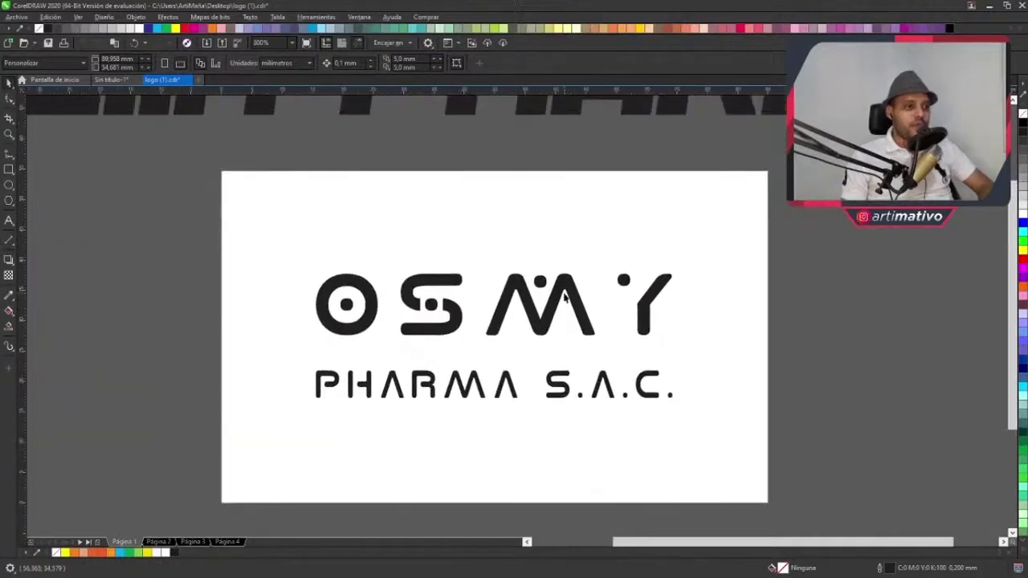
click(565, 297)
scroll(474, 340, up, 1)
scroll(475, 340, down, 1)
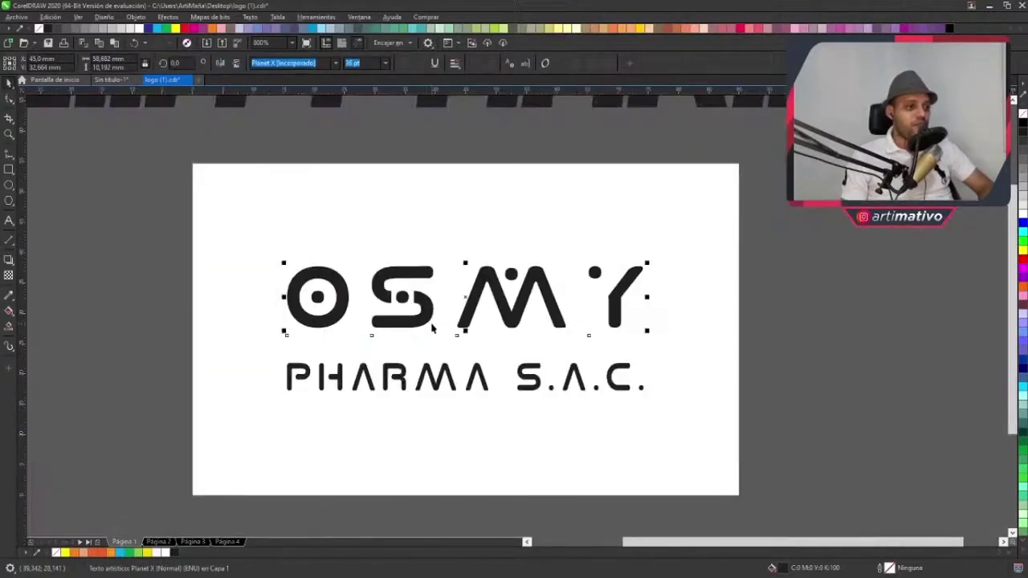
click(858, 242)
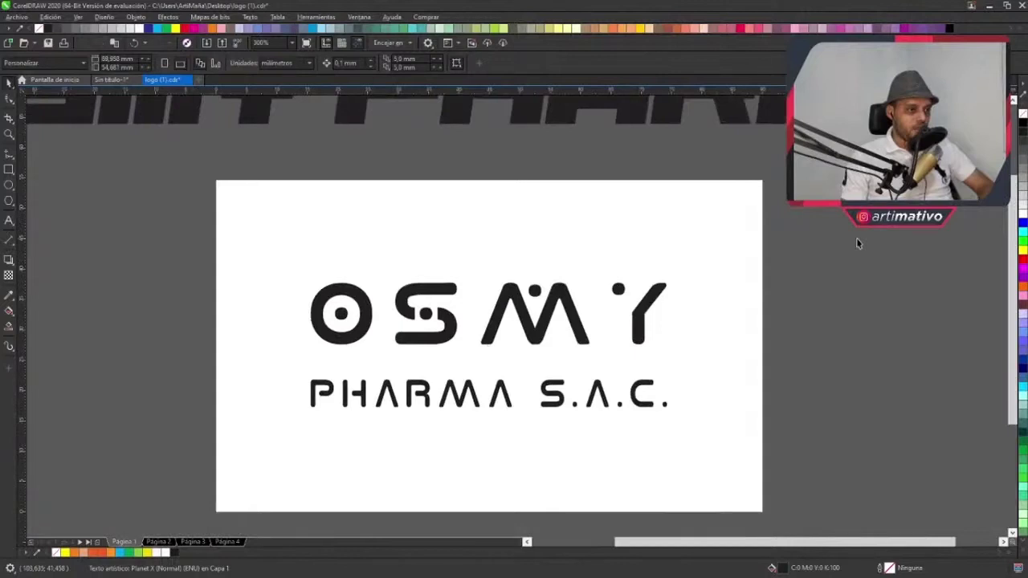
drag(857, 243, 230, 386)
key(ctrl+q)
click(836, 269)
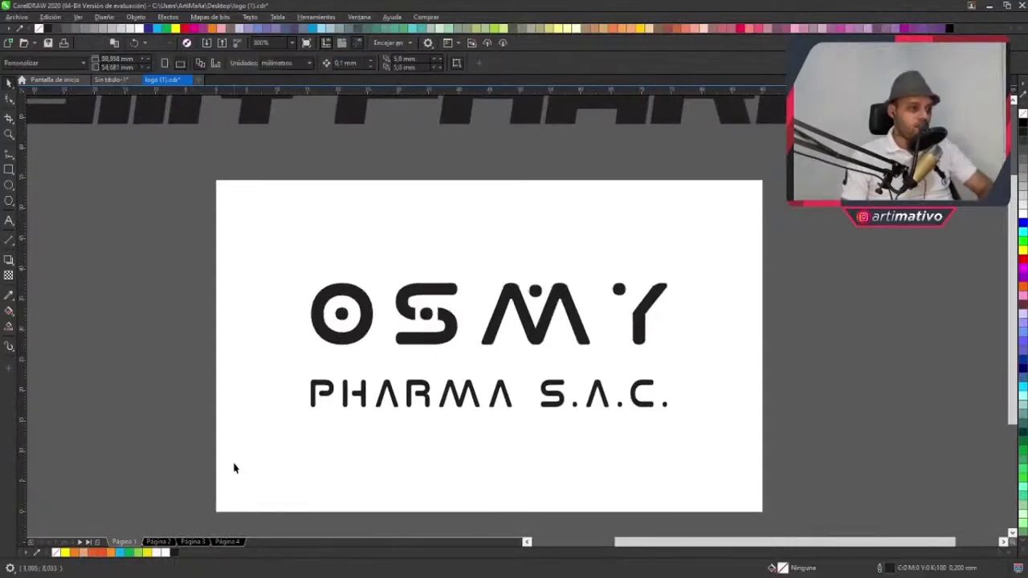
click(395, 401)
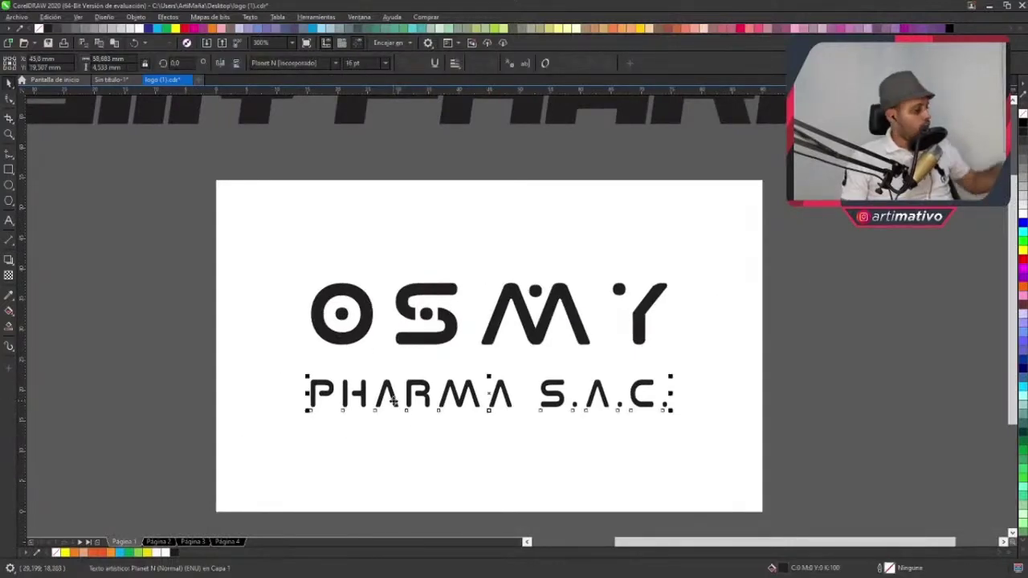
key(ctrl+q)
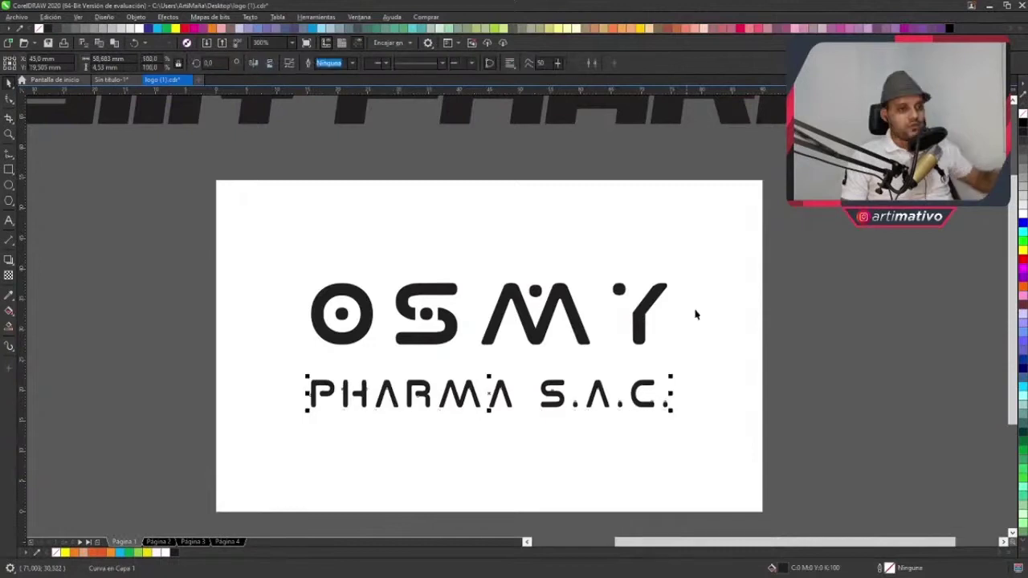
- Delete the large OSMY PHARMA text lying outside the page, above the logo
key(Tab)
key(F3)
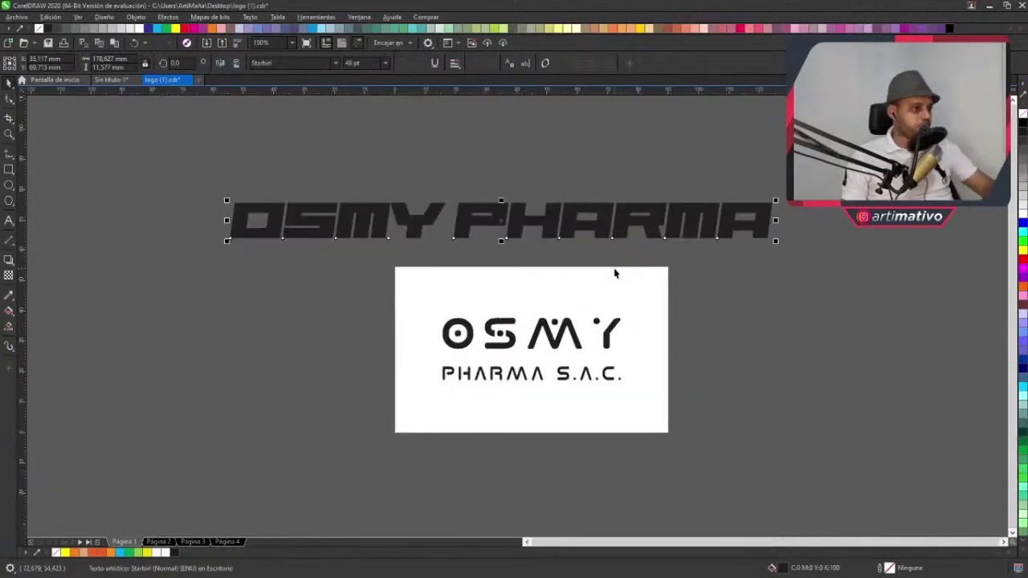
key(Delete)
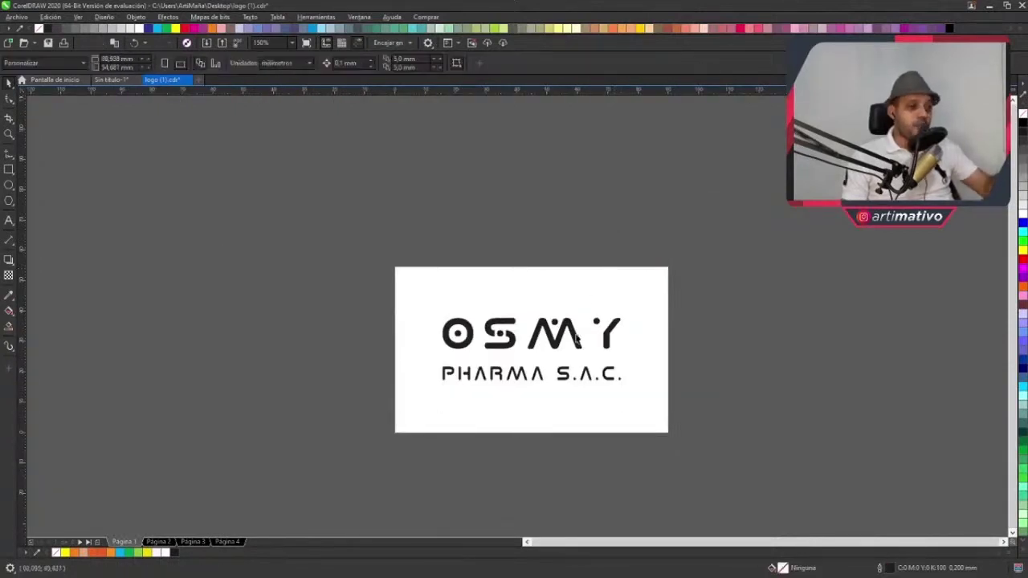
- Examine the OSMY and PHARMA S.A.C. letterforms, both close up and within the whole page
scroll(372, 311, up, 2)
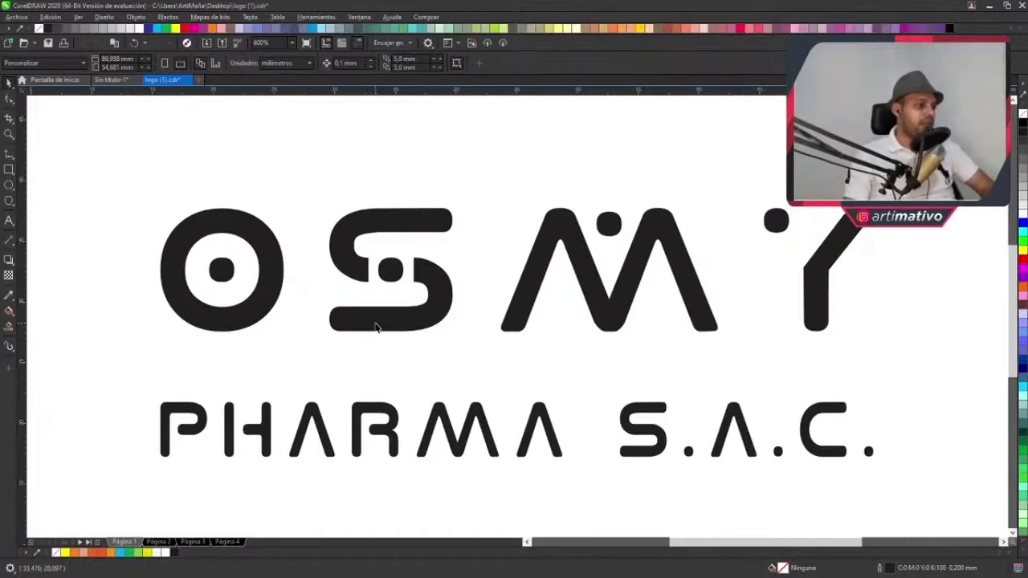
click(384, 322)
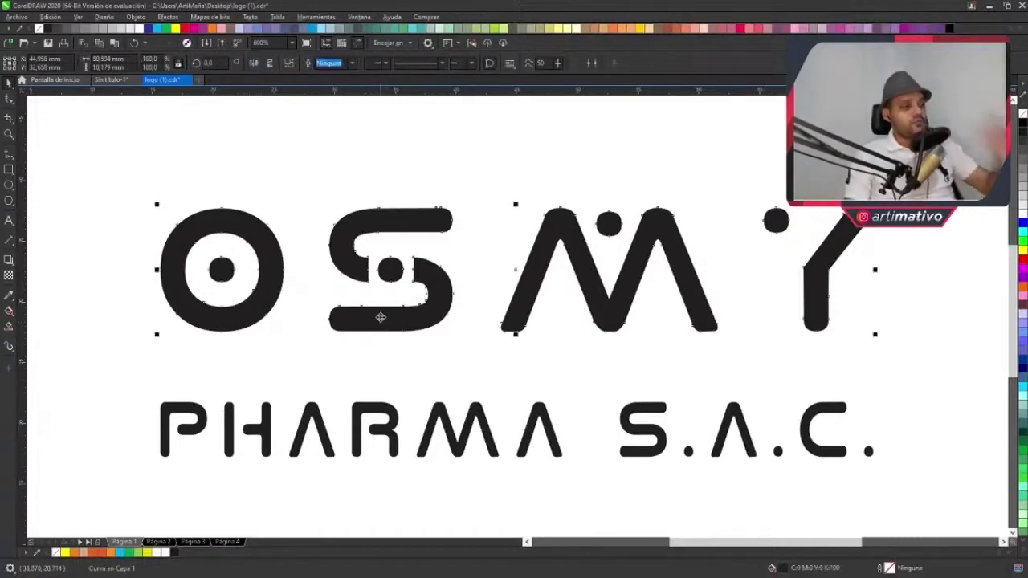
scroll(380, 317, down, 2)
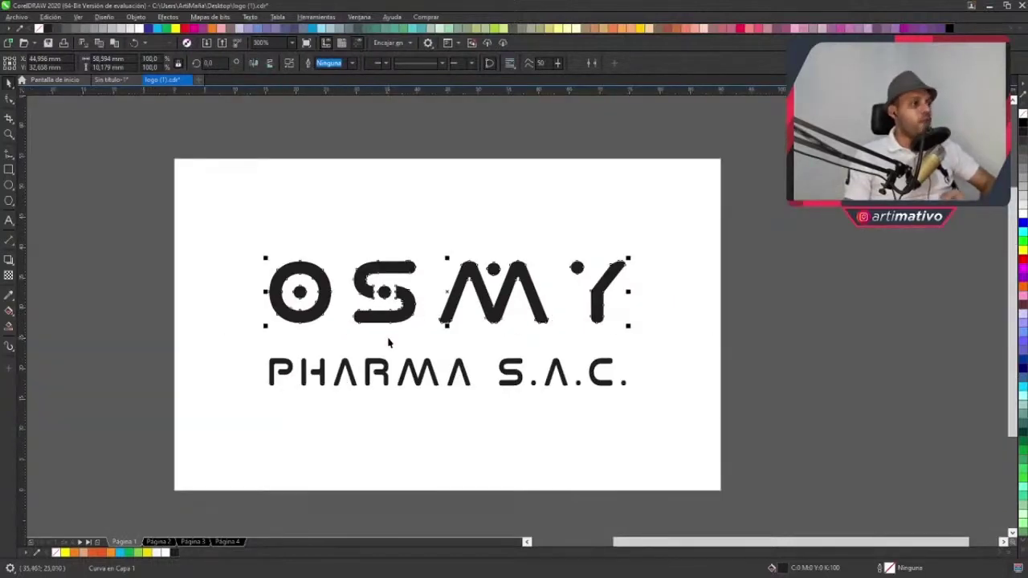
scroll(388, 343, up, 2)
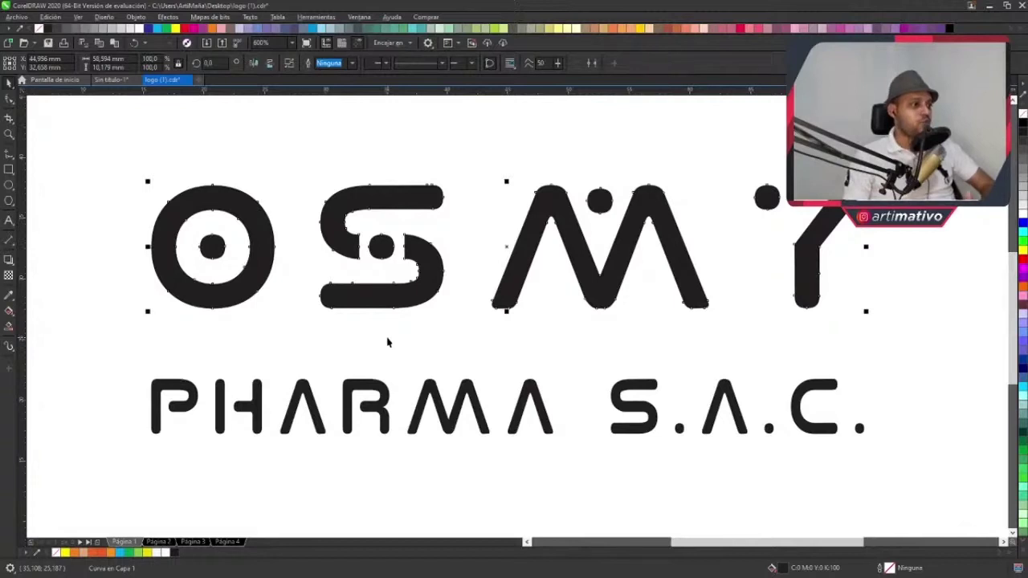
click(349, 188)
scroll(428, 209, left, 2)
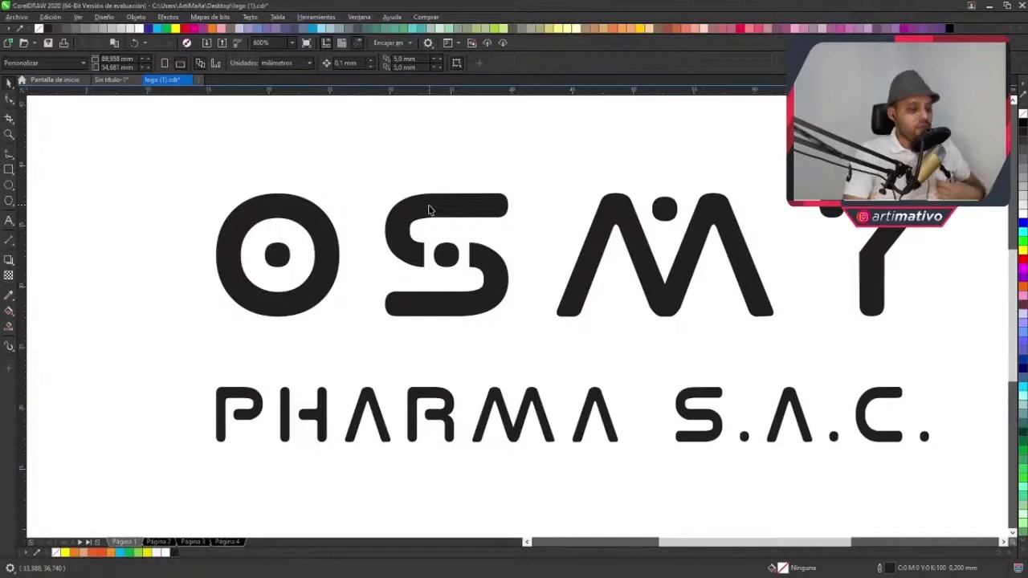
drag(499, 301, 431, 334)
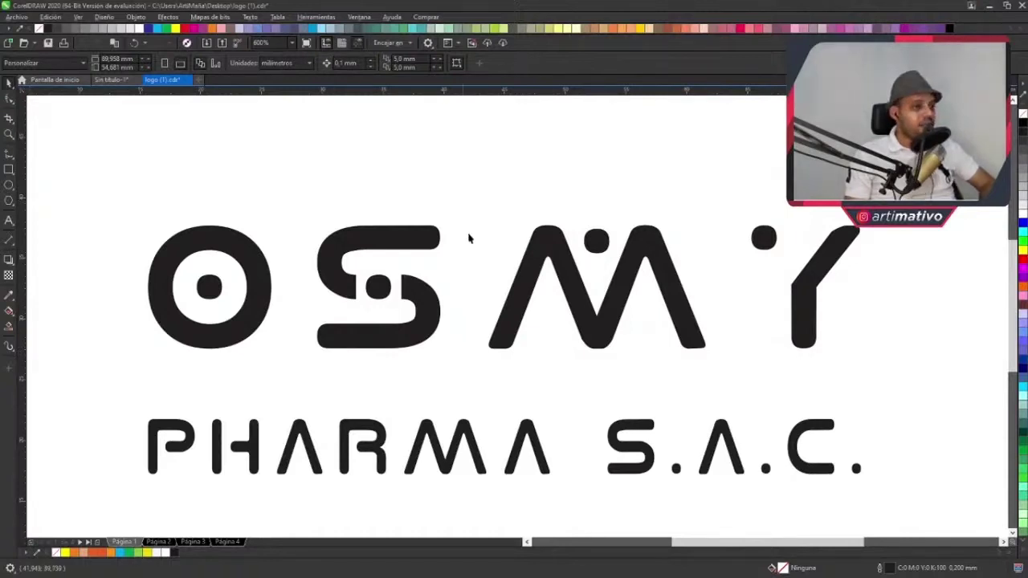
drag(514, 293, 537, 259)
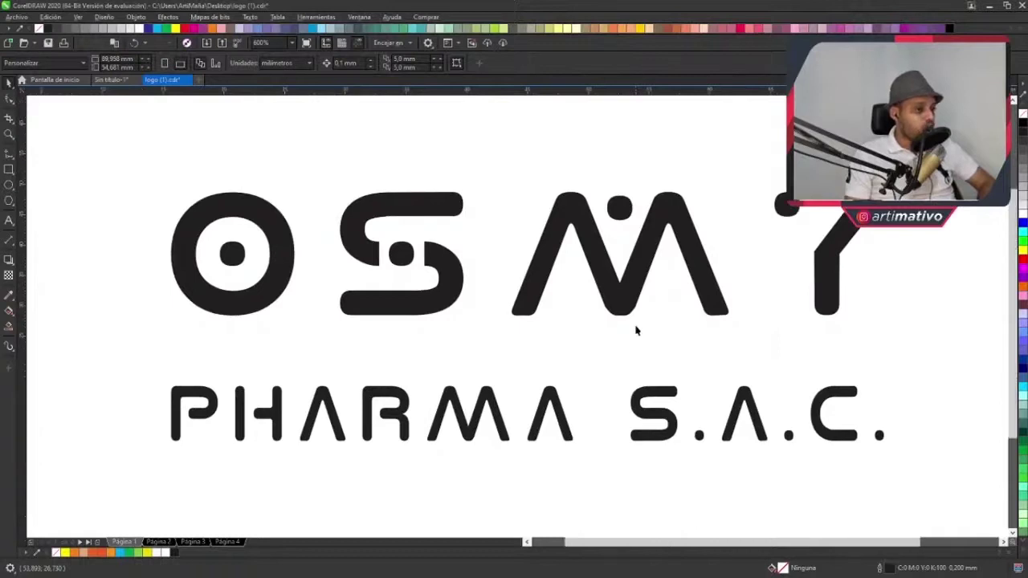
scroll(620, 324, down, 2)
drag(620, 323, 610, 325)
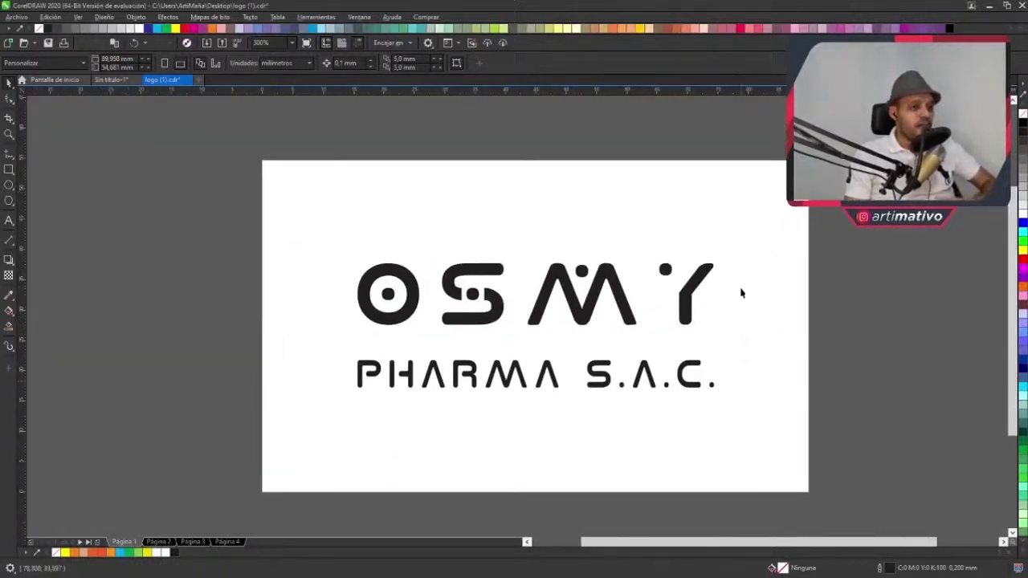
drag(615, 327, 623, 297)
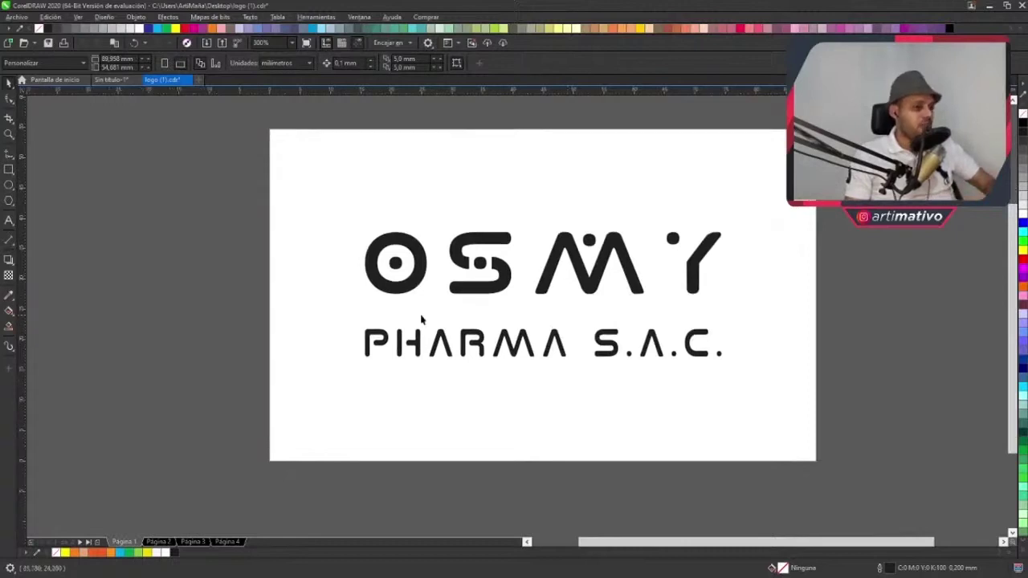
scroll(424, 319, up, 2)
scroll(424, 320, down, 2)
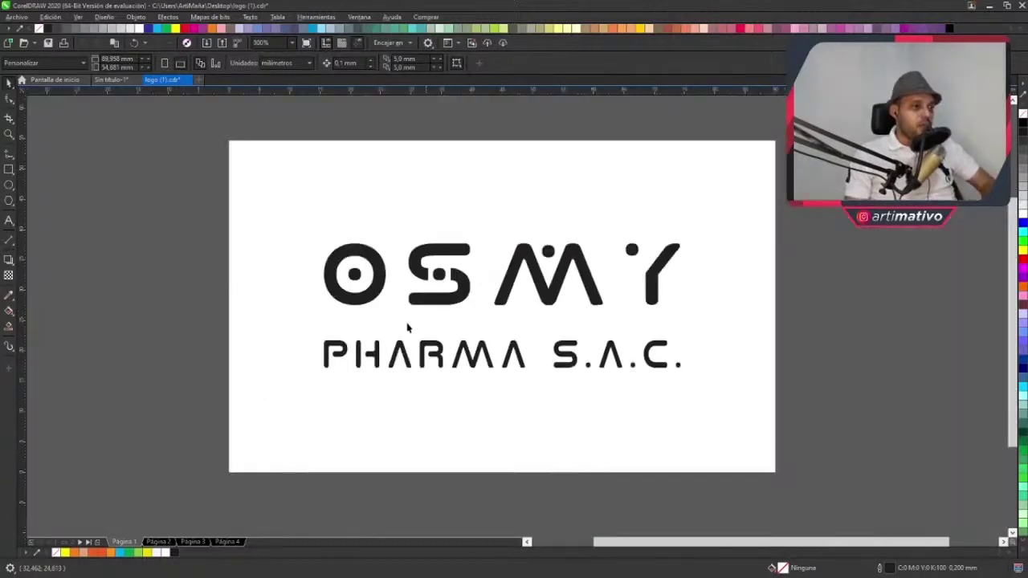
- Scale the PHARMA S.A.C. line down proportionally about its centre until it is clearly narrower than the OSMY line
drag(88, 326, 772, 416)
scroll(481, 342, up, 2)
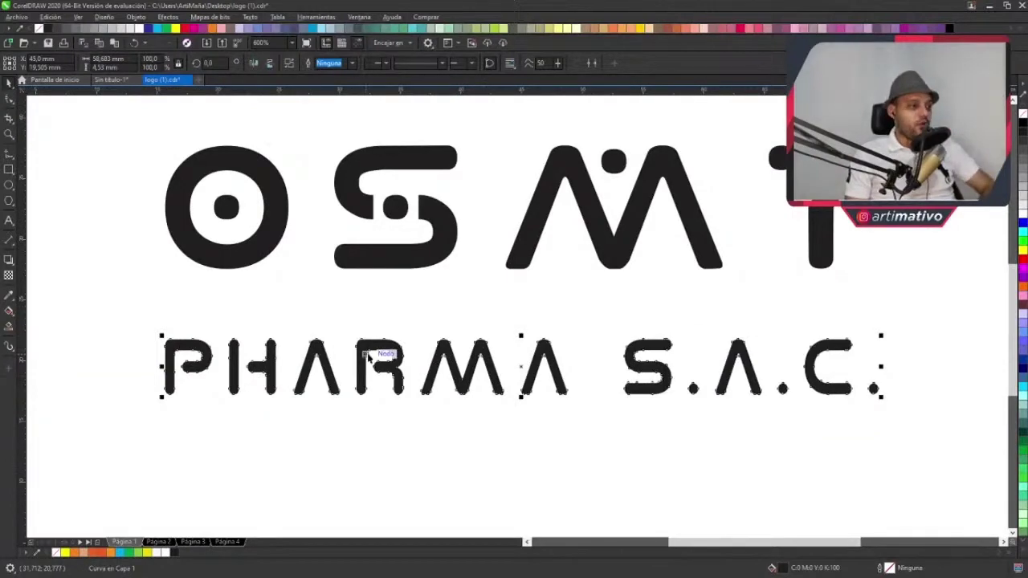
drag(882, 336, 829, 321)
click(696, 339)
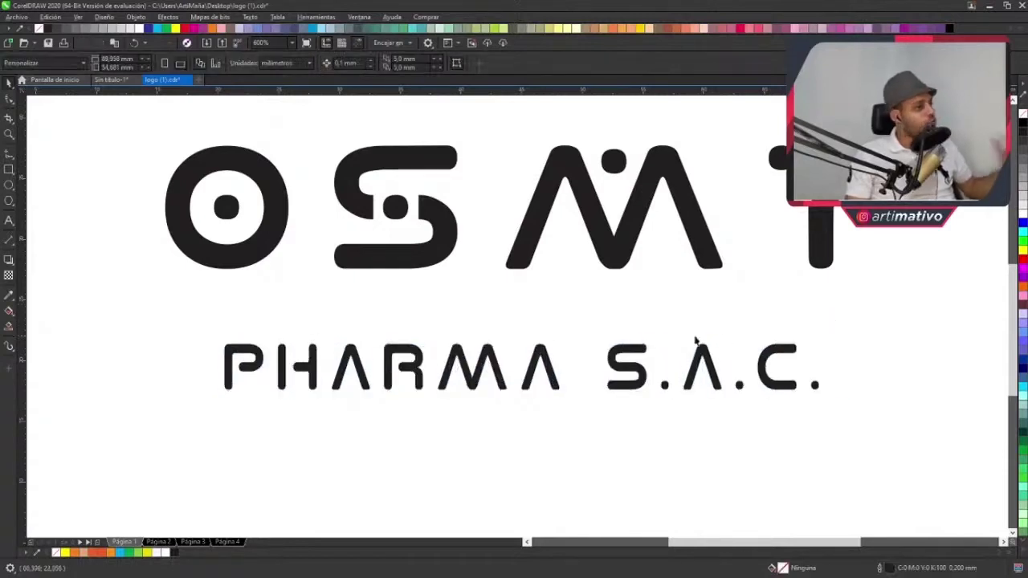
click(758, 361)
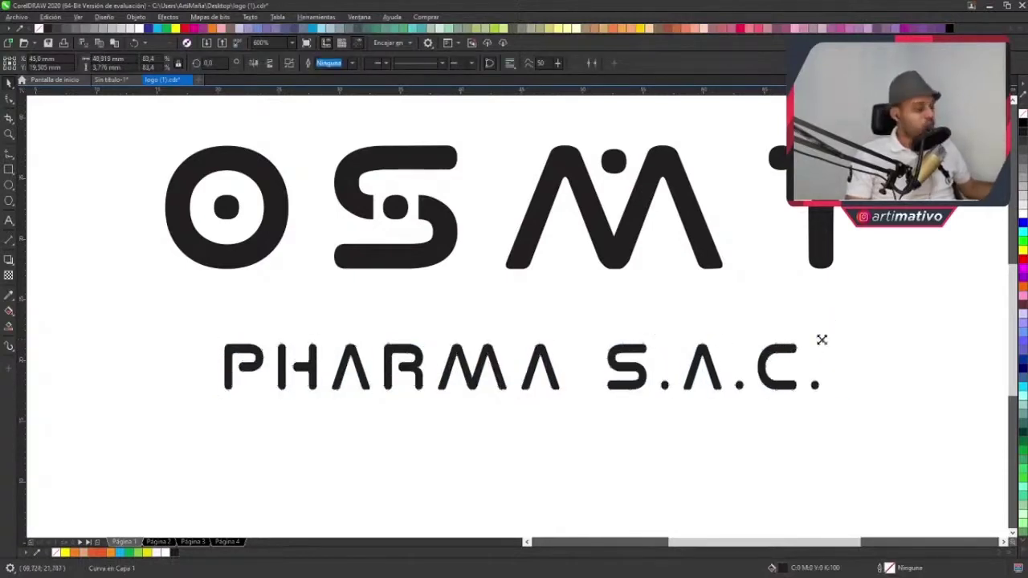
drag(821, 340, 739, 358)
click(751, 337)
scroll(746, 339, down, 2)
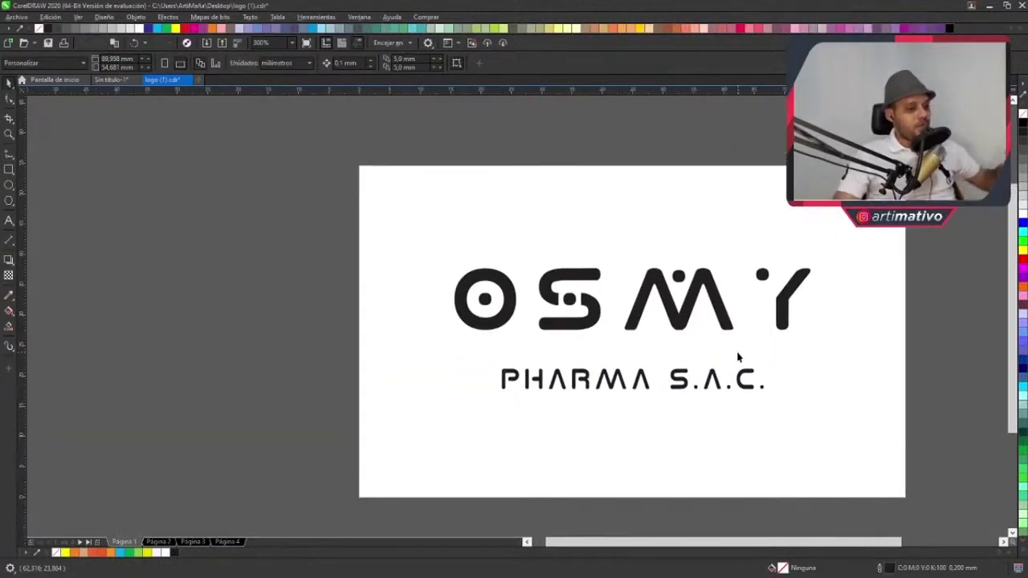
- Move the PHARMA S.A.C. line straight up, closer to the OSMY line
scroll(743, 379, up, 2)
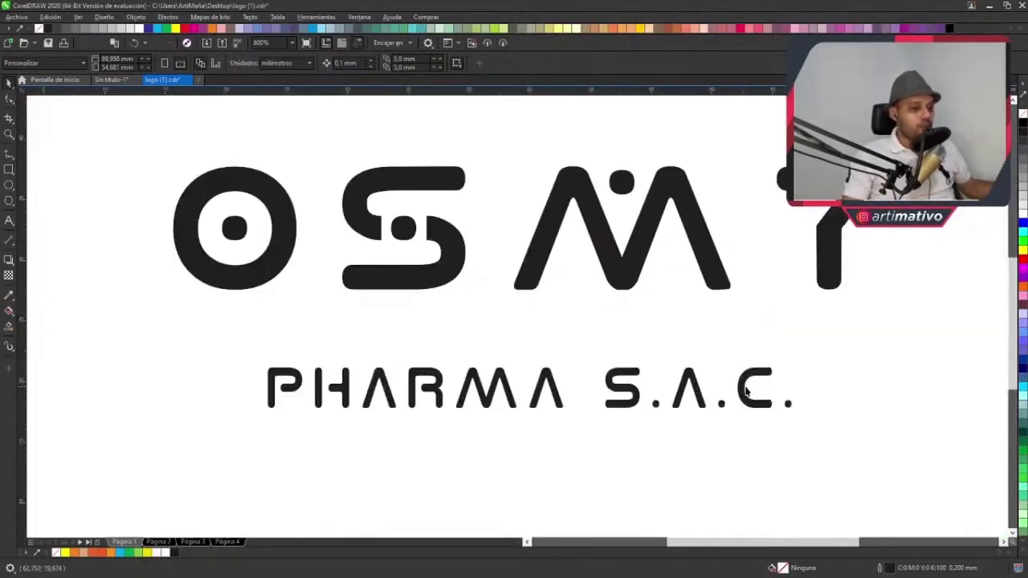
click(744, 387)
drag(744, 388, 744, 356)
click(881, 343)
drag(695, 332, 697, 379)
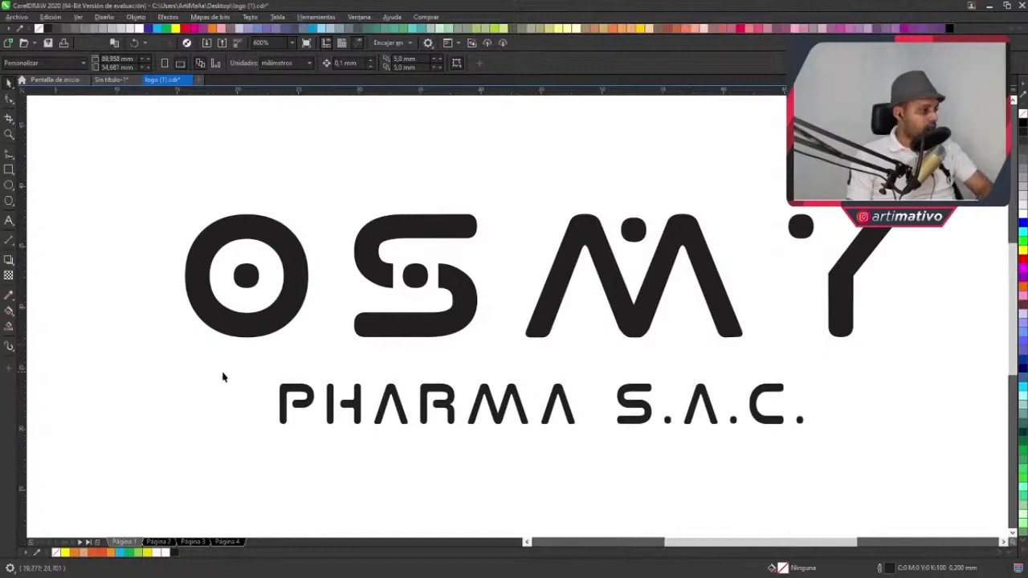
- Examine the shapes of the O and S in OSMY, including their central dots and stroke gaps
drag(223, 379, 316, 366)
drag(338, 352, 303, 368)
scroll(293, 362, up, 3)
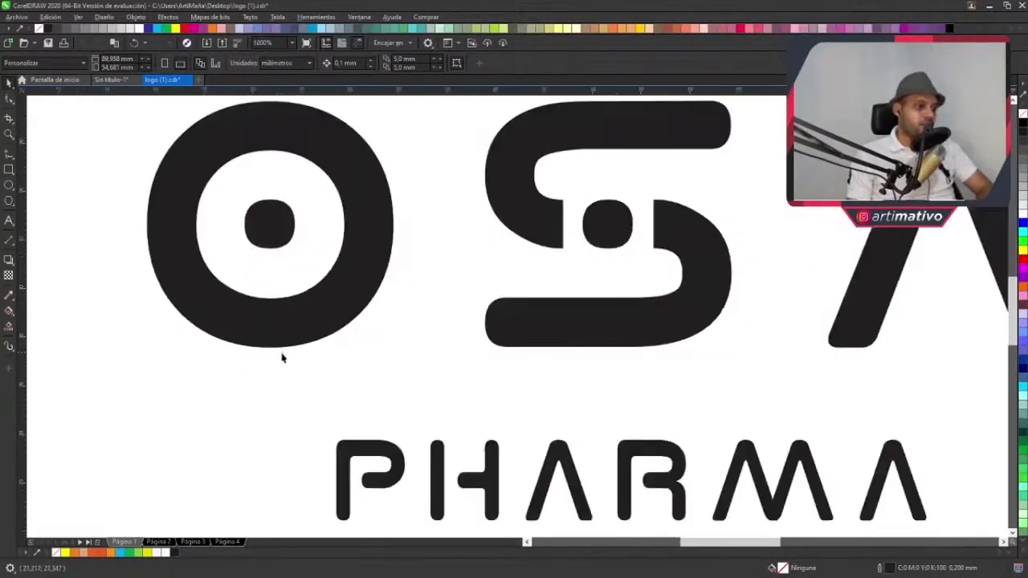
scroll(434, 405, up, 1)
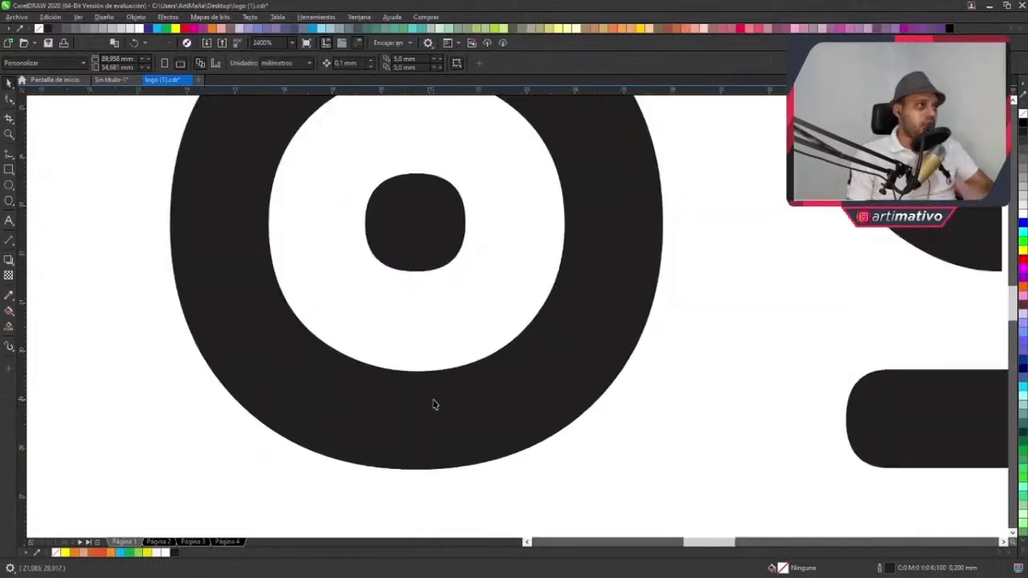
scroll(434, 405, down, 2)
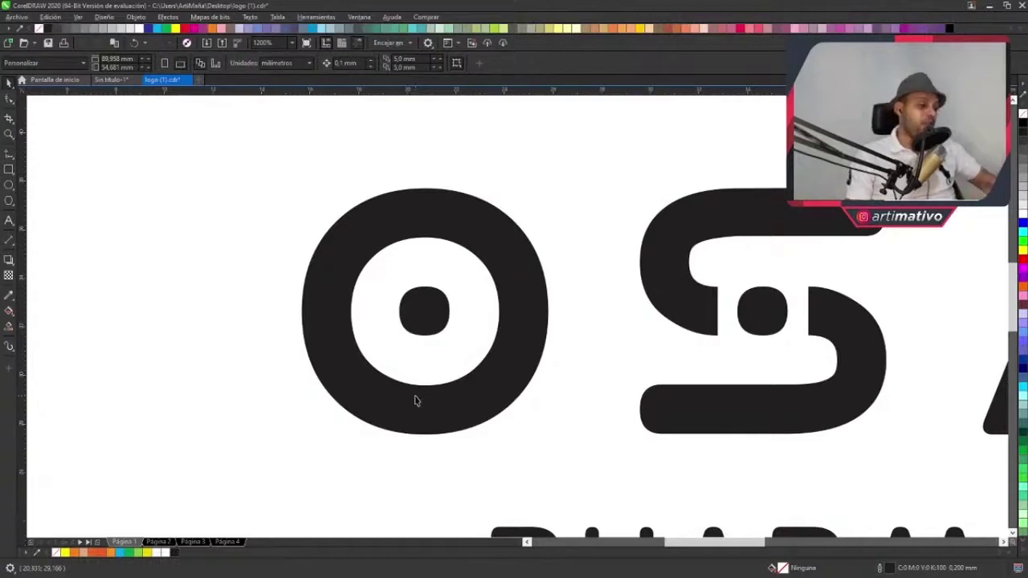
scroll(415, 401, down, 3)
scroll(434, 402, up, 1)
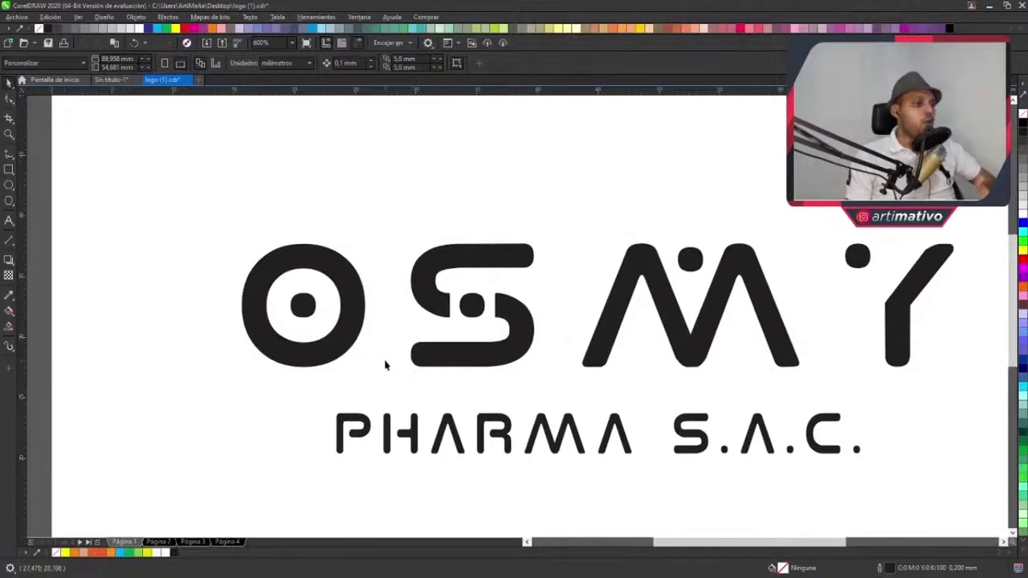
scroll(338, 347, up, 1)
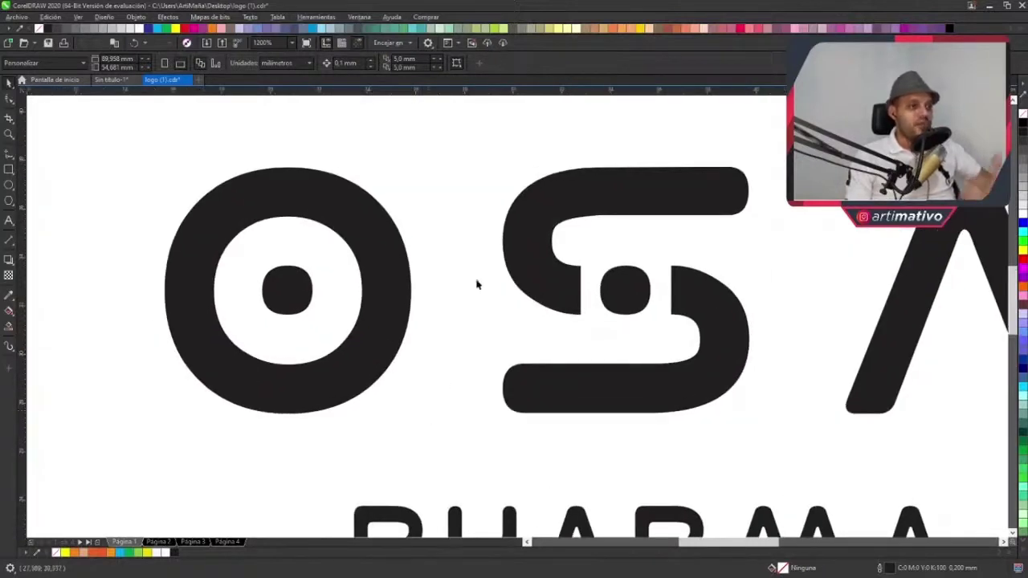
scroll(476, 284, down, 1)
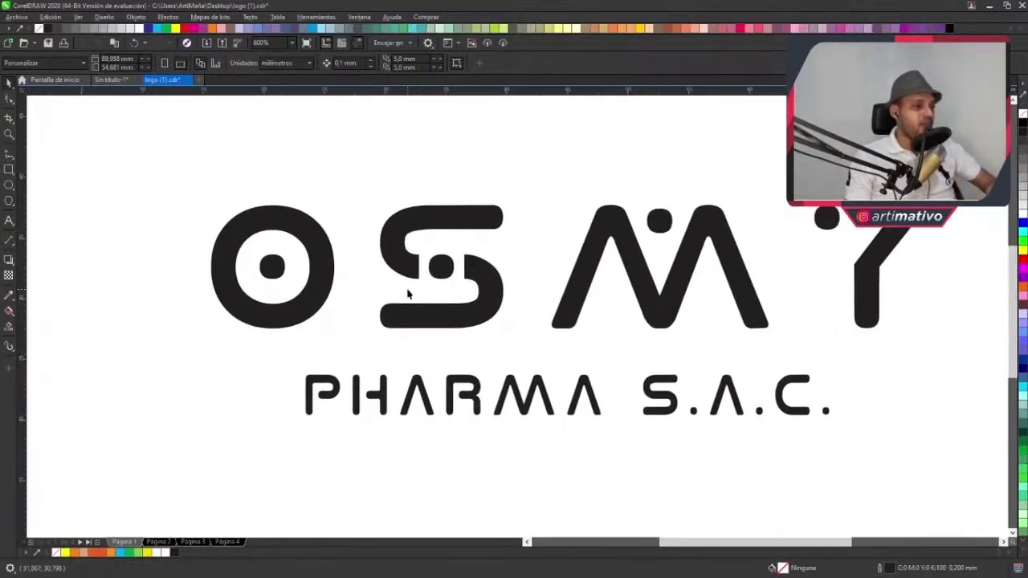
scroll(452, 290, up, 1)
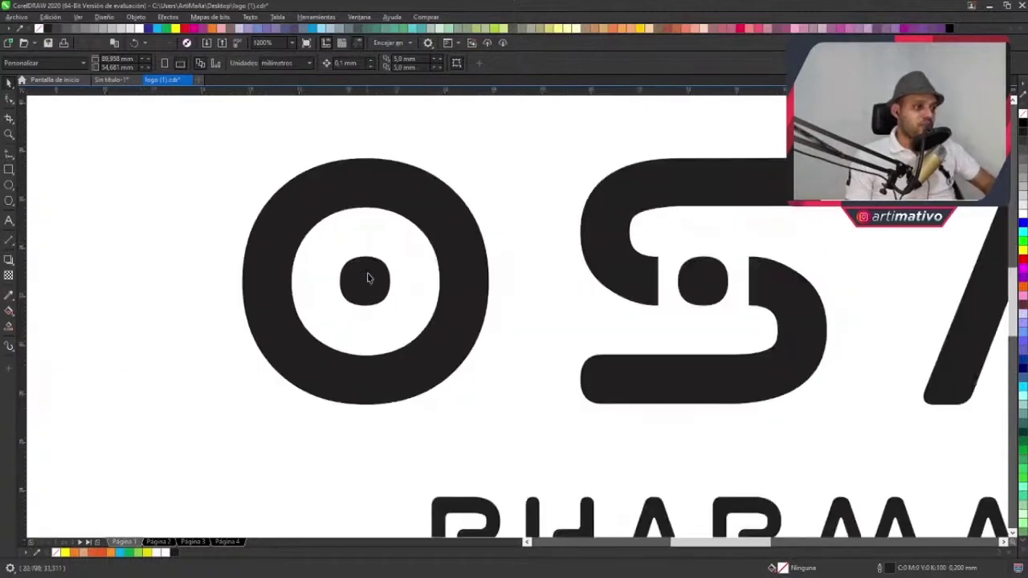
- Remove the fill from the OSMY curves
click(449, 193)
scroll(454, 233, left, 1)
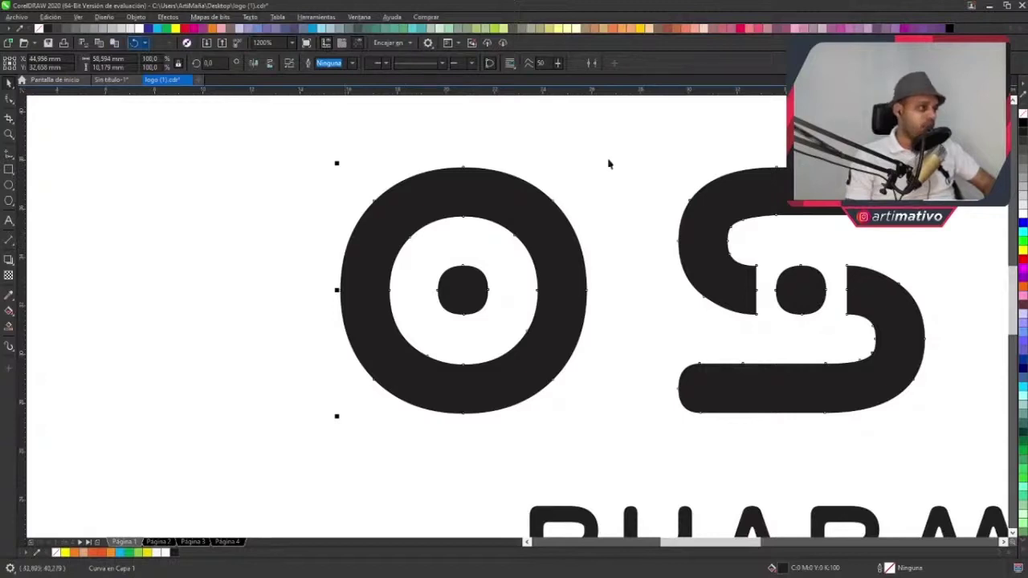
click(1021, 117)
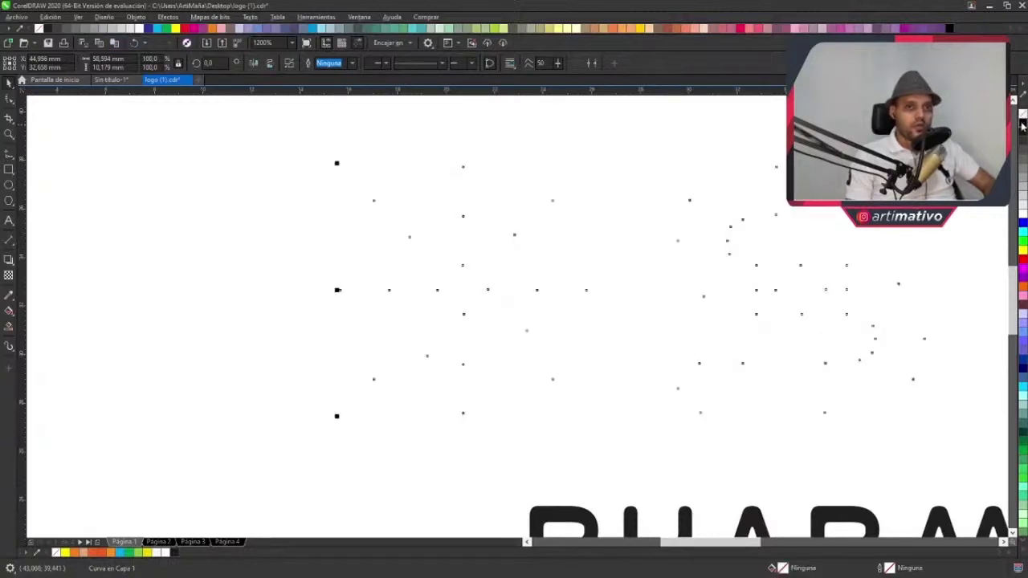
- Give the OSMY curves a black outline and switch the document display to wireframe (Líneas de dibujo)
right_click(1023, 127)
click(515, 207)
click(482, 170)
scroll(469, 184, up, 3)
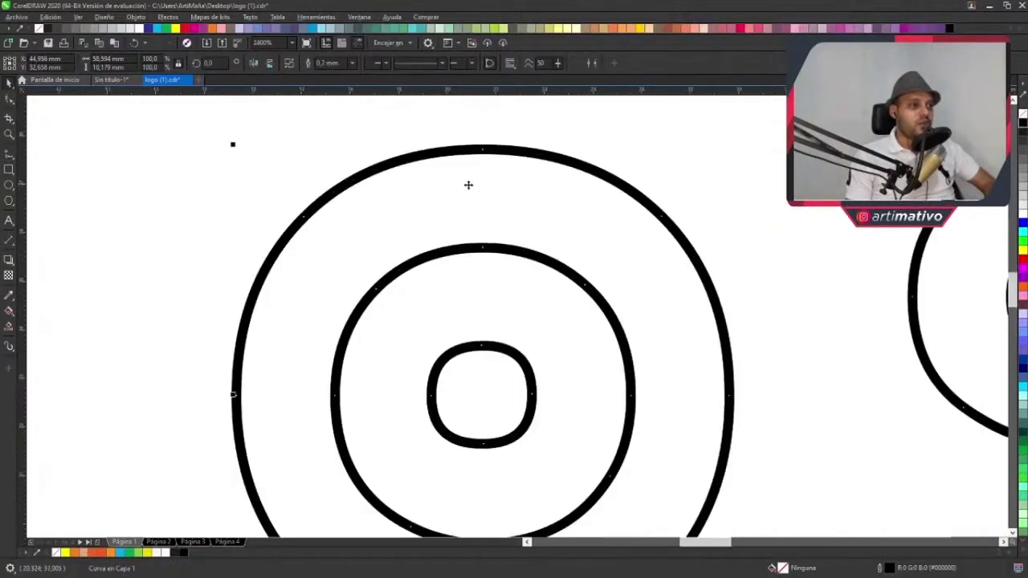
scroll(475, 184, down, 3)
click(78, 17)
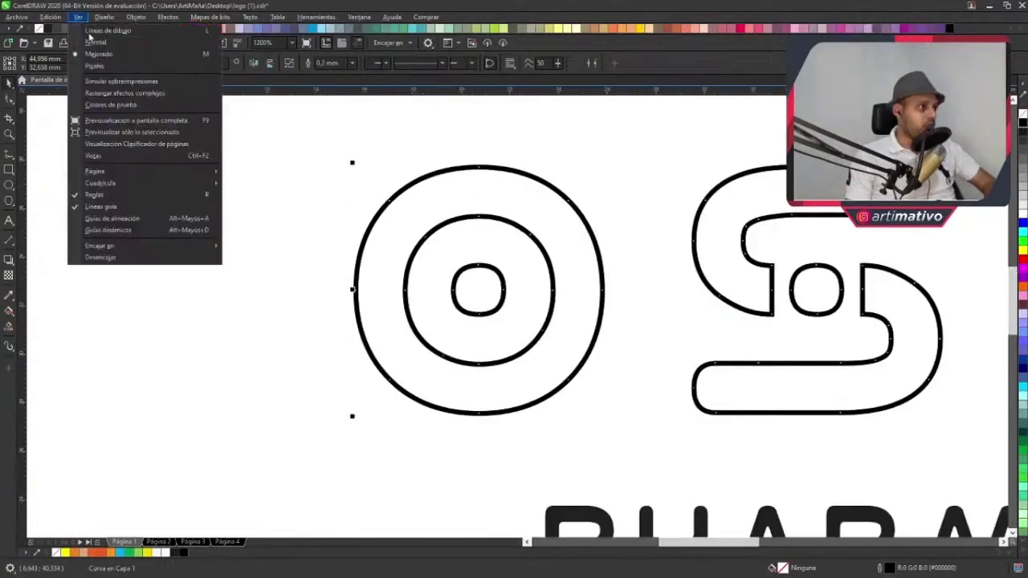
click(121, 31)
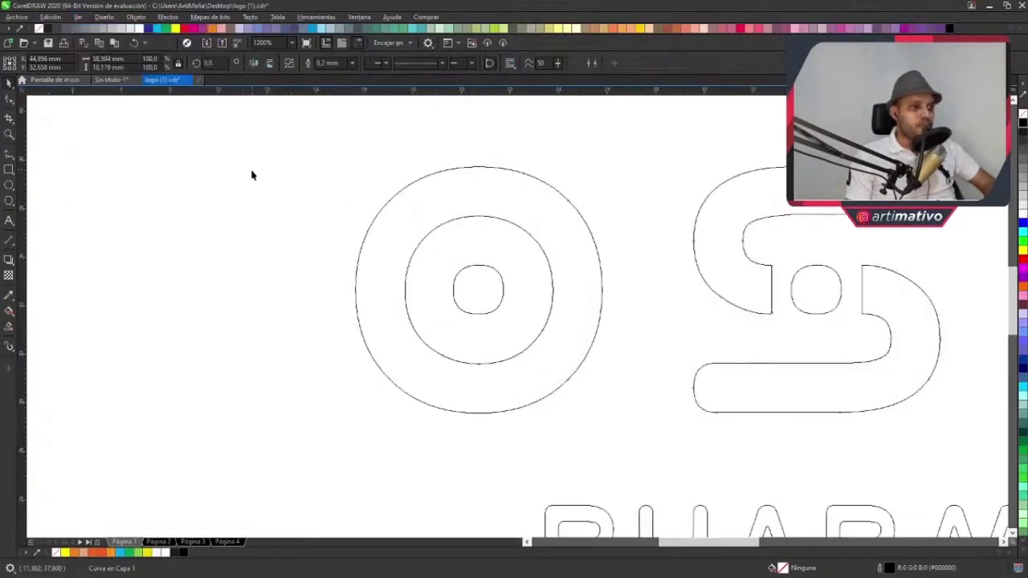
- Examine the wireframe contours and node placement of the O and S in OSMY
click(252, 172)
scroll(478, 298, up, 3)
scroll(489, 292, down, 3)
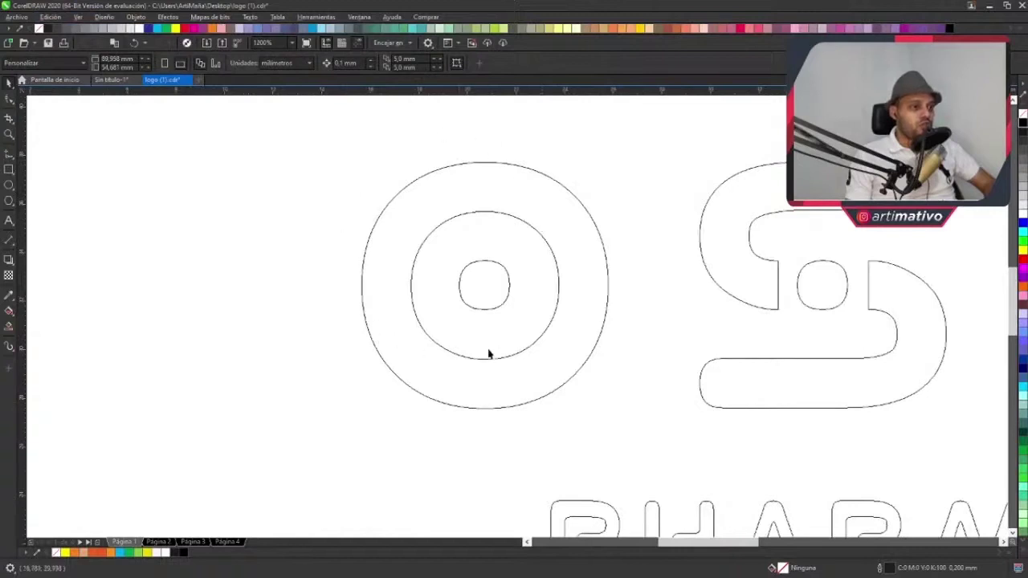
drag(554, 265, 494, 281)
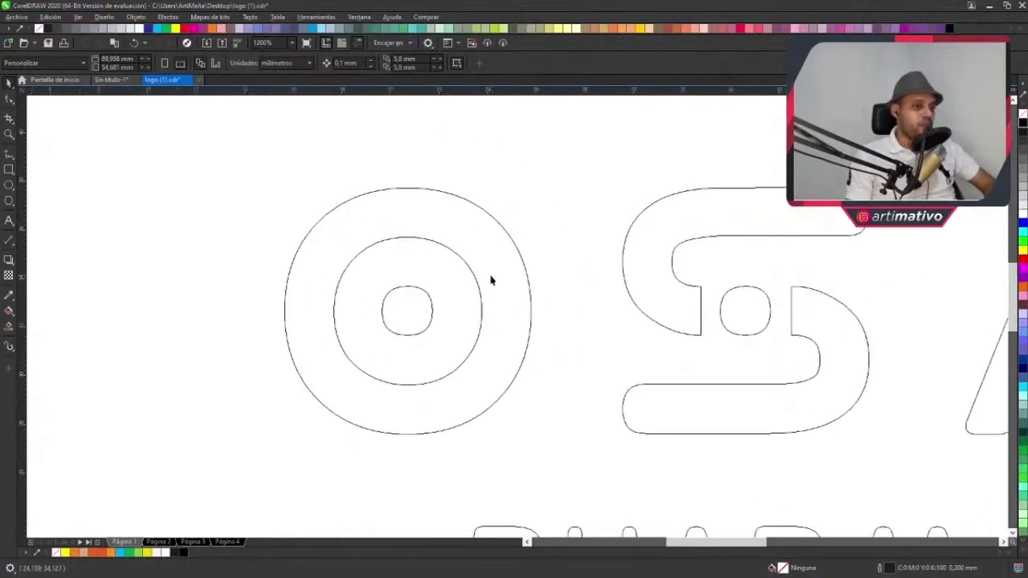
click(496, 249)
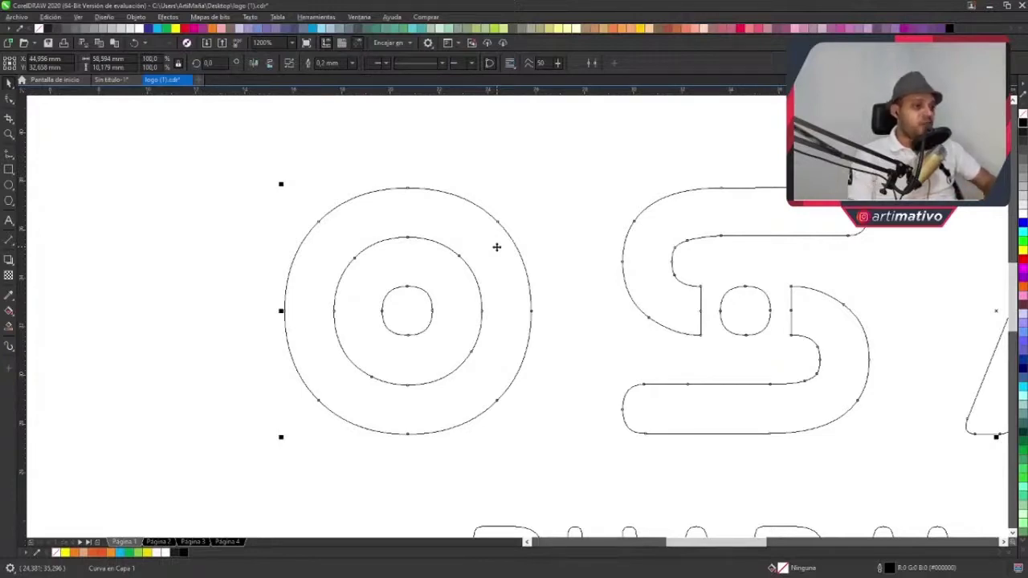
scroll(496, 257, down, 1)
scroll(444, 289, up, 1)
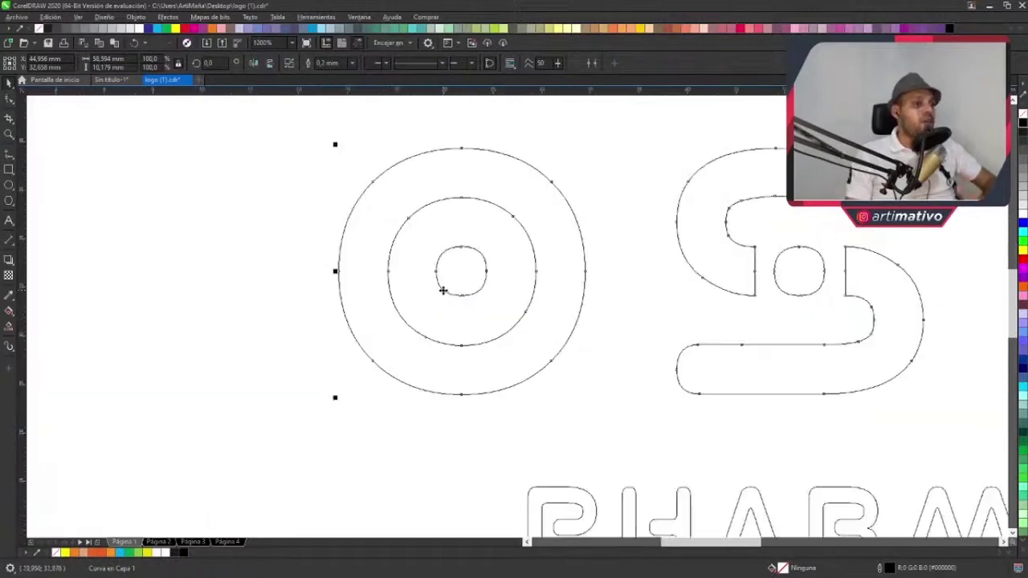
scroll(462, 272, left, 3)
click(282, 225)
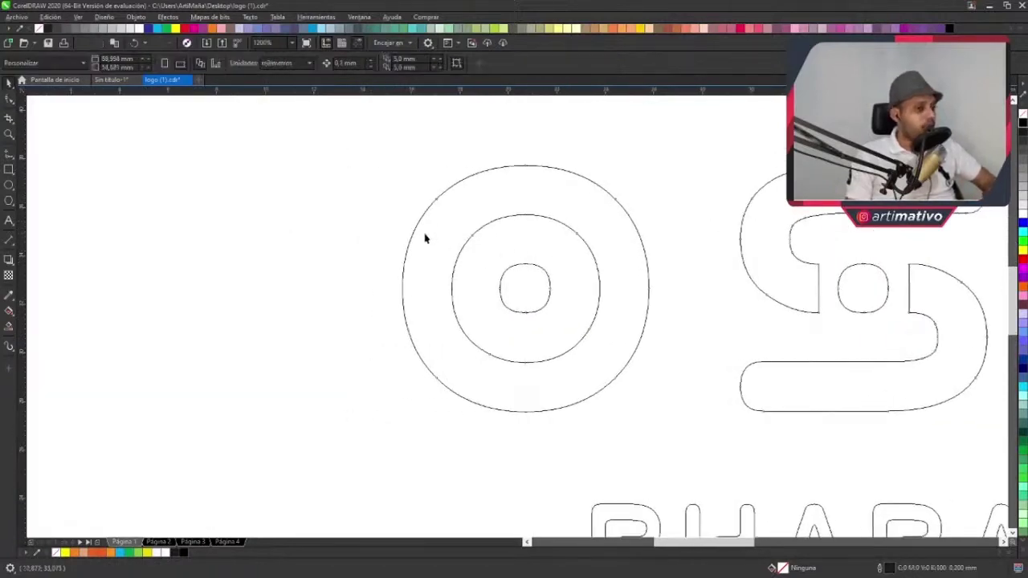
- Draw a circle about 10.15 mm in diameter matching the O's height and centre it over the O's outer contour
click(9, 185)
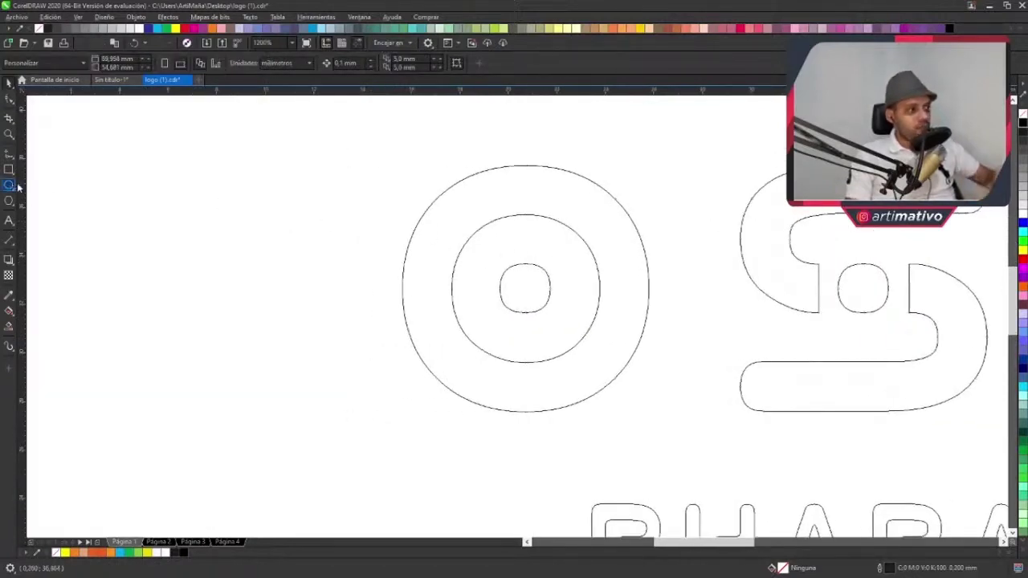
mouse_move(528, 166)
mouse_down()
mouse_move(541, 338)
mouse_move(528, 413)
mouse_up()
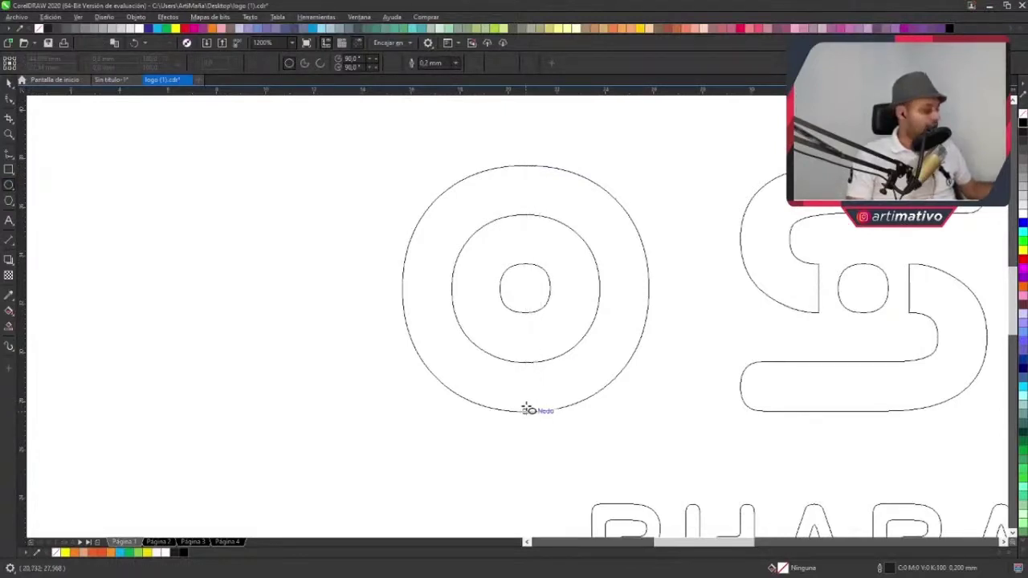
drag(529, 166, 528, 412)
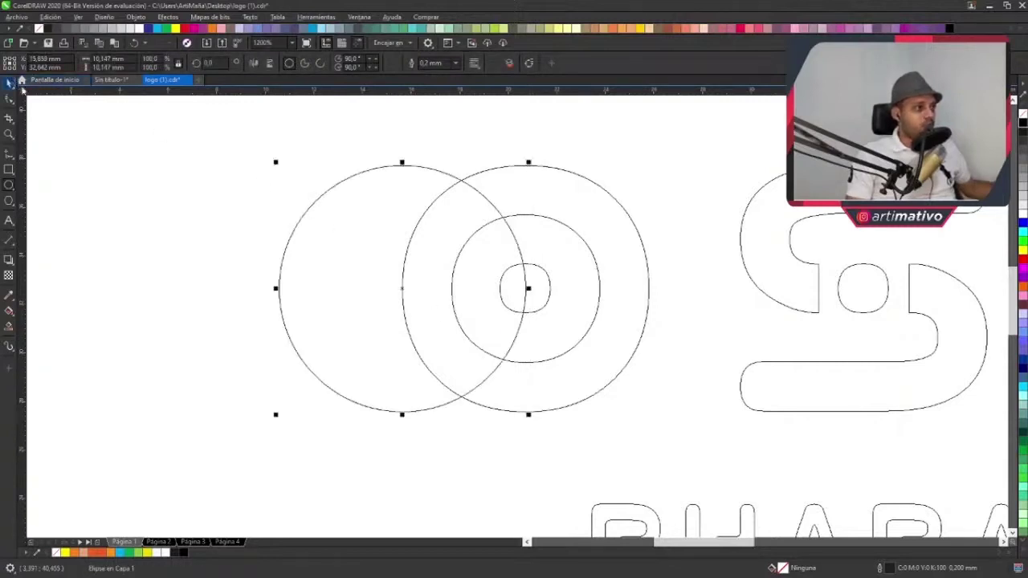
drag(526, 288, 650, 288)
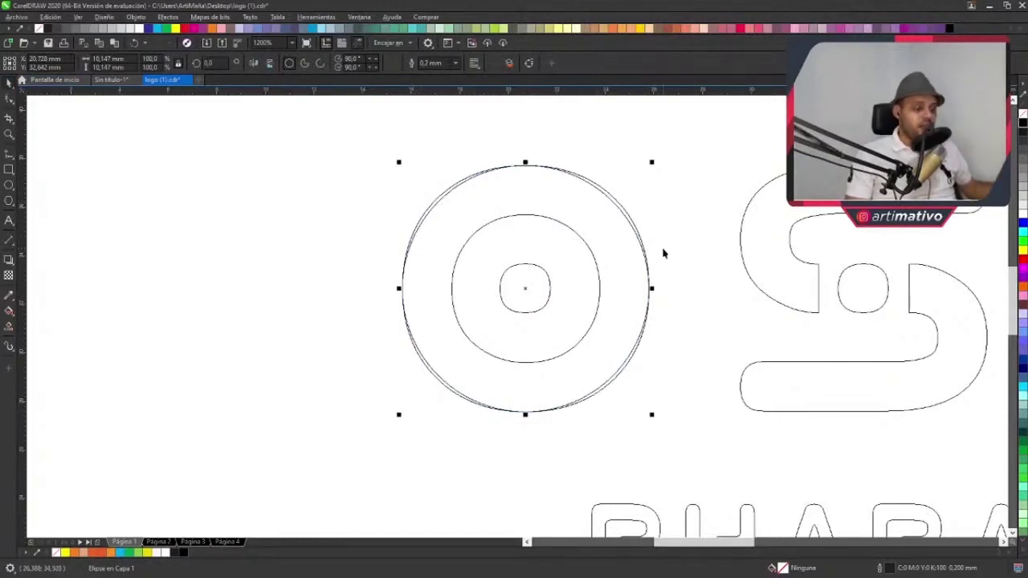
- Place a horizontal guide along the top edge of the O's inner contour
scroll(640, 214, up, 2)
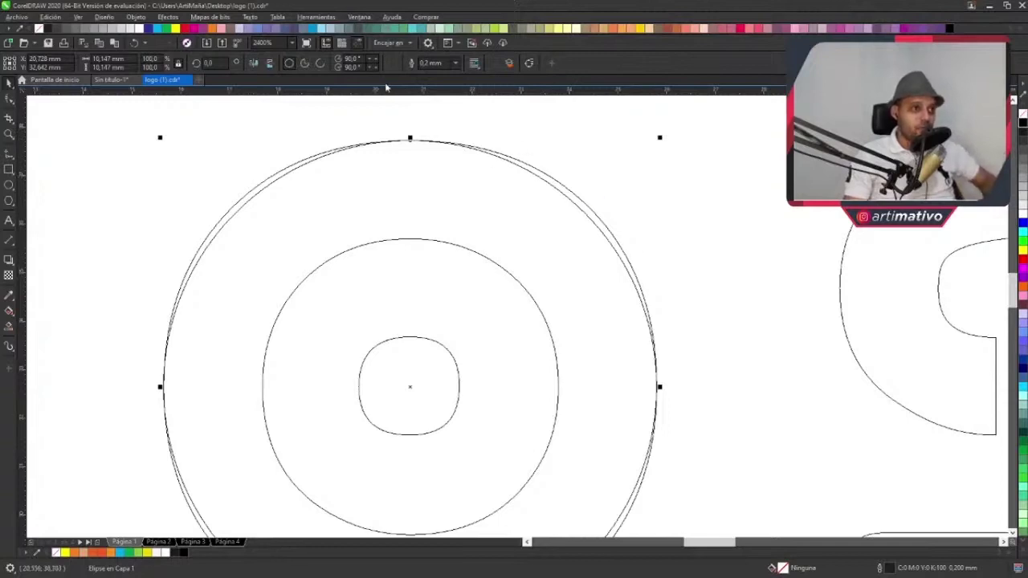
drag(436, 94, 414, 239)
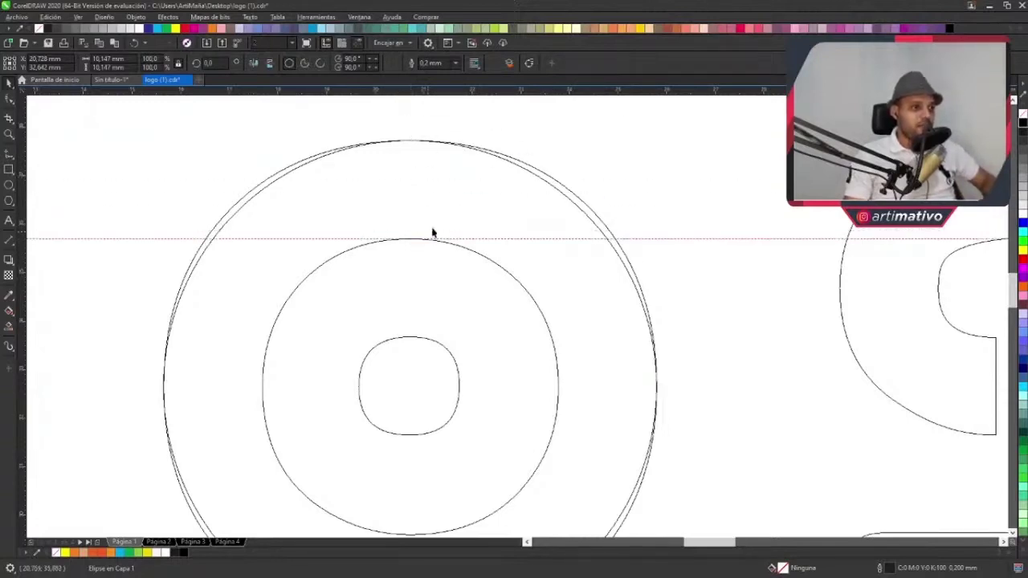
click(551, 188)
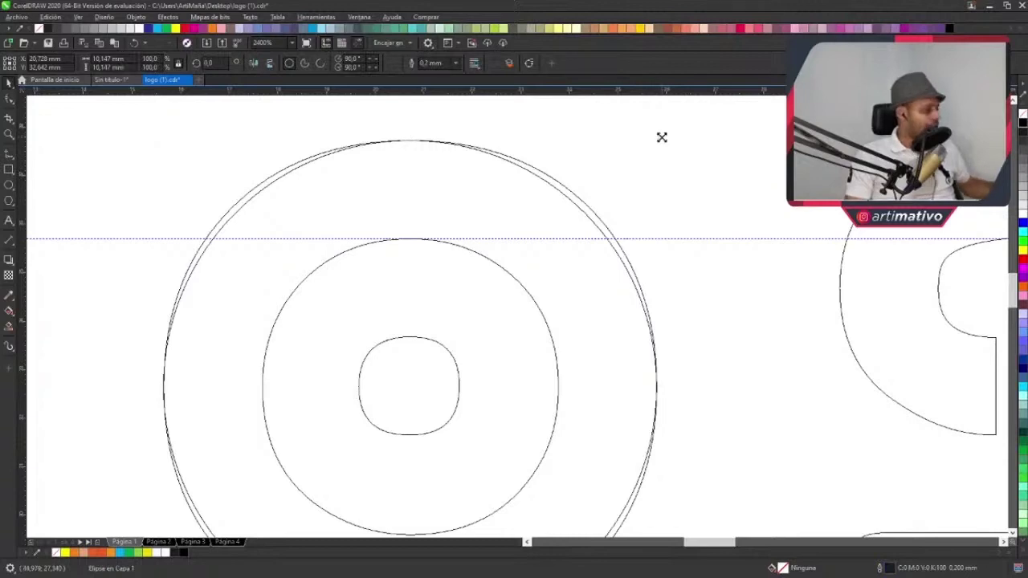
drag(662, 138, 729, 238)
right_click(730, 238)
key(ctrl+z)
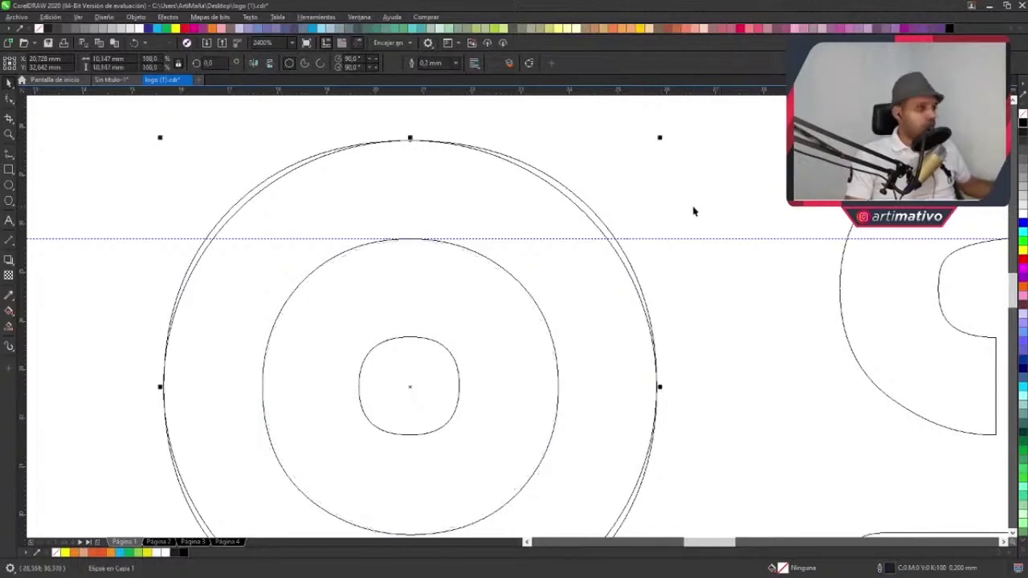
key(Escape)
- Change the snapping setting and make a smaller concentric copy of the outer circle that reaches the guide on the O's inner contour
click(392, 43)
click(386, 100)
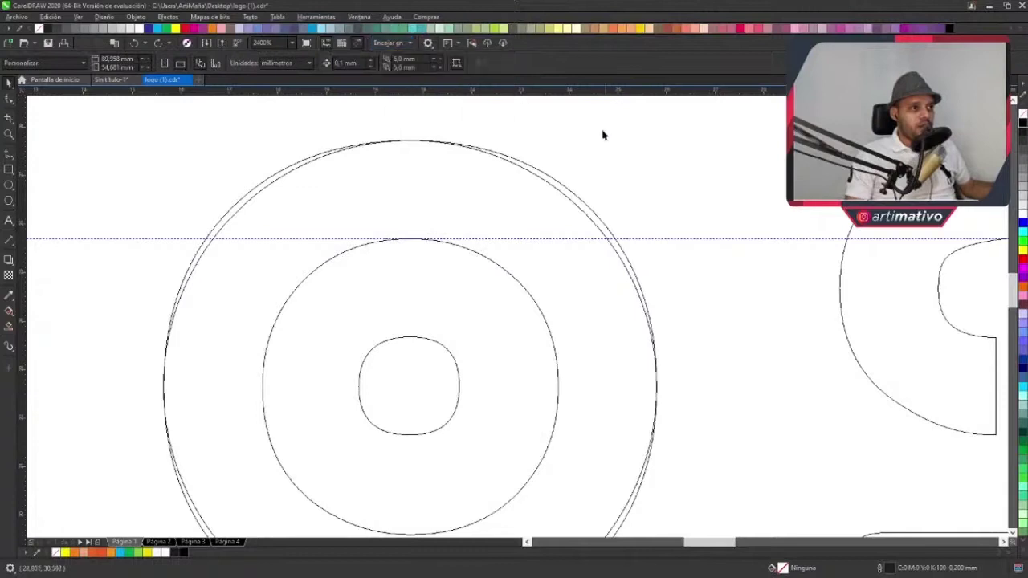
click(515, 164)
drag(659, 137, 699, 232)
right_click(699, 231)
key(Escape)
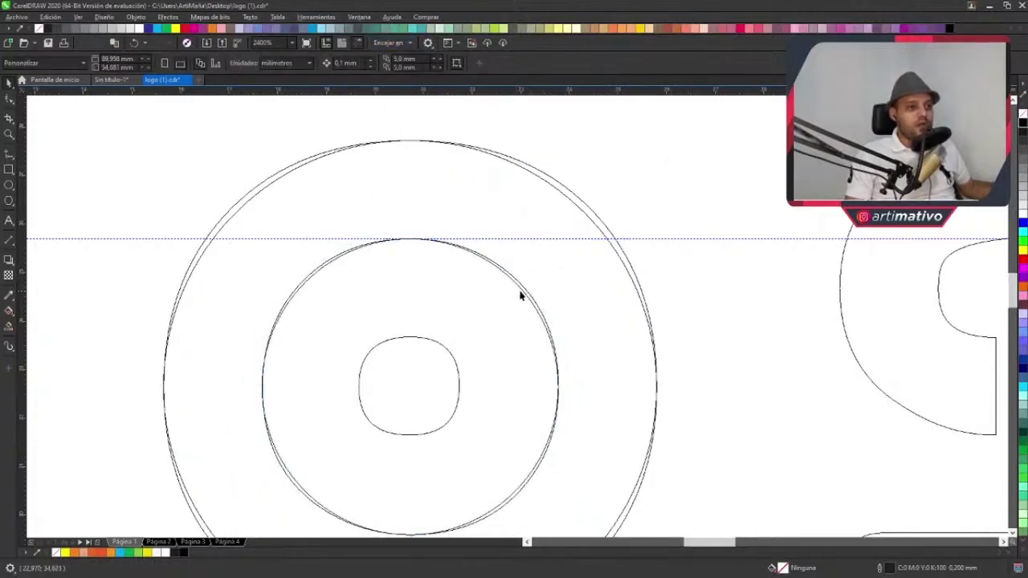
- Create another concentric circle copy about 2.24 mm in diameter over the O's central dot
click(523, 296)
click(573, 208)
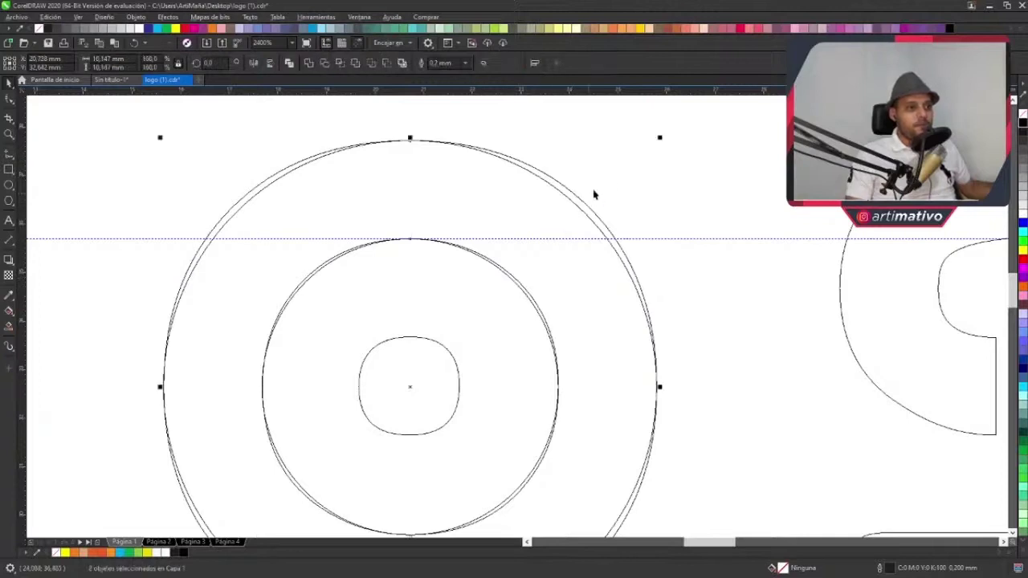
click(597, 216)
click(592, 211)
scroll(592, 211, down, 2)
click(573, 295)
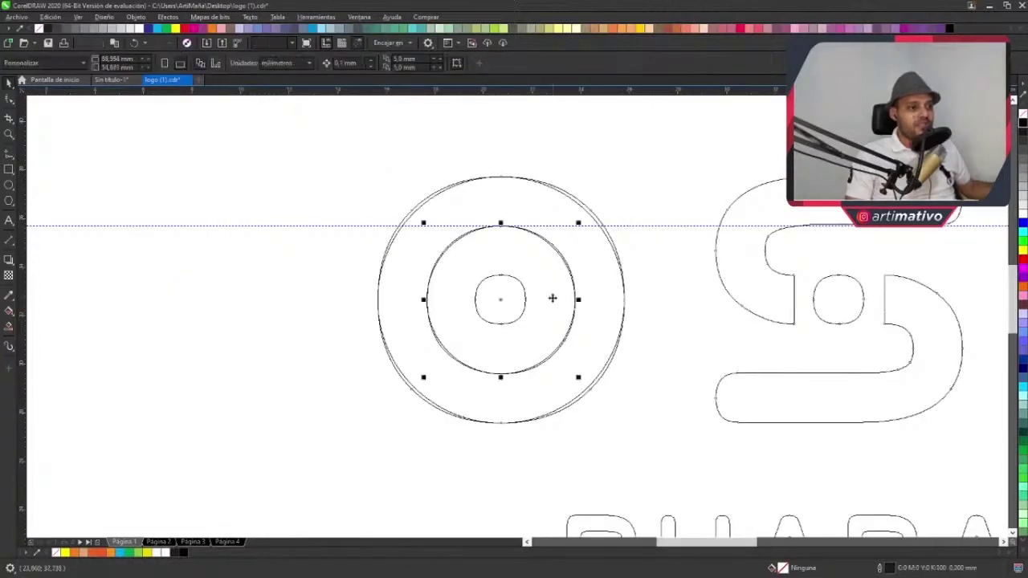
scroll(554, 293, up, 2)
drag(592, 159, 730, 251)
scroll(441, 302, up, 2)
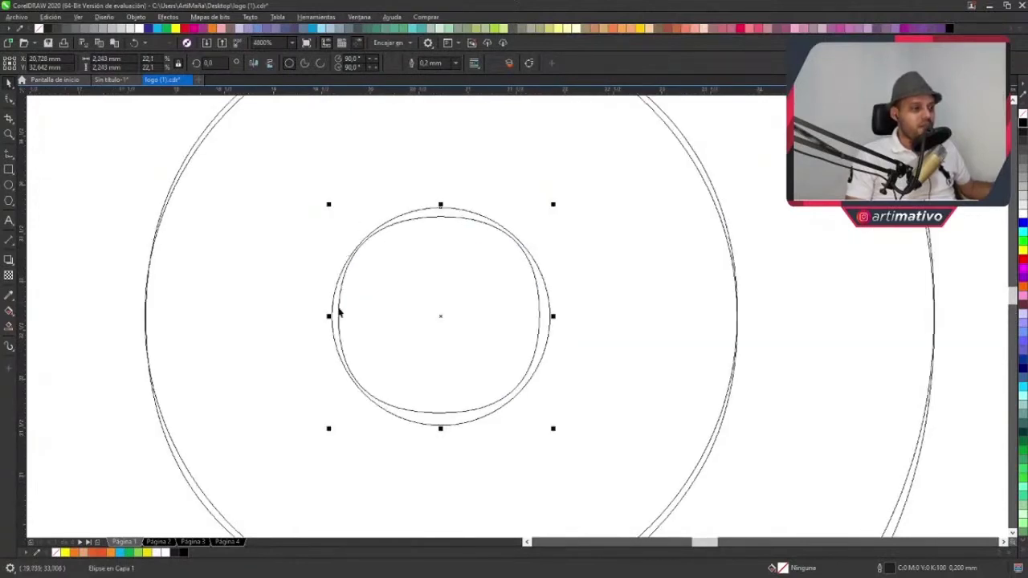
scroll(339, 314, down, 4)
scroll(431, 329, up, 2)
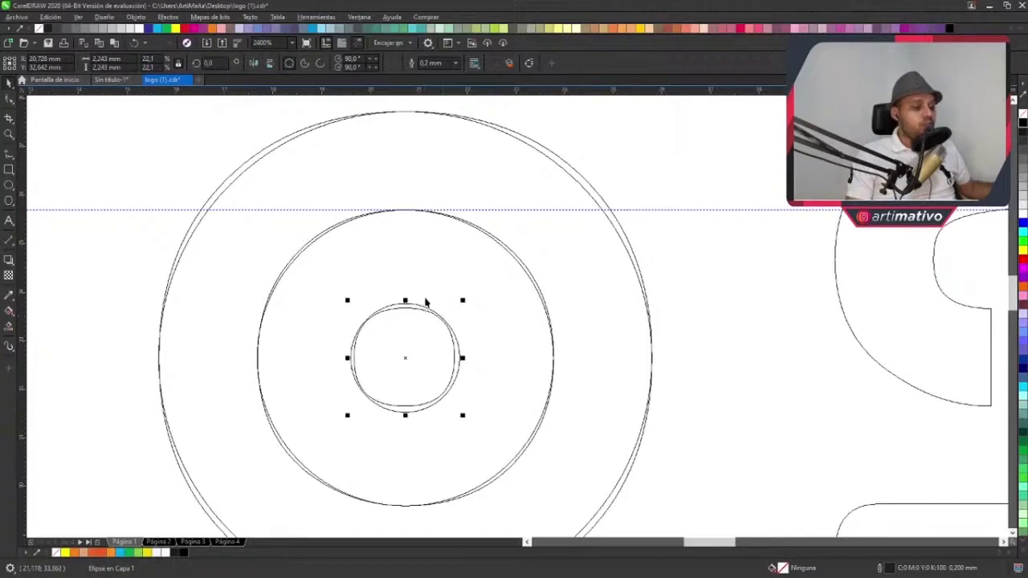
key(Escape)
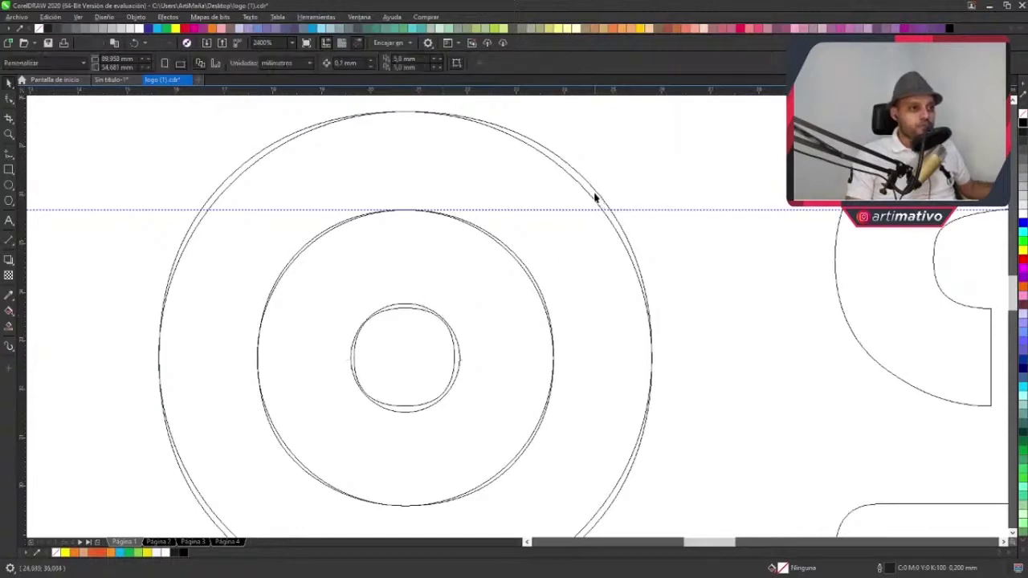
- Delete all nodes of the original O contours and dot from the OSMY curve, keeping the new concentric circles
click(590, 185)
scroll(590, 185, down, 2)
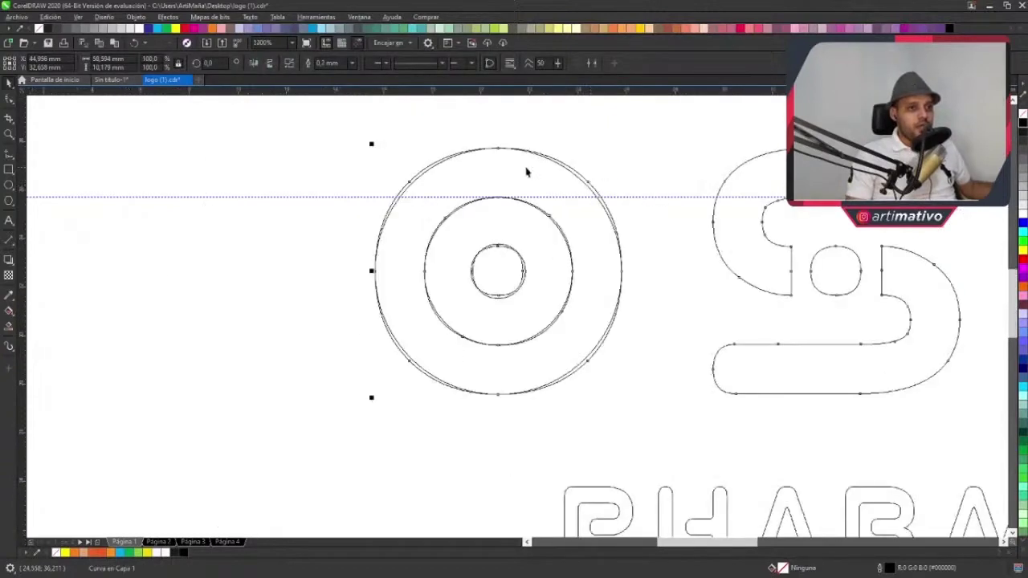
click(9, 99)
drag(322, 131, 689, 372)
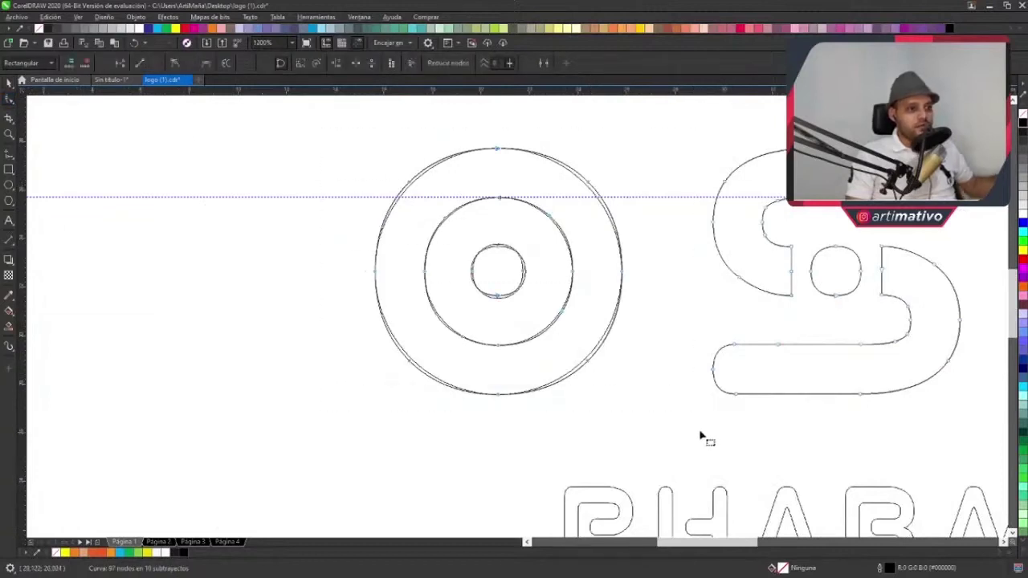
key(Delete)
scroll(512, 328, right, 1)
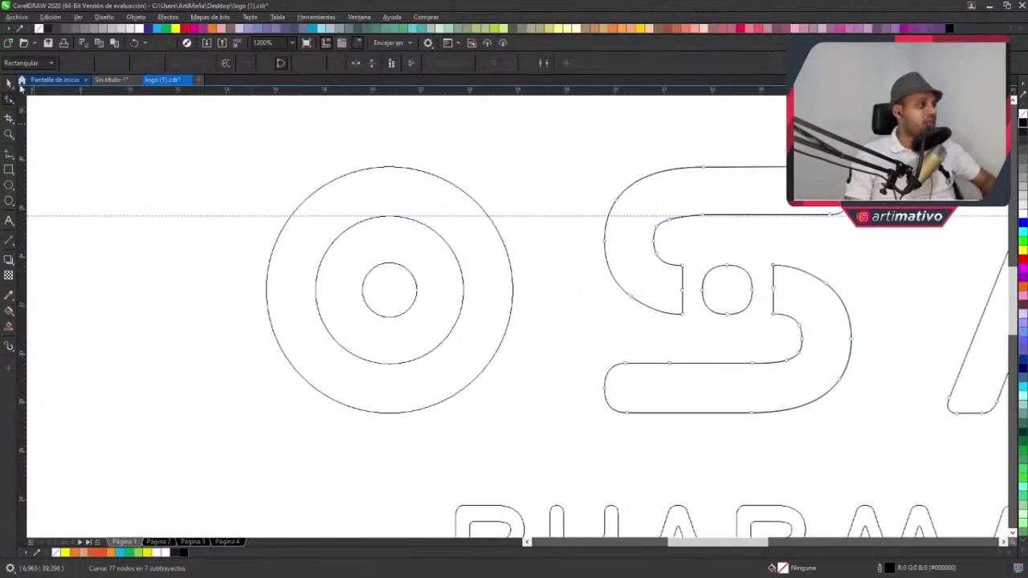
key(space)
click(413, 156)
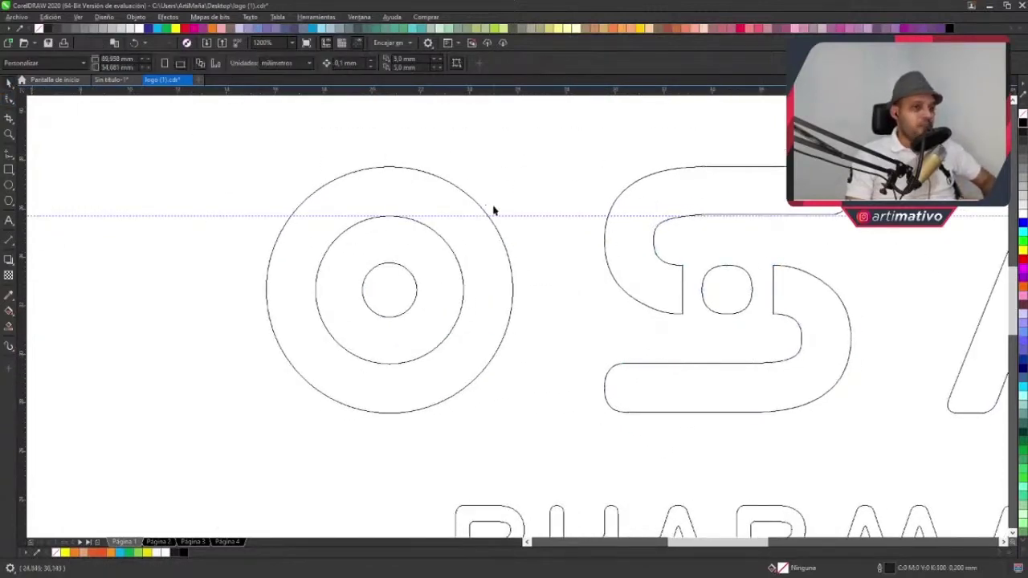
- Compare the S strokes and central dot with the new O circles and the horizontal guide
scroll(493, 211, right, 3)
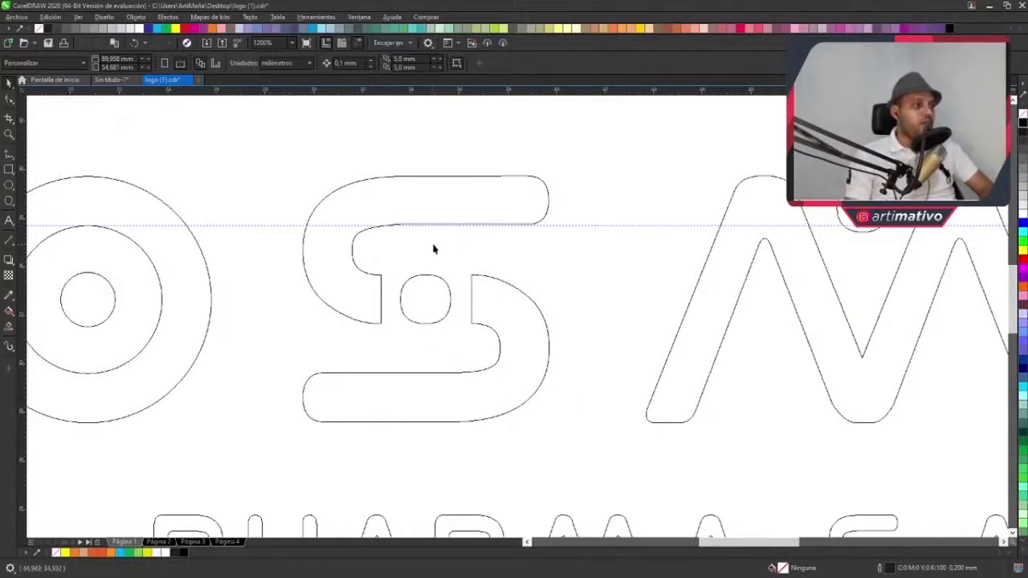
drag(340, 269, 360, 280)
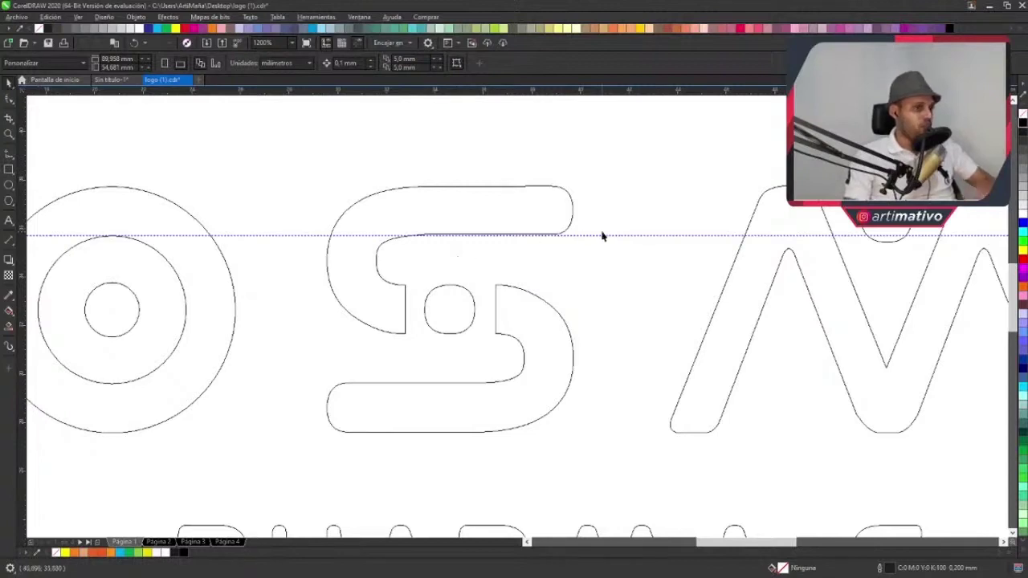
scroll(596, 258, down, 2)
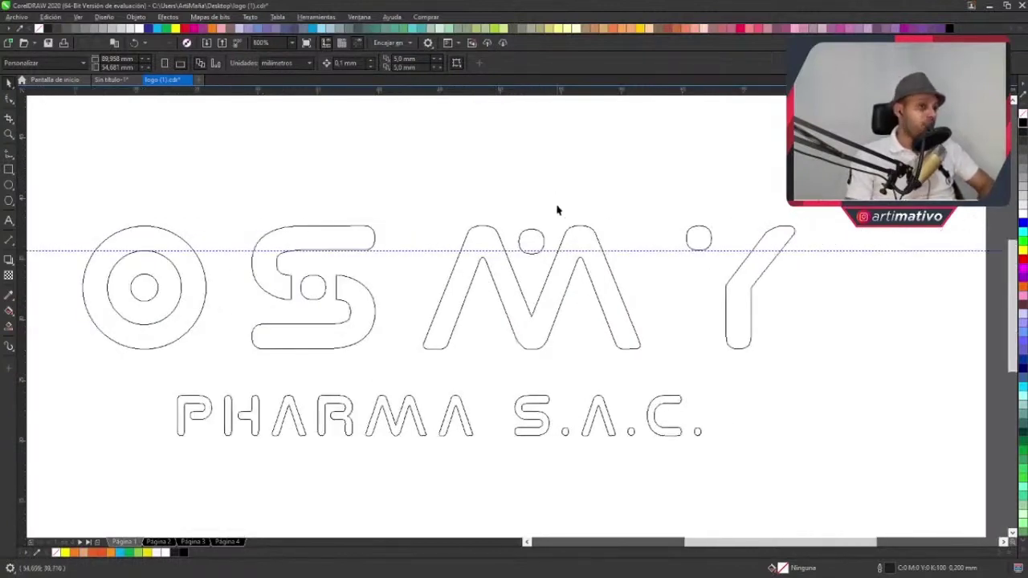
scroll(376, 257, up, 3)
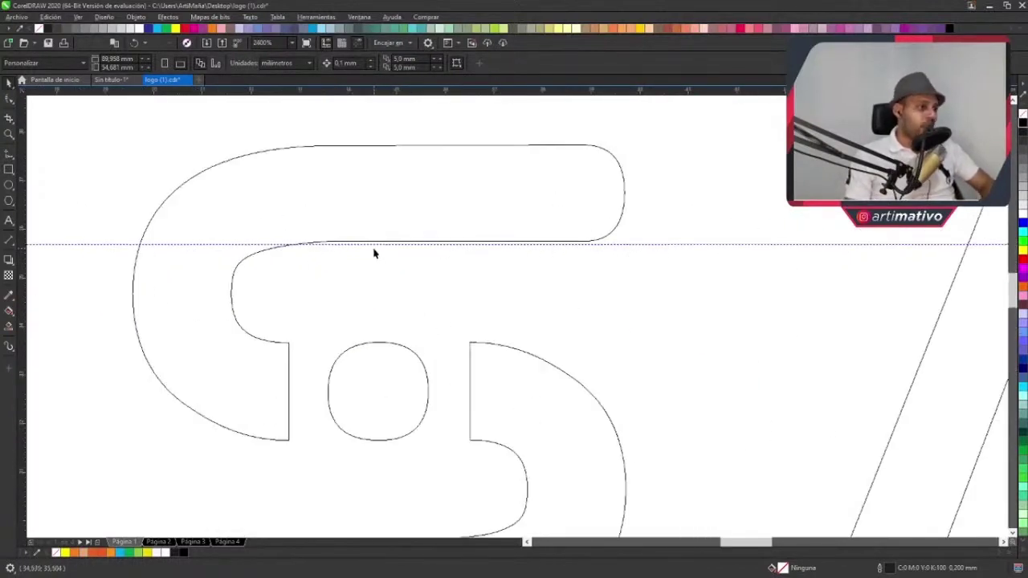
scroll(383, 252, down, 2)
scroll(615, 268, left, 3)
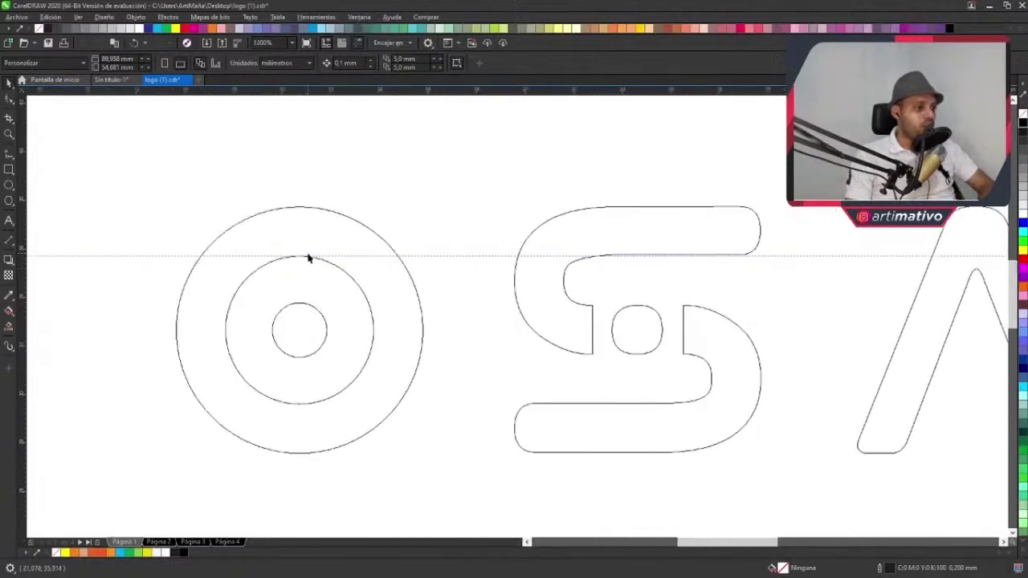
scroll(314, 263, up, 2)
scroll(269, 255, down, 3)
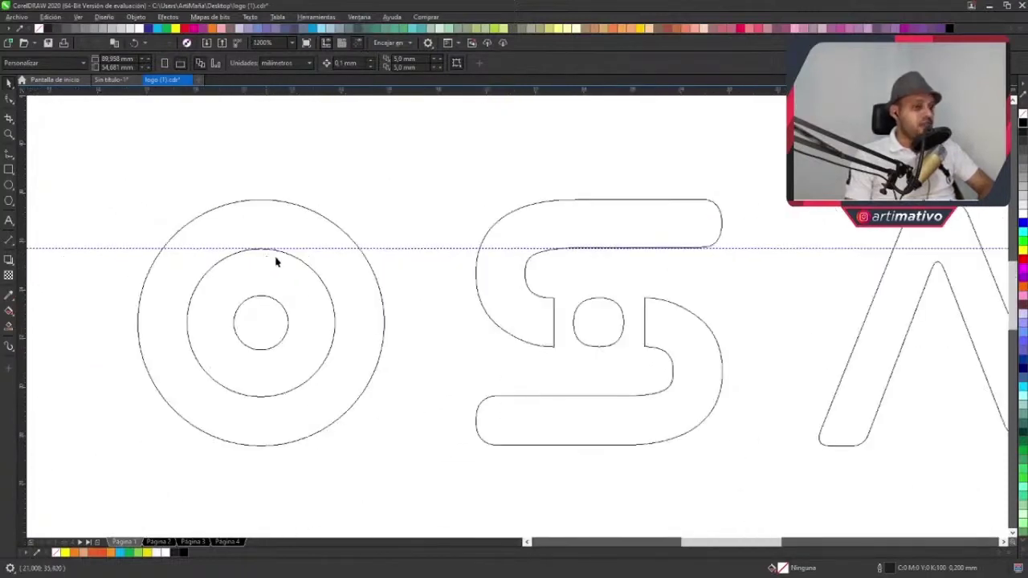
- Place a second horizontal guide along the bottom edge of the O's inner circle, at about Y 29.6 mm
scroll(441, 159, down, 1)
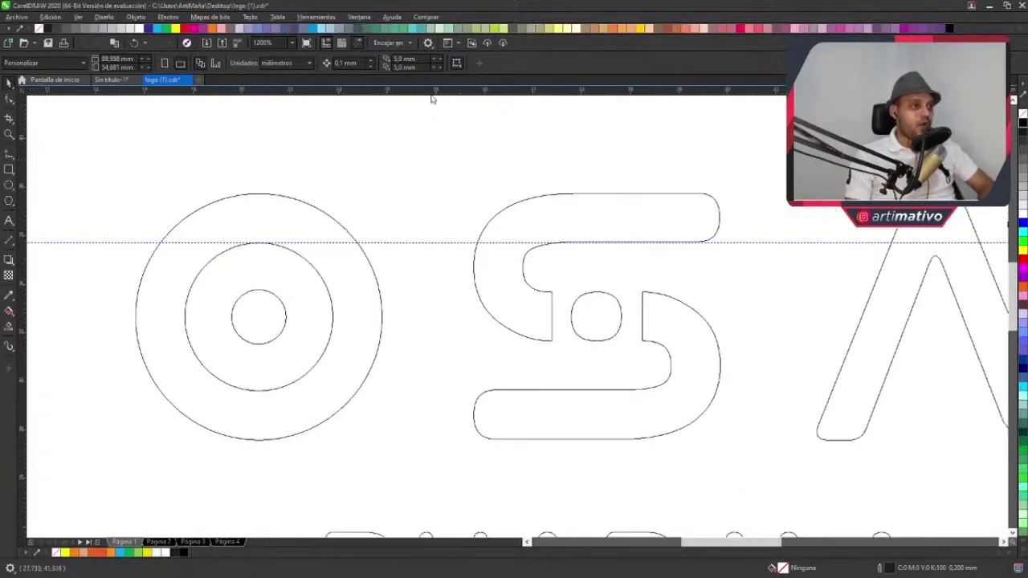
drag(432, 98, 259, 391)
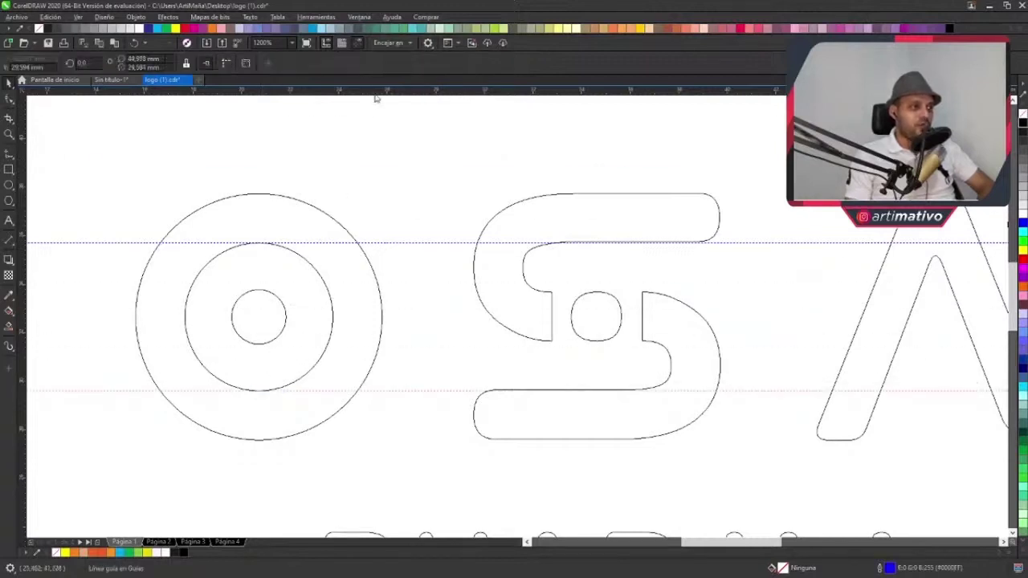
- Place horizontal guides along the bottom edge of the O's outer circle, at about Y 27.6 mm, and along its top edge
drag(375, 98, 254, 441)
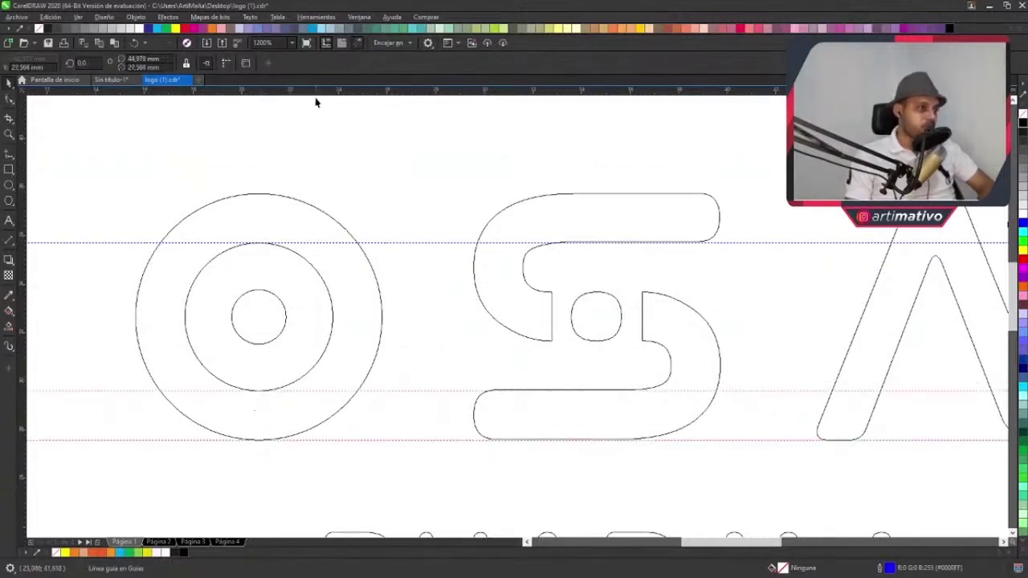
click(270, 153)
drag(273, 95, 260, 194)
click(270, 170)
- Shift the OSMY curve slightly so the S's lower bar sits on the two lower horizontal guides
scroll(595, 383, right, 2)
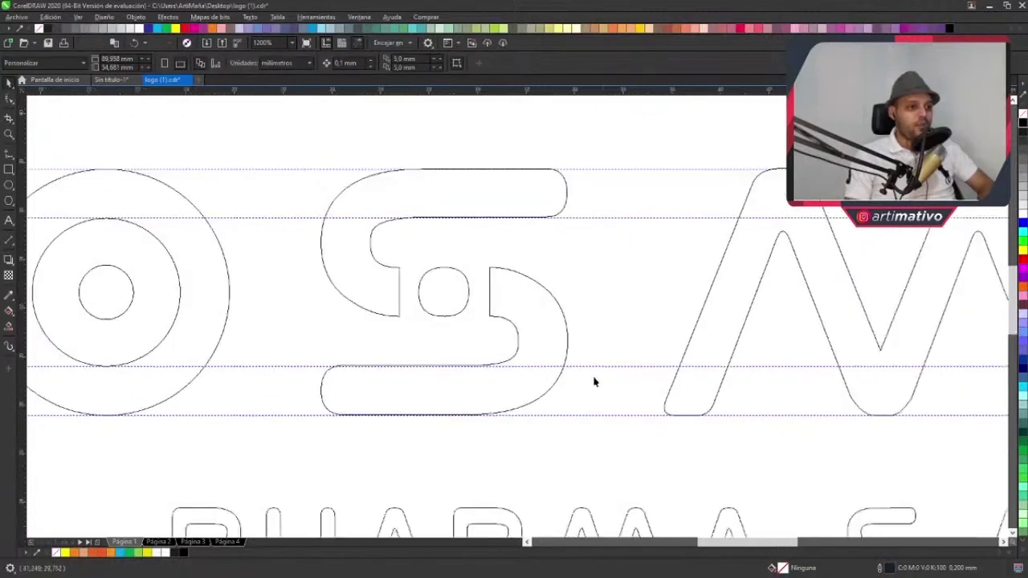
scroll(392, 415, up, 2)
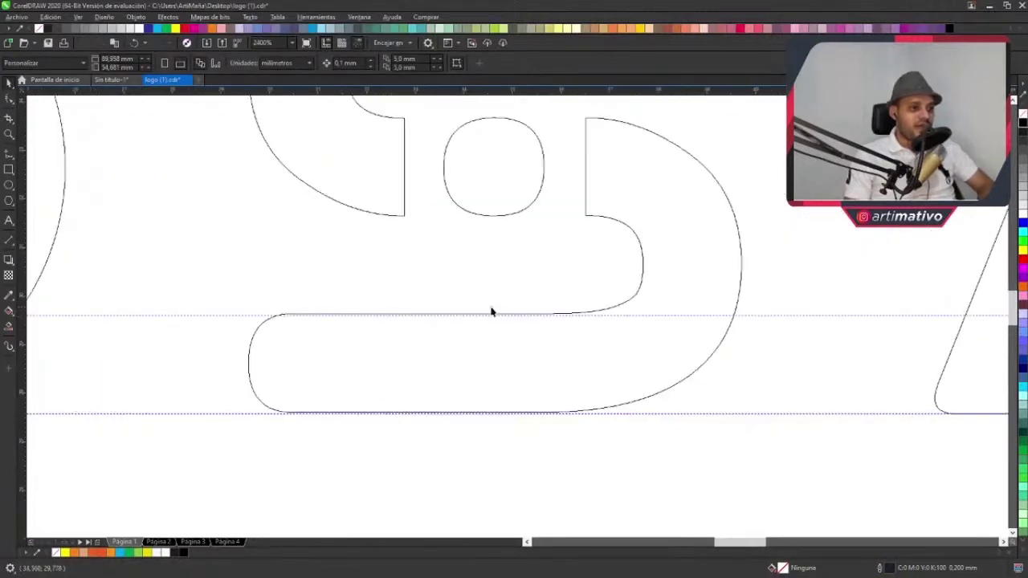
click(471, 408)
scroll(470, 406, up, 2)
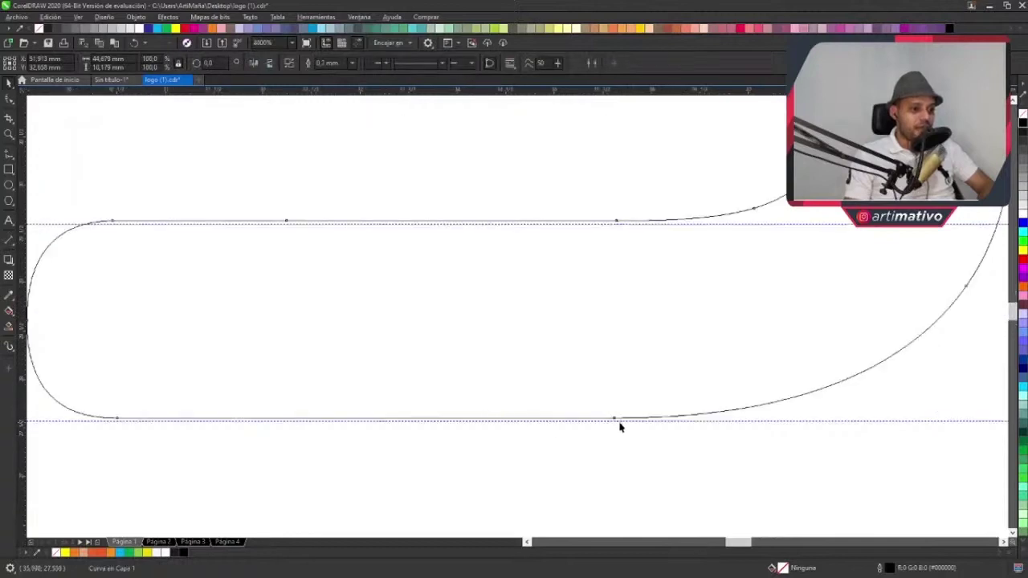
drag(612, 419, 604, 420)
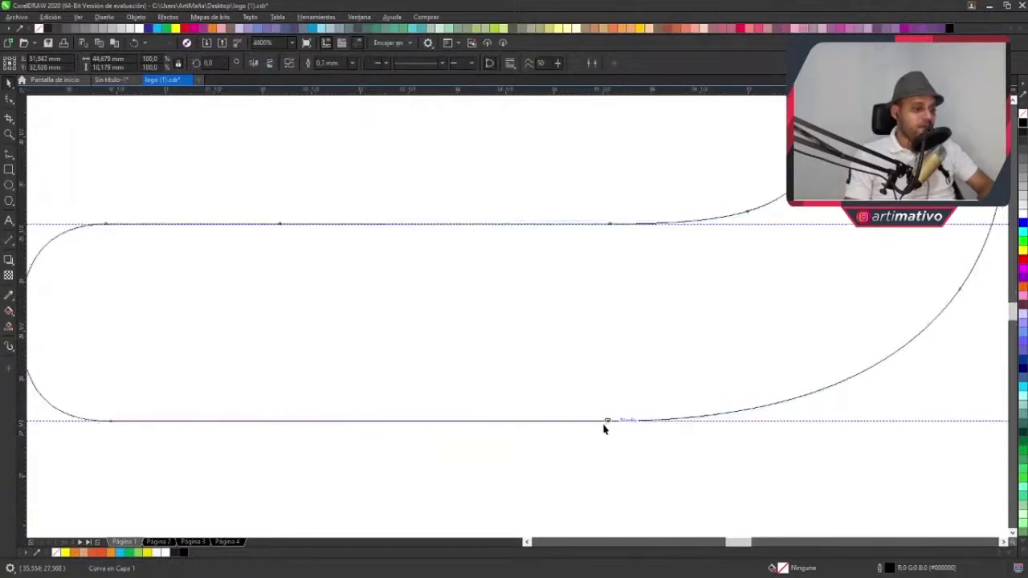
- Check the S's upper and lower strokes against the horizontal guides and the O circles
scroll(500, 324, down, 1)
scroll(538, 266, up, 5)
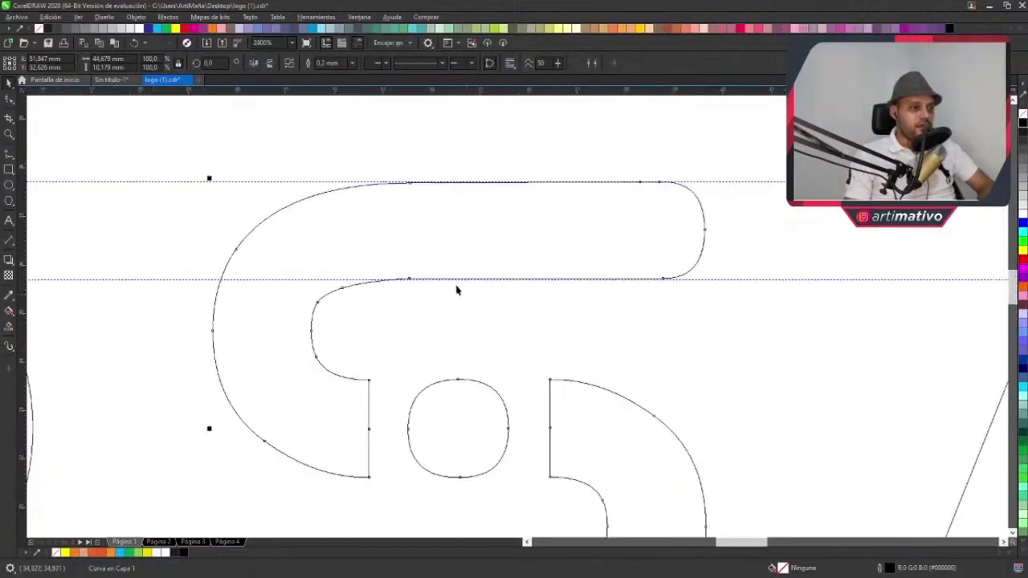
scroll(426, 195, up, 2)
scroll(425, 197, down, 1)
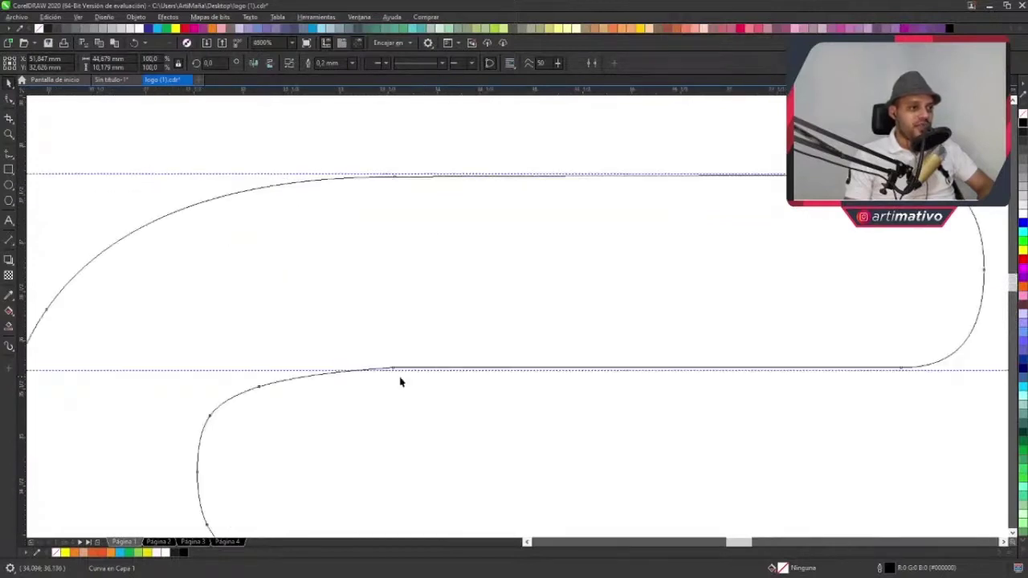
scroll(394, 376, up, 2)
scroll(425, 354, down, 1)
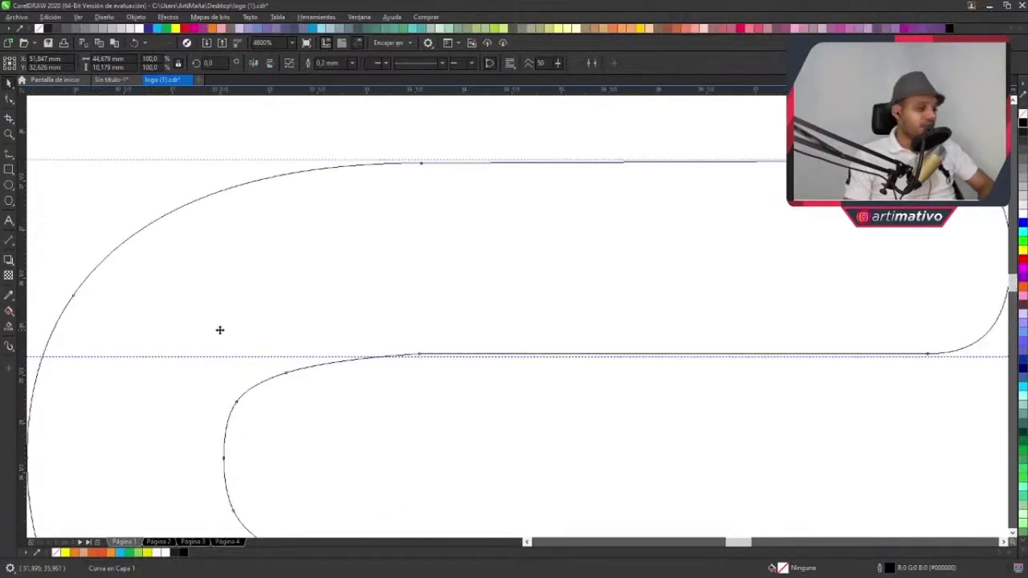
scroll(244, 285, down, 3)
scroll(273, 302, left, 3)
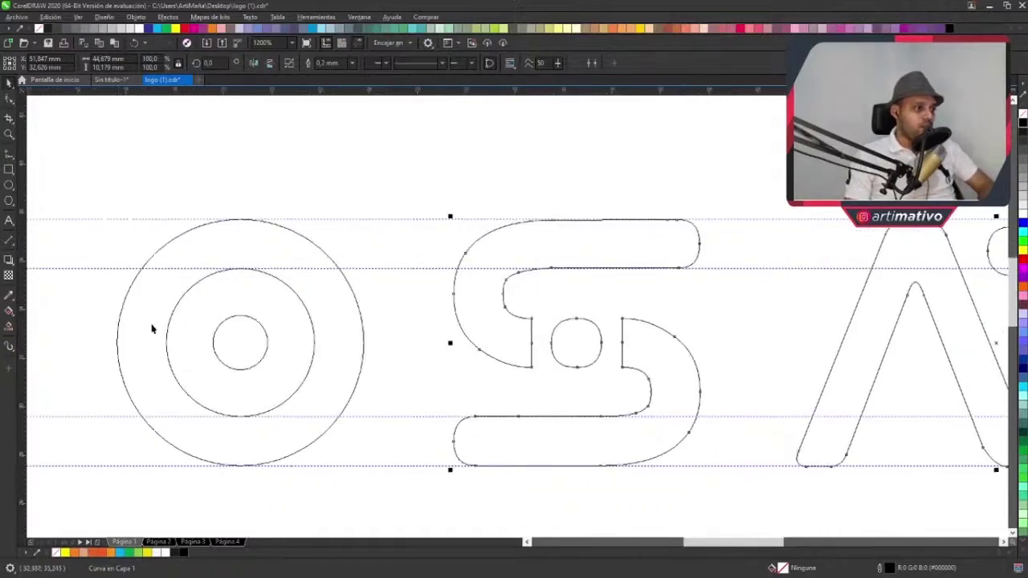
scroll(293, 380, right, 2)
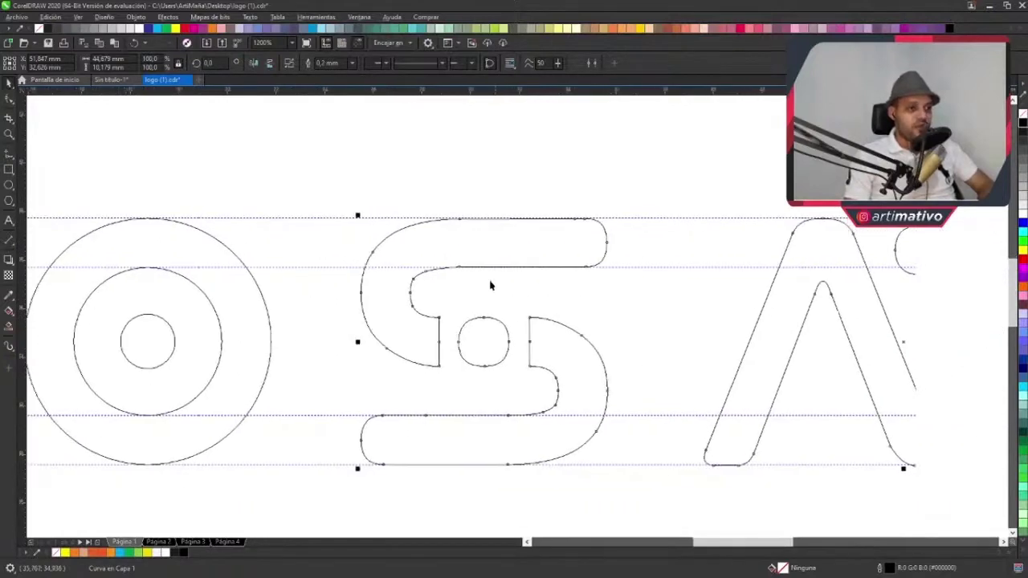
click(588, 371)
scroll(551, 411, up, 1)
scroll(464, 420, up, 1)
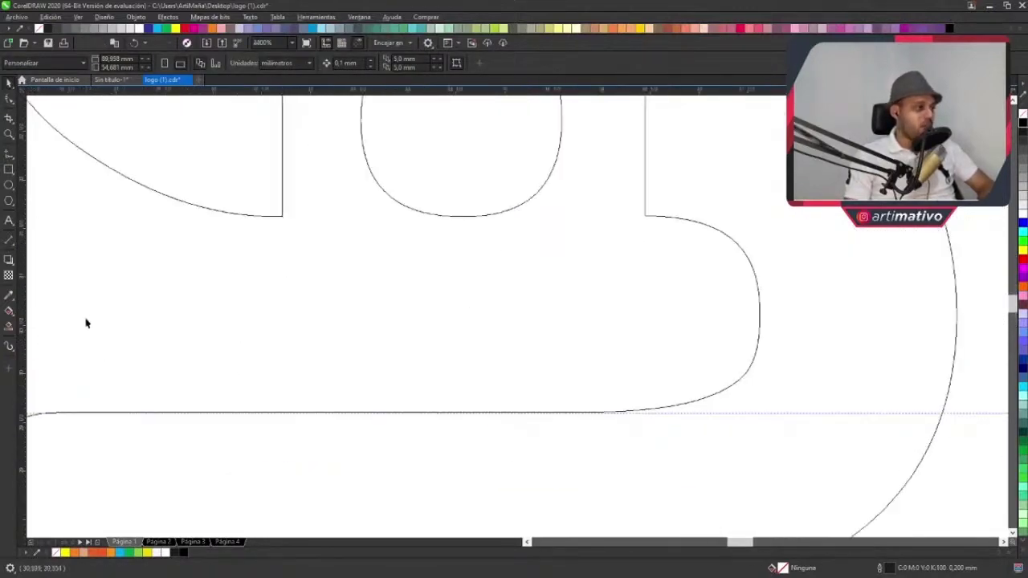
- Place vertical guides along the S's left edge, at about X 29.5 mm, and along its right edge
scroll(38, 301, down, 1)
scroll(539, 282, left, 3)
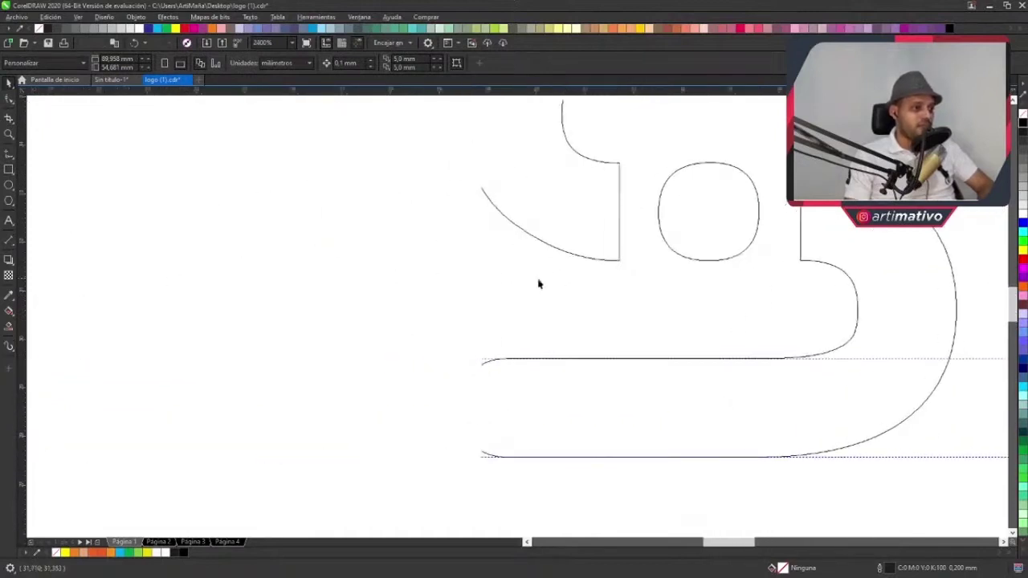
scroll(328, 284, right, 1)
drag(22, 285, 426, 409)
scroll(351, 321, down, 1)
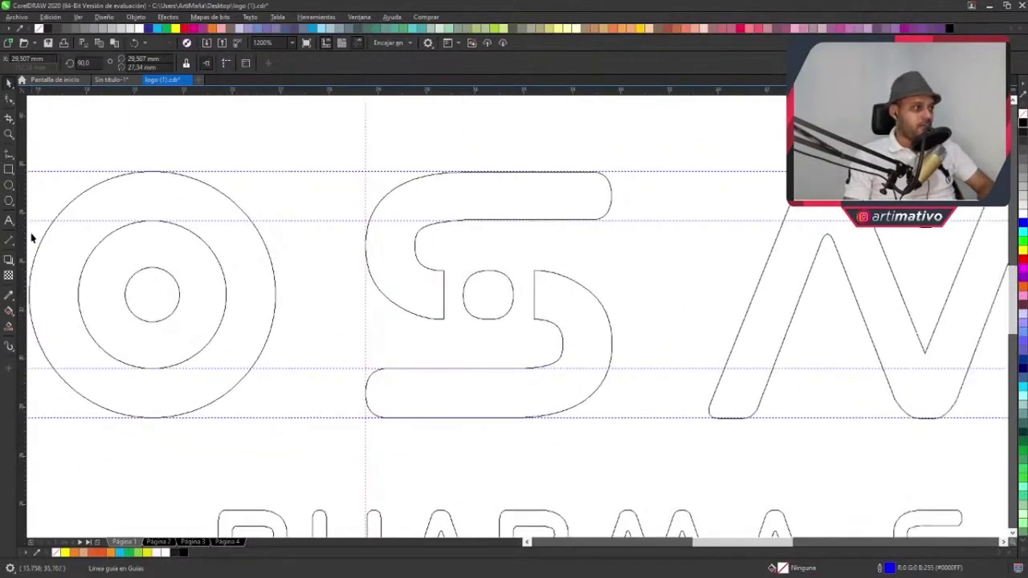
drag(23, 237, 613, 346)
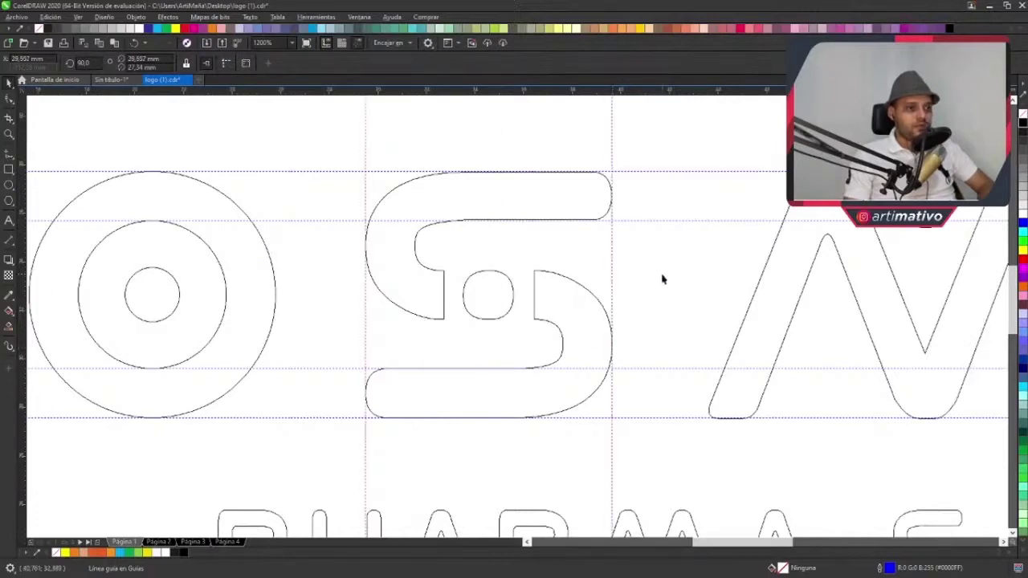
click(664, 278)
- Draw a rectangle about 10.15 mm square around the S, bounded by the outer horizontal and vertical guides
scroll(480, 274, up, 1)
scroll(464, 265, down, 1)
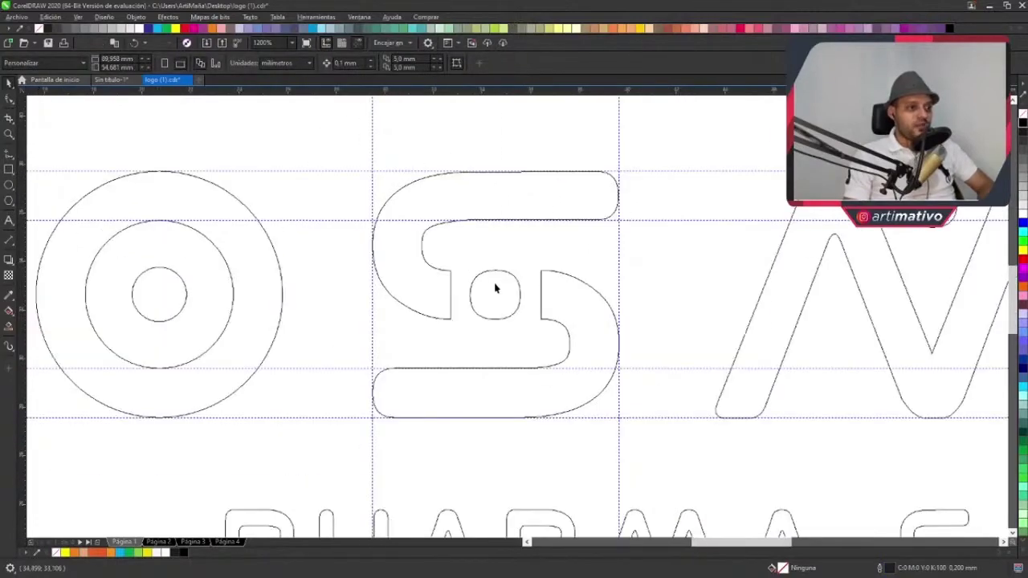
scroll(498, 289, up, 1)
scroll(509, 287, down, 1)
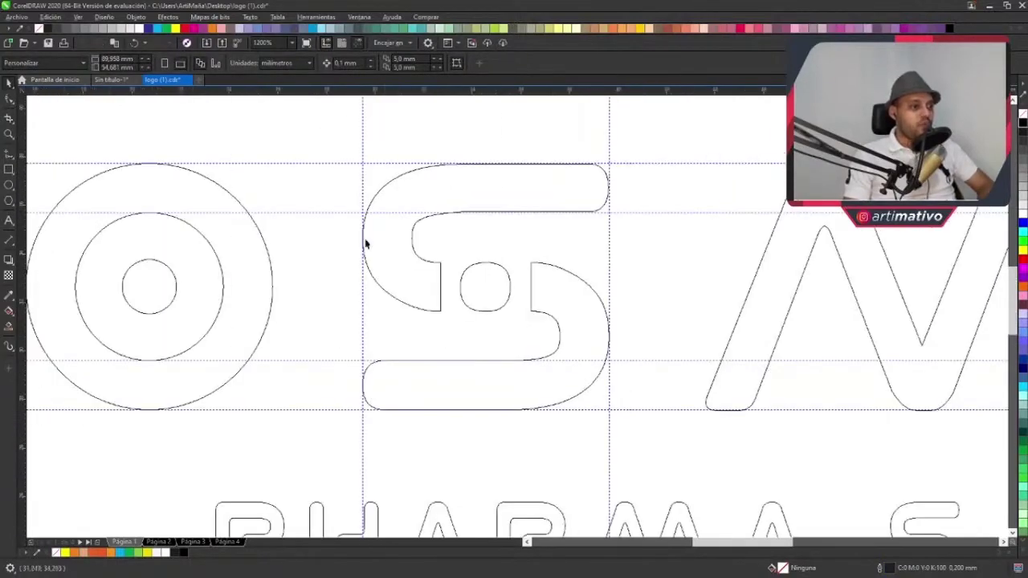
click(9, 170)
mouse_move(362, 163)
mouse_down()
mouse_move(448, 201)
mouse_move(604, 374)
mouse_move(613, 412)
mouse_up()
- Place a horizontal guide through the centre of the S's bounding rectangle, at Y 32.642 mm
scroll(503, 280, up, 1)
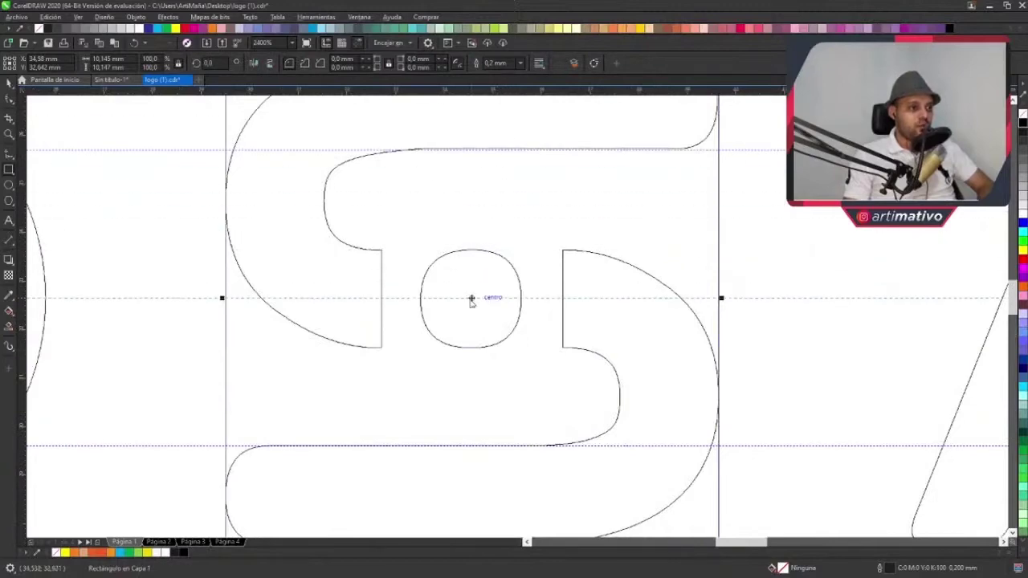
click(9, 82)
scroll(310, 187, down, 1)
scroll(310, 187, up, 1)
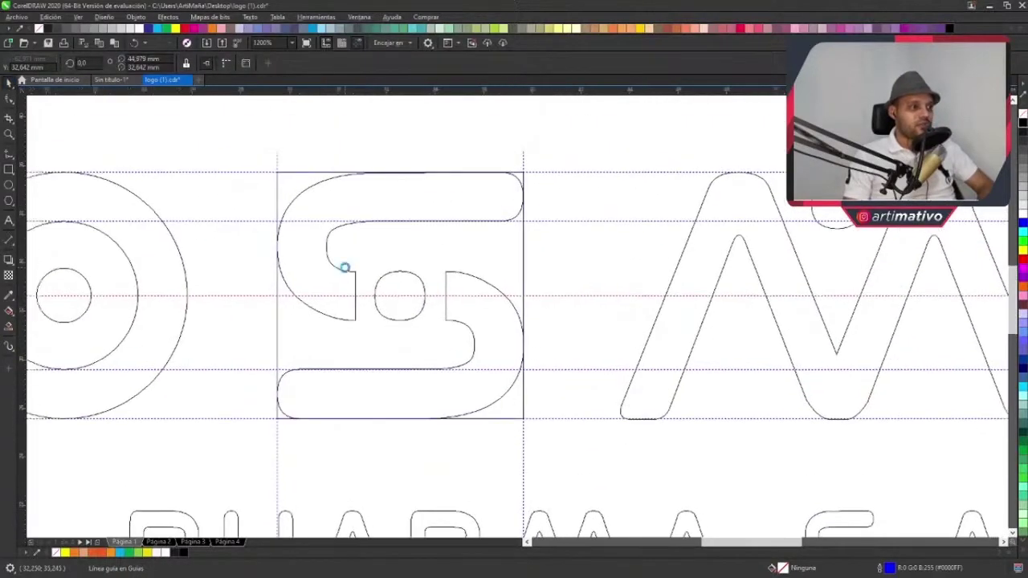
scroll(450, 291, down, 1)
scroll(338, 265, left, 1)
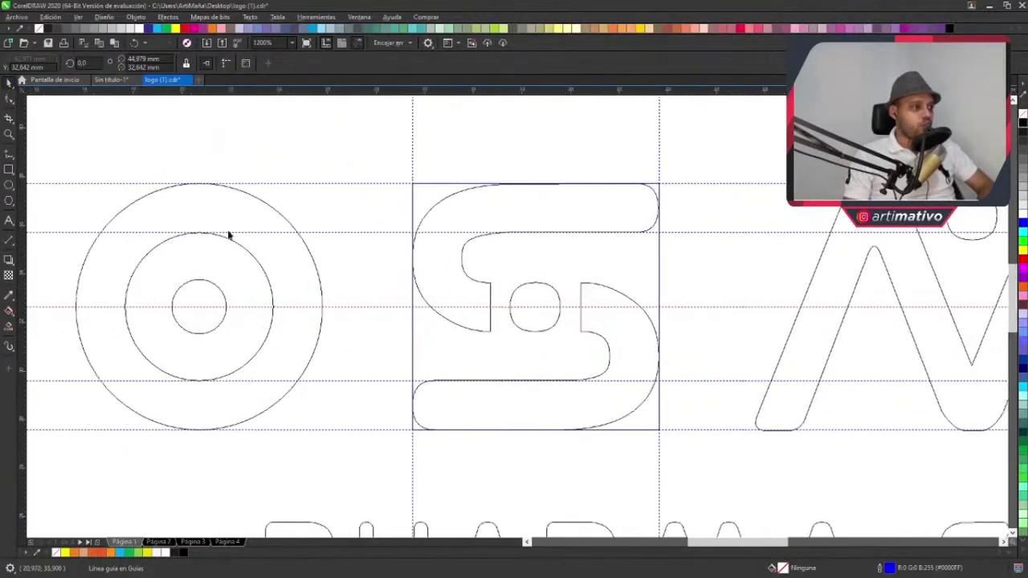
- Draw a 2.026 mm square between the tops of the O's outer and inner circles and centre it over the S's dot
click(9, 170)
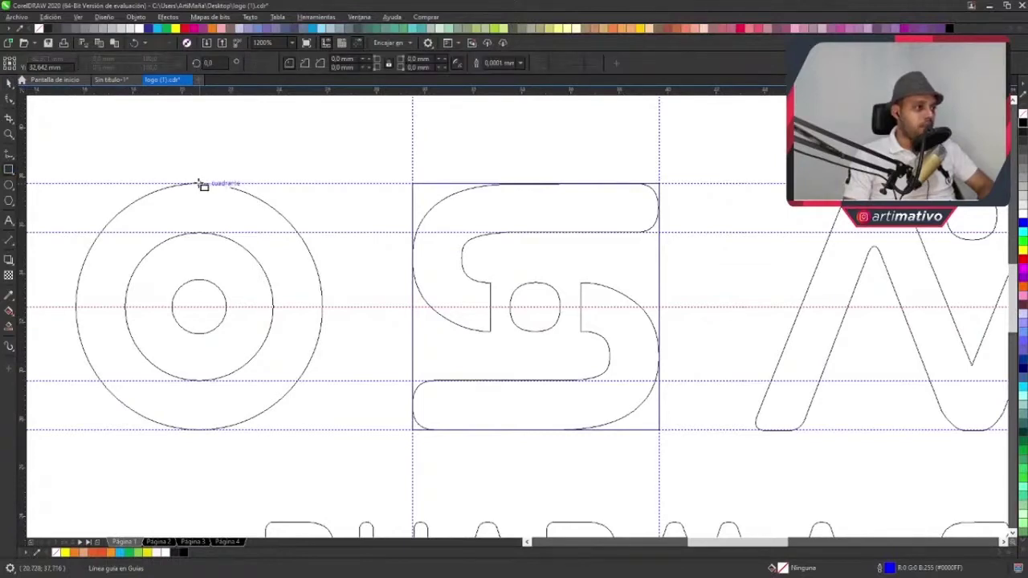
drag(202, 184, 146, 235)
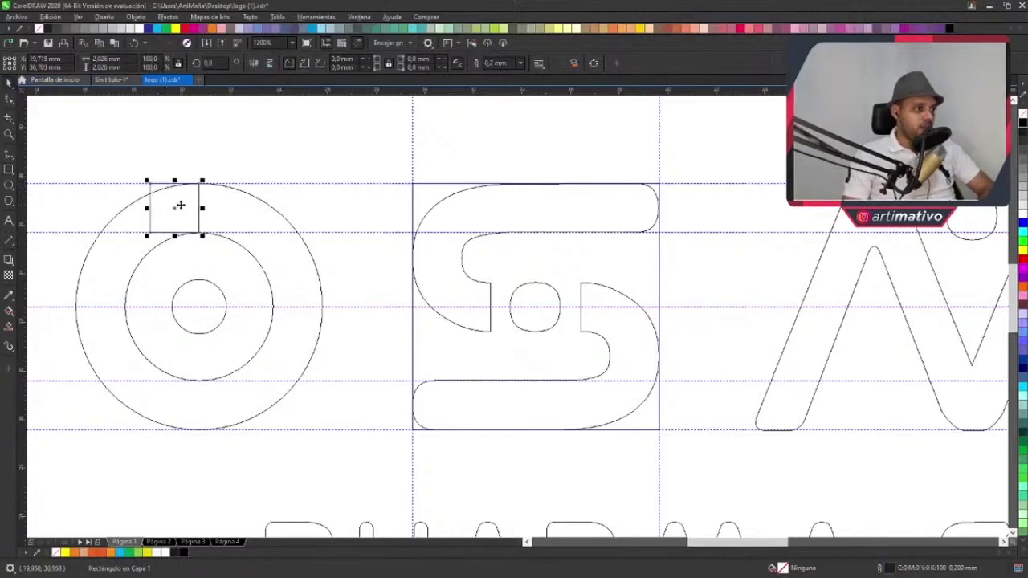
drag(180, 206, 534, 301)
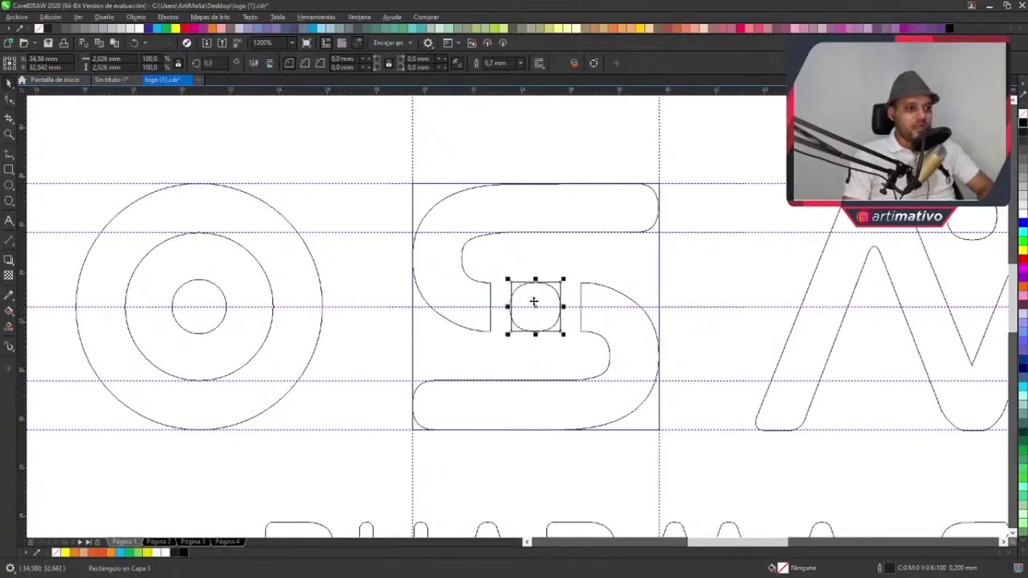
scroll(534, 301, up, 2)
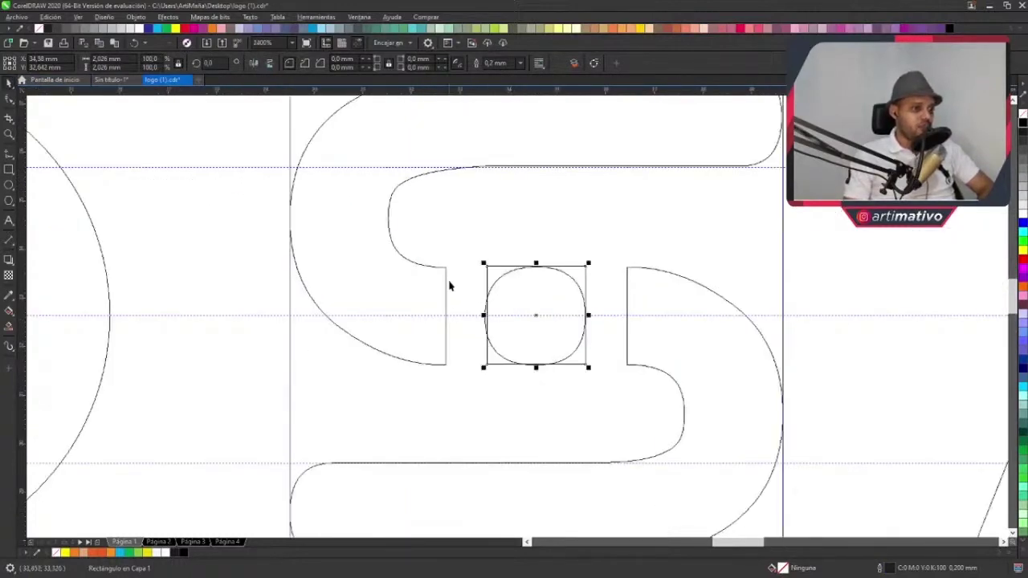
- Stretch the square leftwards to a 3.221 mm wide rectangle and place a copy of it between the two upper guides
scroll(451, 278, down, 2)
scroll(460, 301, up, 2)
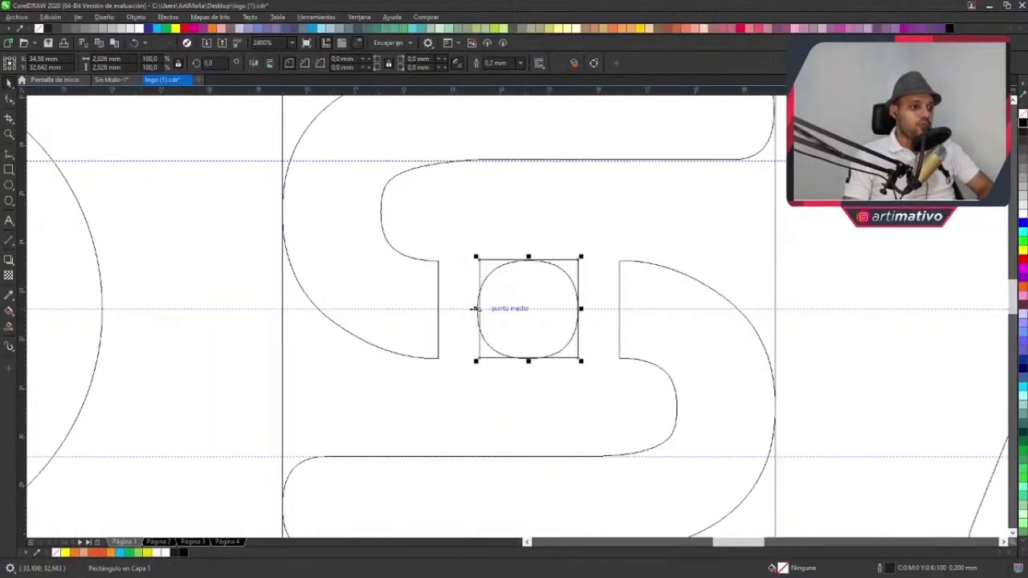
drag(477, 309, 418, 294)
scroll(457, 266, up, 3)
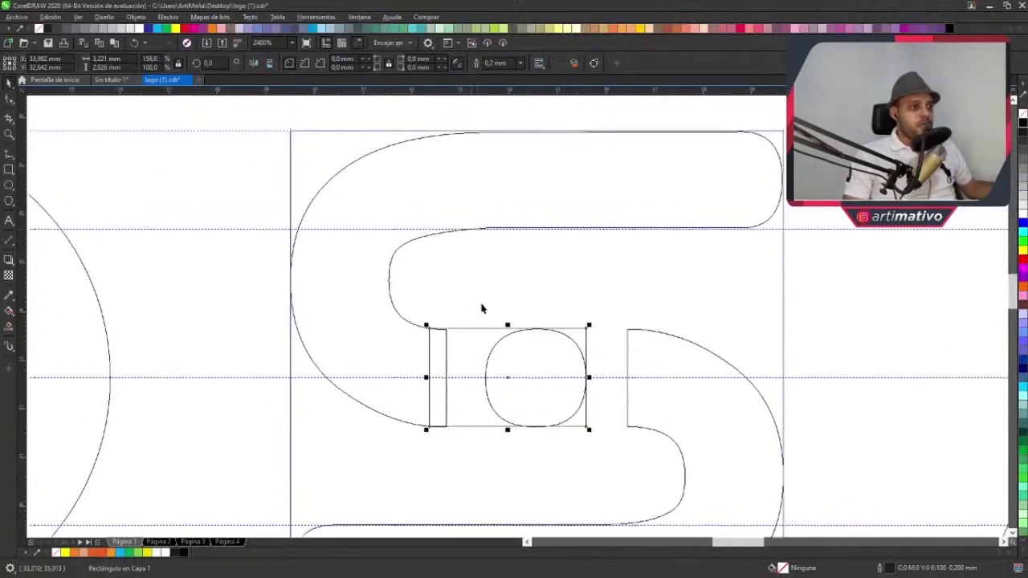
drag(474, 351, 495, 273)
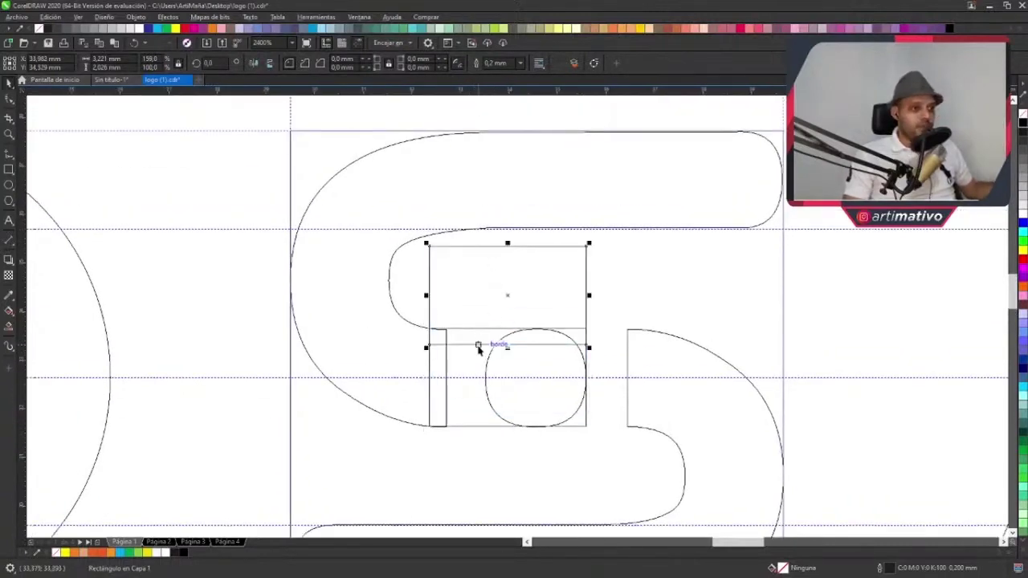
drag(478, 347, 504, 233)
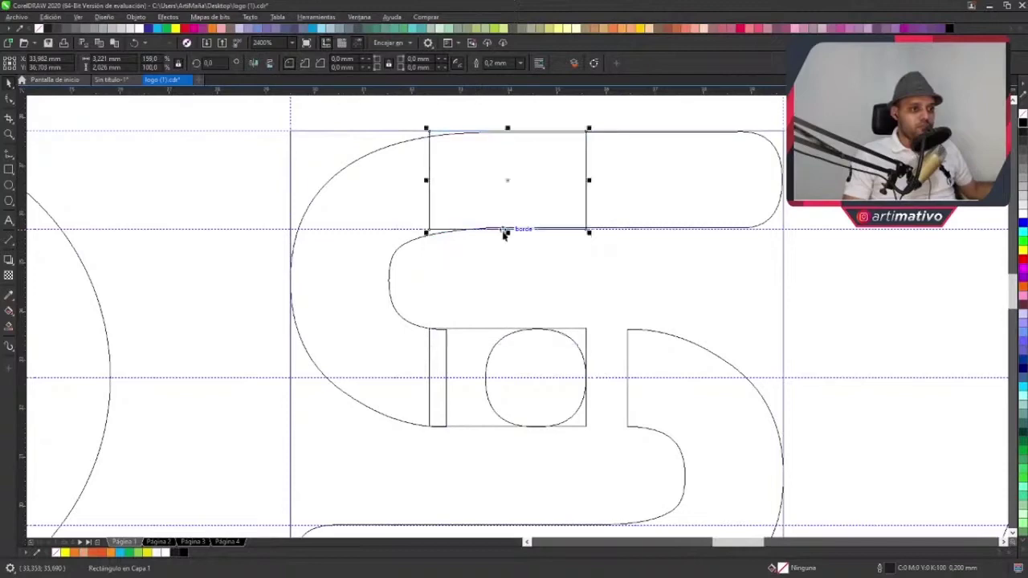
- Delete the large bounding rectangle around the S
click(647, 333)
scroll(647, 333, down, 2)
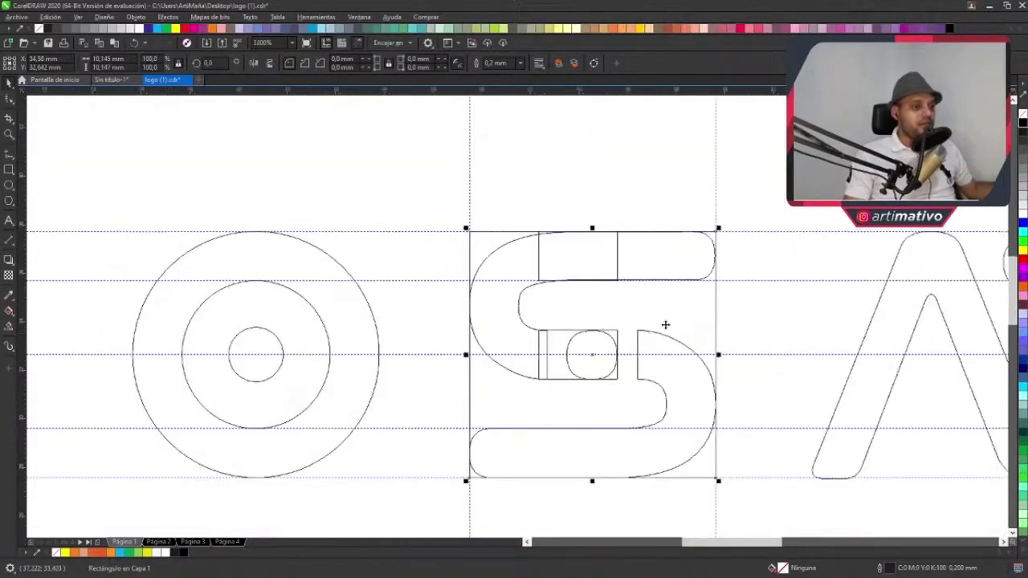
click(616, 339)
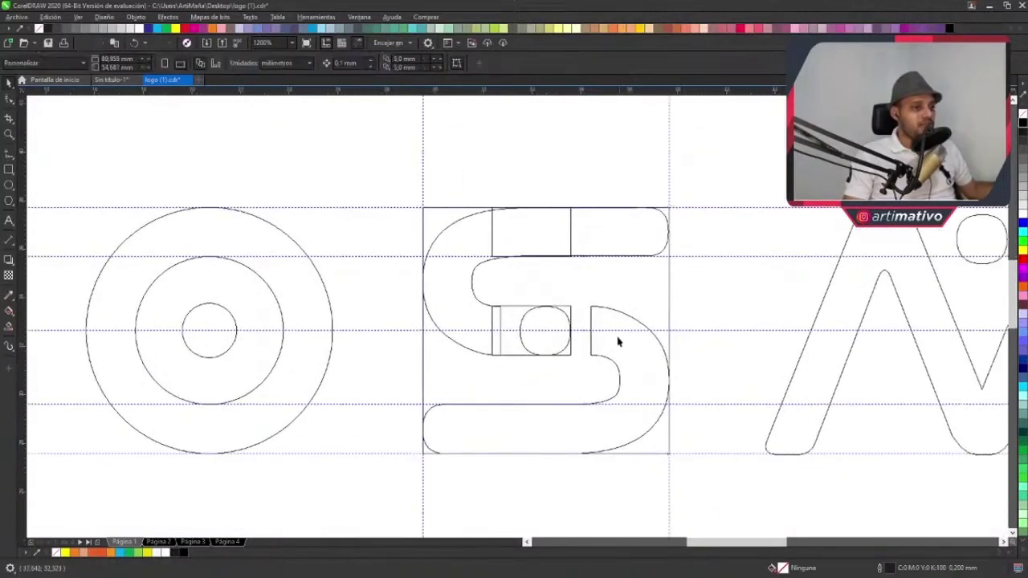
click(611, 317)
click(609, 316)
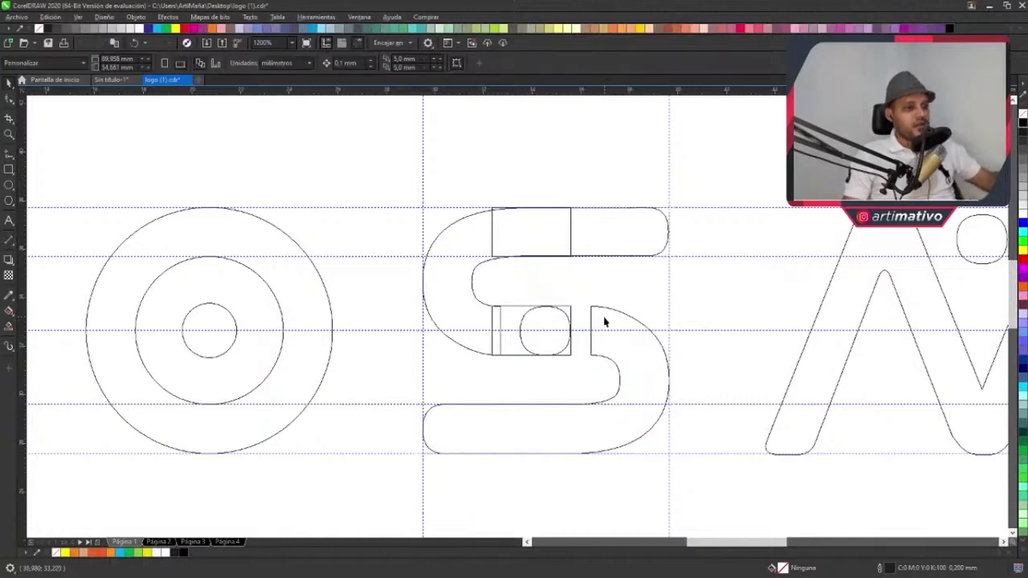
- Delete all nodes of the original S strokes and dot from the OSMY curve, keeping the two new rectangles
click(9, 99)
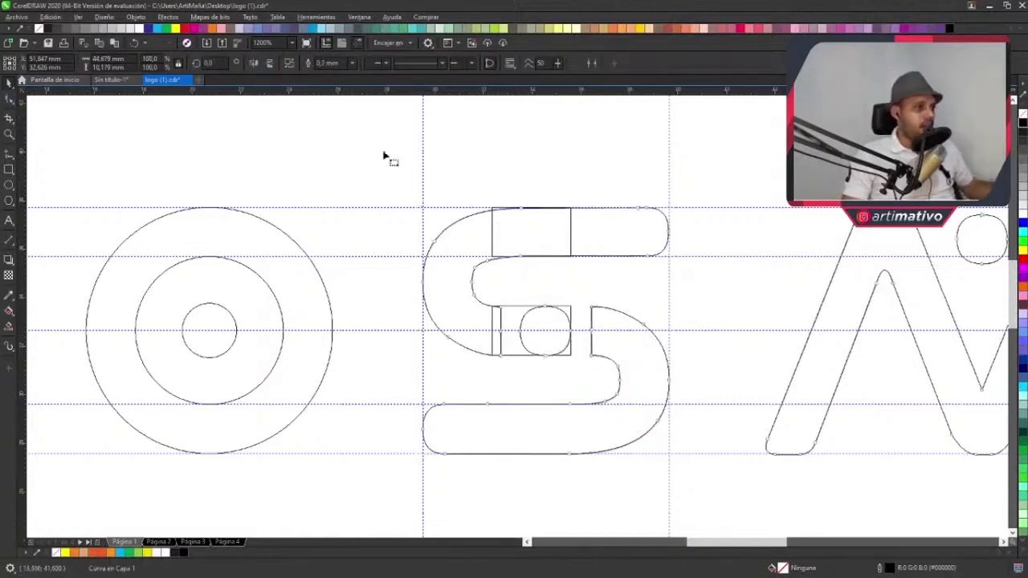
key(Delete)
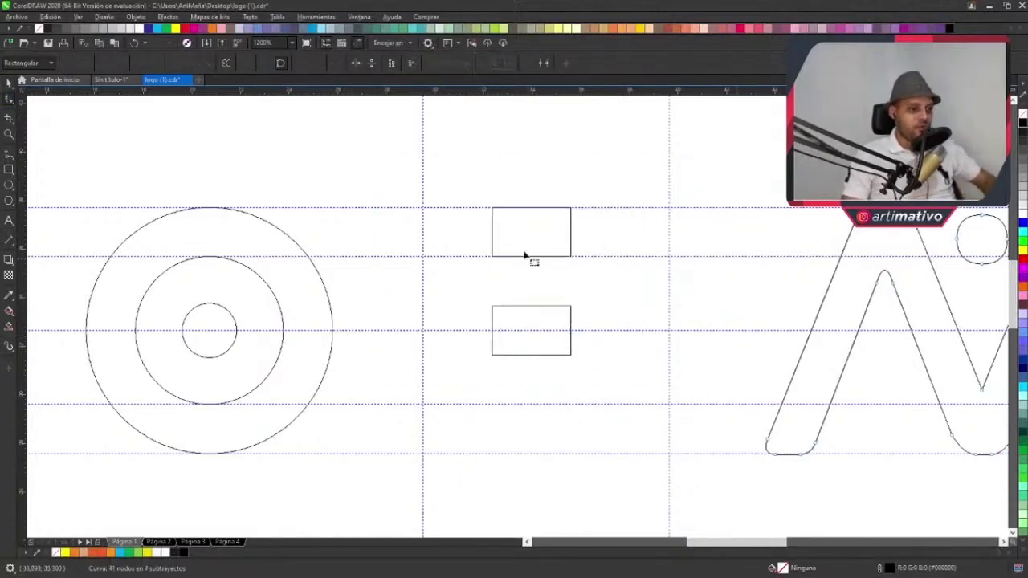
scroll(528, 327, up, 2)
scroll(528, 327, down, 2)
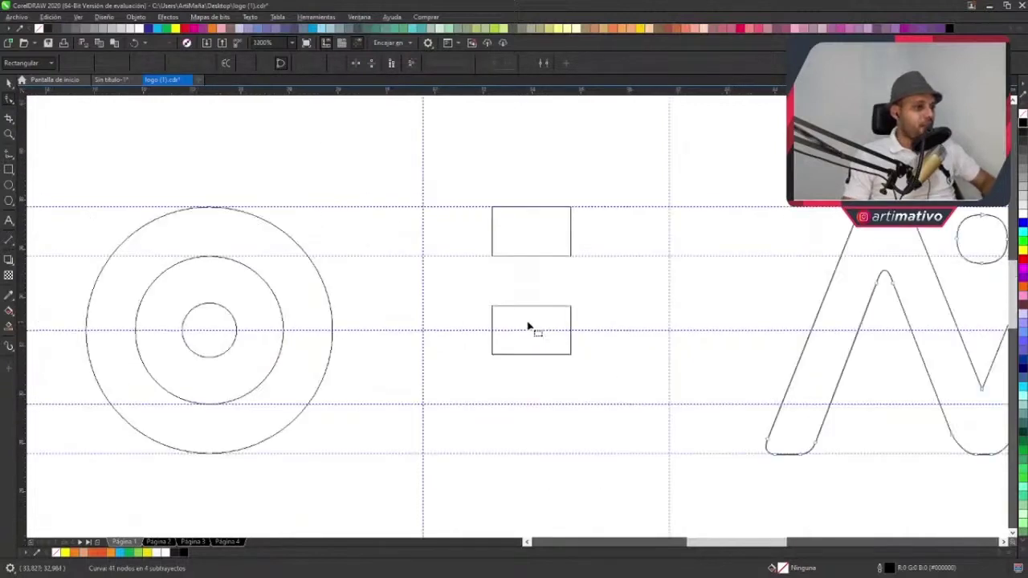
key(space)
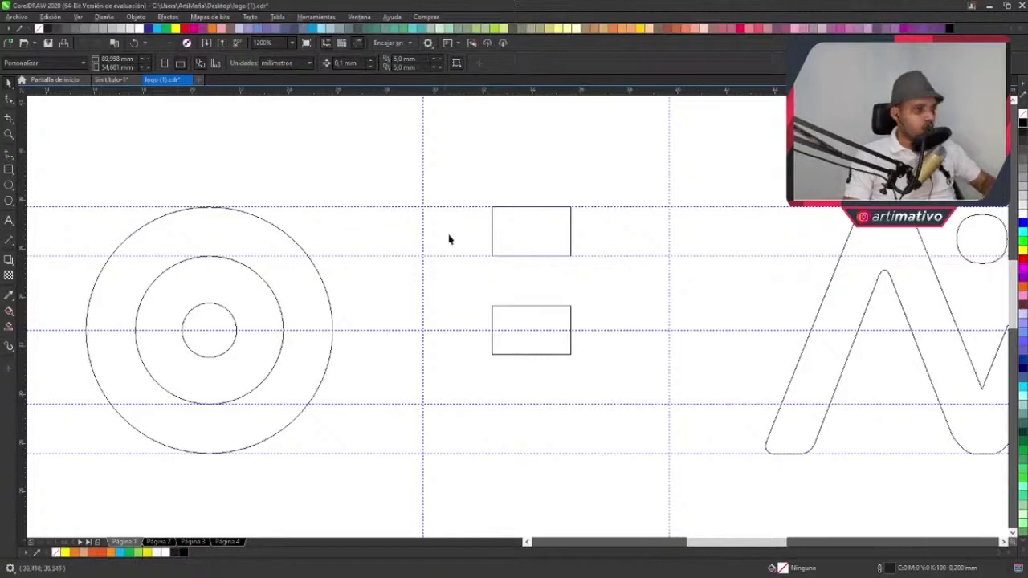
- Draw a 6.086 mm circle from the S's upper-left guide intersection to the lower rectangle's bottom edge, with a concentric 2.035 mm circle inside
click(531, 231)
scroll(510, 285, up, 4)
scroll(489, 283, down, 2)
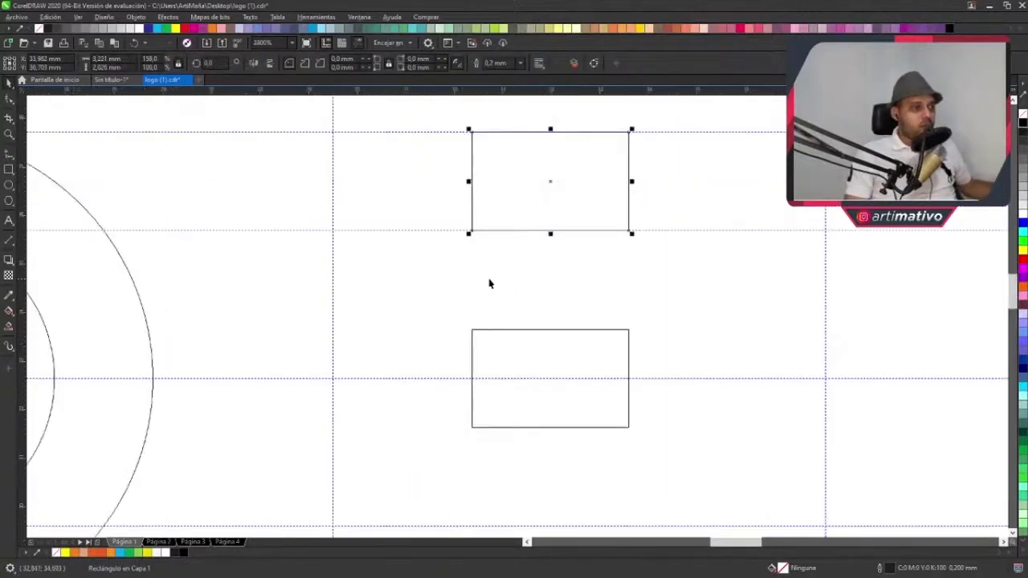
click(9, 186)
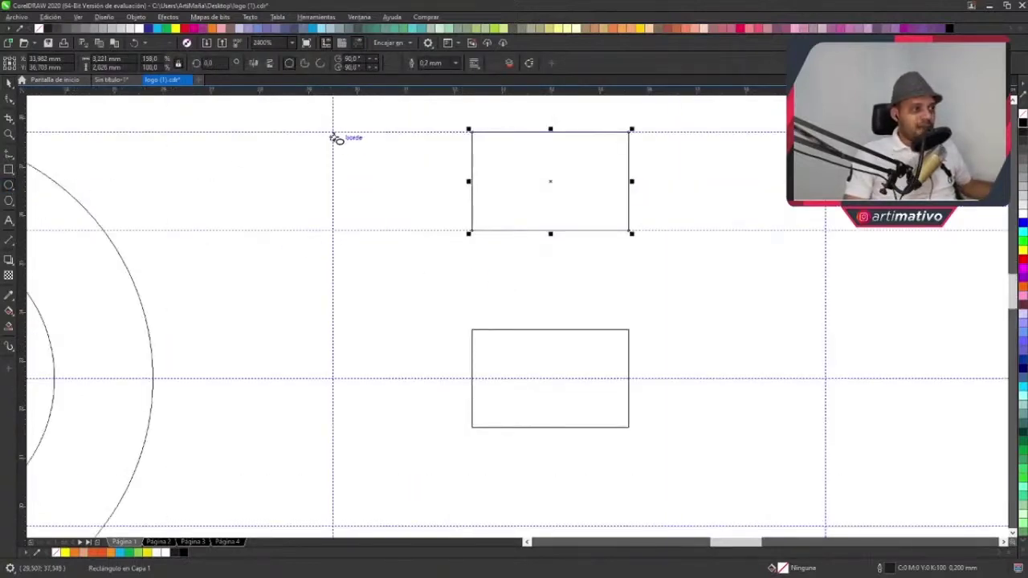
drag(334, 132, 578, 429)
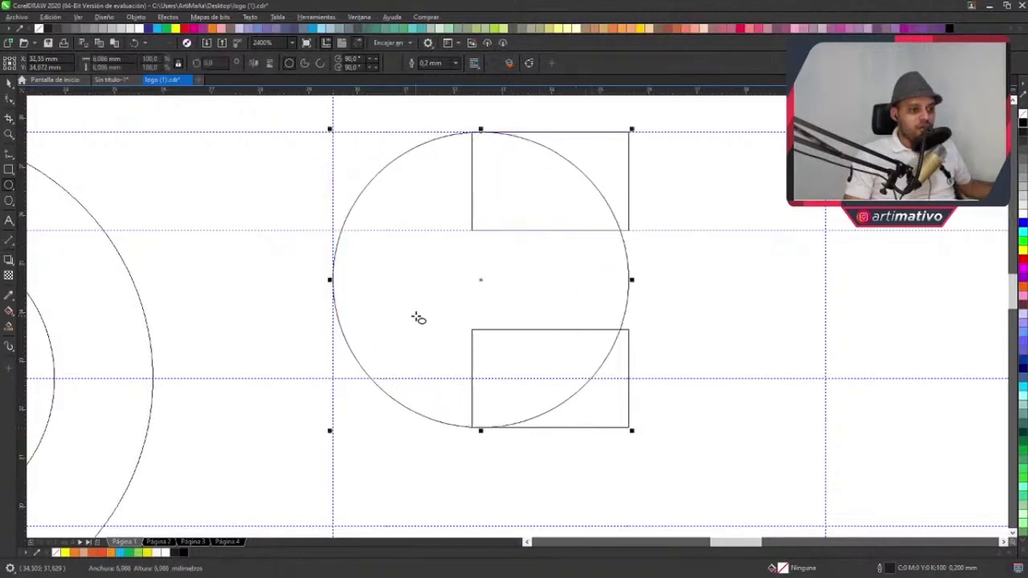
key(space)
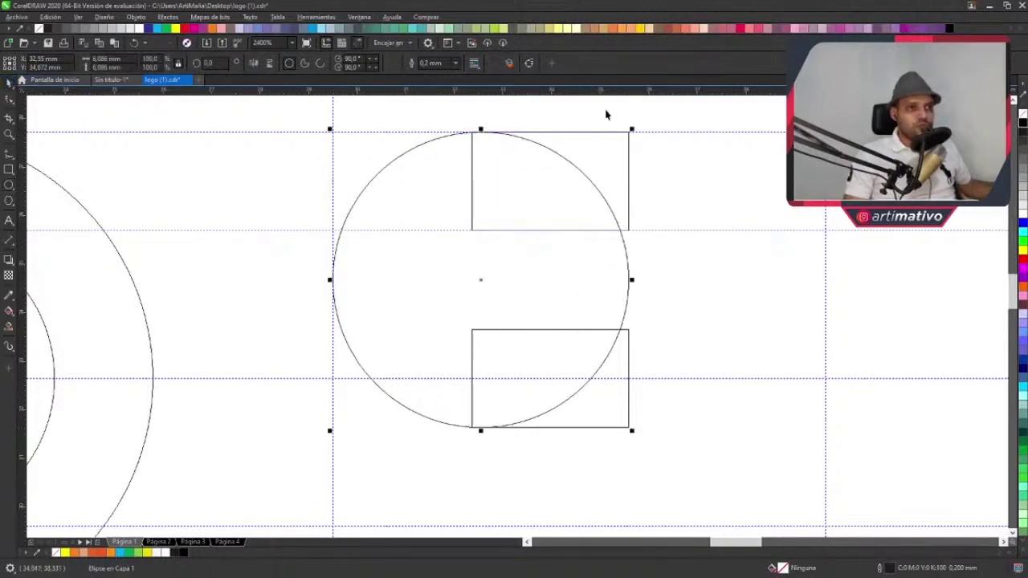
drag(633, 130, 685, 226)
- Stretch the upper rectangle to the S's right-hand guide, 7.28 mm wide, and round its two right corners to 1.013 mm
click(629, 191)
scroll(619, 177, right, 1)
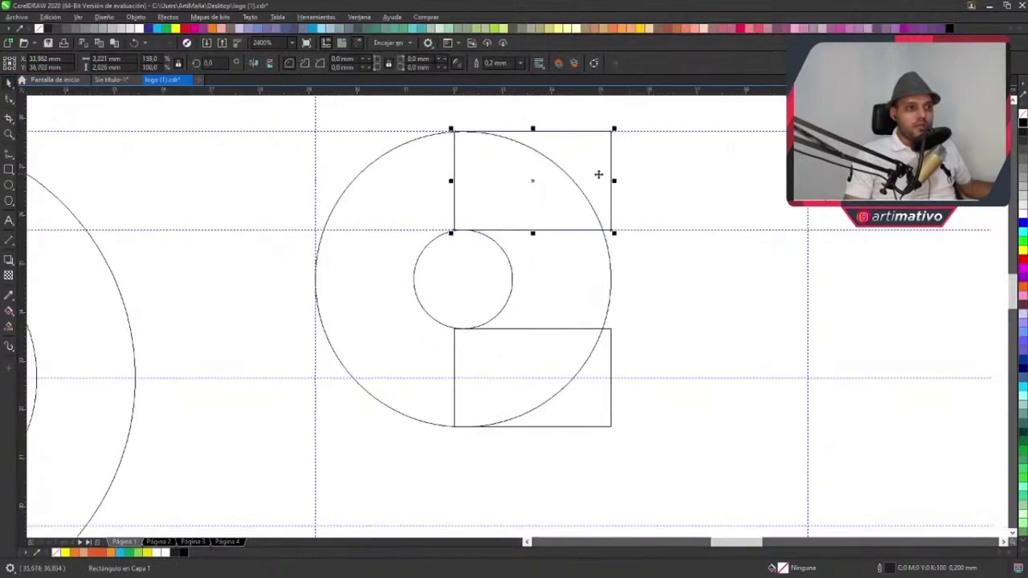
drag(614, 181, 810, 232)
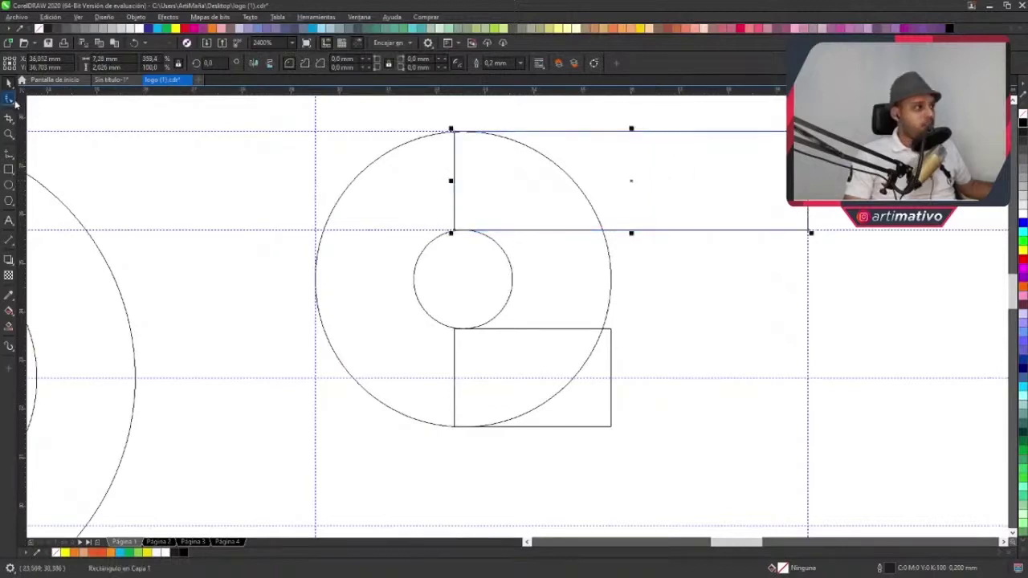
click(12, 99)
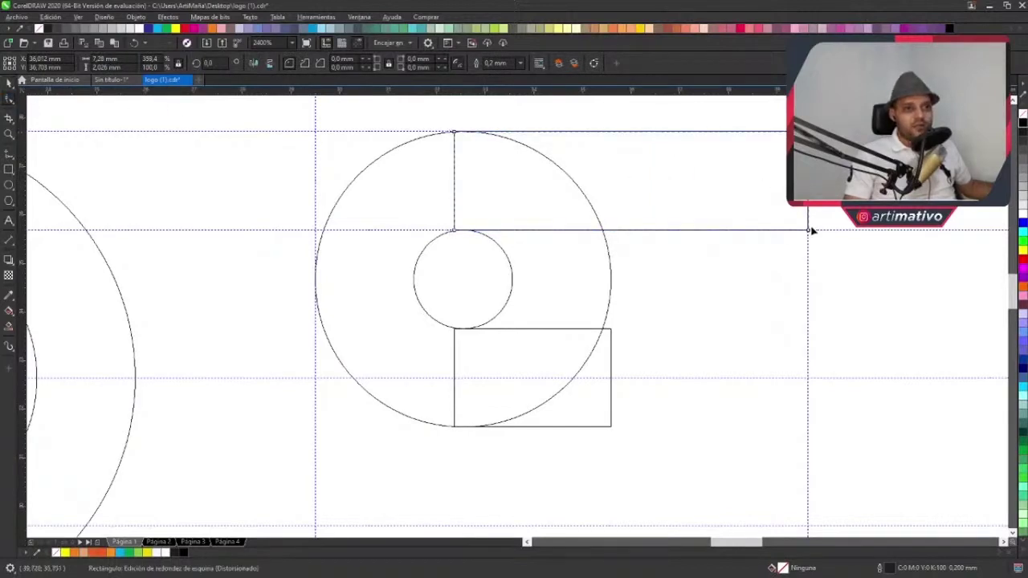
drag(813, 231, 739, 233)
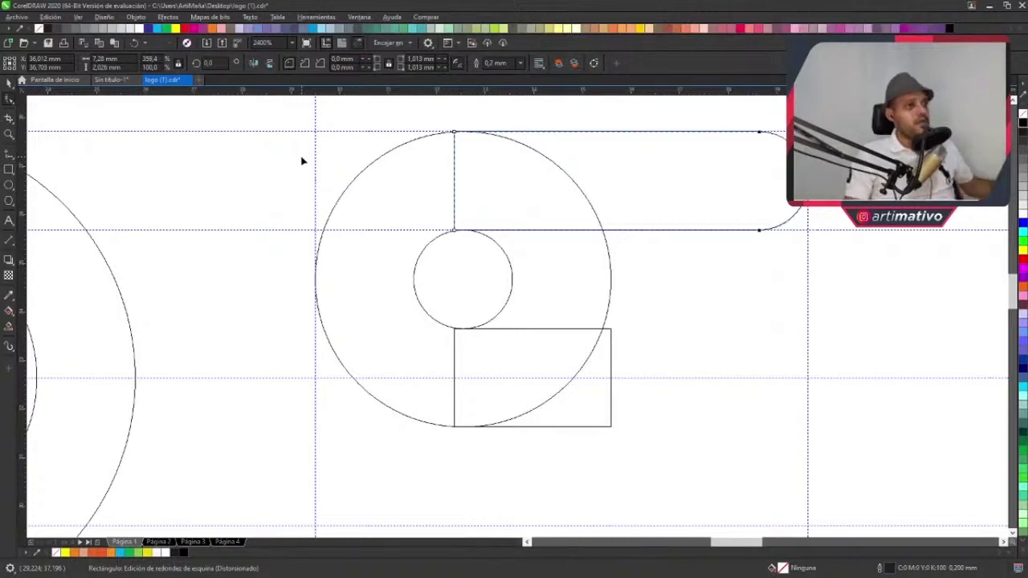
click(8, 84)
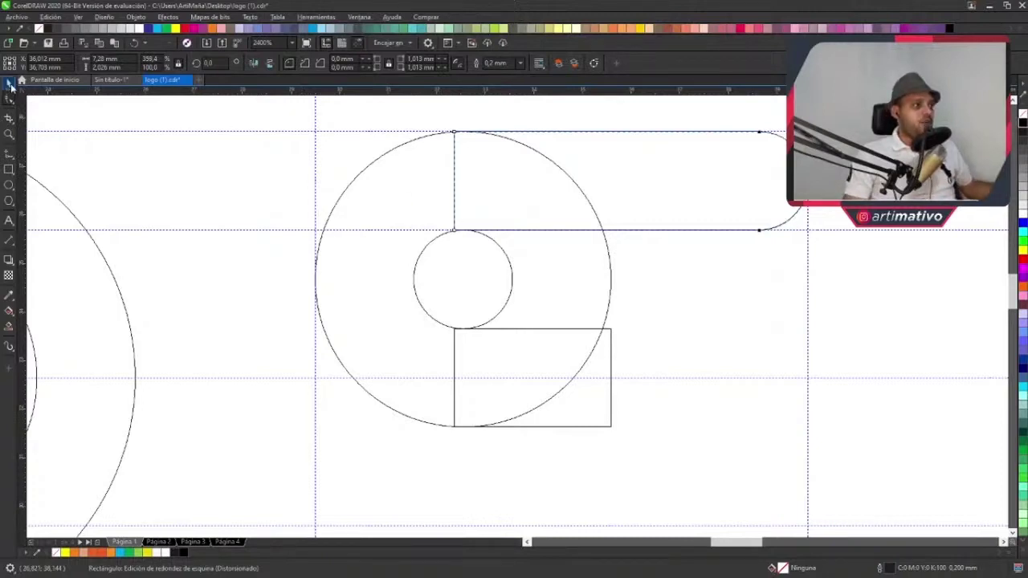
- Shift the left edges of the upper and lower rectangles to the circles' centre line, making them 7.102 mm and 3.042 mm wide
click(464, 188)
click(461, 177)
click(671, 160)
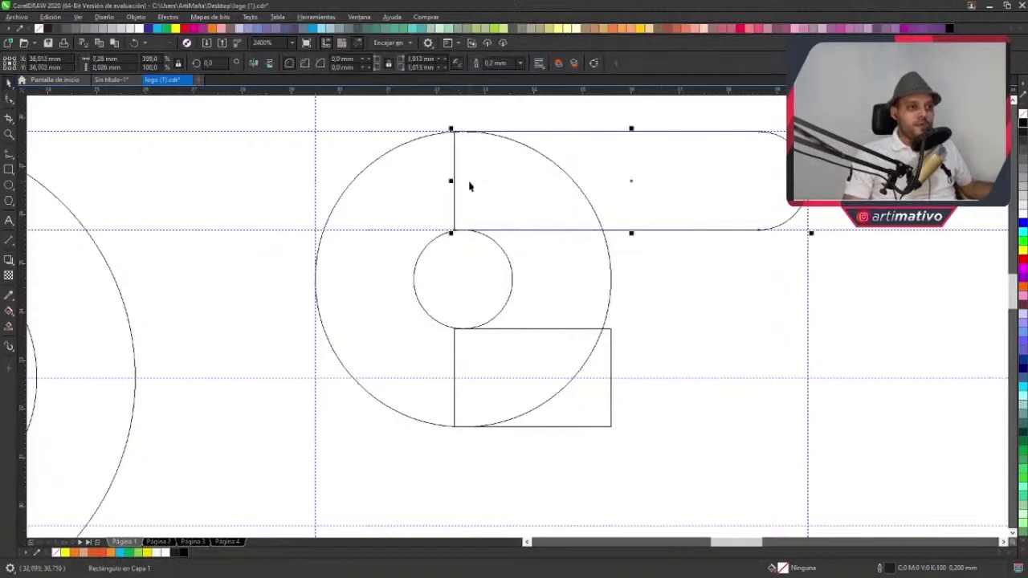
drag(452, 182, 463, 230)
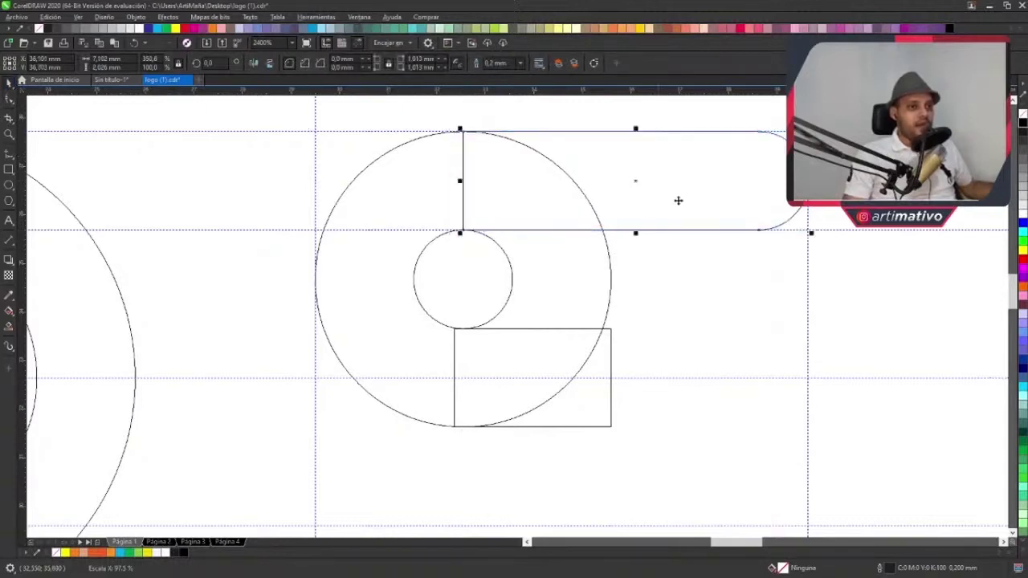
click(648, 184)
click(643, 197)
click(616, 257)
click(597, 367)
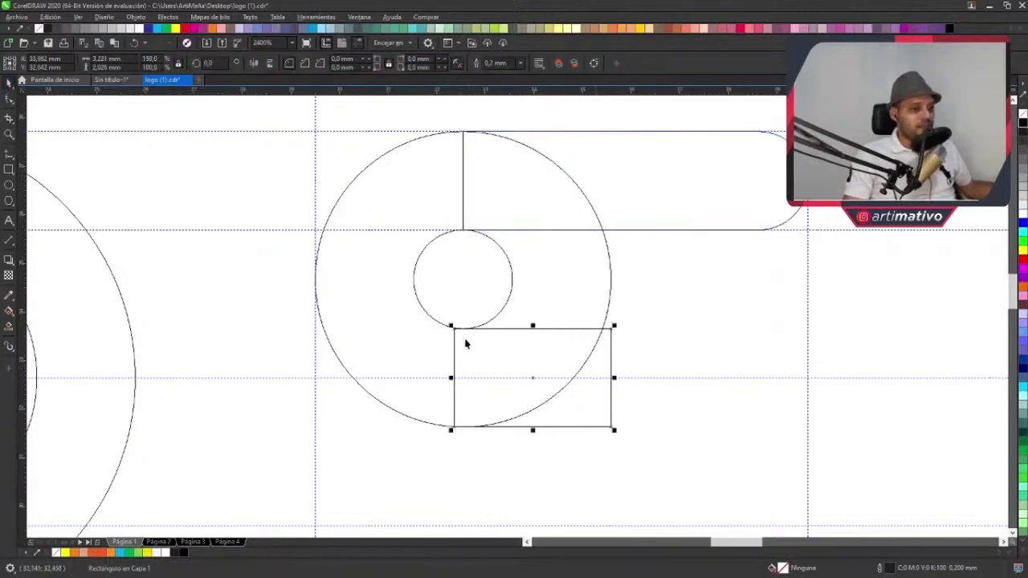
drag(452, 377, 460, 328)
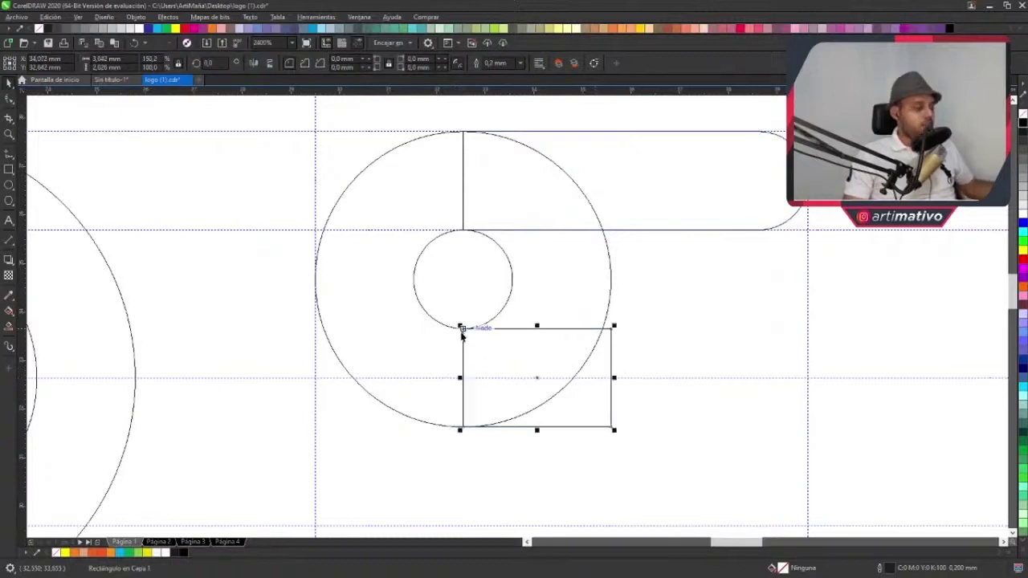
- Subtract the inner circle and a 3.972 mm wide rectangle, drawn from its centre line past the right side, from the large circle
click(449, 254)
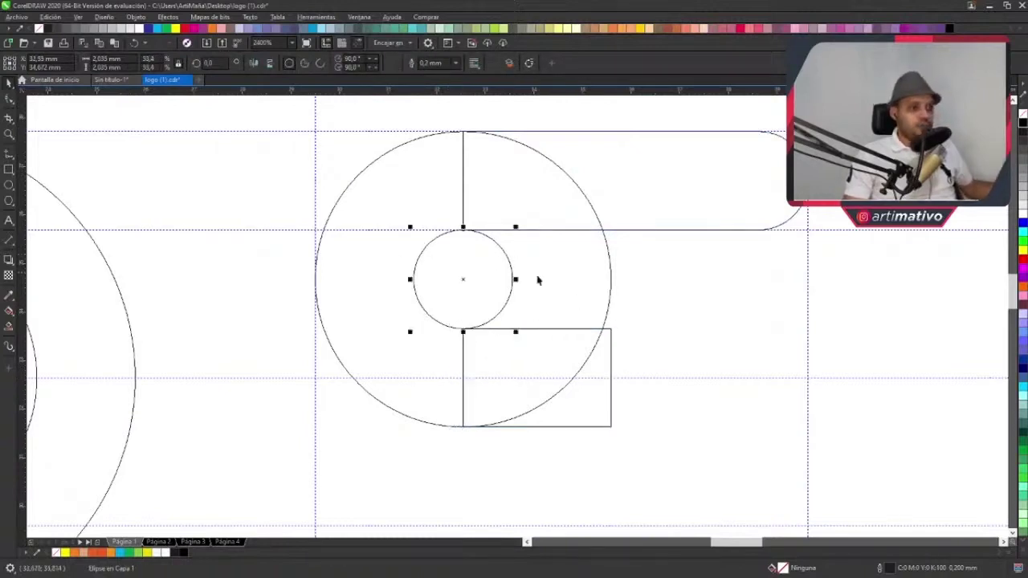
click(386, 153)
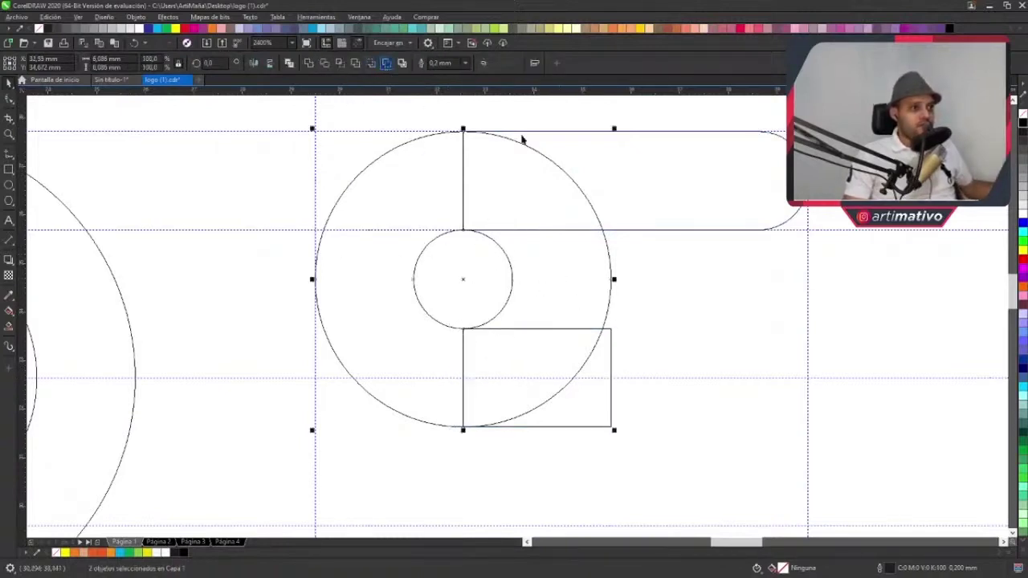
click(10, 169)
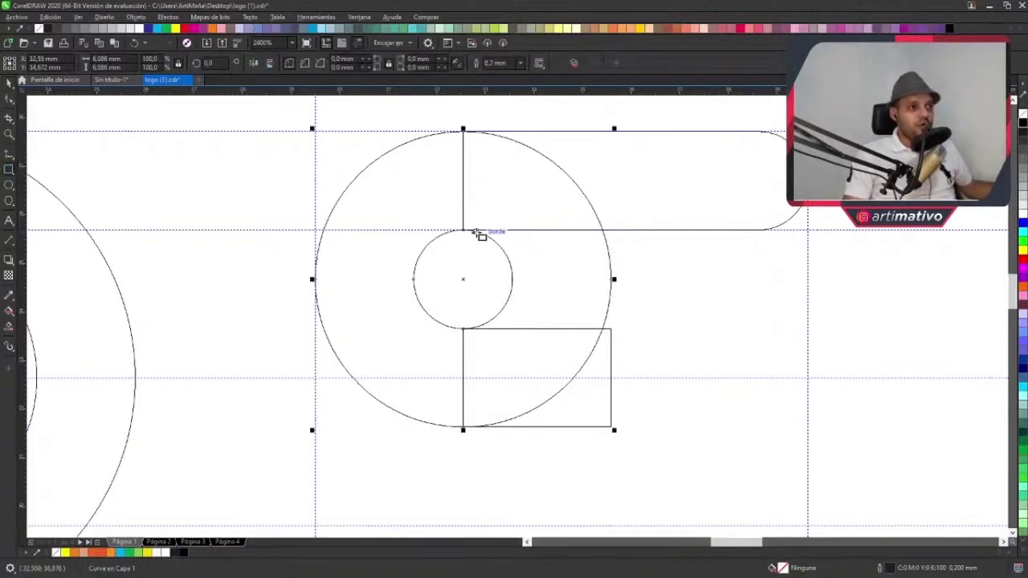
drag(466, 231, 560, 331)
drag(559, 279, 659, 279)
click(10, 82)
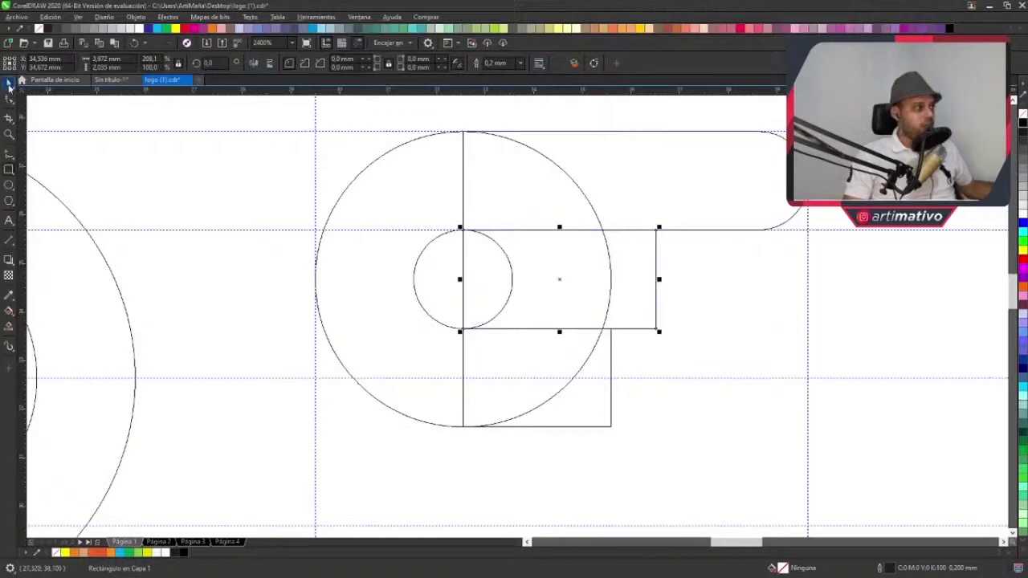
shift+click(391, 201)
click(389, 65)
- Weld the open ring, the rounded upper bar and the lower rectangle into one curve forming the S's upper half
scroll(615, 231, down, 2)
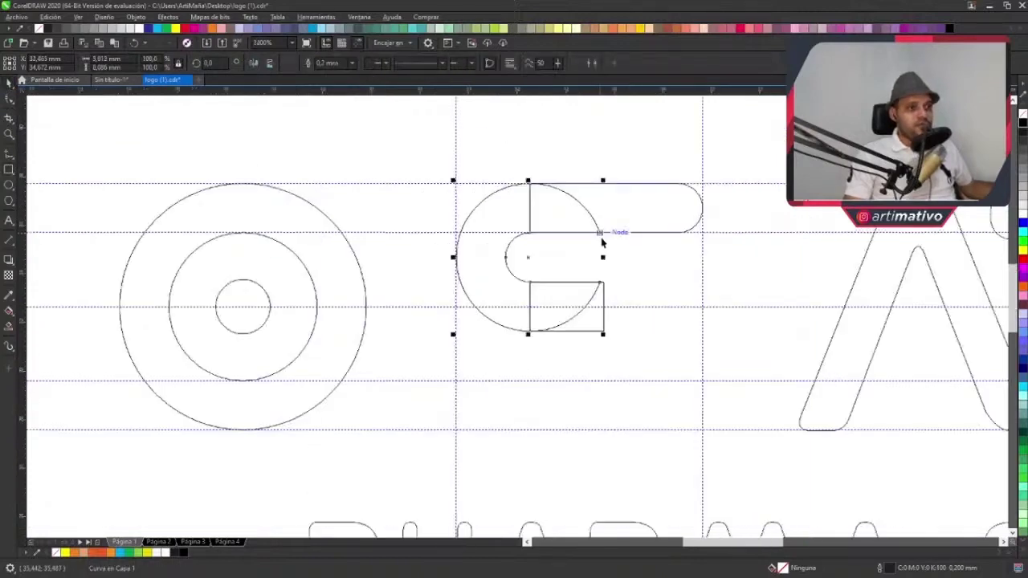
scroll(620, 232, right, 1)
click(602, 212)
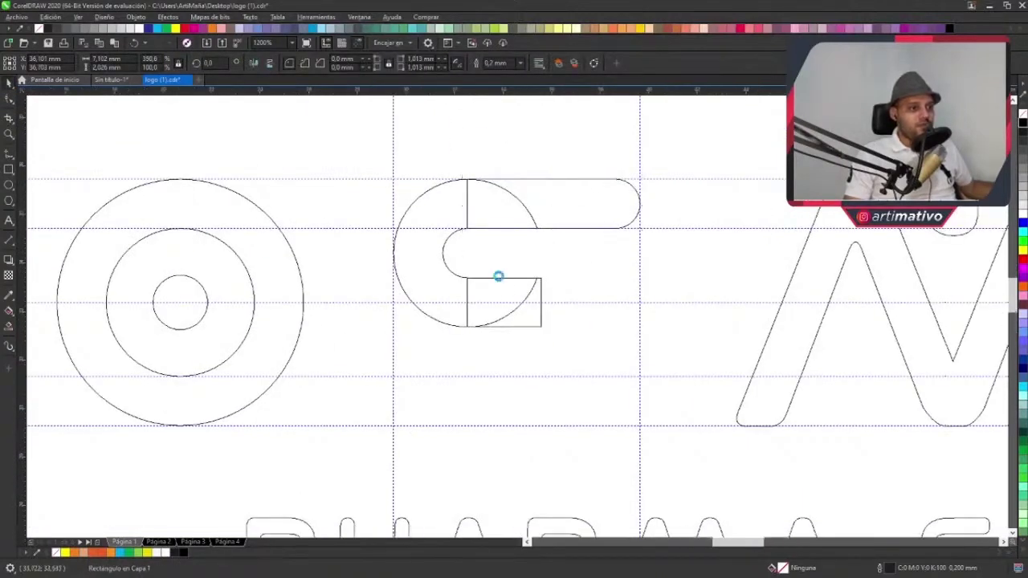
scroll(498, 275, up, 2)
click(577, 304)
shift+click(366, 100)
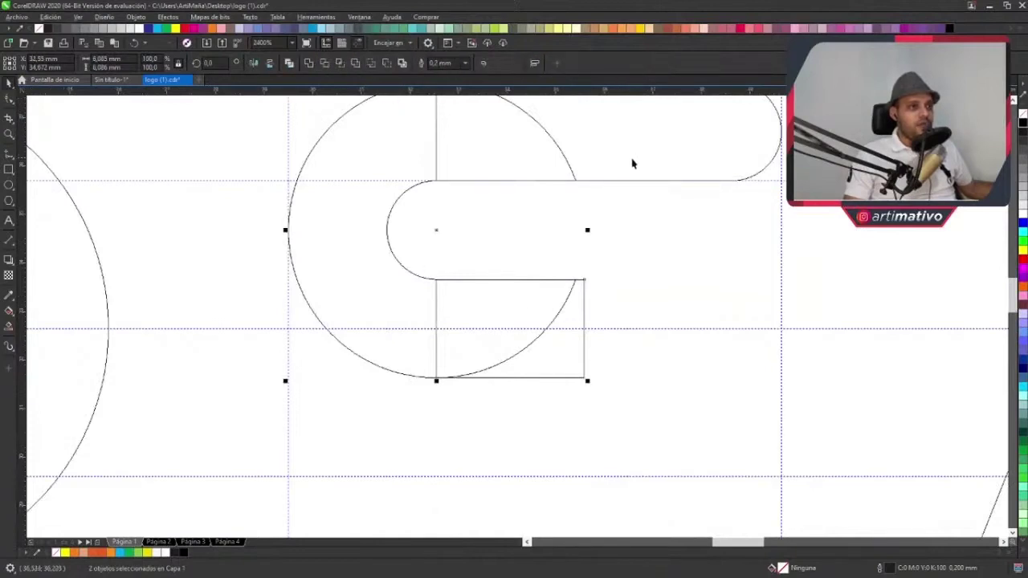
scroll(634, 161, down, 2)
shift+click(703, 122)
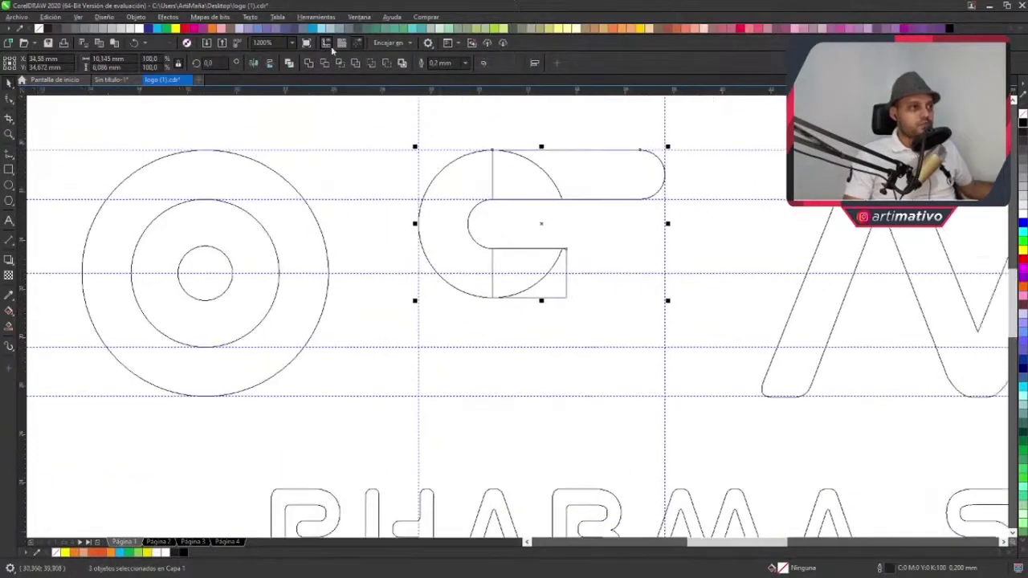
click(308, 62)
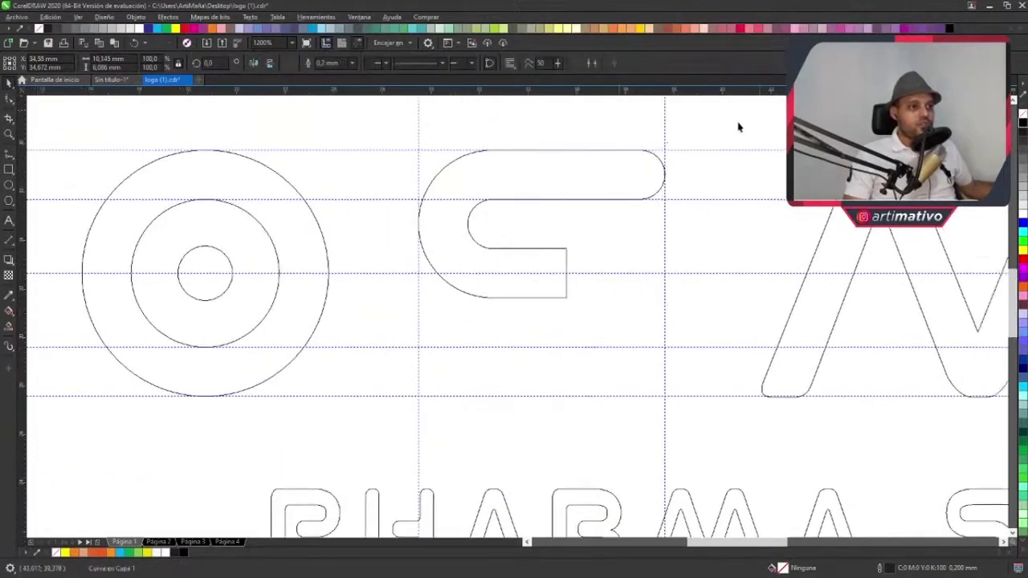
- Copy the S half downwards, mirror the copy vertically and horizontally, and align it with the lowest guide over the middle bar
drag(608, 157, 603, 243)
click(270, 63)
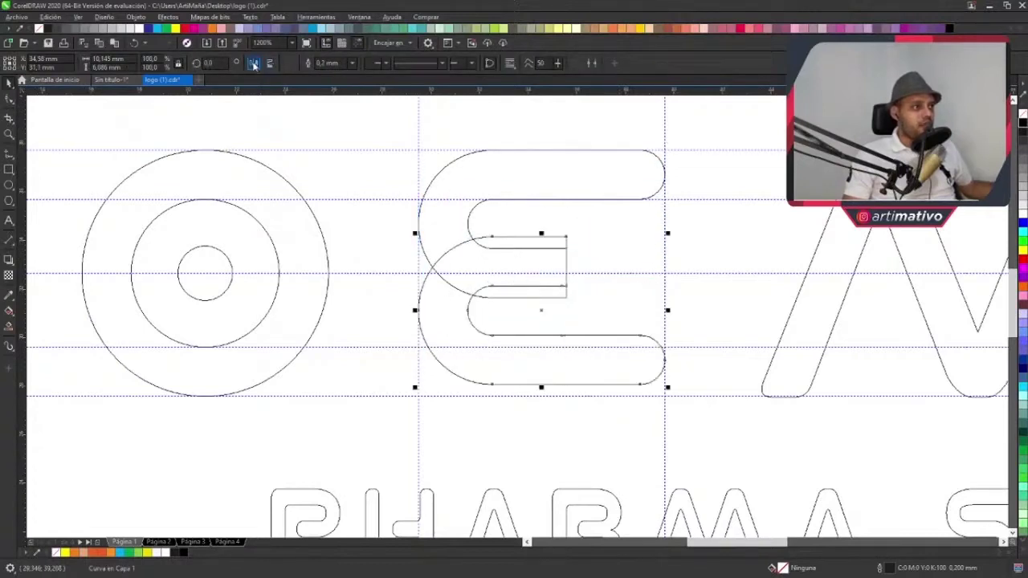
click(254, 63)
scroll(553, 277, up, 1)
drag(482, 293, 482, 317)
scroll(482, 317, down, 1)
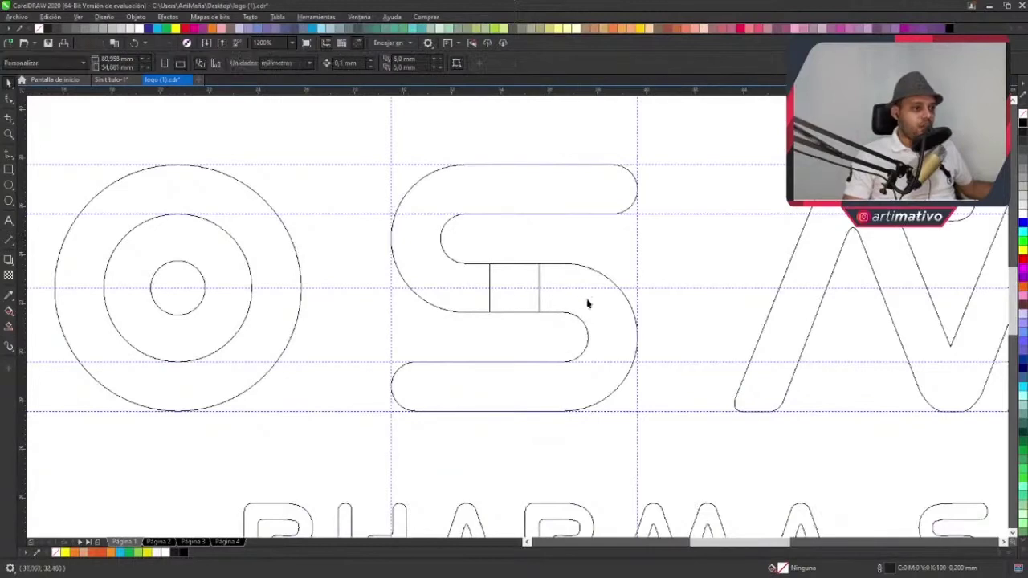
- Weld the upper and lower halves into a single S curve
click(526, 238)
shift+click(484, 172)
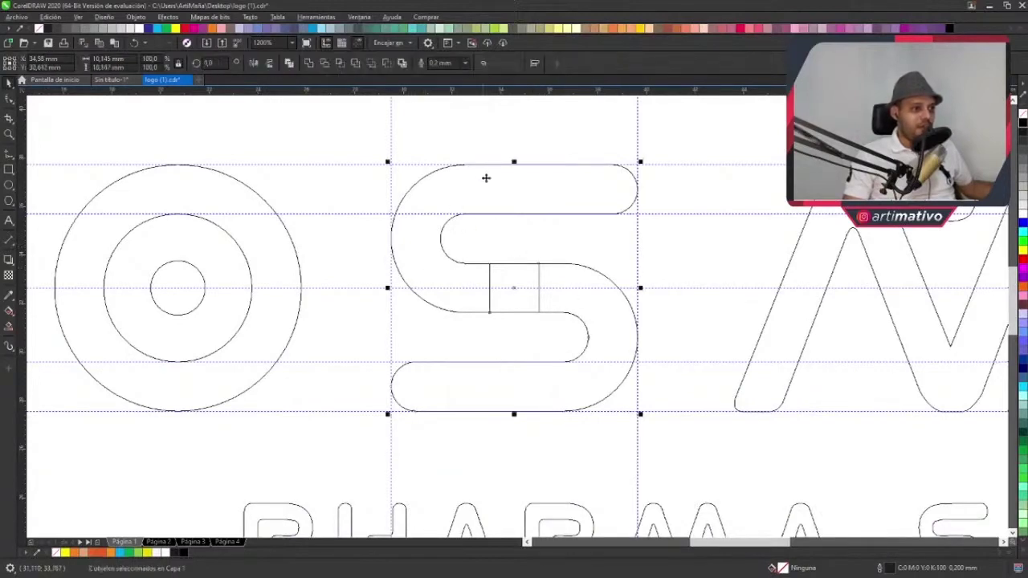
click(309, 64)
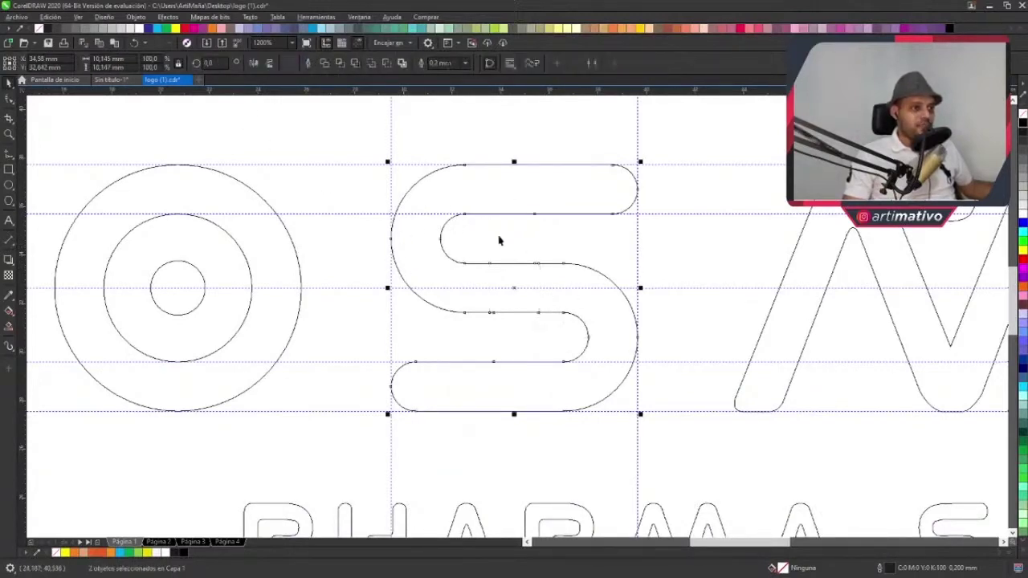
- Place a copy of the O's 2.243 mm centre circle at the middle of the S
click(177, 284)
click(180, 289)
drag(180, 289, 514, 288)
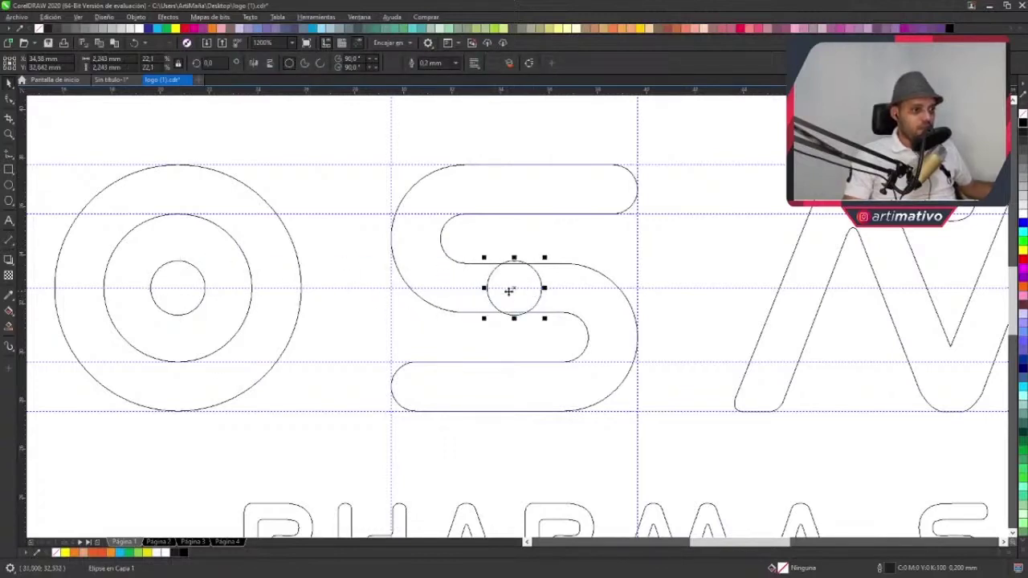
scroll(524, 274, up, 2)
click(551, 273)
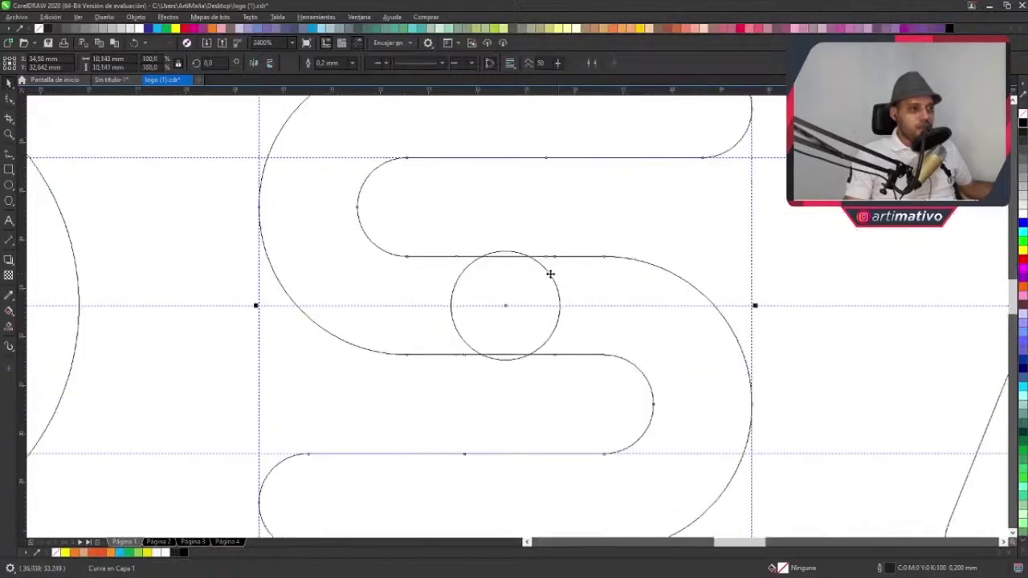
click(539, 255)
key(Escape)
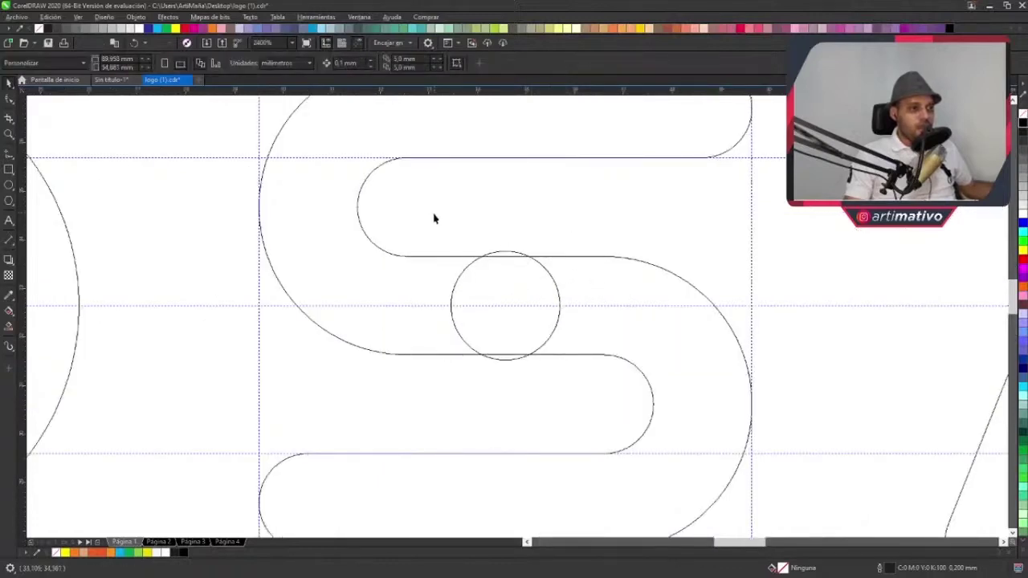
- Create a concentric 3.727 mm enlarged copy of the S's centre circle and subtract it from the S to leave a gap around the dot
scroll(503, 287, down, 2)
scroll(507, 273, up, 2)
click(520, 275)
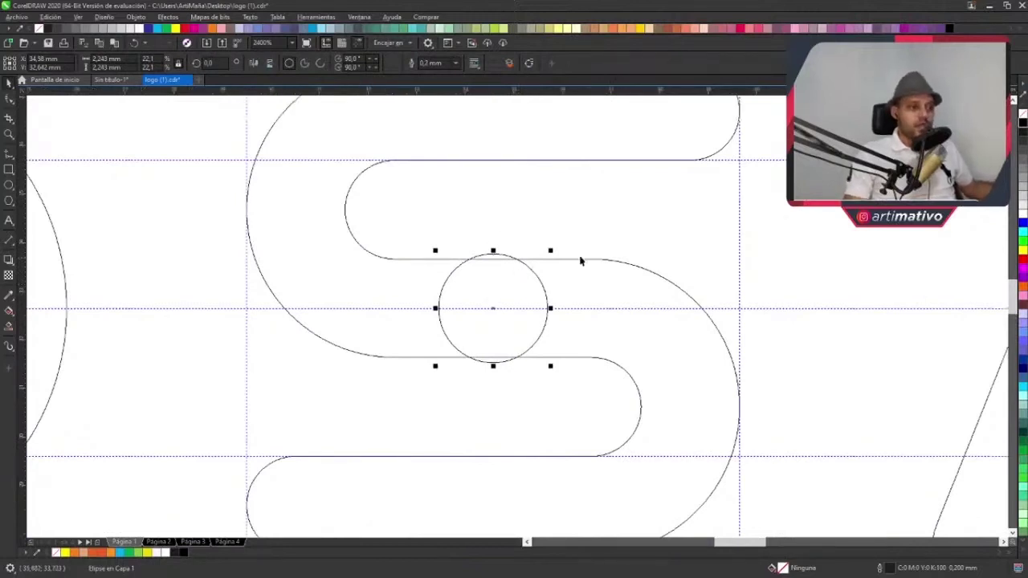
click(550, 256)
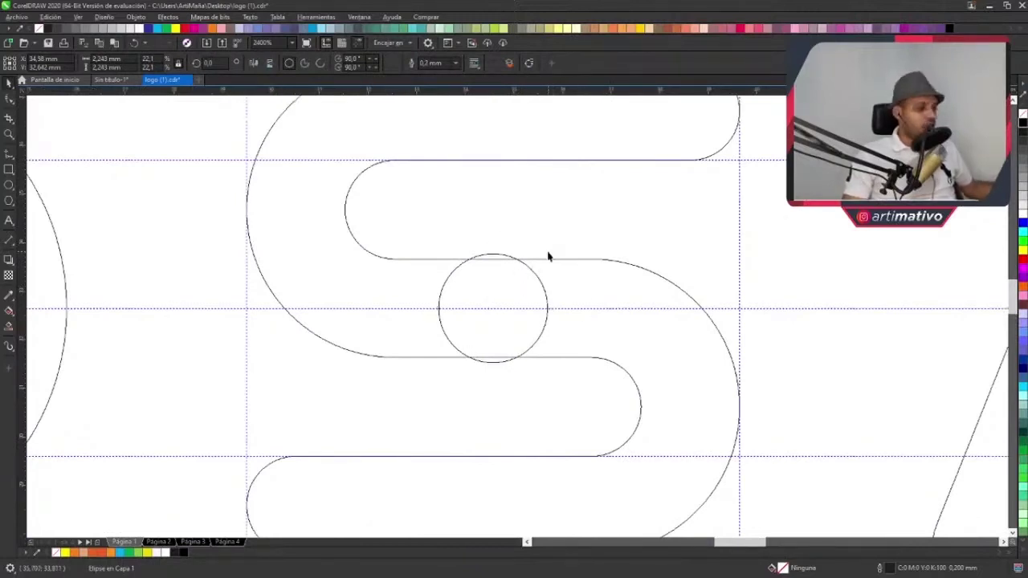
click(545, 253)
drag(553, 249, 603, 215)
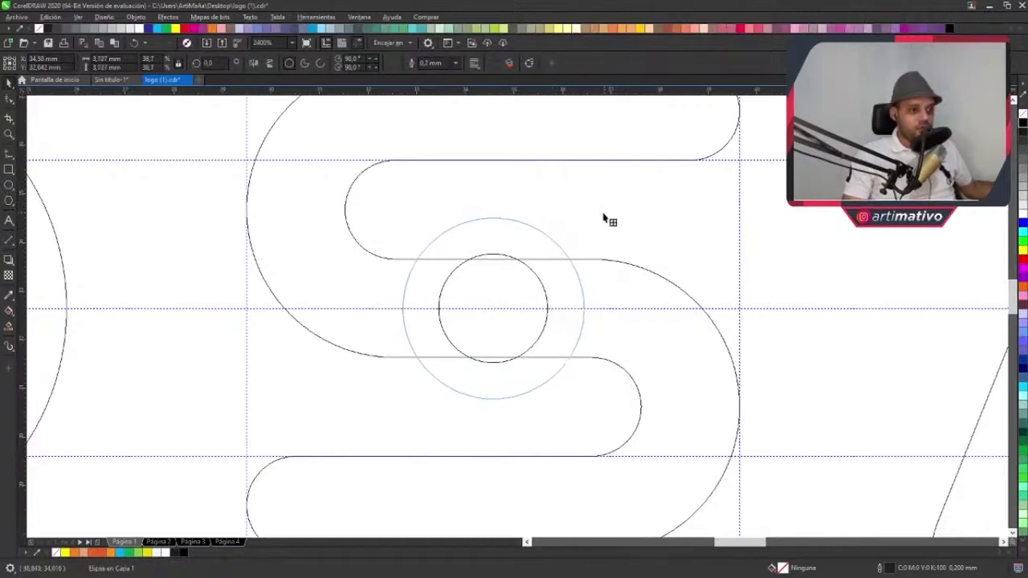
shift+click(634, 281)
click(386, 66)
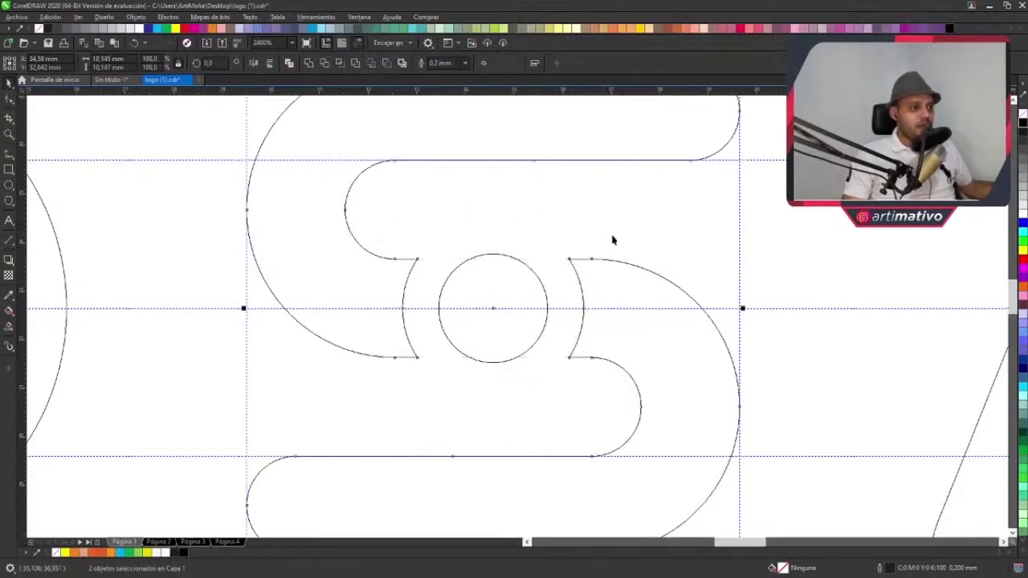
scroll(611, 233, down, 4)
click(673, 176)
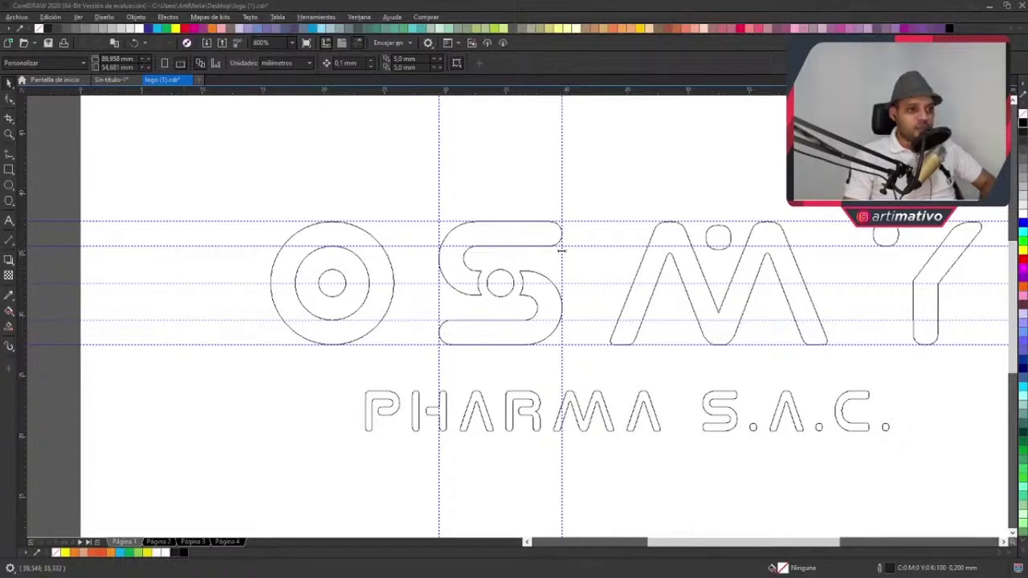
scroll(522, 251, right, 1)
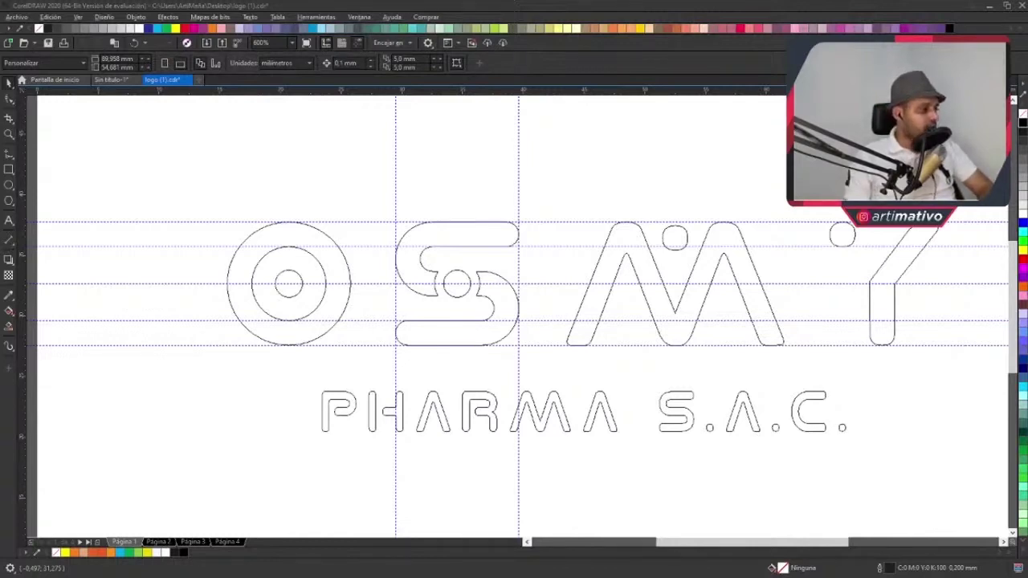
- Examine the rebuilt S and its centre gap alongside the O and the remaining letters
scroll(378, 290, right, 1)
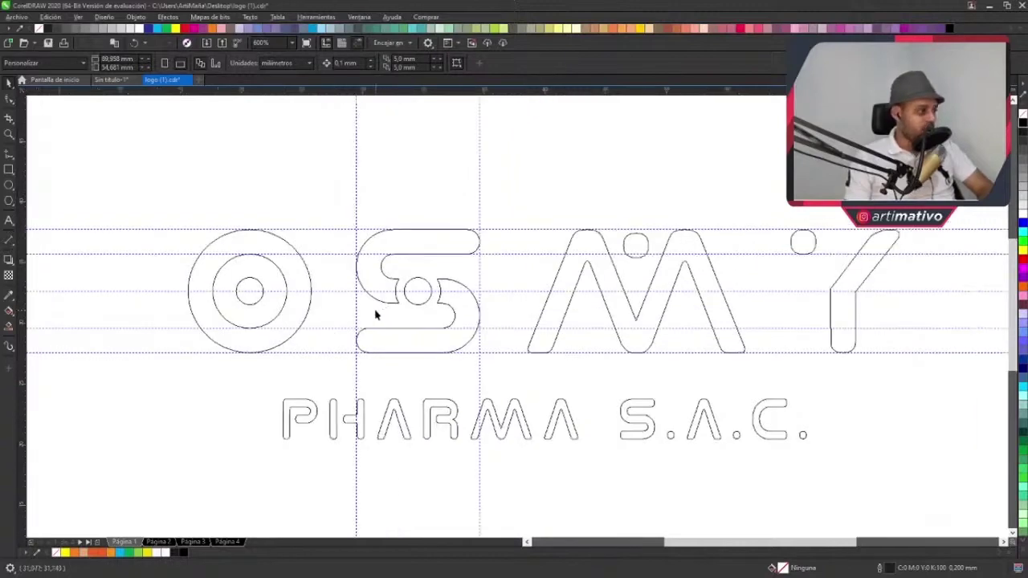
scroll(478, 288, up, 3)
scroll(423, 298, down, 3)
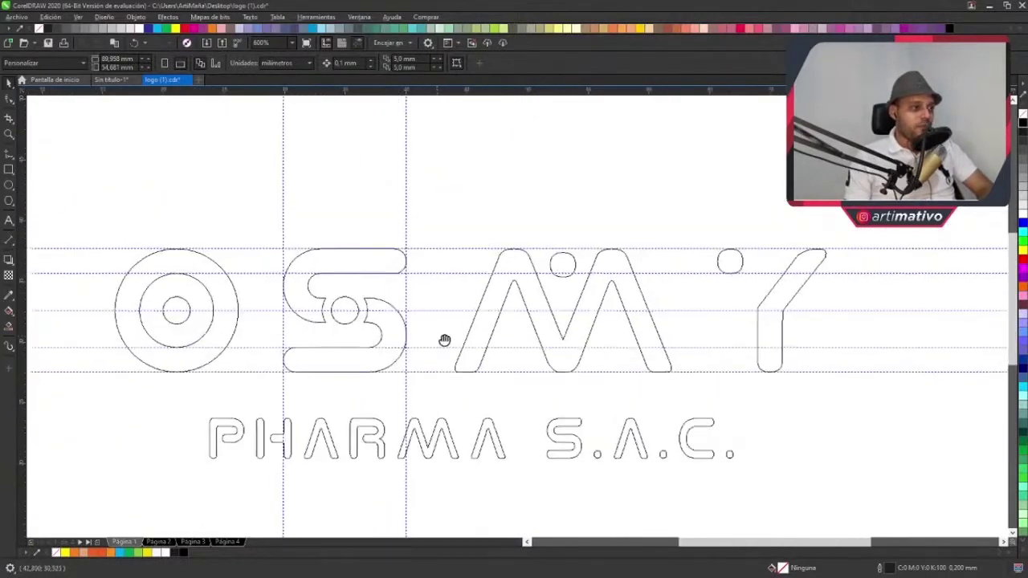
scroll(445, 340, up, 2)
scroll(406, 236, left, 2)
scroll(407, 236, down, 1)
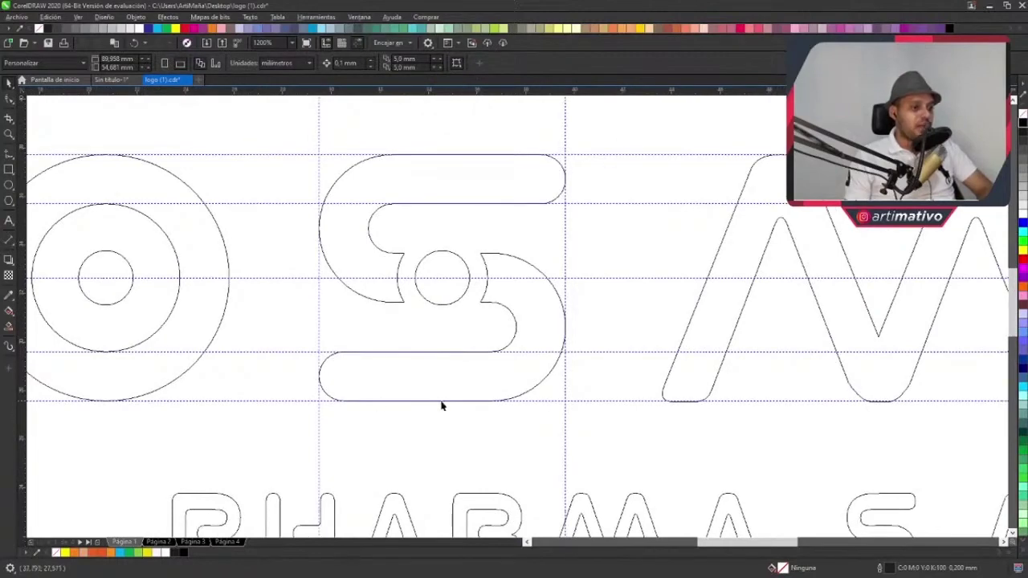
scroll(542, 385, down, 2)
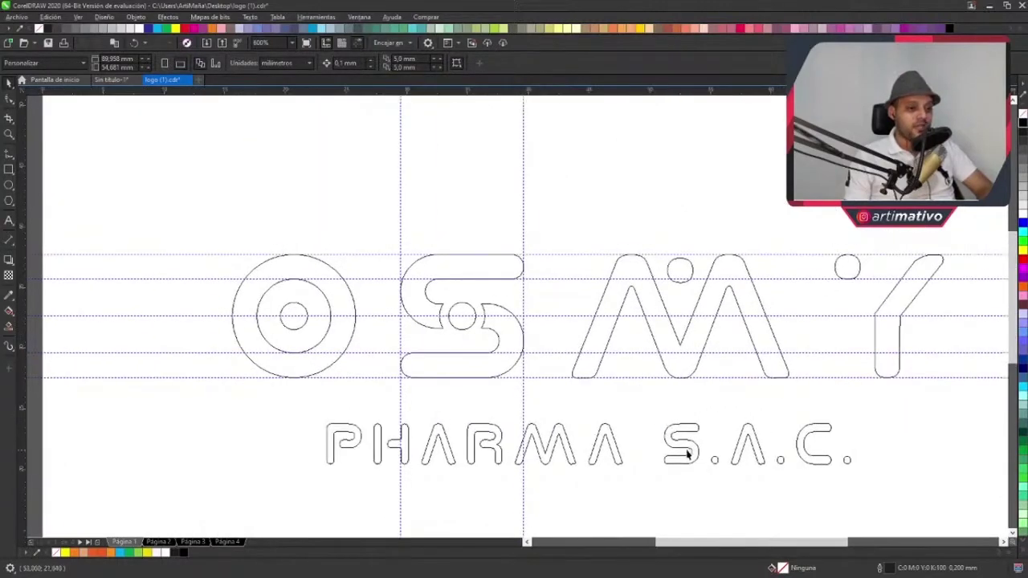
- Copy the original logo from page 2 onto page 1 and place it above the rebuilt OSMY letters
click(695, 455)
scroll(568, 195, down, 2)
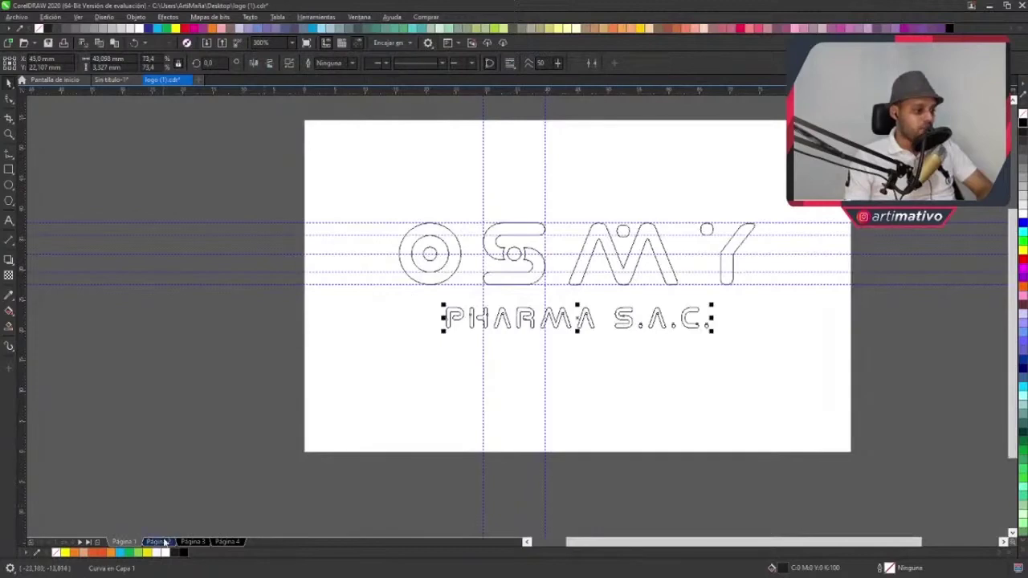
drag(939, 181, 302, 370)
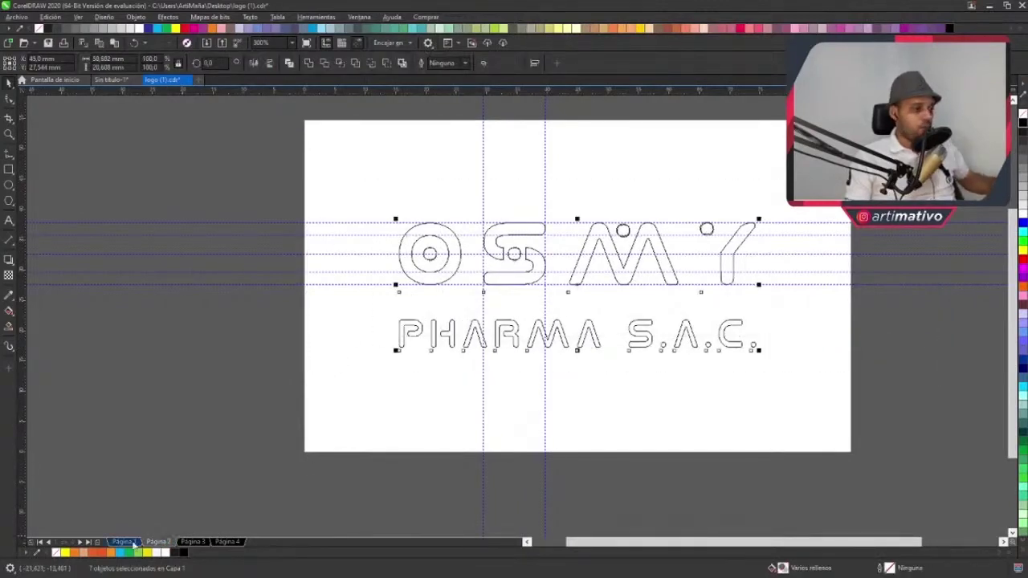
click(157, 542)
key(ctrl+v)
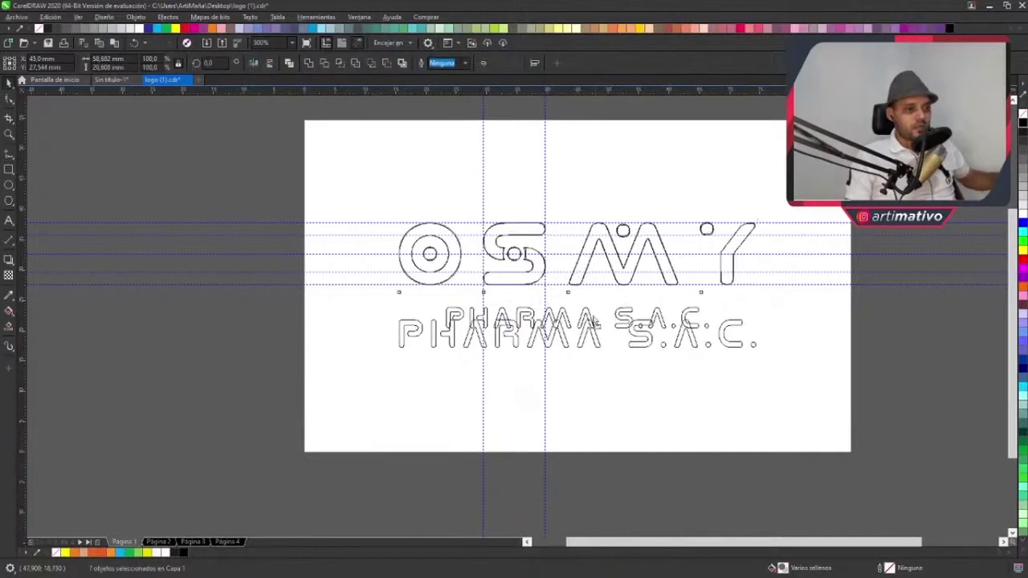
drag(593, 337, 585, 191)
drag(753, 120, 184, 494)
mouse_move(647, 210)
mouse_down()
mouse_move(646, 291)
mouse_move(646, 225)
mouse_up()
scroll(646, 290, down, 1)
click(482, 269)
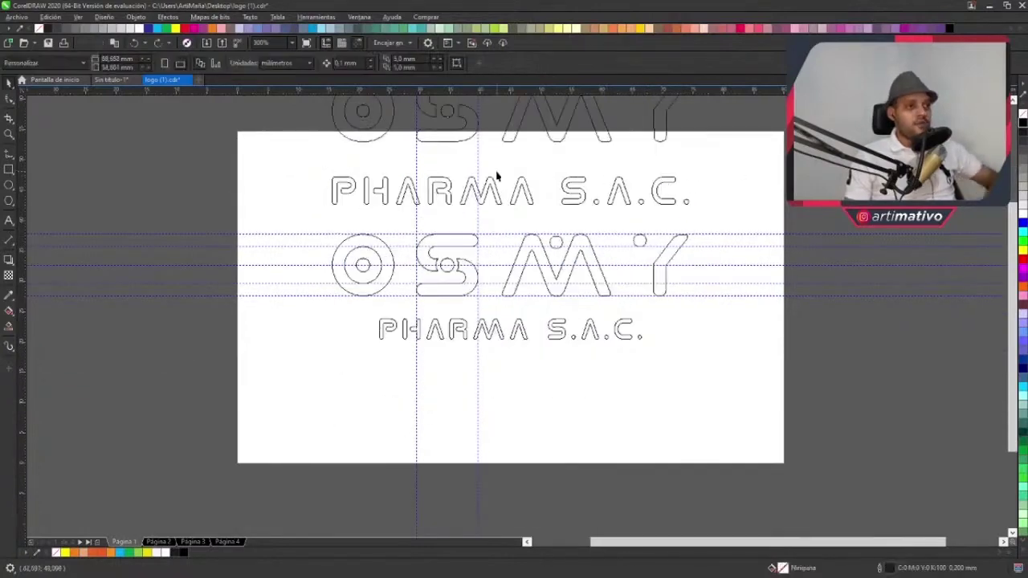
- Delete the pasted original PHARMA S.A.C. line, keeping only the original OSMY letters above
scroll(482, 268, up, 2)
scroll(482, 268, up, 2)
click(474, 312)
scroll(474, 311, down, 2)
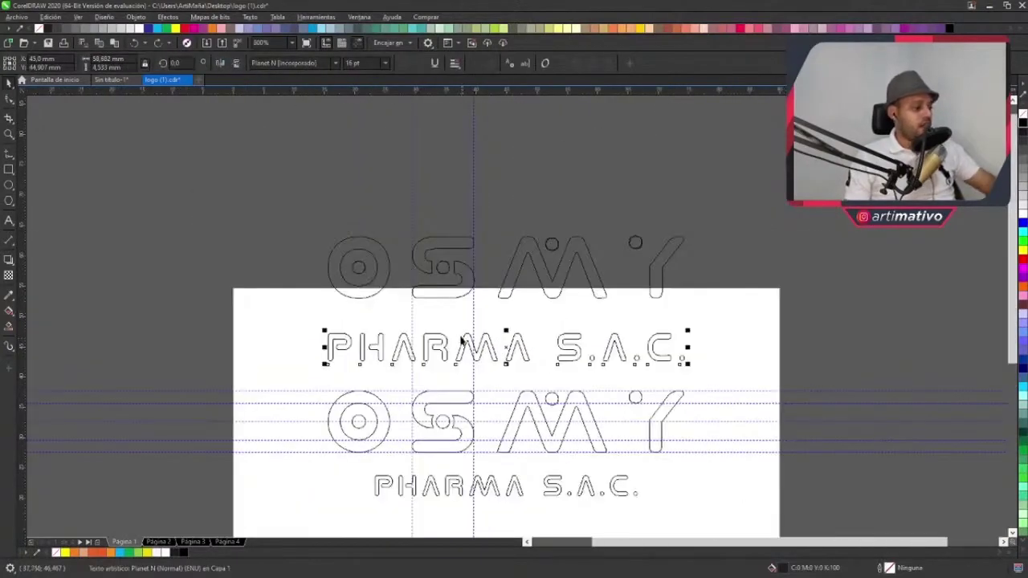
key(Delete)
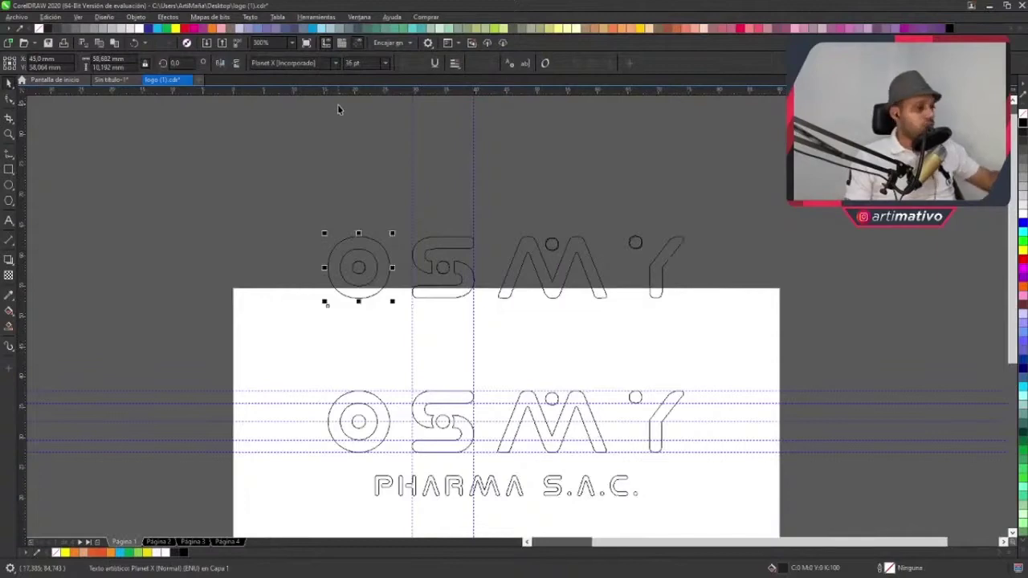
- Place a copy of the original S directly above the rebuilt S and compare their curves and end caps
drag(454, 248, 453, 379)
scroll(453, 379, up, 4)
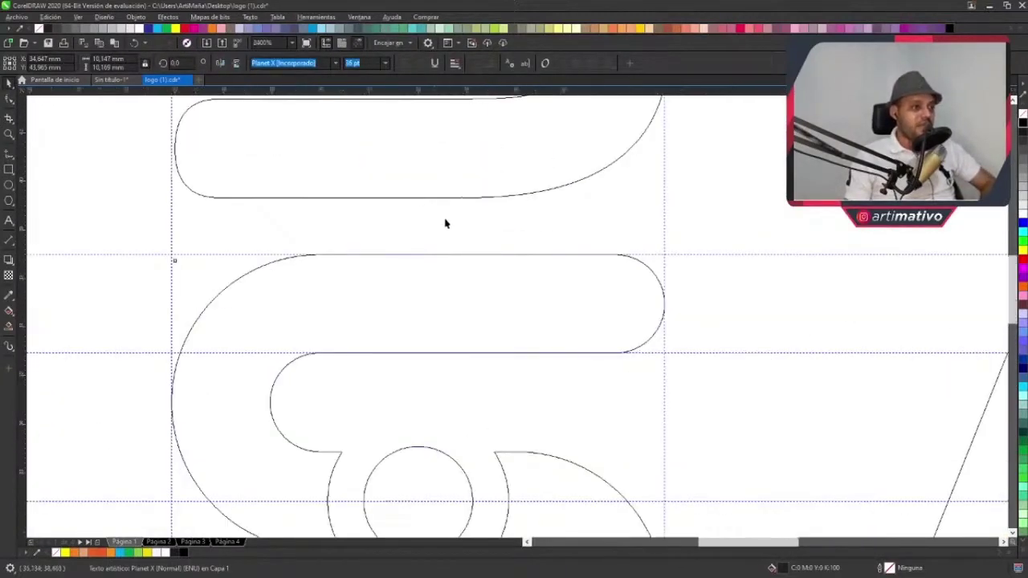
scroll(445, 223, down, 1)
scroll(473, 225, up, 3)
click(603, 225)
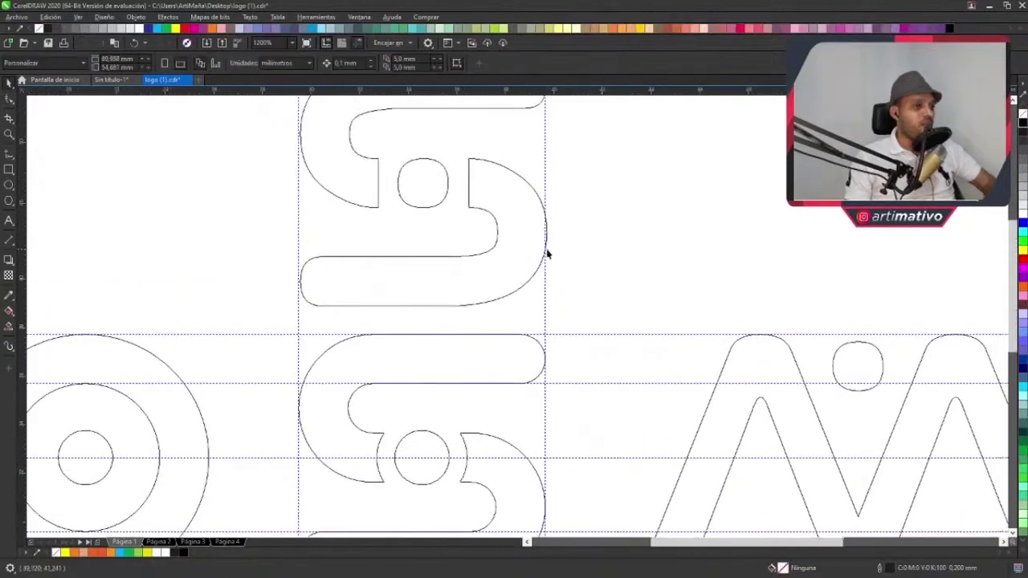
scroll(486, 249, down, 1)
click(471, 248)
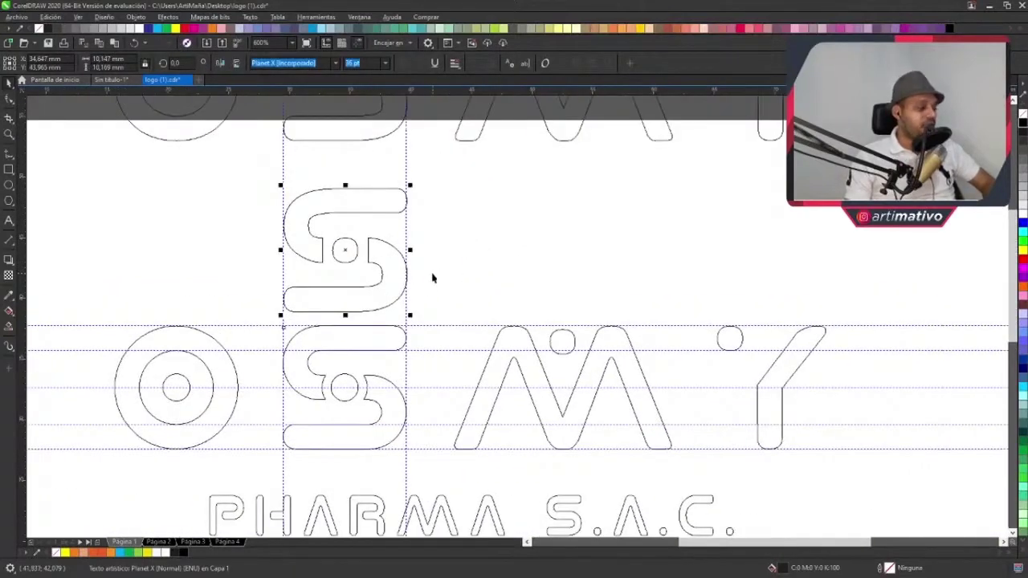
scroll(439, 278, up, 1)
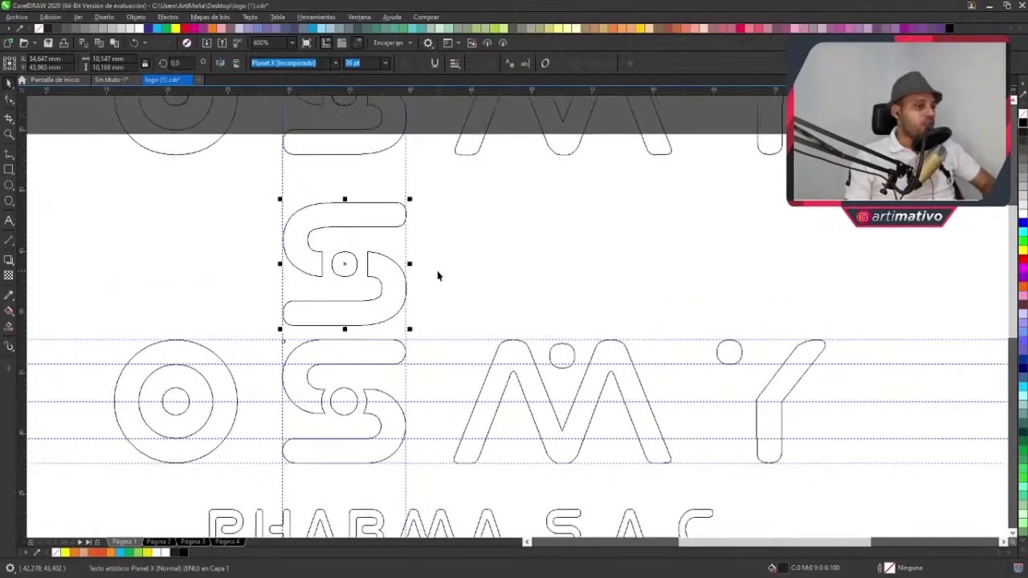
click(483, 302)
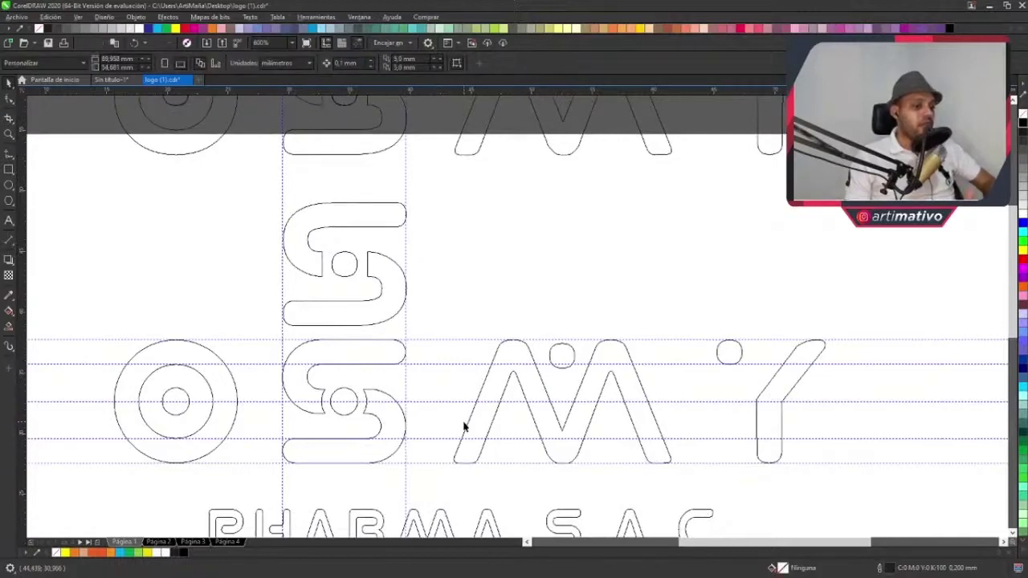
- Examine the M's stroke ends, peaks and dot against the guides and the rebuilt O and S
scroll(464, 427, up, 4)
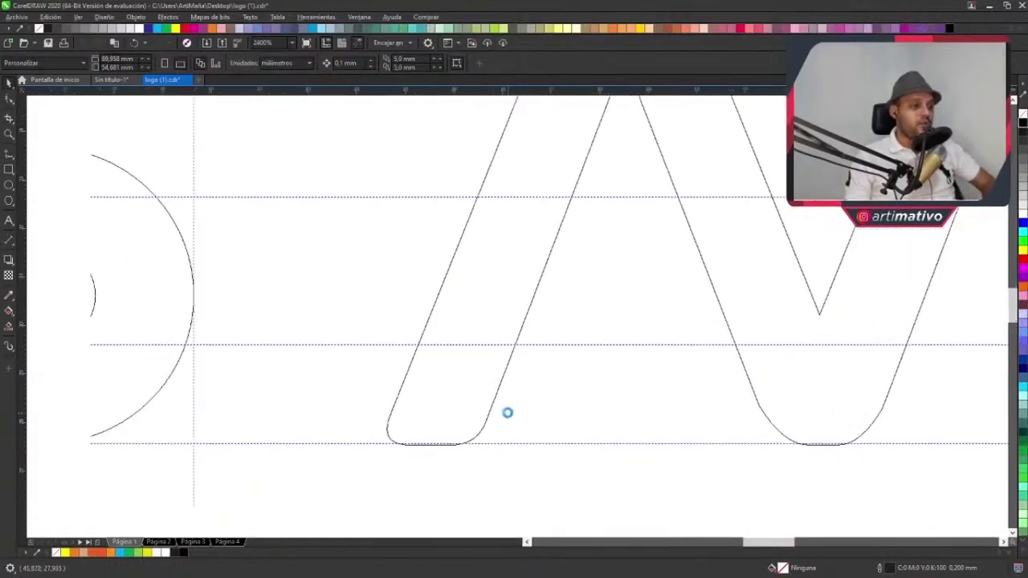
scroll(507, 413, down, 2)
scroll(616, 302, down, 2)
click(601, 281)
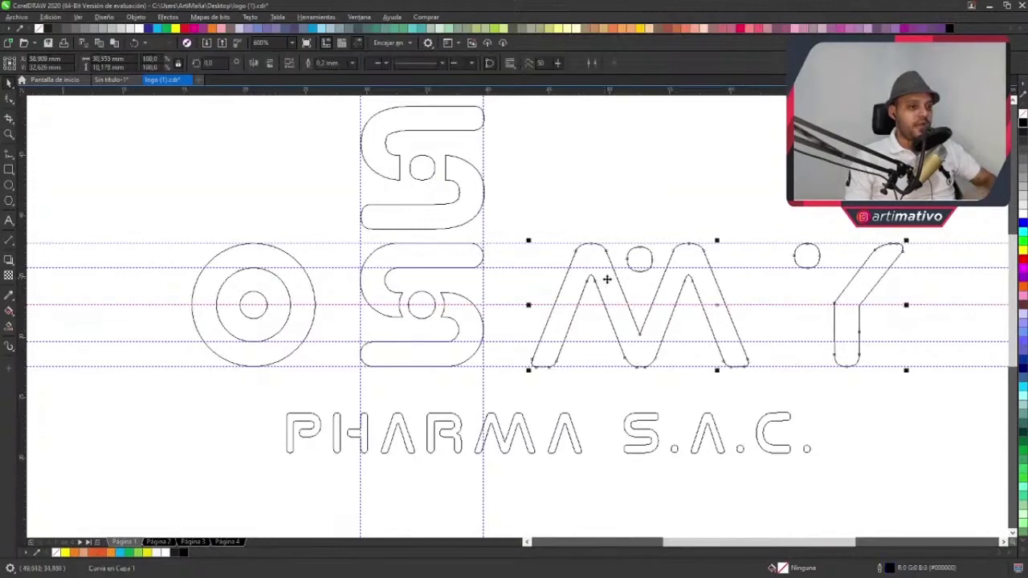
scroll(562, 339, up, 2)
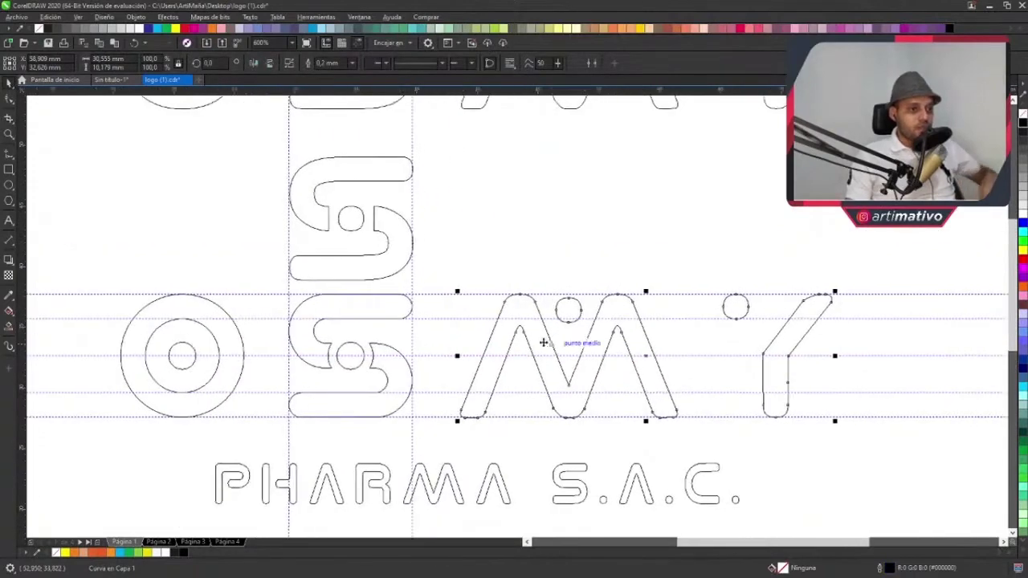
scroll(551, 317, down, 2)
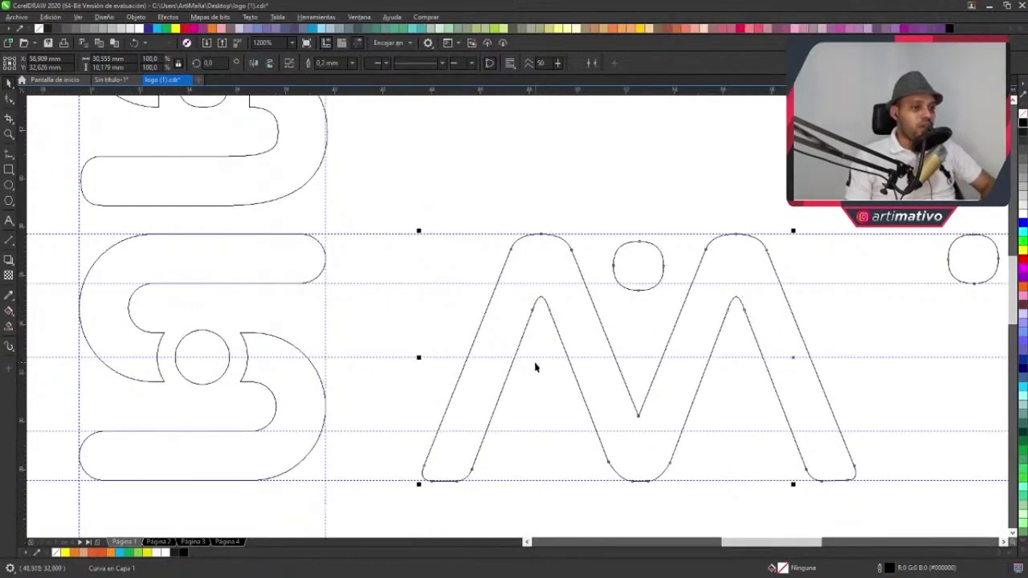
scroll(535, 362, left, 2)
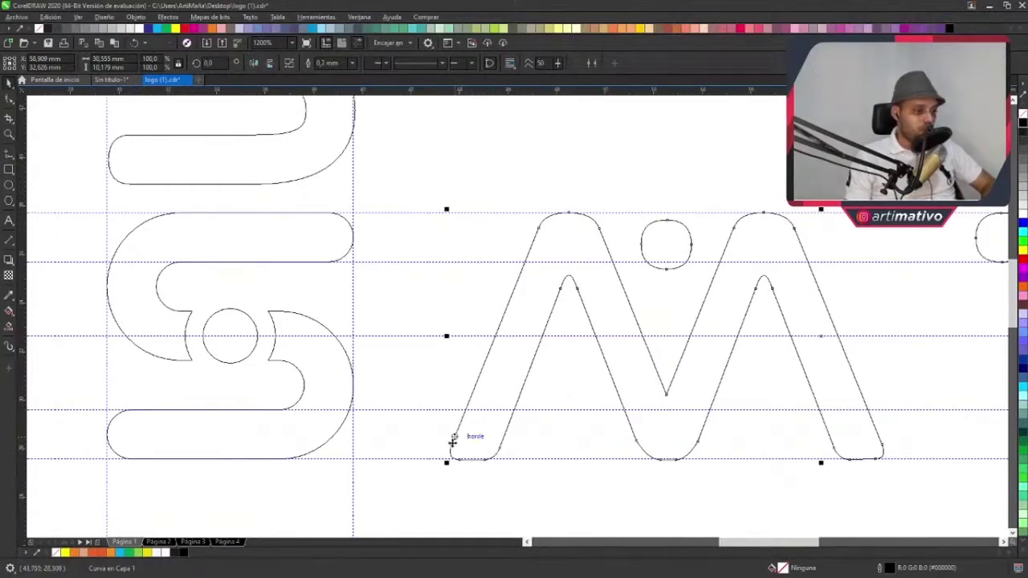
scroll(450, 425, down, 2)
scroll(450, 426, left, 4)
scroll(254, 407, down, 1)
scroll(698, 326, down, 2)
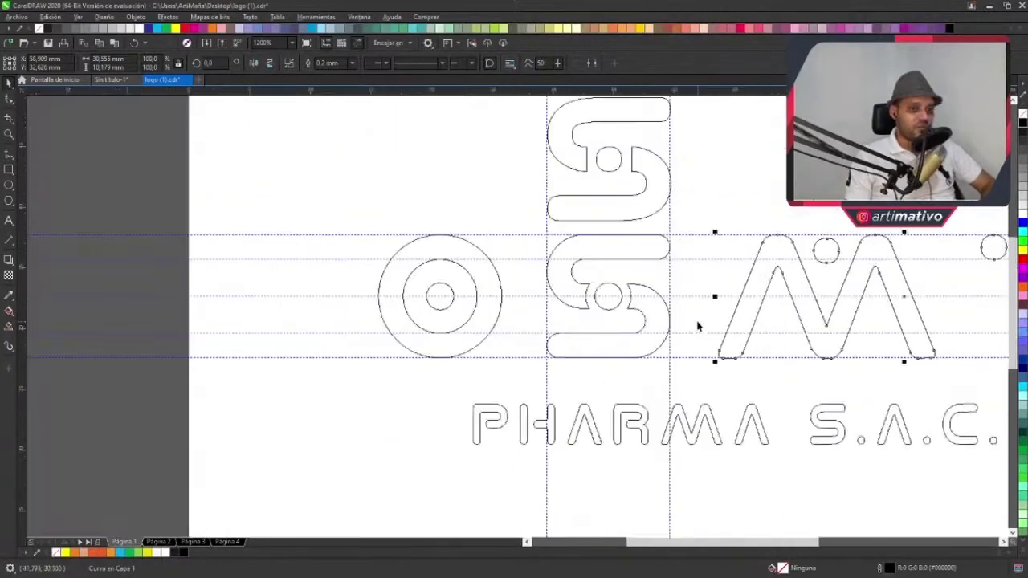
scroll(544, 361, up, 1)
scroll(592, 390, up, 1)
scroll(530, 395, right, 2)
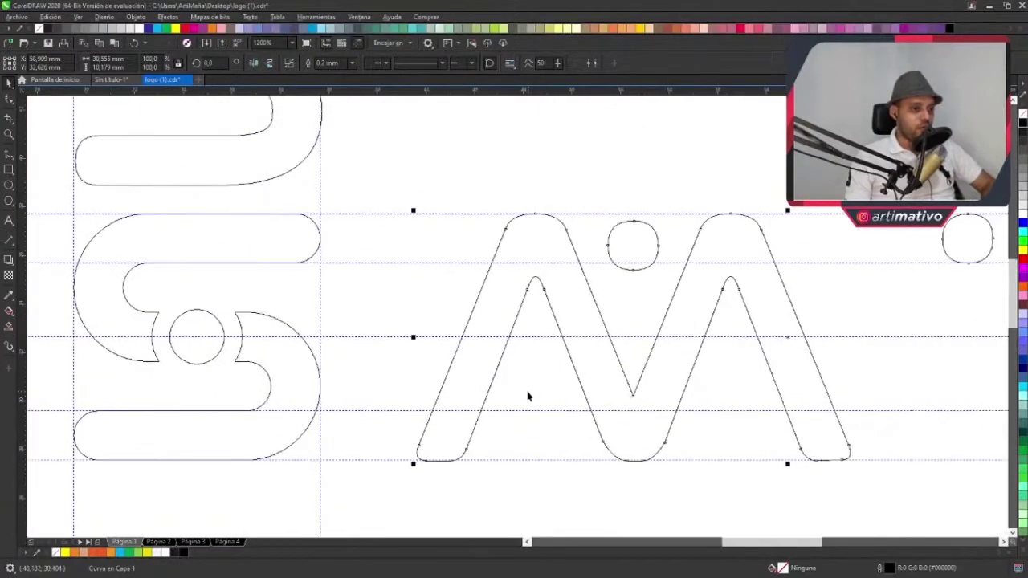
scroll(531, 395, down, 1)
scroll(545, 389, down, 3)
click(555, 298)
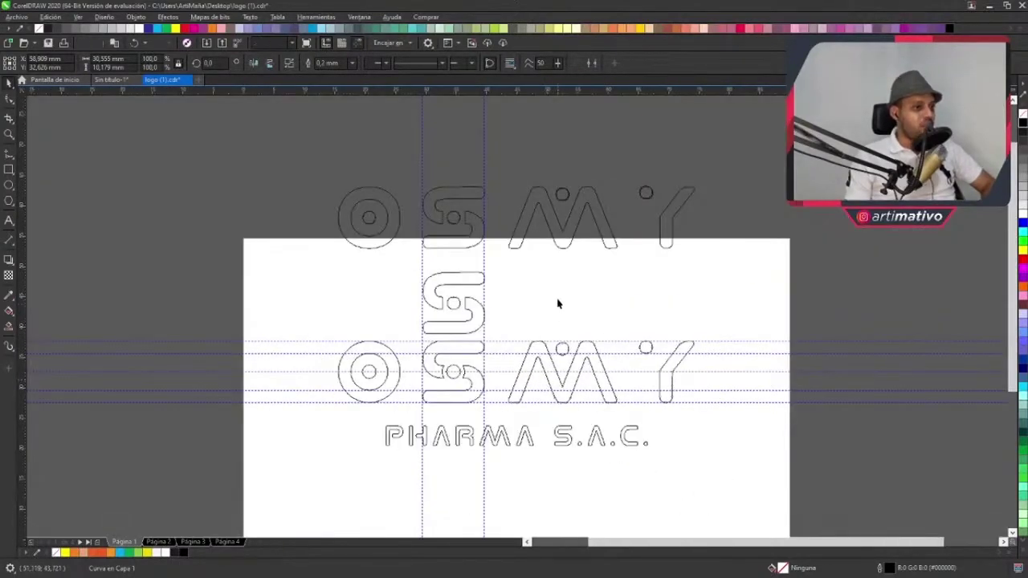
- Draw a rectangle about 10.8 × 10.1 mm around the original O in the upper reference row
scroll(575, 214, up, 3)
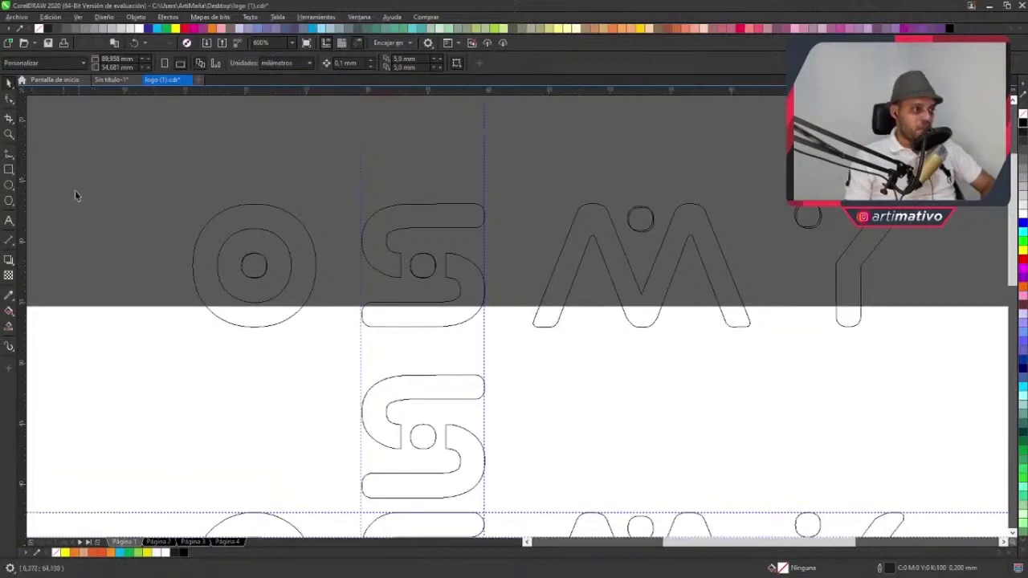
click(9, 169)
drag(189, 204, 326, 331)
click(9, 84)
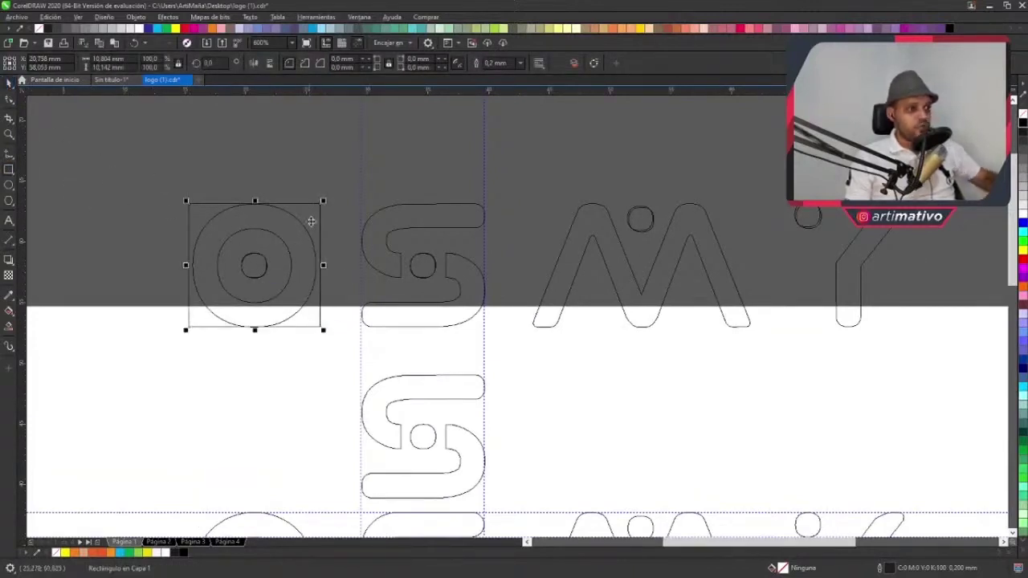
- Copy the rectangle around the original S, M and Y, widening the M's frame to about 17.8 mm
drag(452, 219, 748, 259)
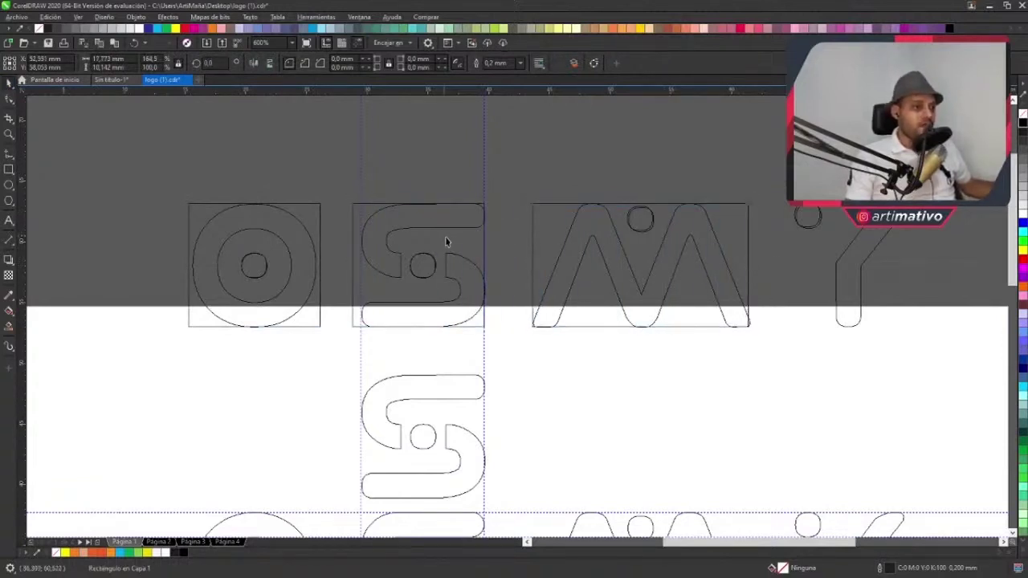
drag(445, 241, 865, 257)
click(702, 324)
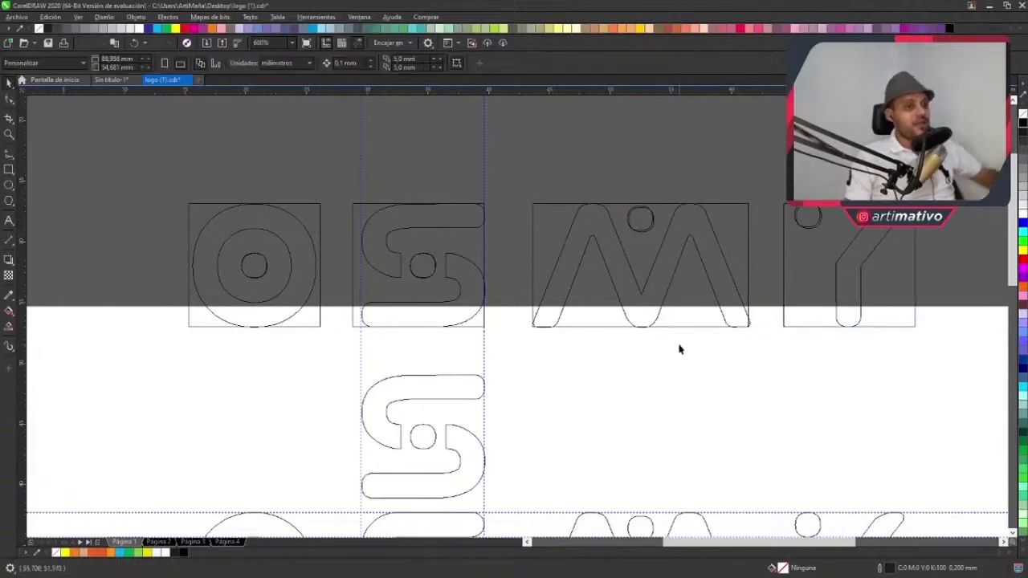
- Delete the comparison copy of the original S above the rebuilt S
scroll(660, 345, down, 2)
scroll(661, 345, down, 2)
scroll(696, 386, up, 2)
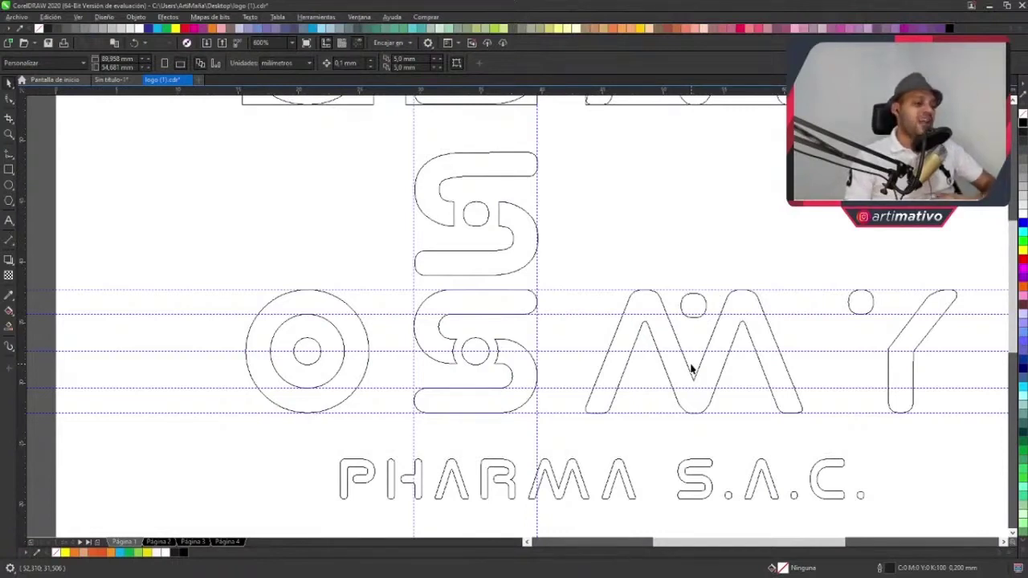
click(518, 244)
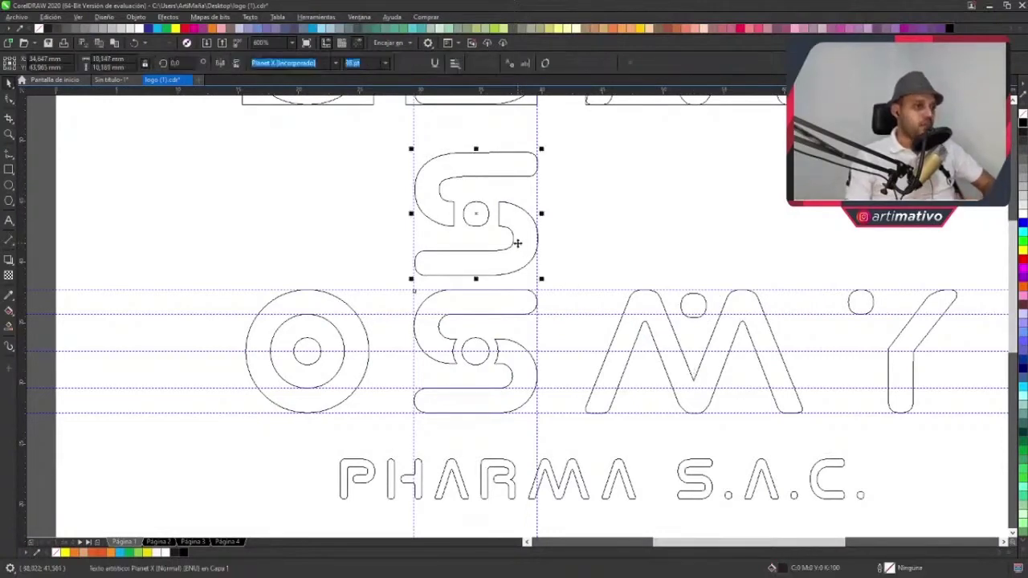
click(615, 226)
scroll(631, 236, right, 1)
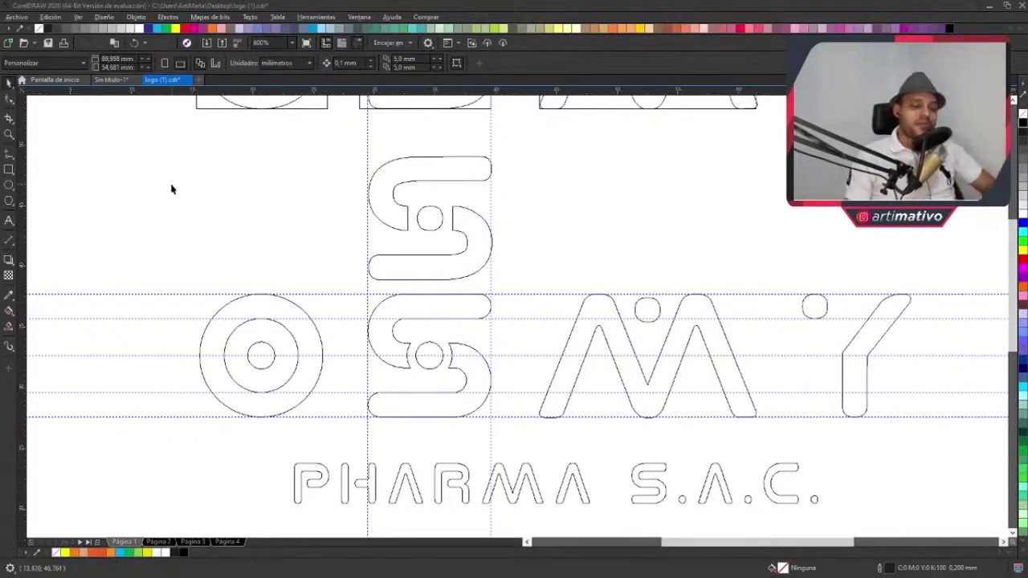
click(489, 239)
key(Delete)
- Break apart the combined M and Y curve and move the M straight up above the guides, leaving its dot in place
scroll(519, 271, up, 4)
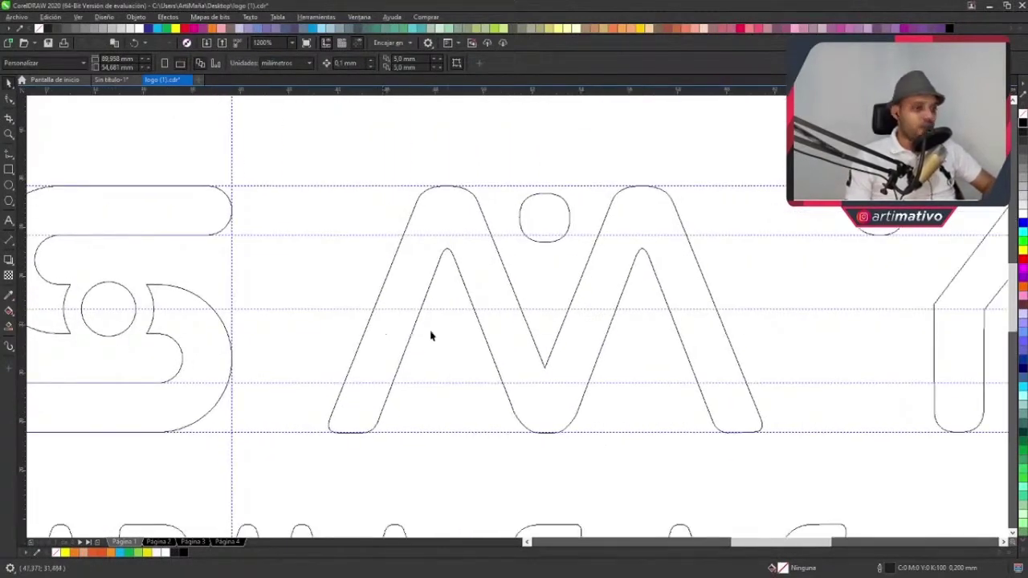
click(477, 289)
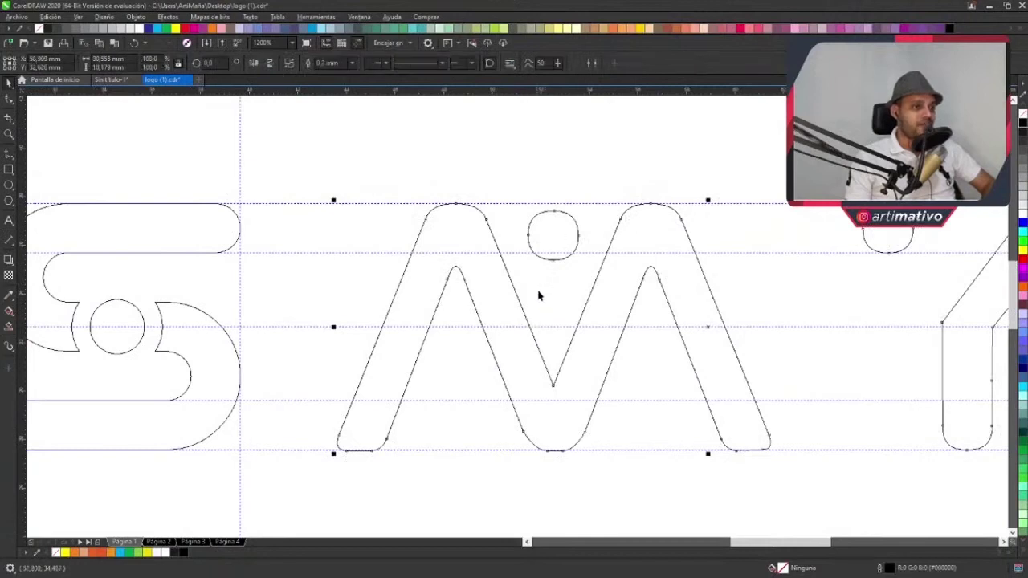
scroll(538, 295, down, 4)
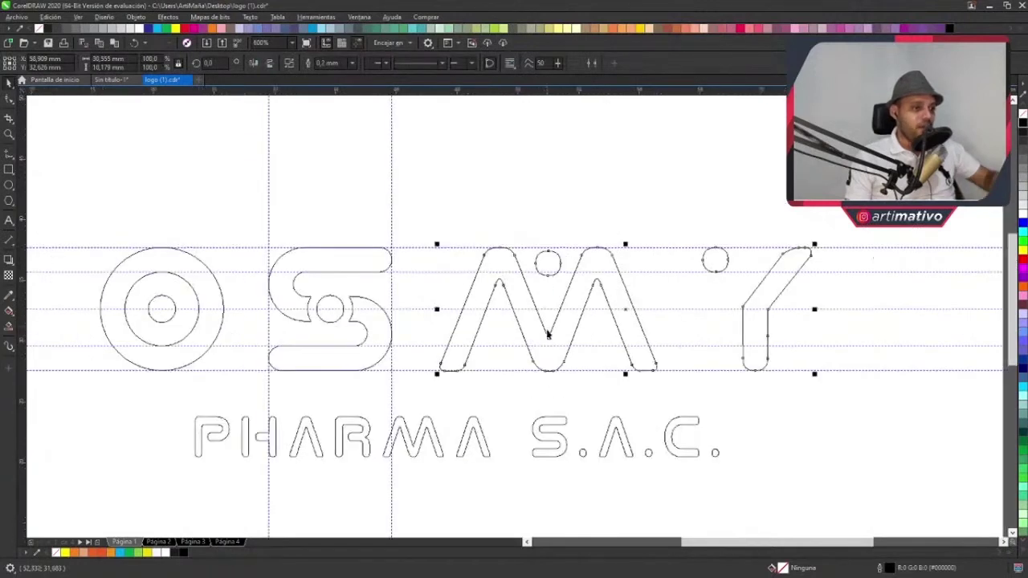
click(613, 211)
click(638, 329)
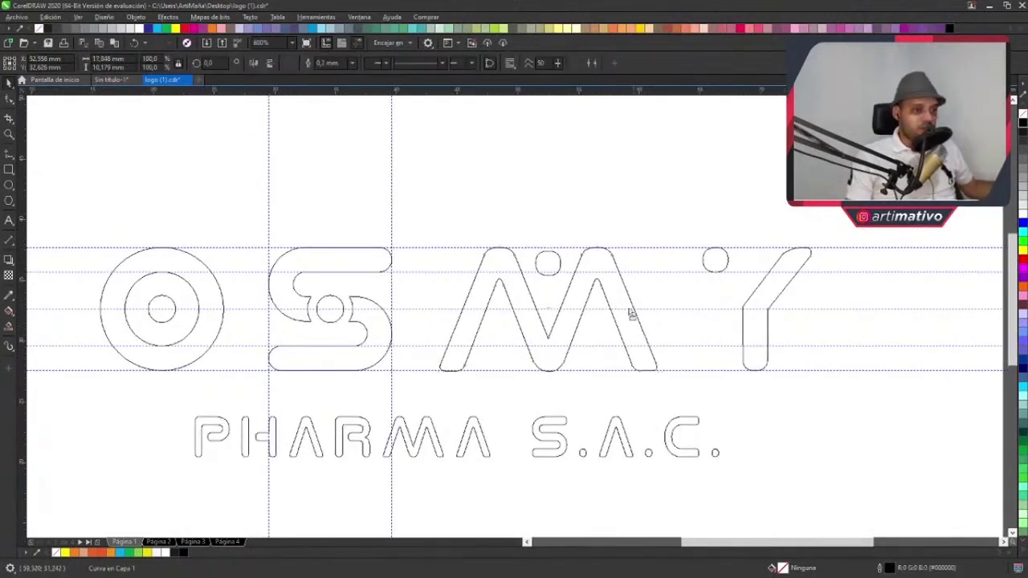
drag(632, 314, 610, 188)
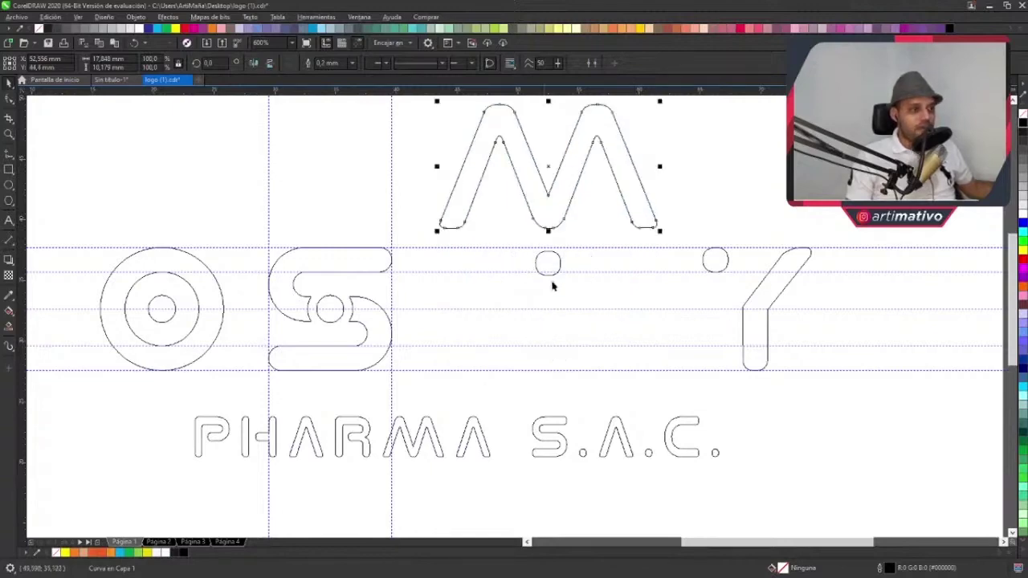
- Draw a rectangle matching the S's stroke thickness, turn it upright at about 2 × 4.4 mm, and stand it on the lowest guide under the M
scroll(438, 335, up, 1)
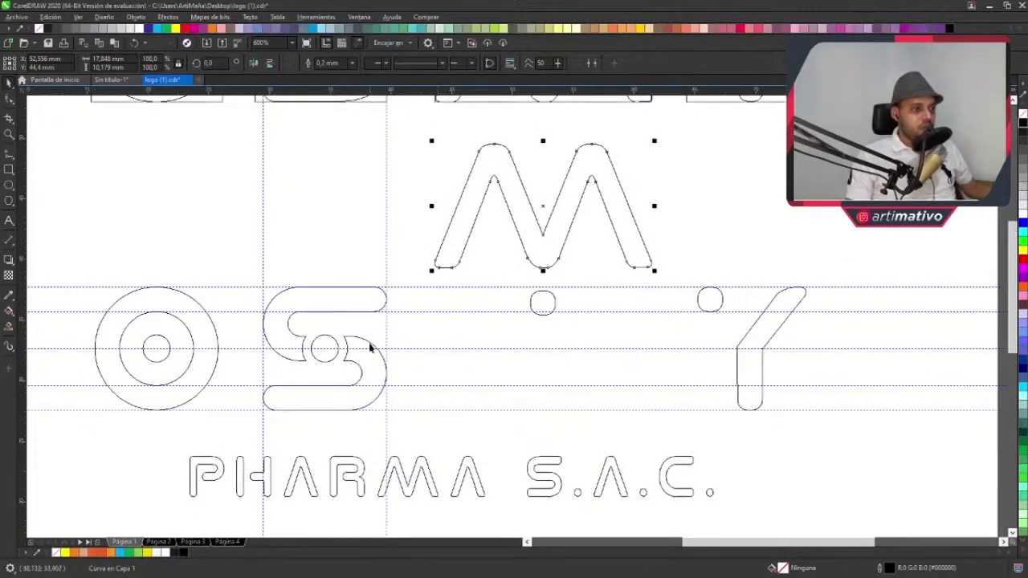
scroll(369, 347, up, 1)
click(271, 315)
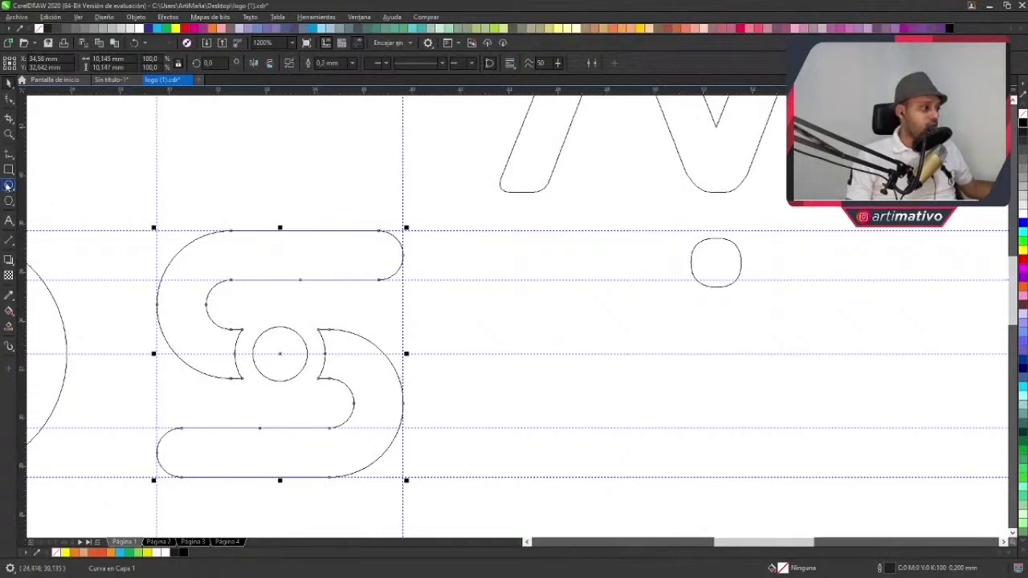
click(9, 169)
drag(261, 280, 308, 244)
key(space)
click(314, 263)
click(294, 309)
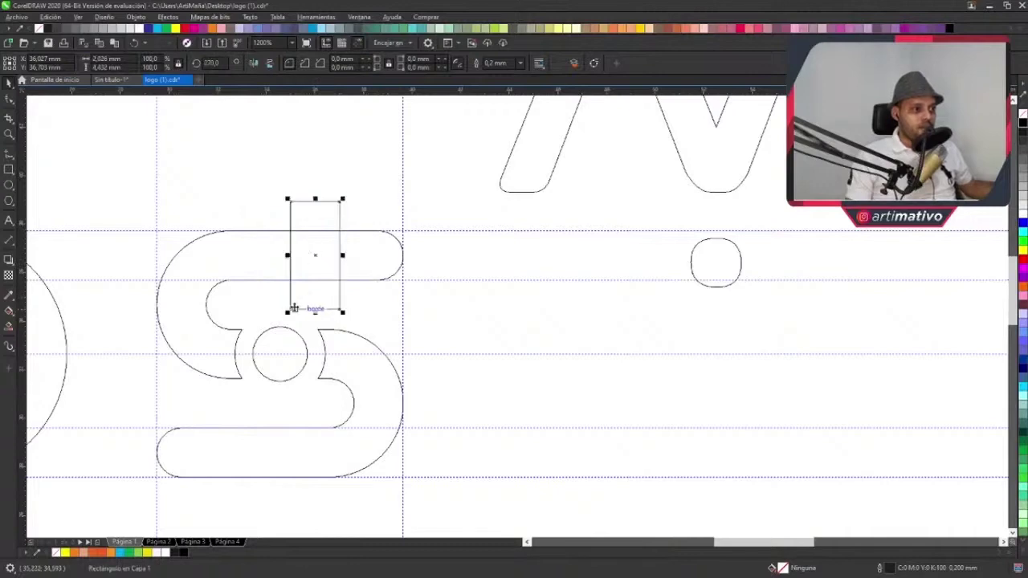
drag(294, 309, 509, 475)
scroll(542, 356, down, 2)
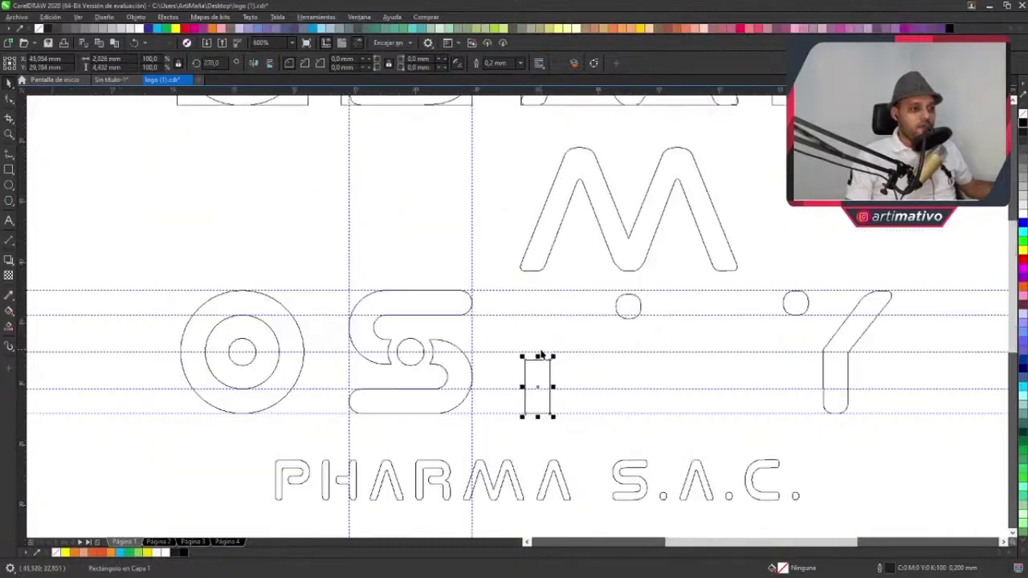
scroll(473, 349, up, 2)
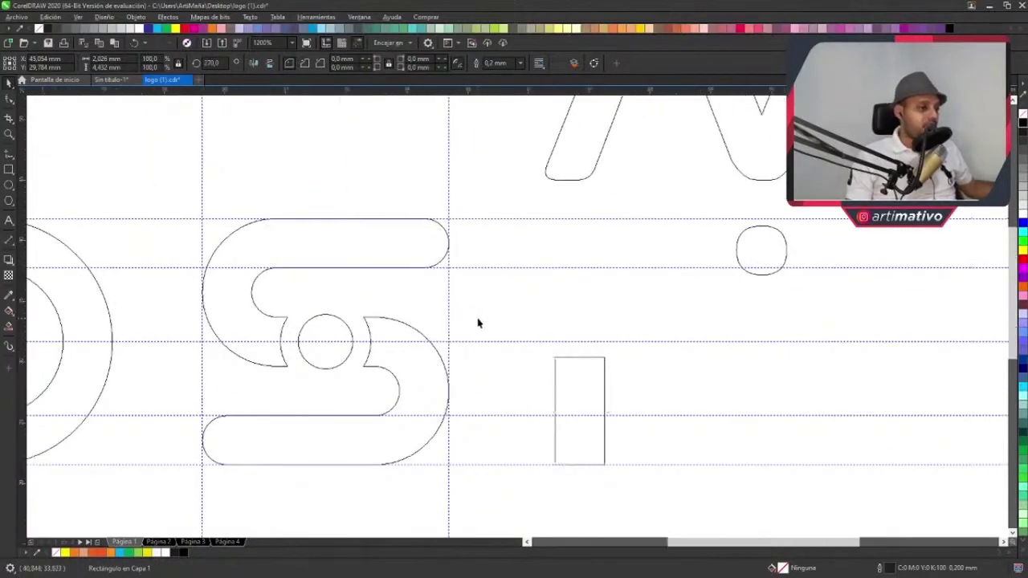
- Draw a frame of about 10.1 × 10.1 mm around the rebuilt S and move it along the guides into the M's place
scroll(482, 322, down, 2)
click(8, 171)
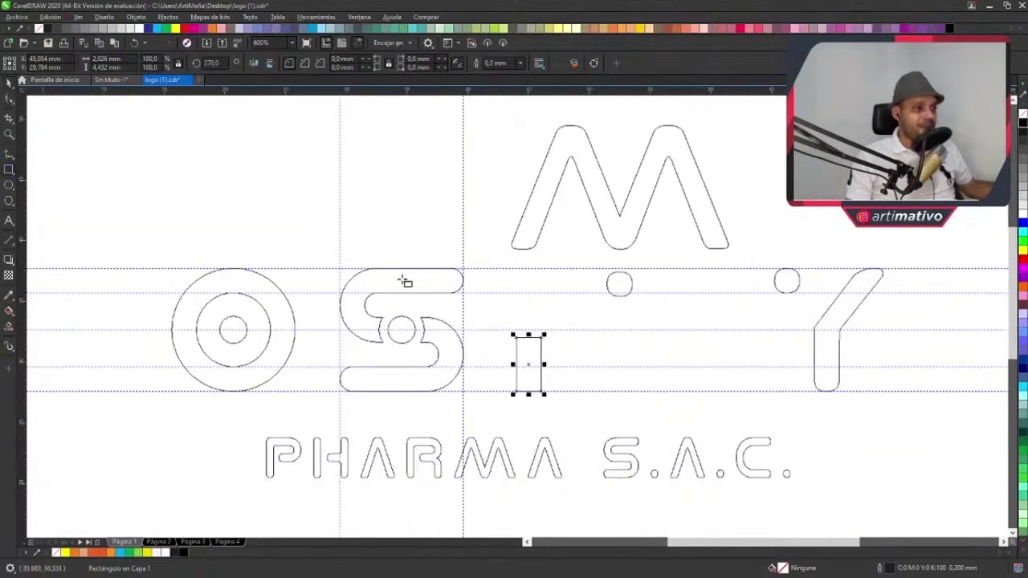
drag(341, 270, 465, 392)
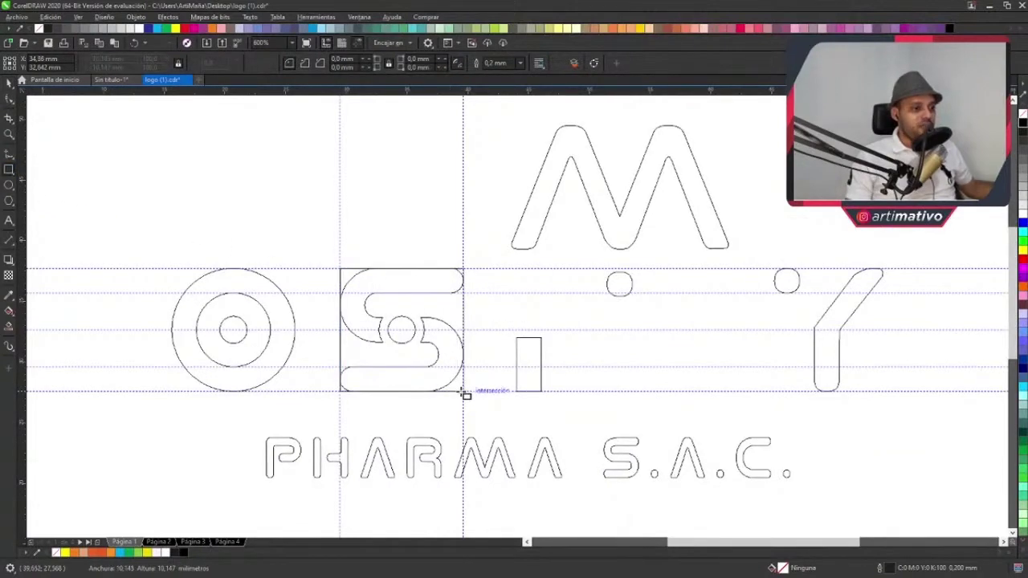
scroll(588, 329, up, 2)
click(8, 83)
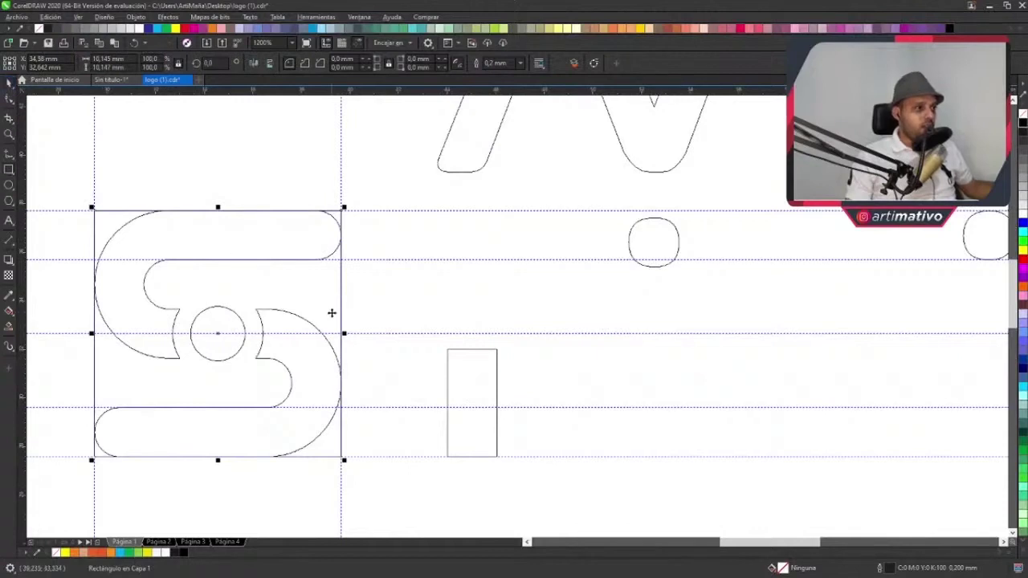
drag(273, 294, 613, 329)
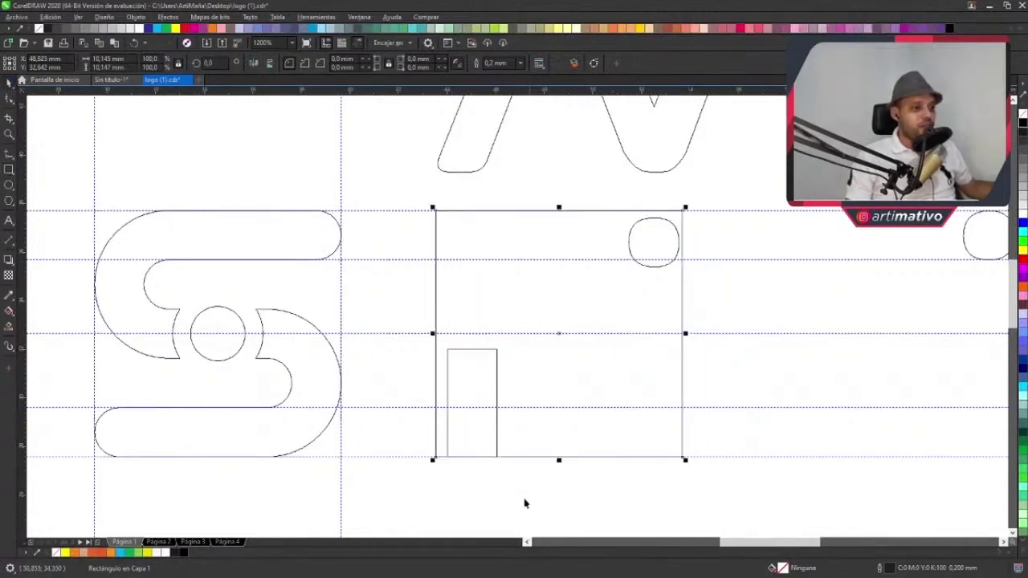
- Snap the narrow upright rectangle to the square frame's left edge and stretch it to the full height between the outer guides
drag(540, 496, 386, 335)
drag(448, 367, 459, 209)
scroll(474, 257, down, 2)
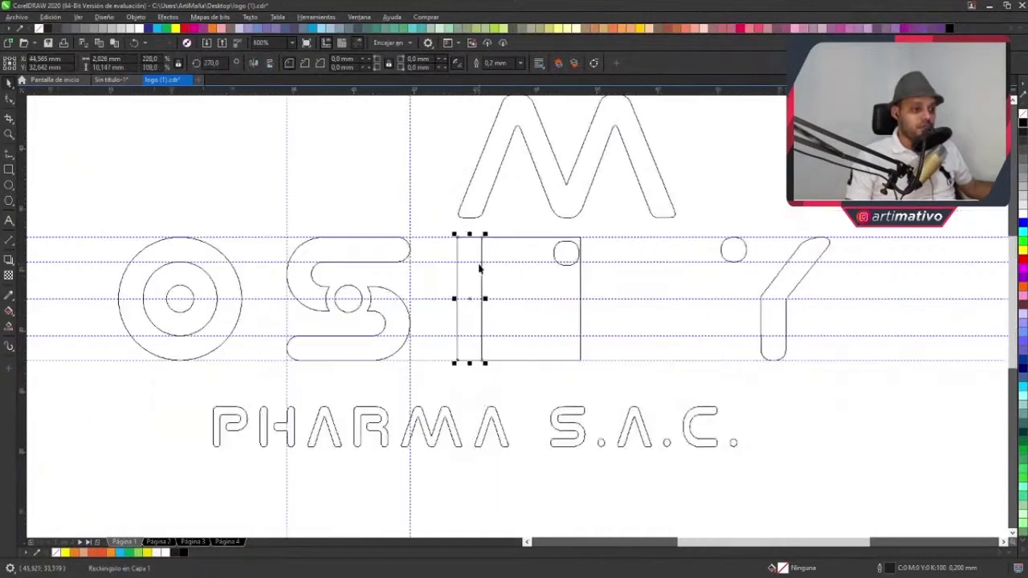
- Round the upright bar's corners to the maximum radius of 1.013 mm so that both ends form semicircles
scroll(477, 272, up, 2)
click(9, 101)
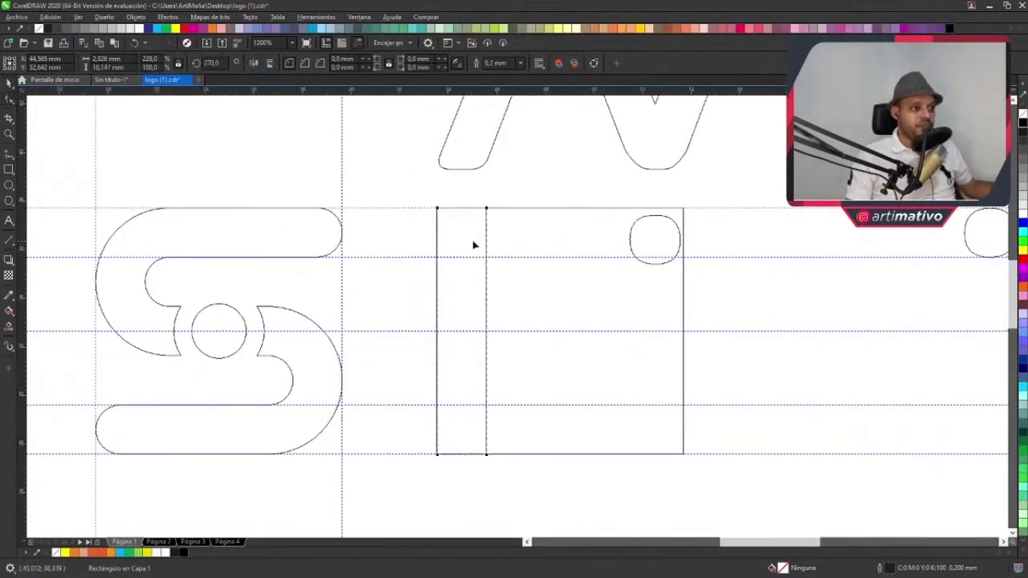
drag(438, 209, 439, 234)
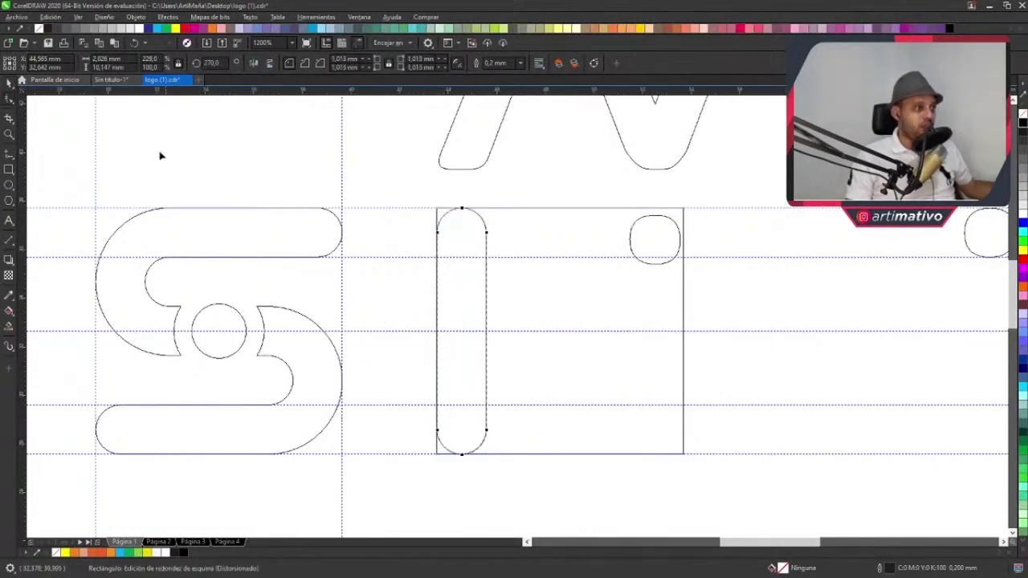
click(8, 87)
- Move the square frame clear of the rounded bar and make a copy of the bar rotated to 300°
click(475, 248)
click(530, 217)
drag(531, 216, 739, 235)
double_click(473, 233)
drag(489, 205, 417, 231)
- Examine the original M above the guides, comparing its diagonal strokes and joints with the new upright and slanted bars
scroll(455, 314, up, 5)
scroll(455, 314, right, 3)
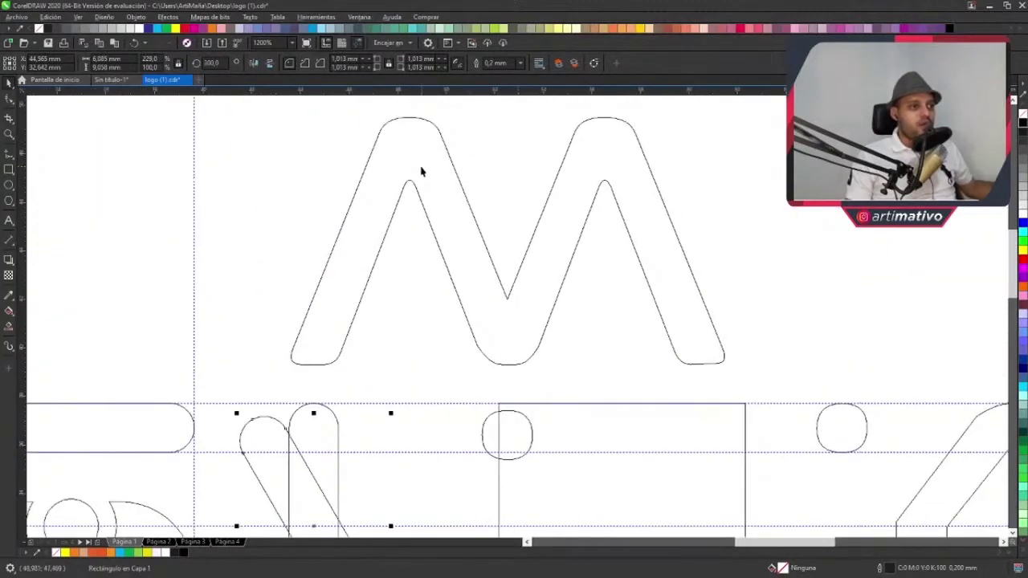
scroll(585, 322, down, 2)
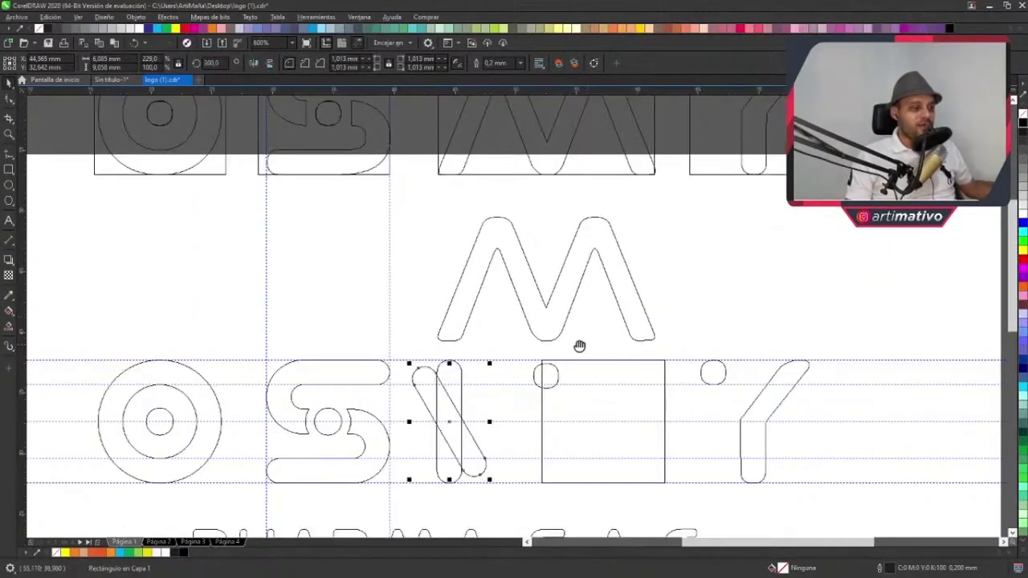
scroll(579, 345, down, 1)
scroll(574, 271, up, 2)
scroll(567, 316, up, 1)
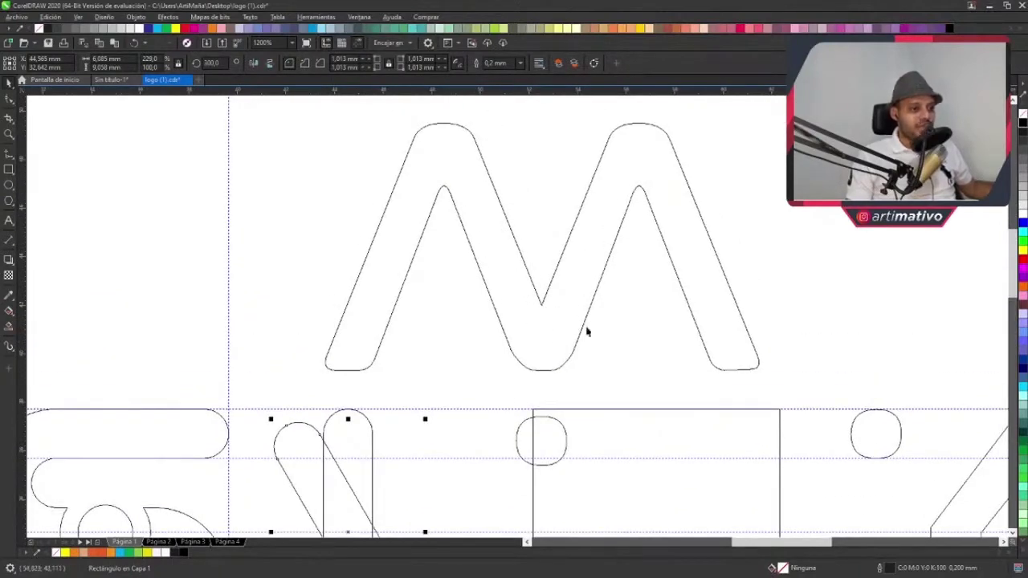
scroll(567, 322, down, 1)
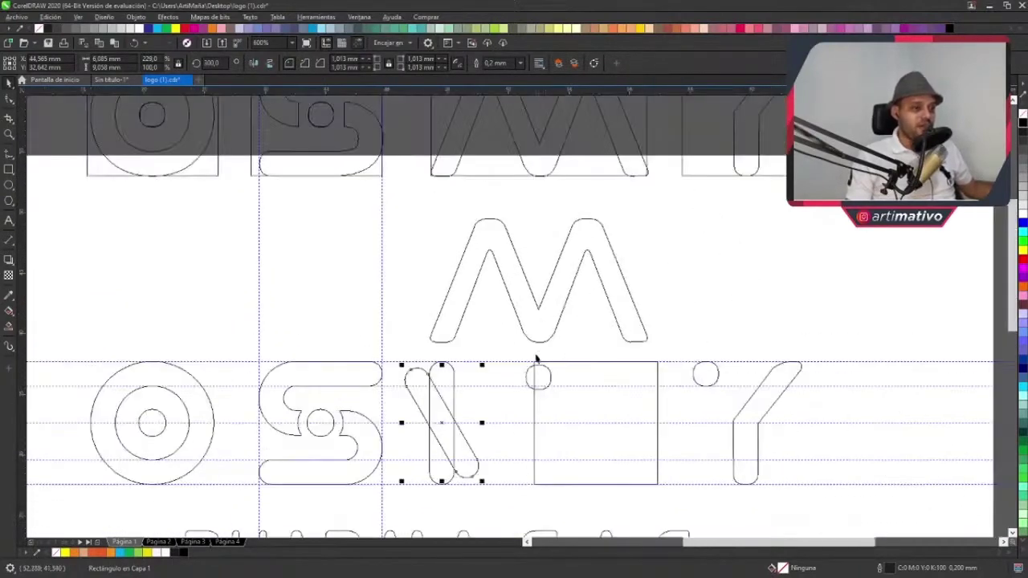
- Align the slanted bar with the upright bar at the top and left so their rounded upper ends coincide
scroll(417, 211, up, 2)
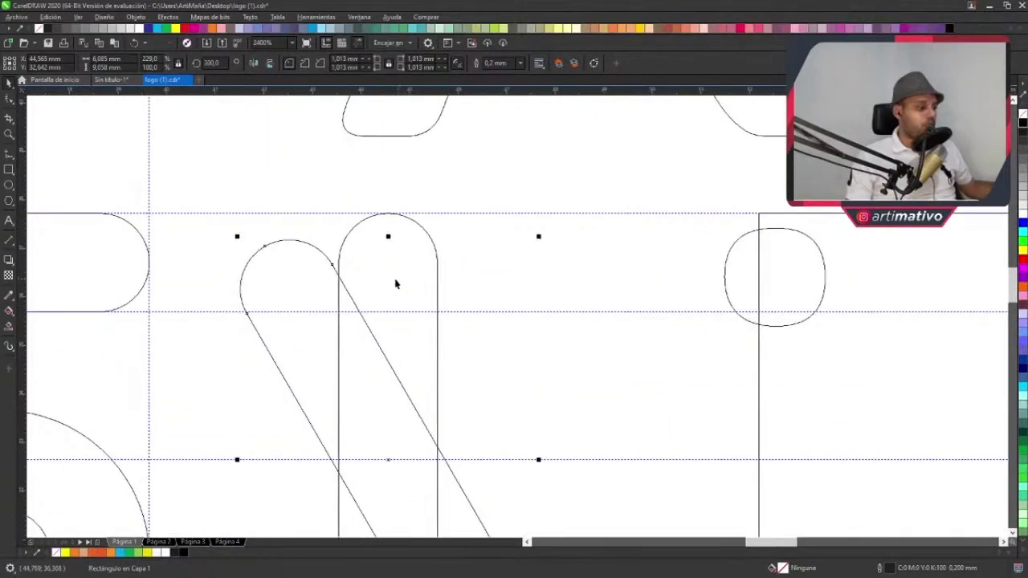
shift+click(397, 268)
key(t)
key(r)
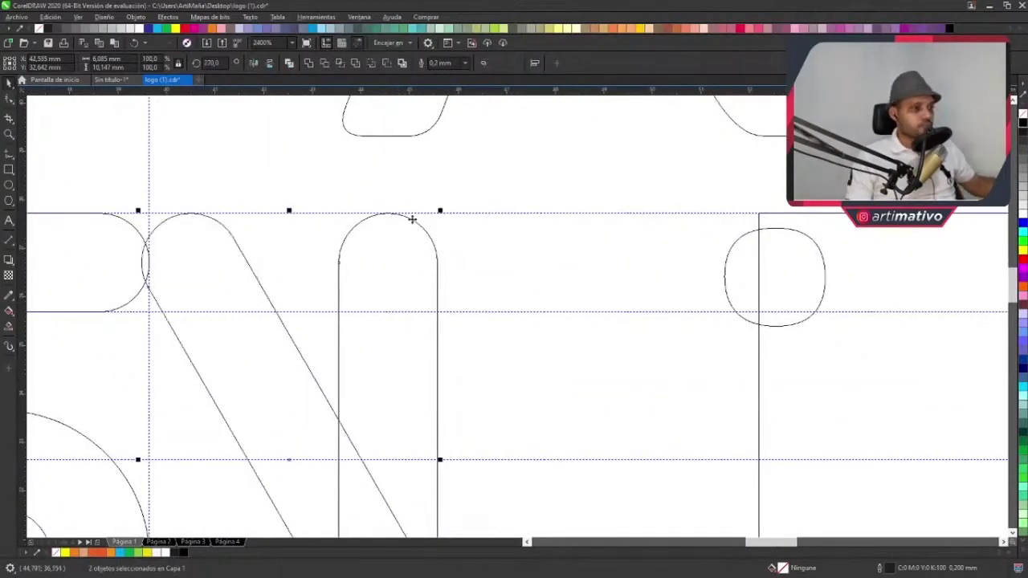
key(l)
scroll(457, 165, down, 1)
click(464, 321)
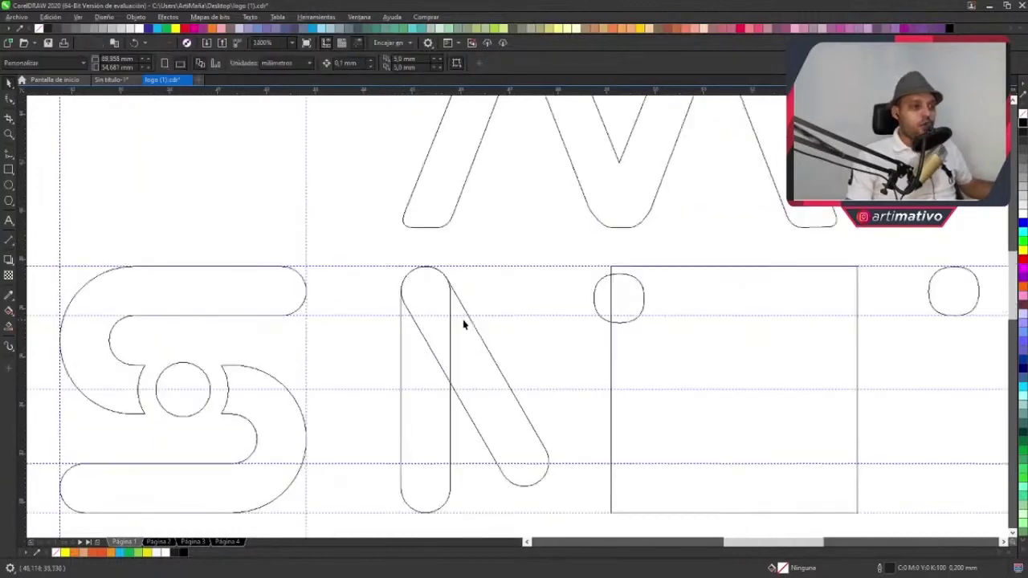
- Mirror a copy of the upright and slanted bars to the right and overlap the rounded lower ends of the two diagonals
scroll(470, 338, down, 1)
click(478, 347)
scroll(468, 342, up, 1)
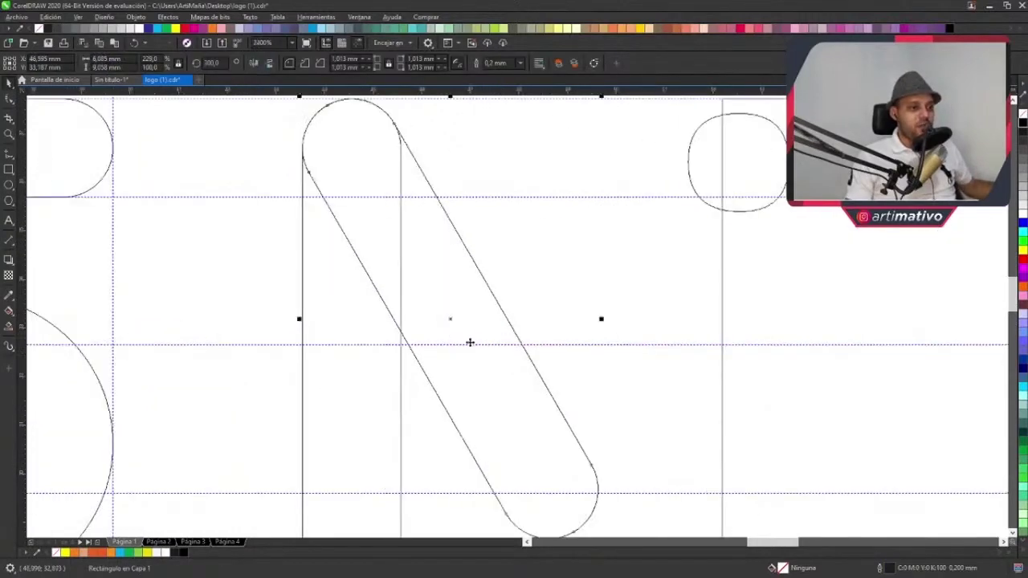
scroll(426, 311, down, 1)
mouse_move(383, 330)
mouse_down()
mouse_move(436, 343)
mouse_move(685, 343)
mouse_up()
scroll(577, 418, up, 1)
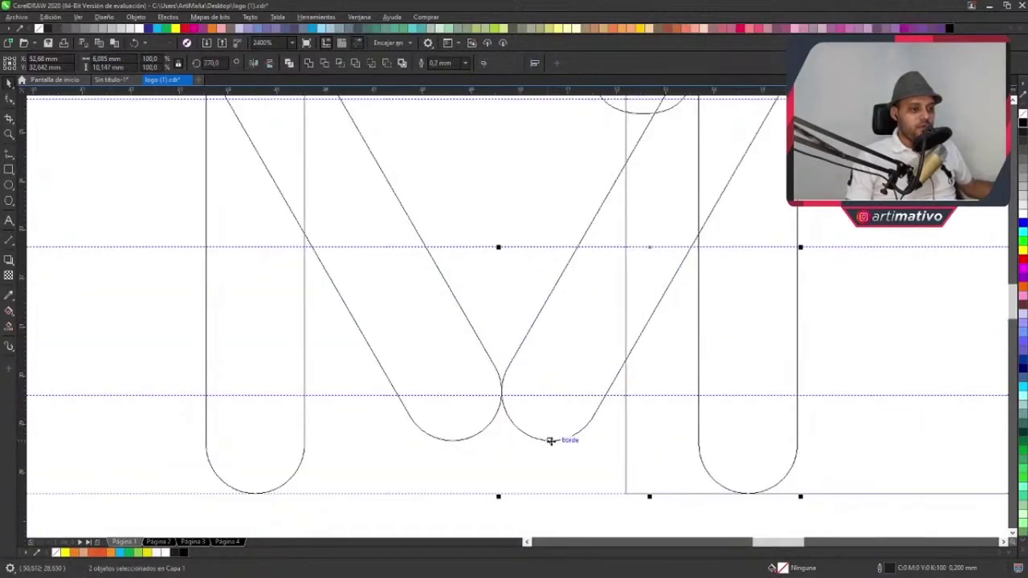
drag(551, 439, 455, 440)
- Move the square frame over the four M bars to compare the letter's width with the S, and delete the frame
scroll(455, 440, down, 1)
scroll(643, 344, down, 1)
scroll(642, 319, up, 1)
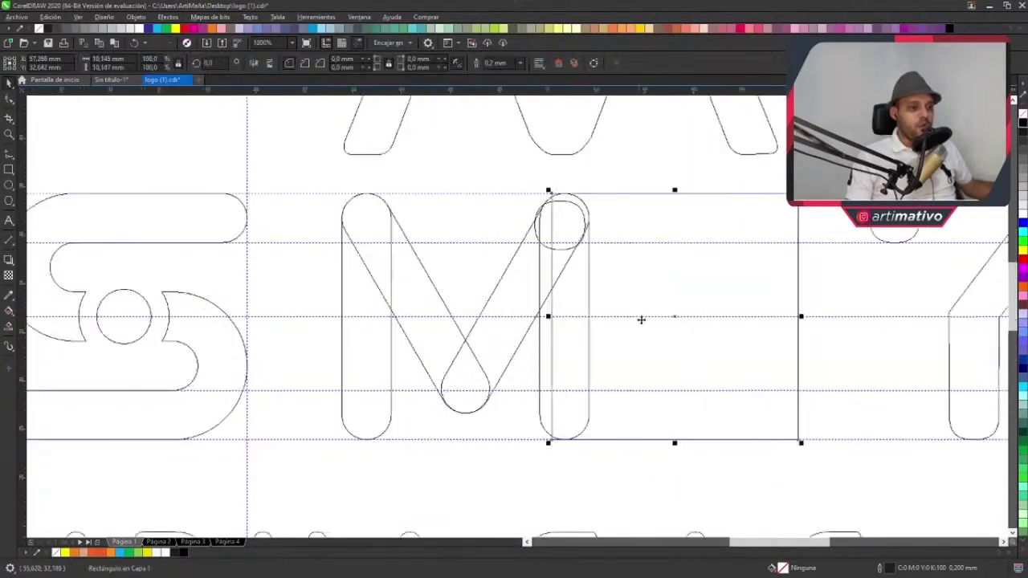
mouse_move(661, 275)
mouse_down()
mouse_move(415, 271)
mouse_move(450, 271)
mouse_up()
click(480, 239)
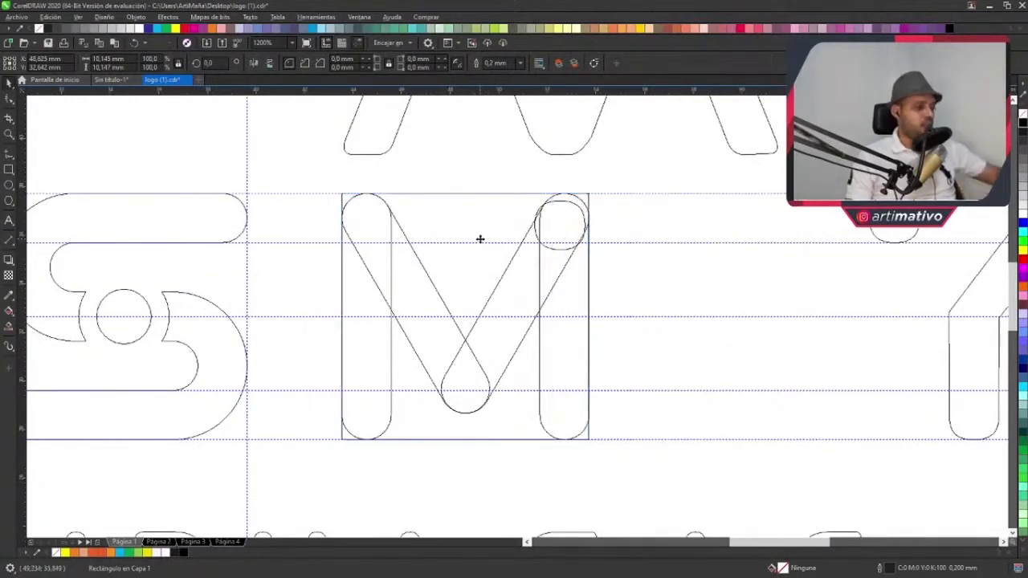
- Move the original M's dot out of the new M to the empty area right of the Y
click(574, 218)
scroll(567, 217, down, 1)
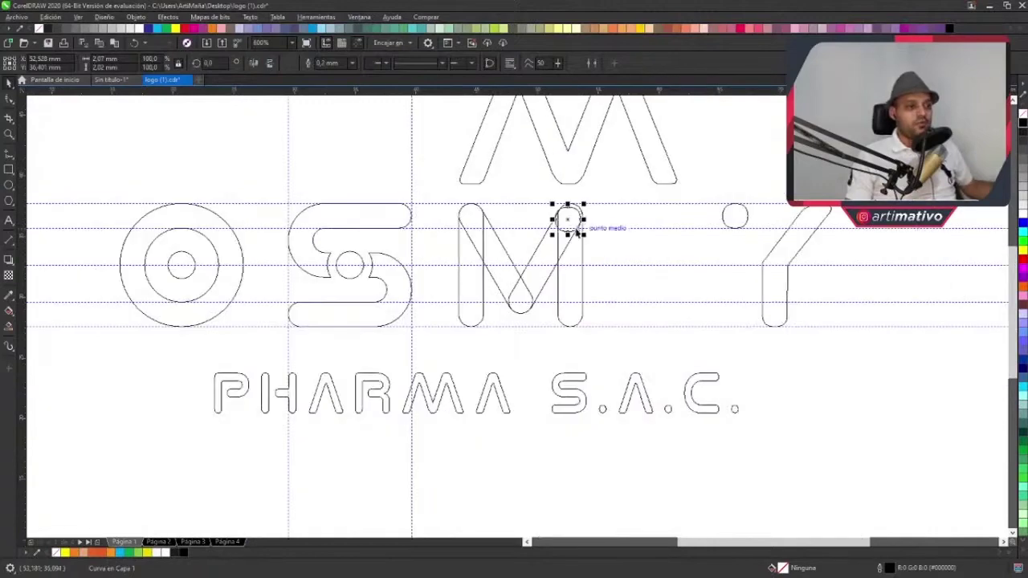
drag(569, 216, 804, 218)
click(597, 236)
scroll(502, 297, up, 2)
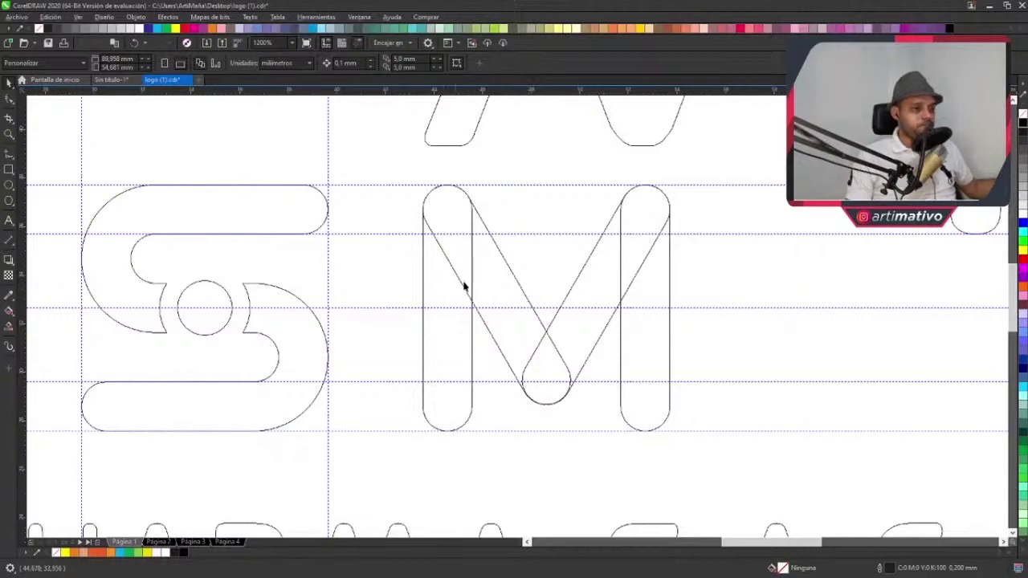
- Delete the mirrored upright and diagonal bars that form the right half of the new M
scroll(541, 289, down, 1)
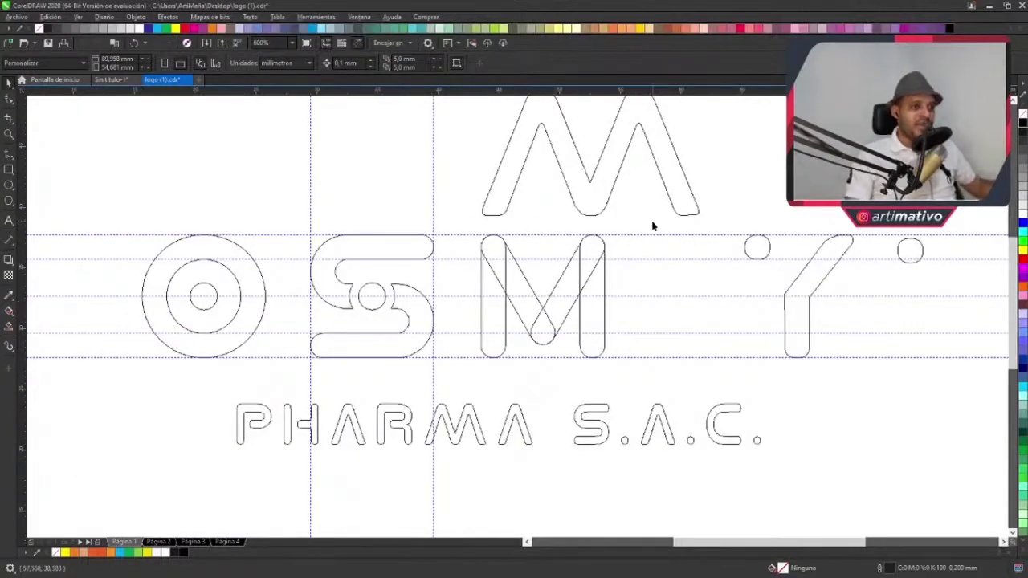
drag(652, 227, 527, 379)
key(Delete)
- Place the slanted bar's rotation centre at the centre of its rounded top end and rotate the bar outward to widen the M
click(505, 282)
scroll(505, 282, up, 1)
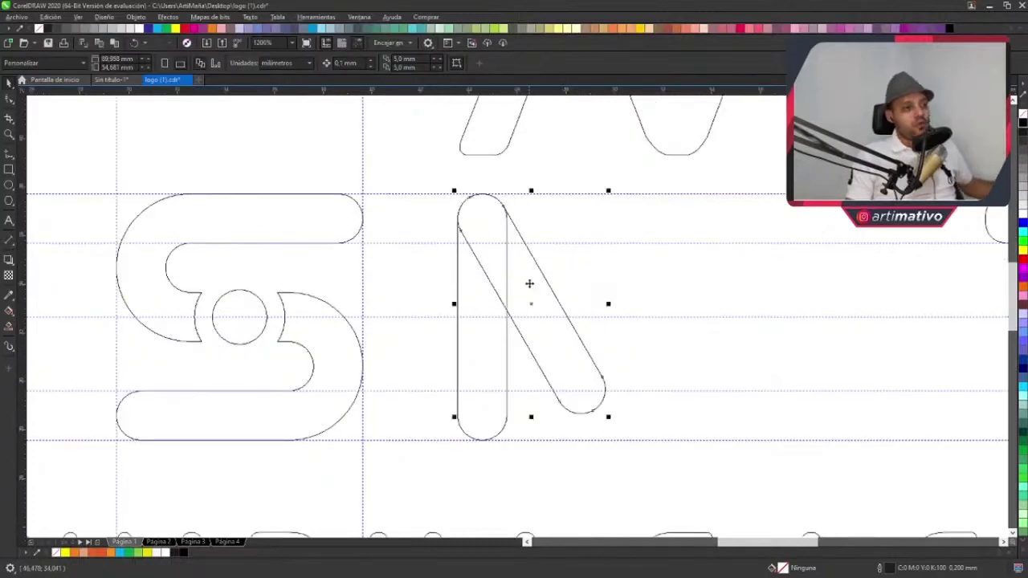
click(529, 284)
scroll(529, 283, up, 1)
scroll(533, 291, down, 1)
click(529, 304)
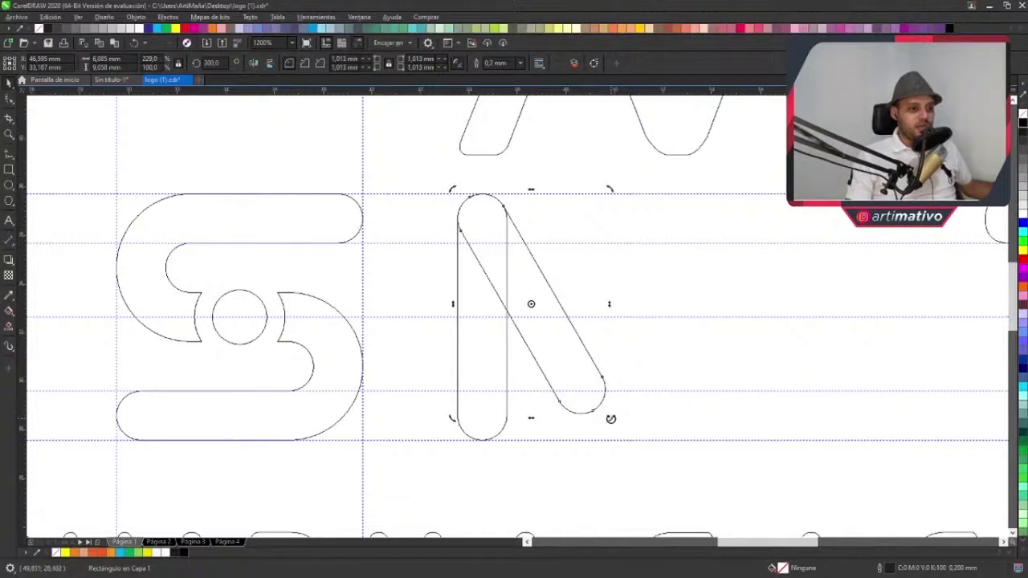
drag(611, 419, 626, 413)
key(ctrl+z)
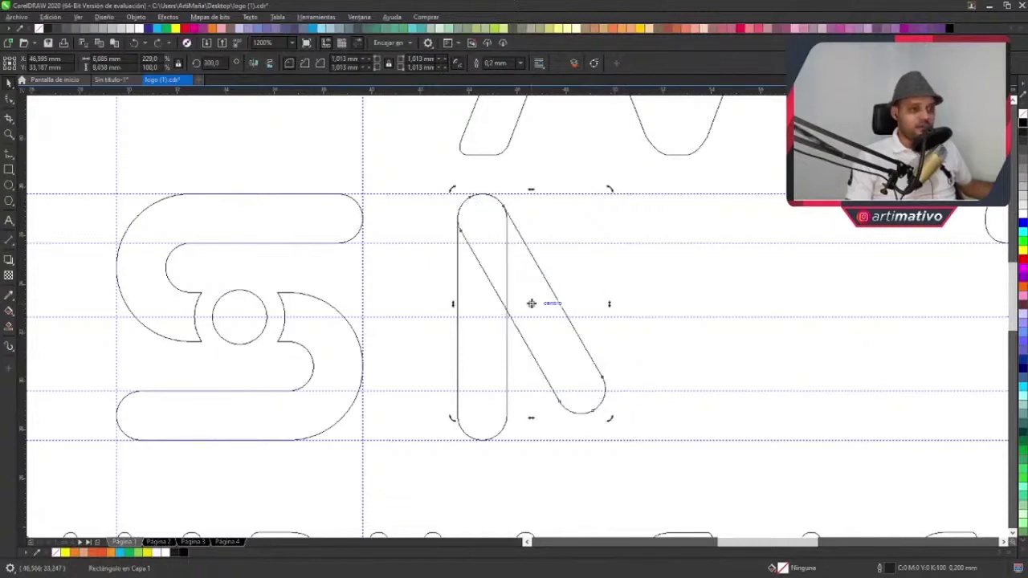
drag(531, 303, 482, 218)
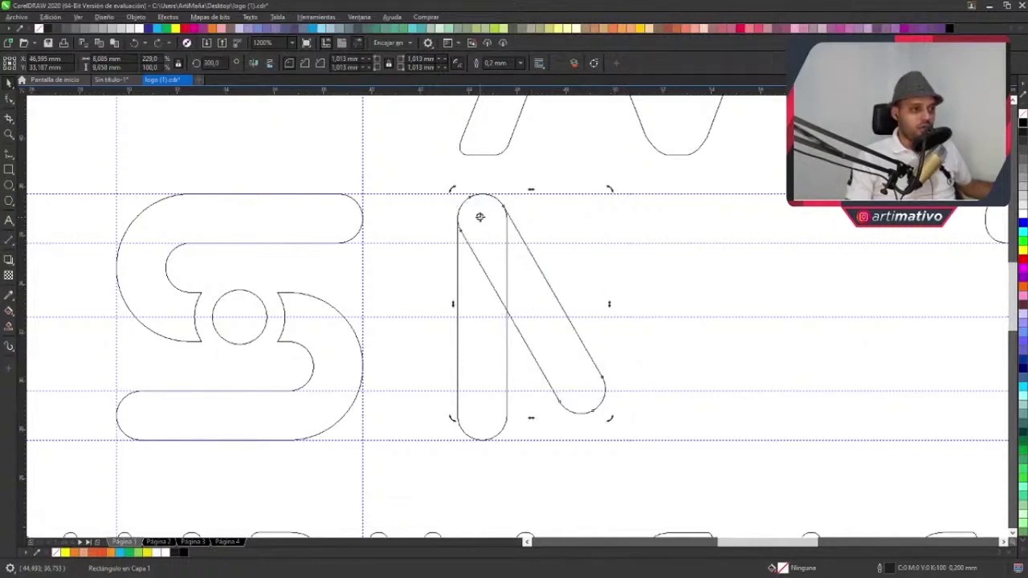
mouse_move(611, 418)
mouse_down()
mouse_move(640, 395)
mouse_move(634, 409)
mouse_up()
click(544, 245)
click(650, 177)
- Mirror a copy of both bars to the right and slide it back until the widened diagonals' rounded lower ends overlap
drag(655, 175, 409, 458)
drag(452, 318, 793, 317)
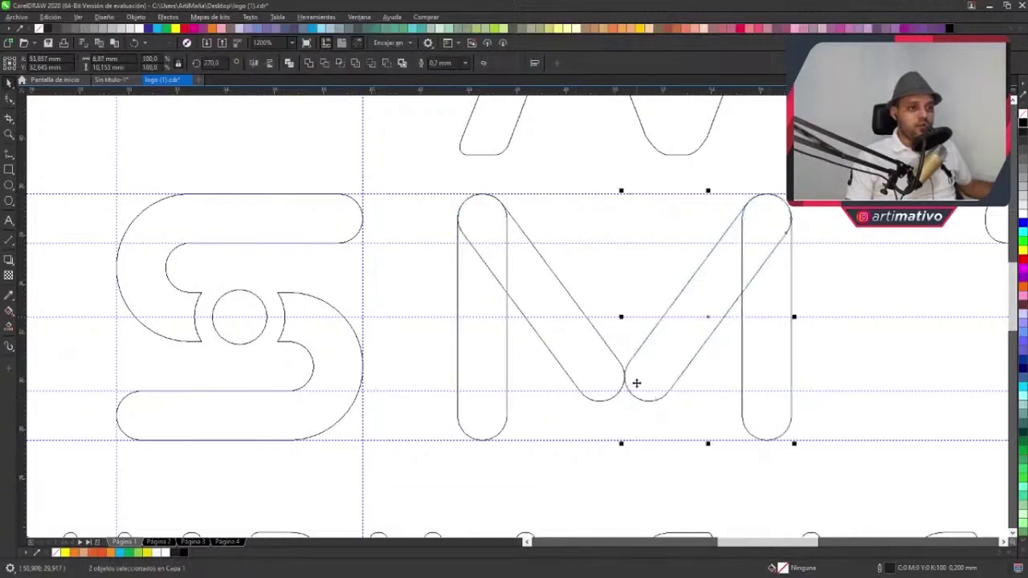
scroll(636, 383, up, 3)
drag(693, 345, 607, 354)
scroll(608, 431, down, 4)
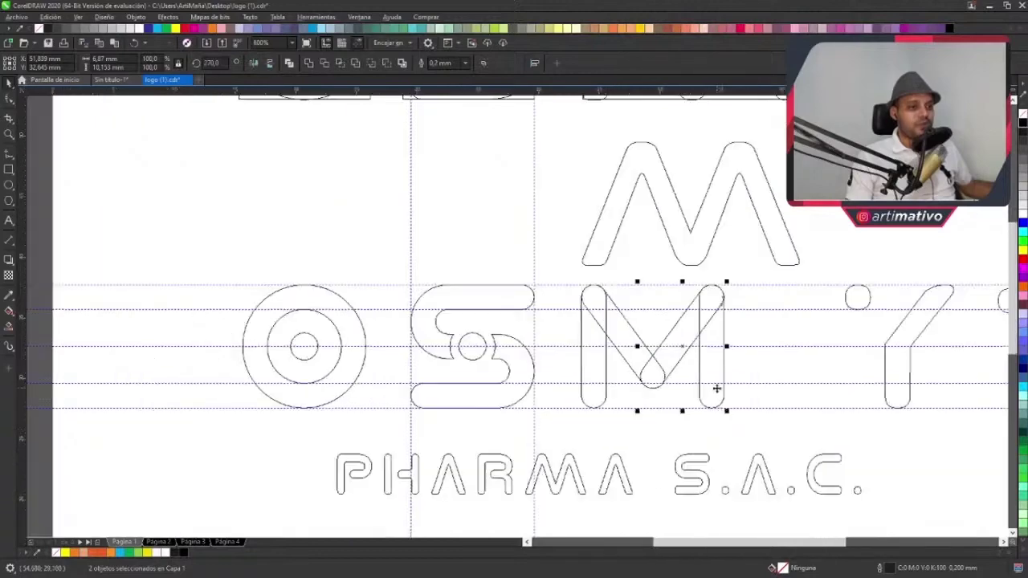
click(764, 402)
- Weld the four overlapping bars of the new M into a single outline
scroll(769, 399, up, 1)
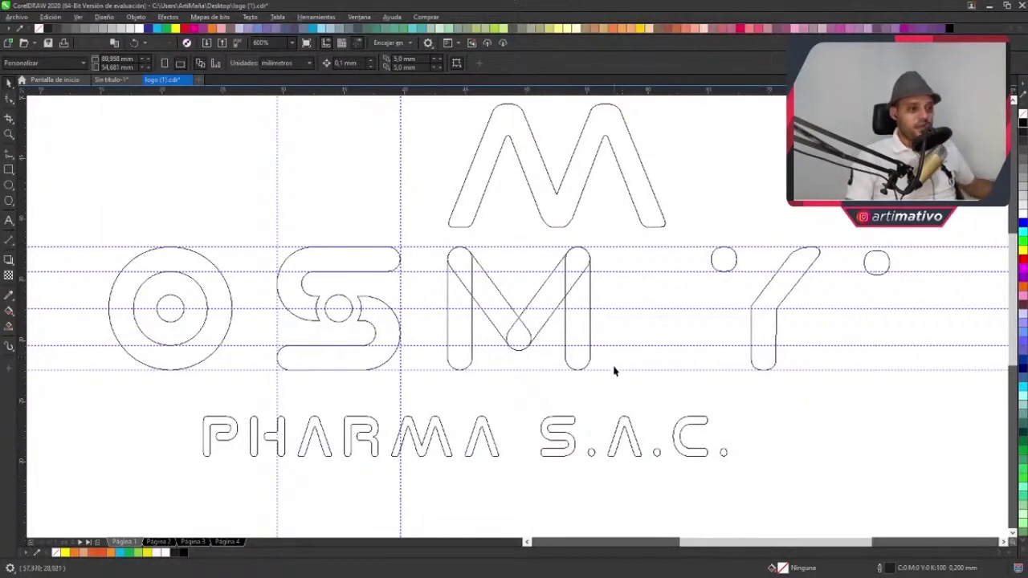
mouse_move(630, 385)
mouse_down()
mouse_move(439, 294)
mouse_move(441, 241)
mouse_up()
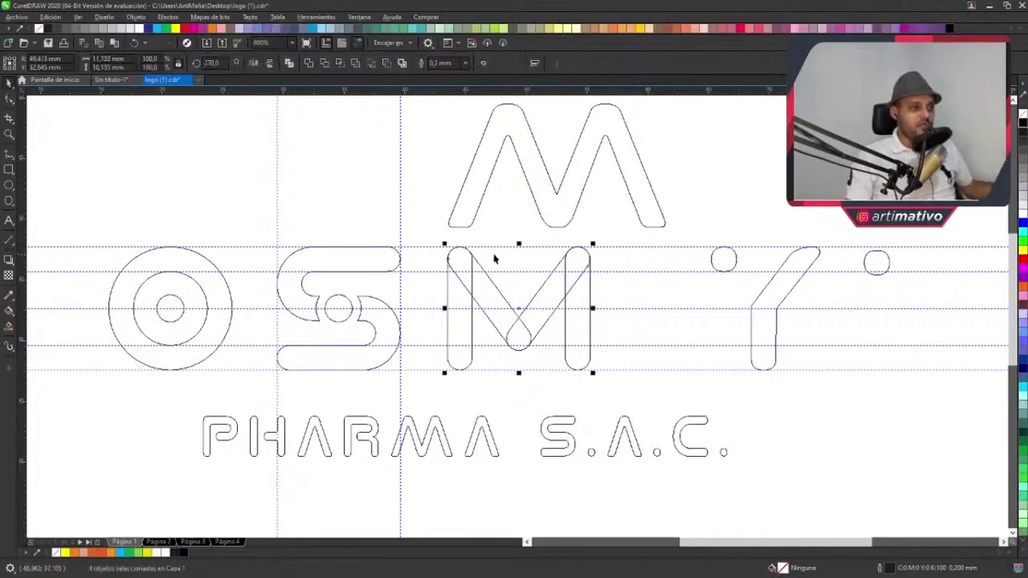
scroll(495, 257, up, 3)
click(310, 64)
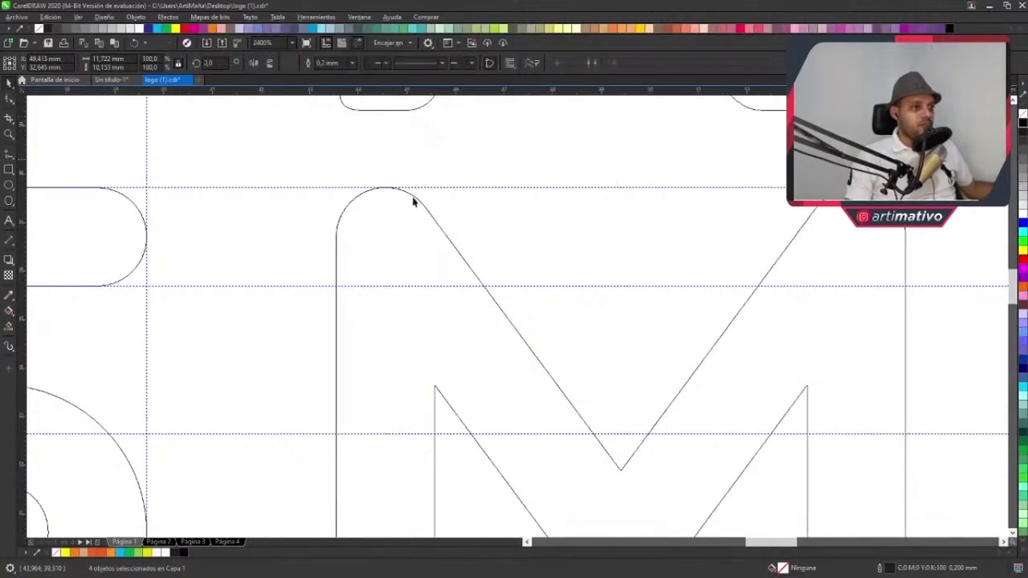
- Place a copy of the S's centre circle in the V-shaped opening at the top of the M
scroll(578, 268, down, 4)
scroll(577, 315, up, 2)
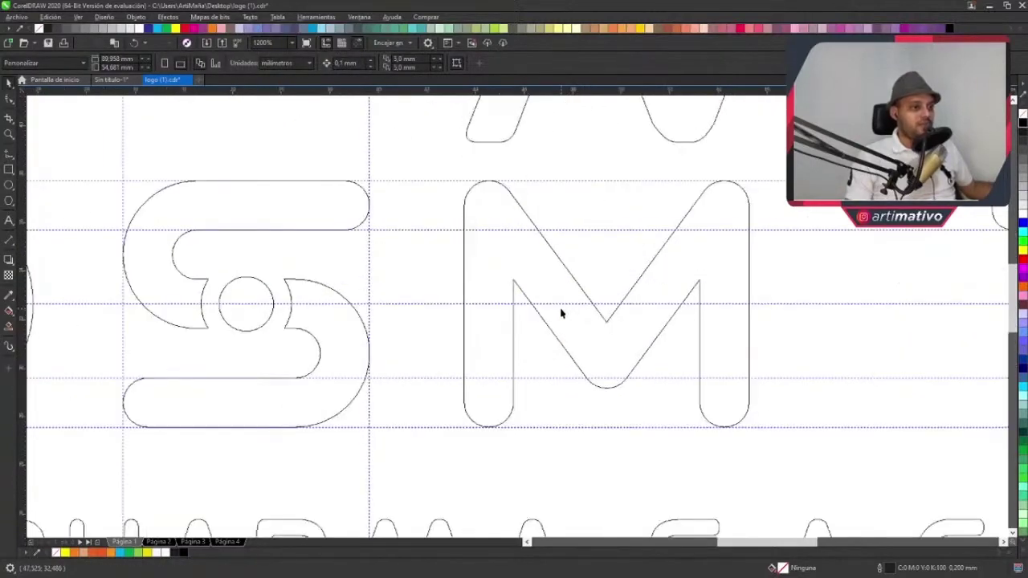
click(273, 298)
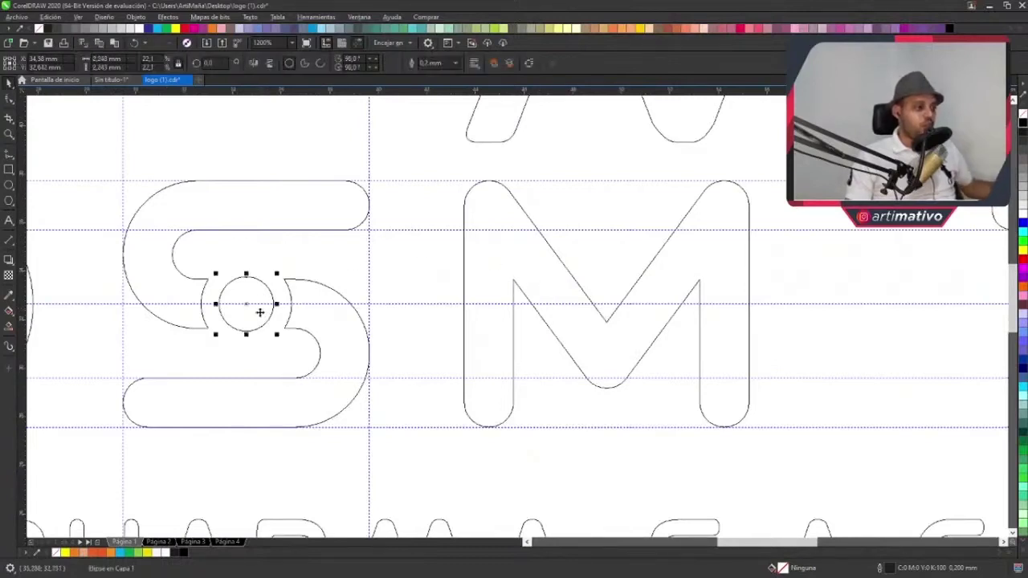
drag(247, 305, 603, 210)
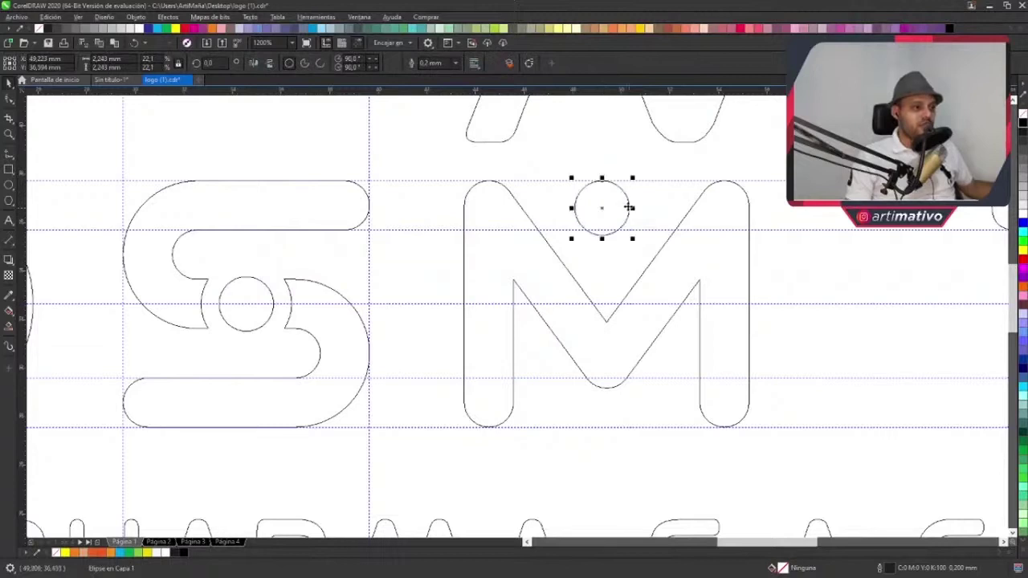
- Centre the copied circle horizontally on the M and vertically between the two uppermost horizontal guides
scroll(603, 205, up, 2)
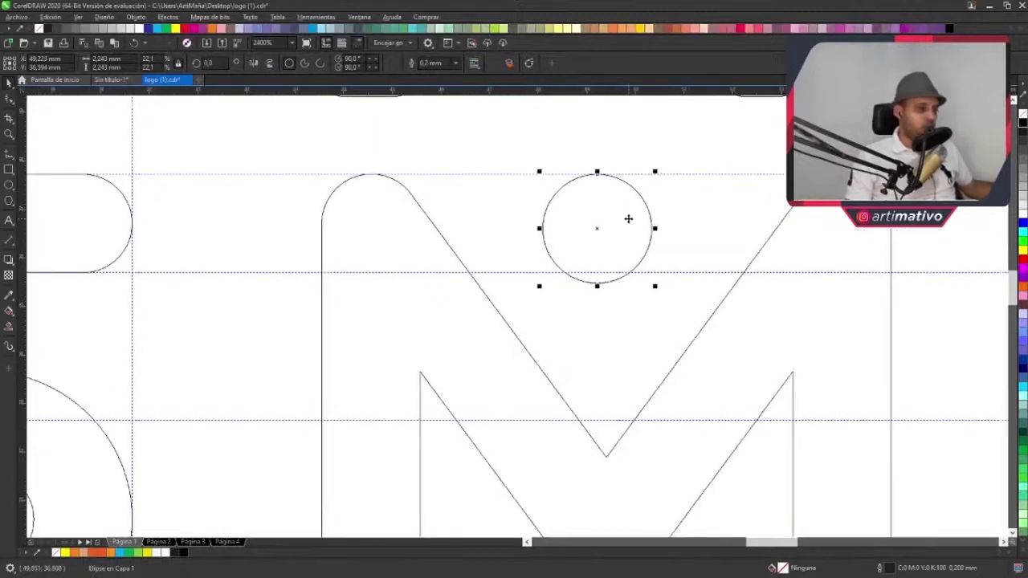
click(766, 312)
click(644, 204)
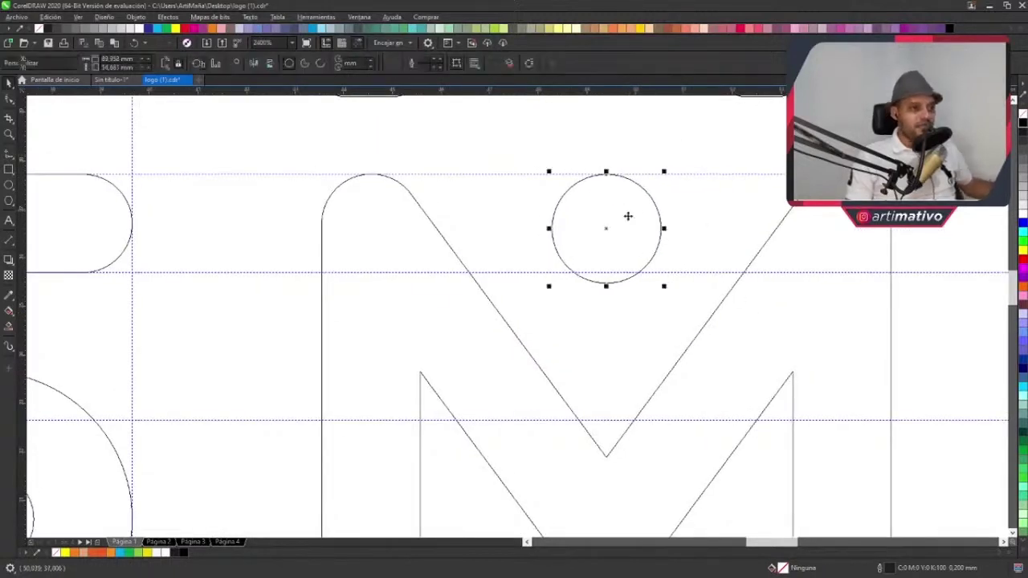
scroll(619, 231, up, 2)
drag(619, 231, 631, 211)
scroll(632, 210, down, 4)
click(442, 247)
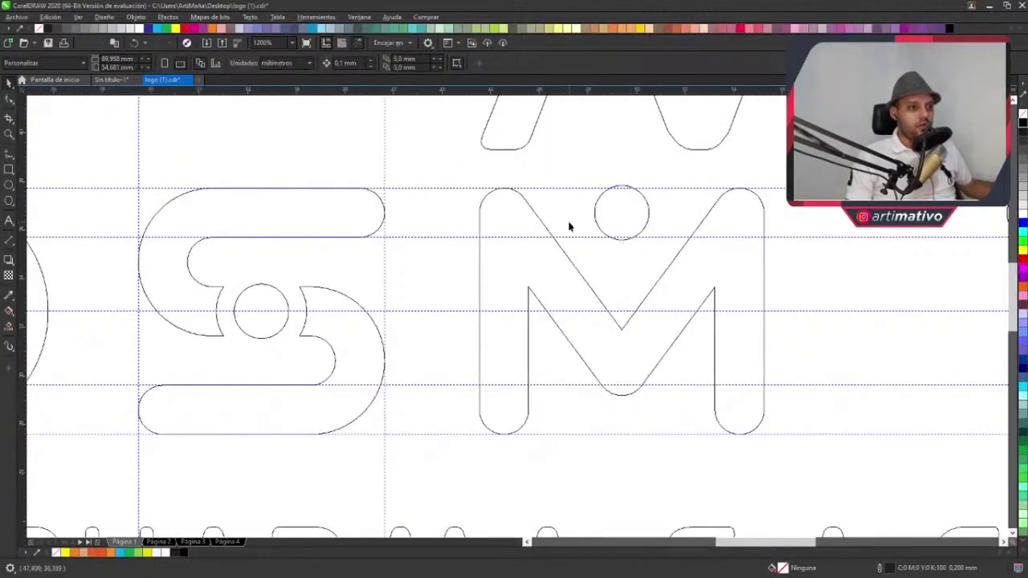
scroll(522, 273, left, 3)
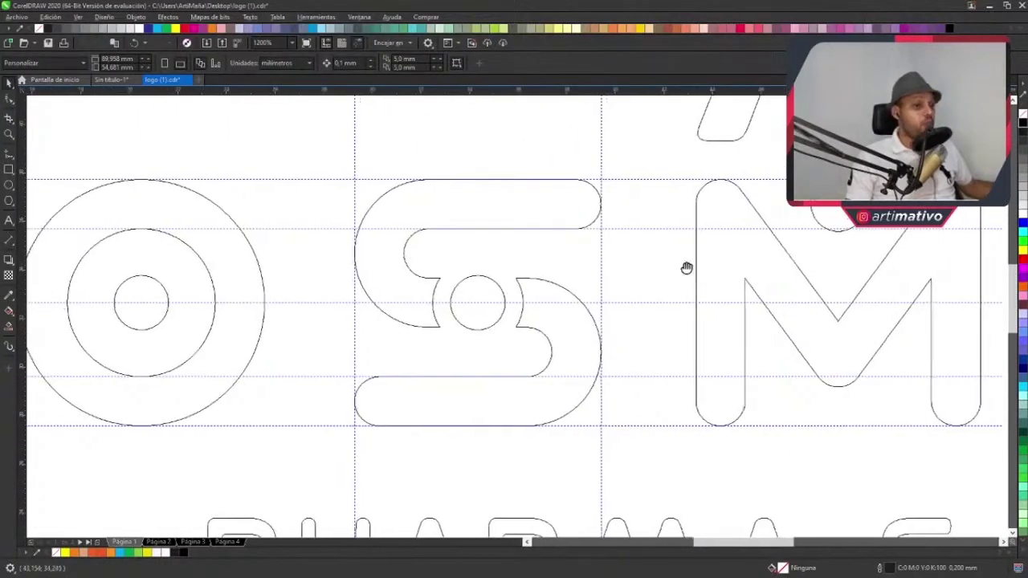
scroll(601, 278, right, 3)
scroll(655, 268, right, 1)
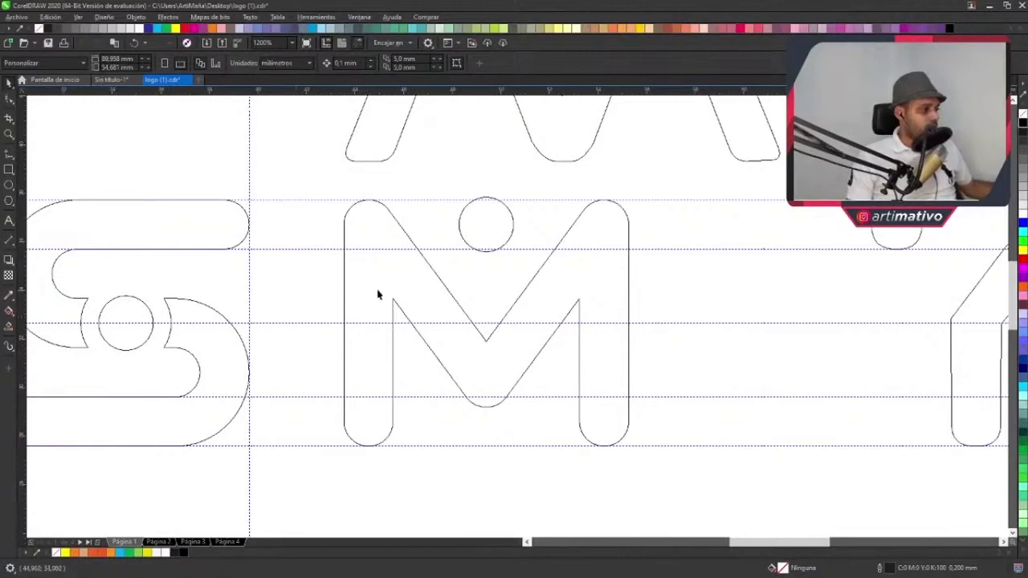
- Delete the old M above the rebuilt letters and the spare dot to the right of the Y
scroll(430, 279, down, 2)
scroll(452, 271, right, 1)
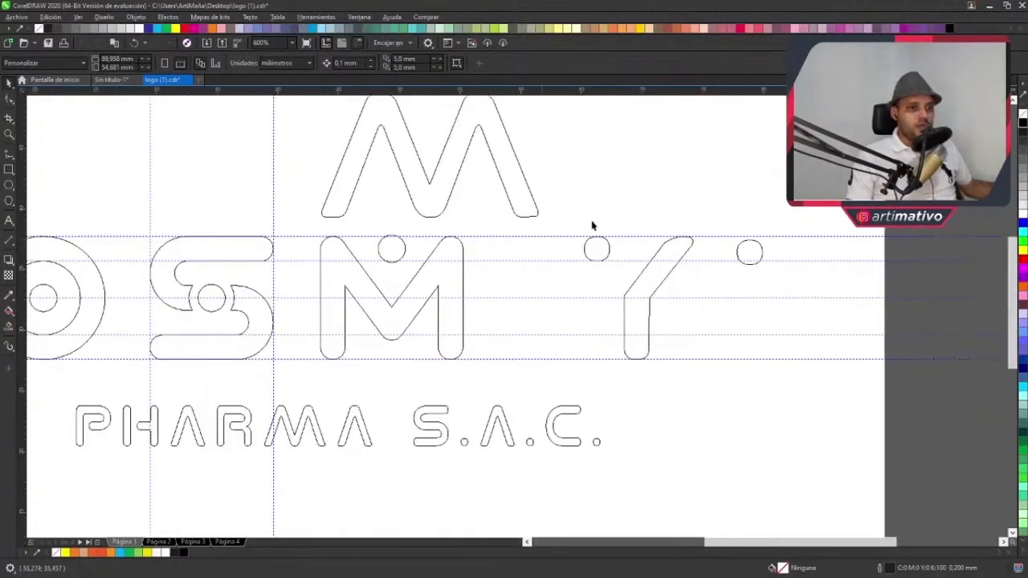
click(562, 235)
scroll(568, 243, up, 1)
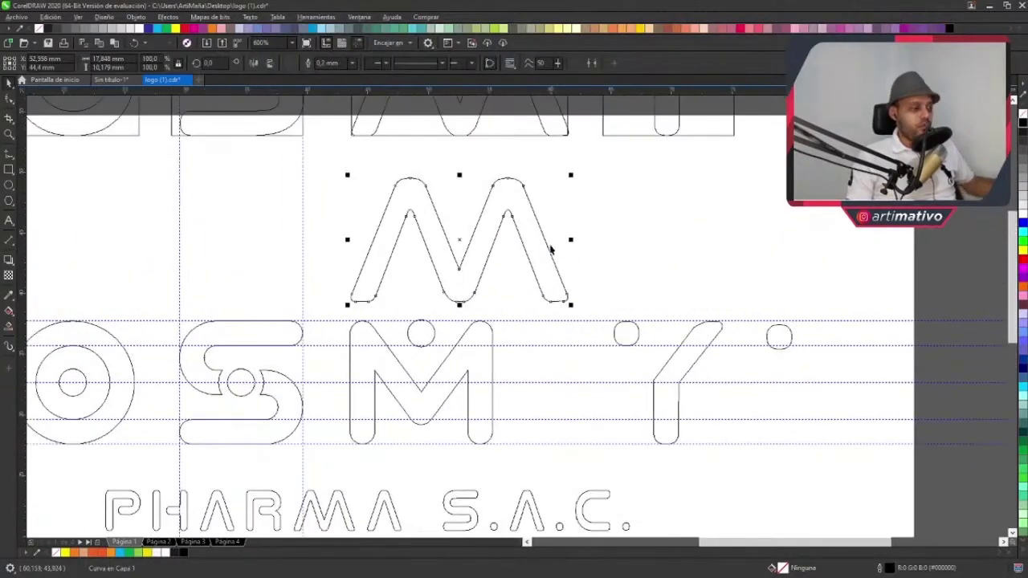
key(Delete)
scroll(626, 316, up, 1)
scroll(665, 326, right, 1)
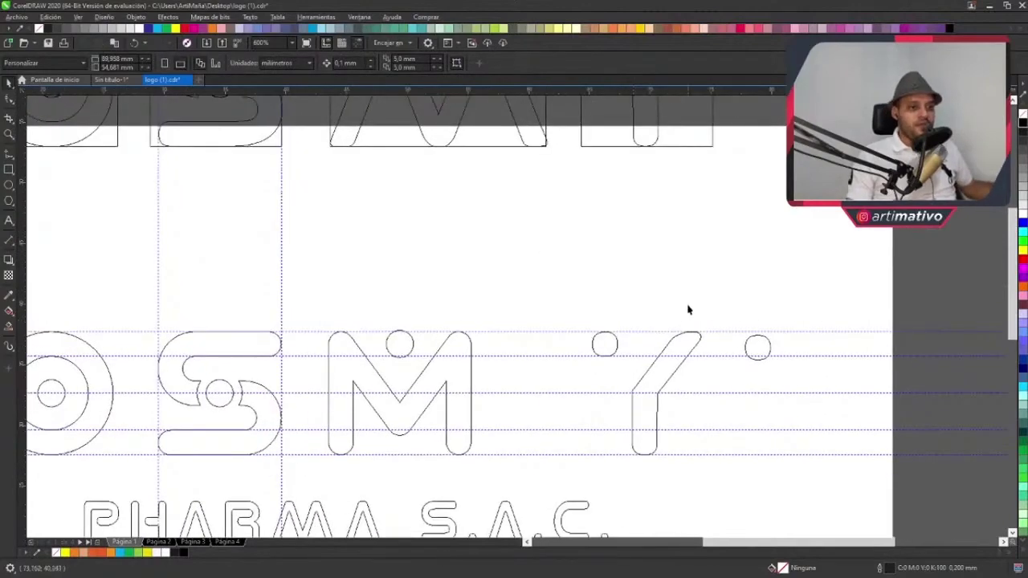
scroll(688, 309, down, 2)
click(723, 328)
scroll(703, 346, up, 2)
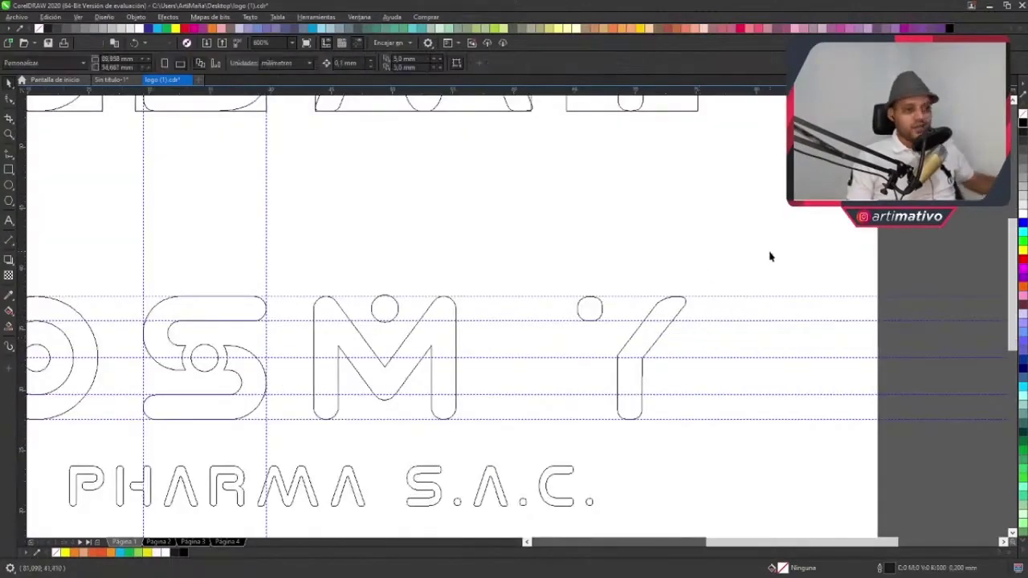
drag(769, 257, 528, 448)
scroll(608, 383, up, 2)
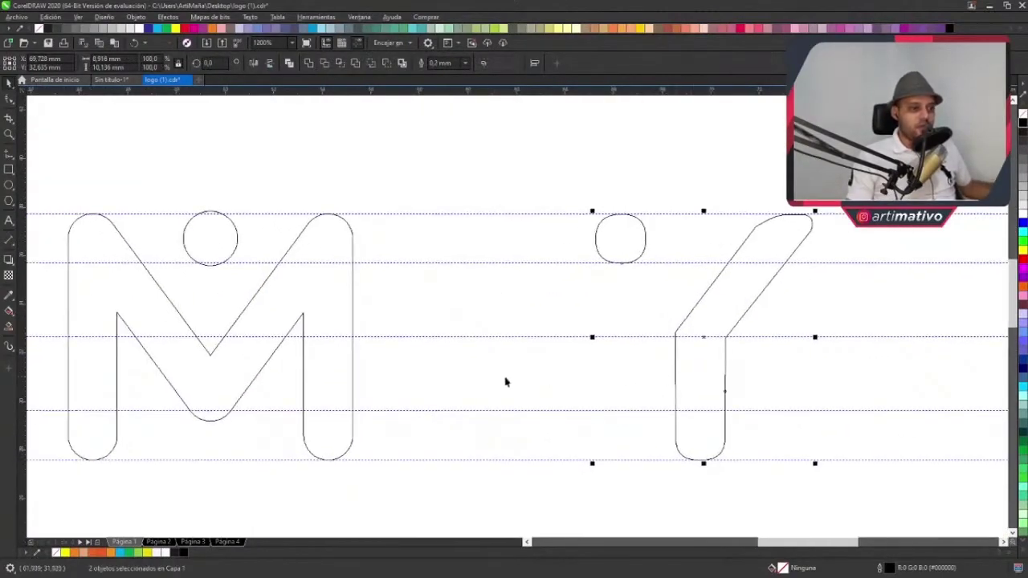
click(477, 385)
scroll(436, 351, down, 2)
scroll(438, 351, up, 2)
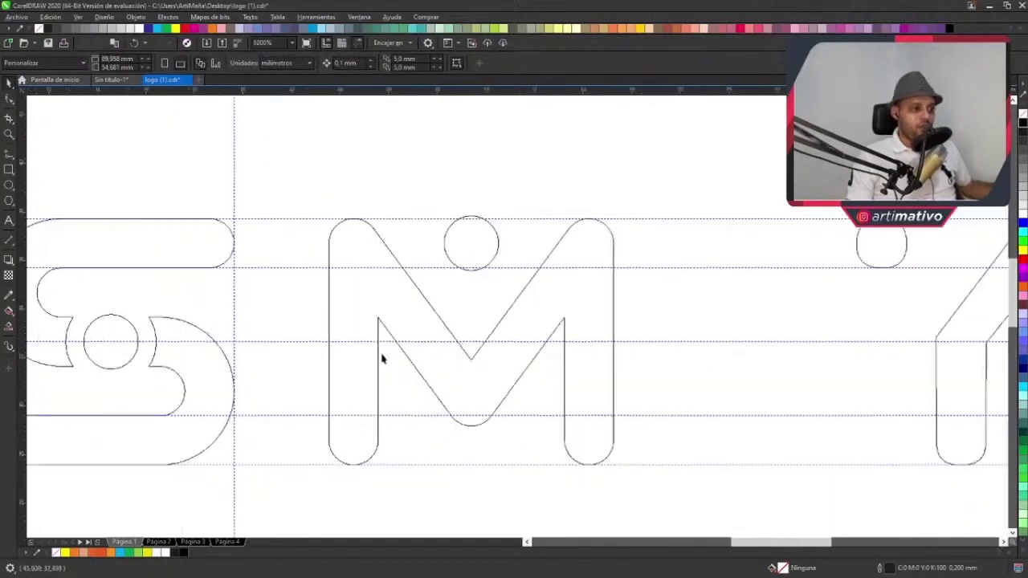
- Draw a rectangle about 3.9 by 2 mm spanning the thickness of the S's top arm and move it between the M and the Y
key(F6)
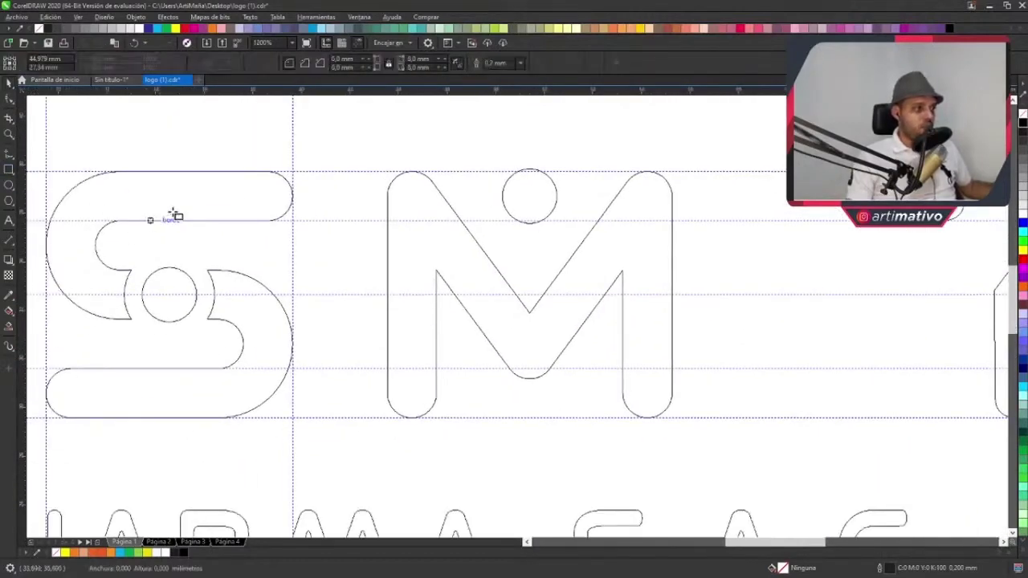
drag(145, 223, 244, 170)
click(10, 87)
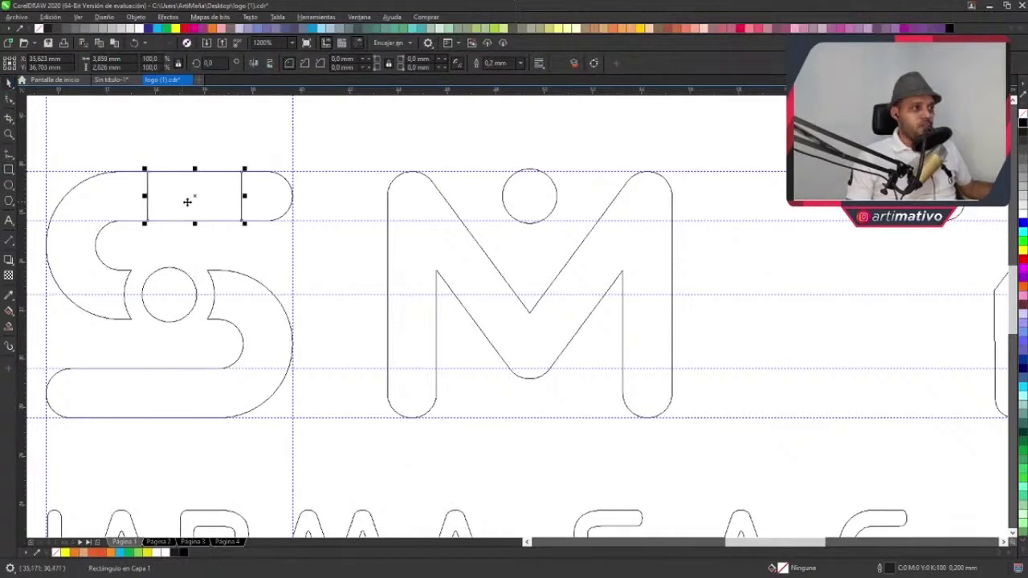
drag(190, 202, 824, 203)
- Rotate the rectangle upright and align its bottom edge with the bottom of the M
click(604, 180)
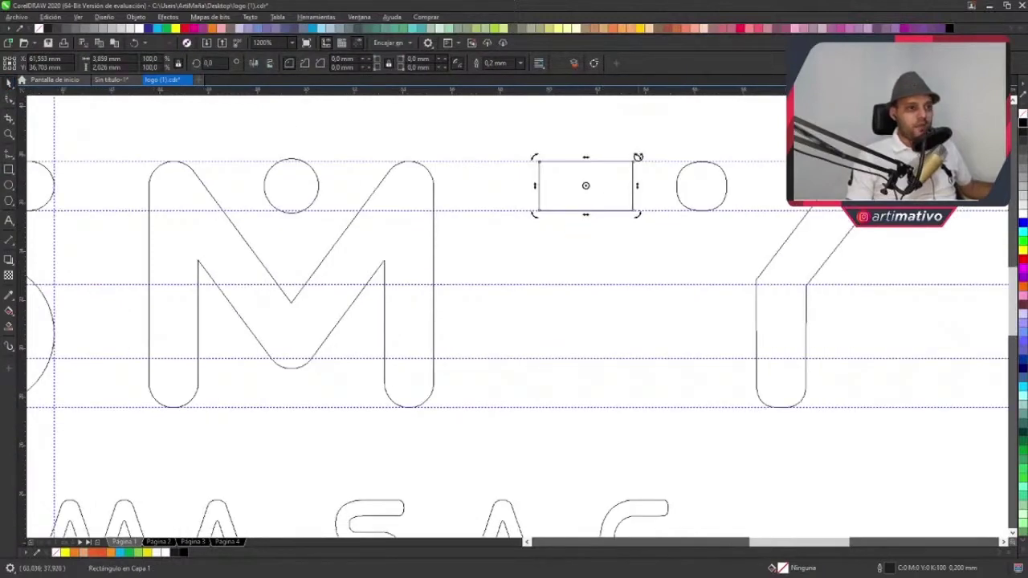
drag(638, 156, 609, 228)
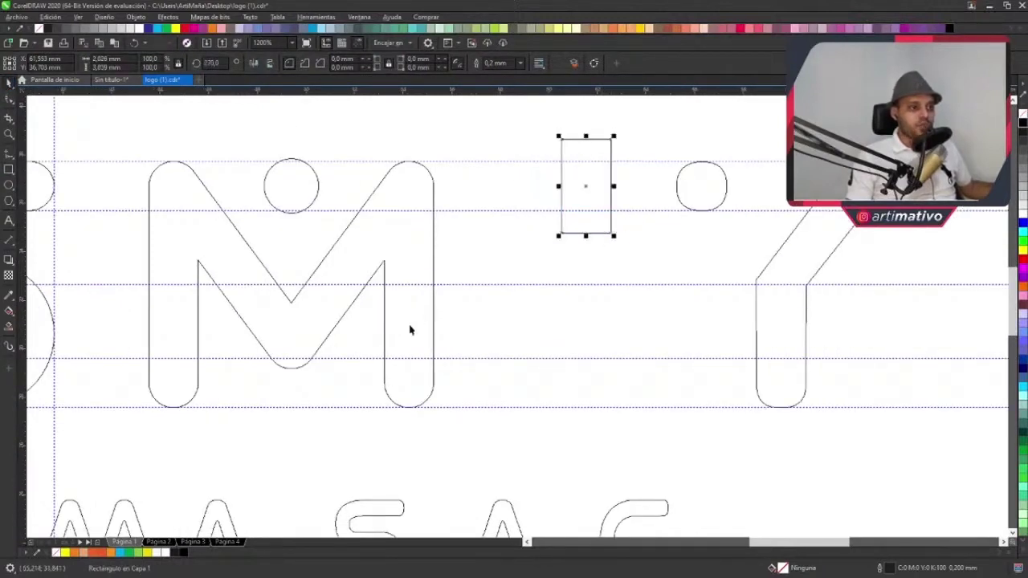
shift+click(421, 344)
key(b)
click(594, 349)
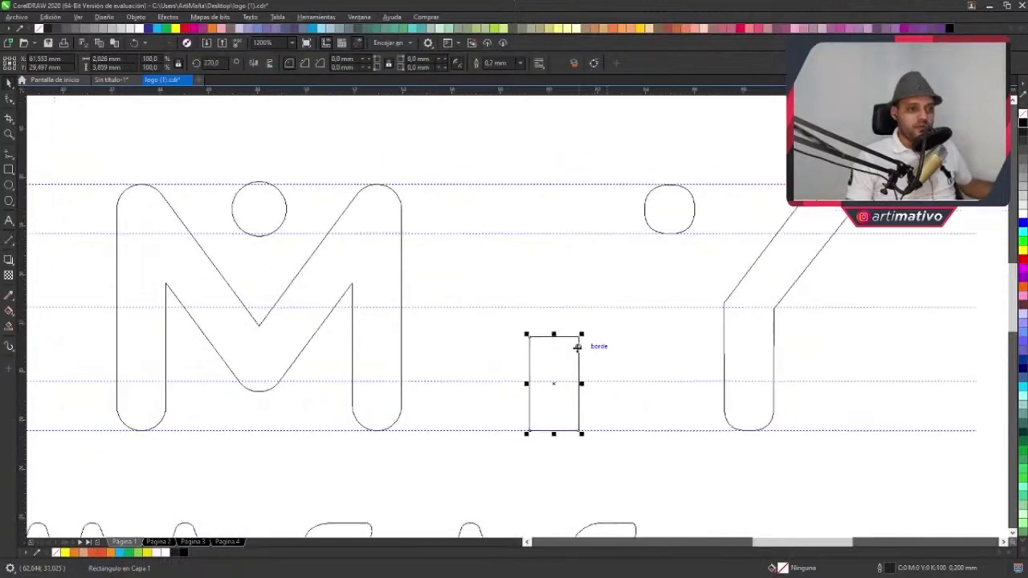
- Stretch the upright rectangle upward to a height of about 7.2 mm and round its ends fully
drag(554, 334, 556, 306)
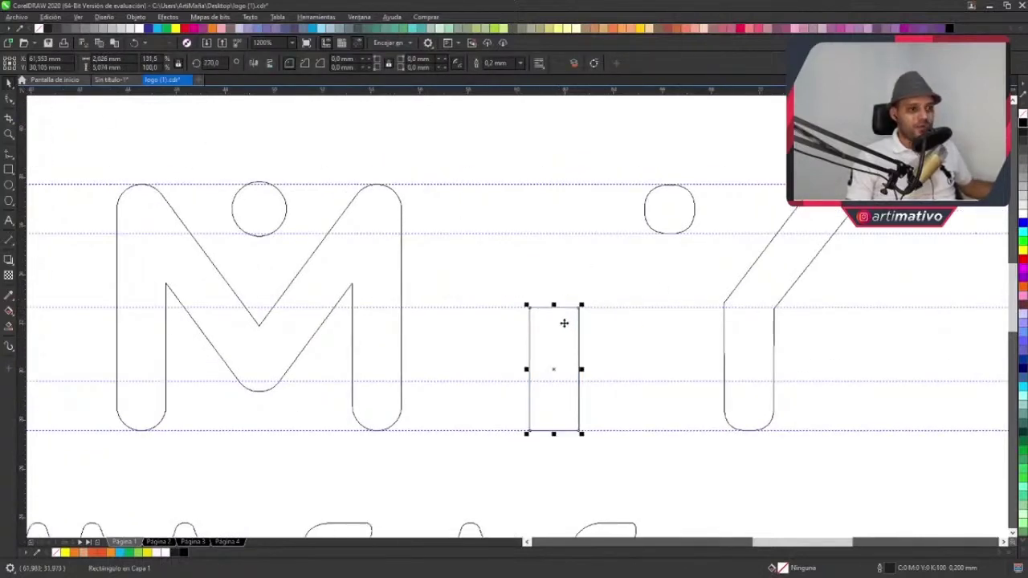
drag(555, 302, 554, 254)
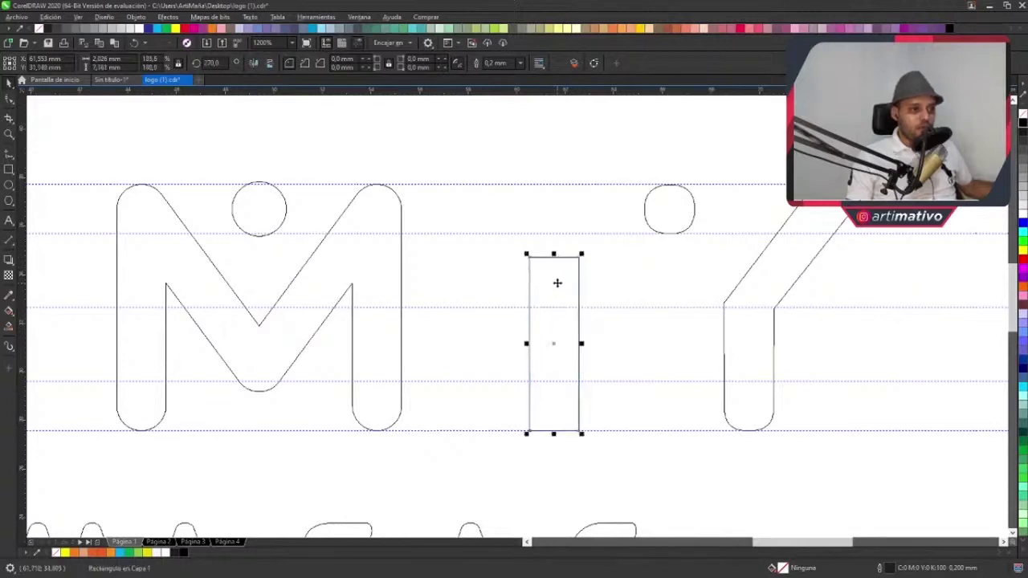
click(9, 115)
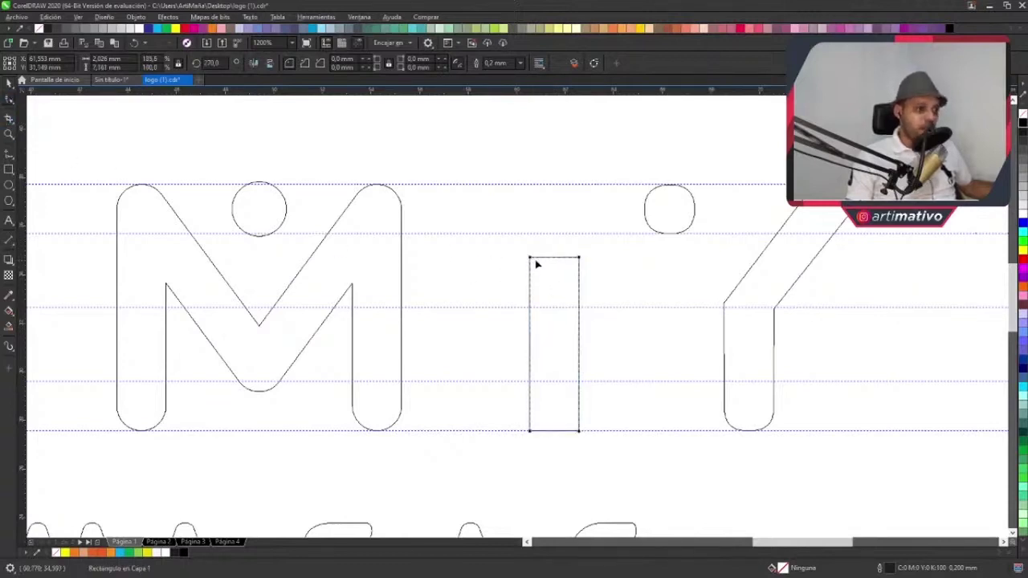
drag(531, 259, 526, 342)
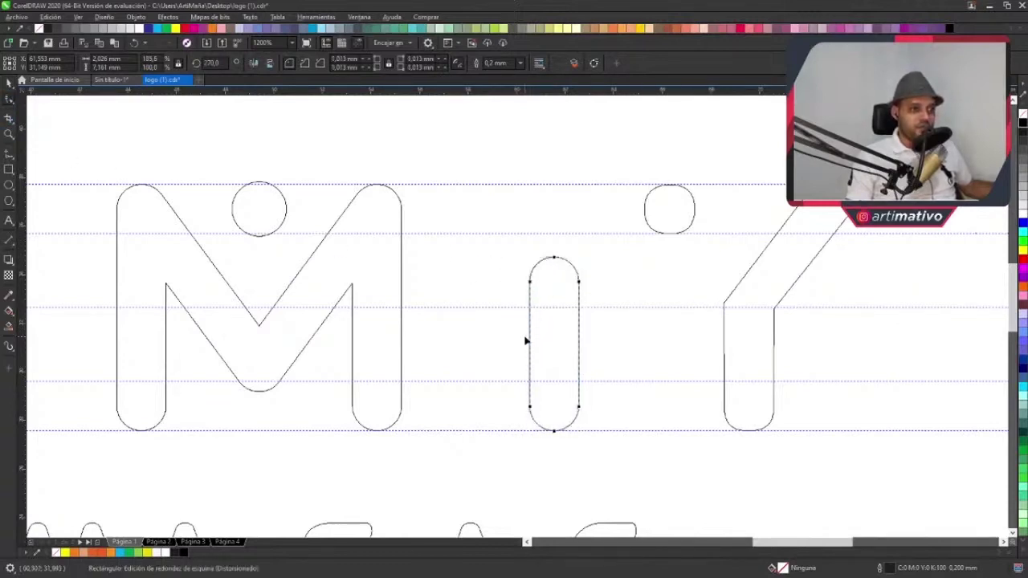
click(9, 83)
click(555, 278)
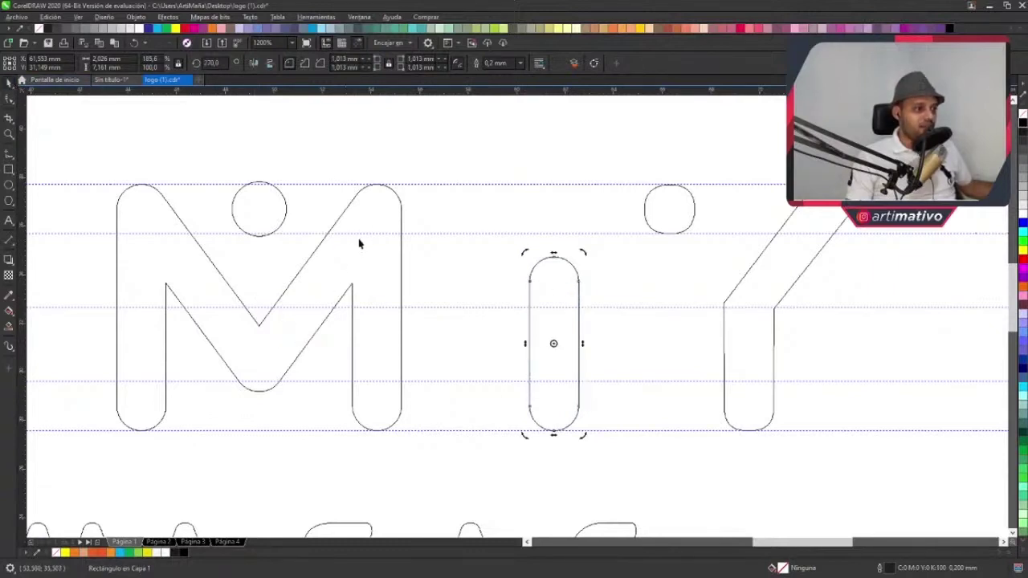
- Place a copy of the rounded upright bar over the M's middle, fitting its lower end to the central rounded vertex
scroll(327, 295, down, 2)
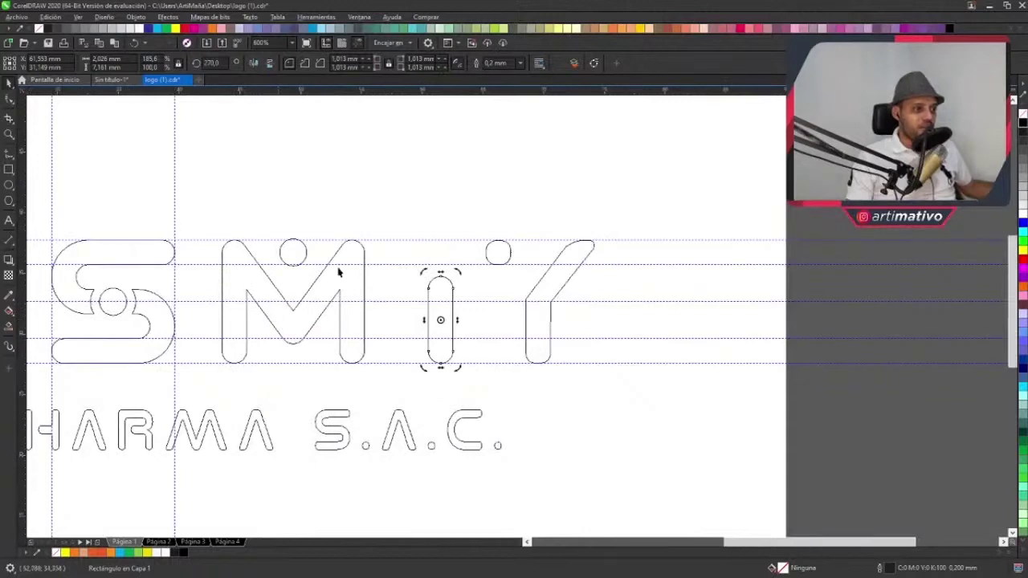
scroll(282, 314, up, 2)
click(609, 392)
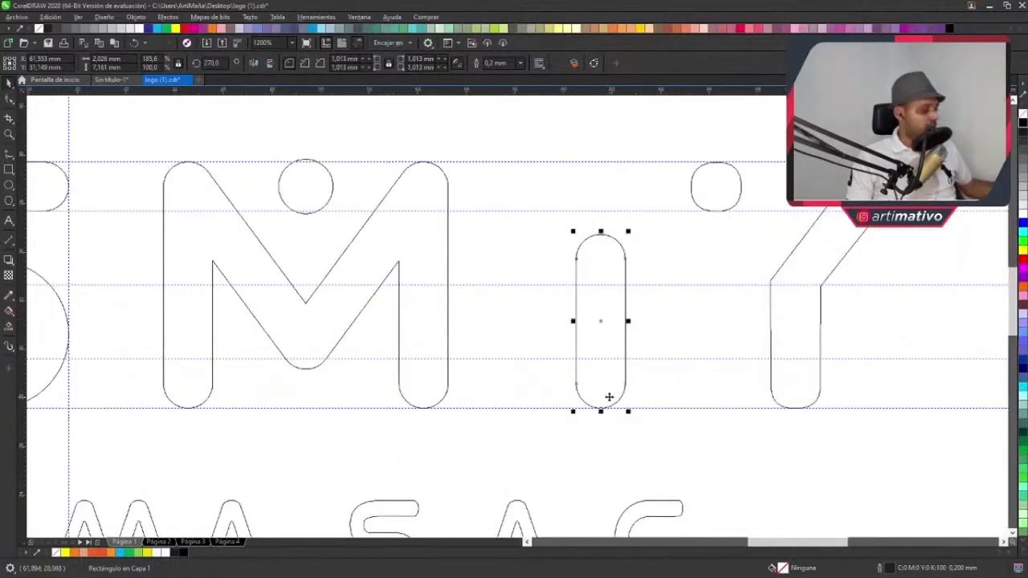
drag(609, 397, 270, 418)
scroll(397, 286, up, 2)
scroll(270, 417, down, 2)
- Set the copied bar's rotation centre at its rounded lower end and rotate the bar to match the M's right diagonal
click(290, 319)
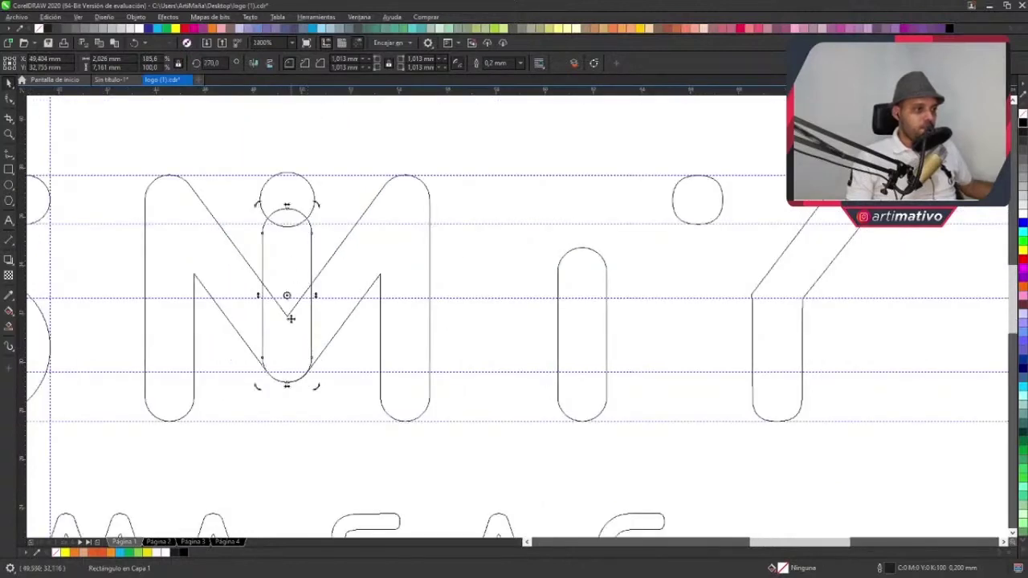
scroll(291, 319, up, 2)
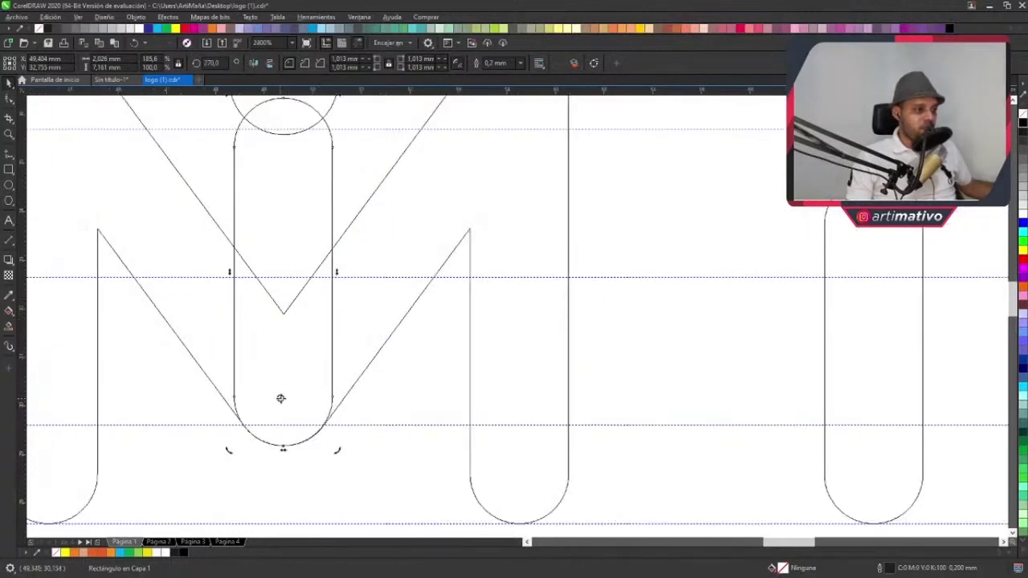
scroll(314, 177, up, 2)
drag(313, 156, 459, 280)
scroll(450, 283, down, 2)
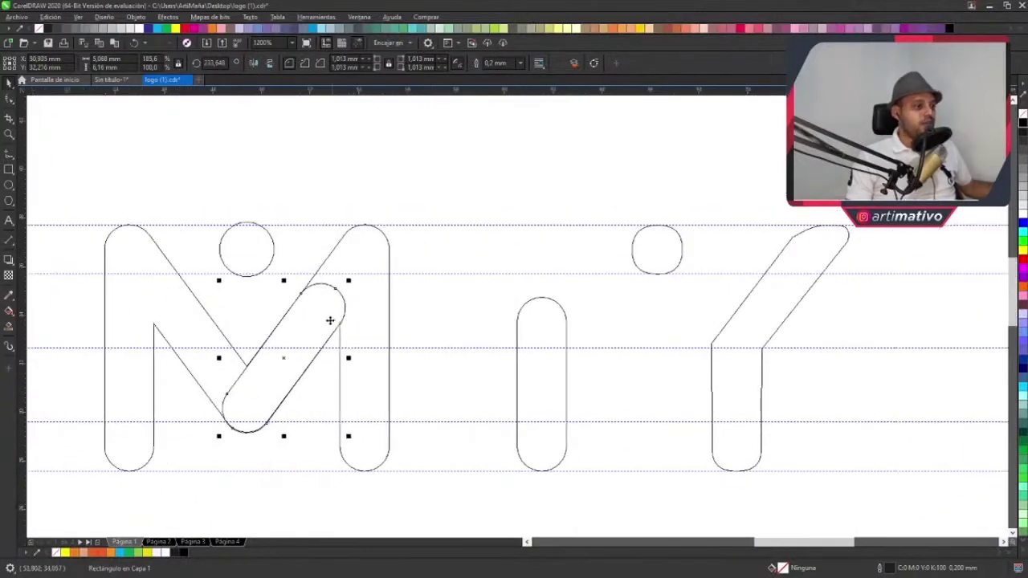
- Move the slanted bar onto the new Y's upright, topping out at the upper guide and aligning its lower end with the upright's left edge
drag(329, 320, 621, 272)
scroll(530, 352, up, 3)
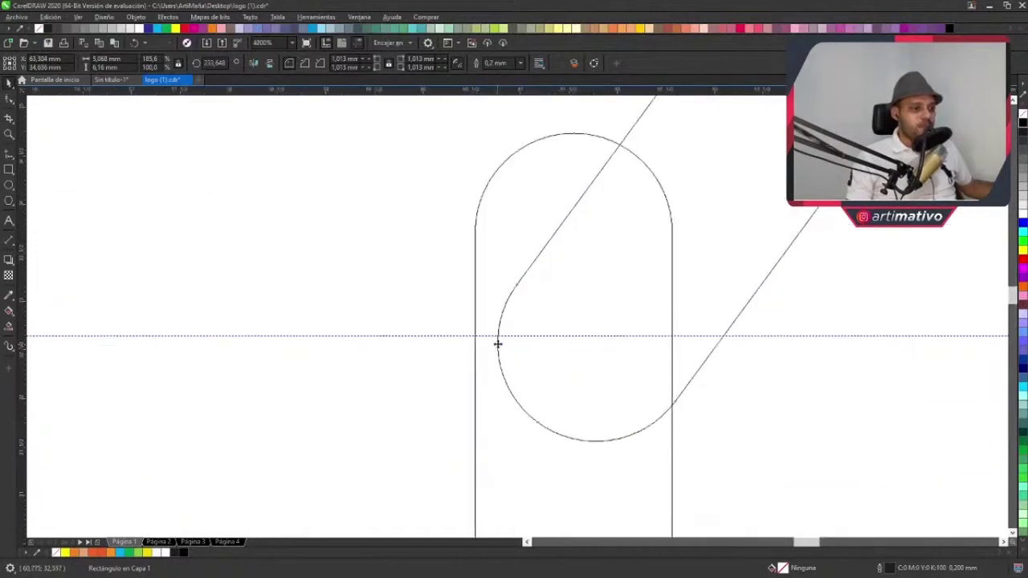
drag(498, 344, 477, 345)
scroll(528, 322, down, 2)
- Shorten the new Y's upright from the top to about 6 mm so its rounded end coincides with the slanted bar's lower end
click(568, 220)
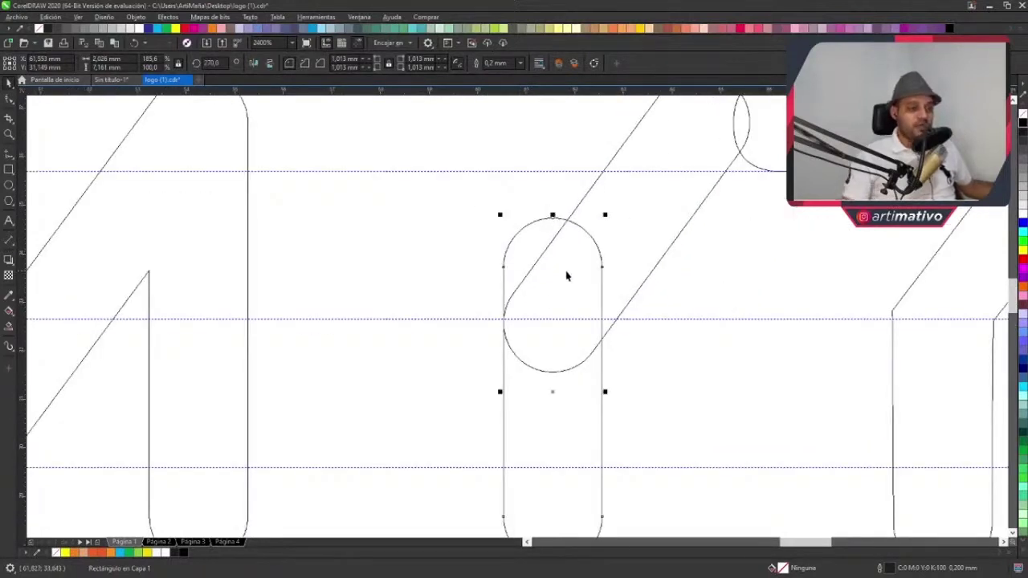
scroll(581, 278, down, 2)
click(638, 158)
click(540, 217)
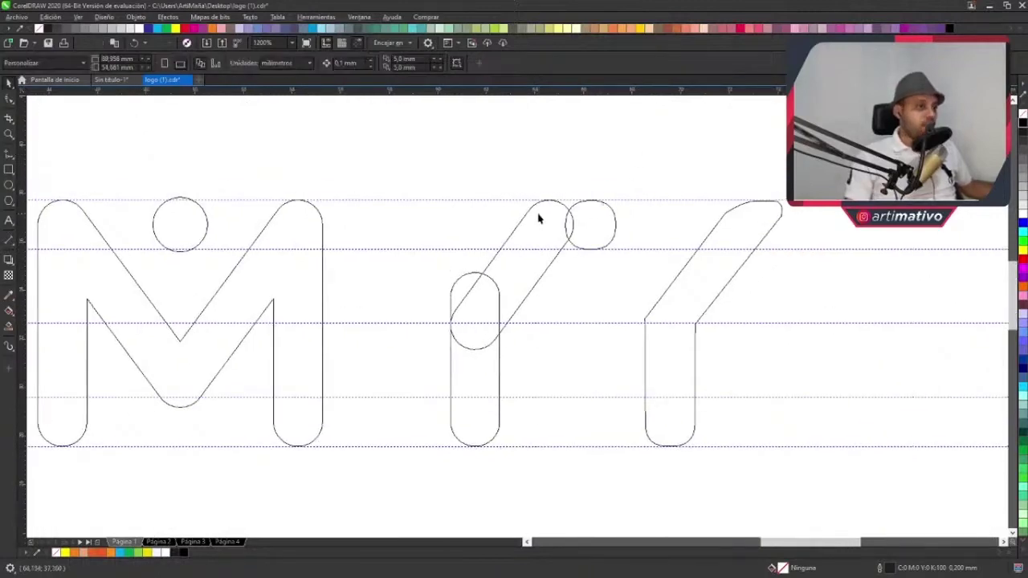
click(633, 162)
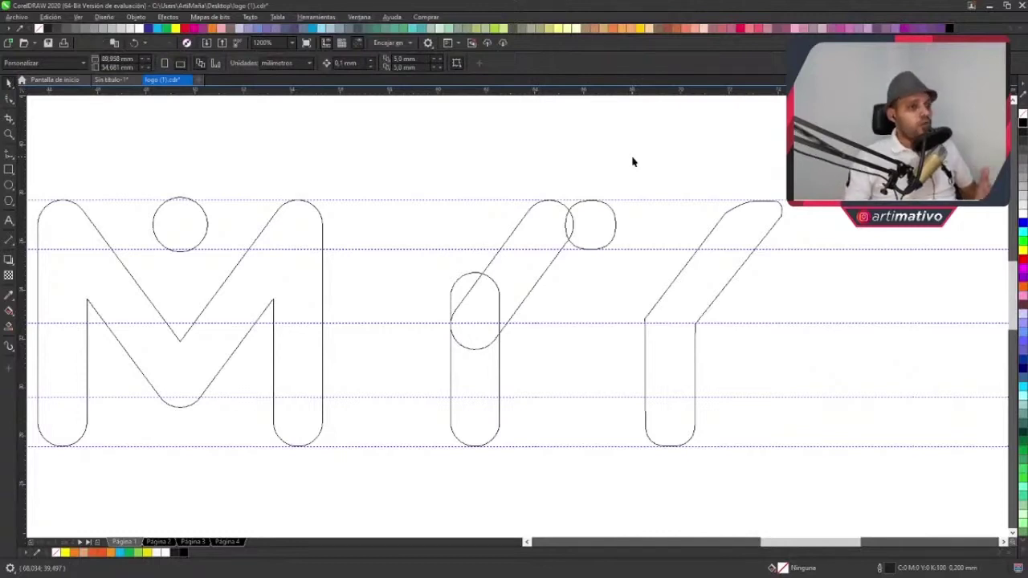
click(491, 317)
scroll(491, 317, up, 2)
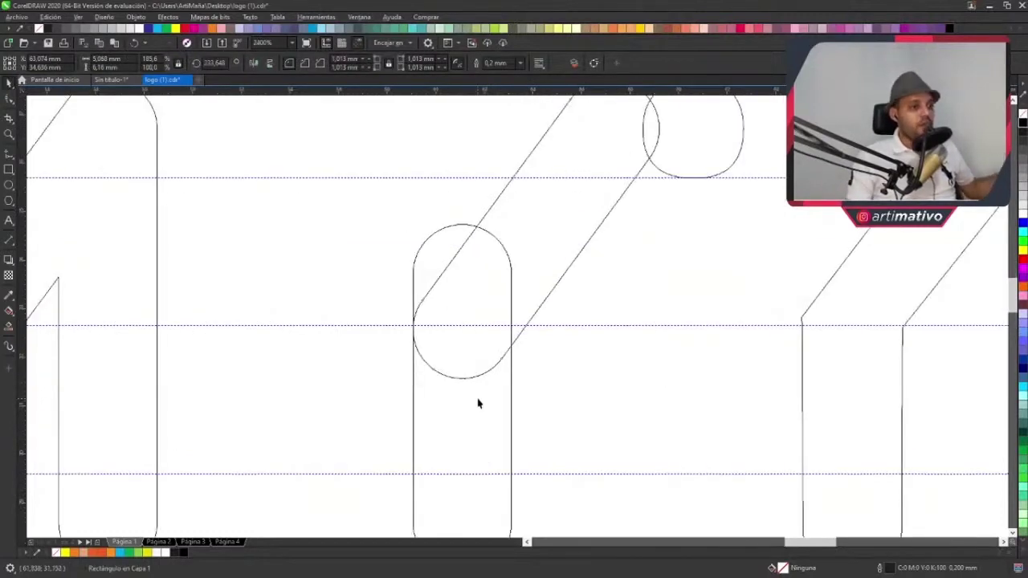
drag(462, 222, 459, 276)
scroll(482, 281, down, 2)
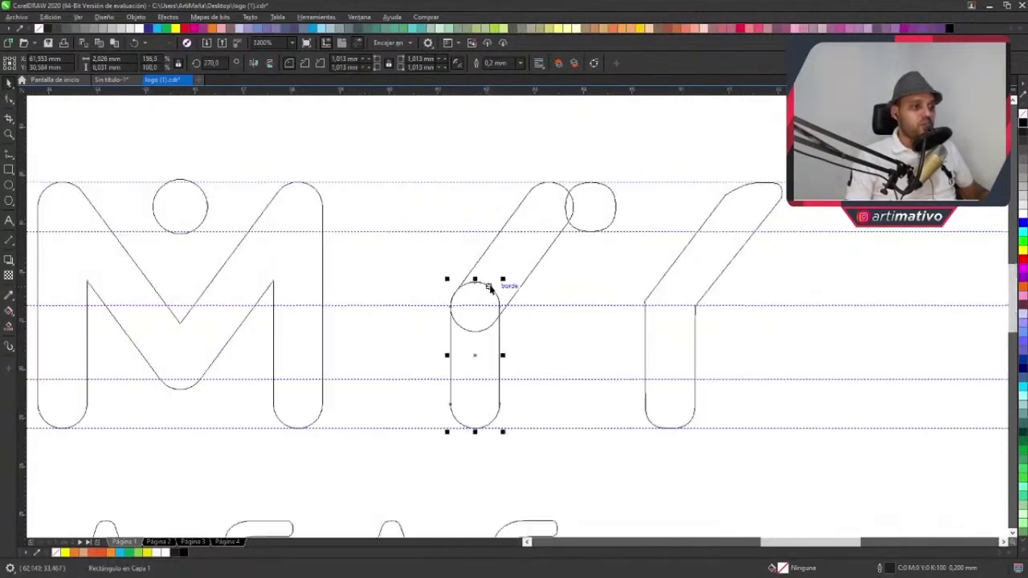
- Delete the old dot touching the new Y's slanted bar and place a copy of the M's circle between the M and the Y
click(566, 207)
click(431, 184)
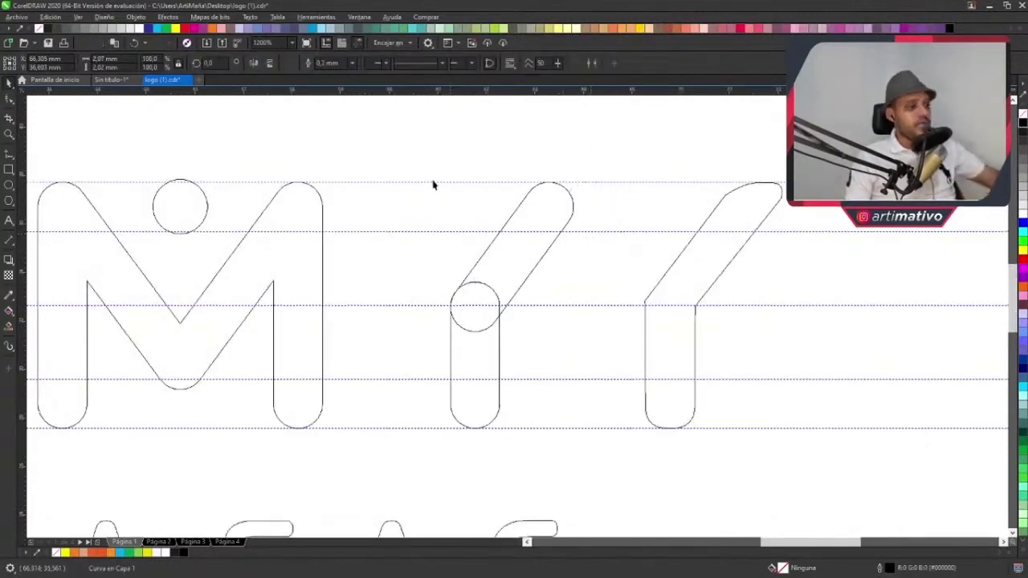
click(185, 201)
drag(185, 201, 403, 201)
- Mirror a copy of the Y's slanted bar horizontally so both bars meet at the upright's rounded upper end
click(540, 212)
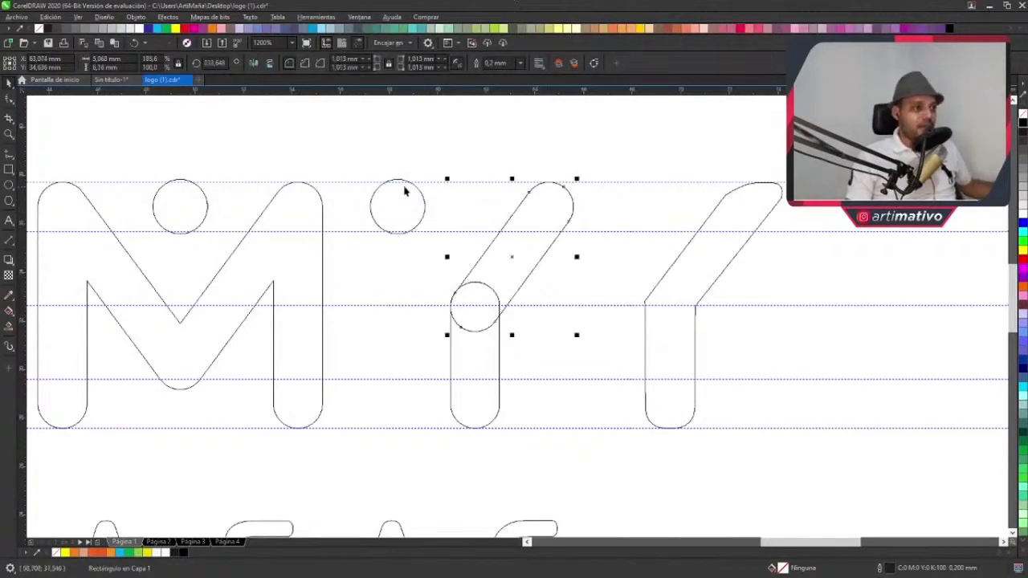
scroll(409, 211, up, 2)
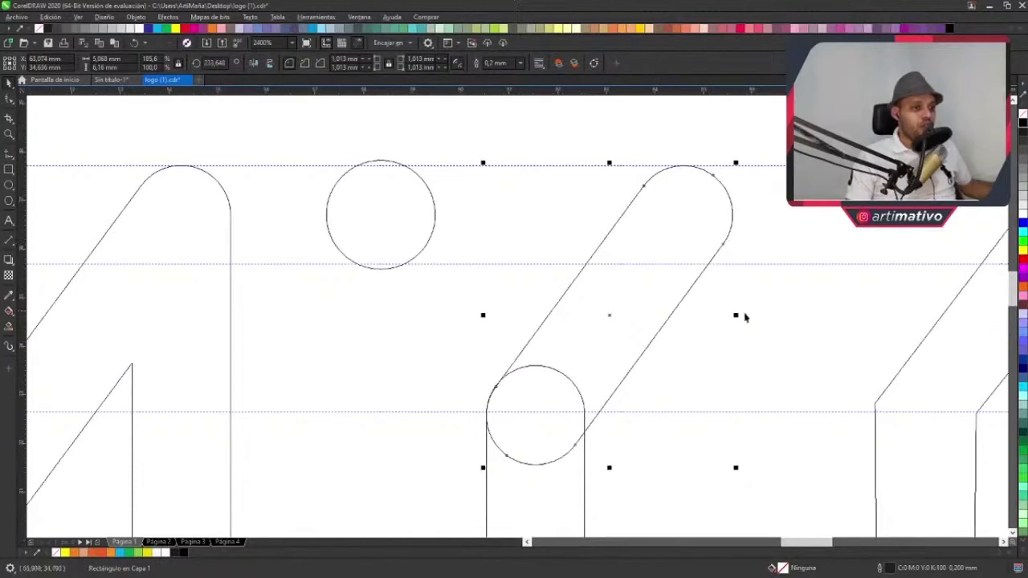
drag(745, 317, 428, 290)
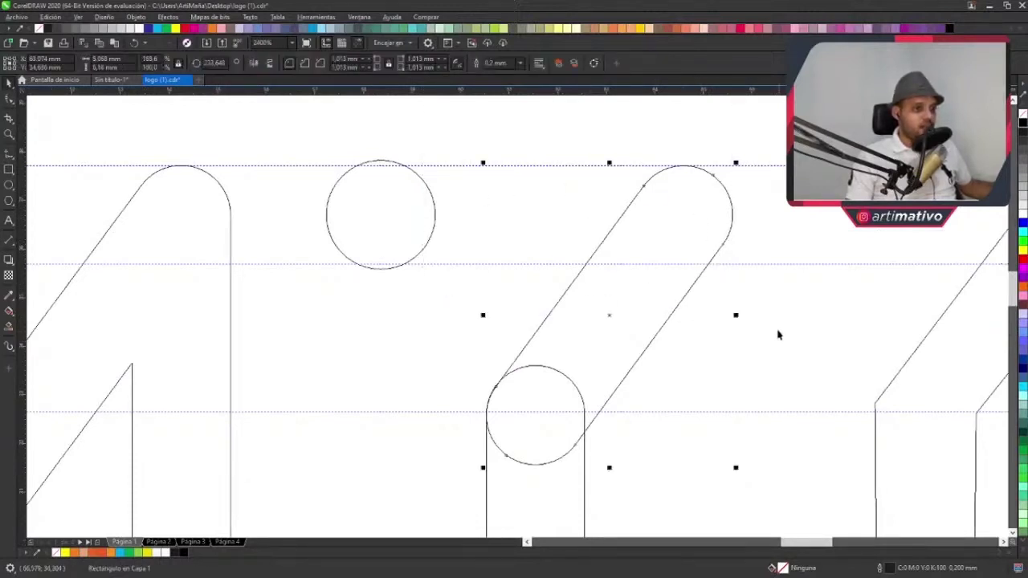
mouse_move(737, 316)
mouse_down()
mouse_move(408, 301)
mouse_move(402, 360)
mouse_move(499, 359)
mouse_move(491, 346)
mouse_up()
- Centre the copied circle on the mirrored bar's rounded upper end and delete the mirrored bar
click(340, 202)
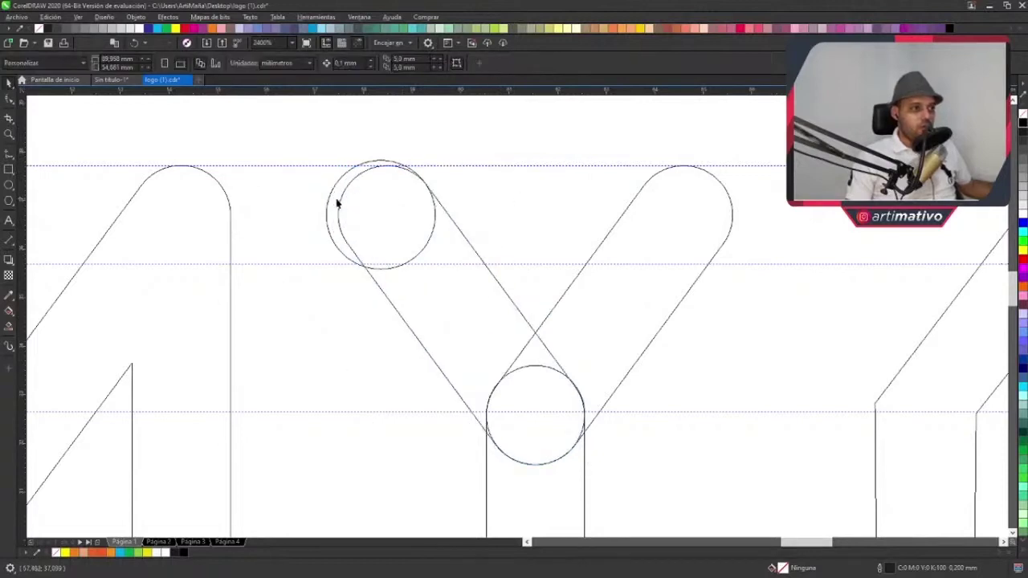
scroll(340, 201, up, 2)
drag(398, 259, 413, 257)
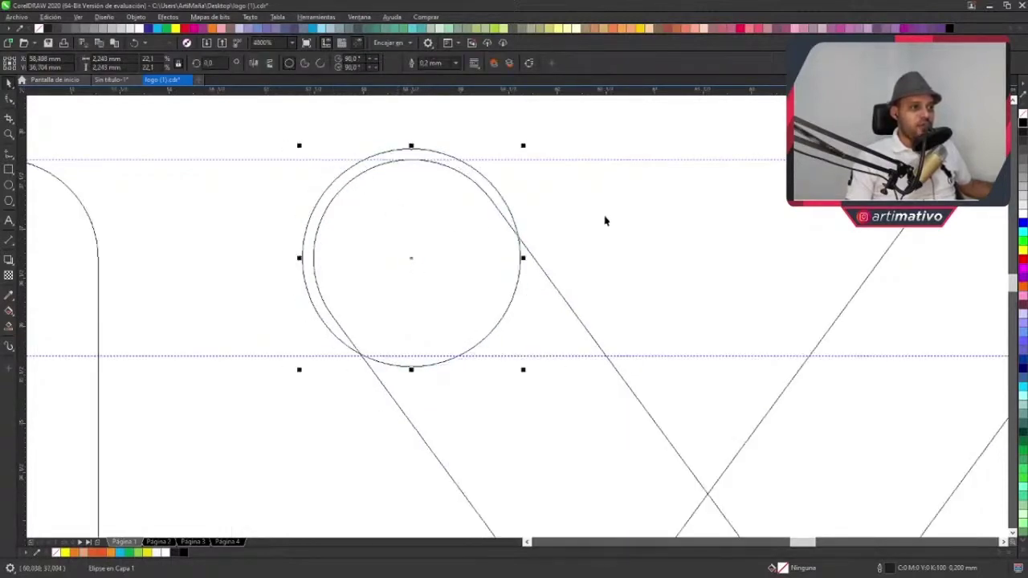
scroll(578, 294, down, 1)
click(579, 294)
key(Delete)
- Delete the original Y outline beside the rebuilt Y
scroll(611, 265, down, 2)
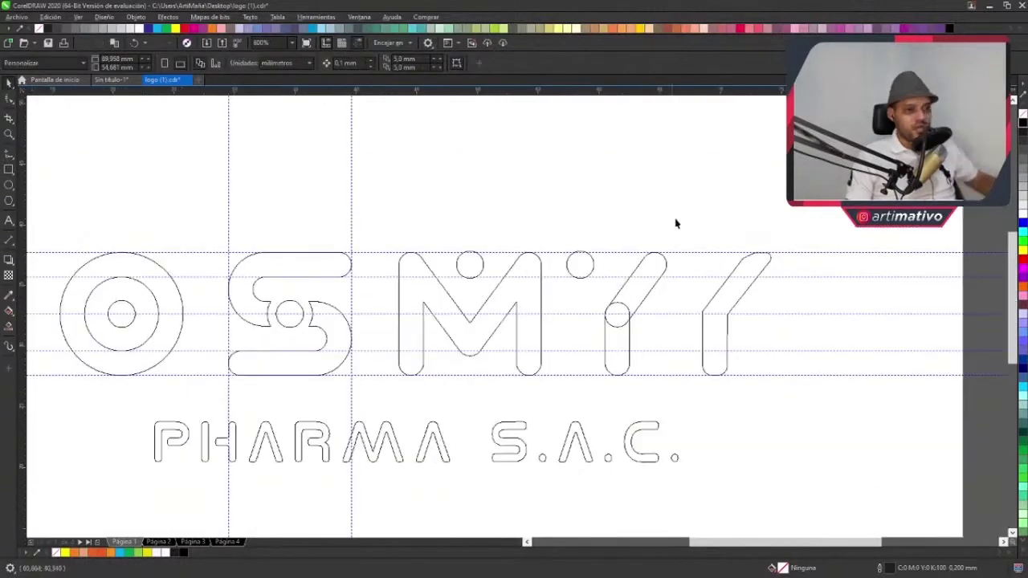
click(745, 291)
scroll(713, 323, up, 1)
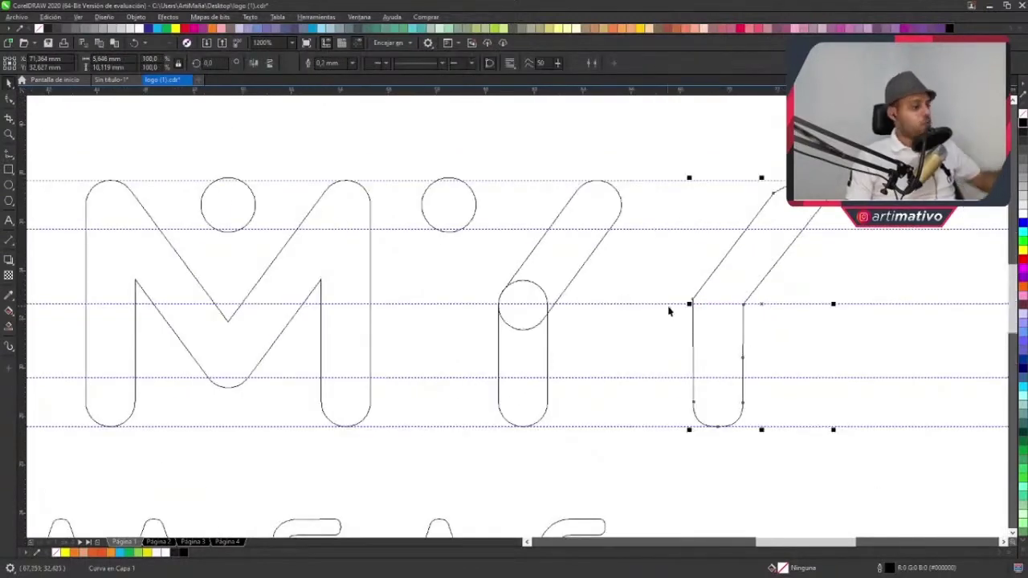
key(Delete)
- Weld the rebuilt Y's slanted bar and upright into a single shape
drag(672, 147, 392, 449)
scroll(457, 207, down, 1)
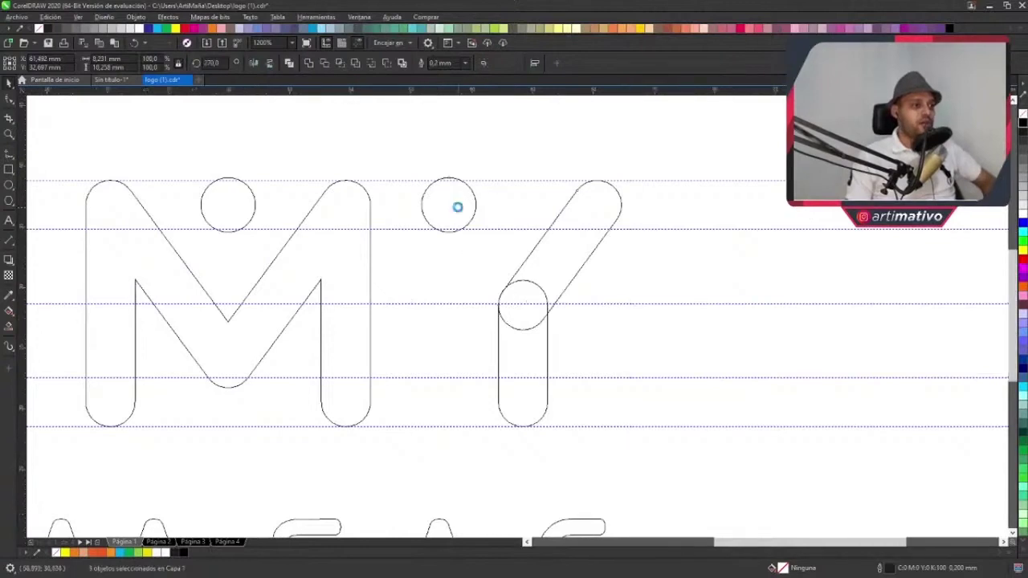
drag(592, 165, 464, 340)
click(308, 64)
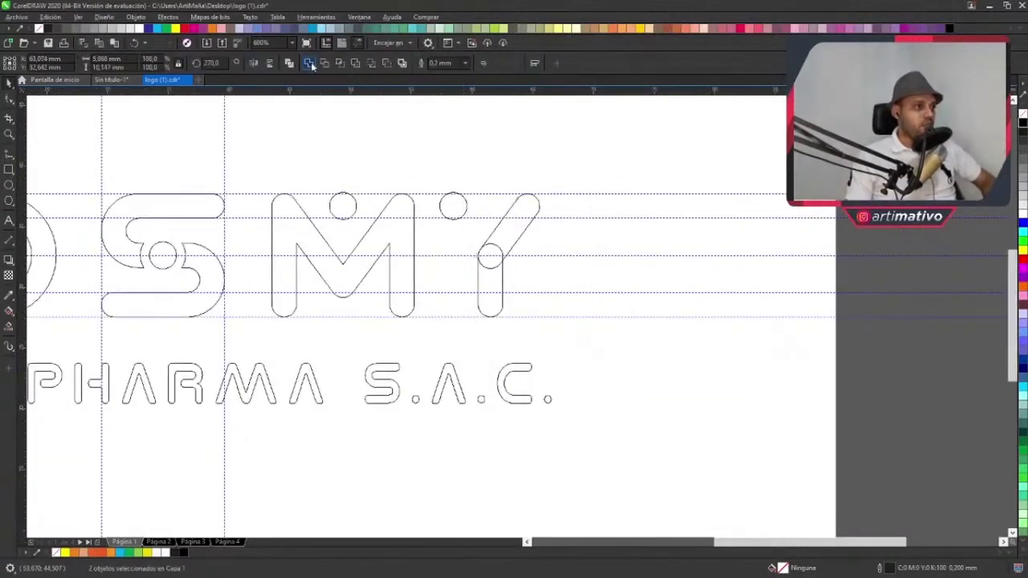
- Examine the rebuilt OSMY letters against the guides and the gaps between neighbouring letters
drag(507, 203, 730, 179)
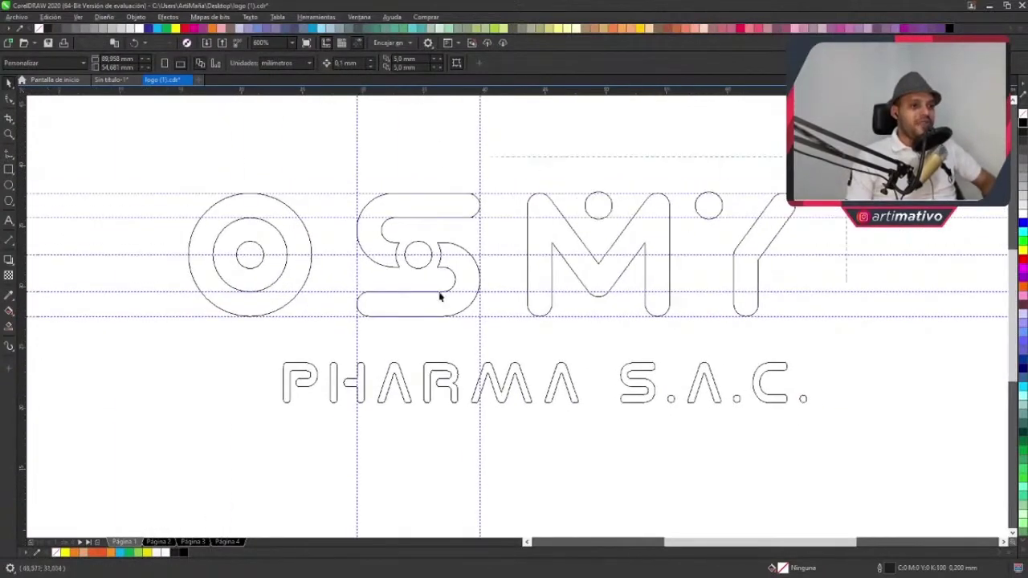
drag(238, 313, 238, 313)
drag(336, 127, 160, 325)
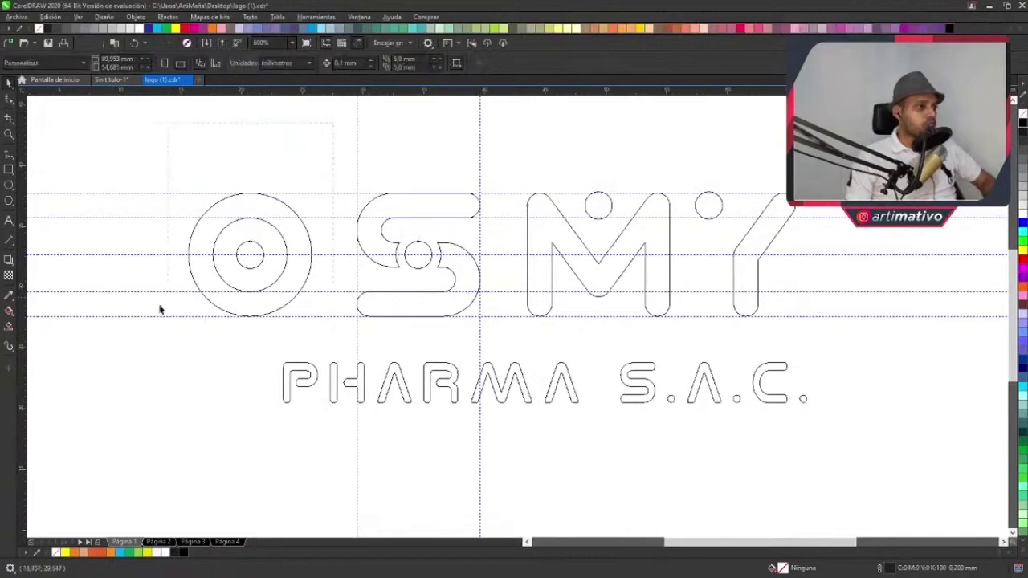
click(293, 116)
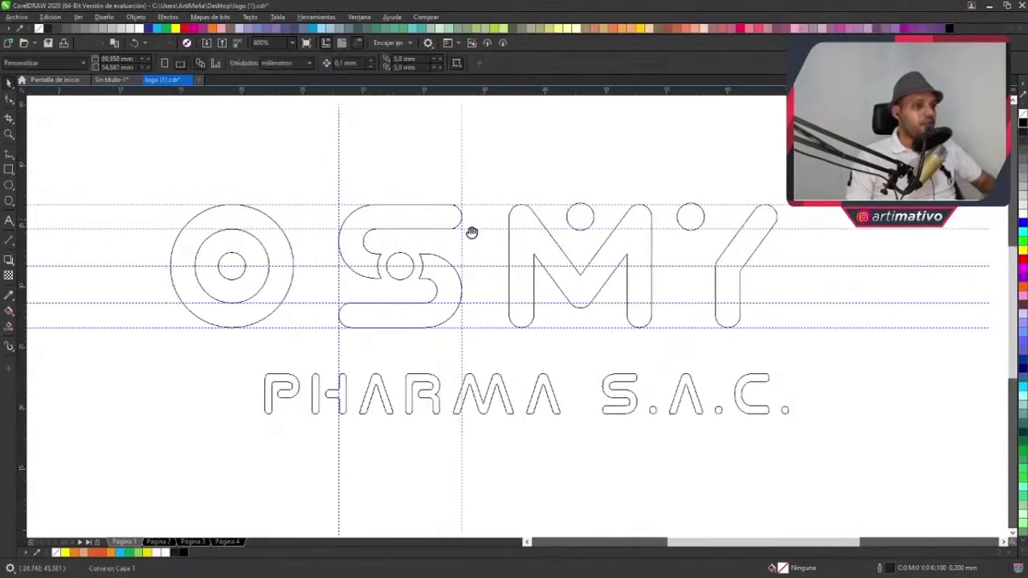
drag(760, 165, 106, 381)
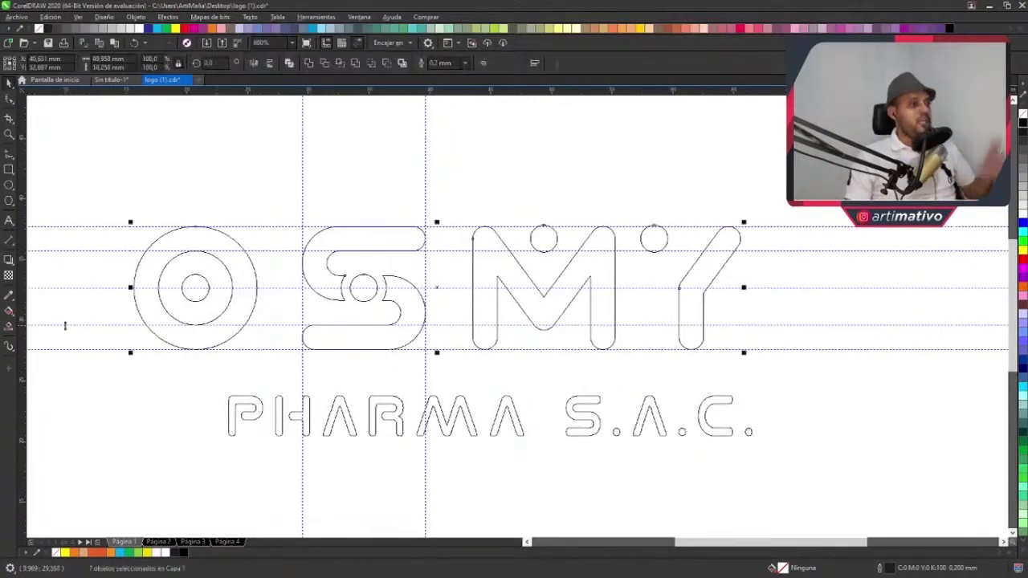
click(547, 149)
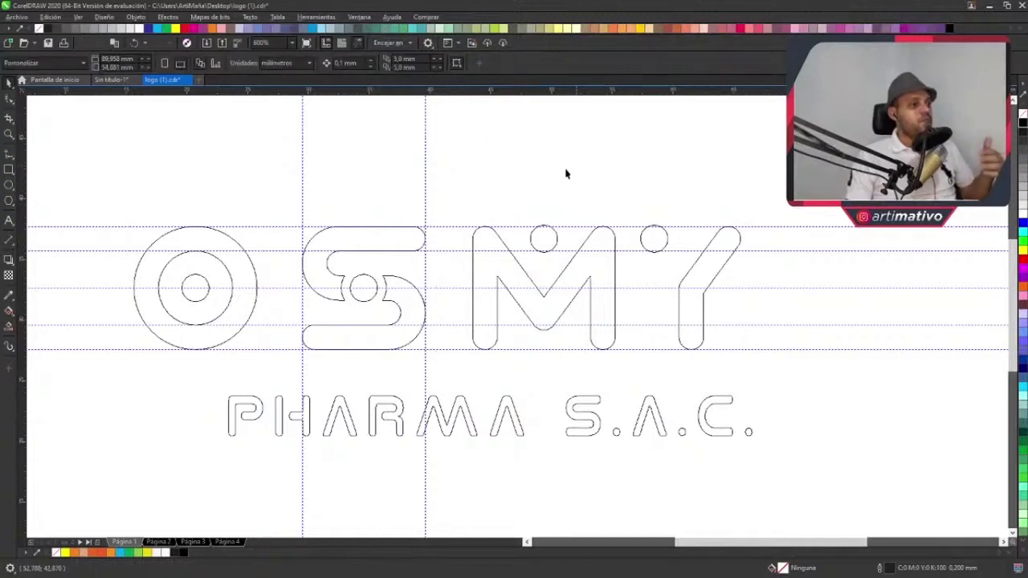
click(383, 234)
scroll(318, 275, up, 1)
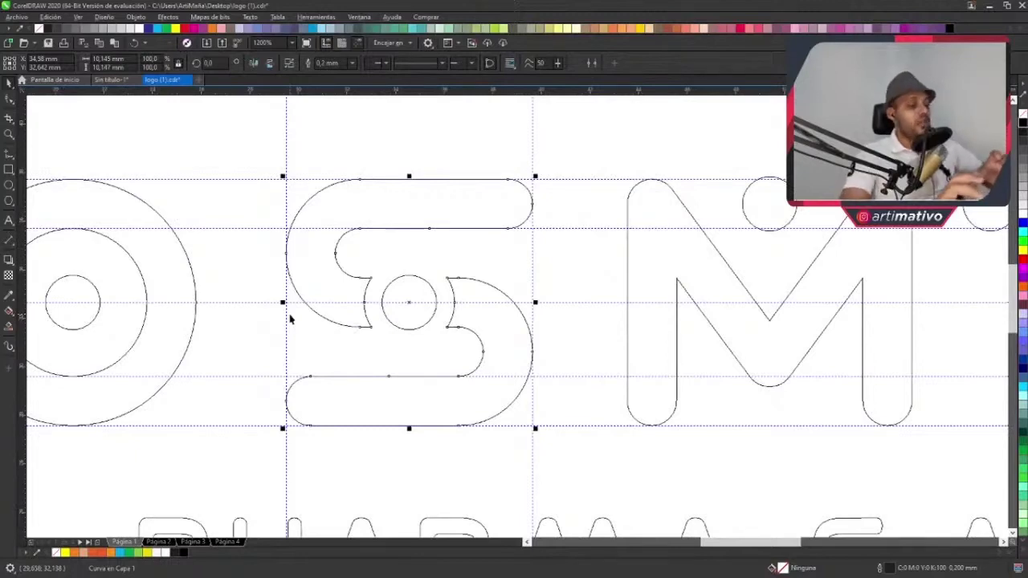
scroll(290, 319, down, 1)
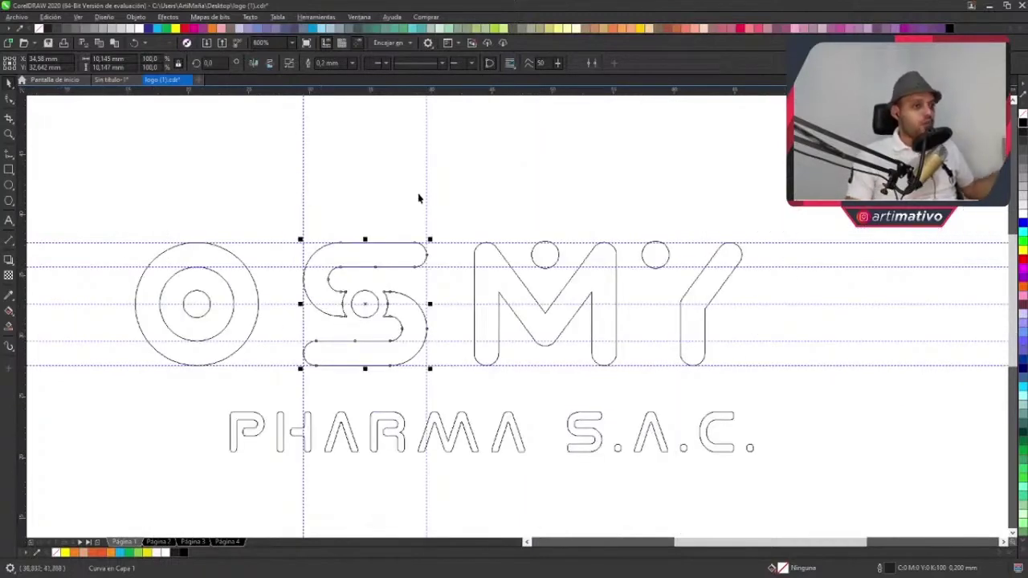
click(275, 319)
scroll(292, 322, up, 1)
scroll(282, 260, down, 1)
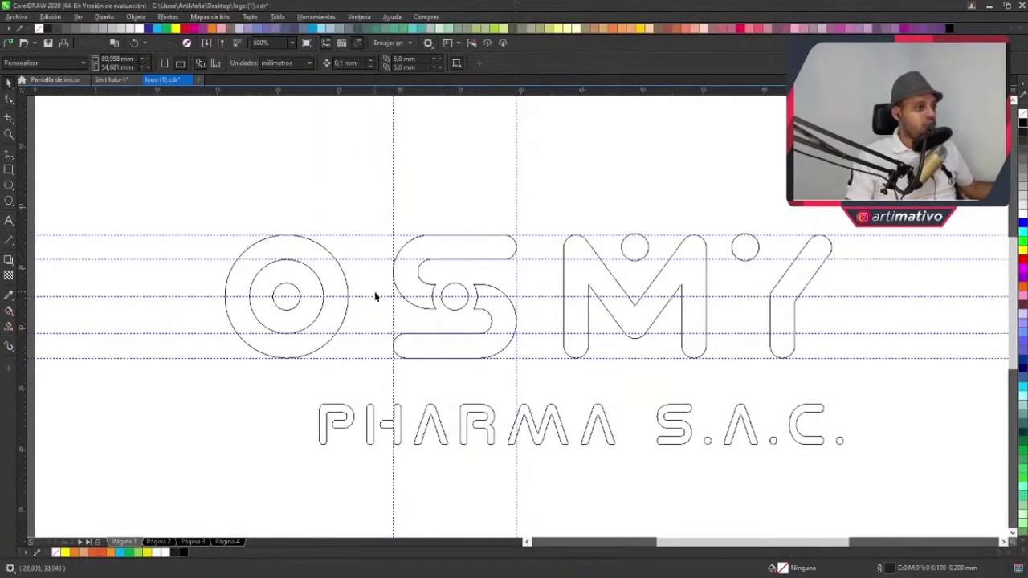
- Draw a spacer rectangle about 3.7 mm wide and 2.1 mm high spanning the gap between the O and the S
scroll(375, 296, up, 2)
click(11, 172)
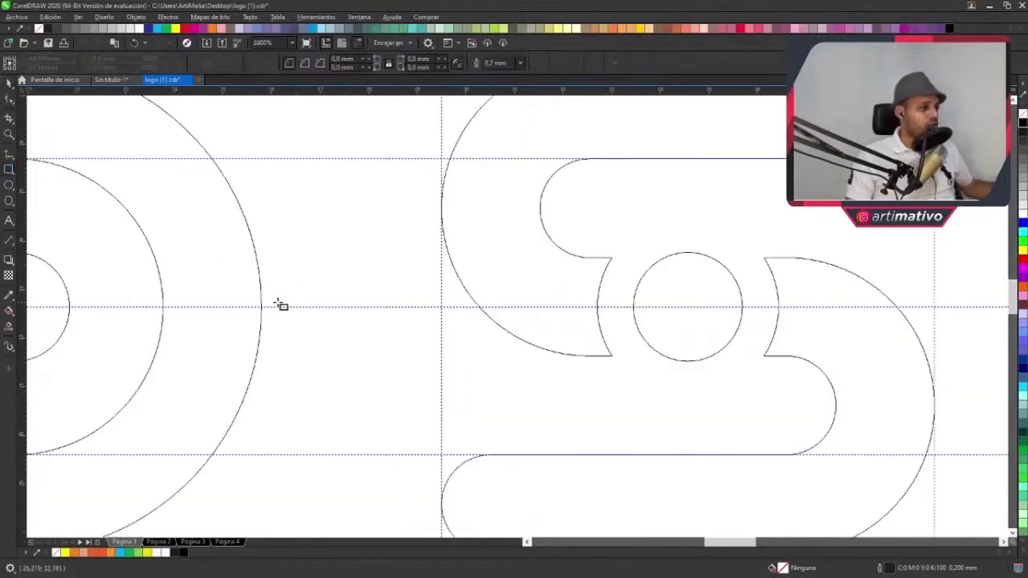
drag(261, 306, 444, 204)
scroll(444, 205, down, 1)
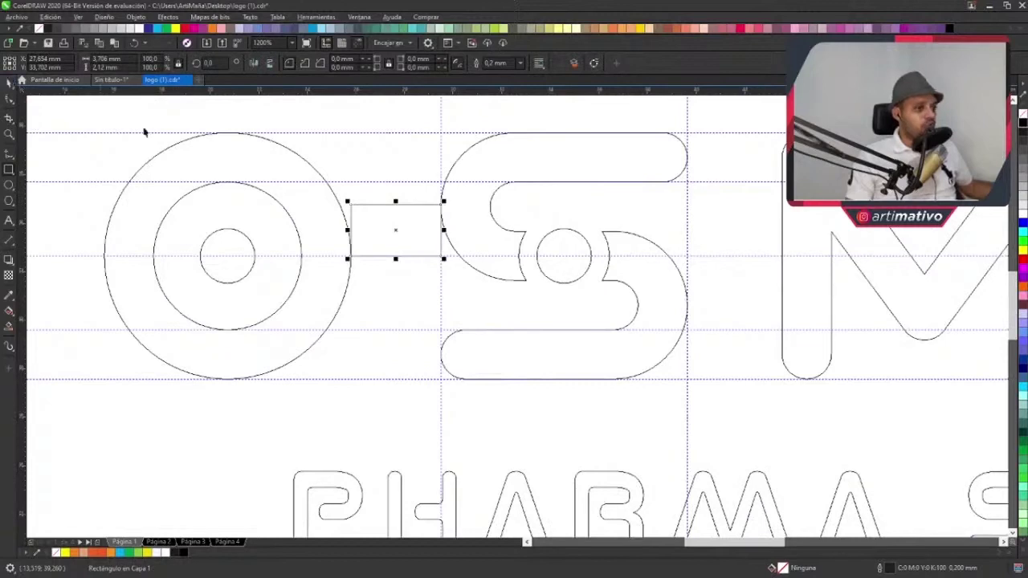
- Copy the spacer rectangle to the S's outer edge and move the M with its circle up against the copy's other side
drag(356, 230, 702, 298)
scroll(702, 298, right, 3)
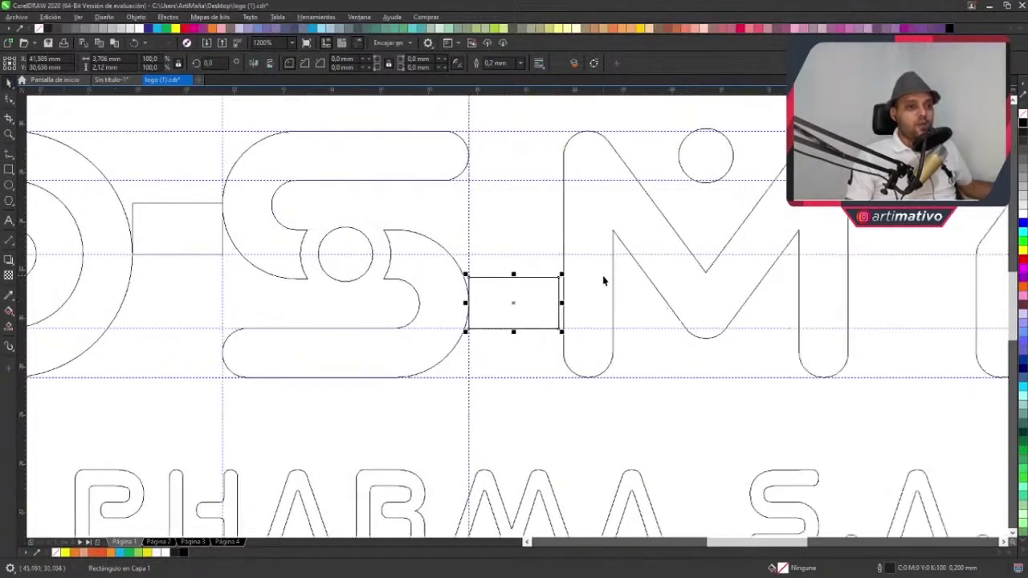
click(666, 236)
scroll(580, 310, up, 1)
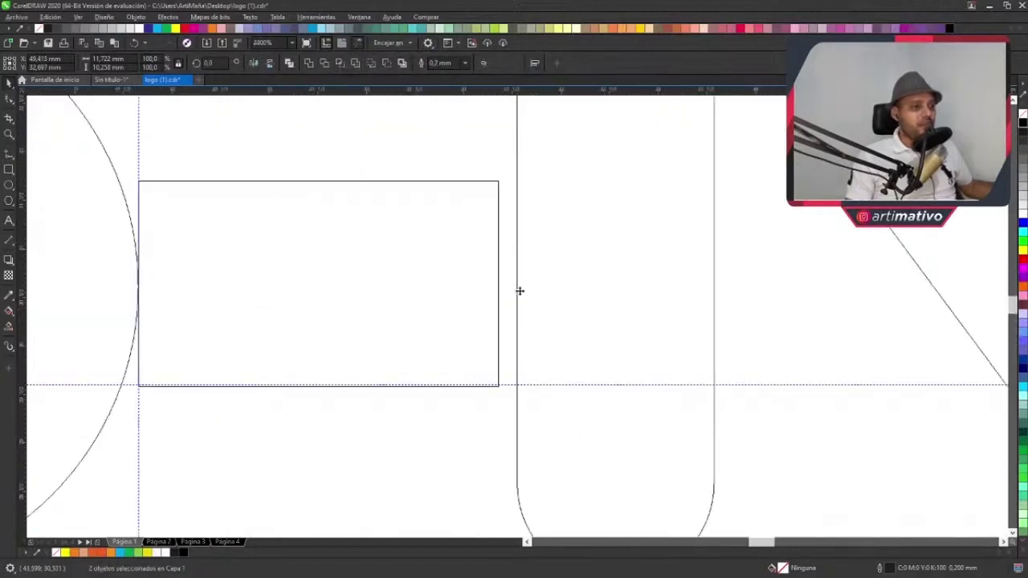
drag(520, 291, 500, 294)
- Move the spacer from the S–M gap to the M's far edge and shift the Y with its circle until the circle touches it
scroll(578, 284, down, 4)
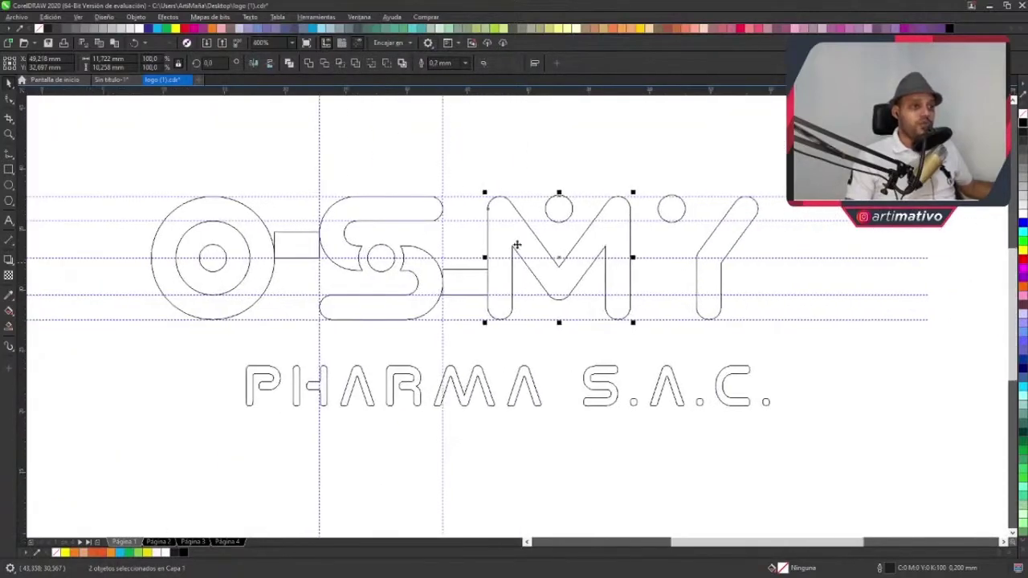
scroll(608, 223, up, 2)
click(249, 337)
drag(248, 338, 490, 200)
scroll(624, 201, up, 4)
scroll(727, 180, down, 4)
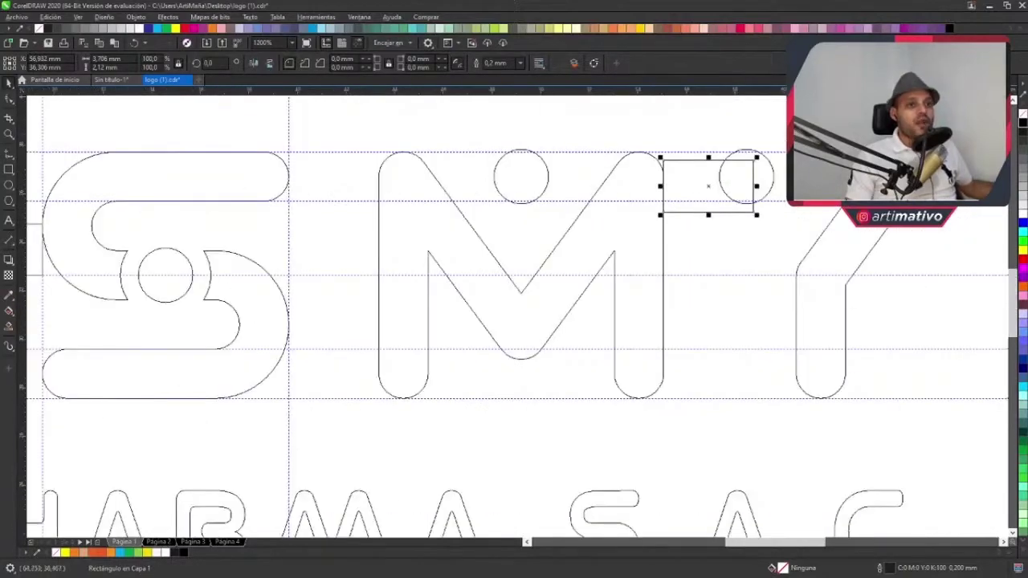
shift+click(773, 179)
scroll(592, 241, up, 4)
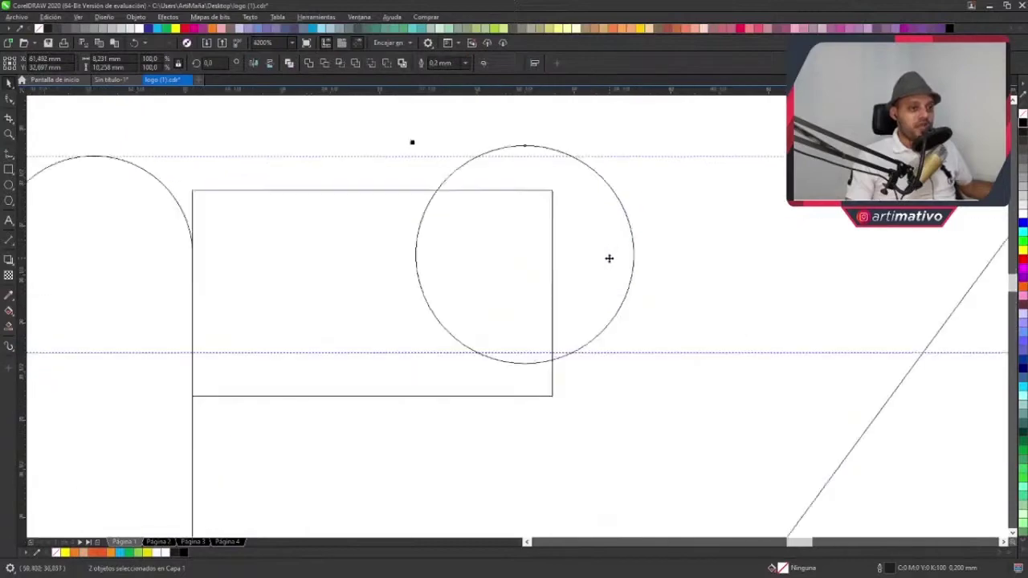
drag(416, 260, 553, 268)
- Delete the spacer rectangles beside the M and between the O and the S
click(498, 306)
scroll(498, 306, down, 4)
key(Delete)
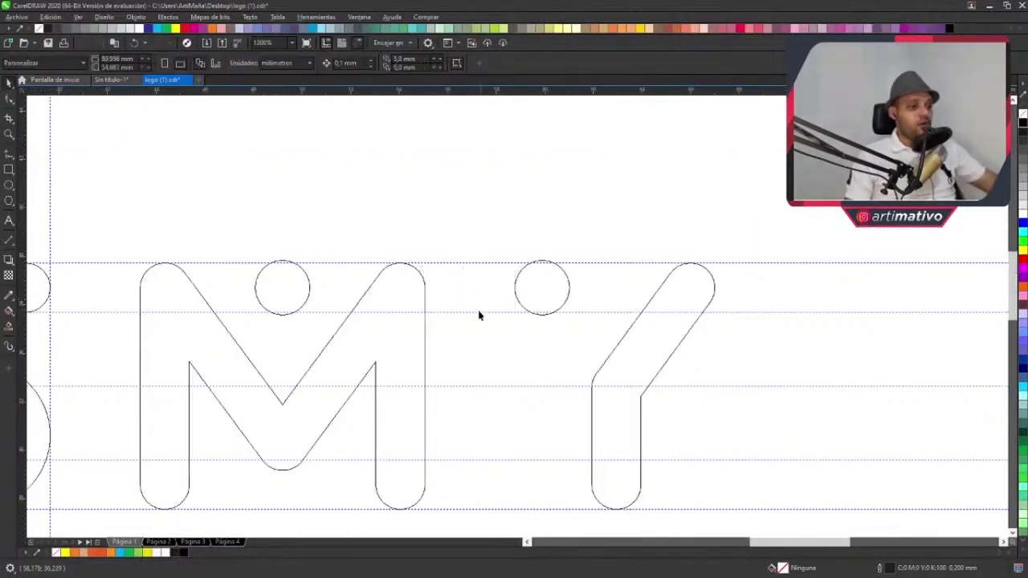
drag(477, 313, 702, 258)
scroll(702, 258, down, 2)
click(330, 280)
key(Delete)
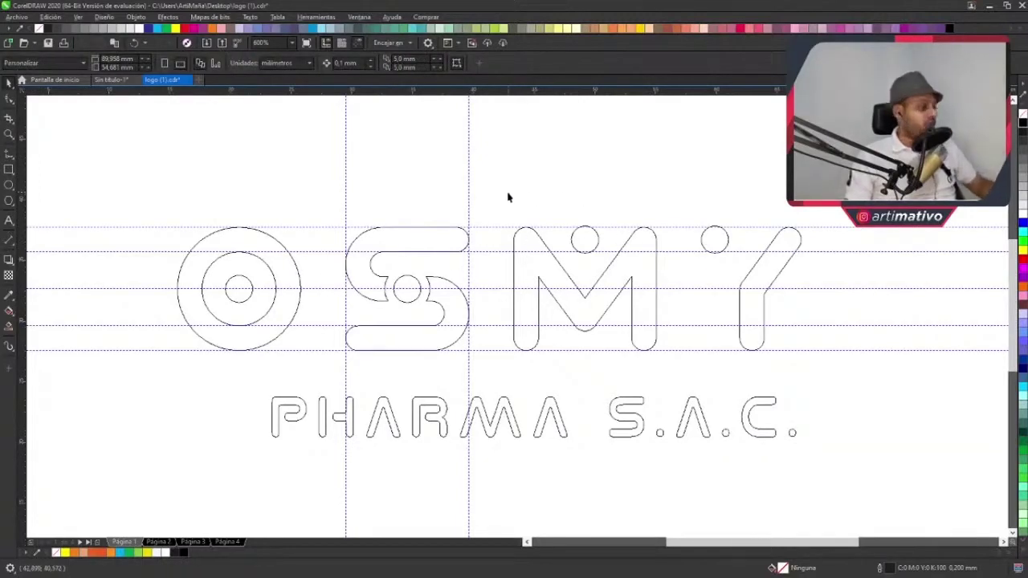
- Select all the guidelines and delete them
right_click(508, 197)
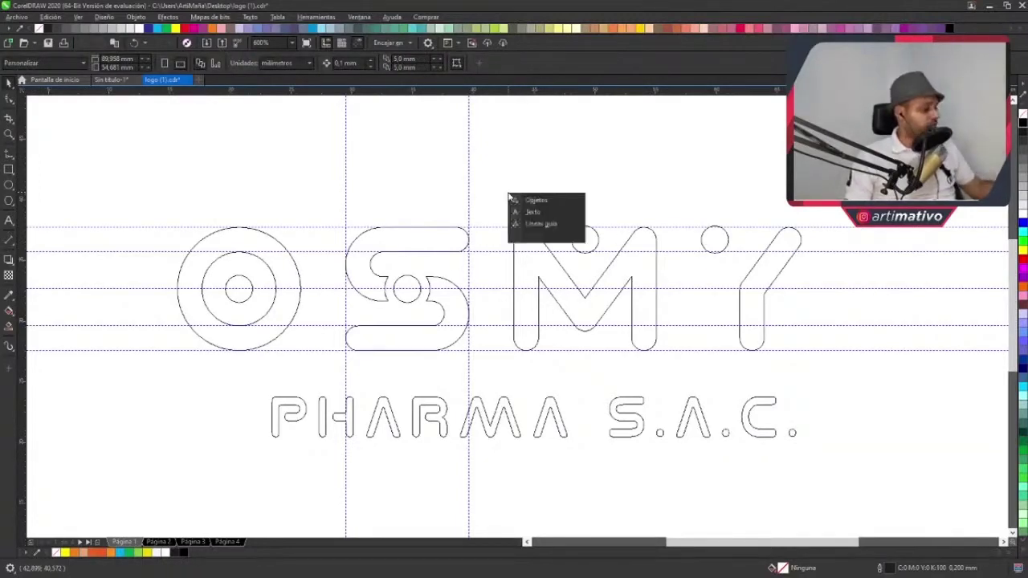
click(539, 224)
scroll(604, 211, right, 1)
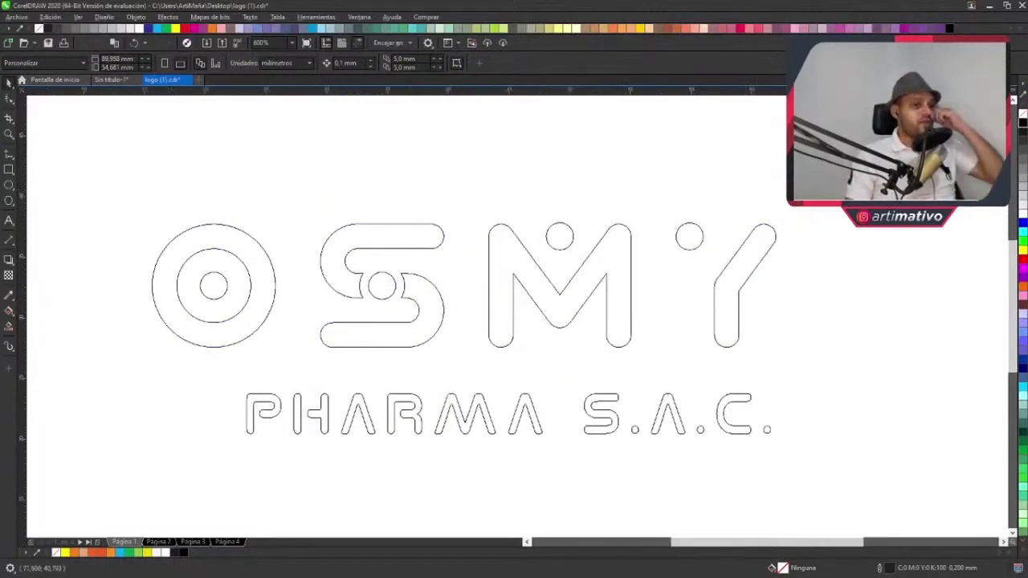
- Nudge the Y and its circle together 0.6 mm closer to the M
drag(836, 177, 621, 367)
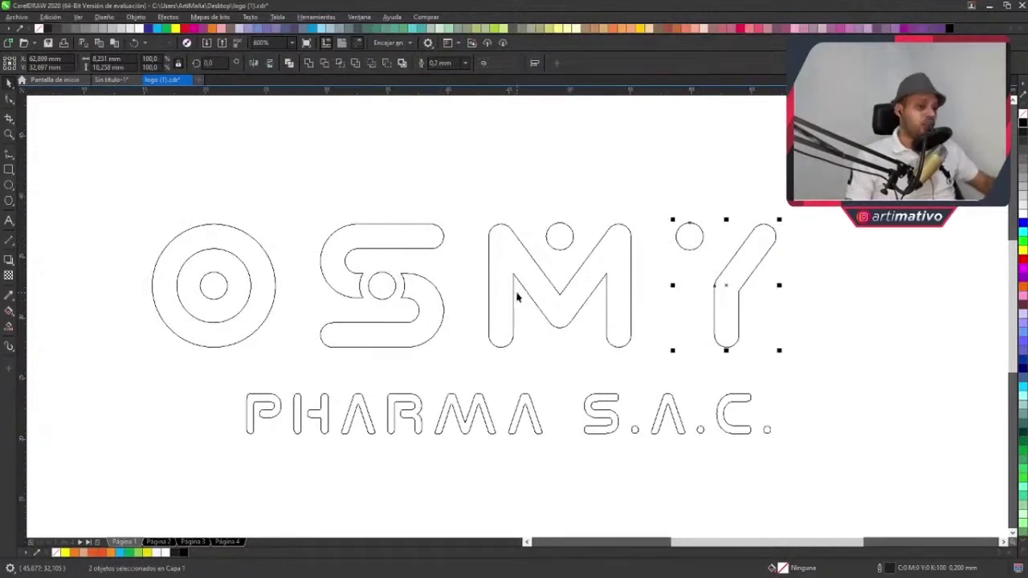
key(Left)
key(Left)
key(Left)
key(Left)
key(Left)
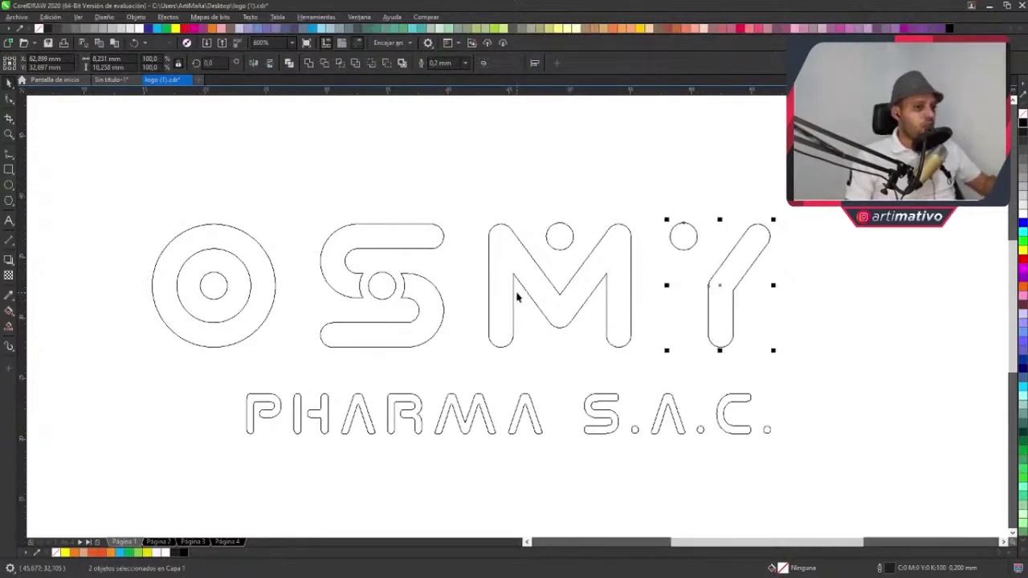
key(Left)
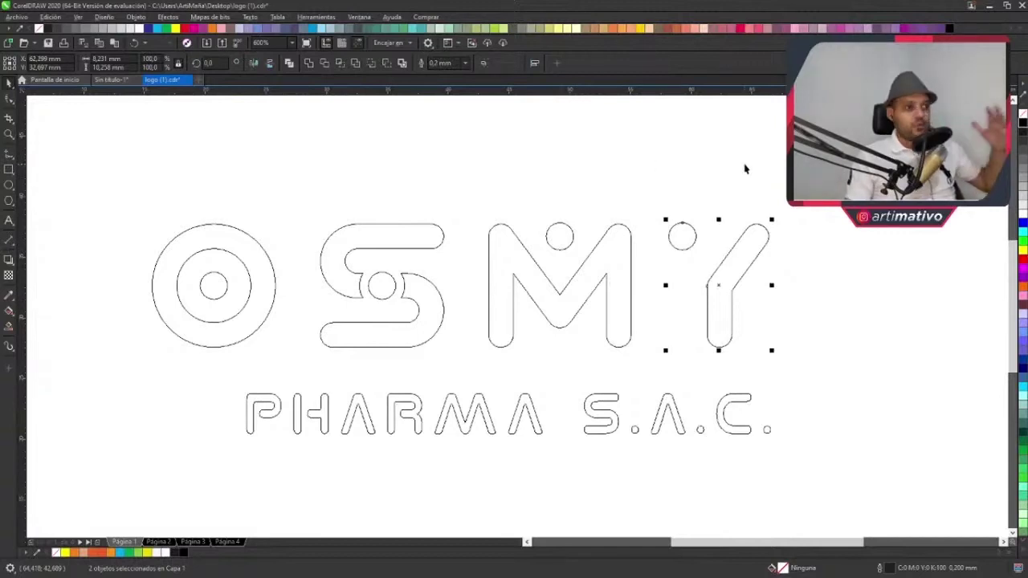
key(Escape)
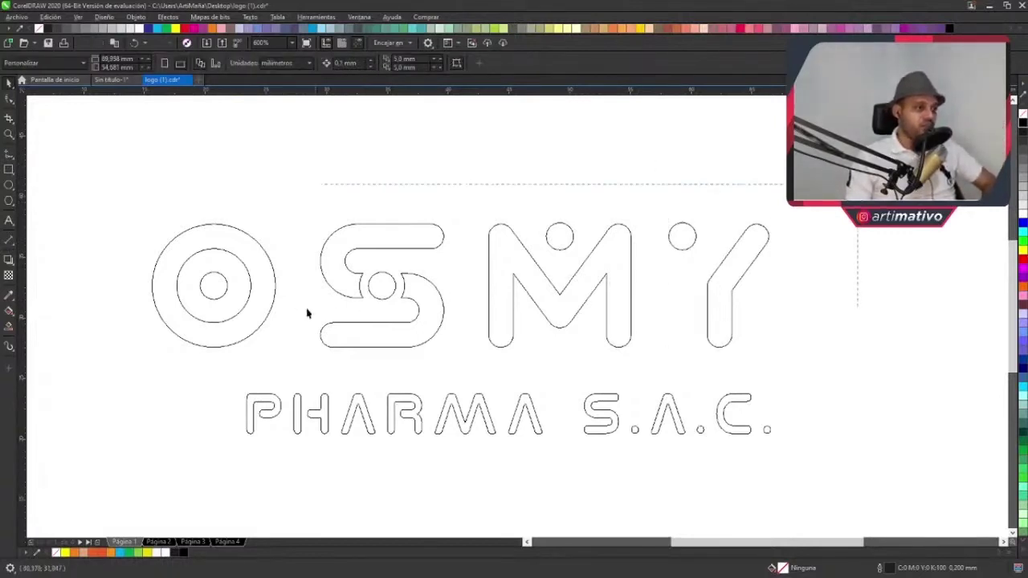
- Select all the OSMY letter shapes and combine them into a single object
drag(307, 313, 127, 365)
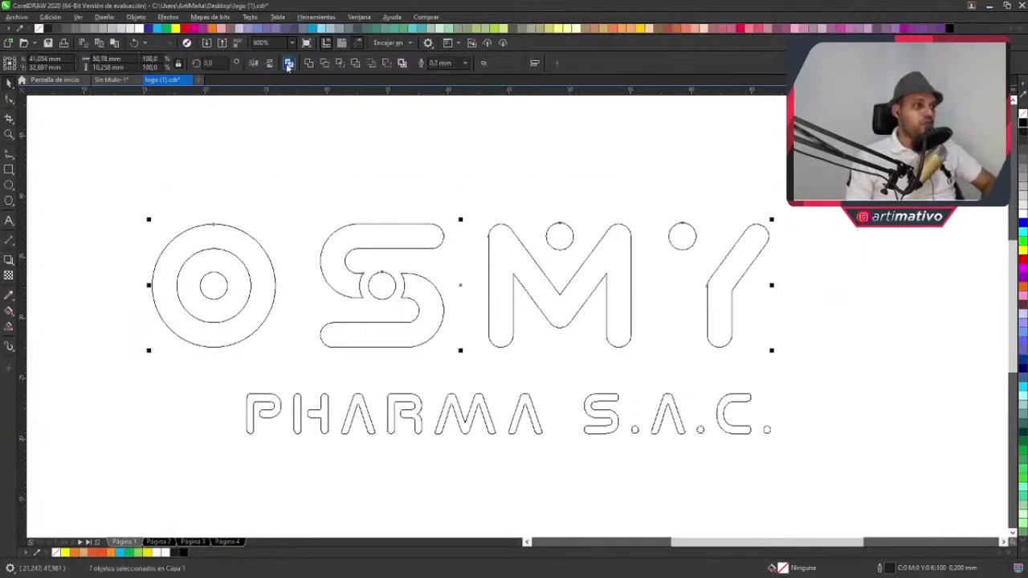
click(645, 178)
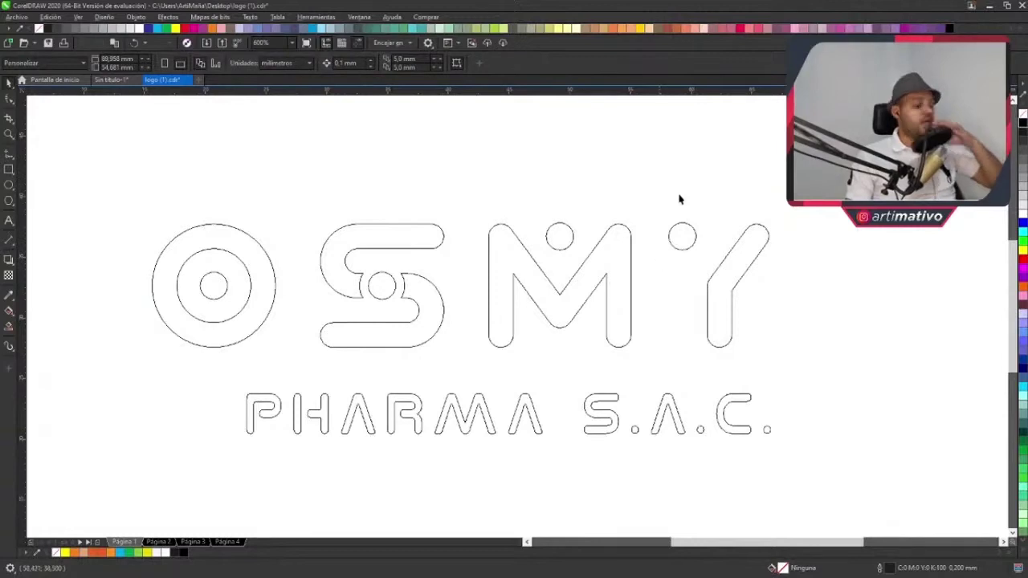
- Switch the drawing display from wireframe back to the view that shows fills and outlines
click(753, 217)
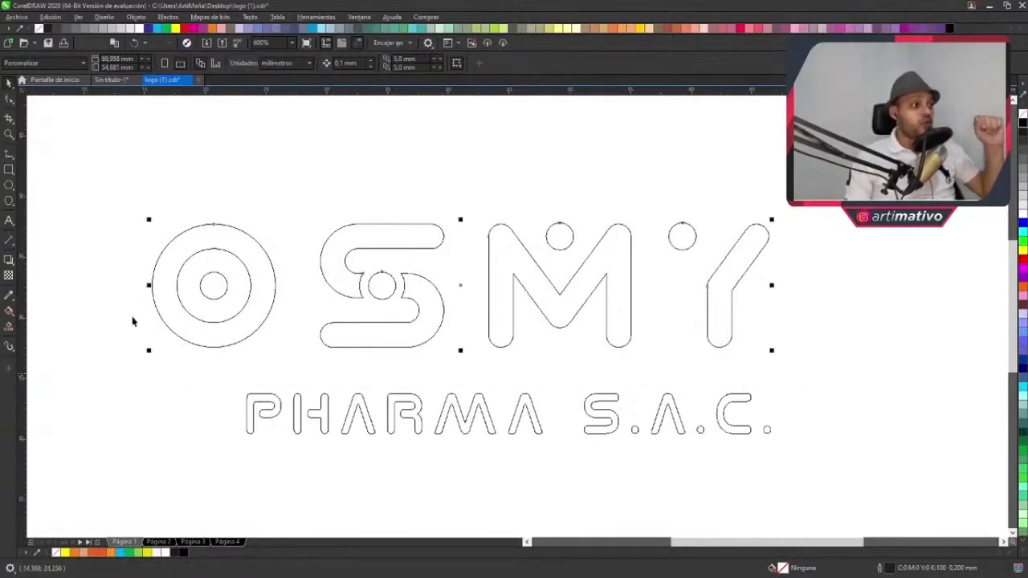
click(77, 17)
click(107, 51)
click(512, 259)
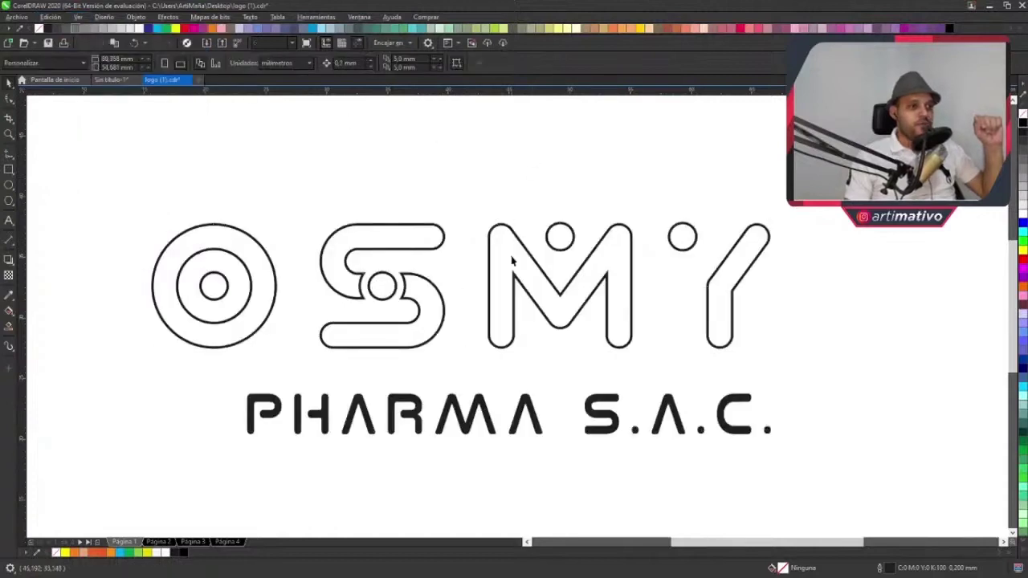
- Fill the rebuilt OSMY letters with grey #999999 and remove their outline
click(513, 259)
click(1023, 177)
right_click(1023, 114)
click(785, 296)
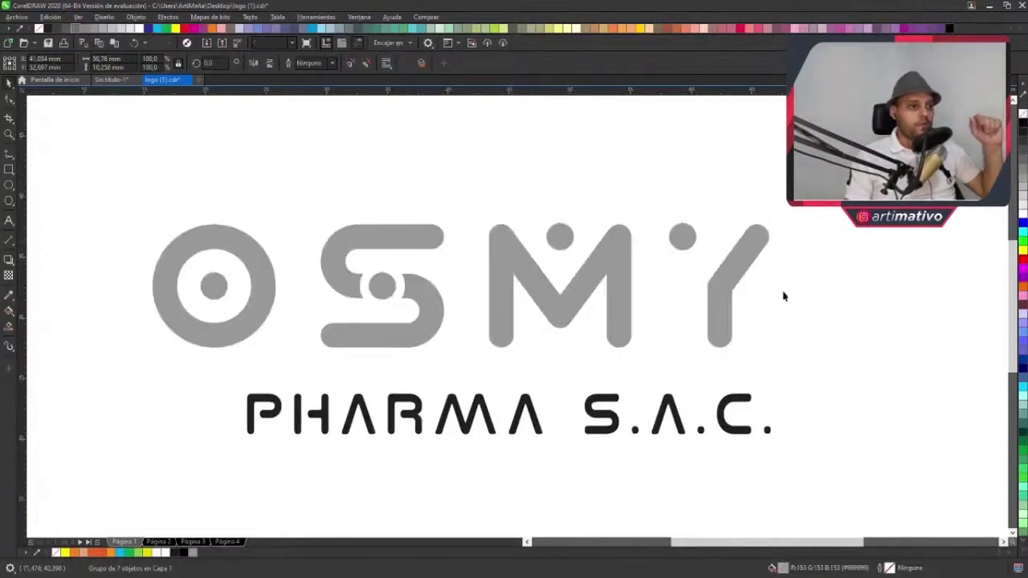
- Delete the rectangular frames around the four original OSMY letters above the page
scroll(785, 297, down, 3)
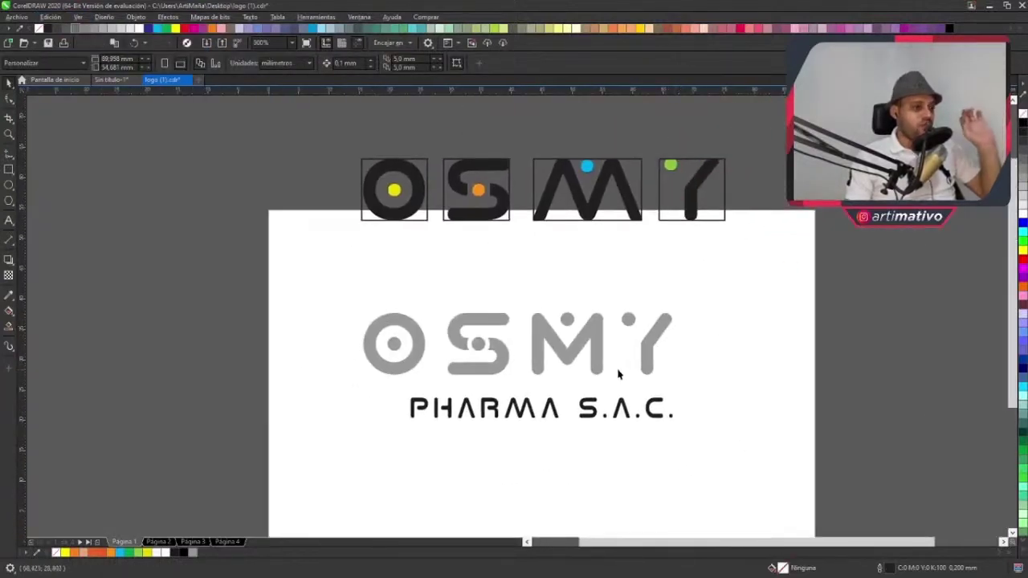
scroll(566, 362, up, 2)
scroll(565, 363, down, 2)
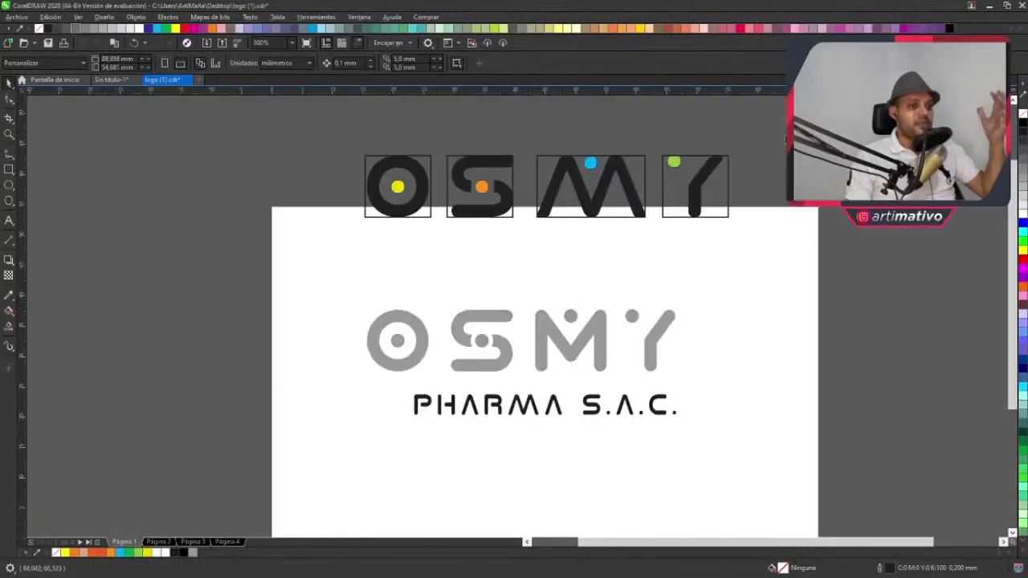
click(426, 156)
key(Delete)
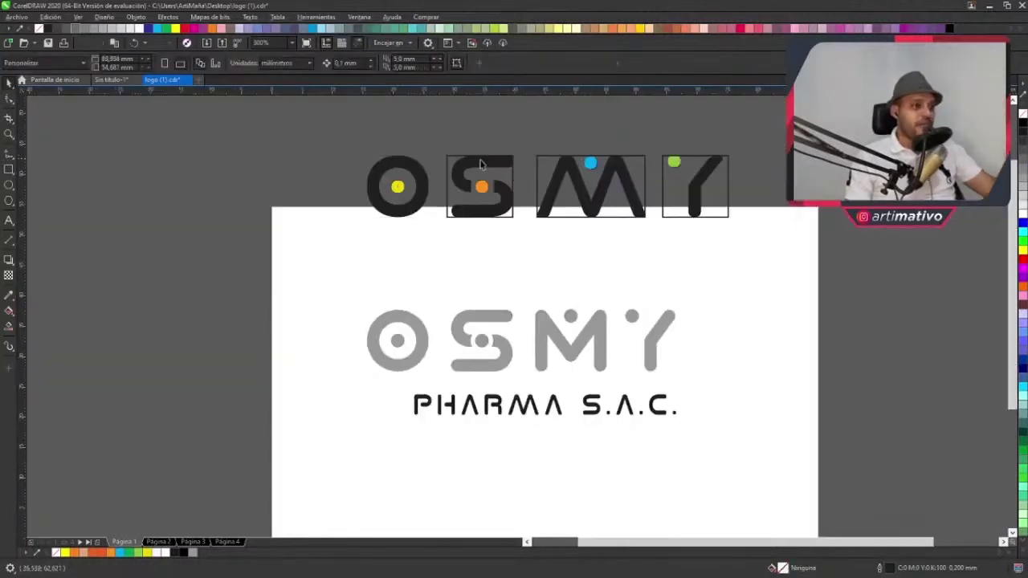
click(480, 165)
key(Delete)
click(592, 174)
key(Delete)
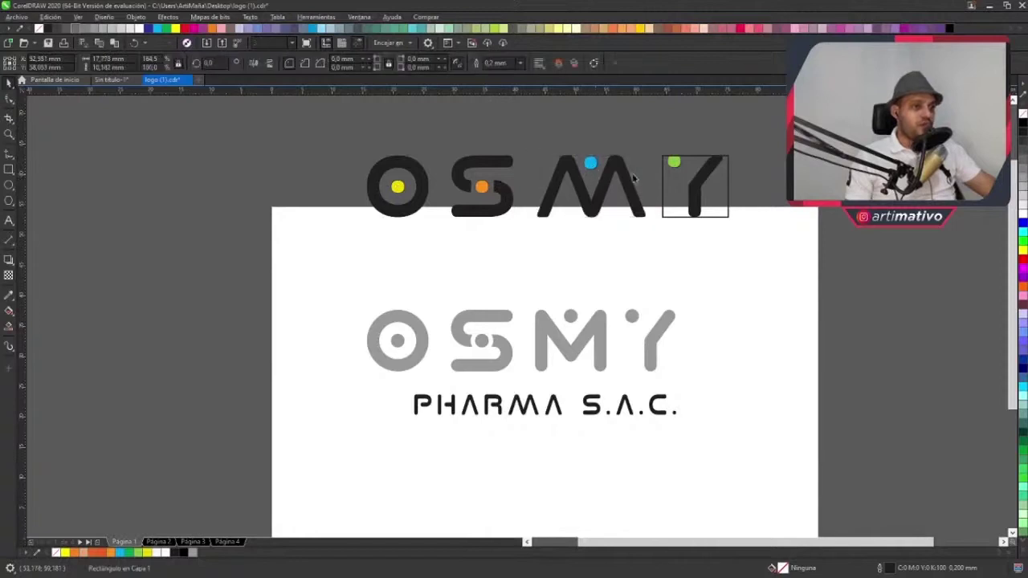
click(673, 165)
key(Delete)
- Move all the original OSMY letters and their coloured dots down onto the page, just above the grey rebuilt letters
click(404, 206)
drag(404, 206, 408, 279)
scroll(518, 327, up, 2)
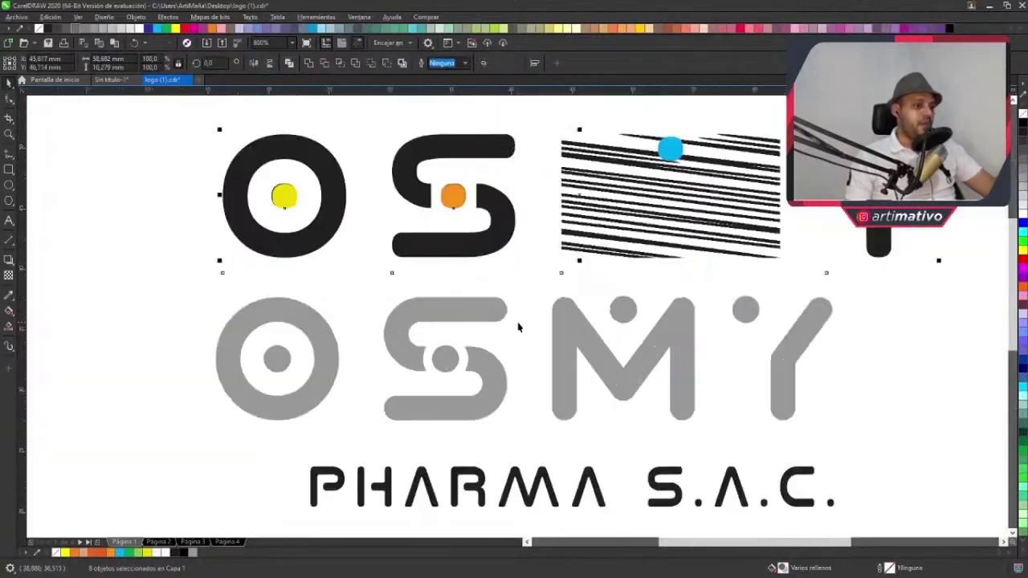
scroll(518, 332, down, 2)
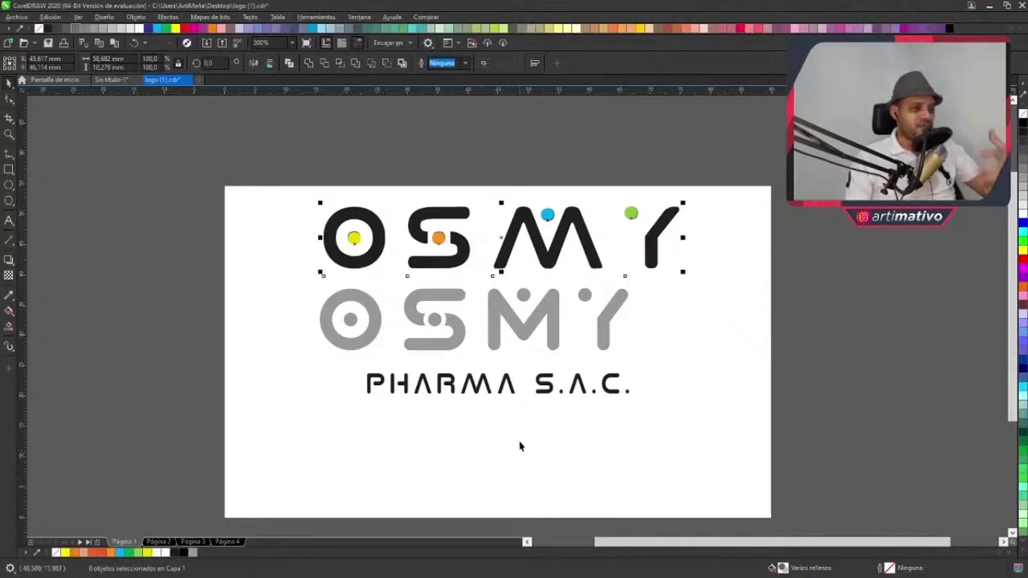
- Compare the letter shapes, dots and spacing of the original OSMY with the light grey rebuilt version
click(698, 289)
drag(788, 129, 269, 275)
scroll(482, 302, up, 2)
scroll(554, 297, down, 2)
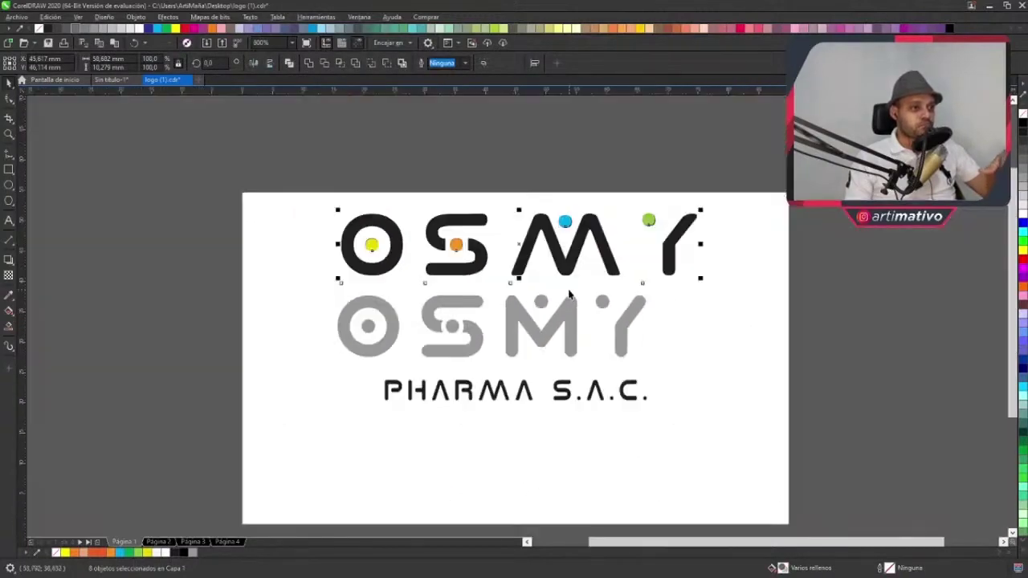
scroll(513, 257, up, 2)
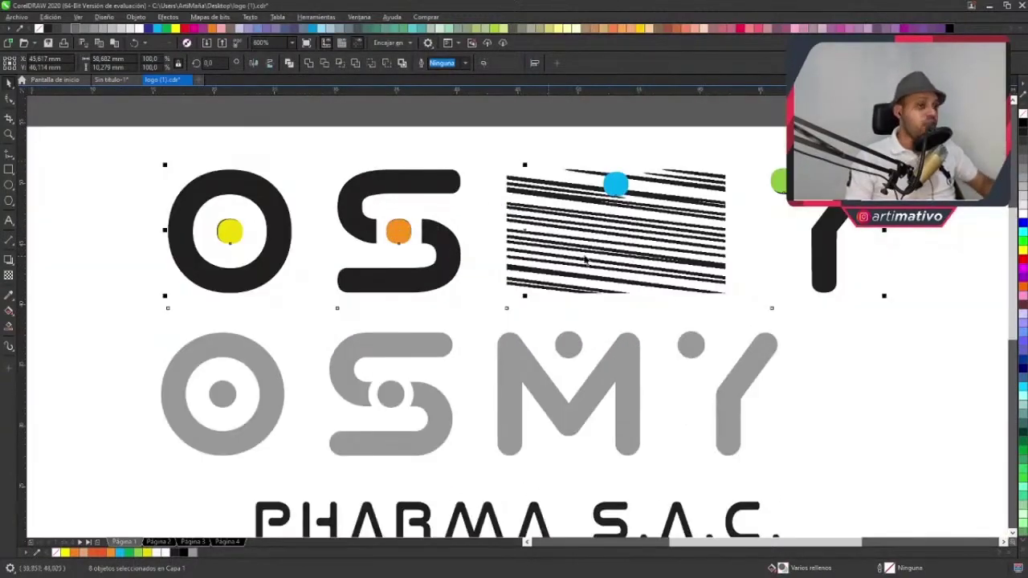
click(637, 157)
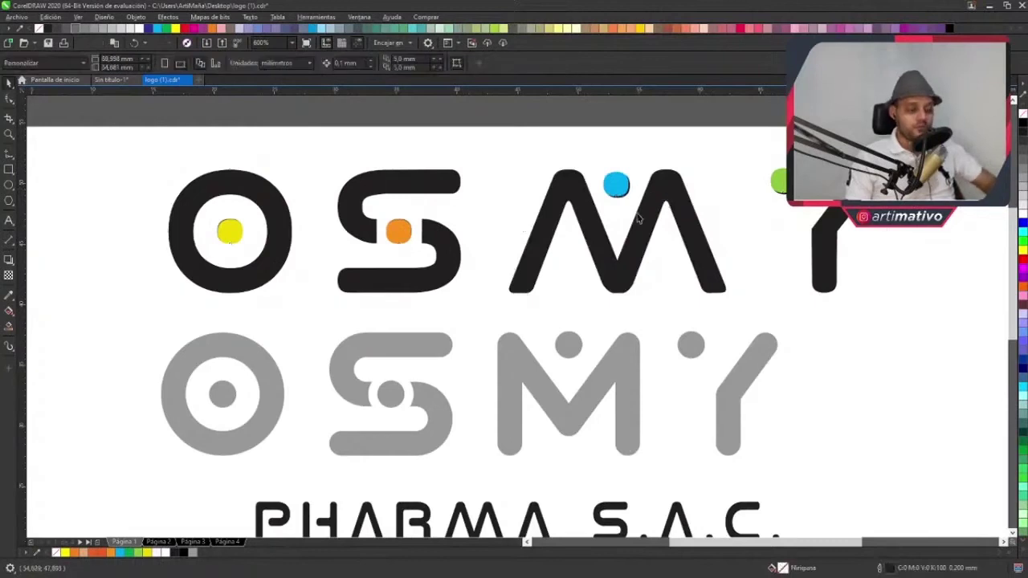
scroll(760, 201, right, 1)
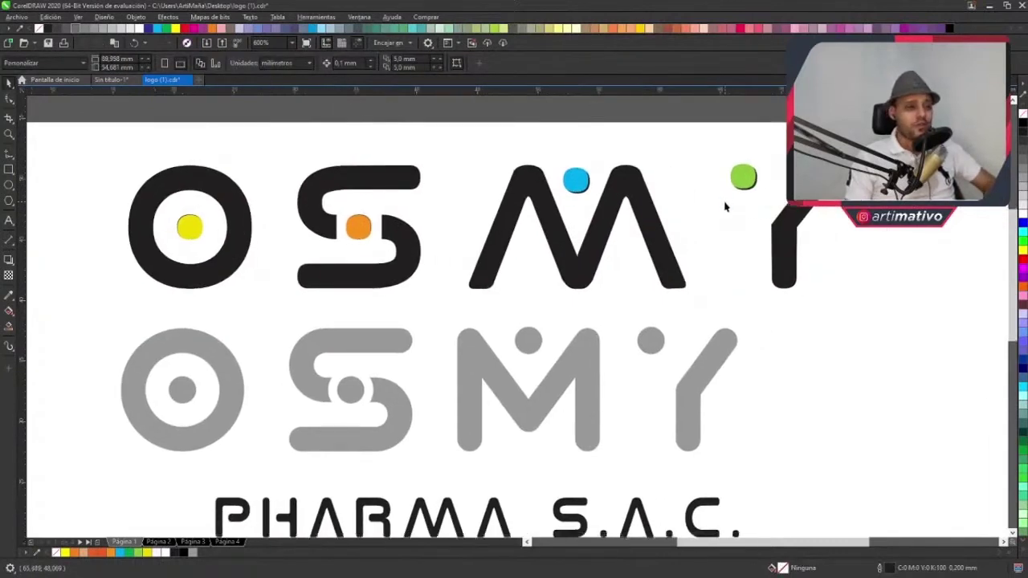
scroll(562, 241, down, 1)
scroll(442, 265, up, 2)
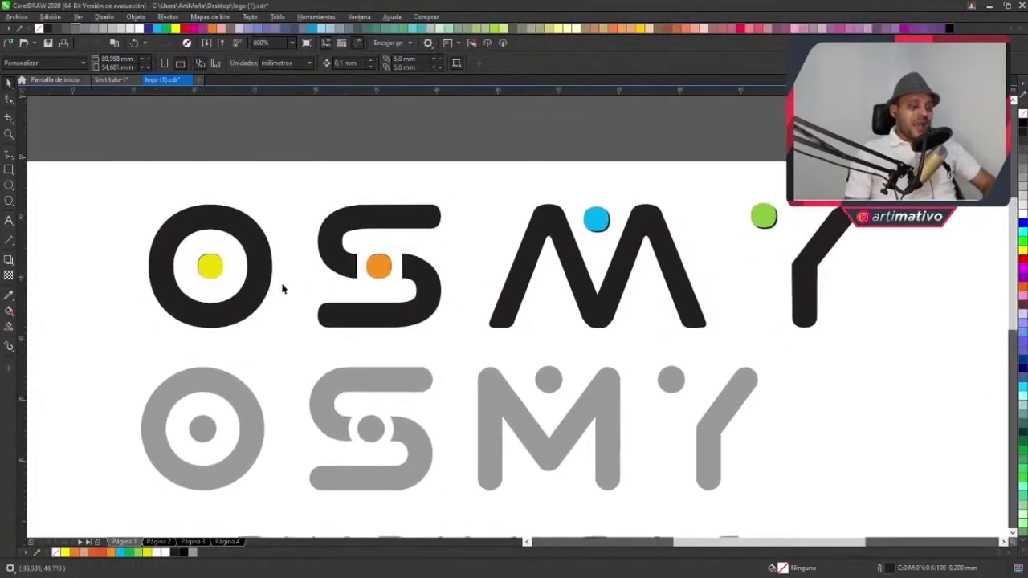
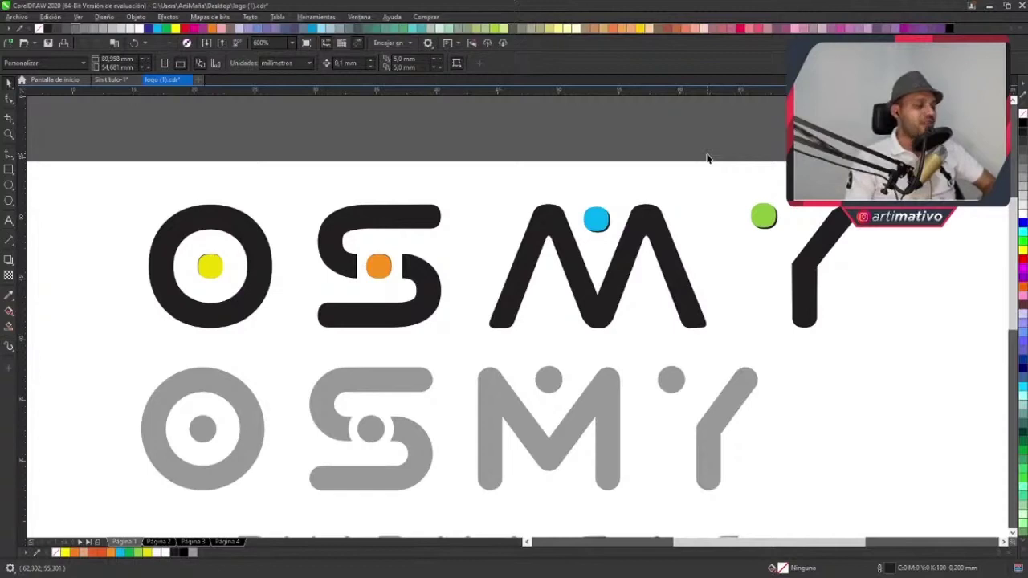
- Change the fill of the rebuilt OSMY letters to the darker grey #666666
scroll(457, 271, down, 3)
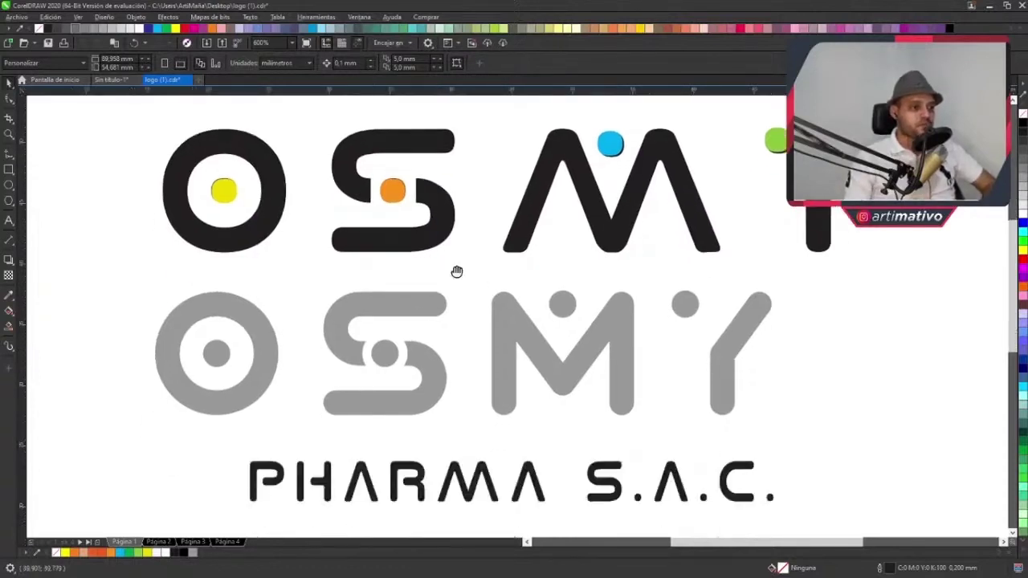
click(486, 319)
scroll(499, 317, up, 2)
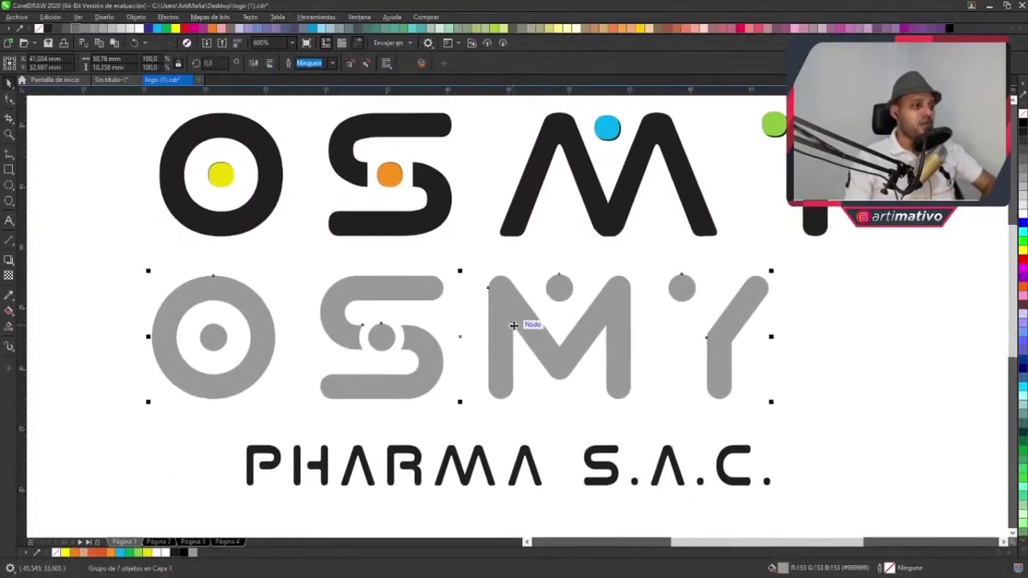
scroll(470, 322, up, 1)
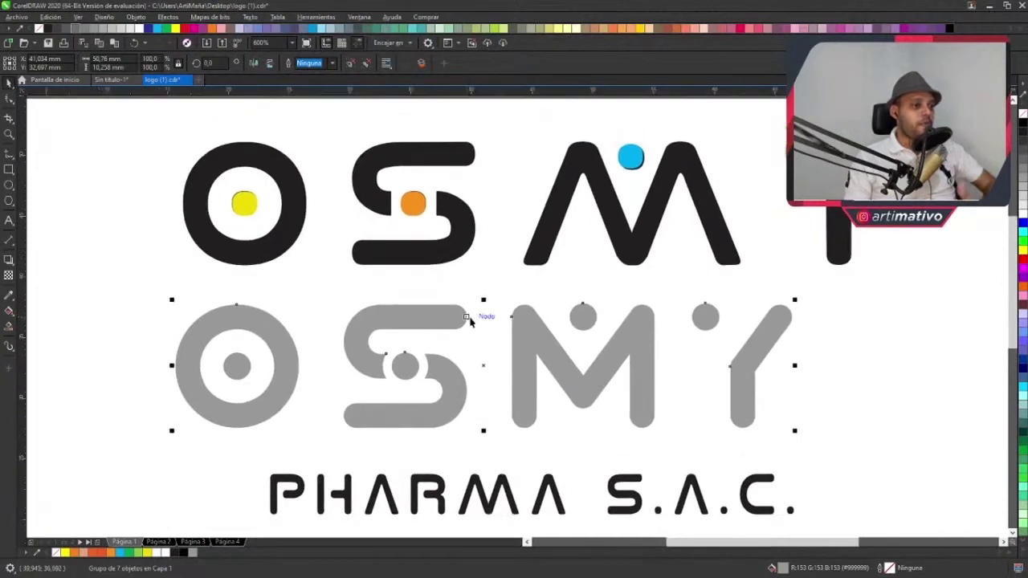
click(425, 298)
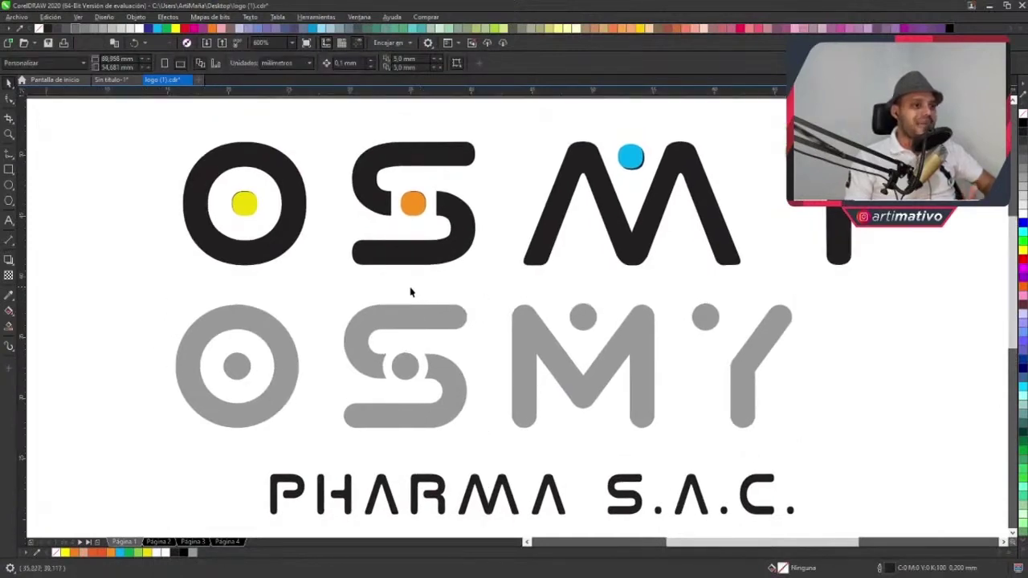
click(422, 330)
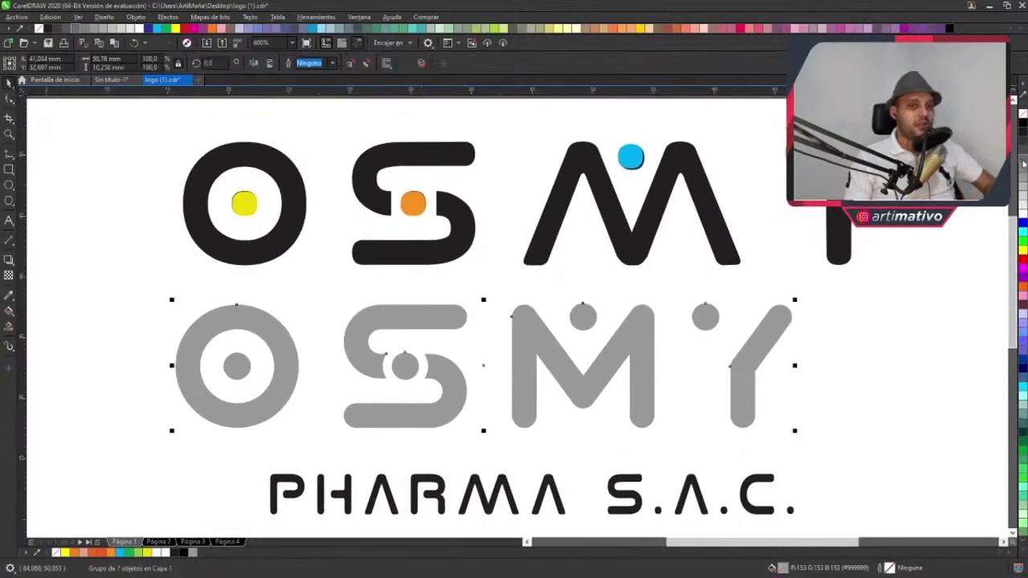
click(1022, 160)
click(839, 320)
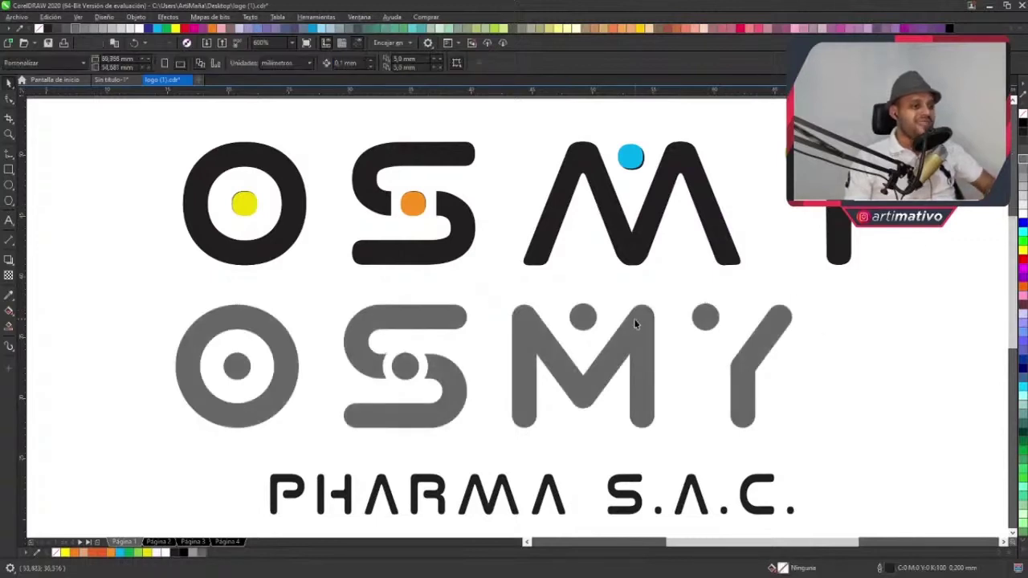
- Examine the dark grey rebuilt OSMY letters against the original letters above and the PHARMA S.A.C. line below
scroll(638, 326, down, 2)
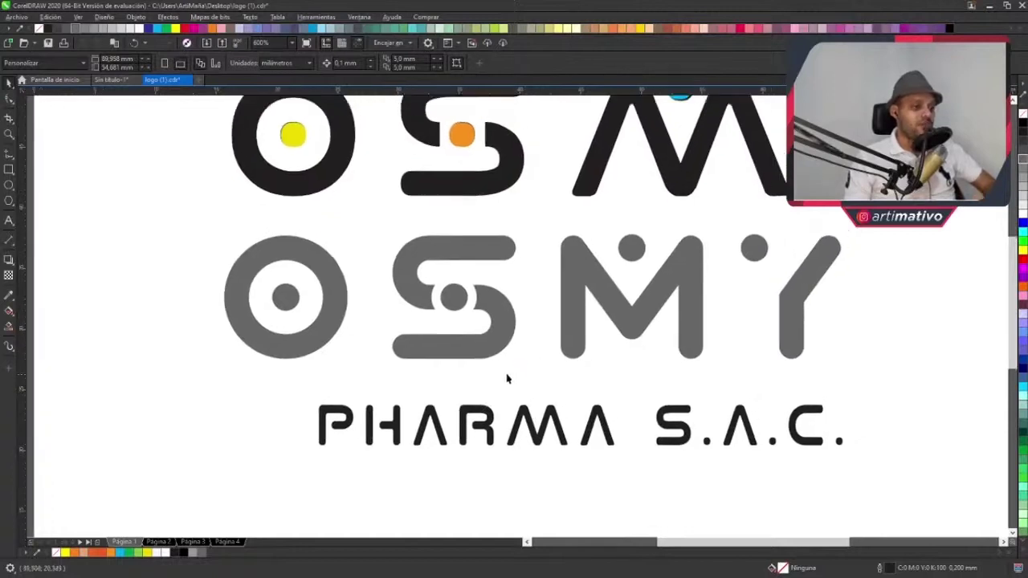
click(591, 331)
scroll(592, 330, up, 1)
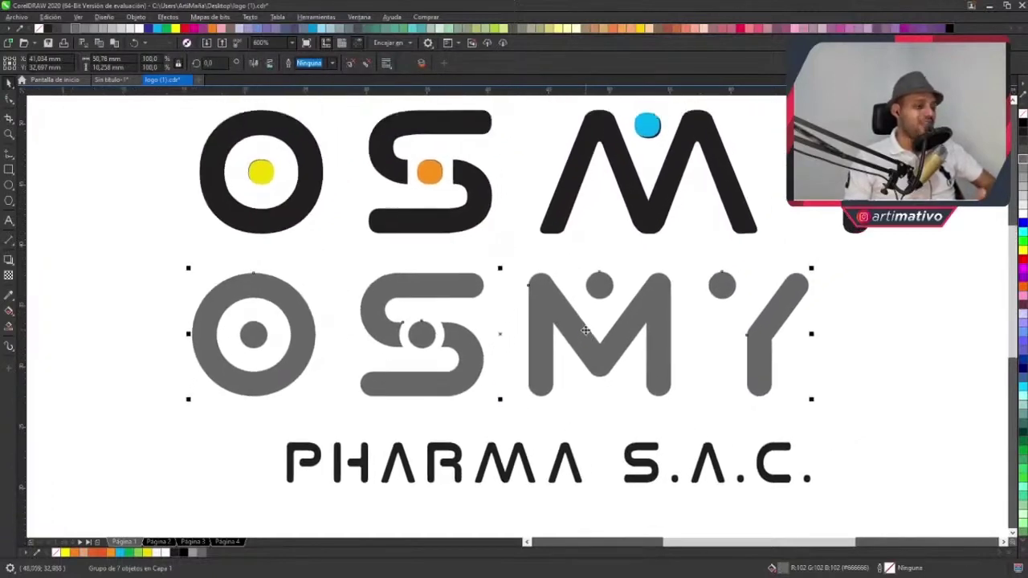
scroll(570, 343, up, 2)
scroll(529, 303, up, 4)
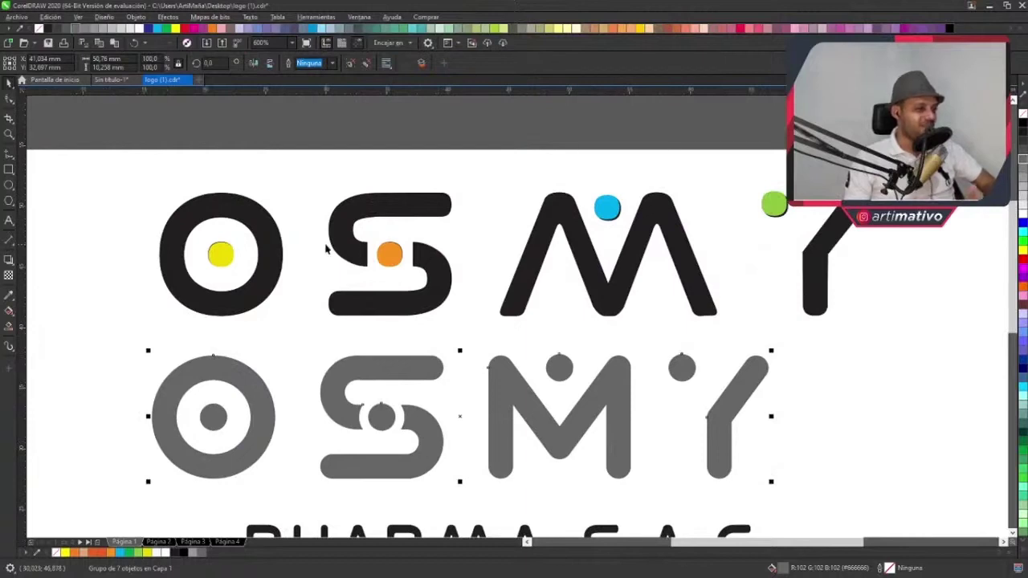
click(379, 331)
drag(379, 330, 477, 280)
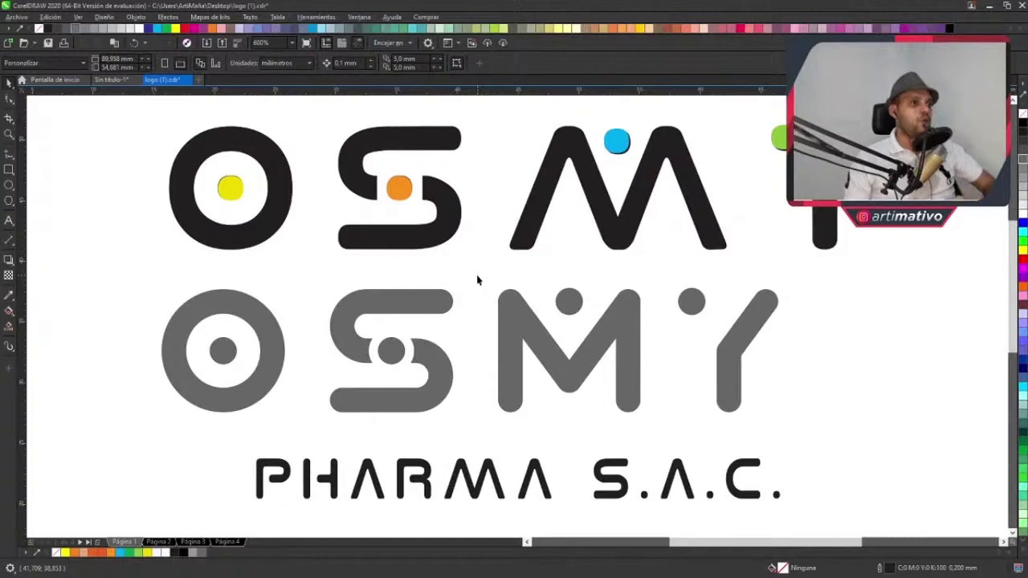
click(602, 354)
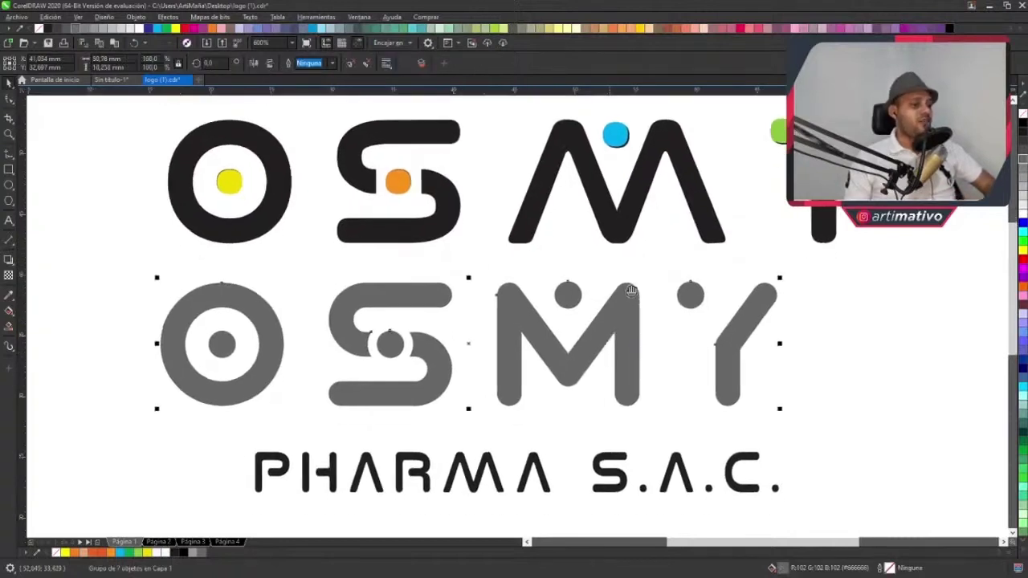
scroll(868, 356, down, 1)
- Copy the PHARMA S.A.C. artistic text from page 2 and paste it onto page 1
drag(868, 356, 205, 467)
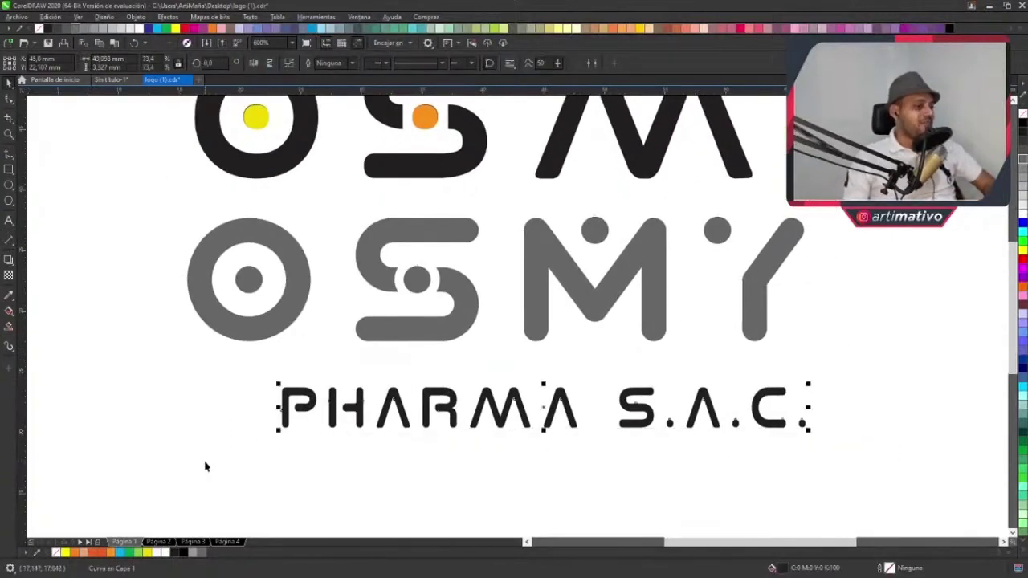
scroll(218, 457, down, 2)
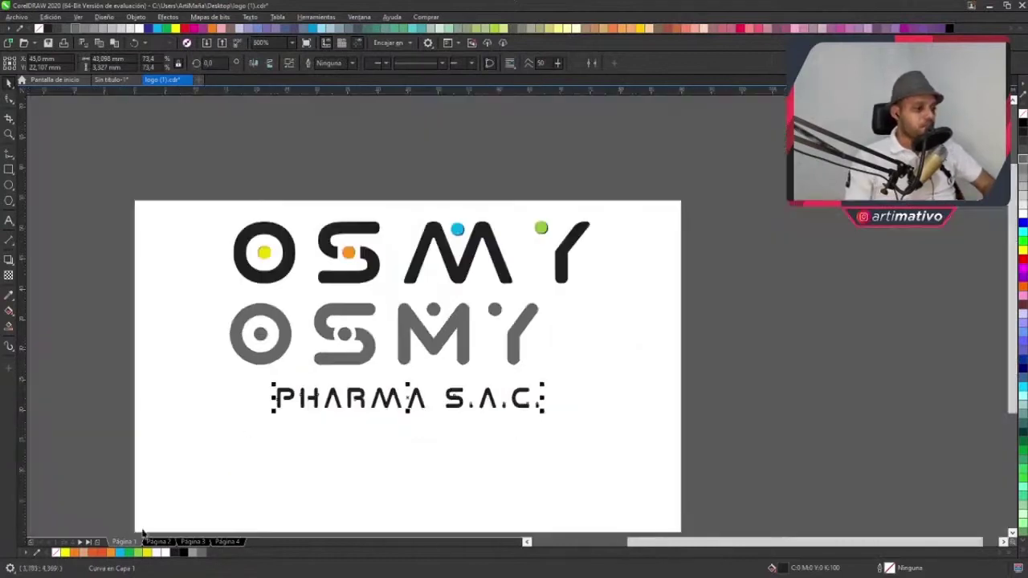
click(157, 542)
click(419, 413)
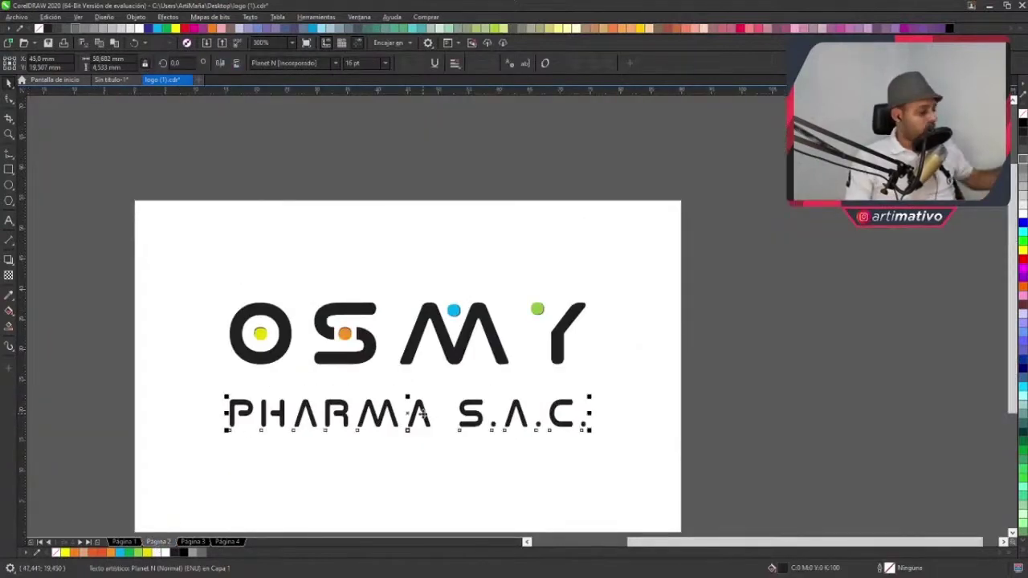
click(123, 542)
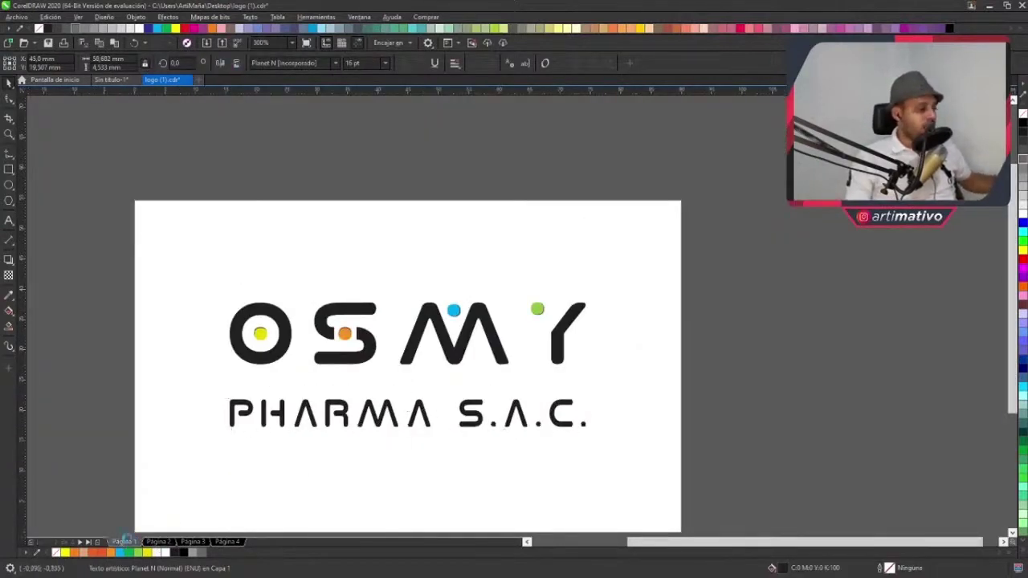
key(ctrl+v)
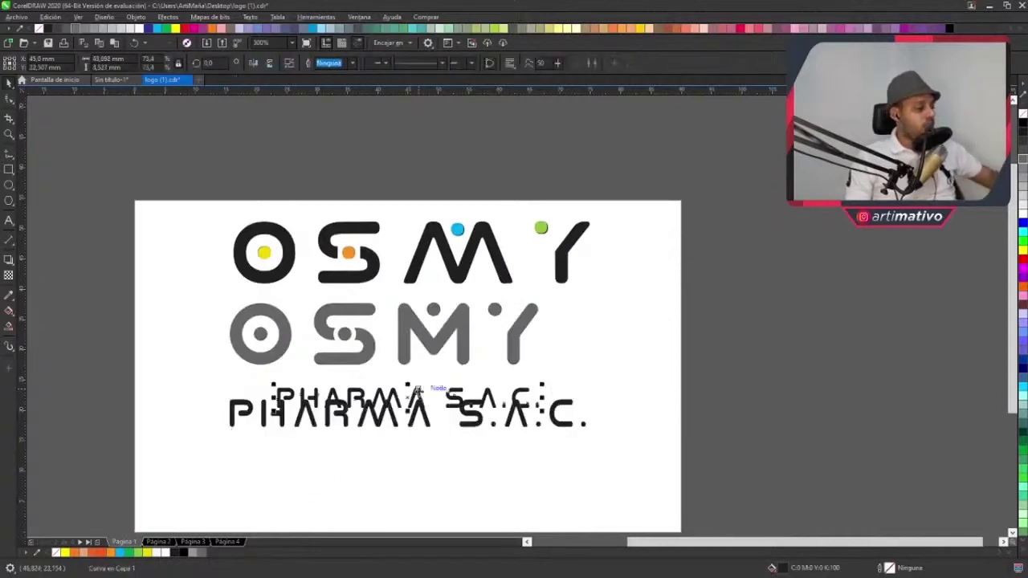
- Delete the old, smaller PHARMA S.A.C. curve on page 1 and select the pasted text
click(421, 410)
scroll(421, 410, up, 3)
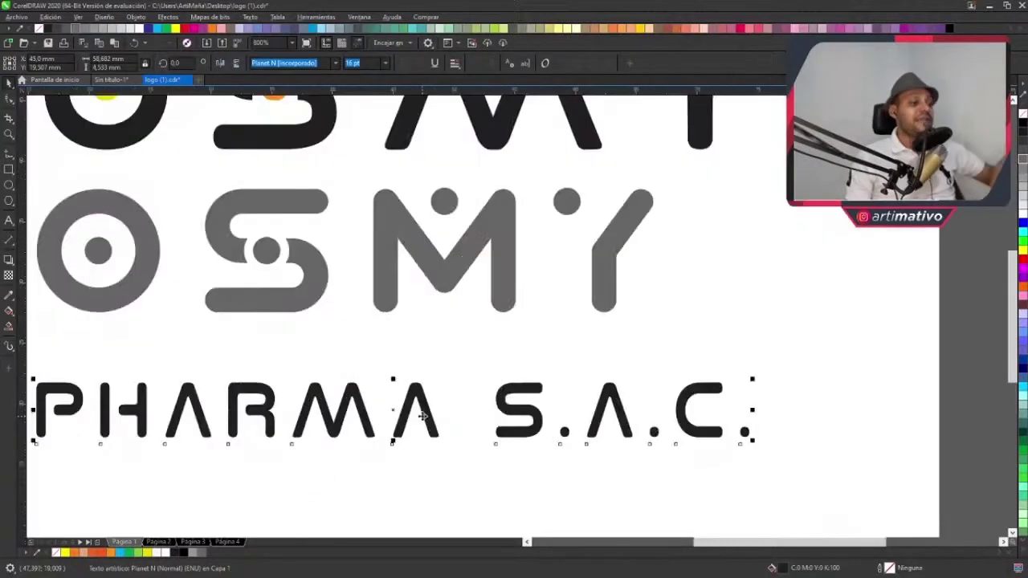
scroll(501, 384, up, 1)
scroll(453, 442, down, 1)
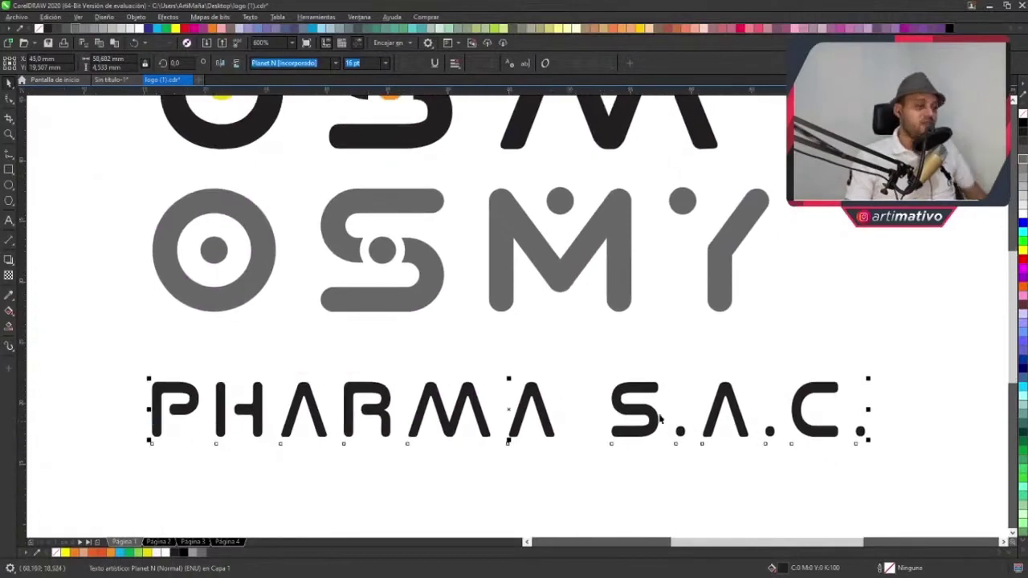
drag(467, 365, 425, 376)
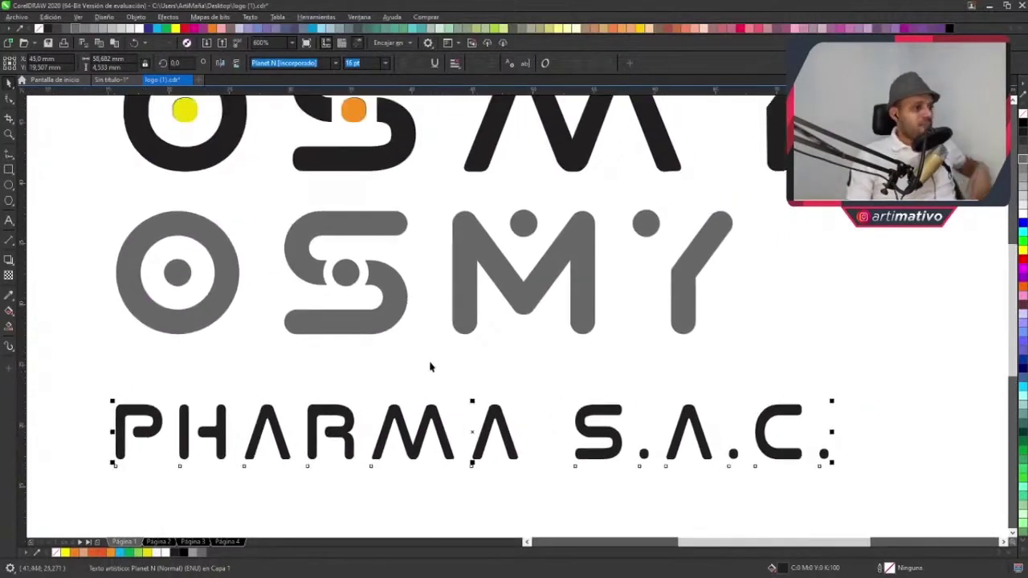
scroll(560, 279, up, 3)
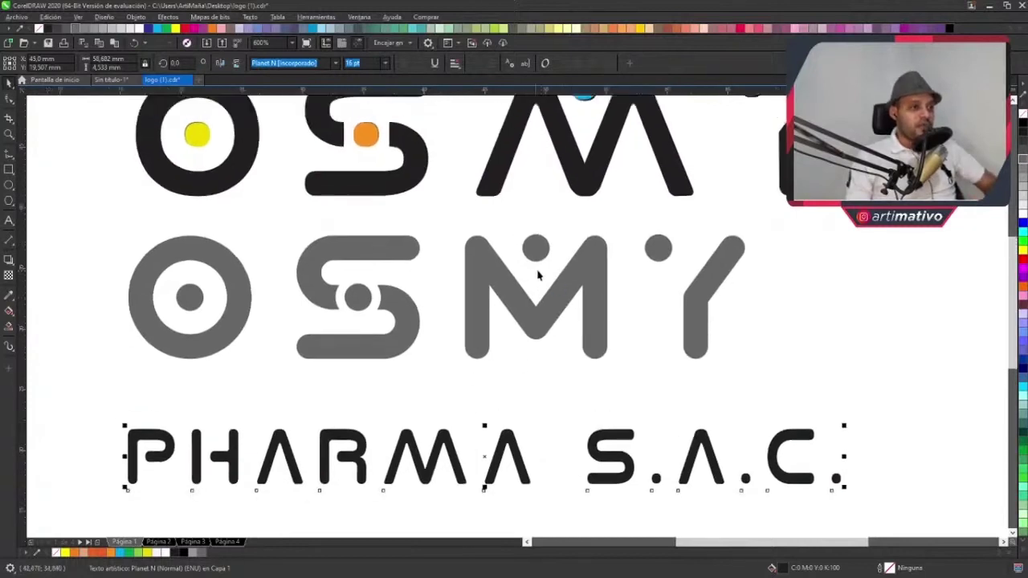
- Move the original coloured OSMY letters off the page, above its upper edge, leaving only the grey letters and PHARMA S.A.C
key(ctrl+a)
scroll(568, 277, down, 2)
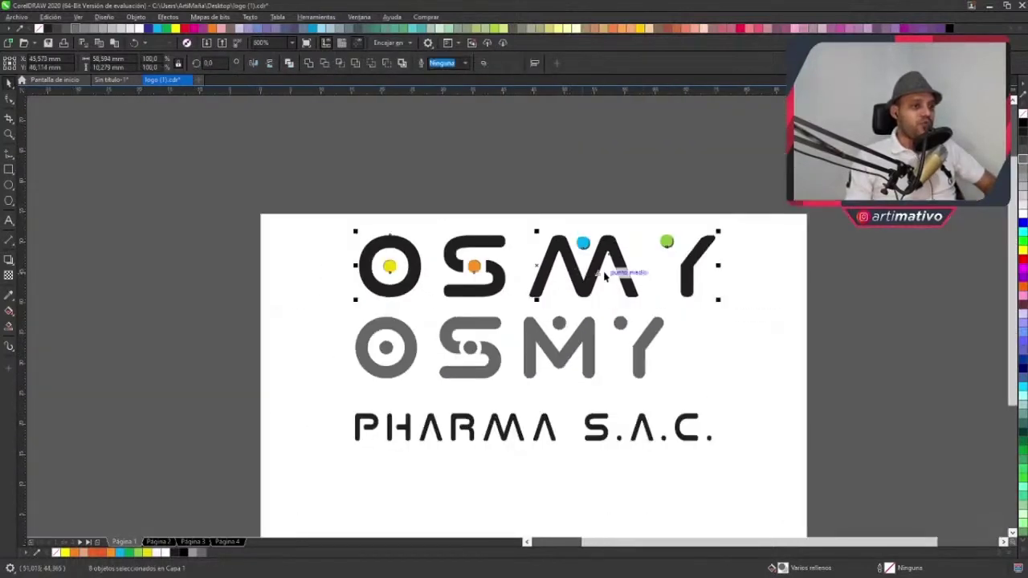
drag(630, 288, 601, 154)
click(362, 319)
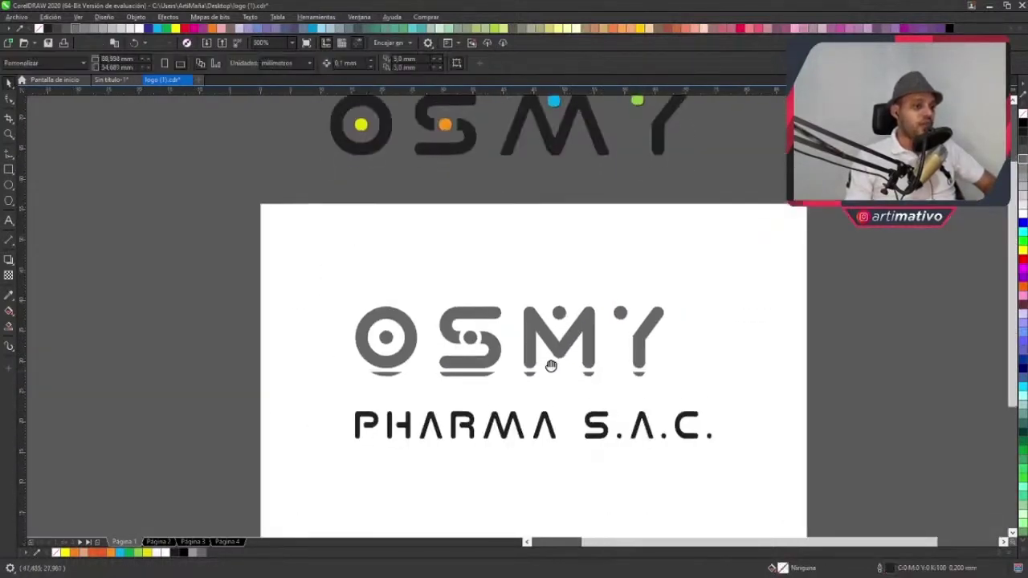
scroll(555, 341, up, 2)
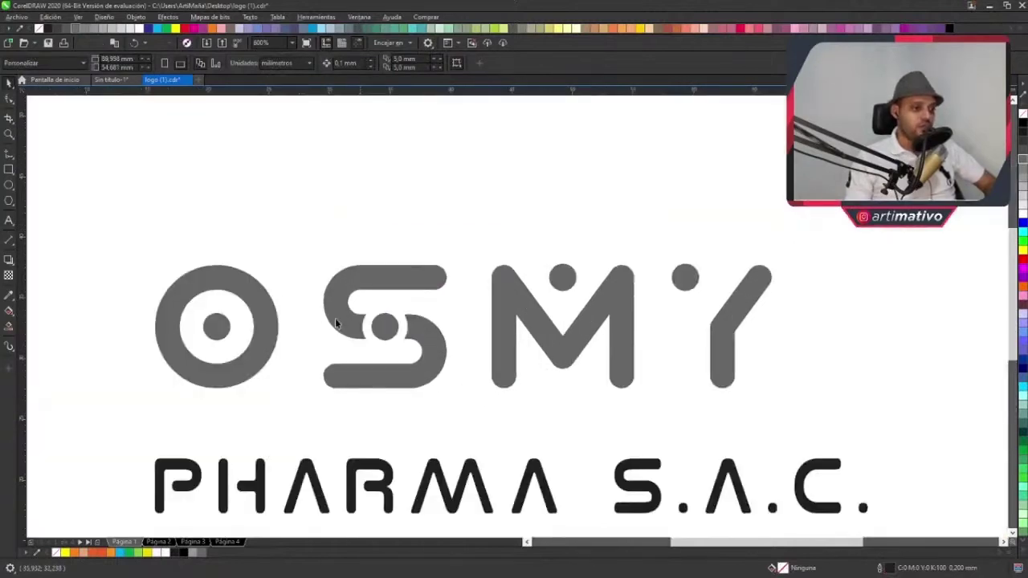
click(228, 279)
drag(833, 429, 849, 354)
click(845, 332)
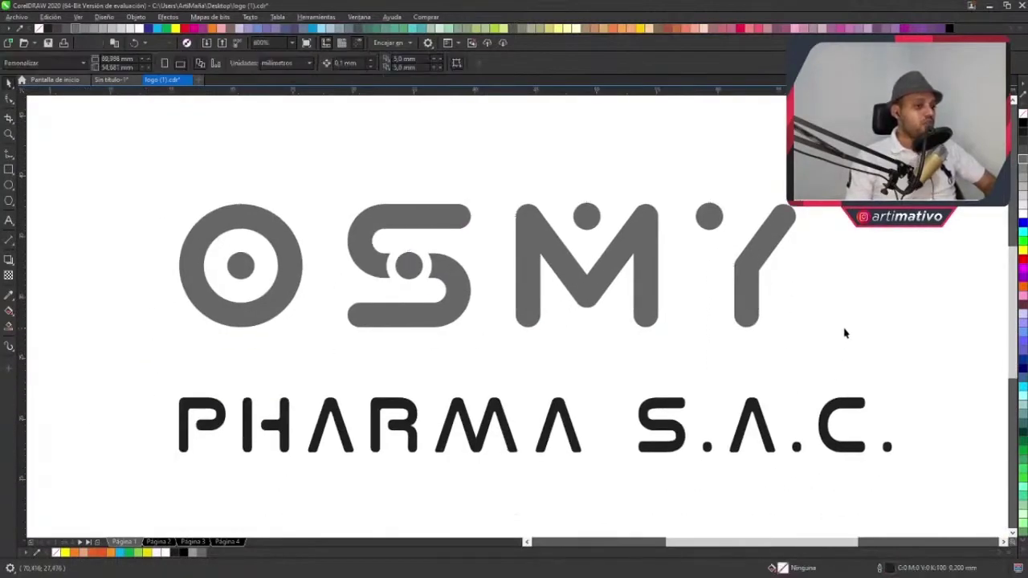
- Set the PHARMA S.A.C. text in Arial Rounded MT Bold and convert it to uppercase
click(818, 401)
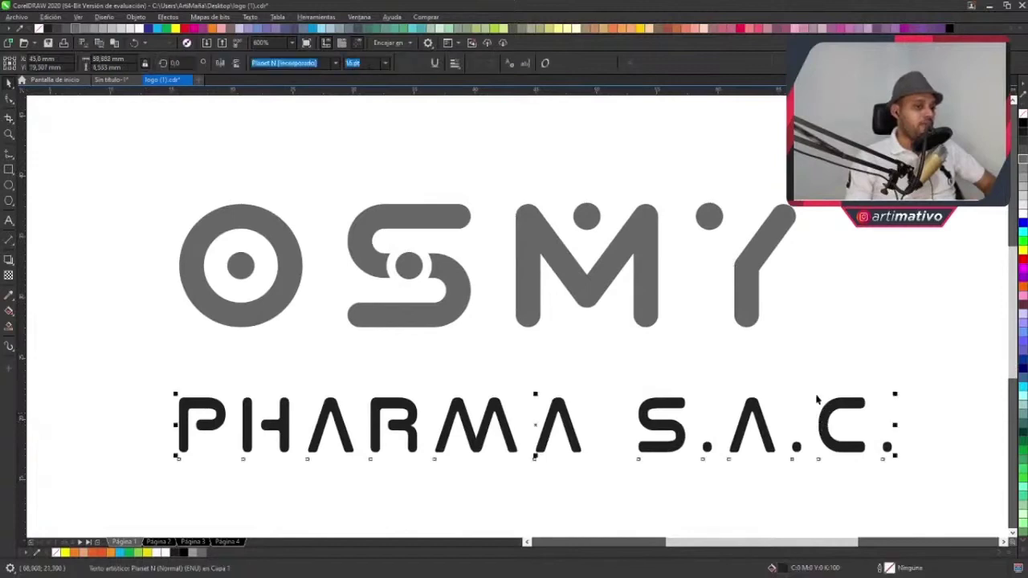
click(836, 356)
click(831, 408)
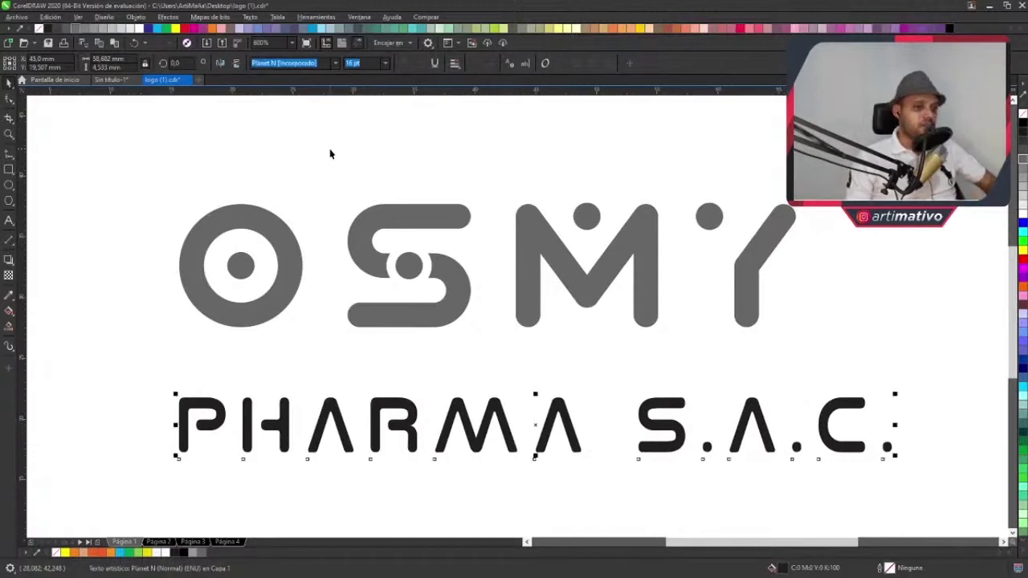
click(335, 64)
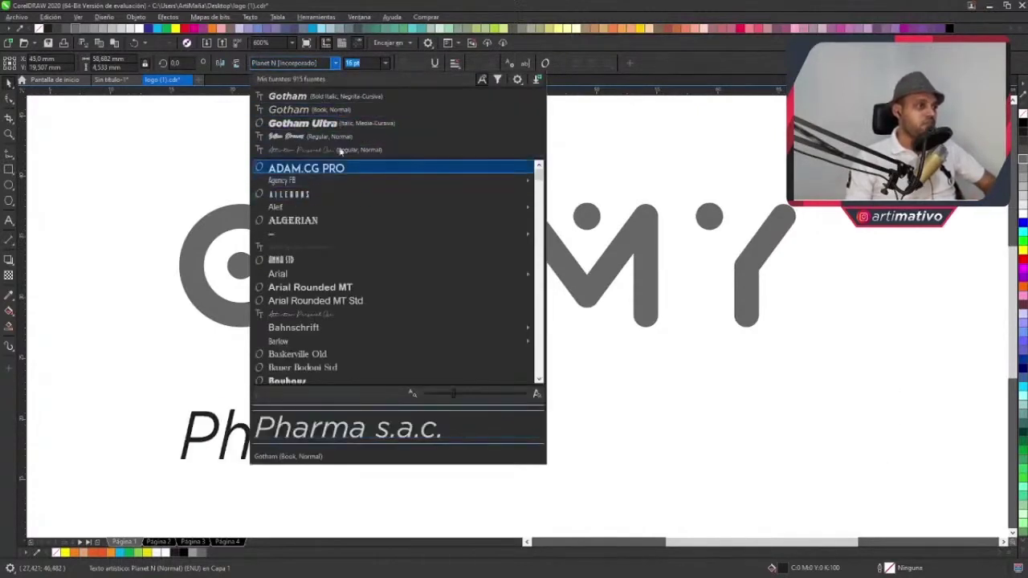
click(350, 290)
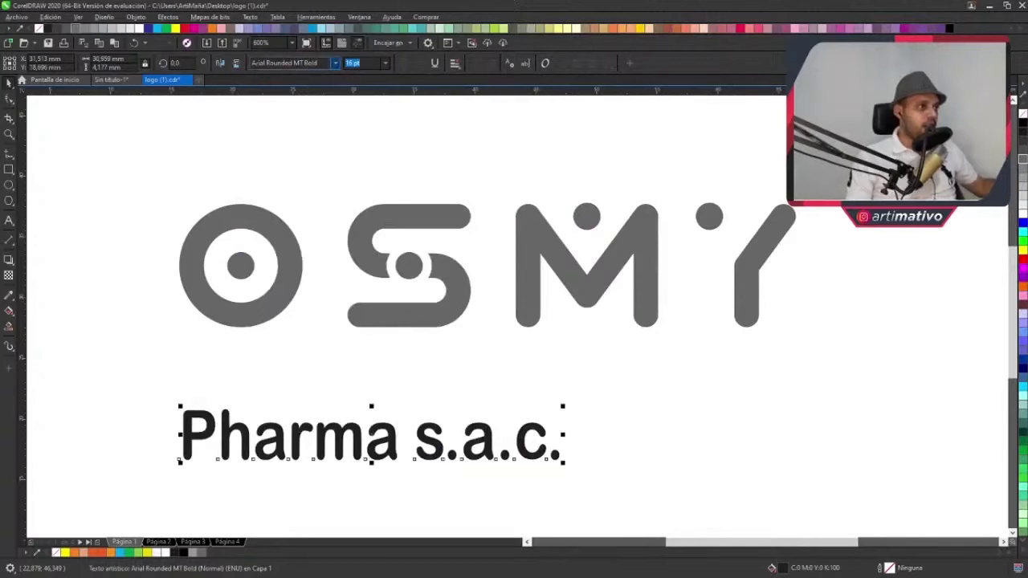
key(shift+F3)
click(494, 283)
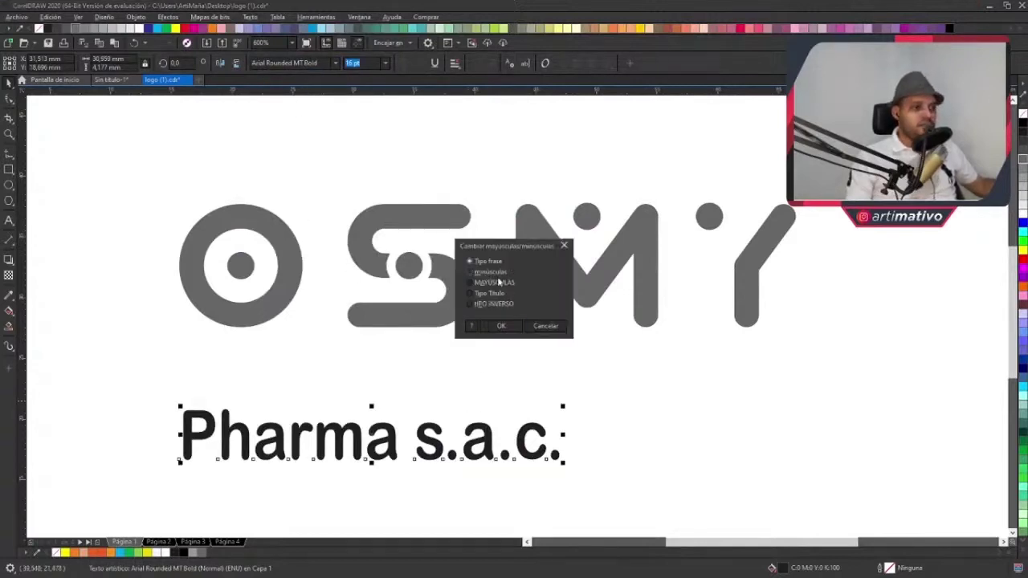
click(512, 327)
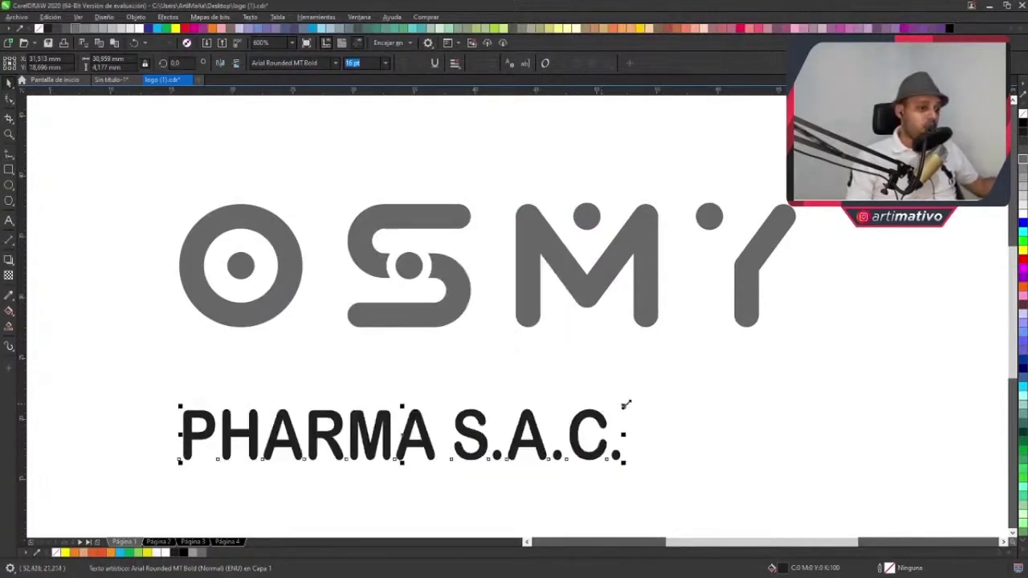
- Scale the PHARMA S.A.C. text down to about 9.458 pt beneath the OSMY letters and change its font to Arial Rounded MT Std
drag(620, 408, 578, 391)
click(335, 63)
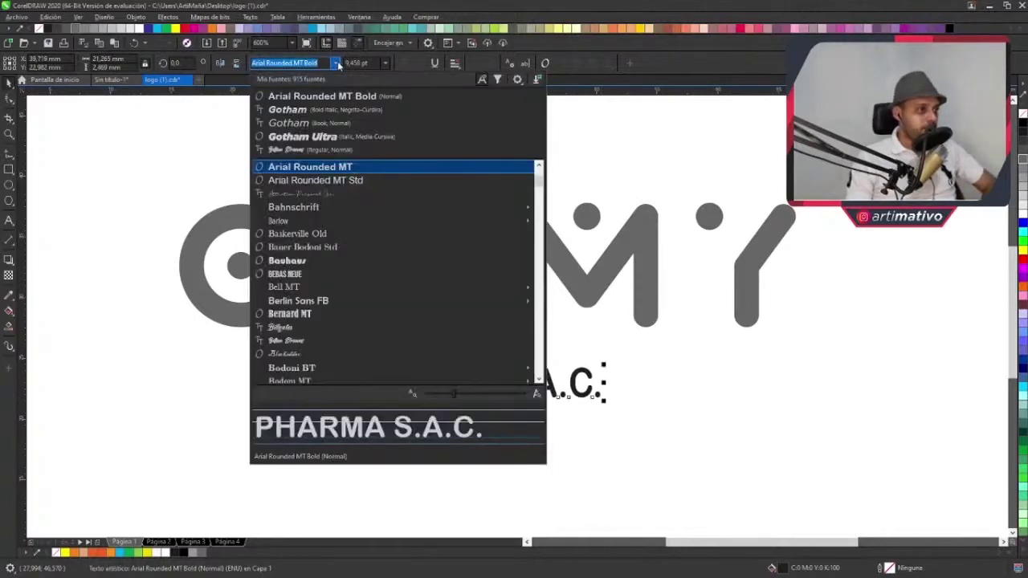
click(346, 180)
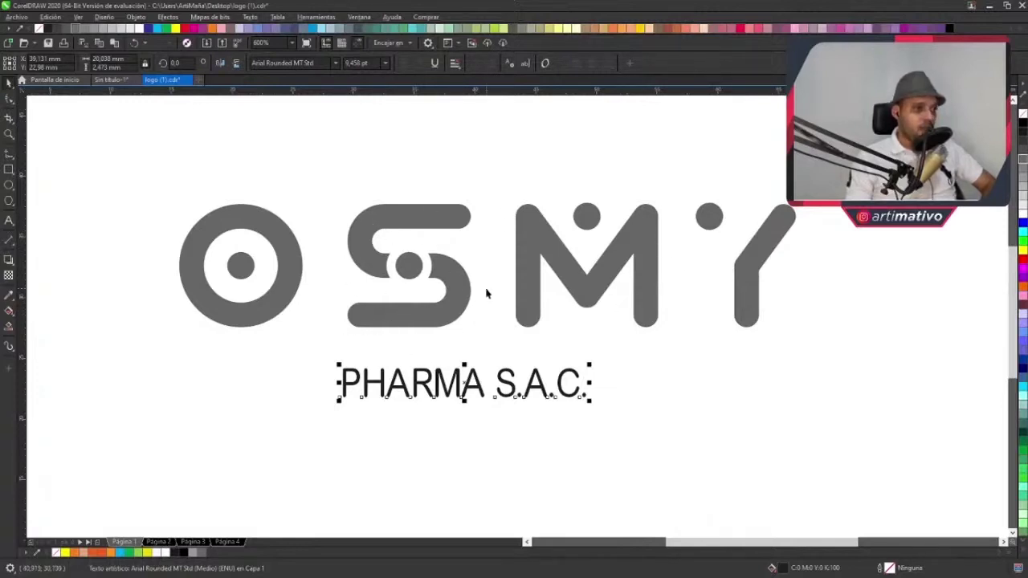
drag(534, 278, 519, 290)
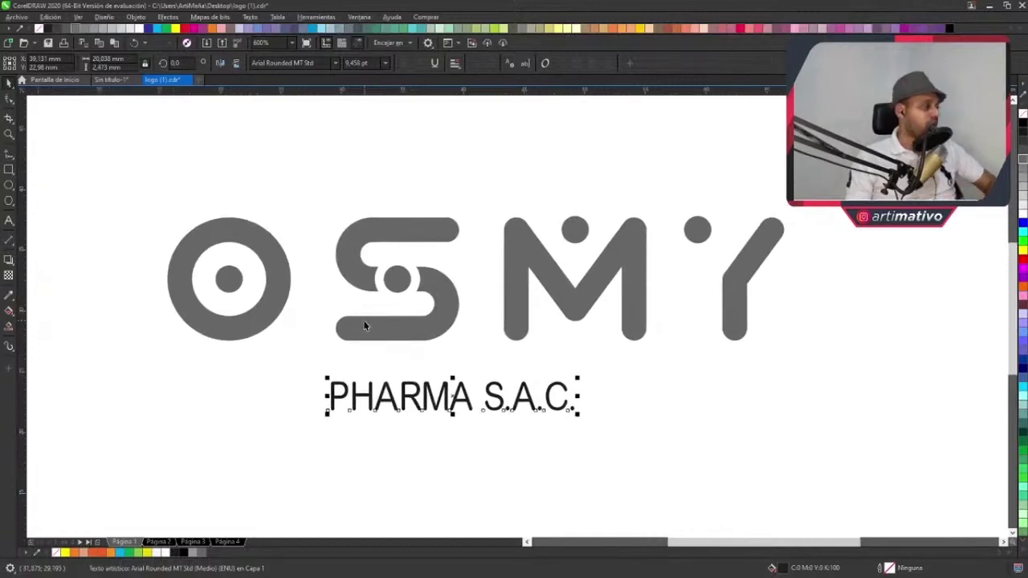
click(494, 186)
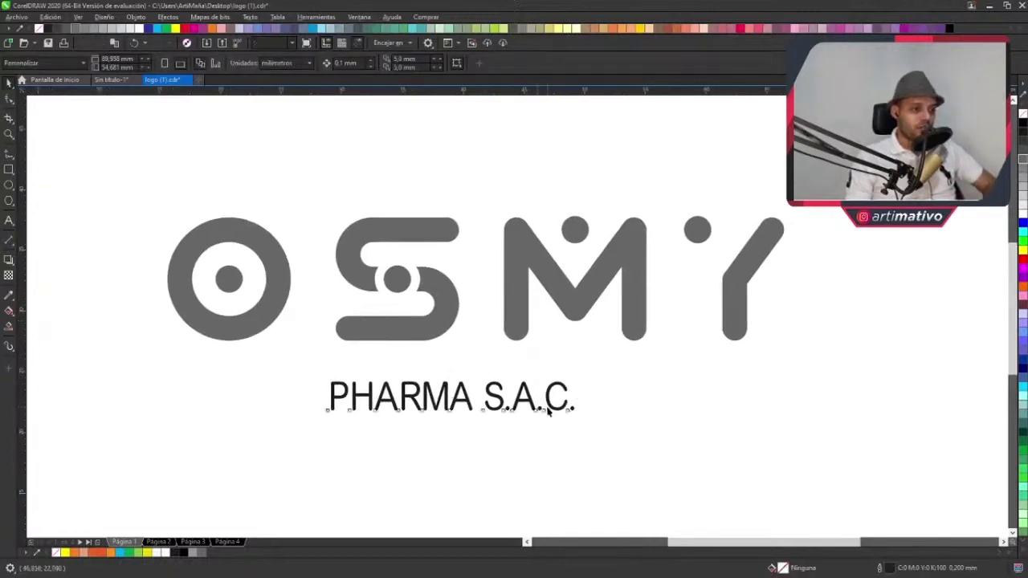
- Insert extra spaces between PHARMA and S.A.C. to widen the gap between the words
click(547, 412)
double_click(487, 408)
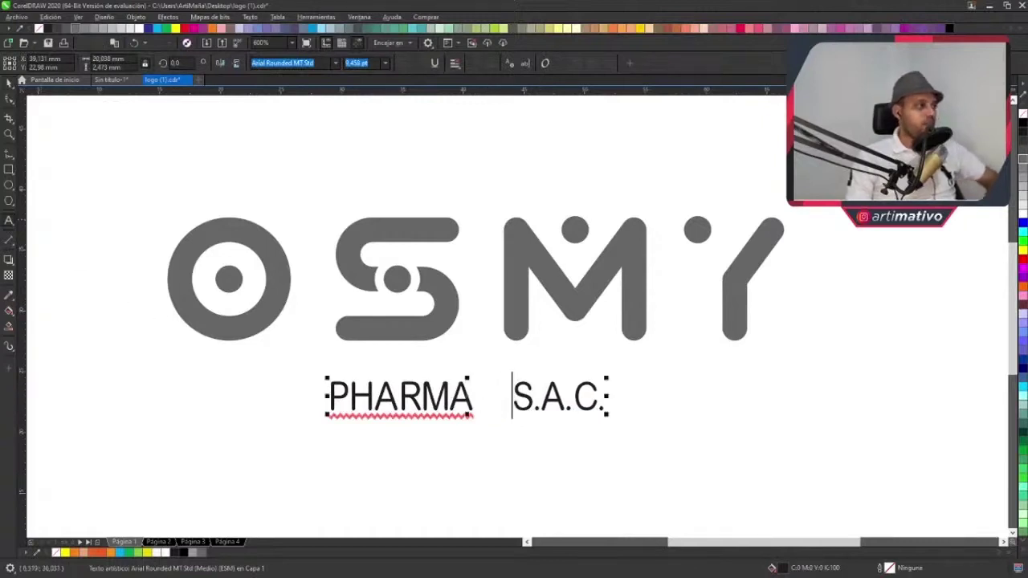
key(ctrl+space)
- Centre the PHARMA S.A.C. text horizontally on the grey OSMY group
drag(784, 143, 122, 378)
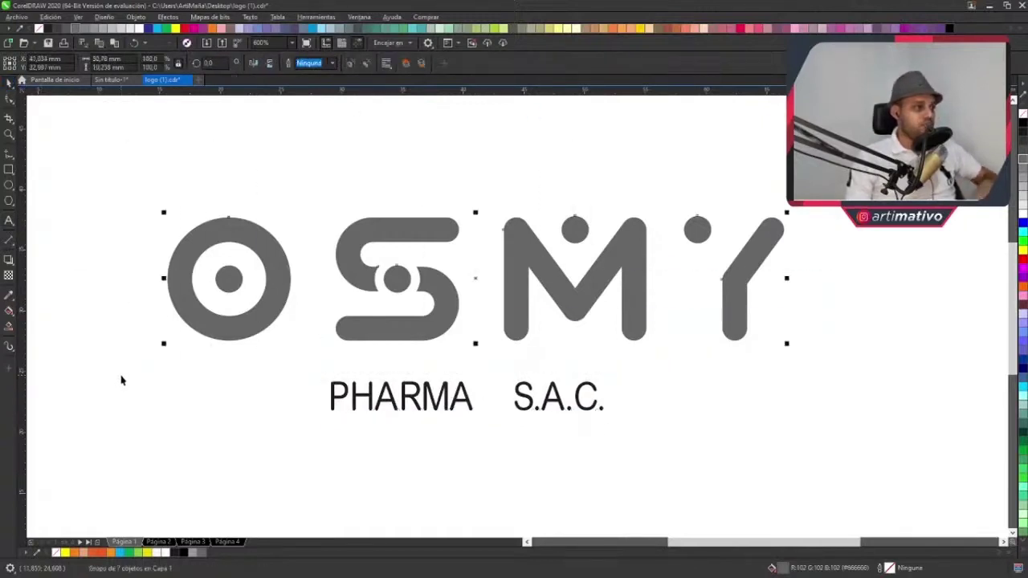
click(535, 401)
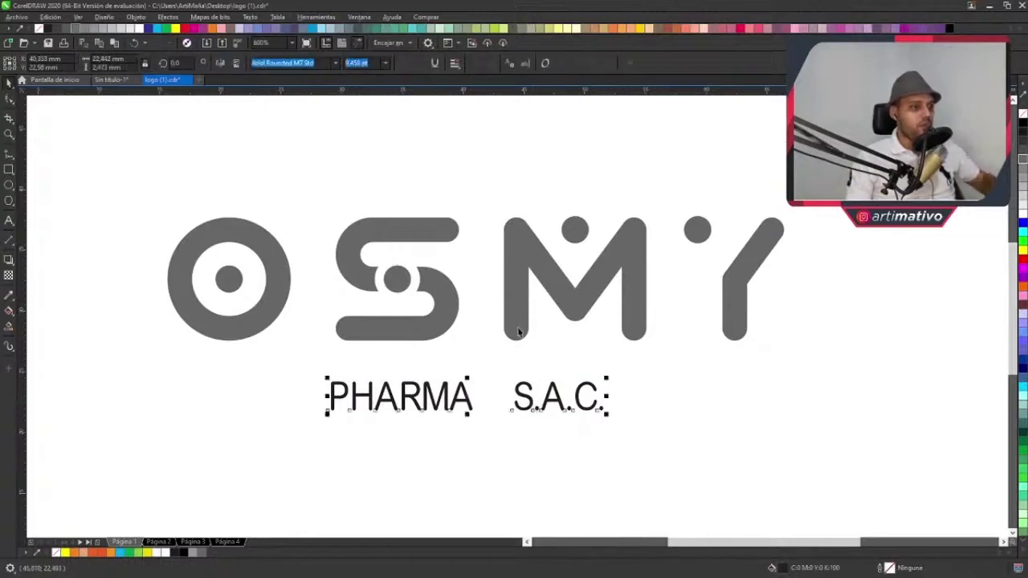
shift+click(515, 315)
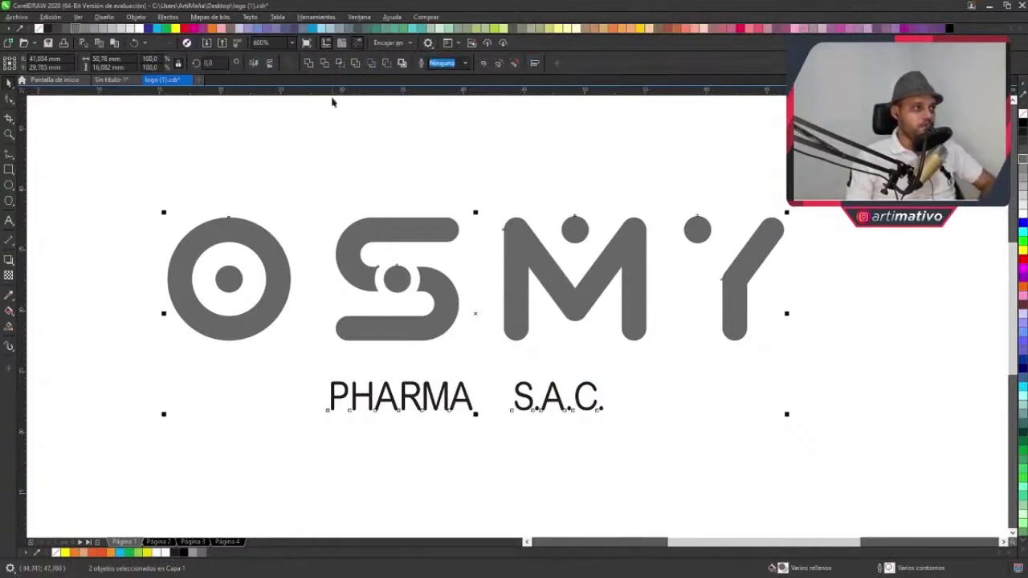
key(c)
- Try widening the letter spacing of the PHARMA S.A.C. text from its fixed starting edge, and undo it
click(602, 404)
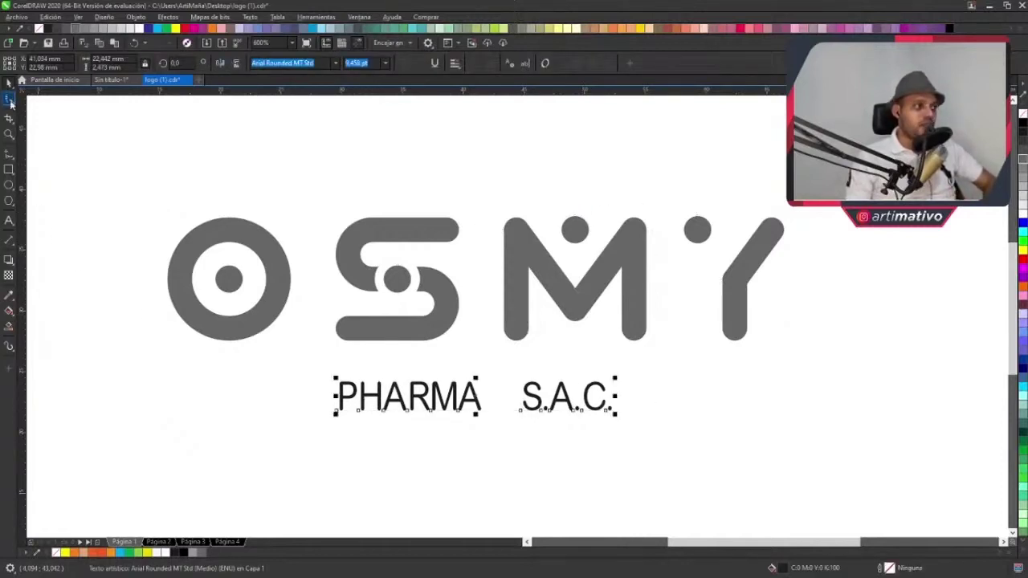
click(9, 100)
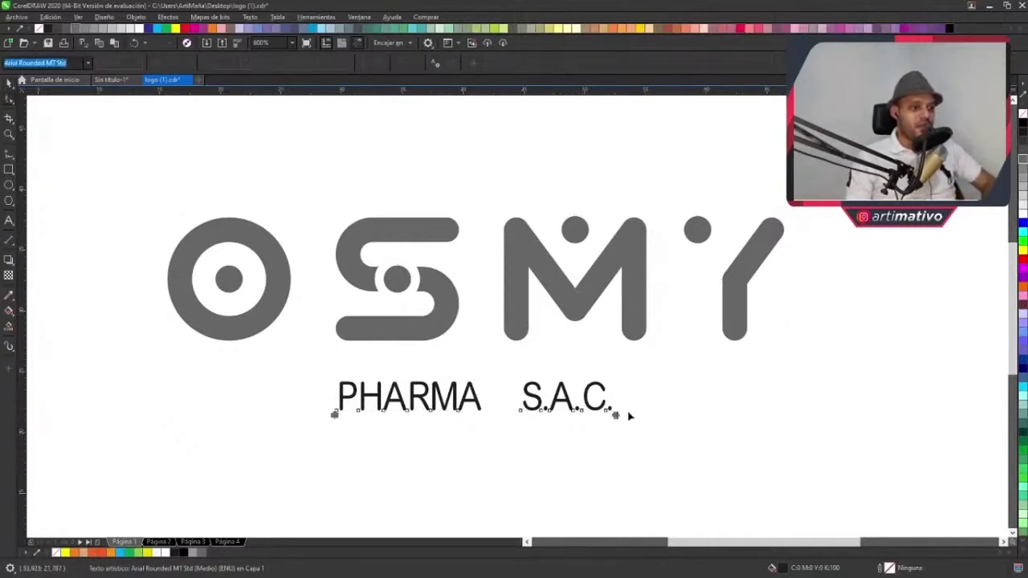
drag(617, 414, 688, 413)
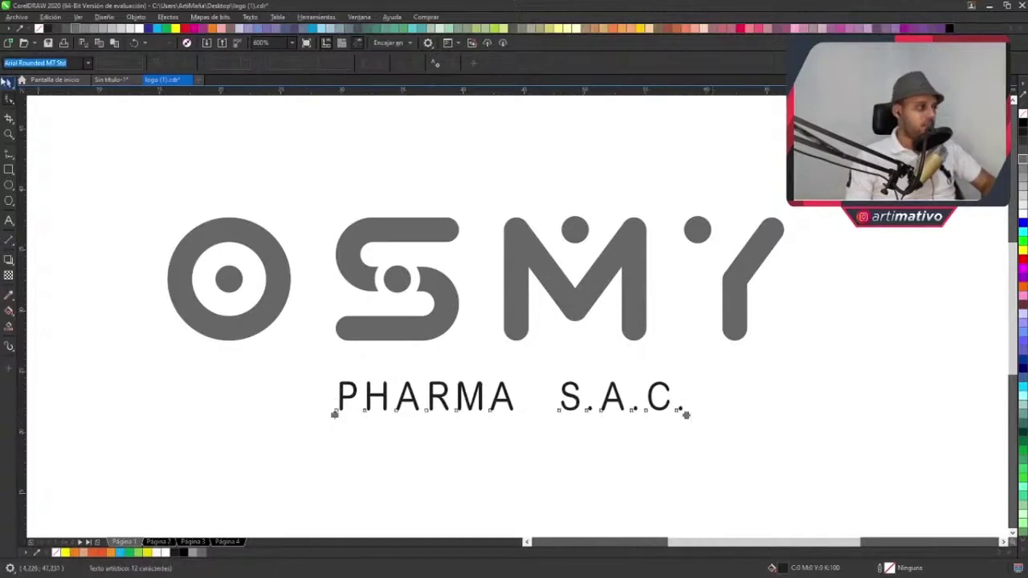
click(10, 84)
key(ctrl+z)
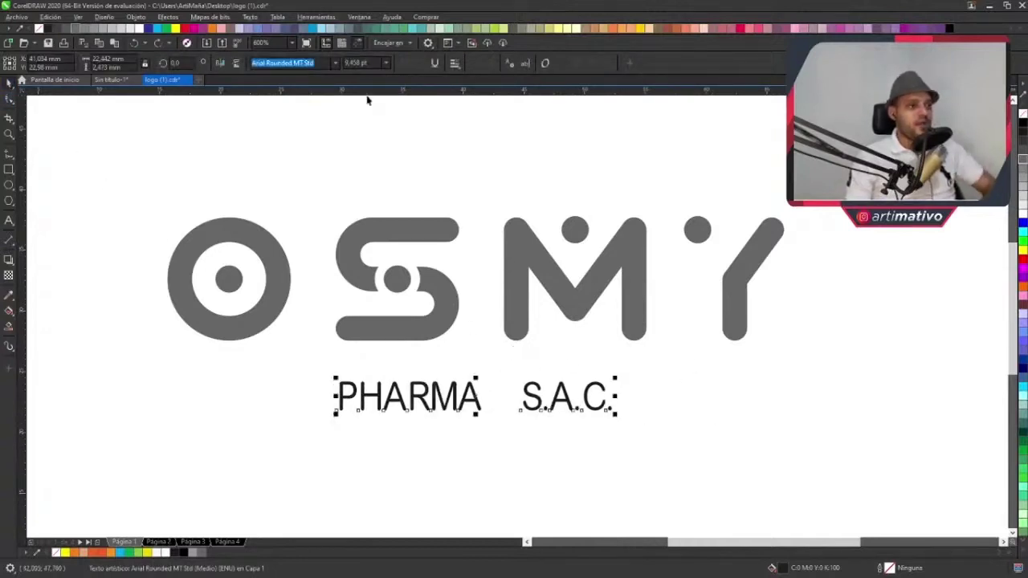
- Set the PHARMA S.A.C. text to centre alignment and widen its letter spacing to a line about 39 mm long
click(454, 65)
click(617, 103)
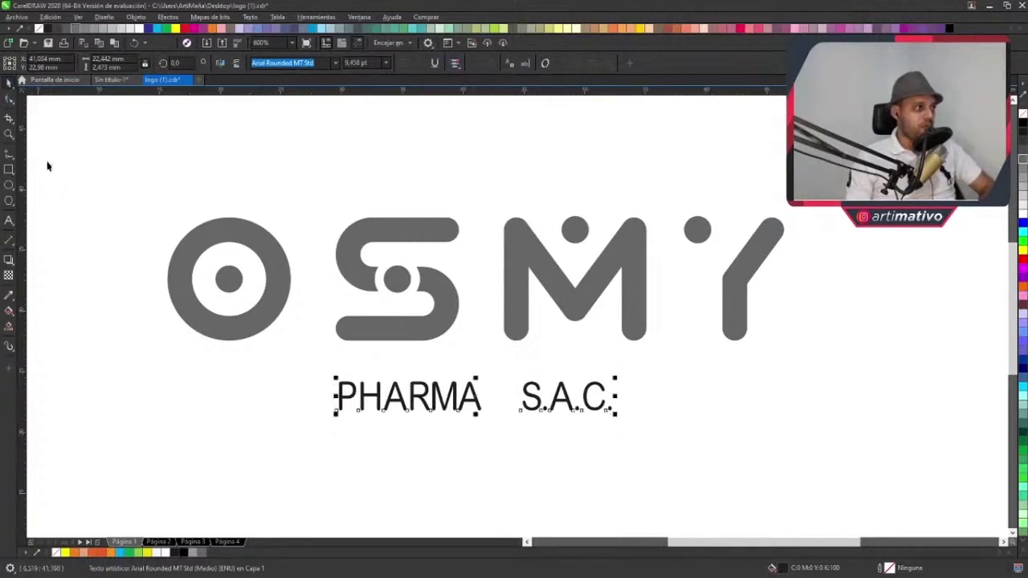
click(8, 98)
drag(612, 413, 796, 417)
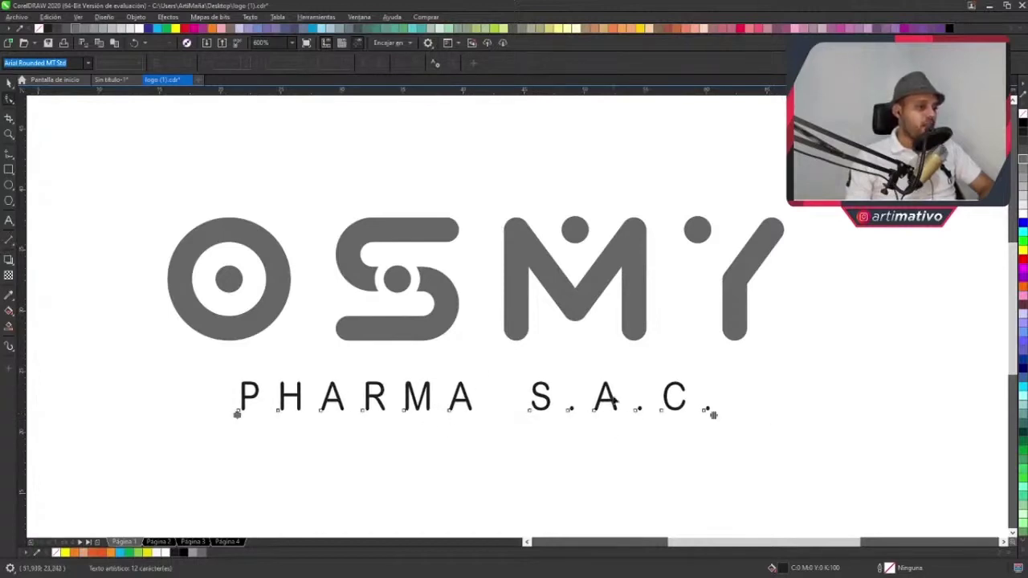
click(8, 83)
click(268, 468)
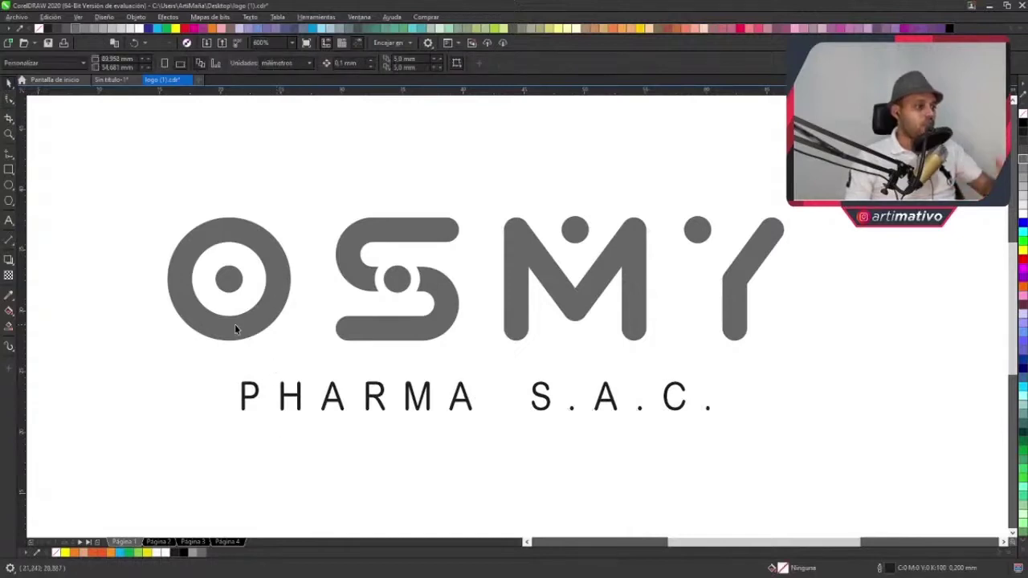
- Fill the PHARMA S.A.C. text with the same grey as the OSMY letters, #666666
click(534, 375)
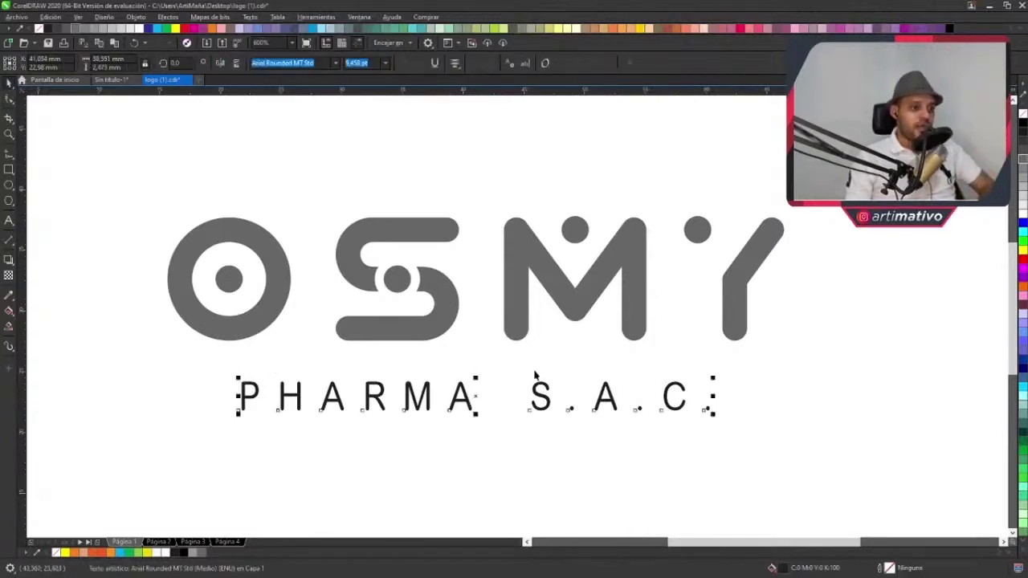
key(Escape)
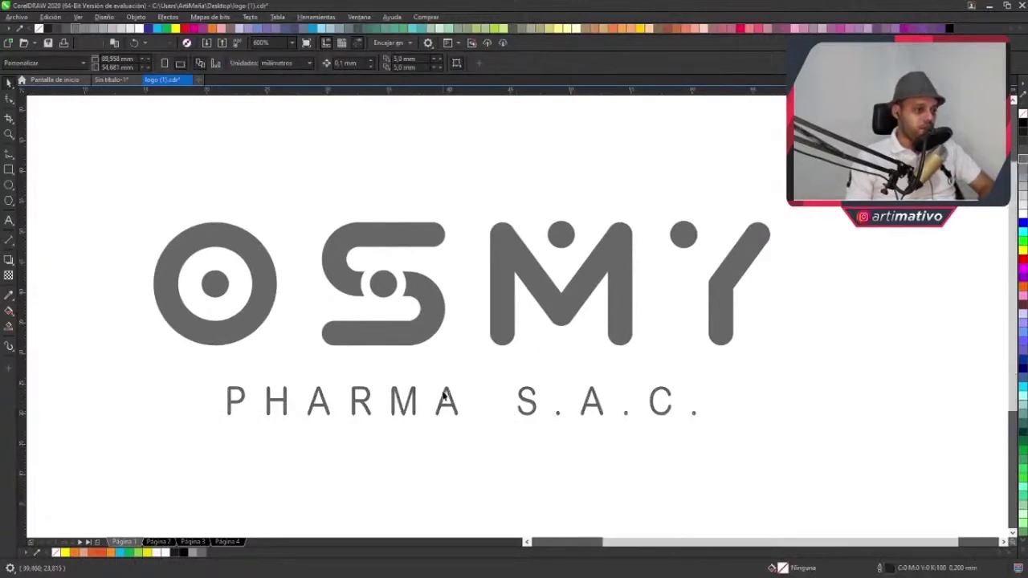
scroll(443, 392, down, 2)
scroll(683, 342, down, 1)
click(564, 362)
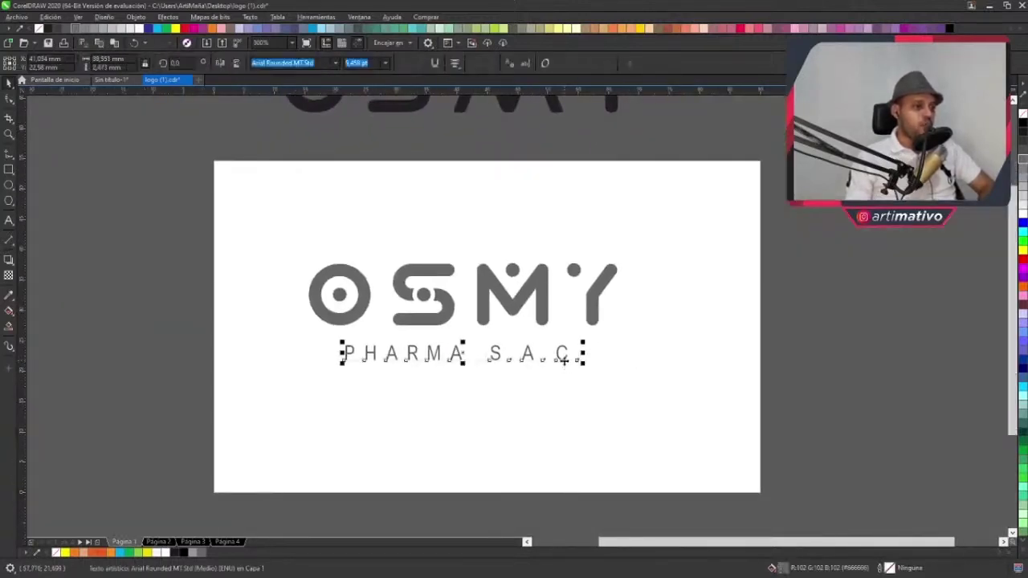
scroll(564, 362, up, 2)
drag(476, 353, 557, 379)
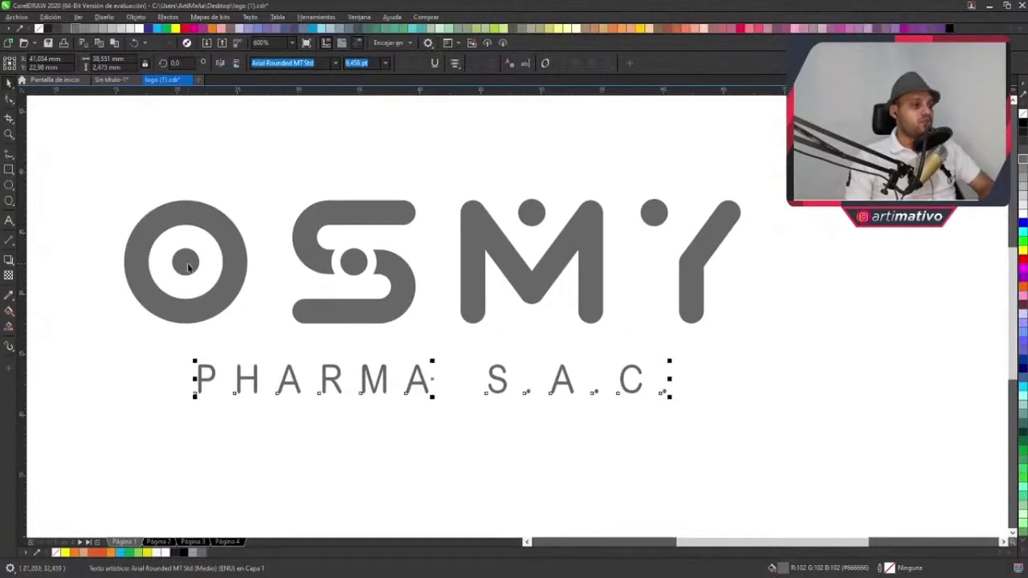
- Duplicate the grey OSMY letter group directly below the PHARMA S.A.C. line
click(243, 251)
scroll(325, 255, down, 2)
drag(464, 268, 470, 379)
scroll(469, 379, up, 3)
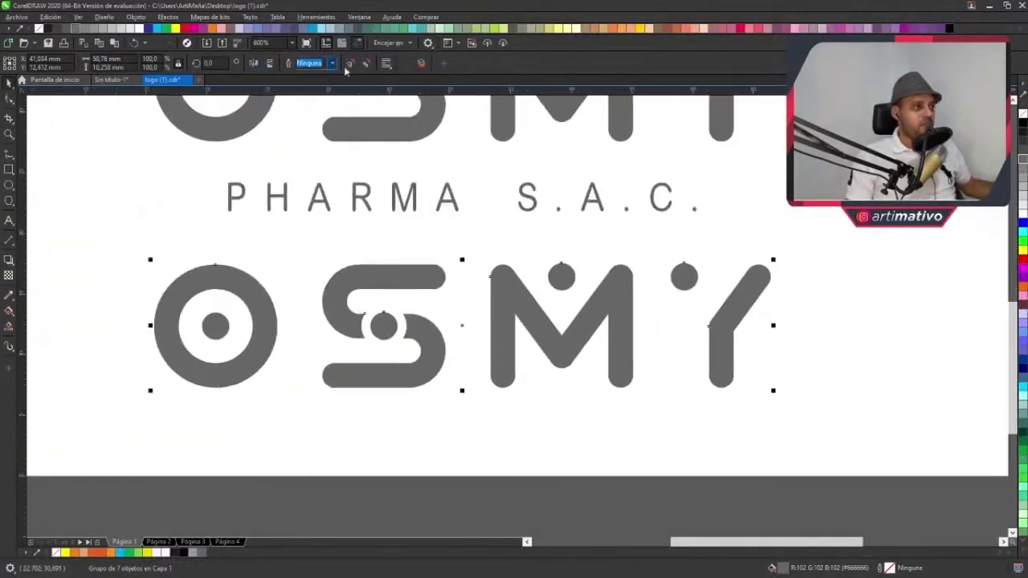
- Ungroup the duplicated letters and replace the Y and its dot with a copy of the dotted O to spell OSMO
click(363, 63)
drag(827, 230, 648, 415)
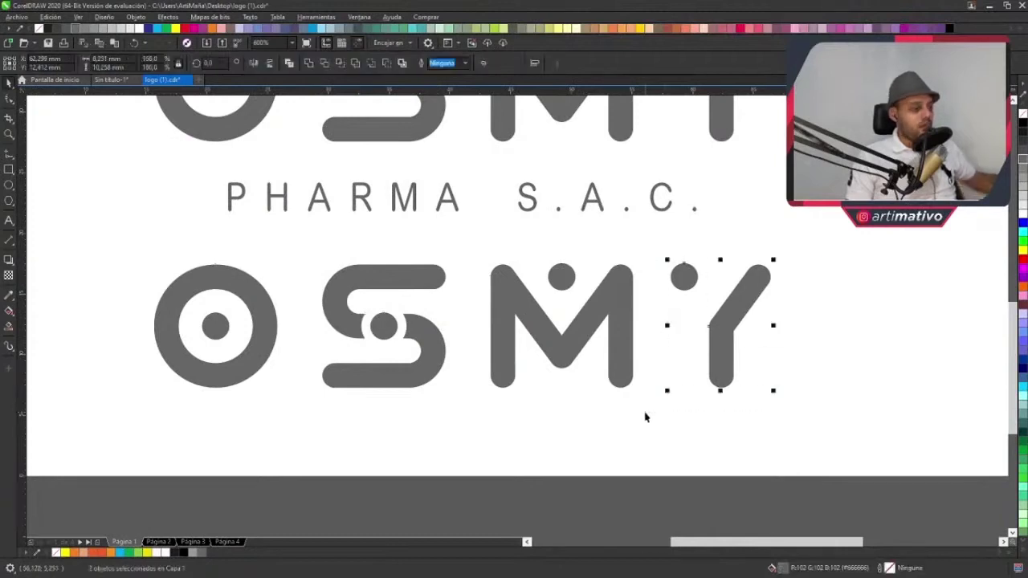
key(Delete)
drag(110, 411, 303, 222)
drag(248, 297, 770, 298)
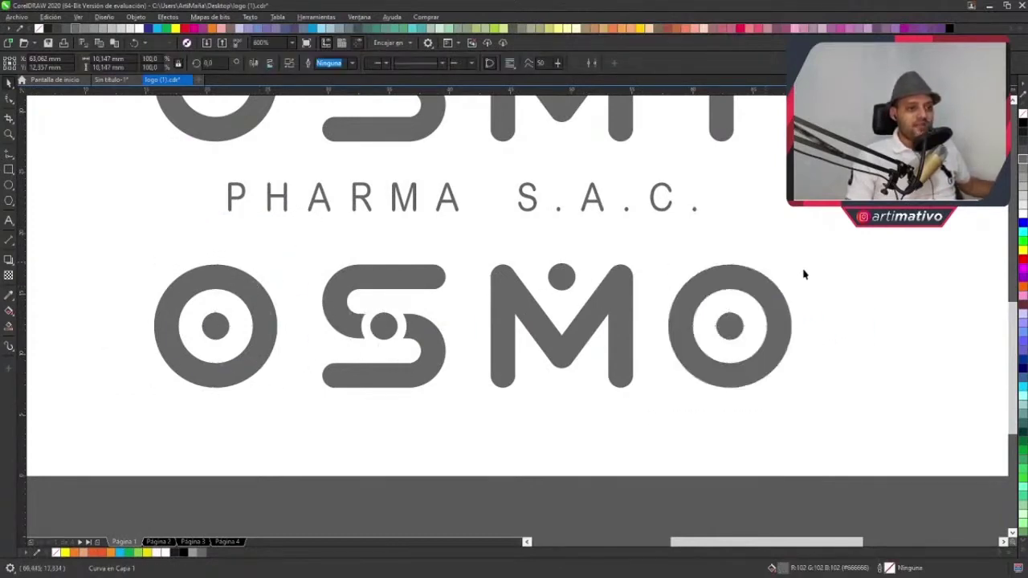
click(803, 271)
- Duplicate the PHARMA S.A.C. text below the OSMO letters and widen its letter spacing to a line about 53 mm long
click(659, 211)
drag(659, 210, 661, 423)
right_click(661, 424)
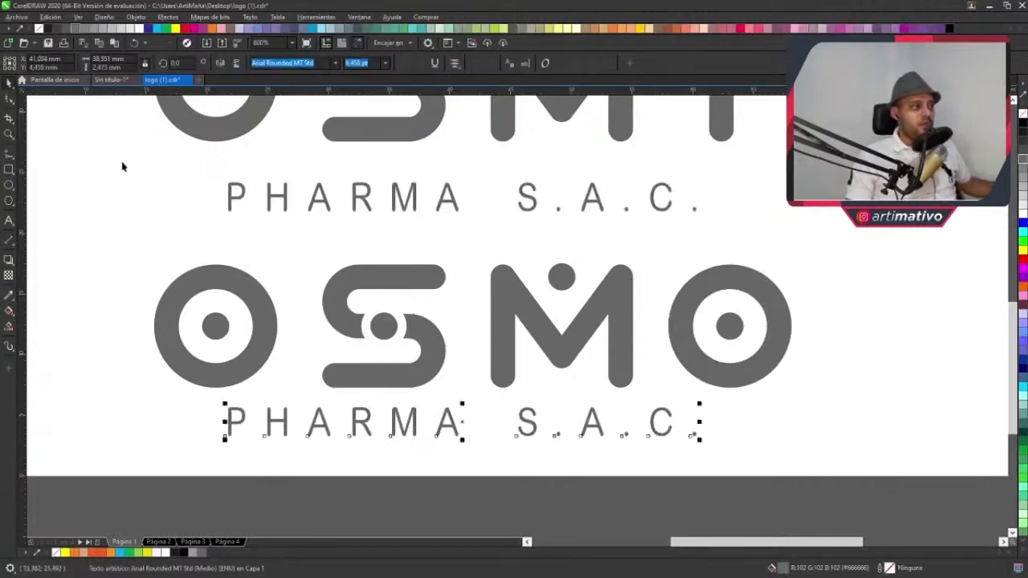
click(10, 98)
drag(700, 439, 723, 344)
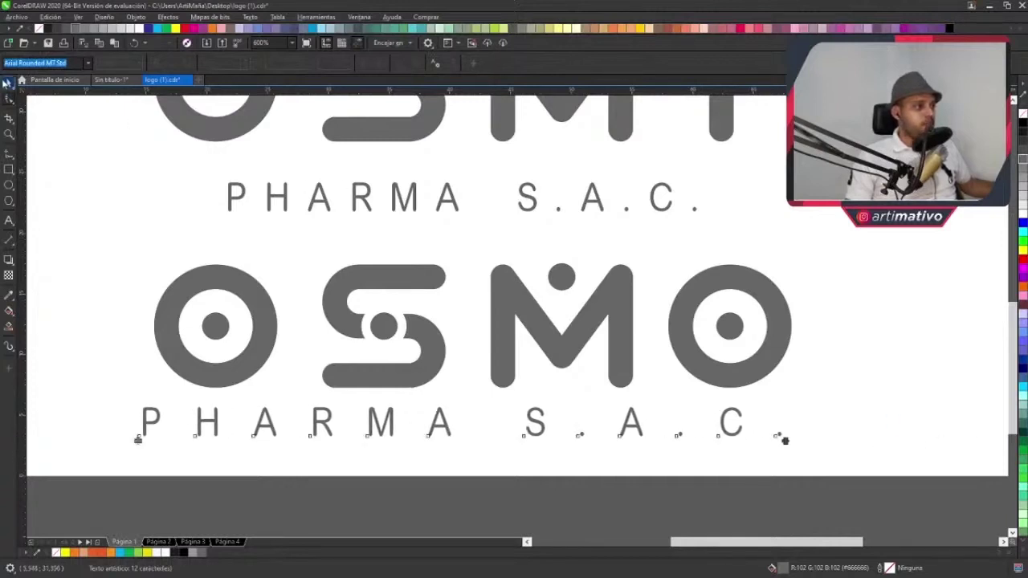
click(10, 83)
drag(273, 429, 292, 441)
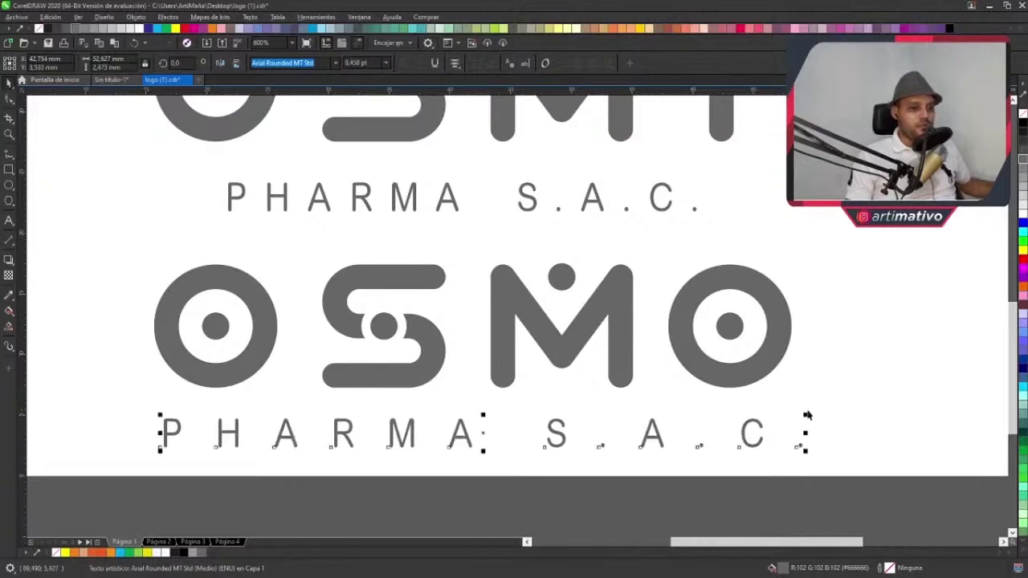
- Remove the final period from the PHARMA S.A.C. text beneath the OSMO letters
mouse_move(807, 416)
mouse_down()
mouse_move(764, 431)
mouse_move(808, 418)
mouse_up()
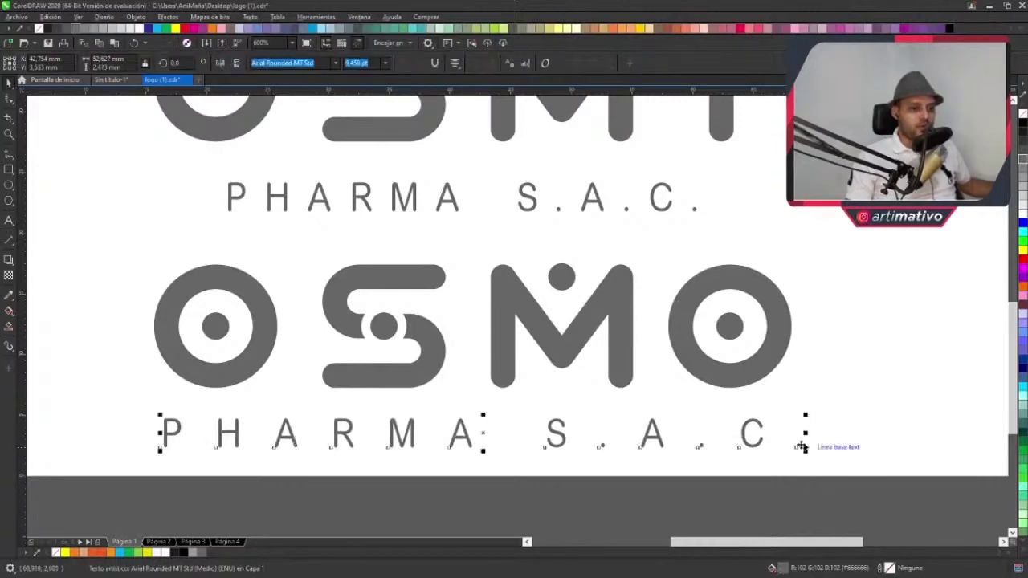
double_click(802, 447)
key(BackSpace)
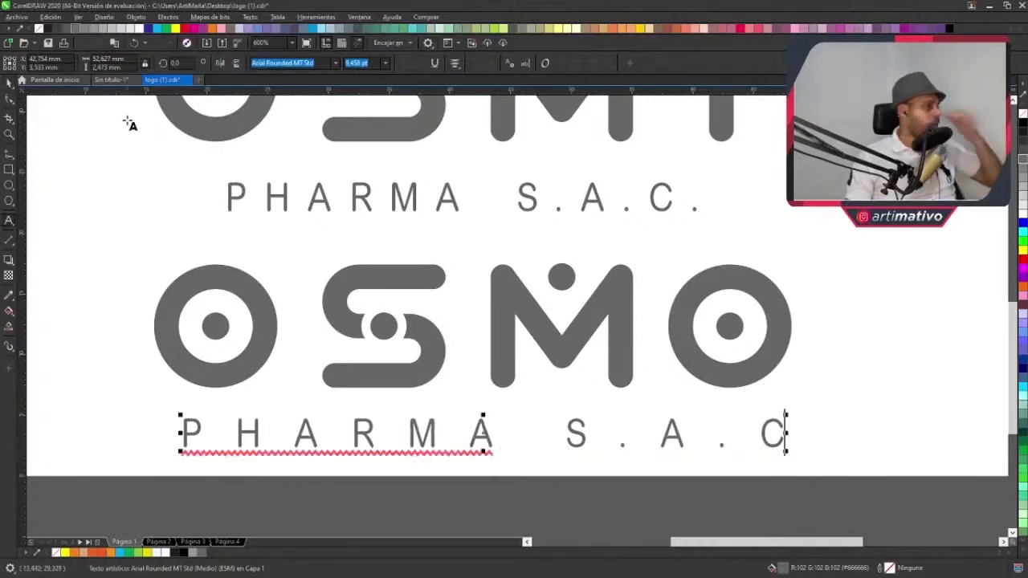
click(9, 82)
key(Escape)
scroll(602, 340, down, 2)
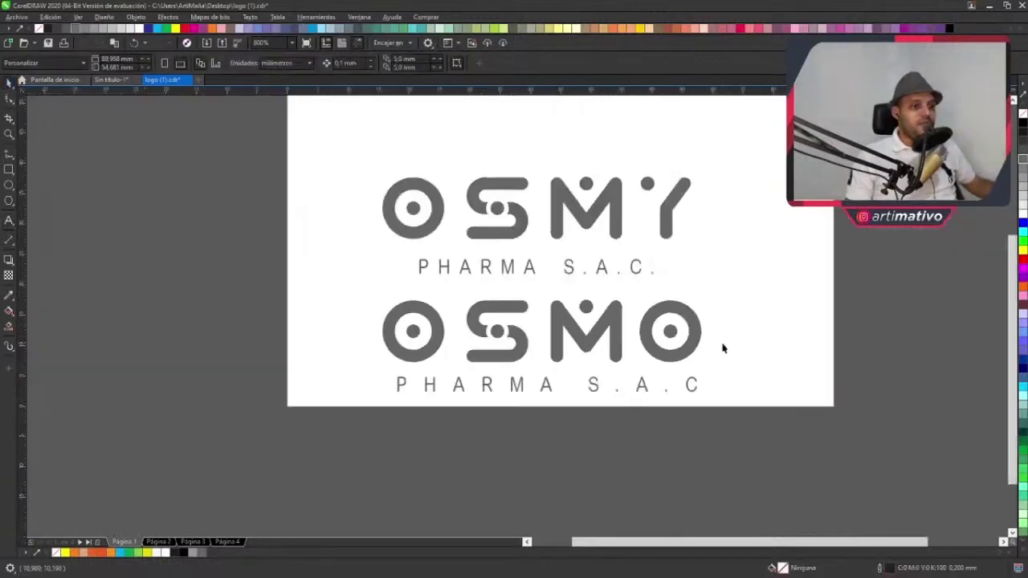
- Scale the tagline beneath OSMO down slightly to about 49.2 mm wide
scroll(686, 393, up, 2)
click(692, 385)
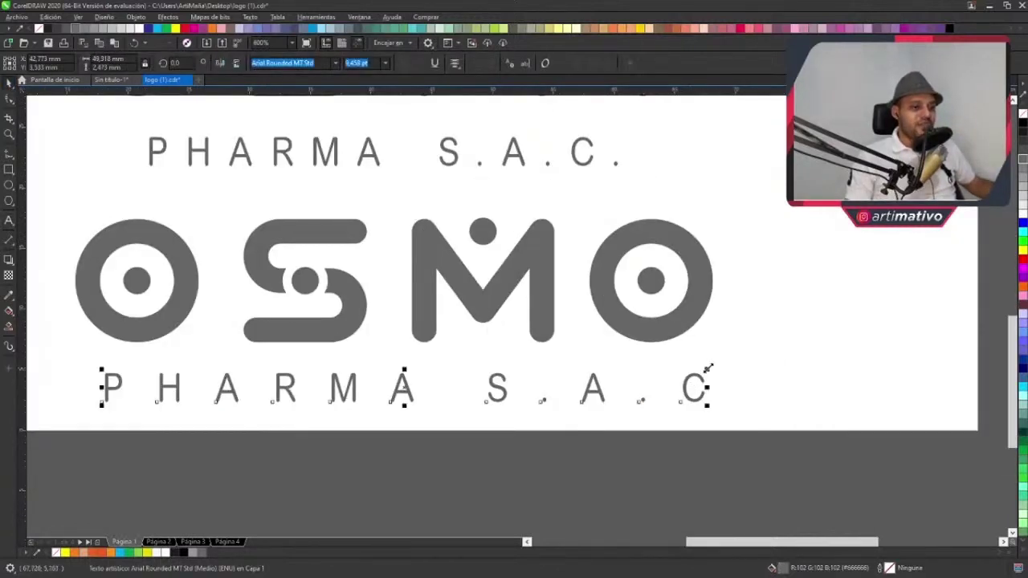
click(576, 390)
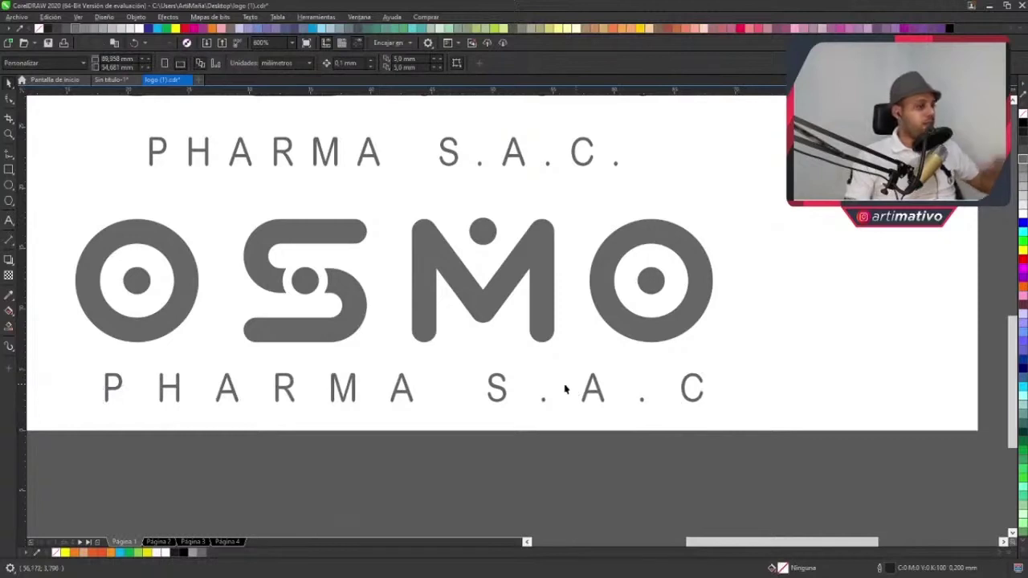
click(687, 392)
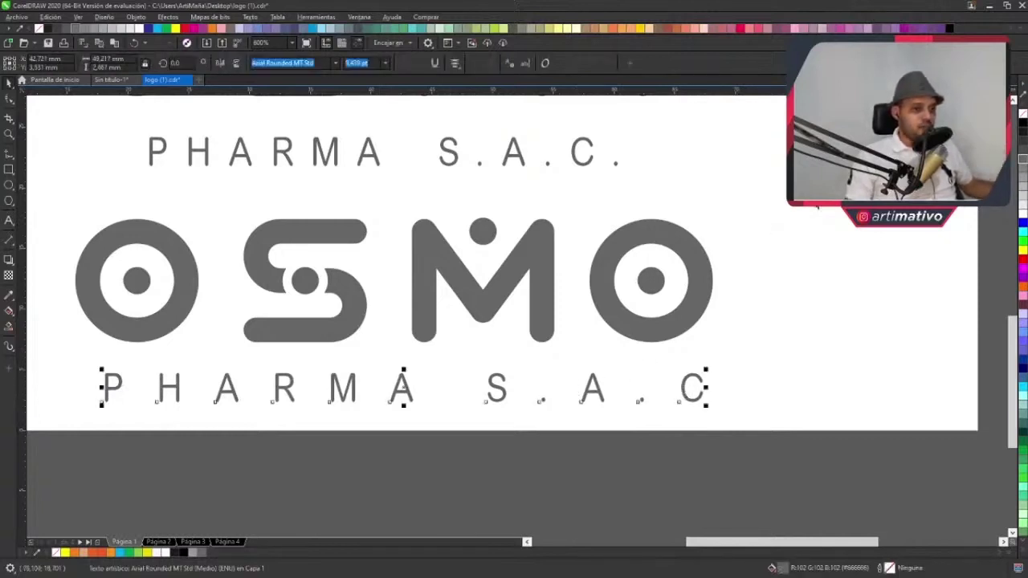
- Group the OSMO letters and centre the PHARMA S.A.C tagline horizontally beneath them
drag(799, 200, 57, 360)
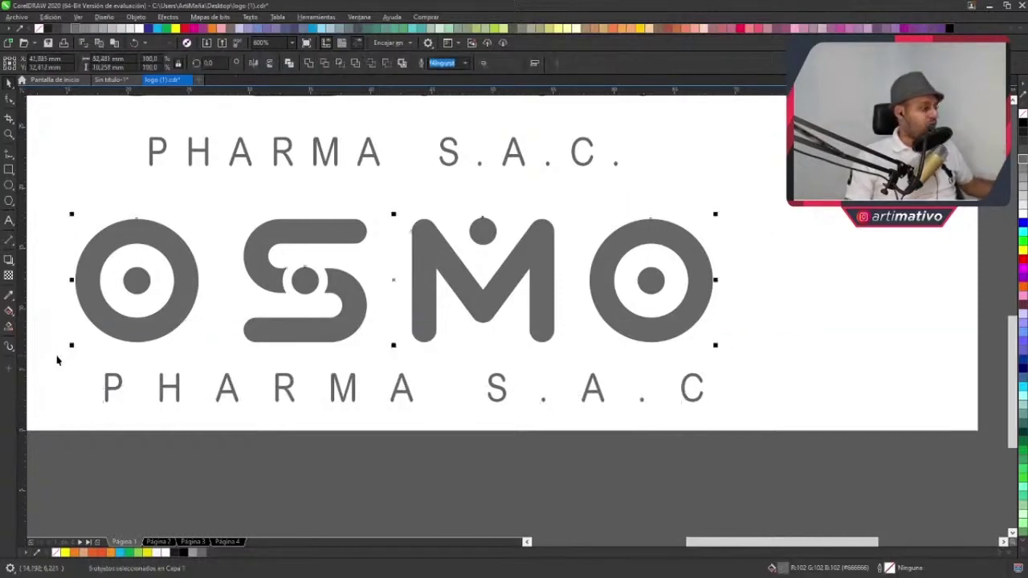
shift+click(589, 384)
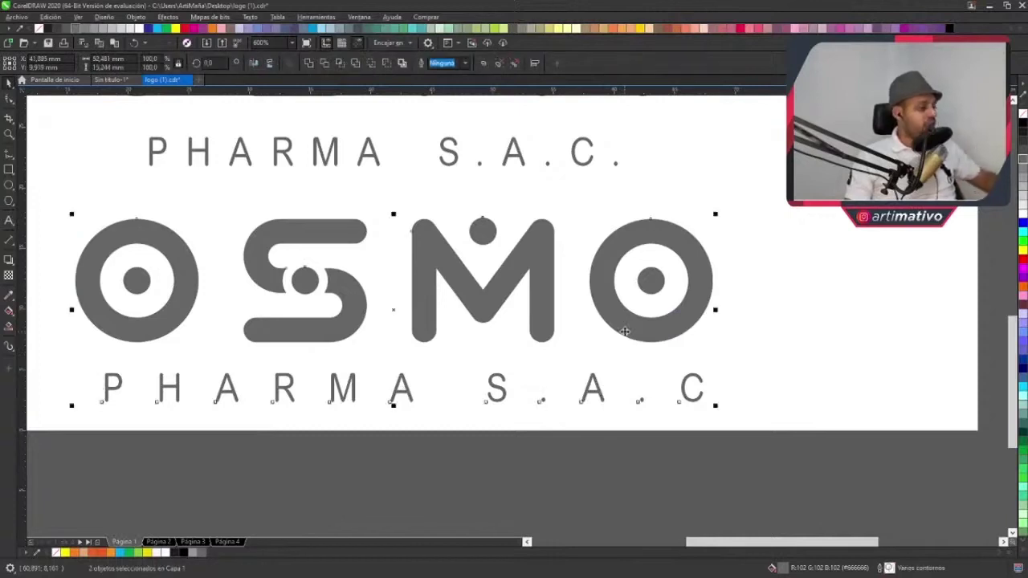
key(c)
key(Escape)
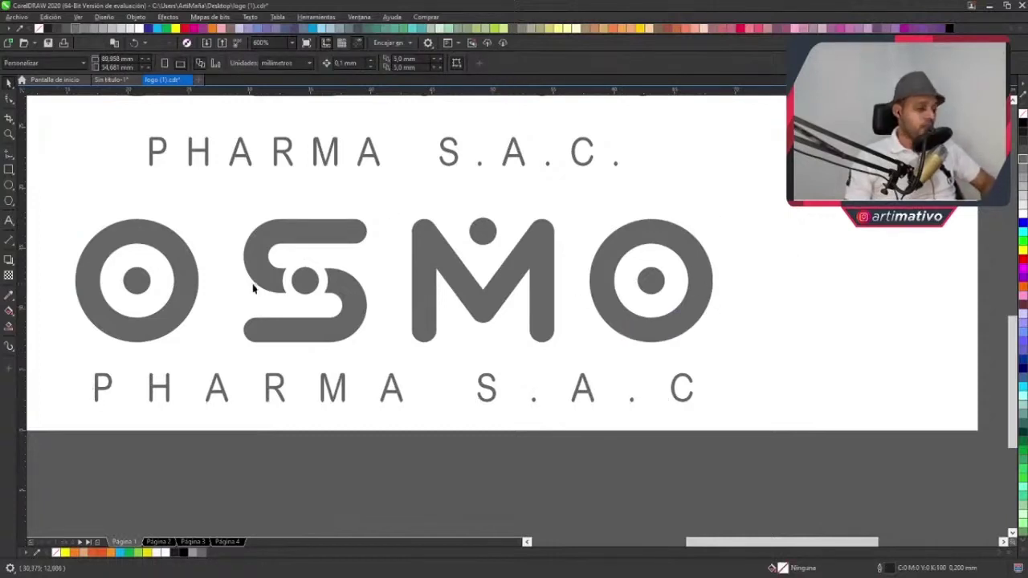
- Delete the whole OSMO variant together with its tagline, keeping only the OSMY logo
scroll(472, 302, down, 2)
drag(422, 315, 150, 447)
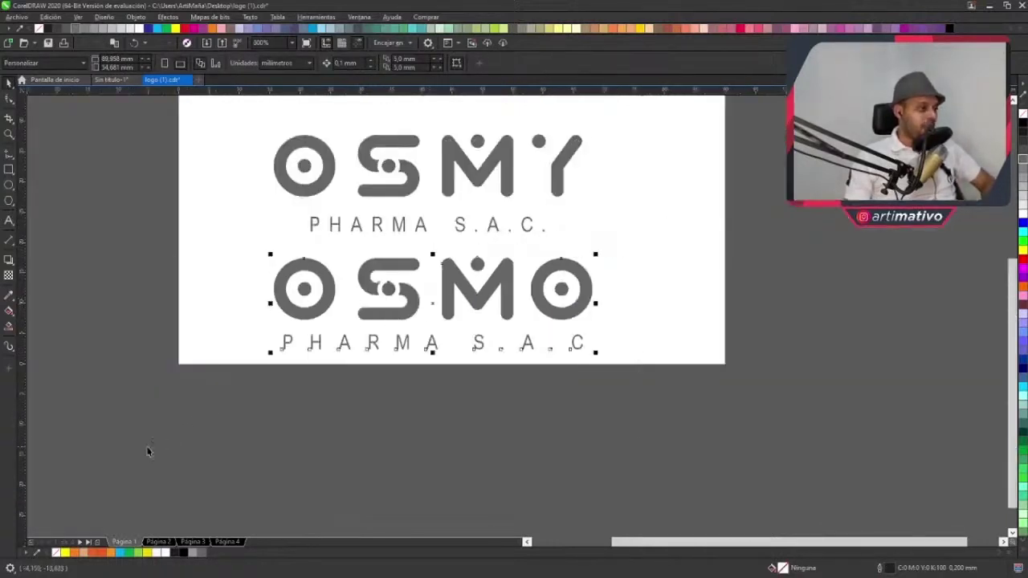
key(Delete)
- Select the PHARMA S.A.C. text beneath the OSMY letters
scroll(340, 305, up, 2)
scroll(459, 254, up, 2)
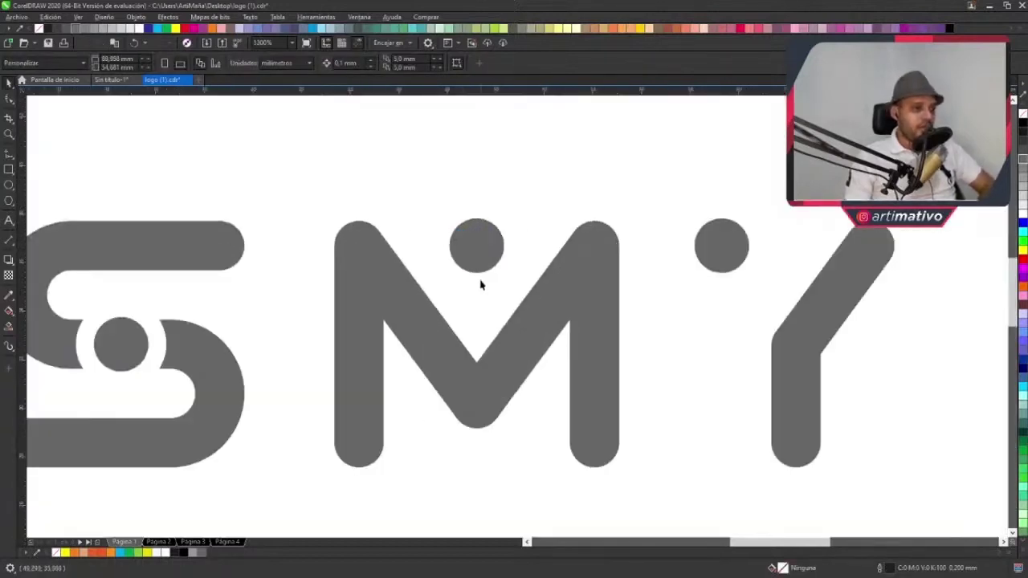
scroll(479, 284, down, 1)
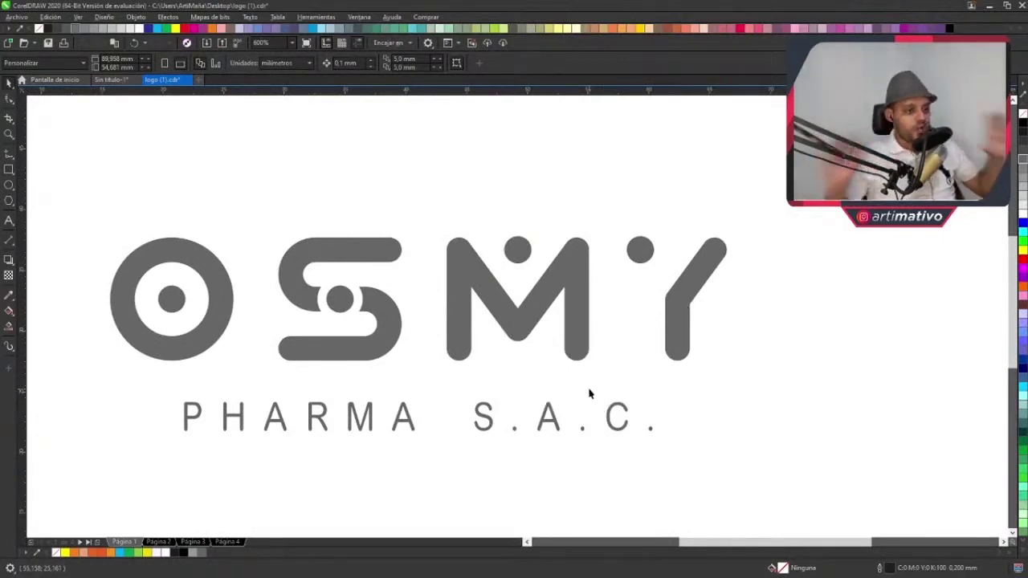
drag(788, 370, 110, 500)
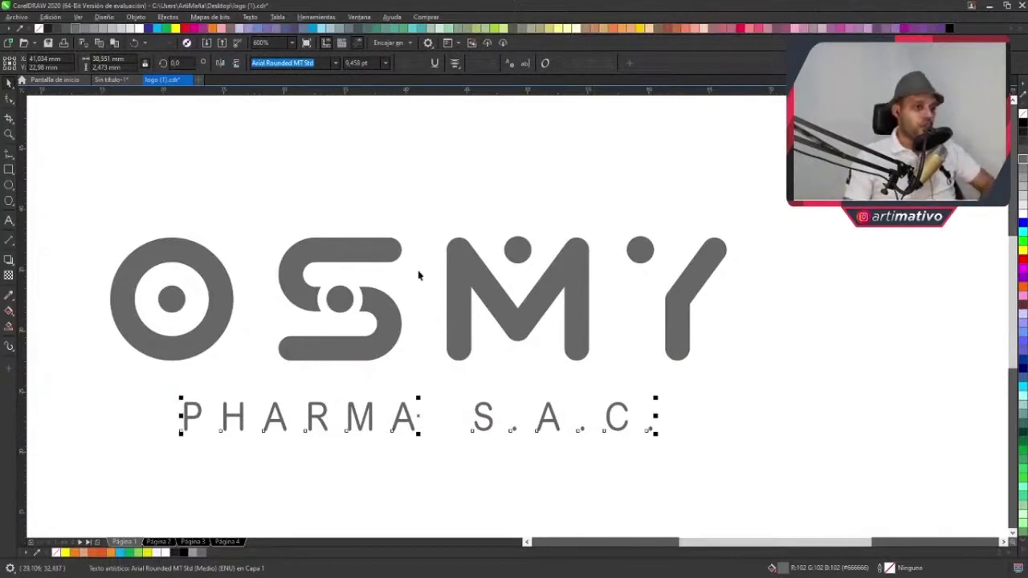
- Examine the OSMY PHARMA S.A.C. logo versions on pages 1 to 4, ending back on page 1
click(462, 207)
drag(615, 300, 709, 292)
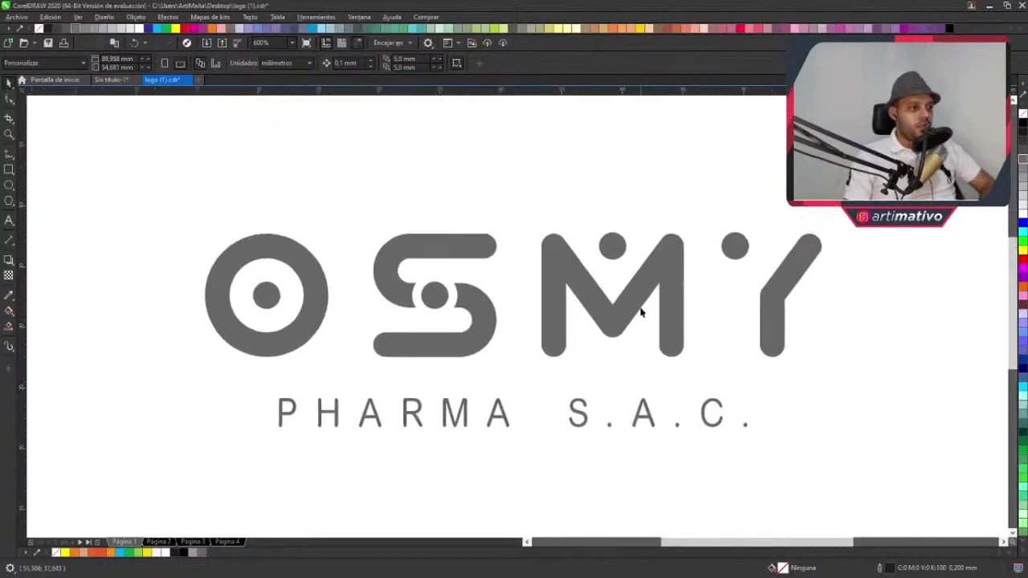
click(457, 345)
drag(534, 361, 536, 351)
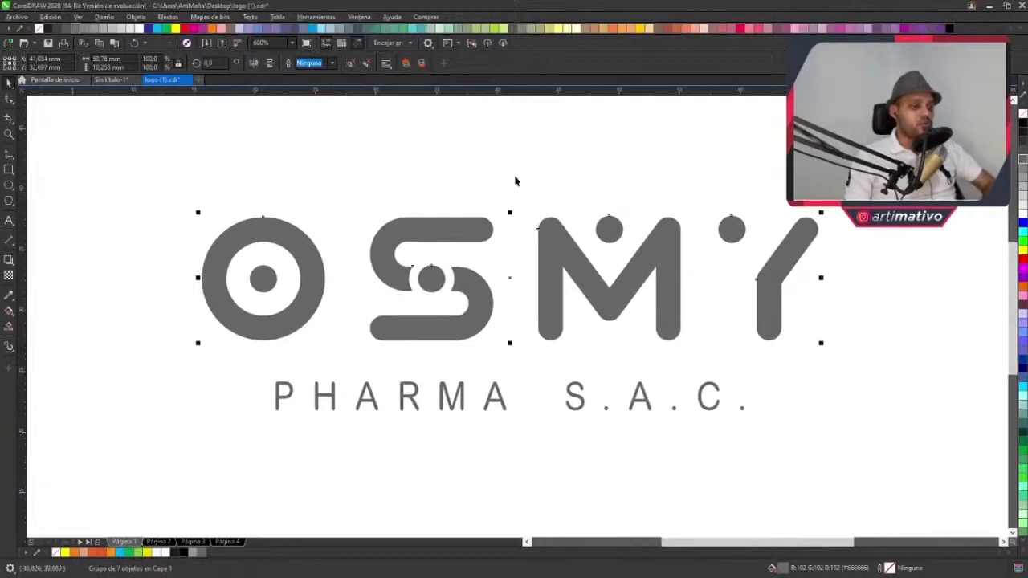
click(528, 271)
scroll(528, 271, down, 2)
click(196, 542)
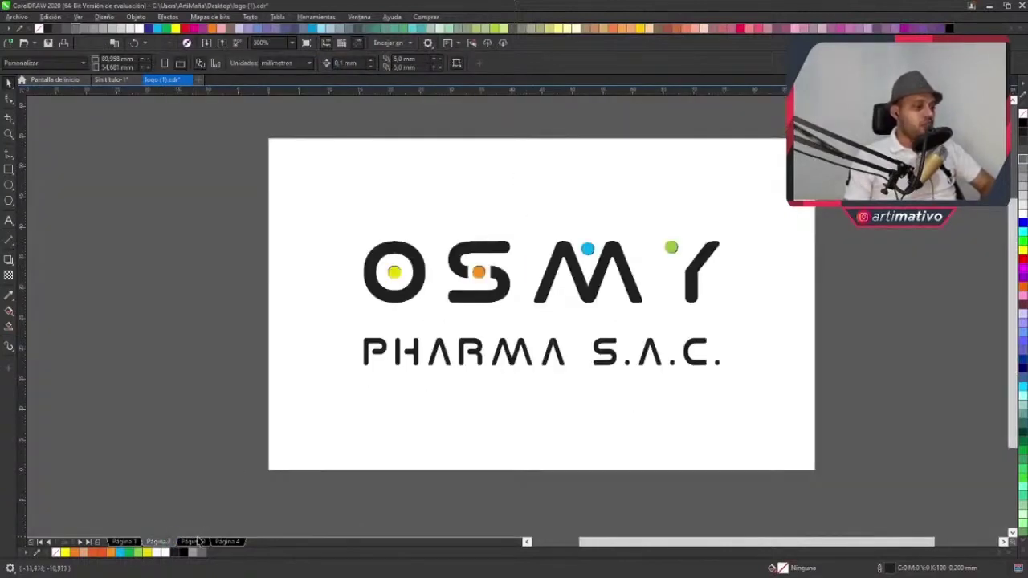
scroll(552, 279, up, 2)
scroll(571, 273, down, 2)
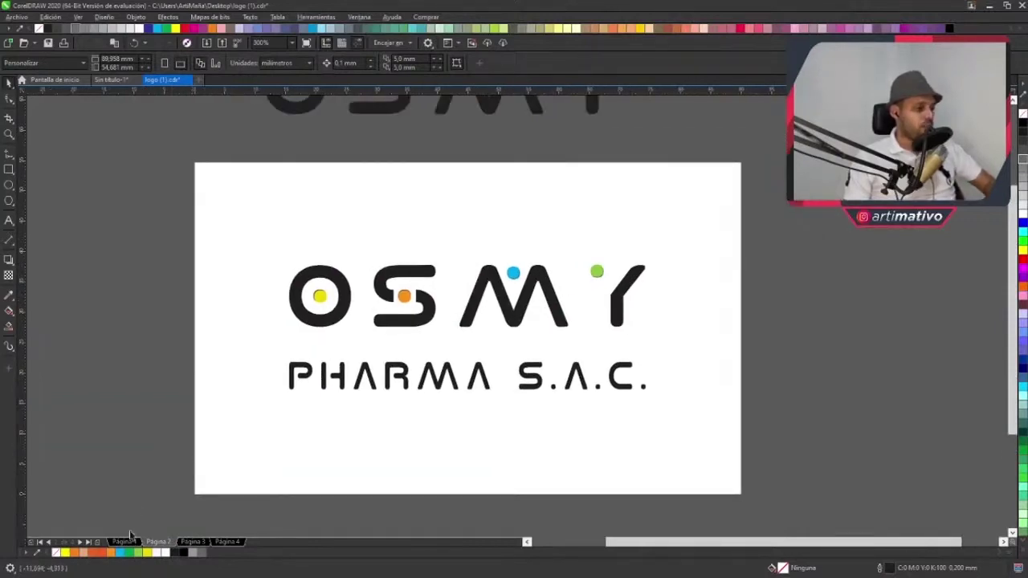
click(192, 542)
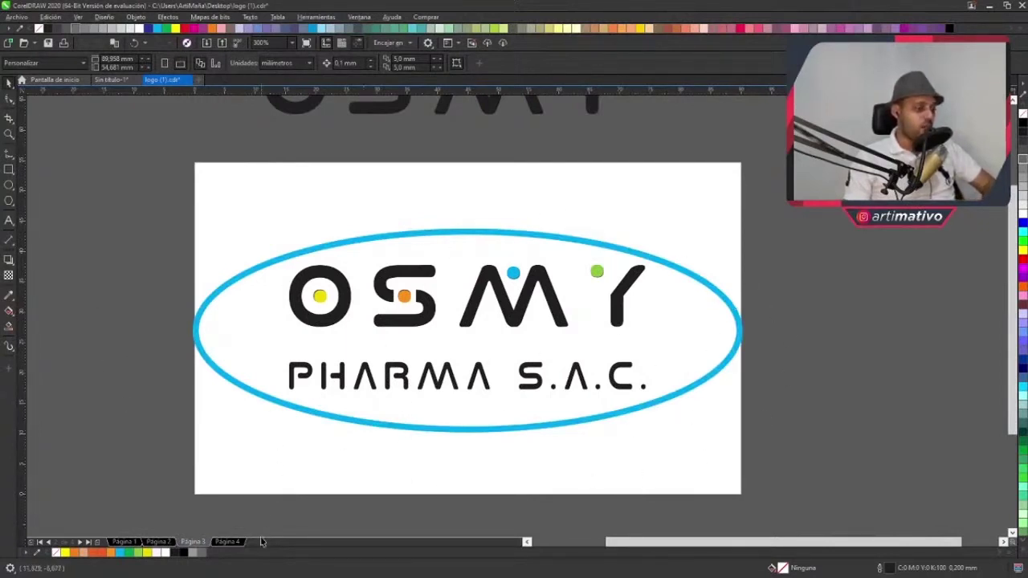
click(229, 542)
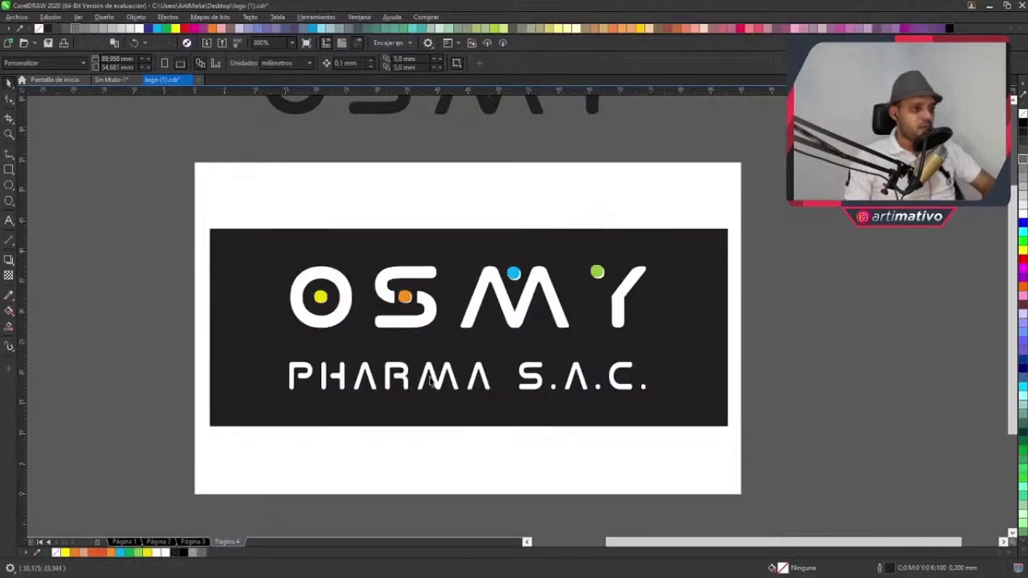
click(123, 542)
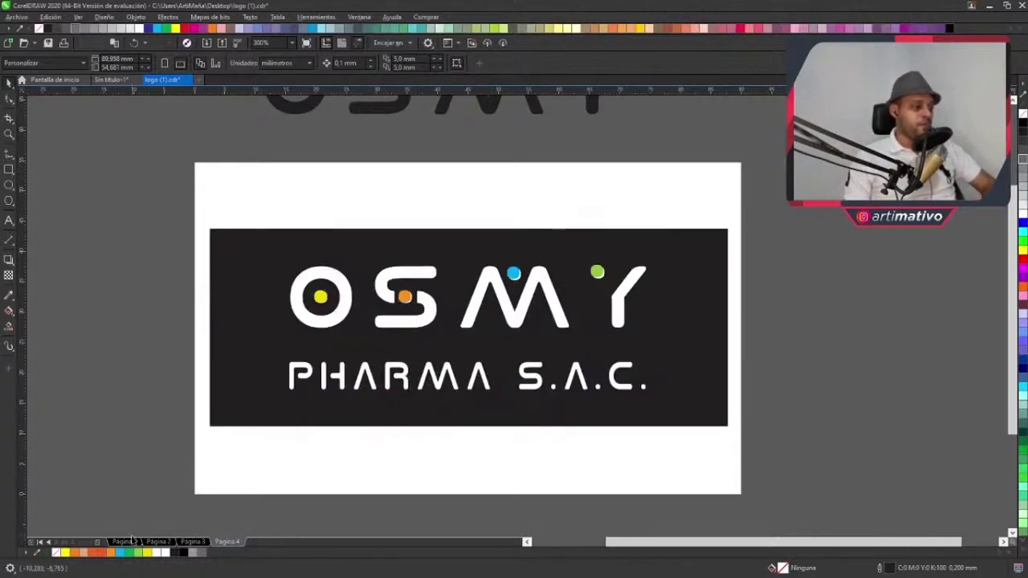
scroll(459, 341, up, 1)
scroll(499, 322, down, 1)
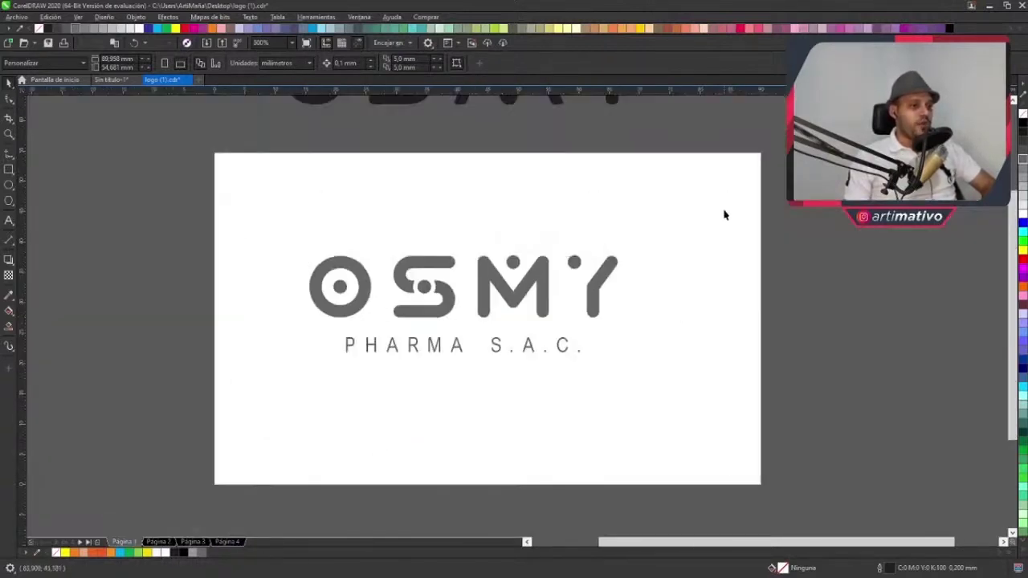
- Group the OSMY lettering with the PHARMA S.A.C. text and centre the group on the page
drag(723, 214, 192, 398)
key(p)
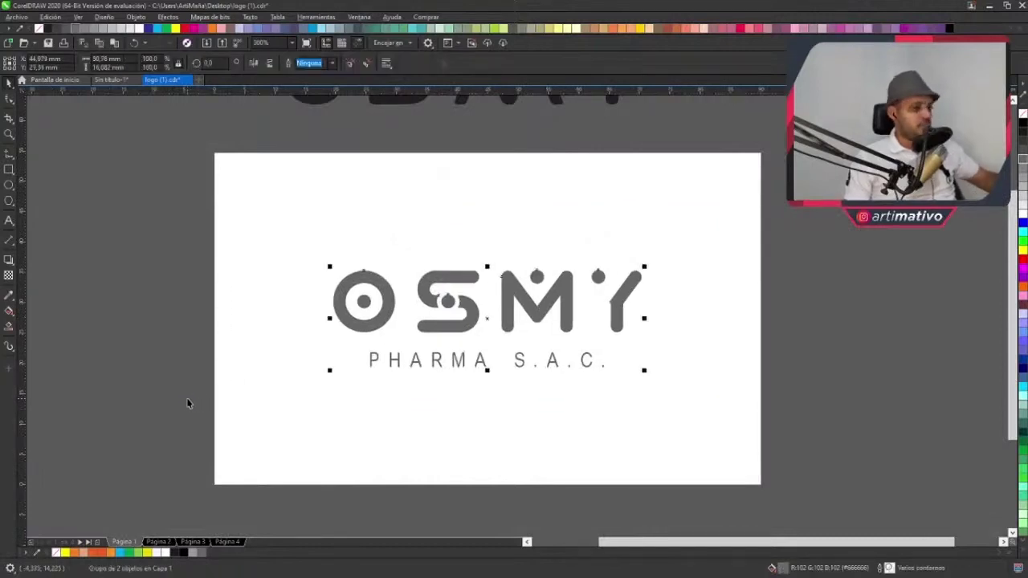
key(Escape)
click(434, 307)
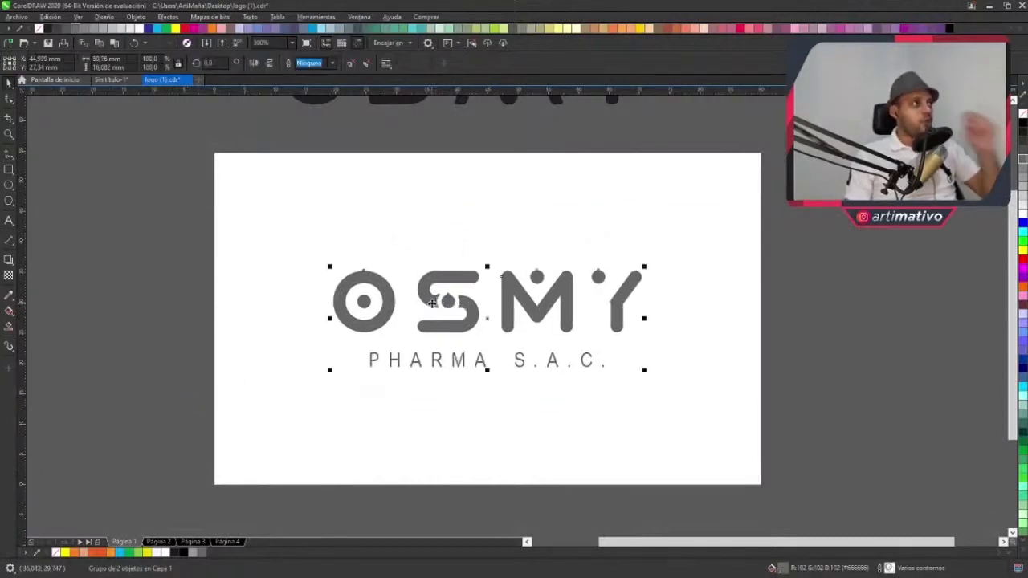
click(402, 305)
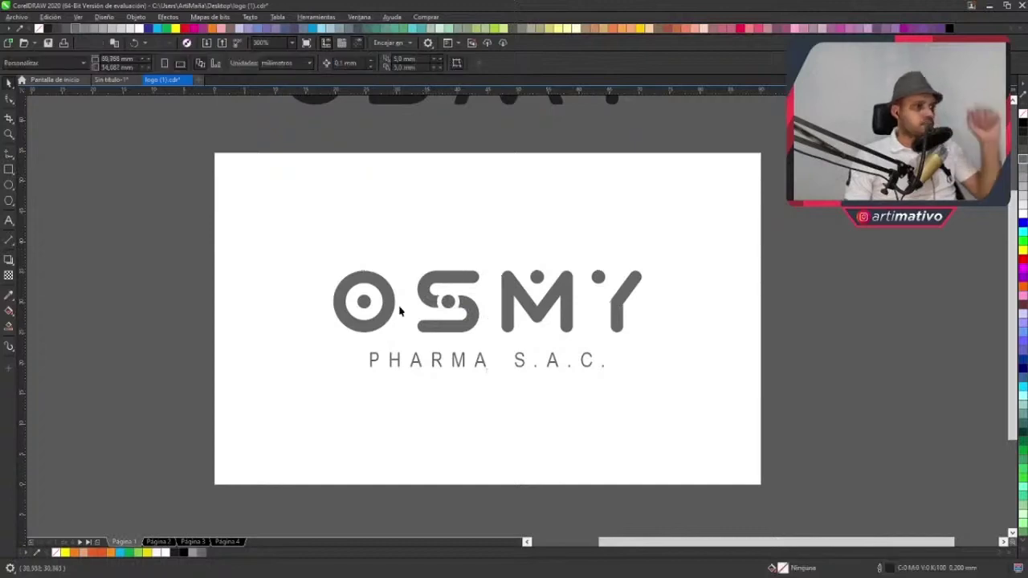
- Create a separate shape over the dot inside the O with the Smart Fill tool
scroll(402, 305, up, 2)
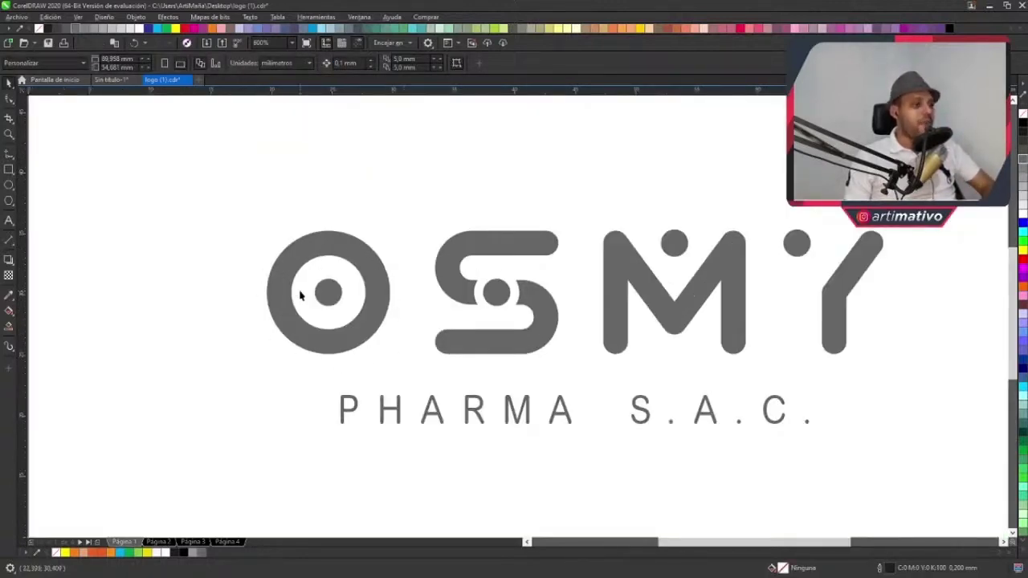
click(329, 271)
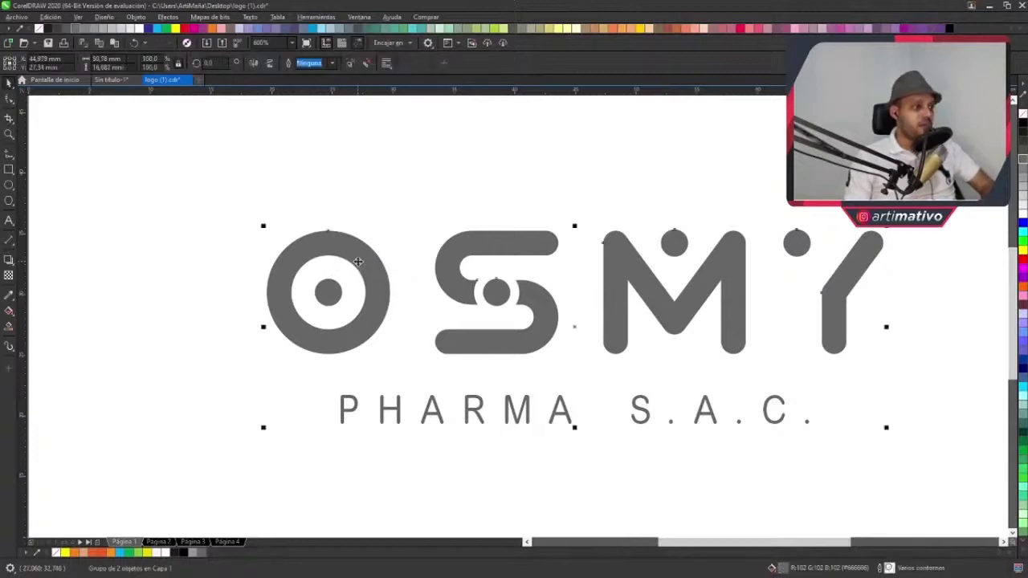
click(39, 352)
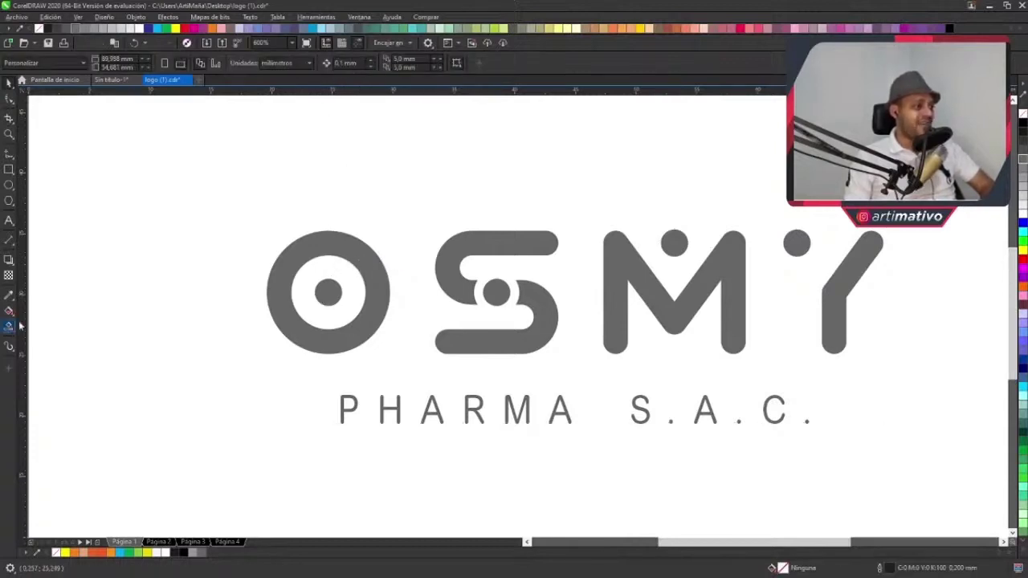
click(10, 327)
click(328, 292)
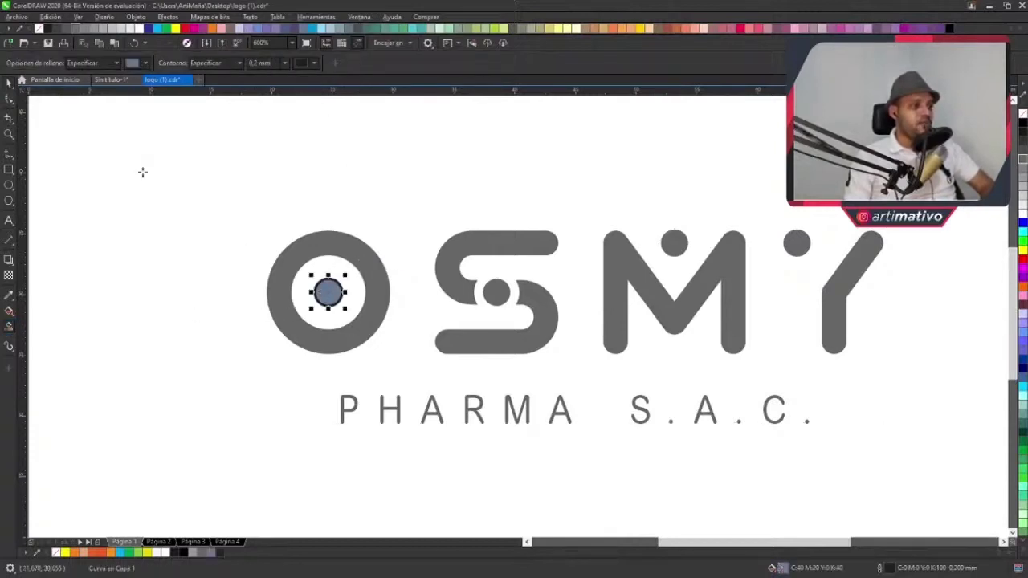
click(9, 83)
- Fill the new dot shape inside the O with light green (C40 M0 Y40 K0) and remove its outline
scroll(345, 302, up, 1)
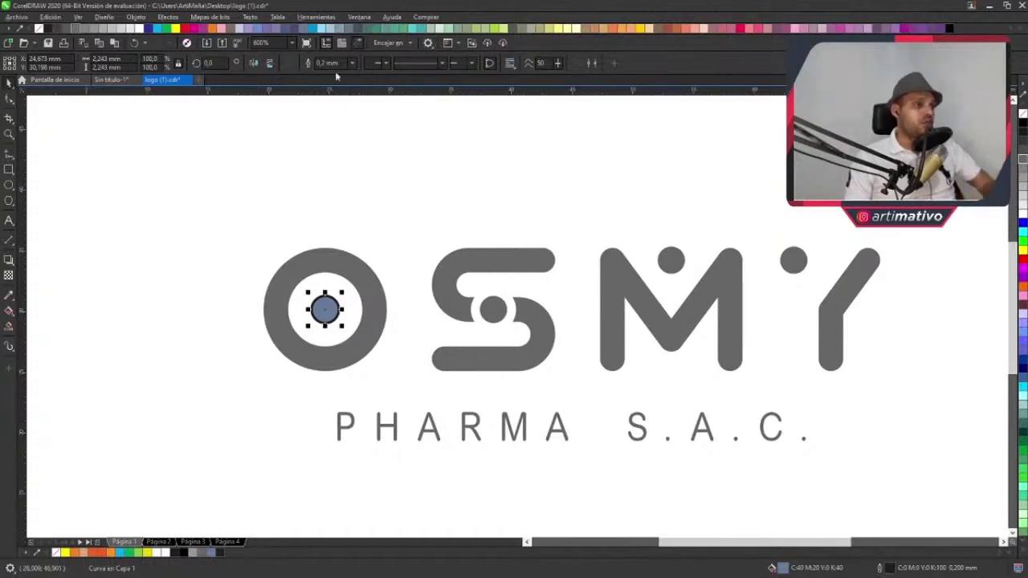
click(450, 30)
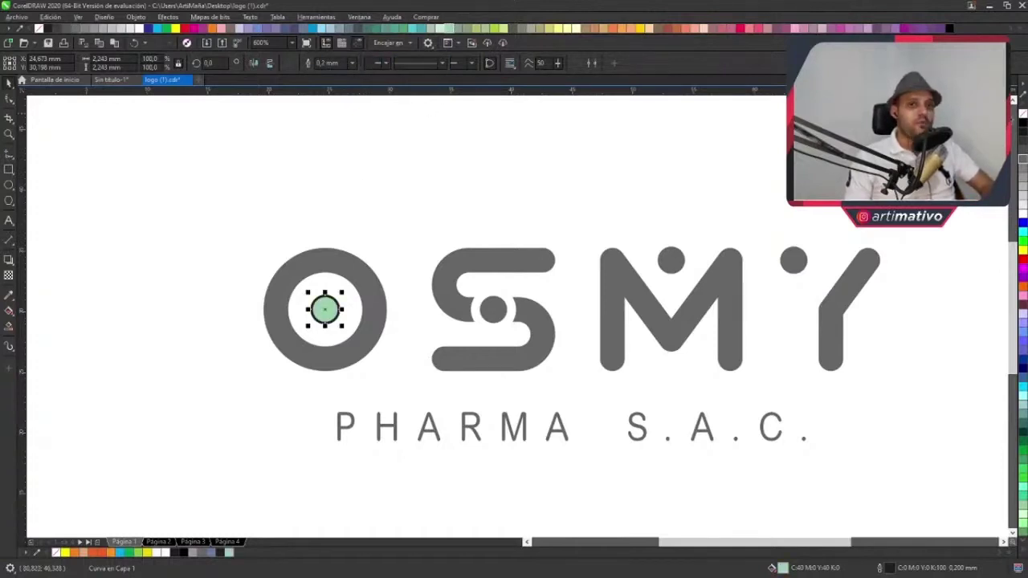
right_click(1023, 113)
click(553, 220)
scroll(444, 261, down, 5)
scroll(351, 295, up, 5)
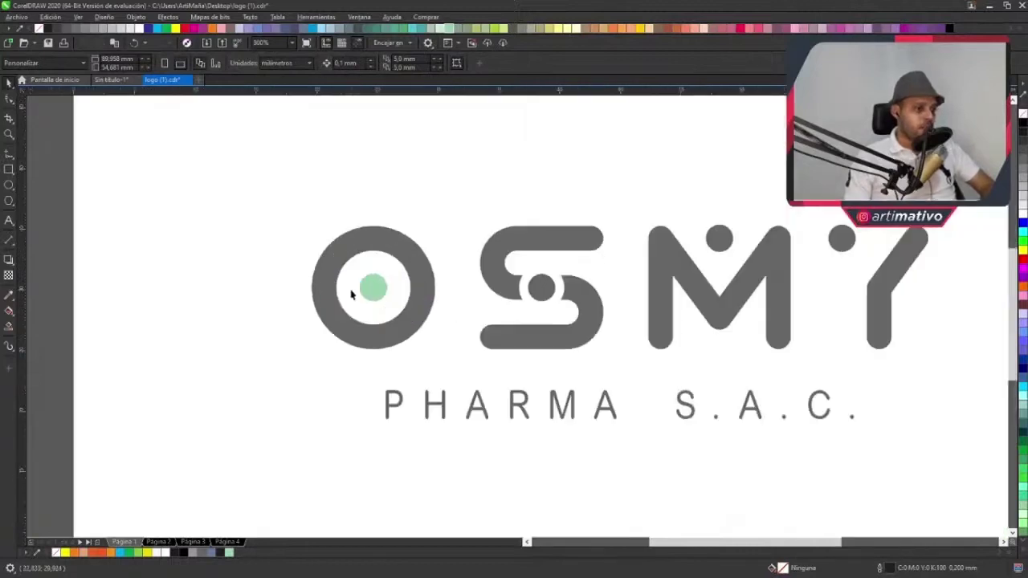
- Ungroup the logo and delete the nodes of the original inner dot from the O curve, keeping the green dot
click(321, 309)
scroll(351, 295, up, 2)
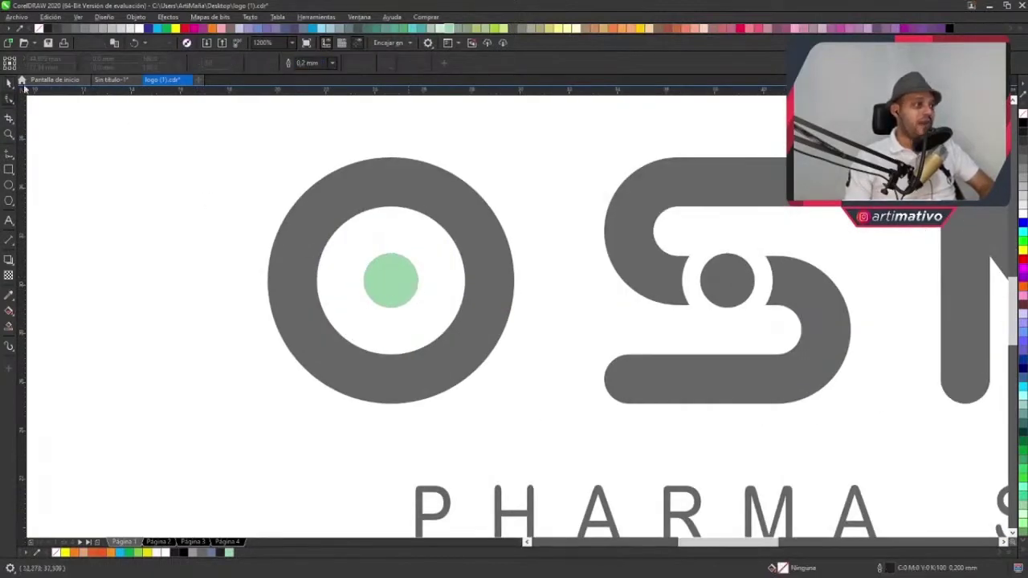
click(390, 166)
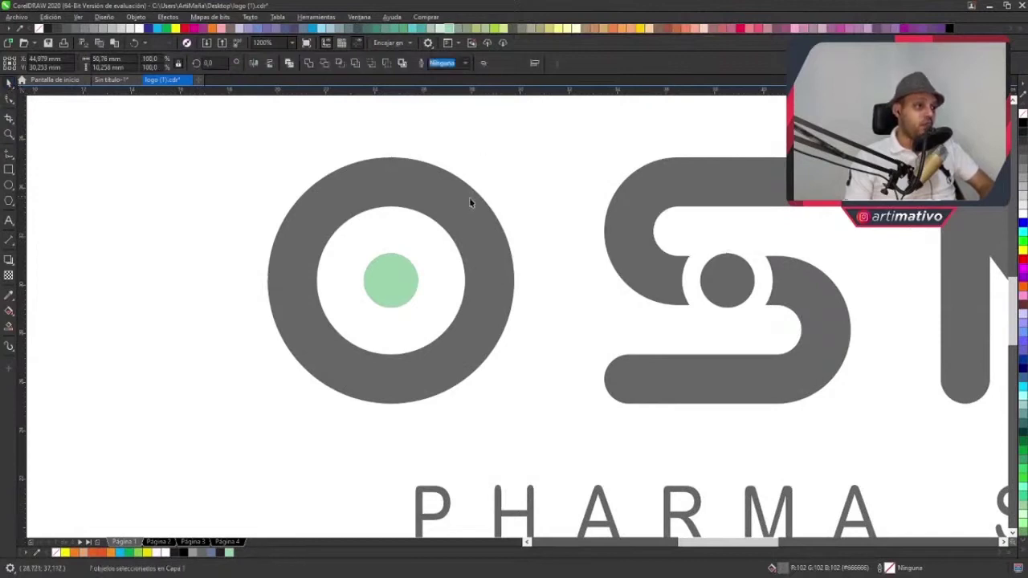
ctrl+click(471, 202)
click(9, 98)
drag(436, 250, 338, 321)
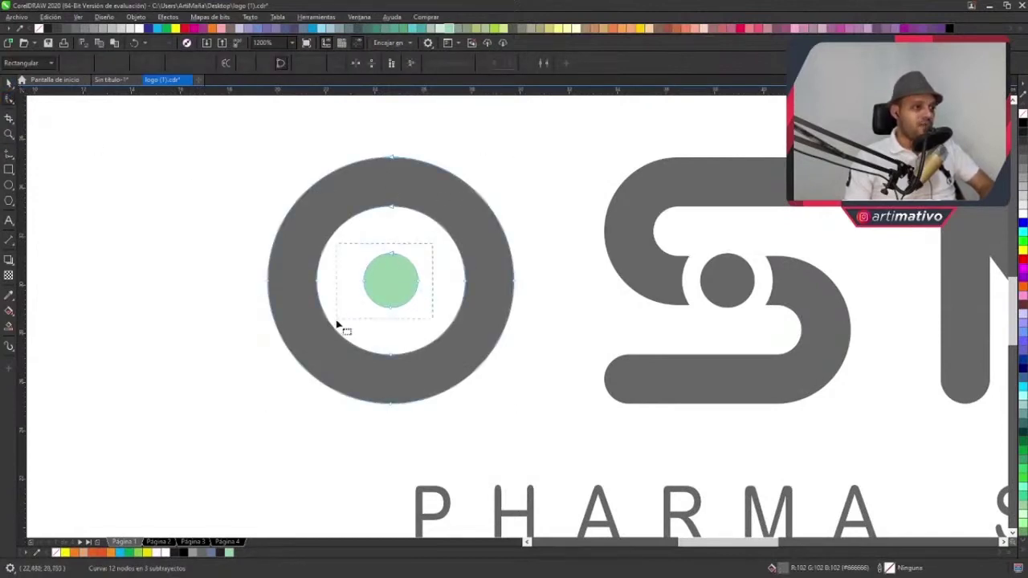
key(space)
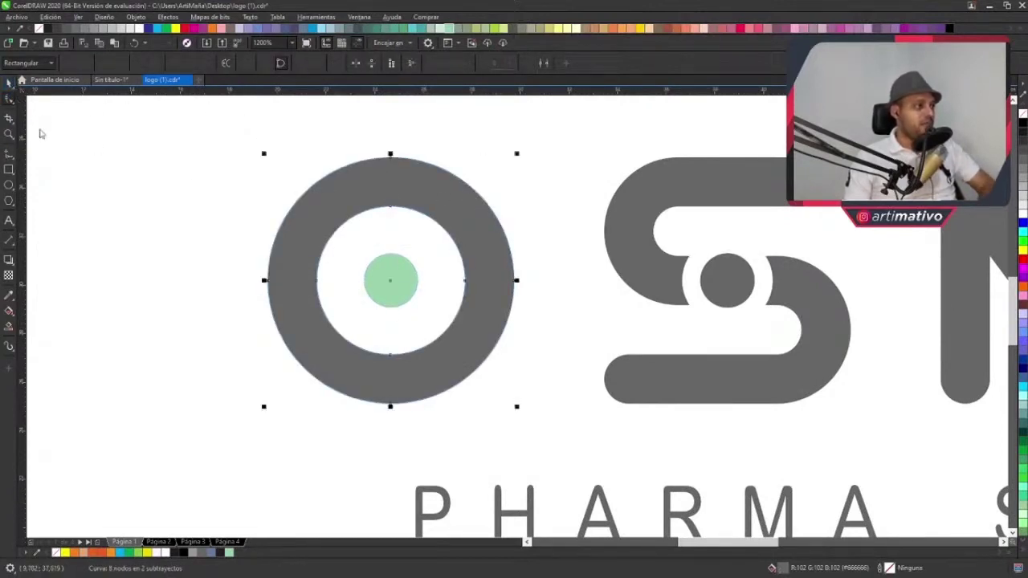
click(41, 131)
scroll(521, 249, down, 4)
scroll(530, 251, up, 3)
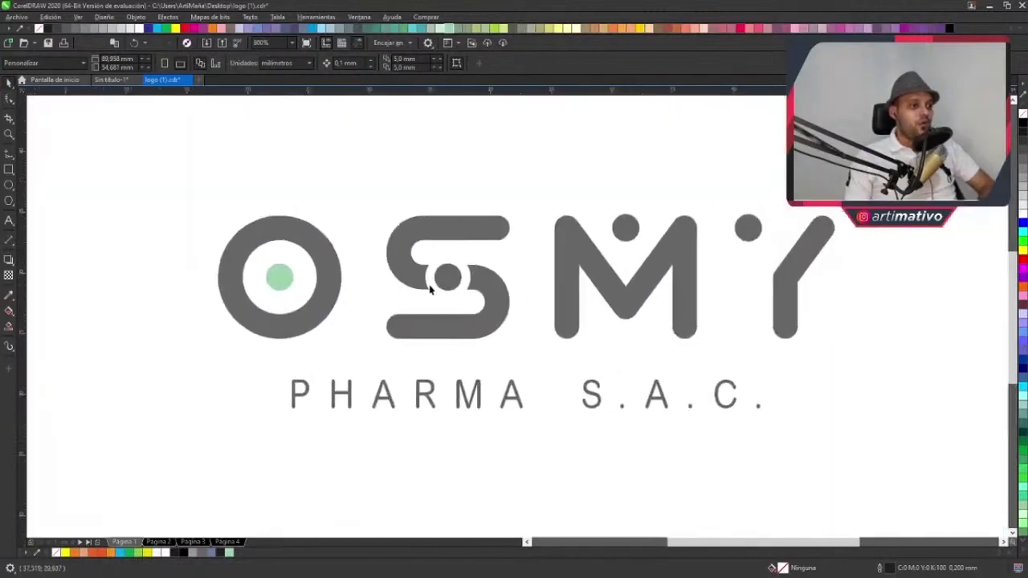
- Try a red fill on the dot inside the O and undo it
drag(361, 180, 137, 367)
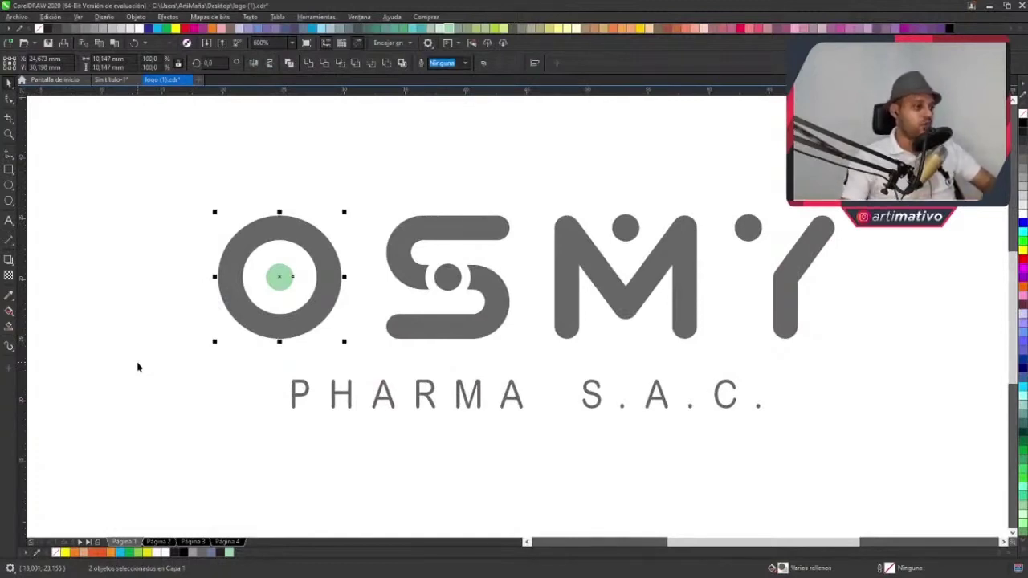
click(169, 351)
click(280, 276)
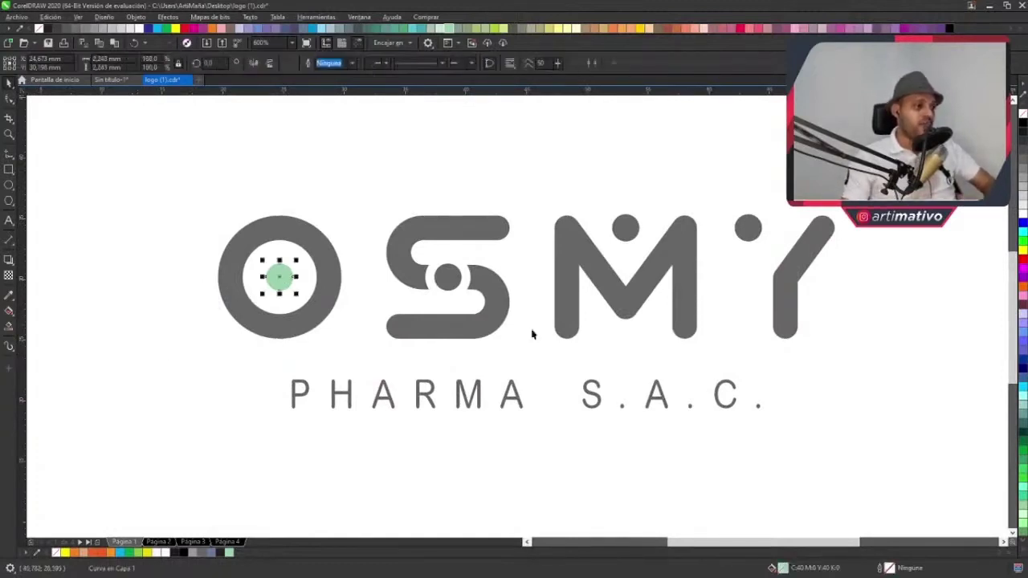
click(1023, 259)
click(780, 174)
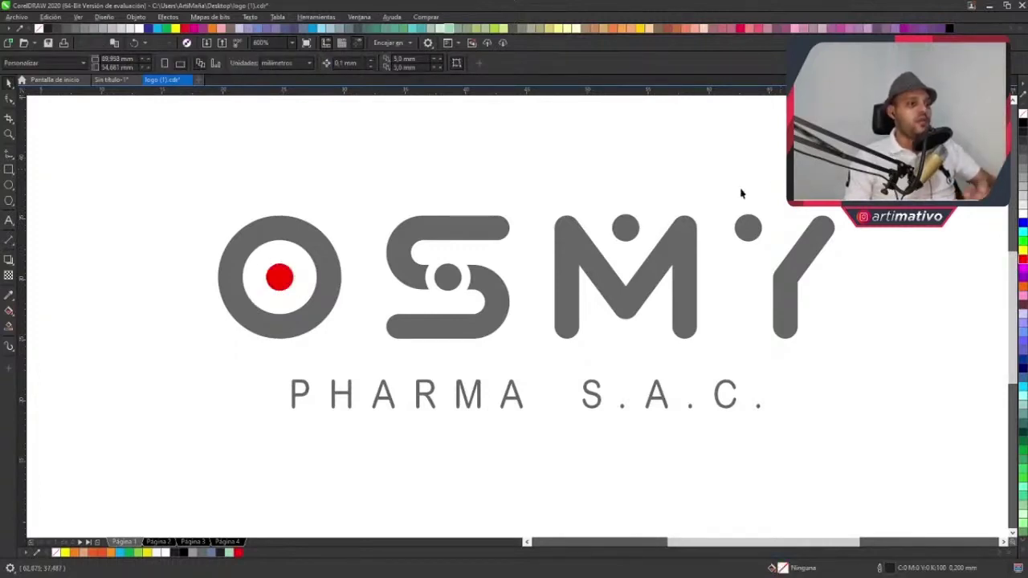
key(ctrl+z)
click(398, 208)
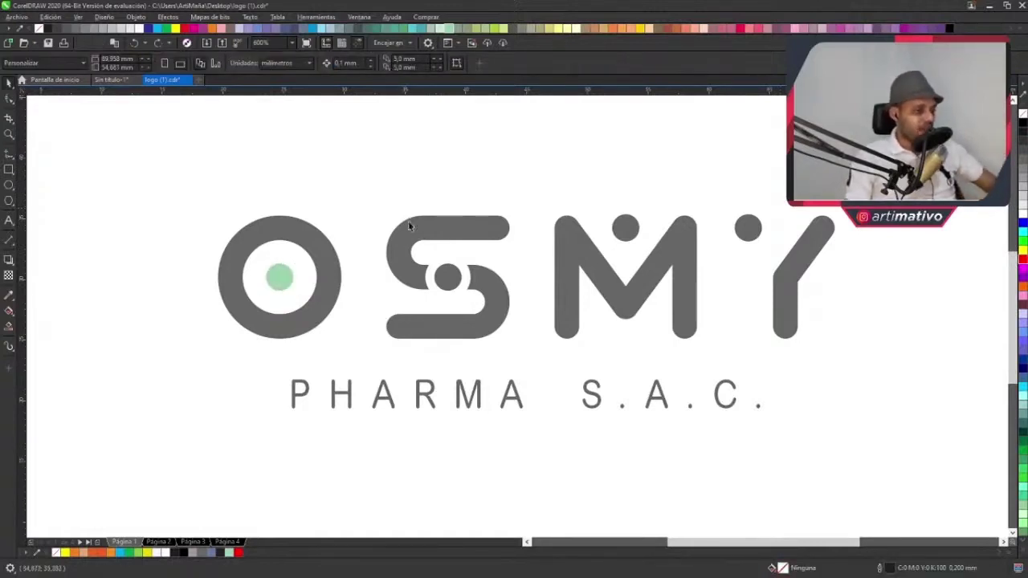
drag(366, 212, 208, 310)
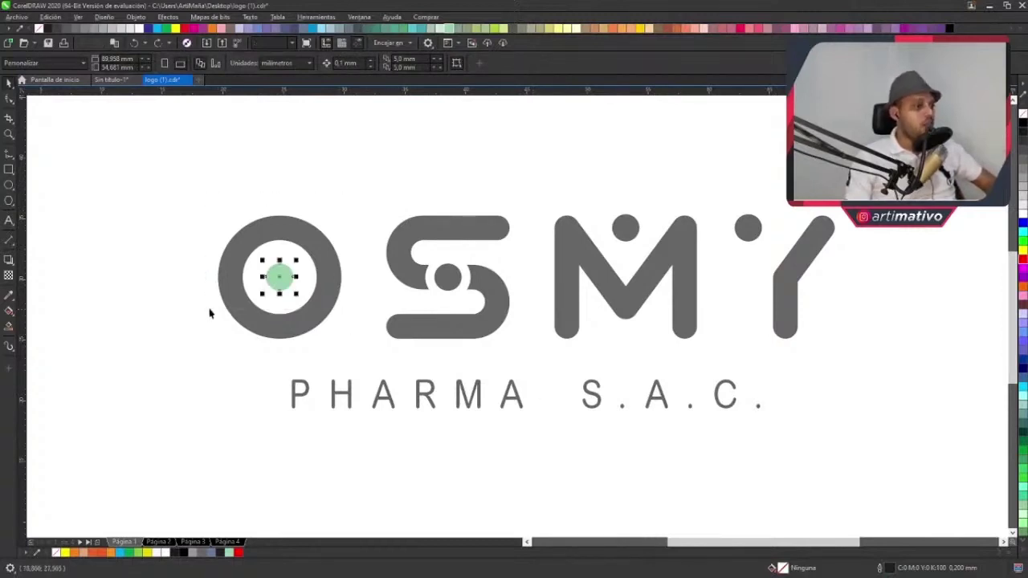
click(301, 189)
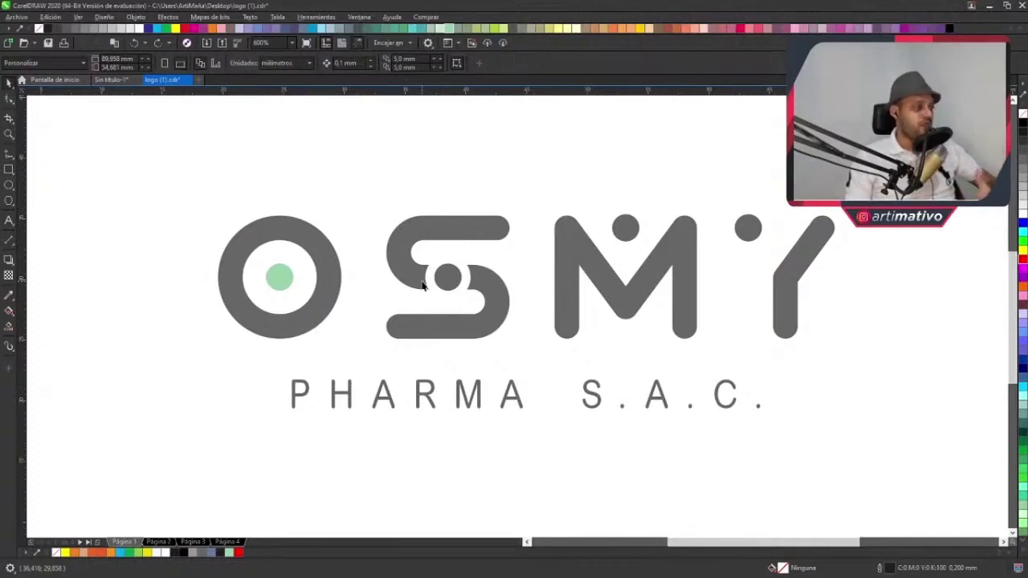
key(ctrl+a)
key(F3)
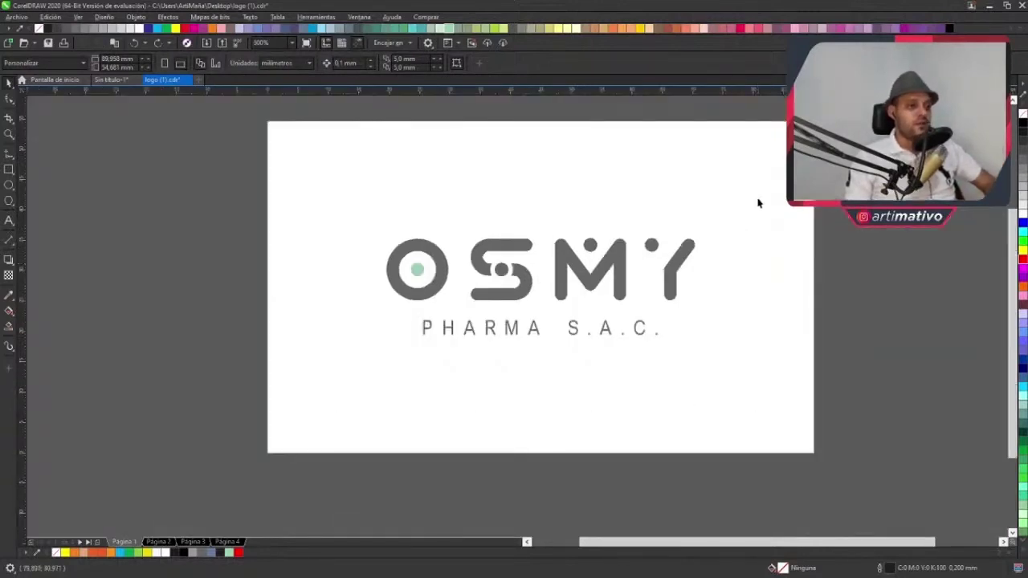
click(383, 269)
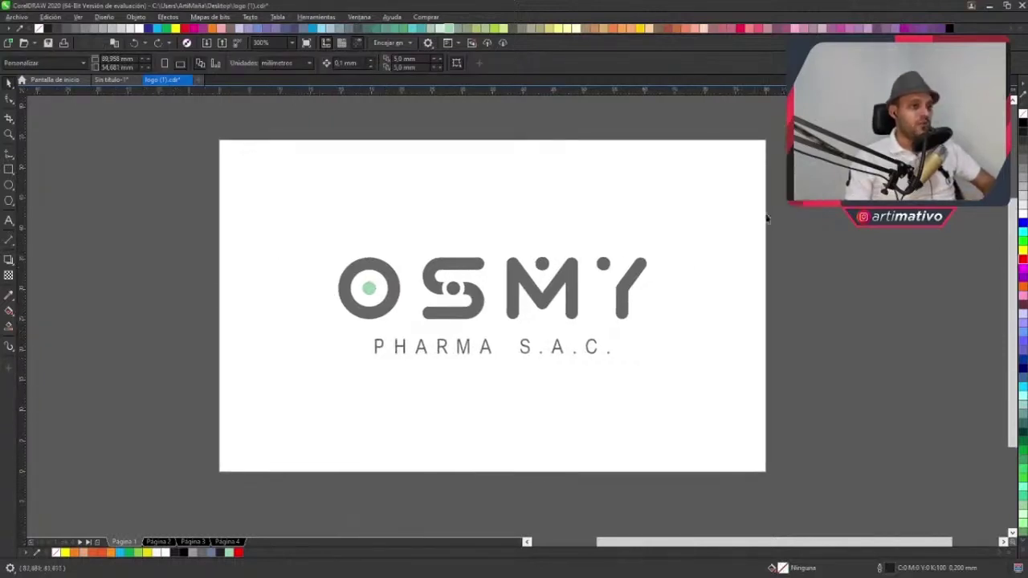
drag(825, 195, 187, 417)
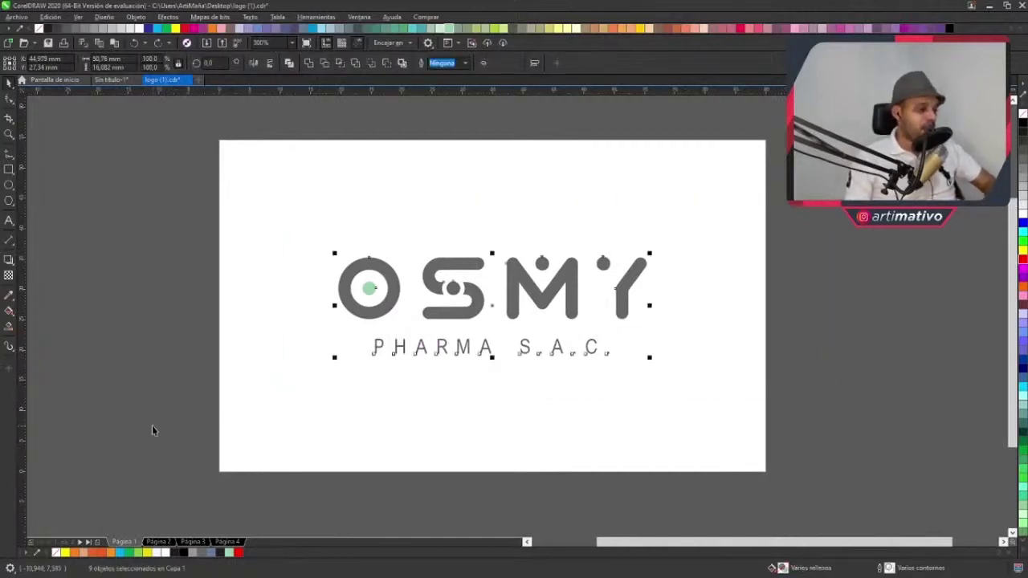
click(159, 348)
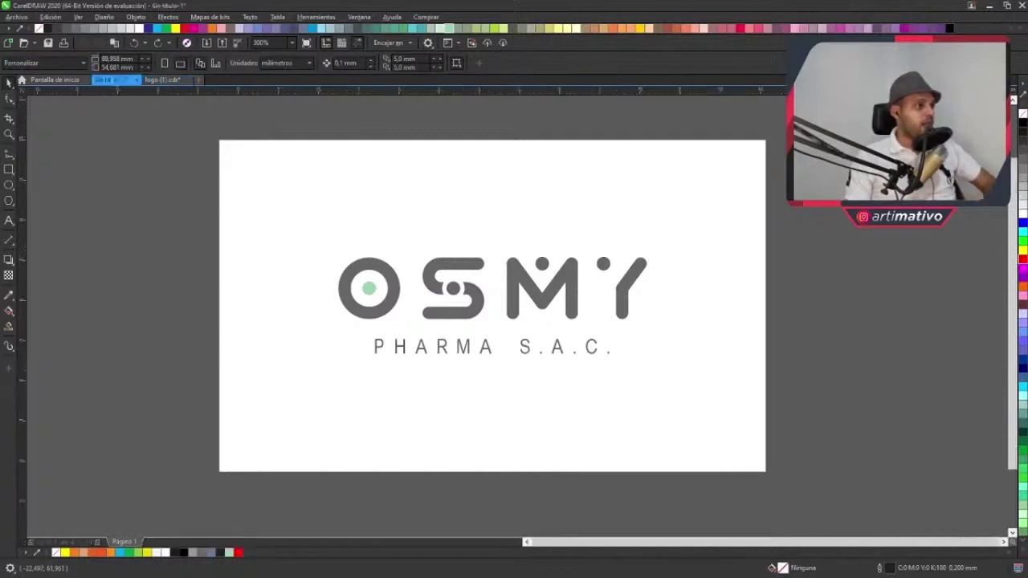
- Close the untitled document Sin título-1 without saving its changes
click(119, 80)
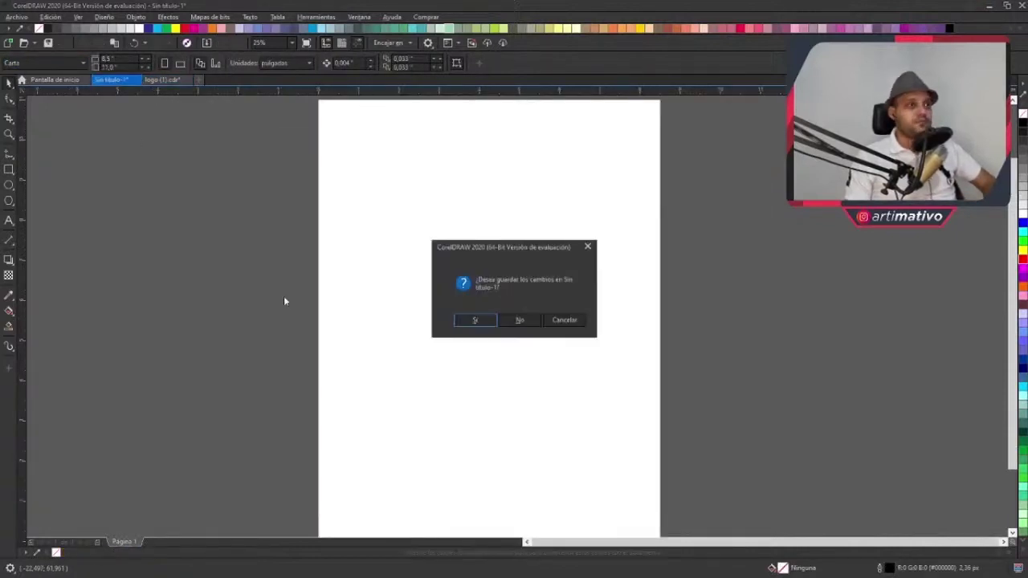
click(518, 321)
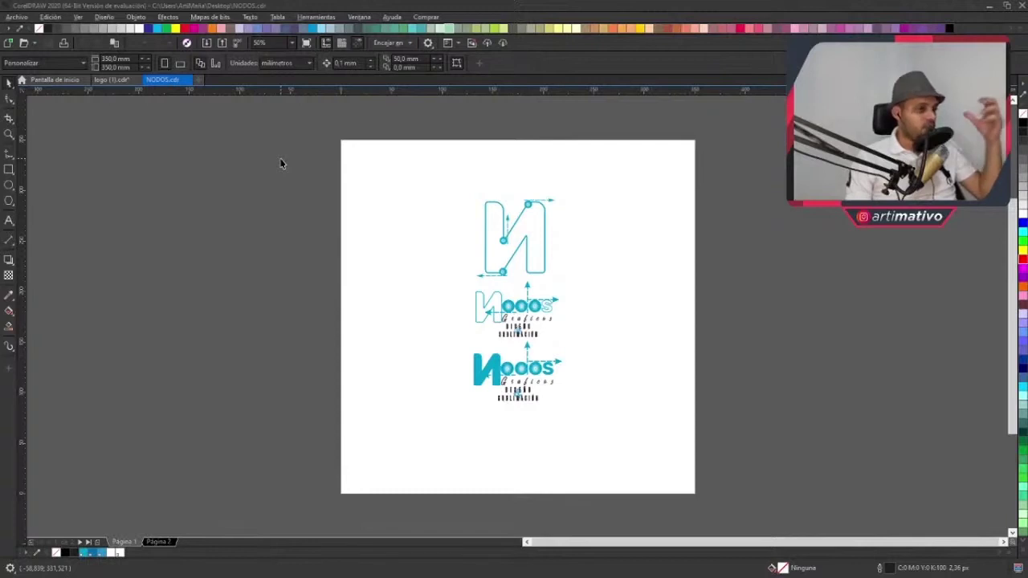
- Switch to the logo (1).cdr drawing and look over the available curve-drawing tools
click(109, 80)
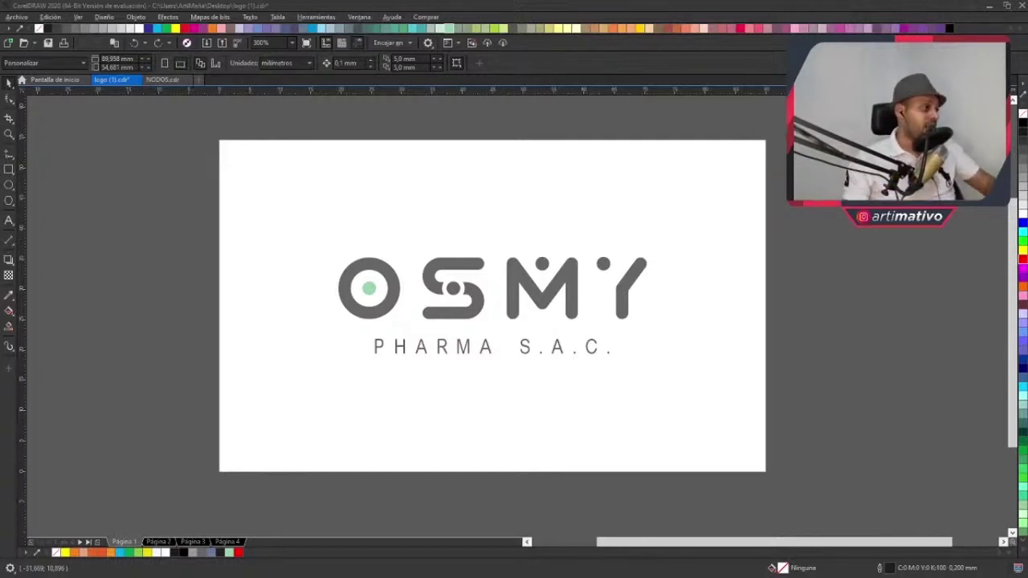
click(8, 156)
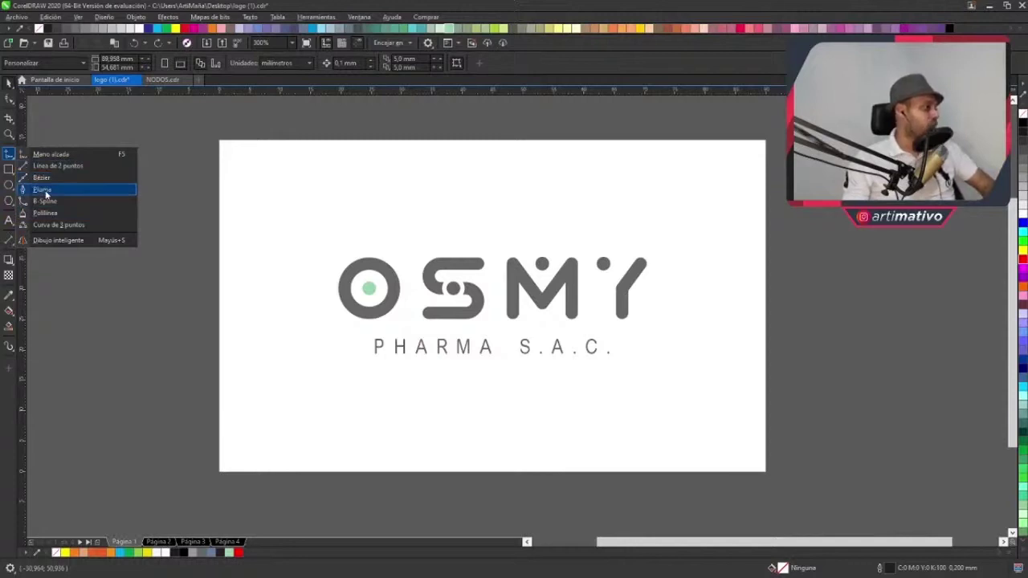
click(46, 192)
click(13, 157)
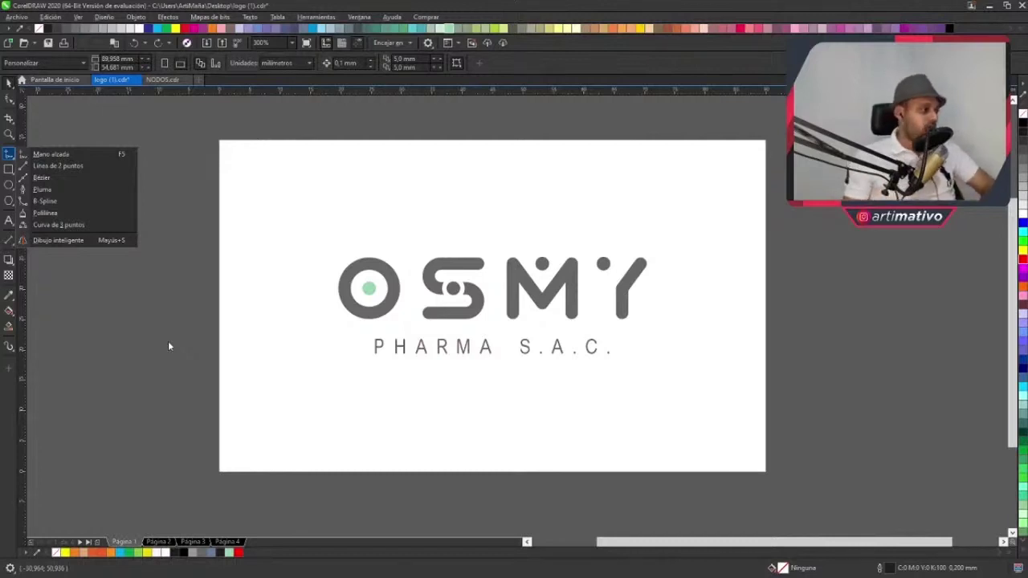
click(167, 346)
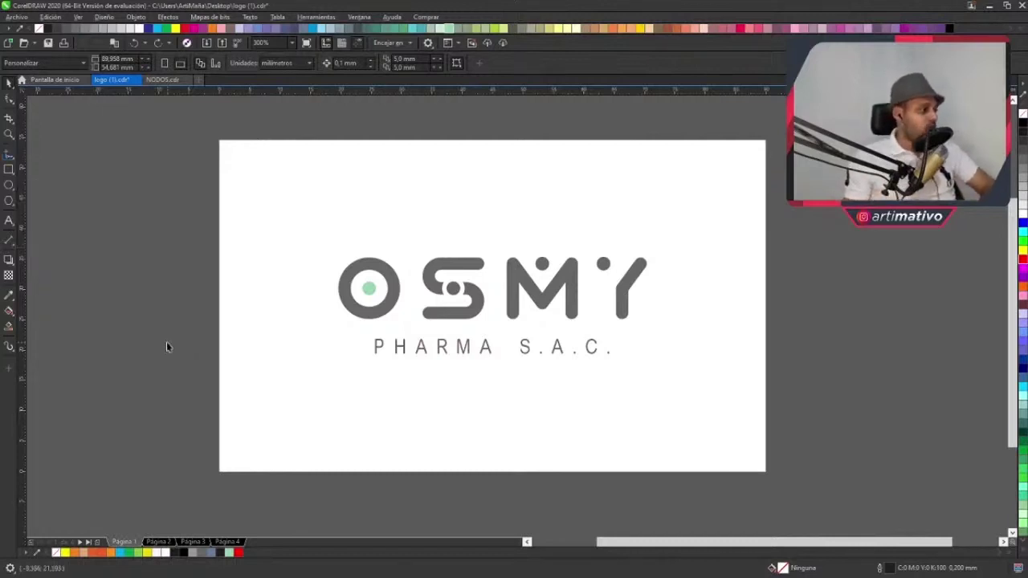
- Switch to the NODOS.cdr drawing and delete its empty second page
click(166, 82)
click(9, 134)
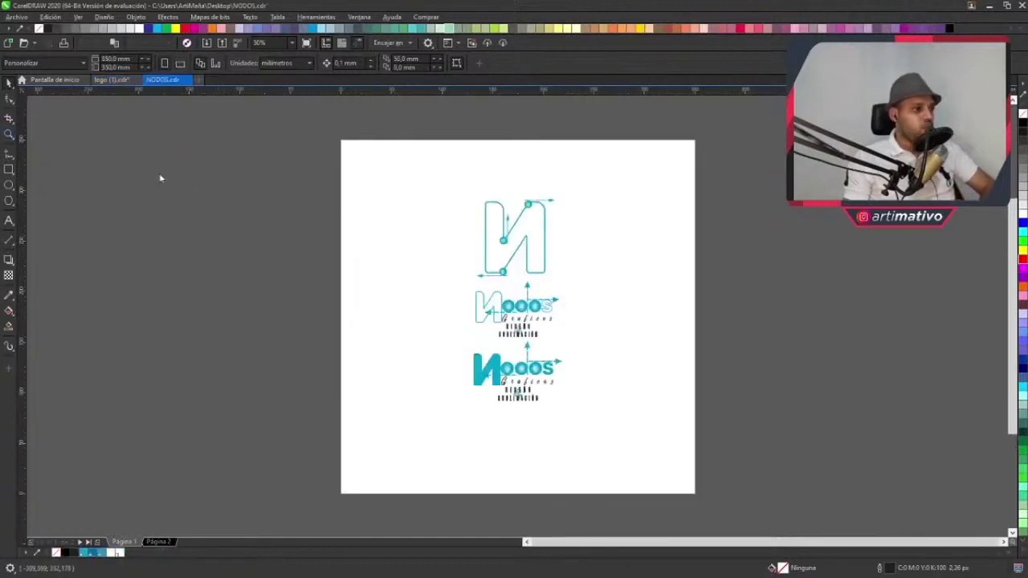
drag(438, 193, 604, 434)
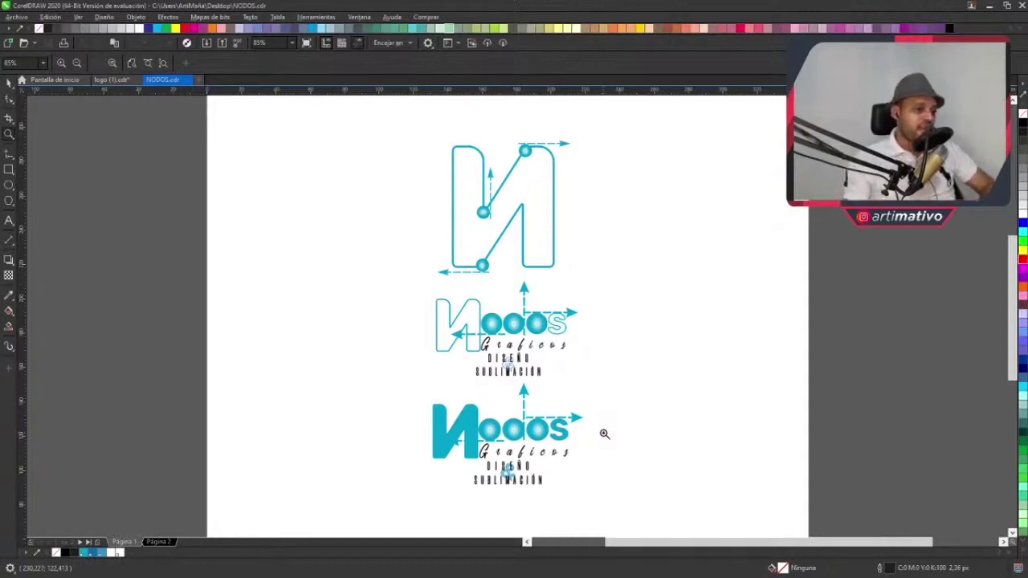
click(167, 542)
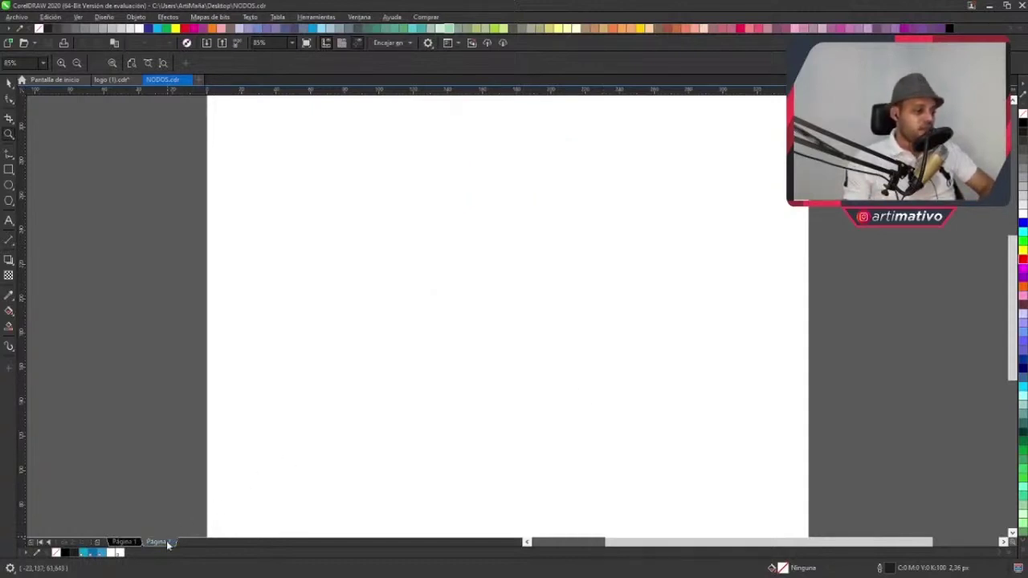
scroll(530, 329, down, 4)
scroll(342, 453, up, 2)
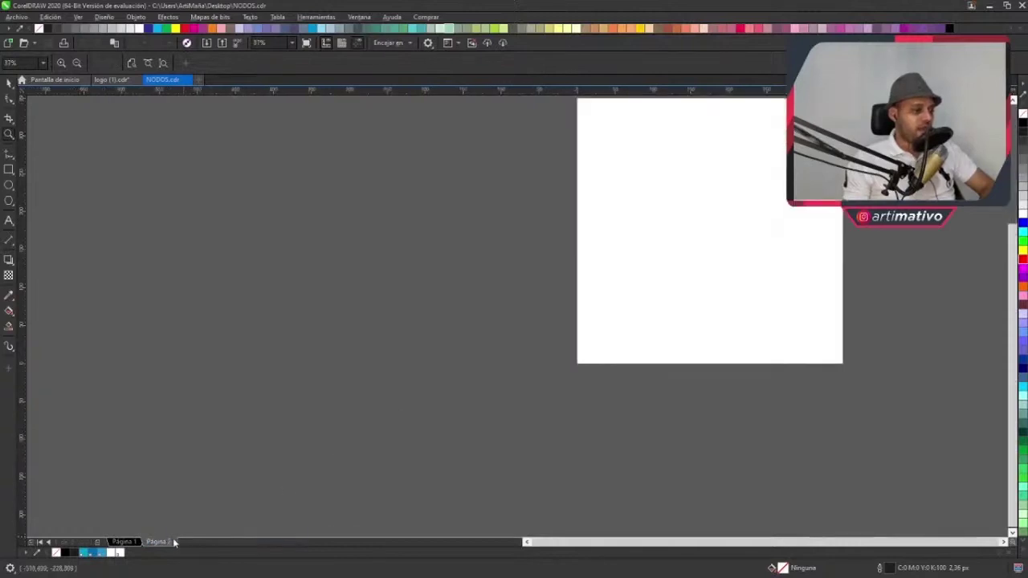
right_click(173, 544)
click(197, 523)
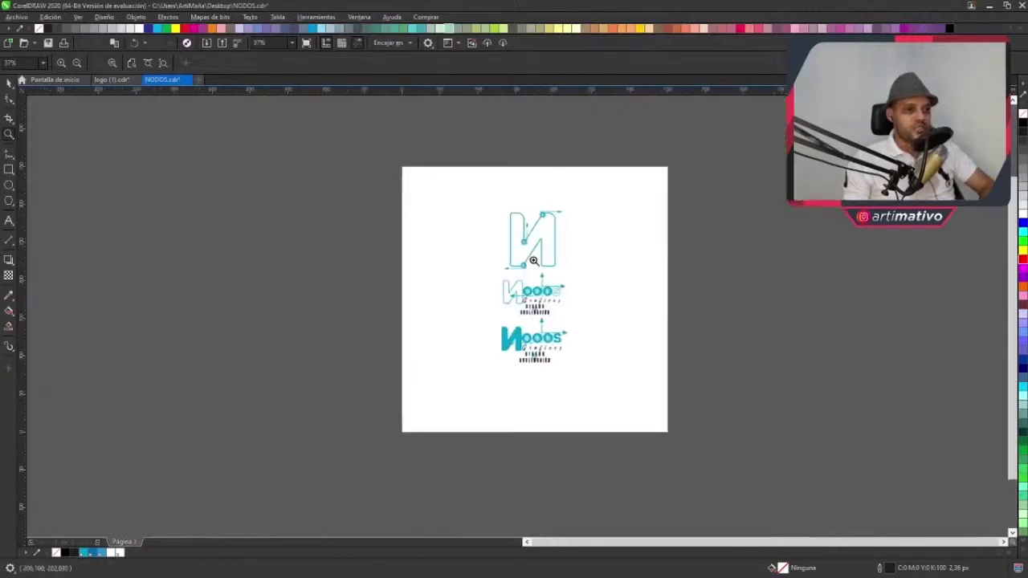
- Examine the large outlined N and the outlined and solid Nodos logo versions up close
drag(496, 205, 589, 385)
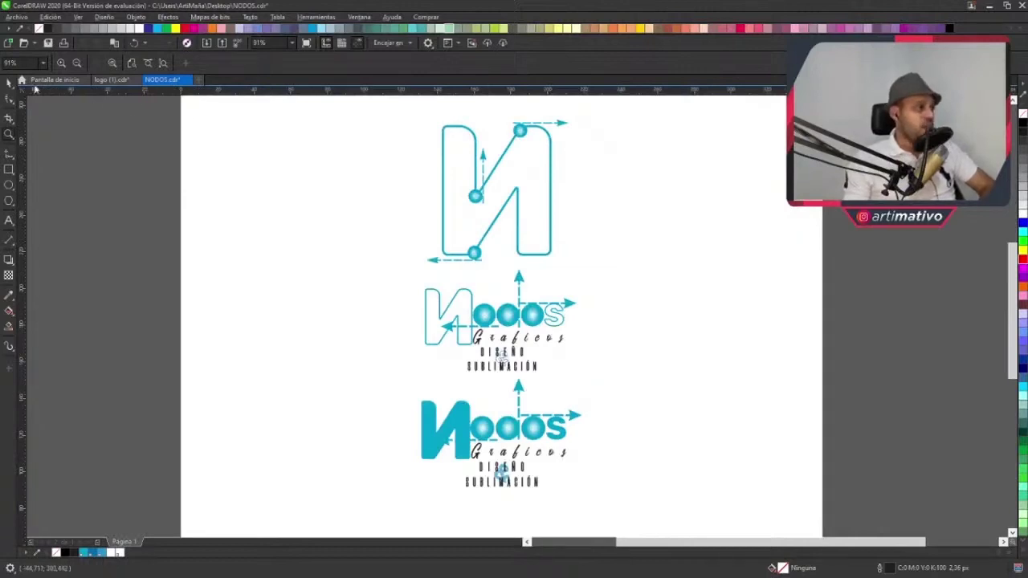
click(8, 81)
click(396, 373)
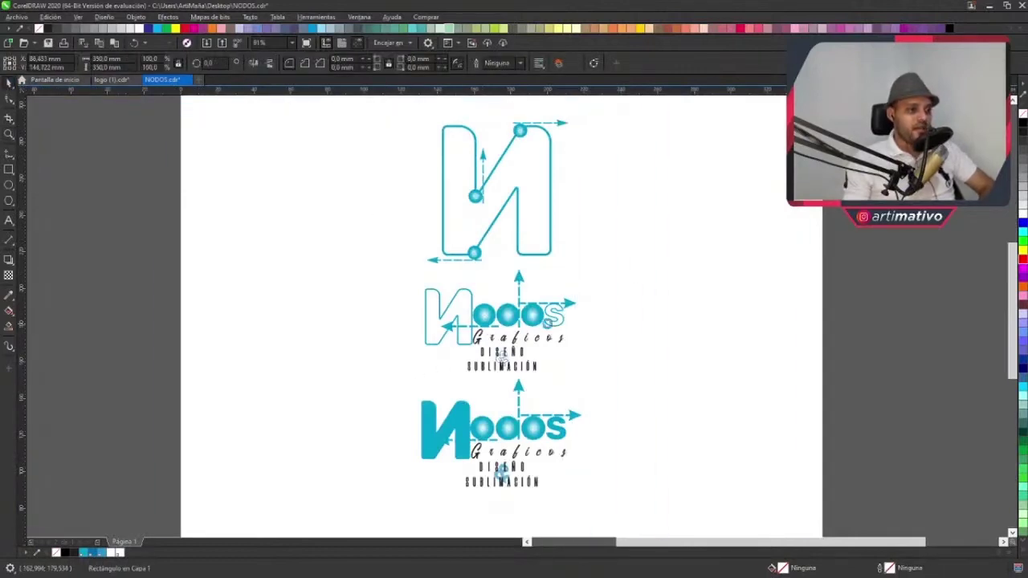
scroll(592, 320, down, 3)
key(Escape)
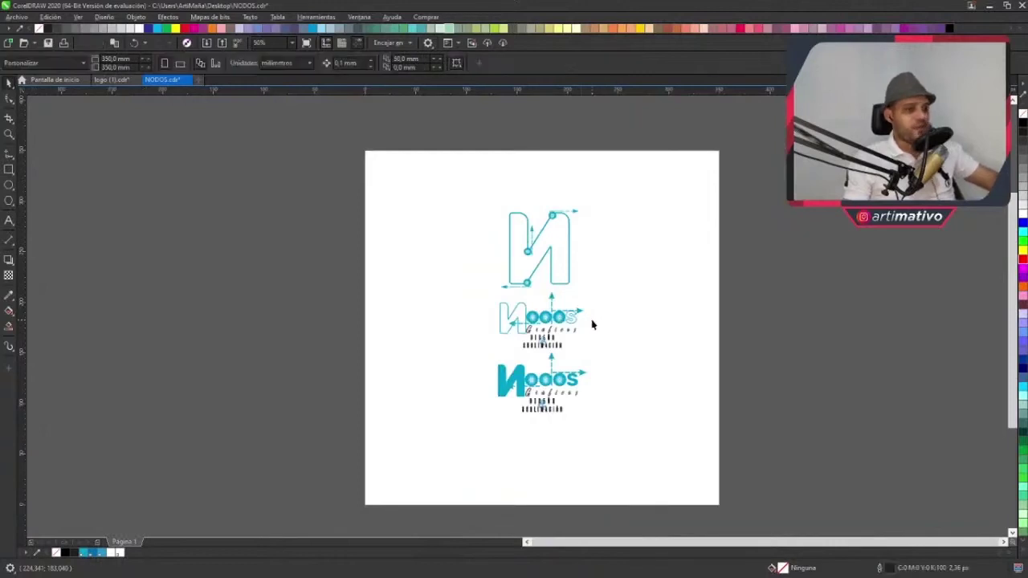
scroll(592, 322, up, 3)
drag(545, 254, 361, 374)
scroll(704, 298, down, 1)
click(704, 298)
scroll(707, 303, down, 2)
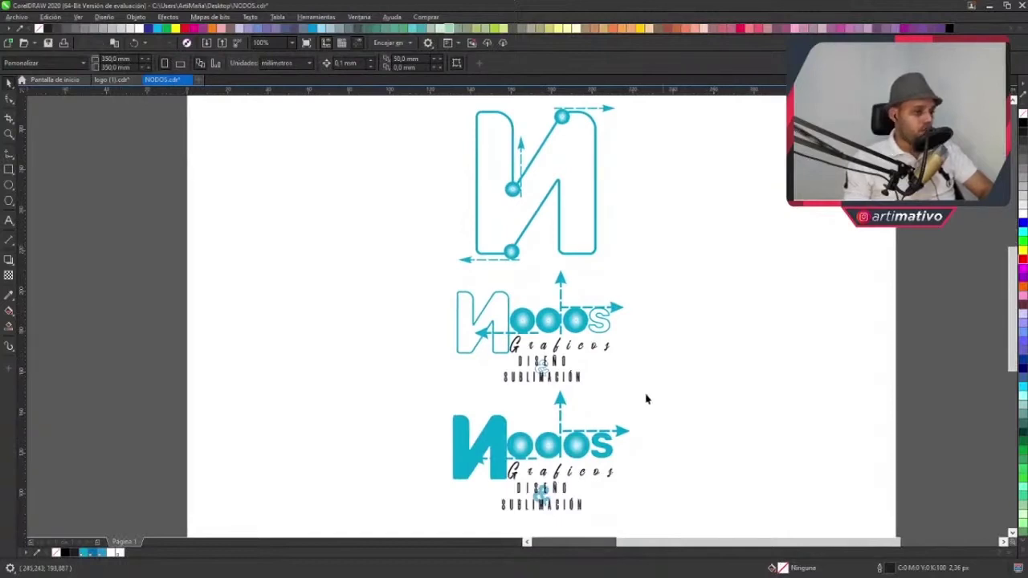
scroll(672, 337, down, 2)
scroll(580, 384, up, 2)
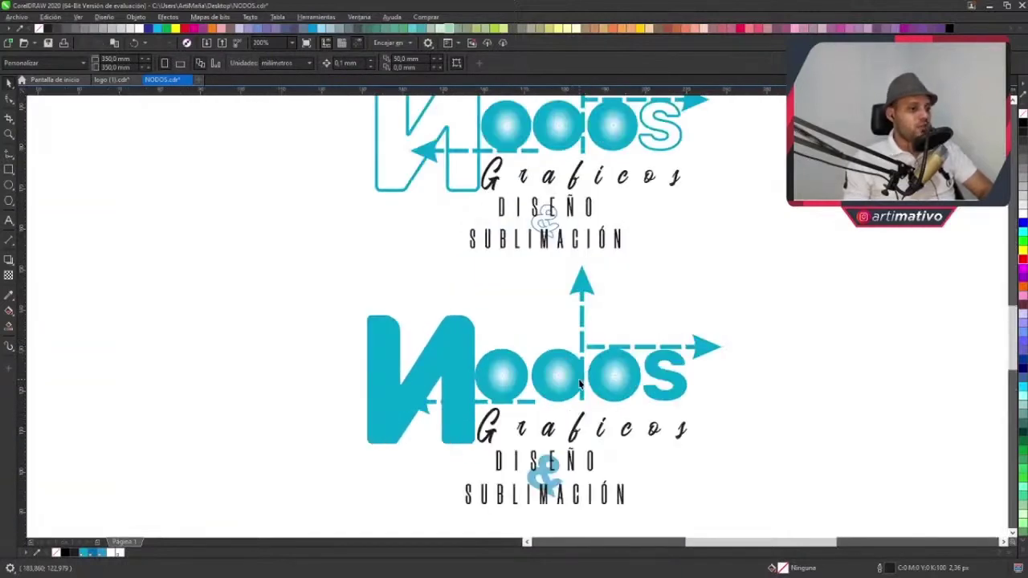
scroll(505, 392, down, 2)
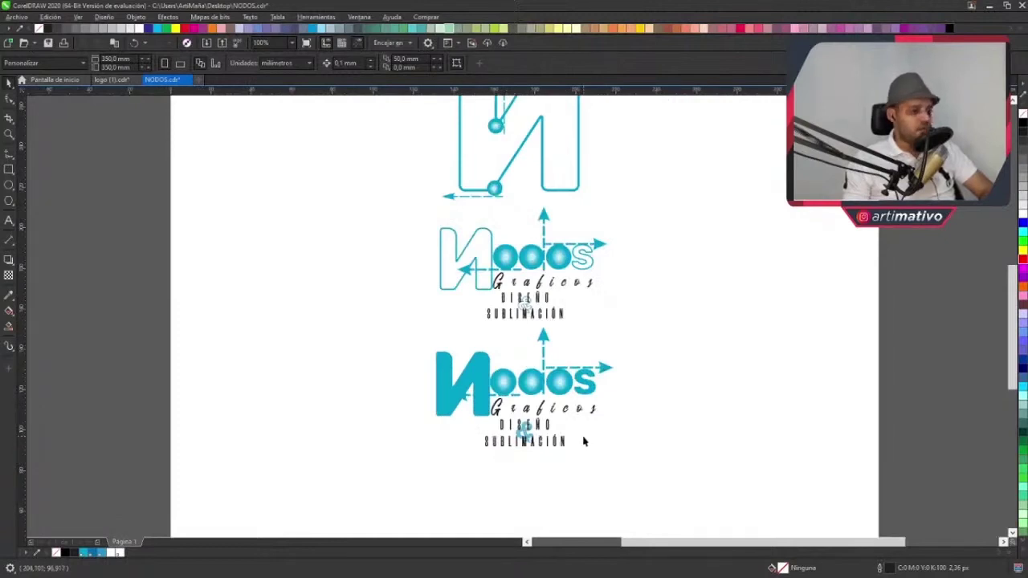
drag(652, 327, 379, 458)
scroll(604, 361, up, 2)
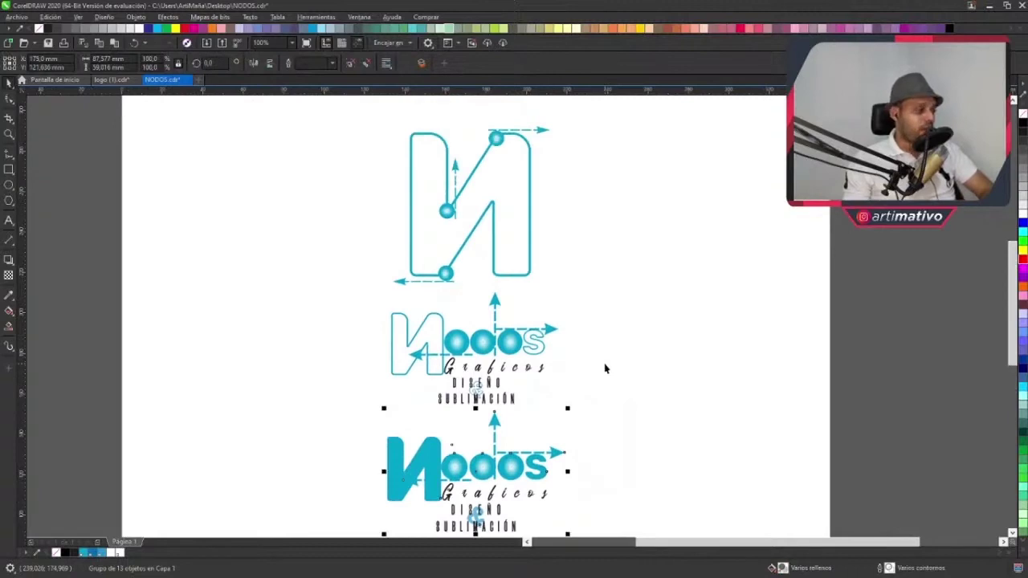
click(630, 315)
scroll(633, 315, up, 1)
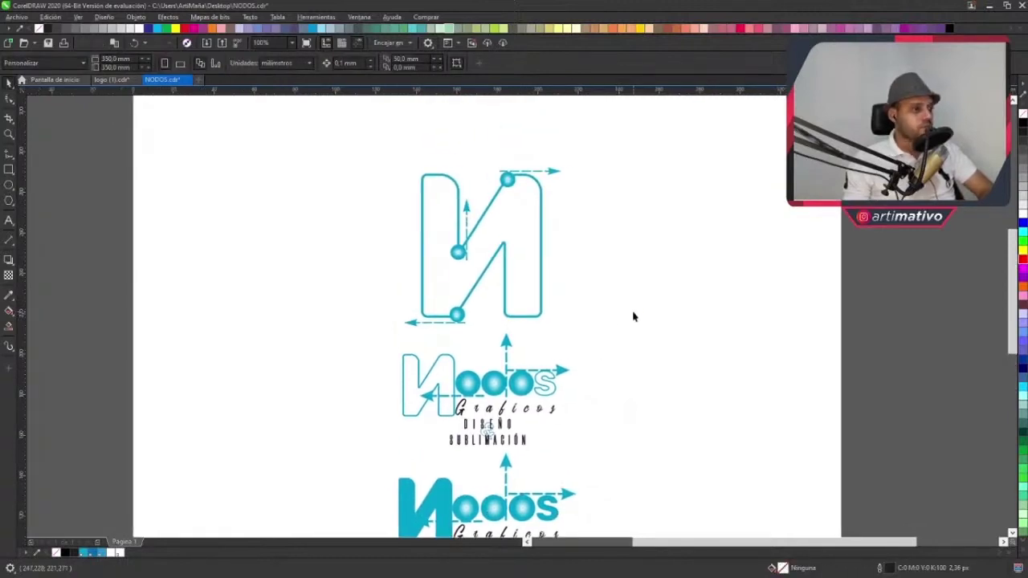
scroll(635, 317, down, 2)
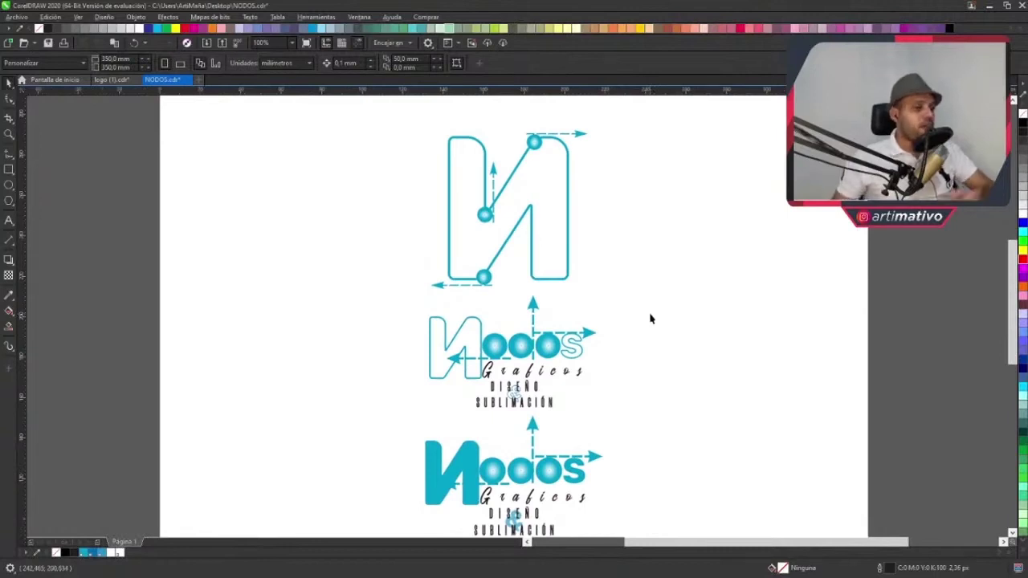
scroll(643, 250, up, 1)
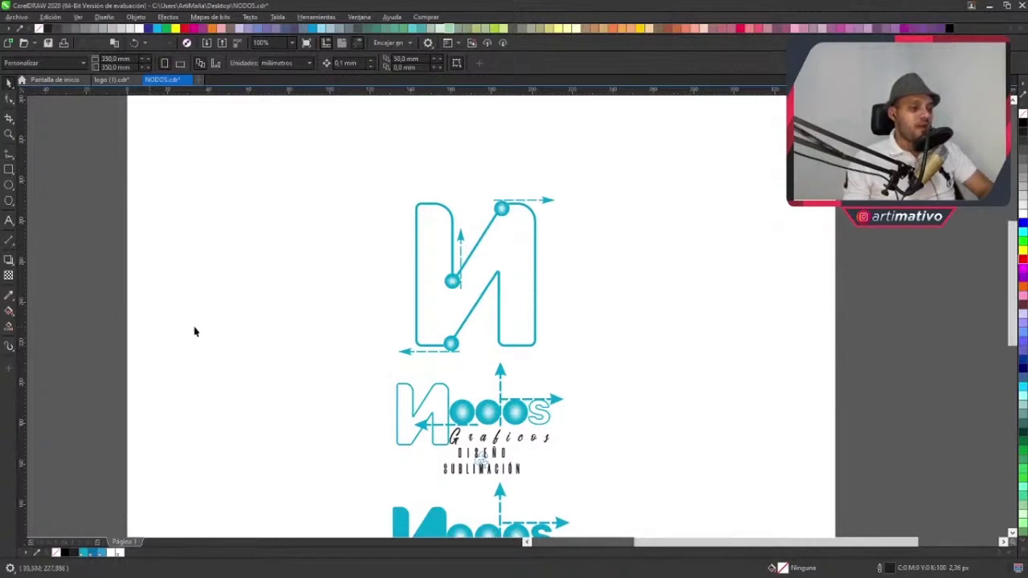
- Move the large outlined N group to the left, clear of the two smaller Nodos logos
mouse_move(241, 329)
mouse_down()
mouse_move(275, 316)
mouse_move(289, 278)
mouse_move(260, 324)
mouse_up()
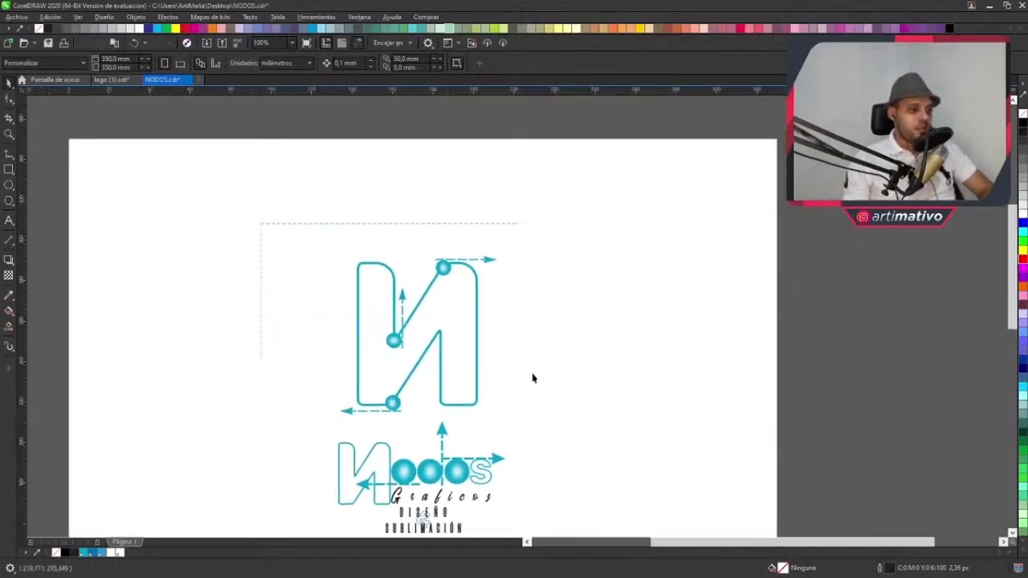
mouse_move(579, 447)
mouse_down()
mouse_move(493, 372)
mouse_move(425, 344)
mouse_move(528, 332)
mouse_move(567, 342)
mouse_move(597, 287)
mouse_move(571, 297)
mouse_move(574, 304)
mouse_up()
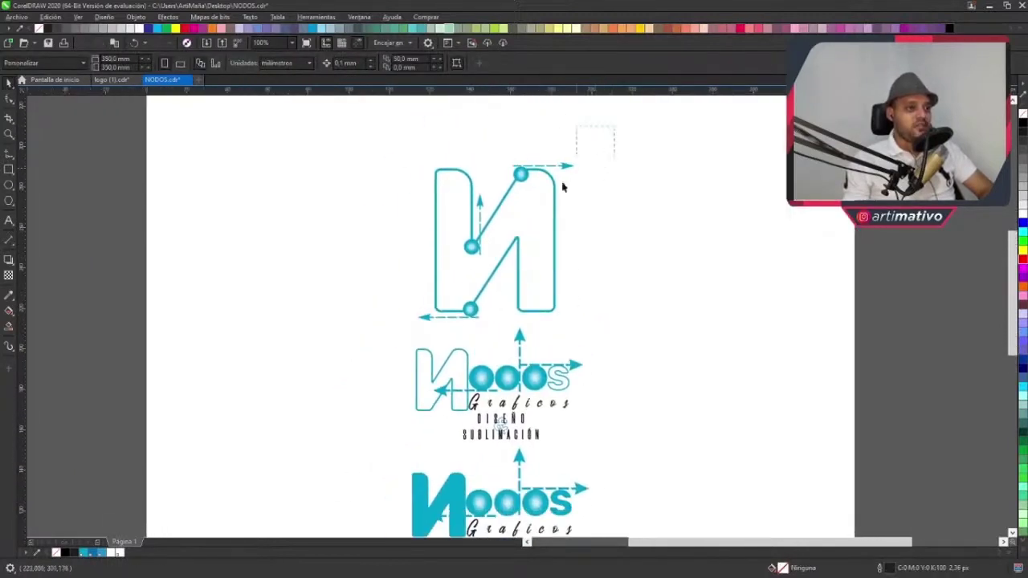
drag(563, 188, 348, 329)
drag(574, 264, 652, 226)
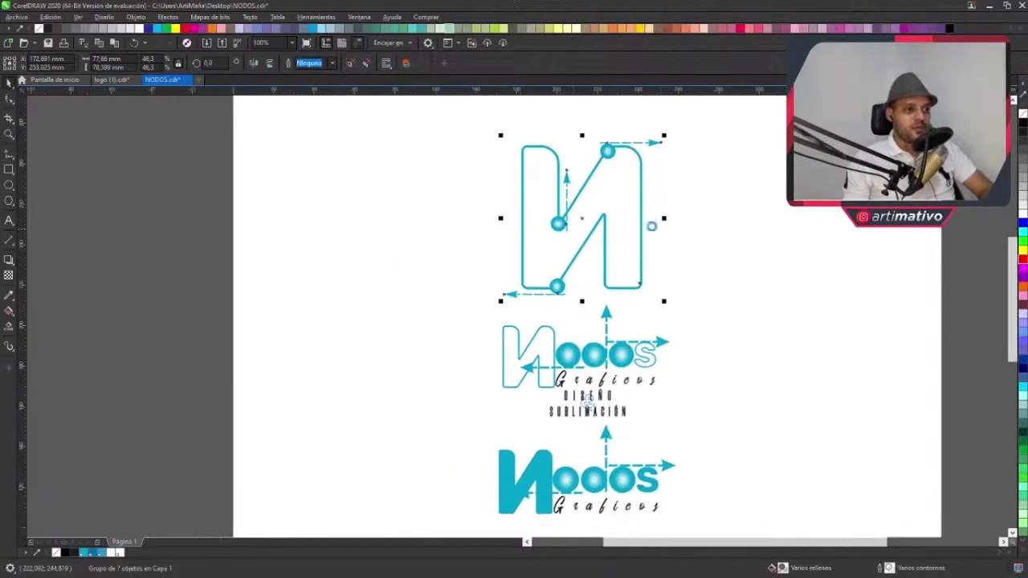
drag(735, 112, 433, 302)
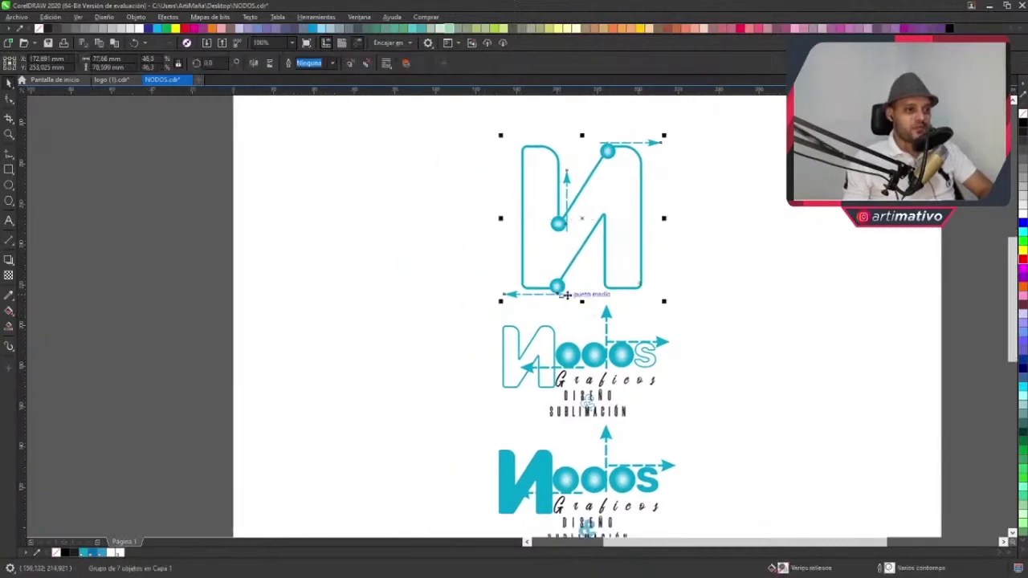
drag(567, 295, 359, 317)
click(491, 278)
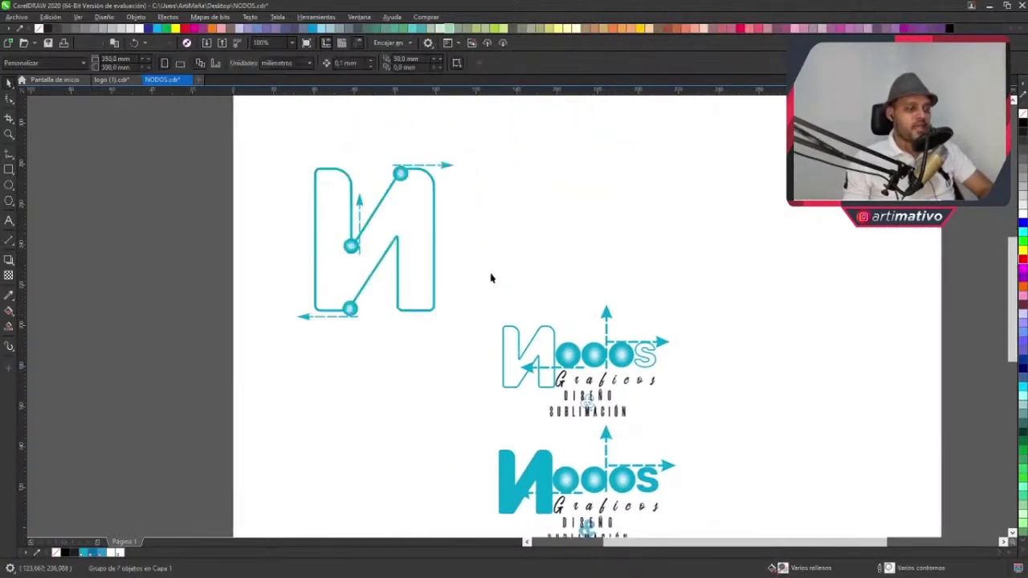
scroll(523, 314, up, 2)
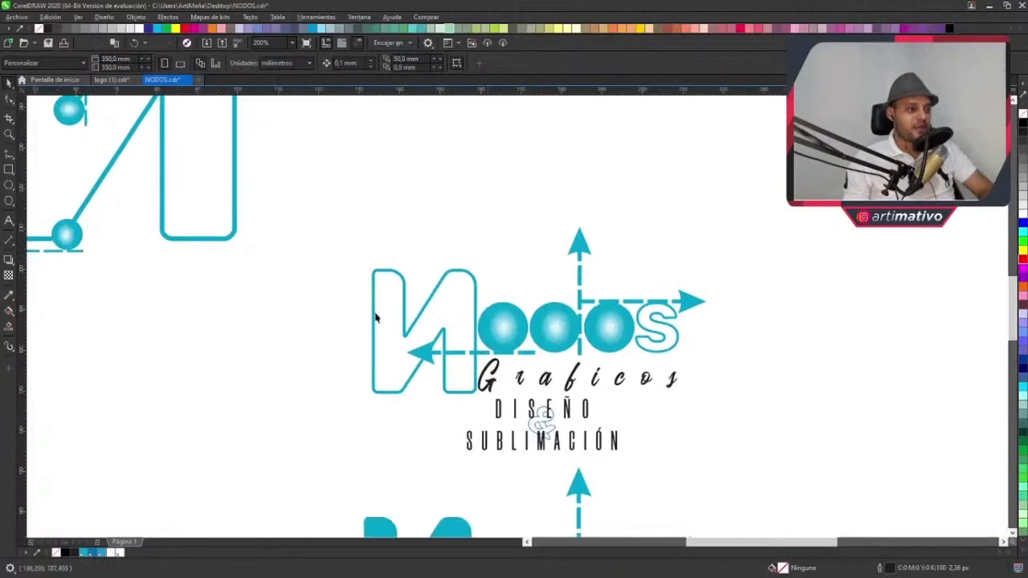
scroll(462, 351, down, 2)
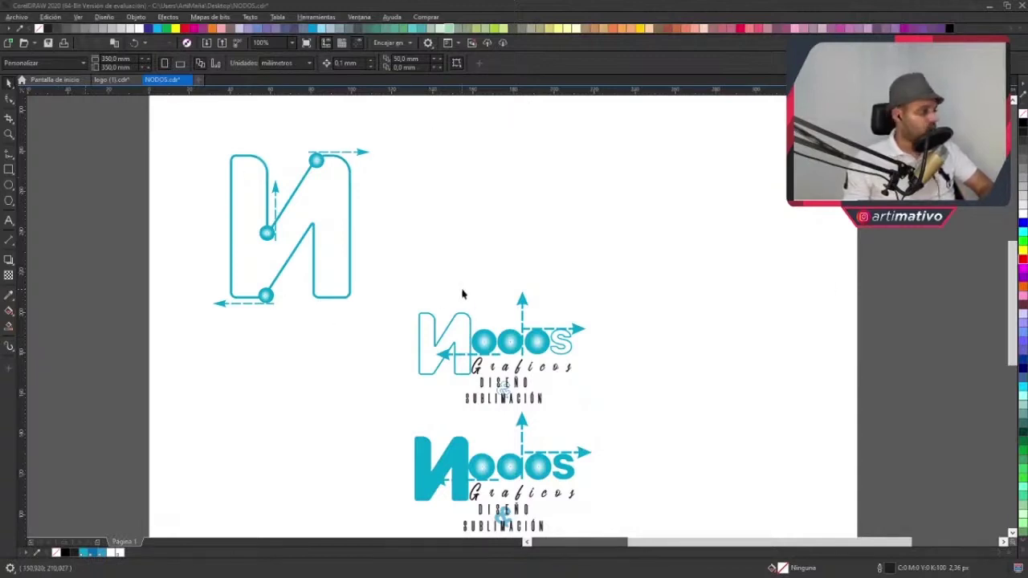
drag(448, 298, 503, 306)
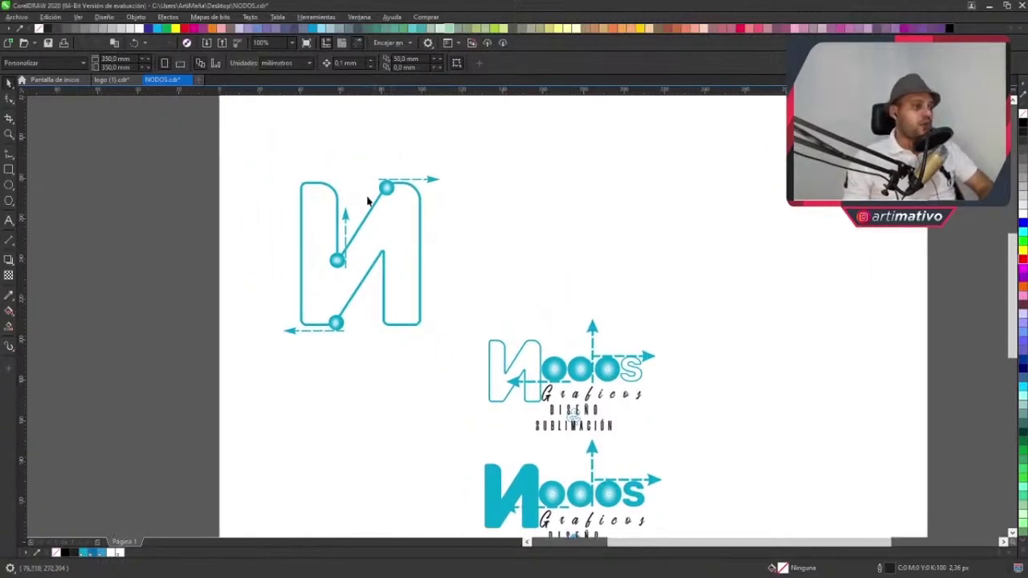
drag(469, 150, 221, 390)
click(223, 196)
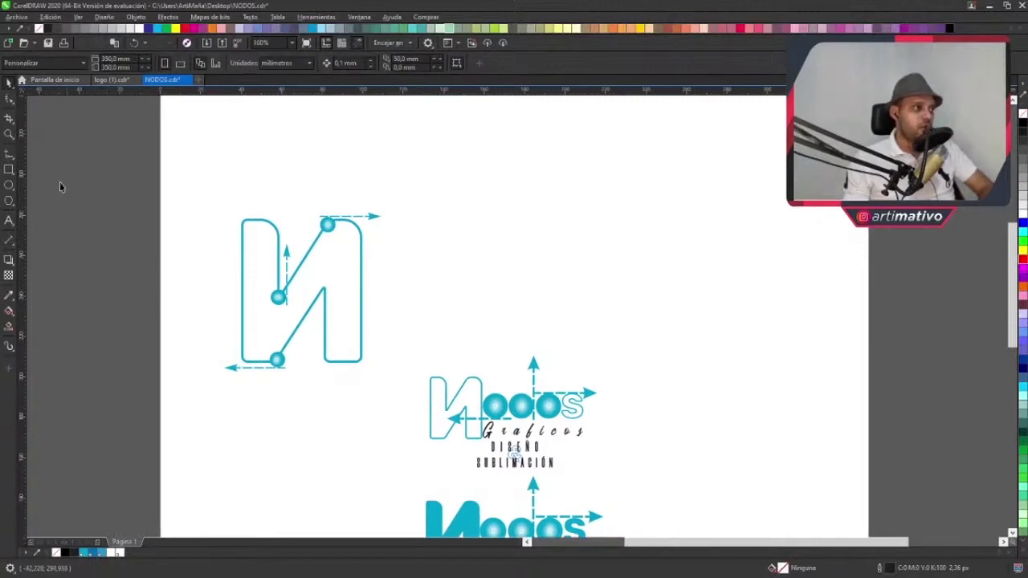
- Draw a rectangle about 85 by 98 mm in the space right of the large N and convert it to curves
click(8, 170)
drag(537, 125, 711, 323)
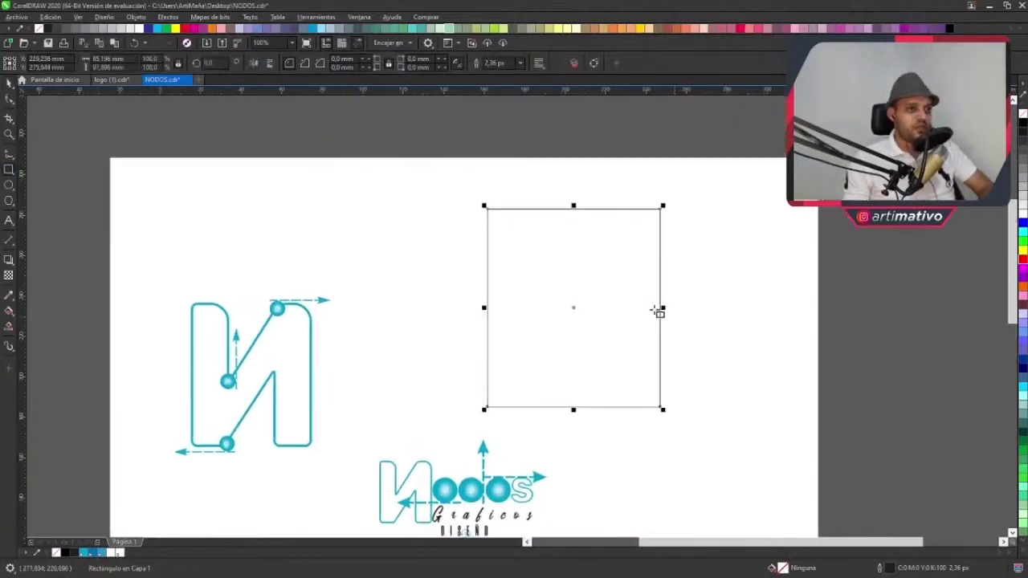
scroll(661, 310, up, 2)
click(8, 96)
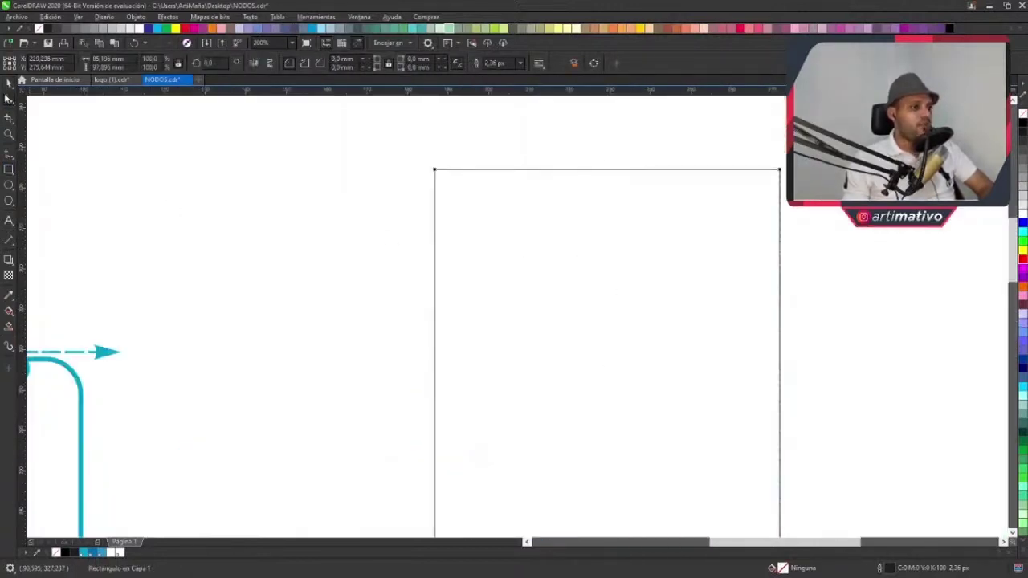
key(ctrl+q)
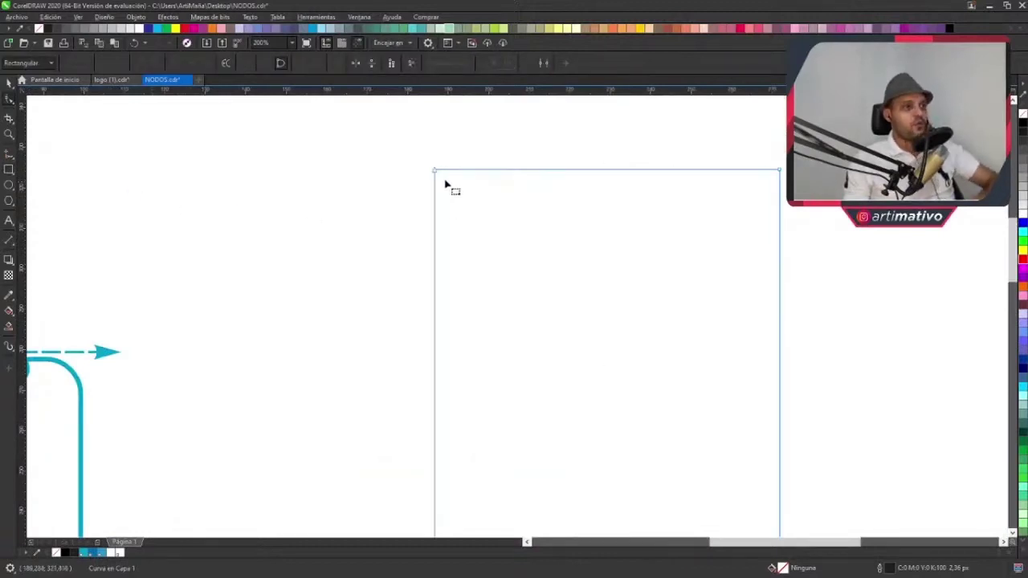
scroll(442, 178, up, 2)
scroll(490, 213, down, 4)
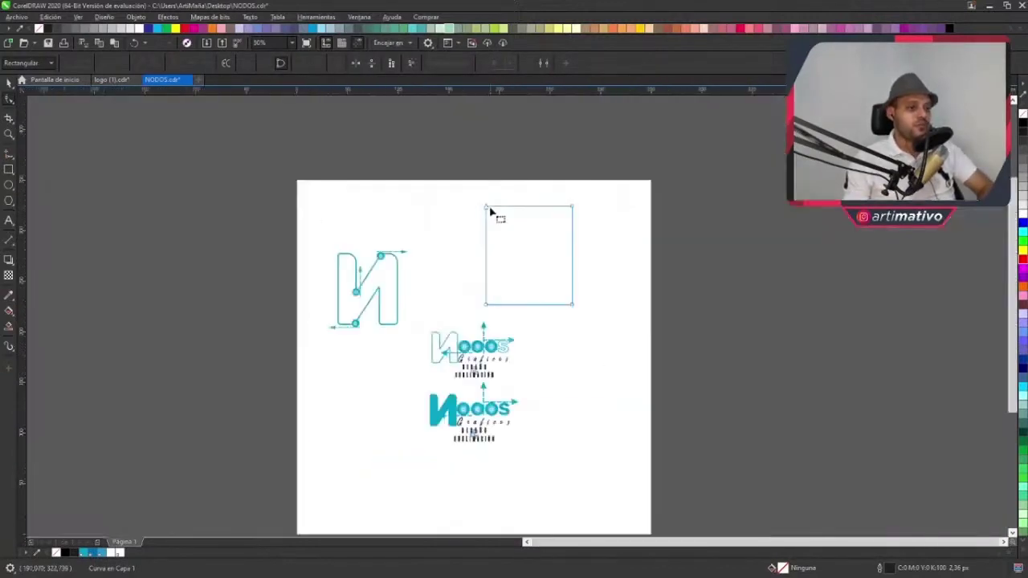
scroll(485, 273, up, 1)
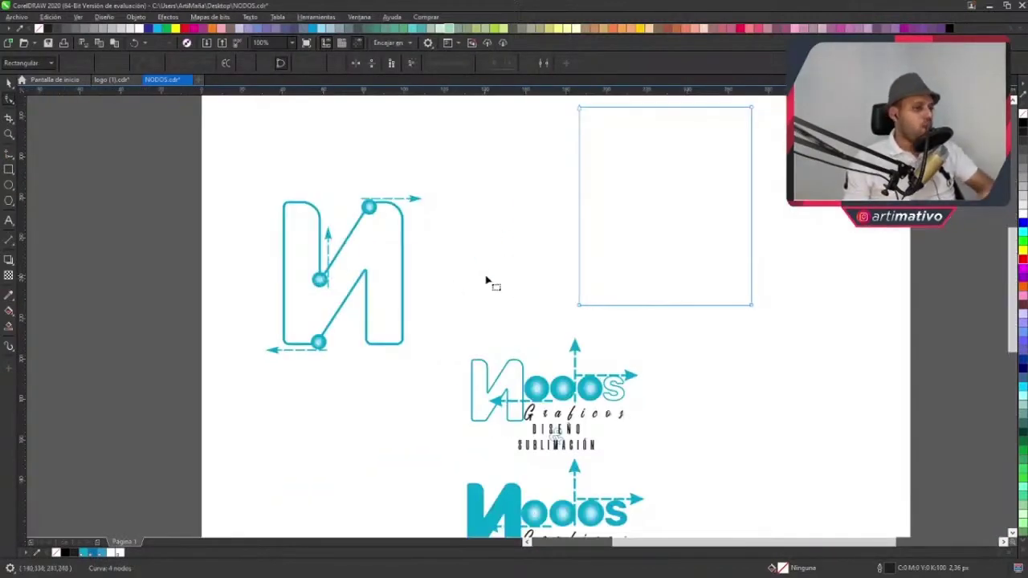
- Delete the sample rectangle beside the large N
drag(535, 221, 500, 258)
click(10, 84)
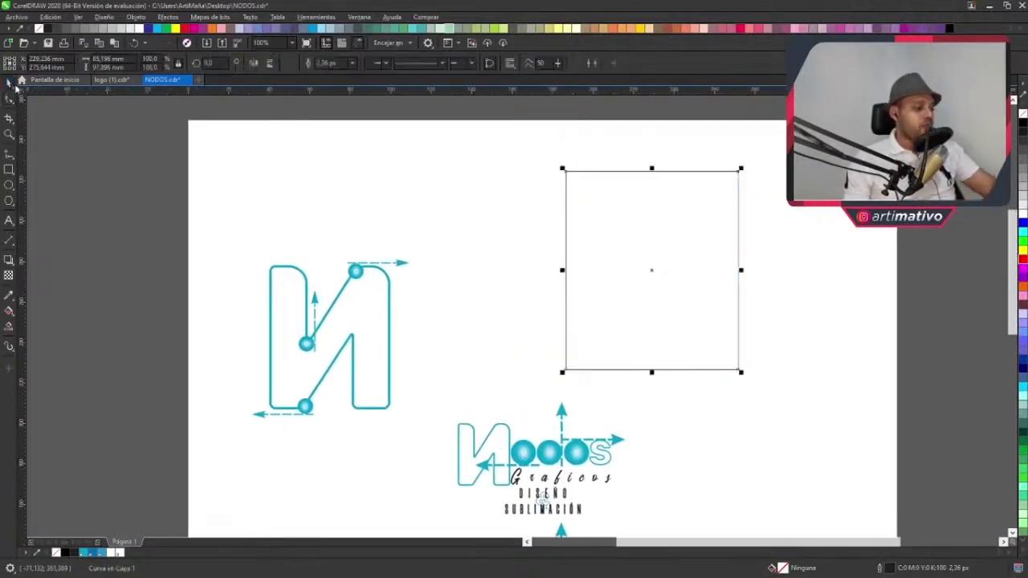
key(Delete)
drag(453, 275, 480, 250)
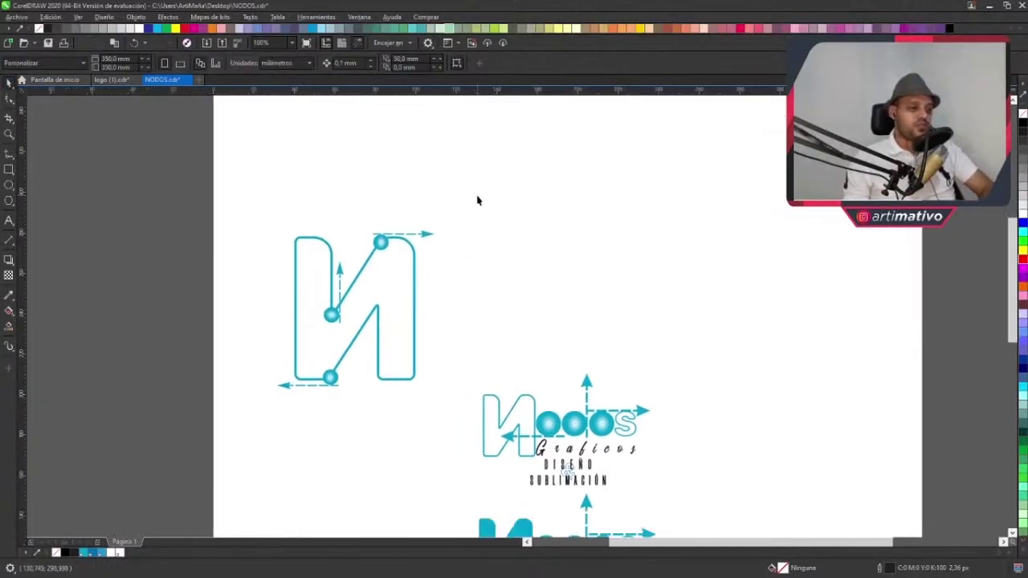
- Examine the large outlined N with its spheres and dashed arrows, as a whole and up close
drag(477, 198, 244, 414)
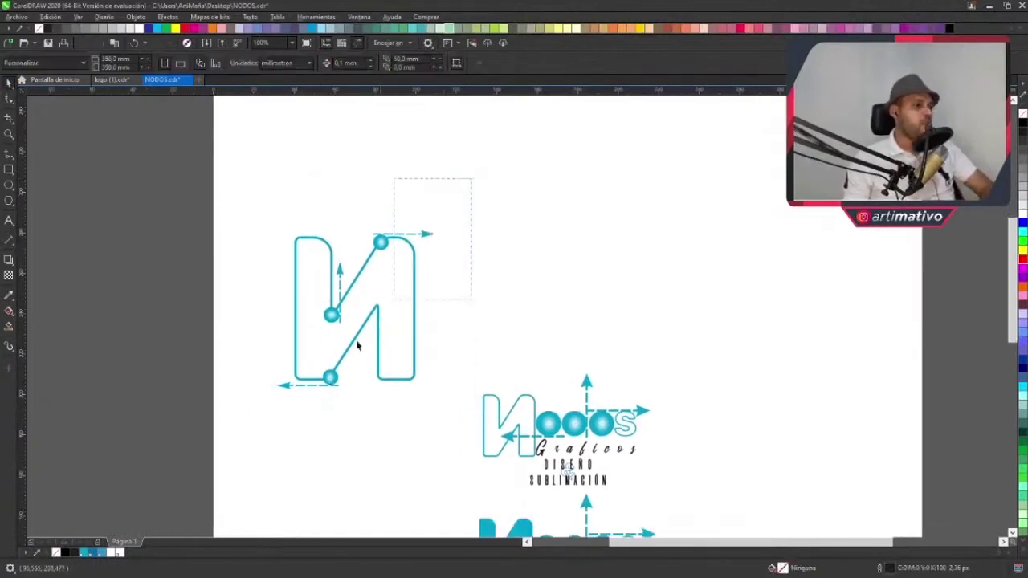
drag(348, 350, 333, 292)
click(450, 258)
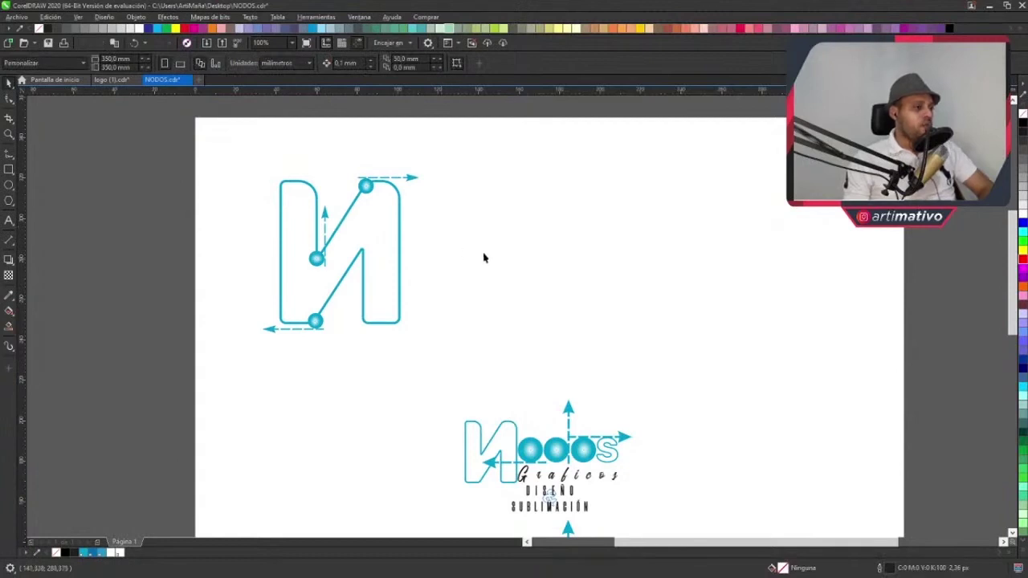
drag(482, 257, 466, 260)
drag(351, 330, 364, 350)
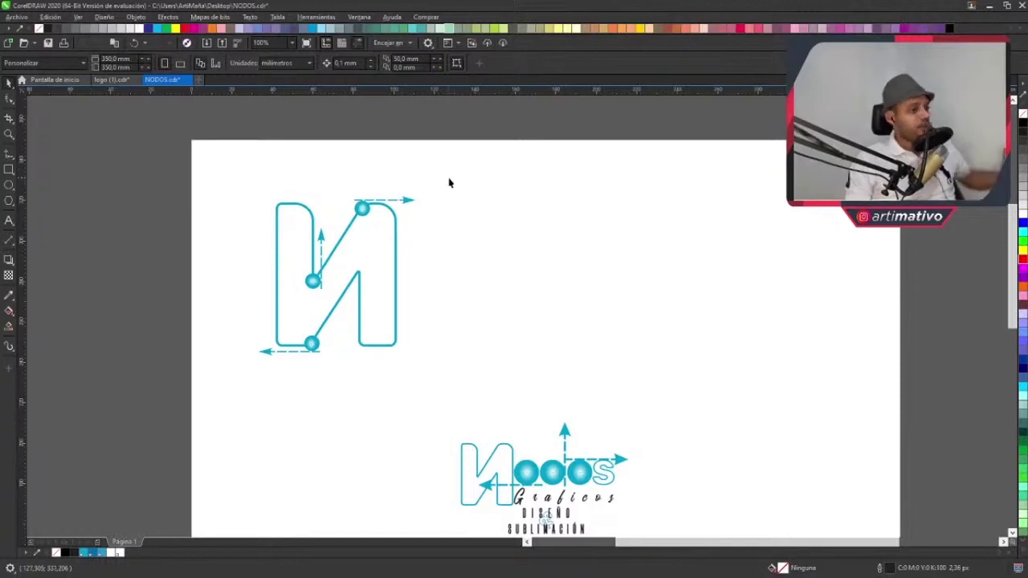
drag(454, 169, 200, 409)
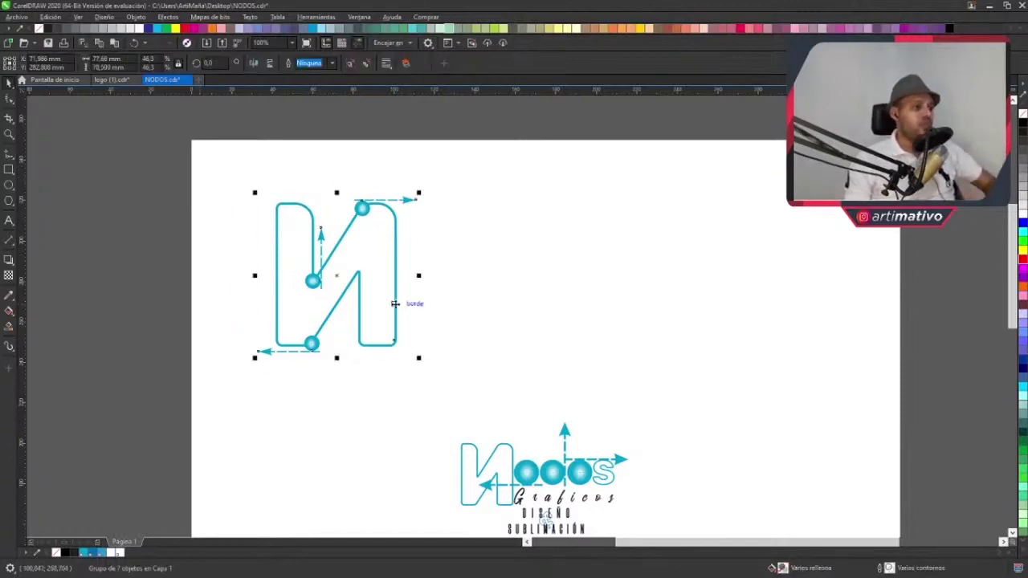
click(448, 258)
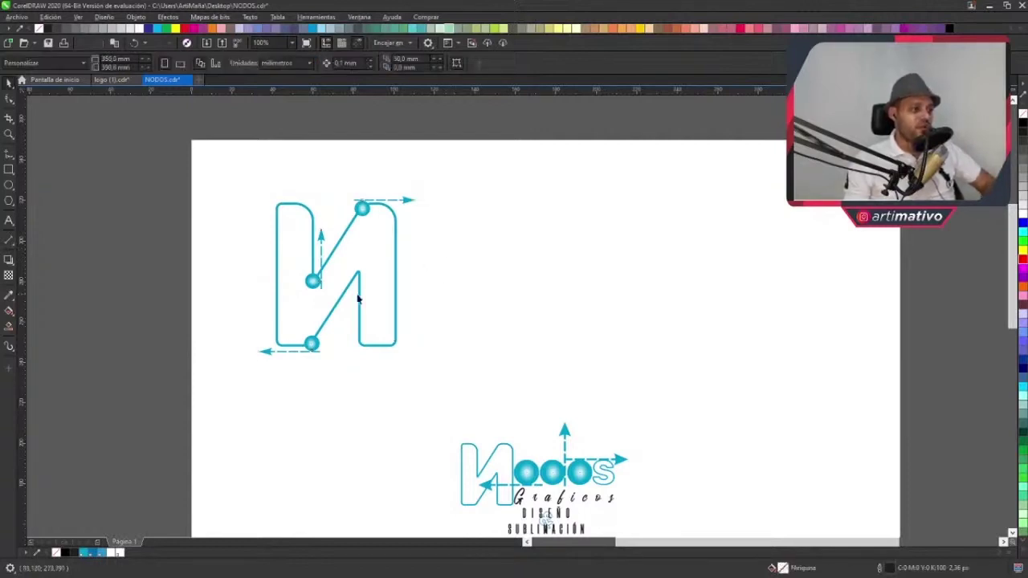
drag(476, 180, 338, 227)
scroll(306, 294, up, 1)
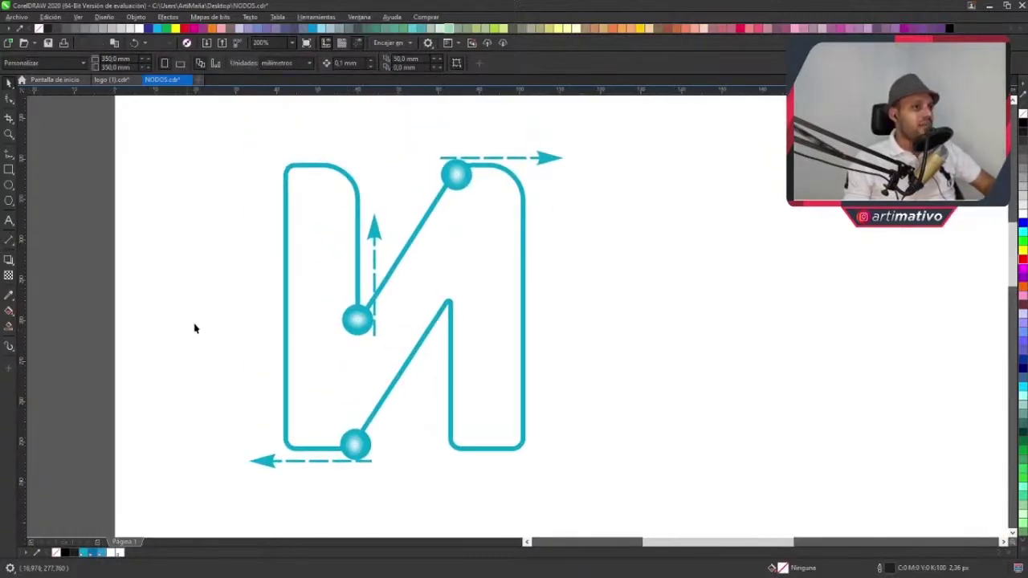
drag(544, 230, 552, 232)
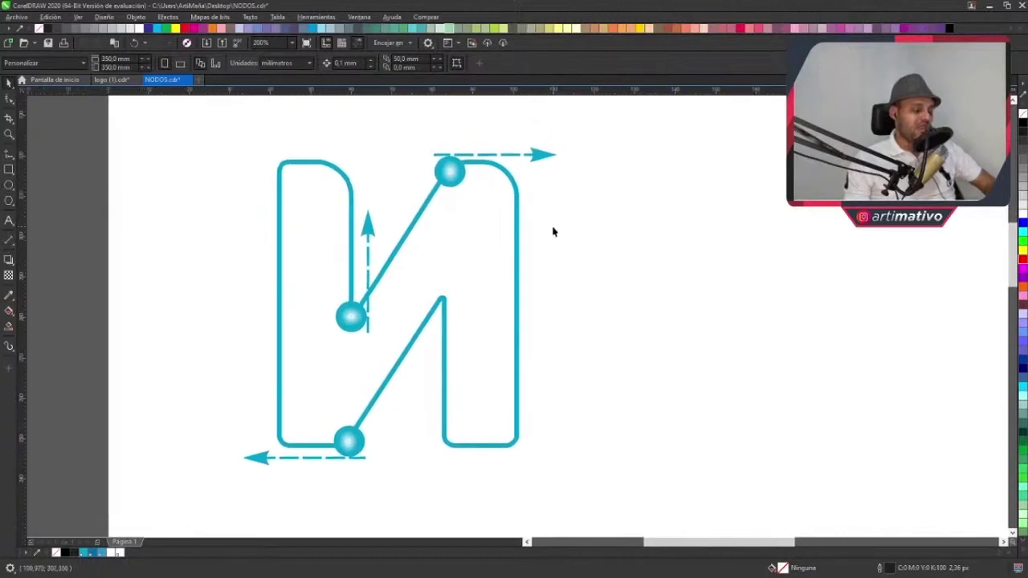
click(351, 320)
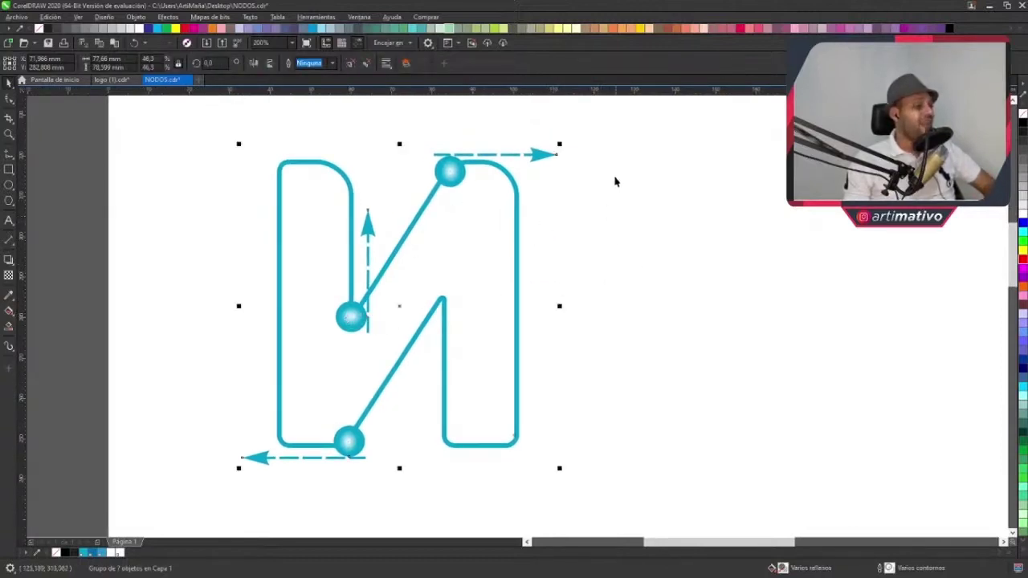
scroll(707, 265, right, 2)
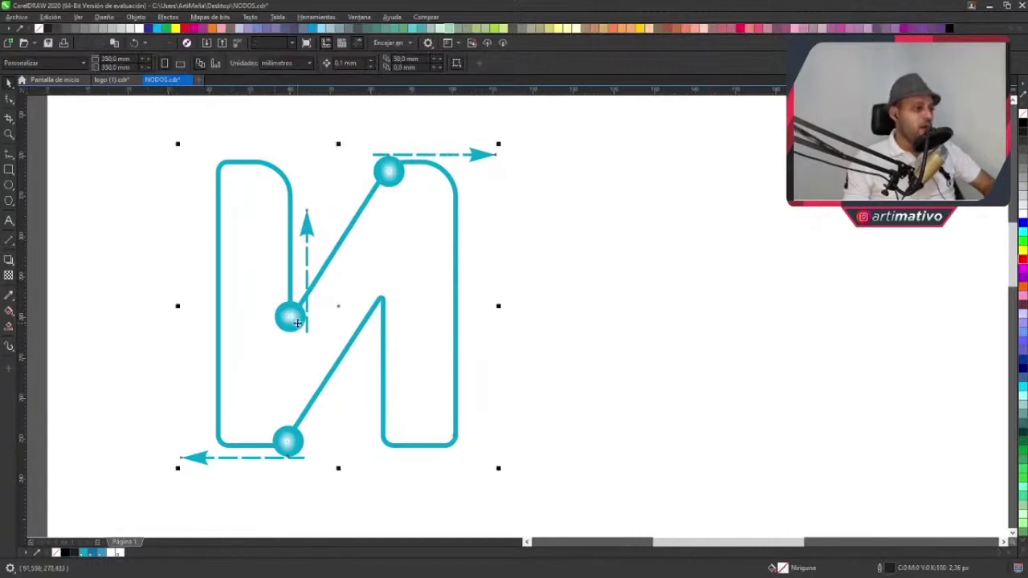
scroll(547, 275, right, 2)
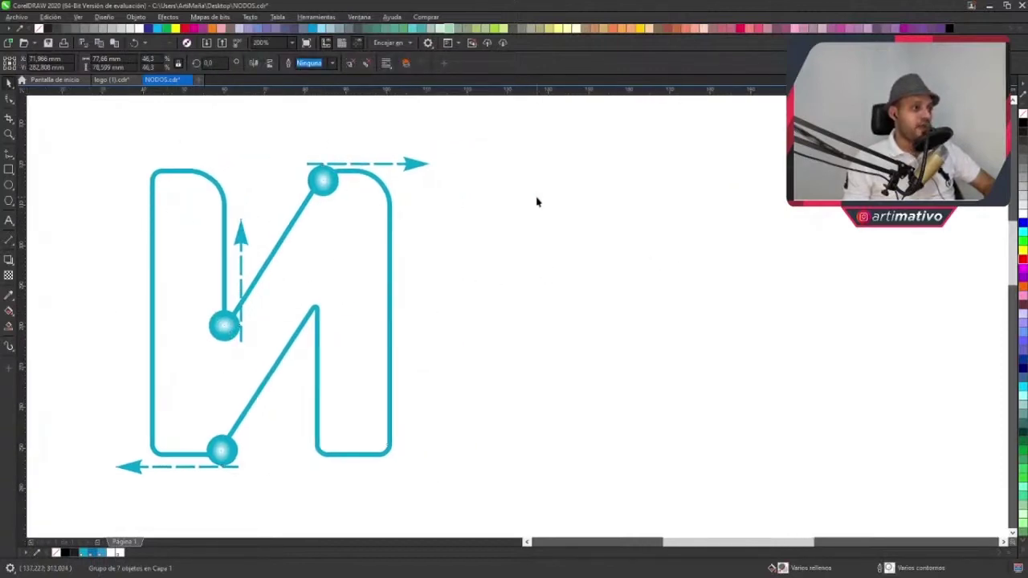
- Ungroup the large outlined N and place a duplicate of all its parts in the empty space to its right
click(537, 200)
click(398, 164)
click(365, 63)
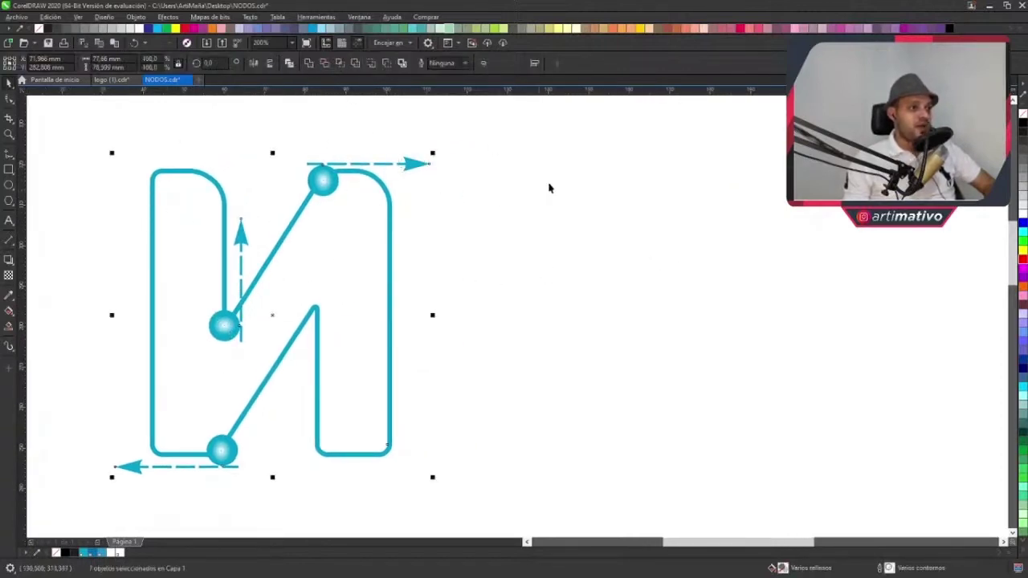
scroll(547, 173, down, 1)
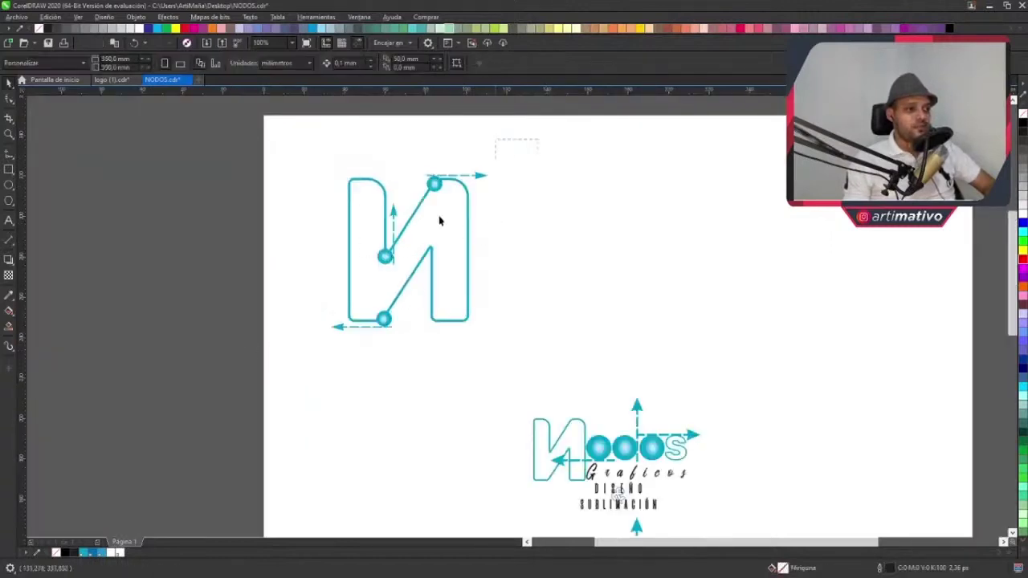
drag(471, 277, 707, 245)
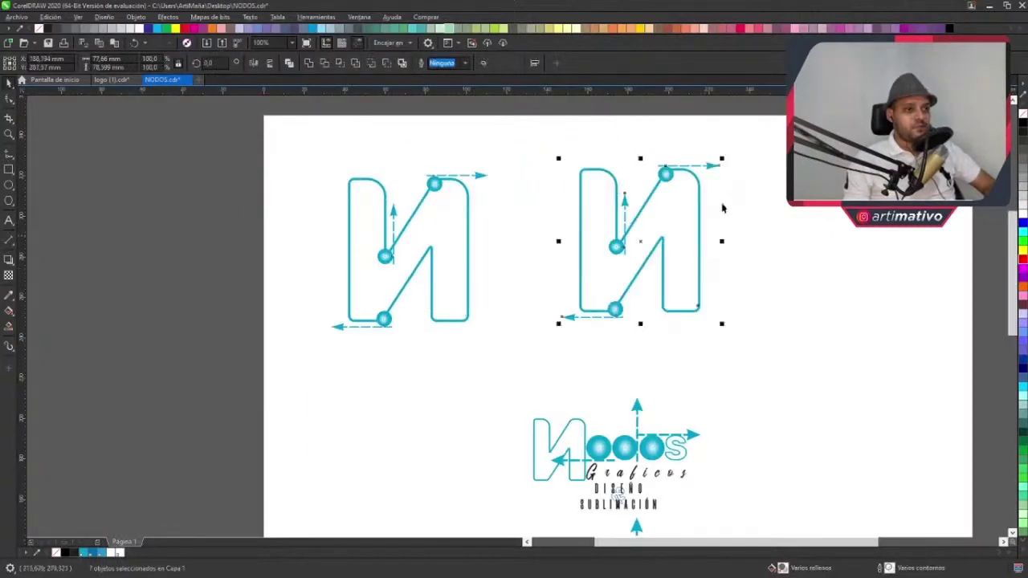
- Move the upper sphere off the duplicate N and place outward-pointing dashed arrows on both sides of it
scroll(539, 378, up, 1)
click(432, 367)
drag(432, 366, 653, 366)
drag(524, 346, 440, 357)
click(764, 356)
scroll(764, 356, up, 1)
click(811, 376)
click(459, 296)
click(483, 384)
drag(485, 388, 462, 378)
click(482, 380)
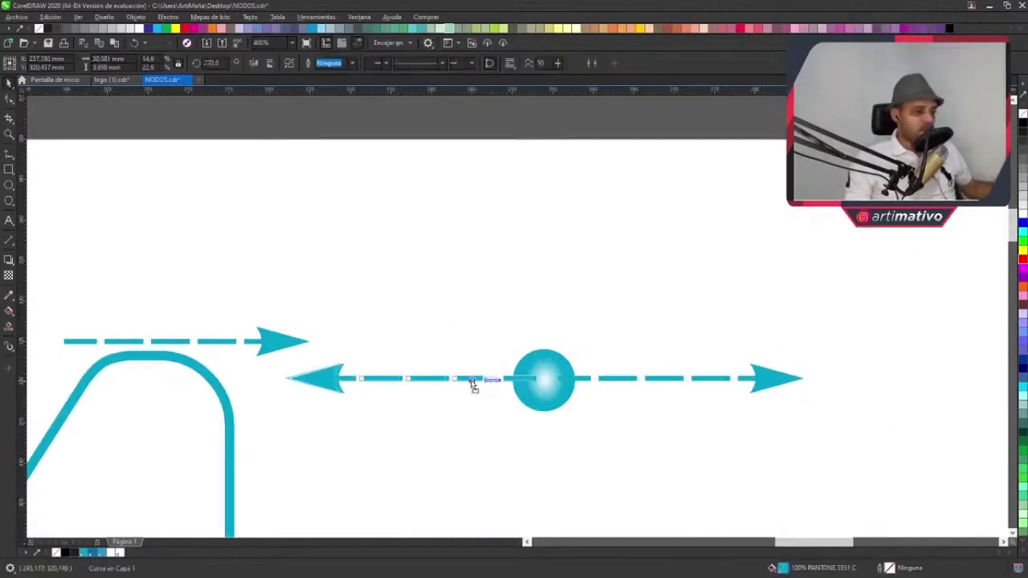
- Move the sphere with its two dashed arrows together into clear space beyond the duplicate N
click(473, 331)
scroll(565, 373, down, 1)
drag(780, 316, 434, 422)
drag(551, 378, 659, 347)
click(504, 264)
- Compare the original N with its duplicate and examine the original's upper sphere and dashed arrow
scroll(570, 359, down, 3)
scroll(569, 360, left, 5)
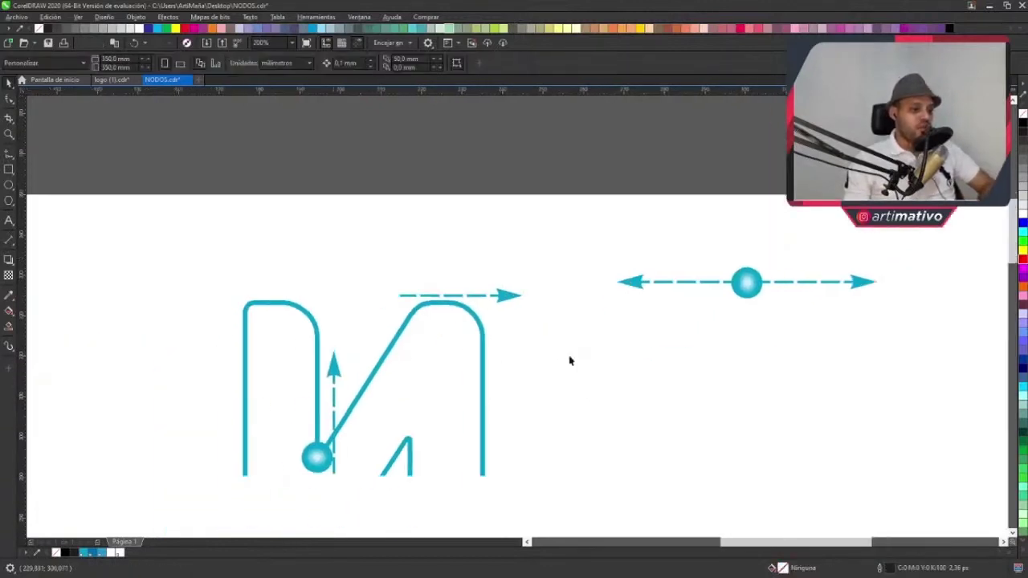
scroll(338, 336, left, 5)
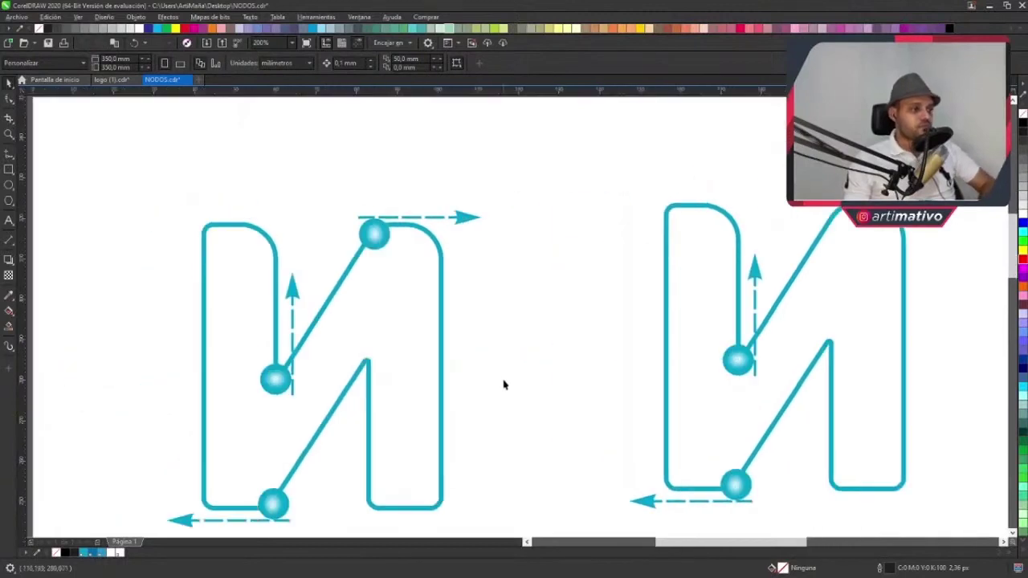
scroll(505, 383, down, 1)
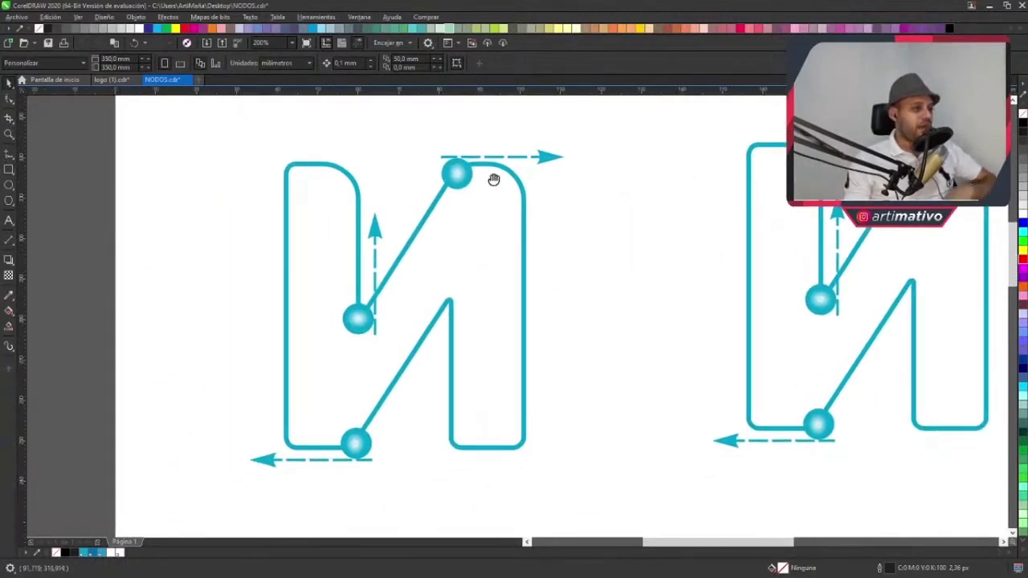
scroll(493, 176, up, 3)
scroll(493, 176, right, 1)
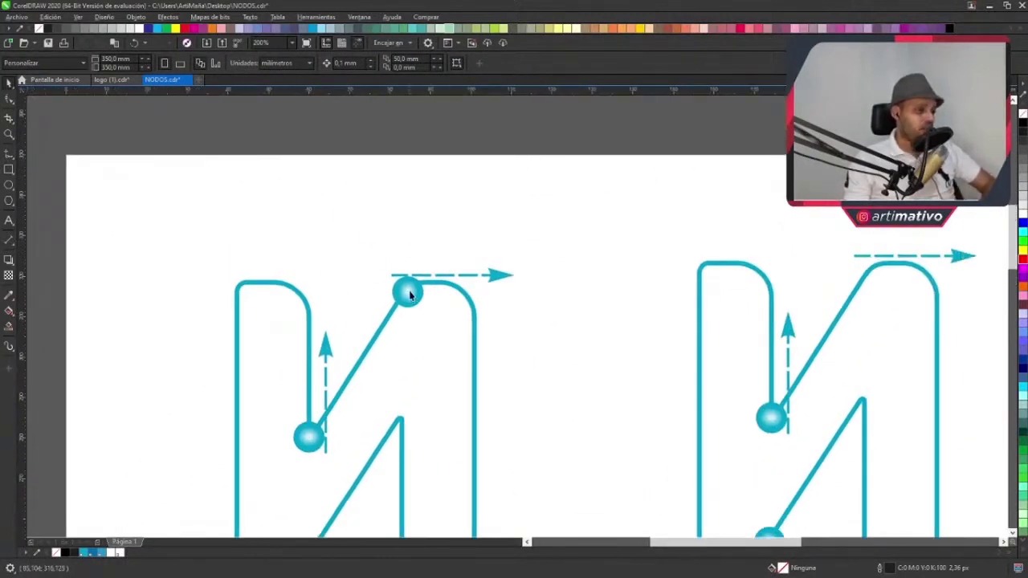
scroll(409, 295, up, 1)
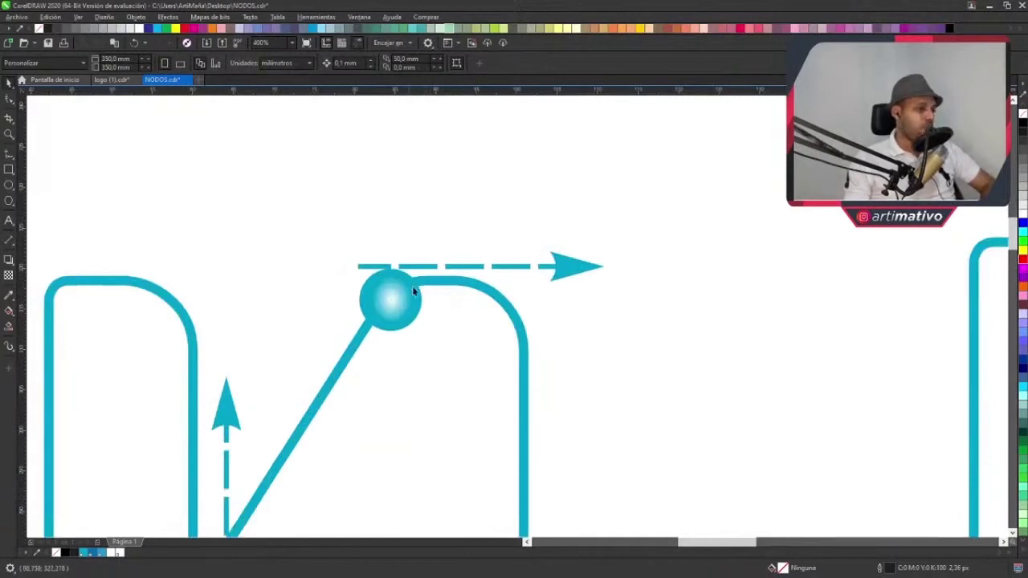
scroll(448, 231, down, 1)
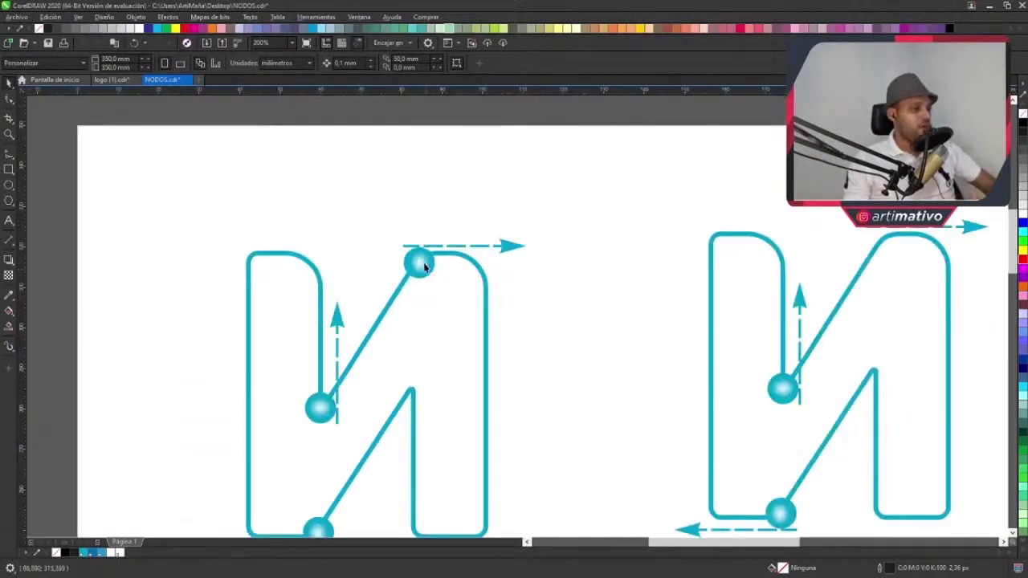
click(424, 266)
click(453, 242)
scroll(490, 269, down, 1)
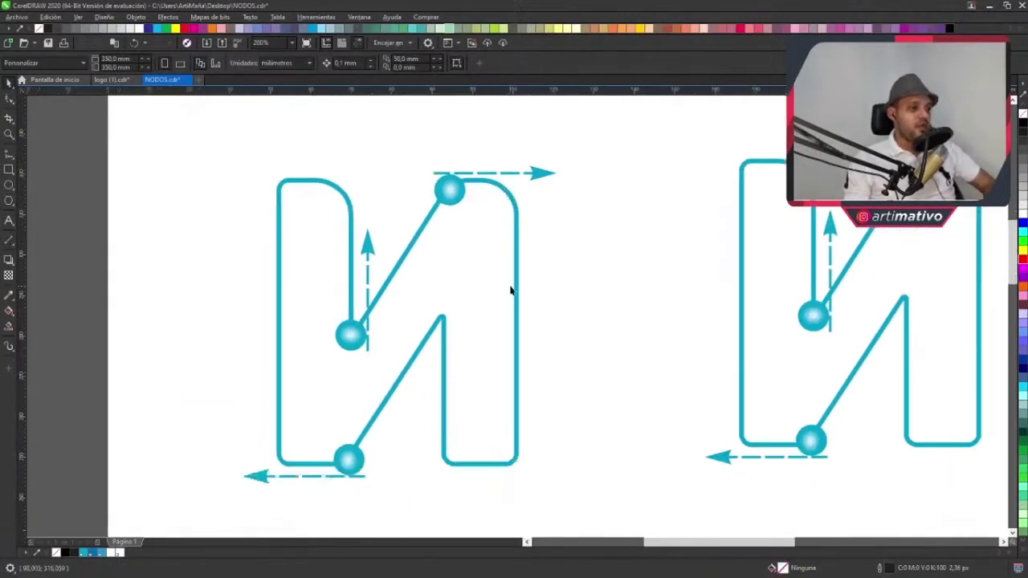
scroll(530, 283, up, 1)
scroll(472, 175, up, 1)
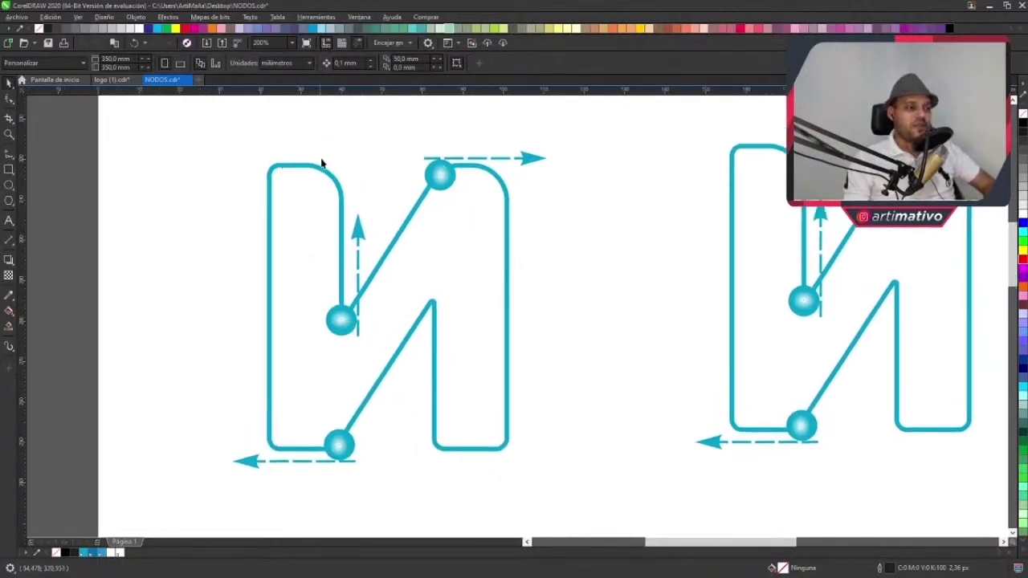
scroll(353, 170, up, 1)
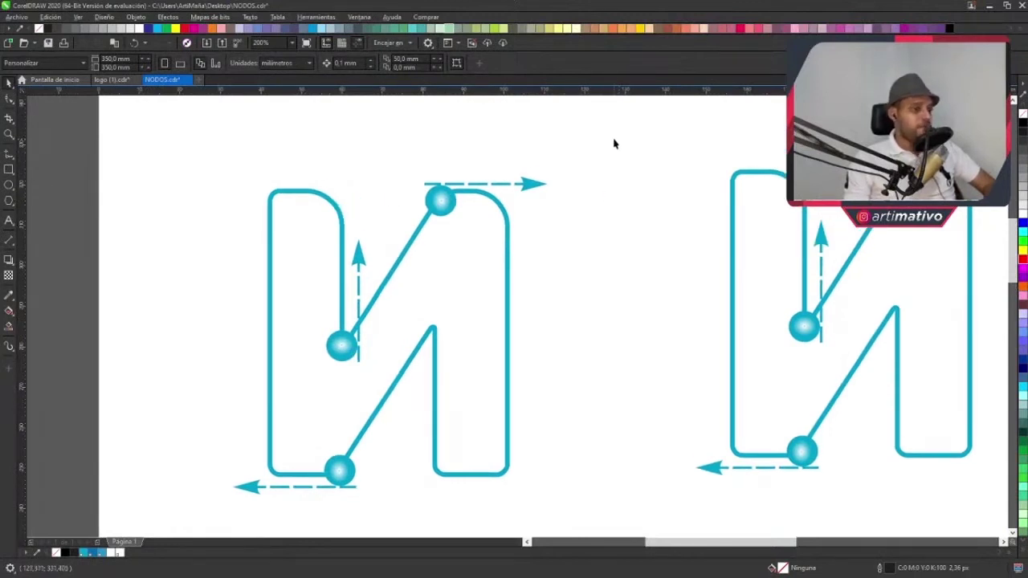
- Shrink the original N's upper sphere to about 4.5 mm and place it where the right-hand curve meets the vertical side
scroll(552, 184, up, 2)
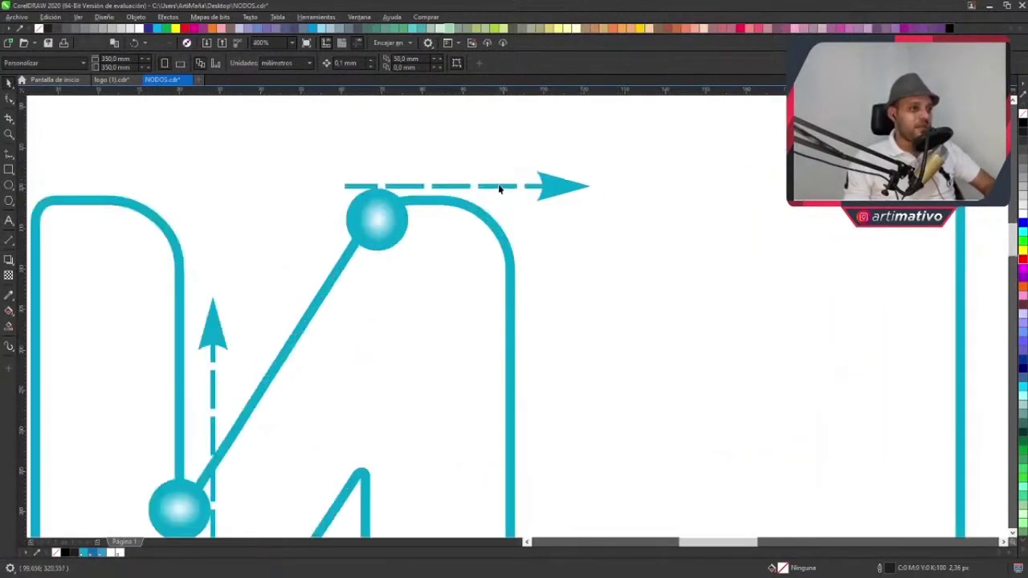
click(369, 259)
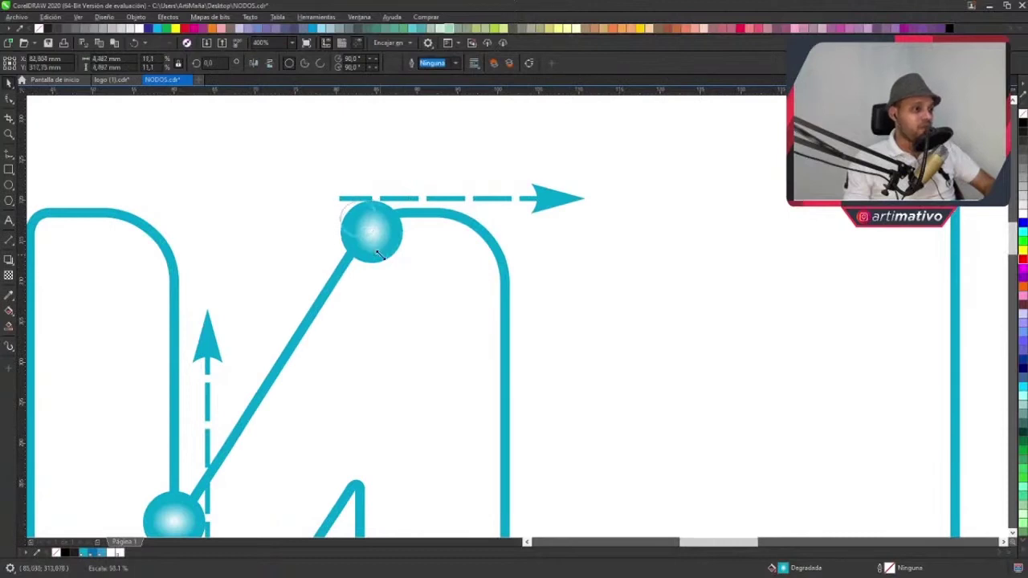
drag(408, 268, 376, 237)
drag(509, 275, 505, 279)
click(535, 289)
scroll(538, 286, down, 2)
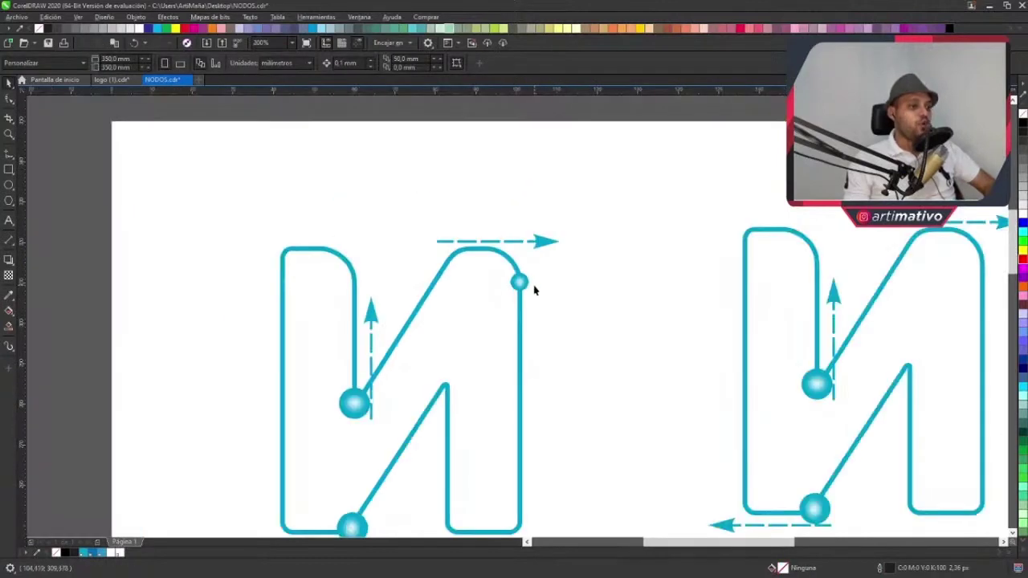
- Draw a square about 5.2 mm wide beside the small sphere on the original N
scroll(482, 294, up, 4)
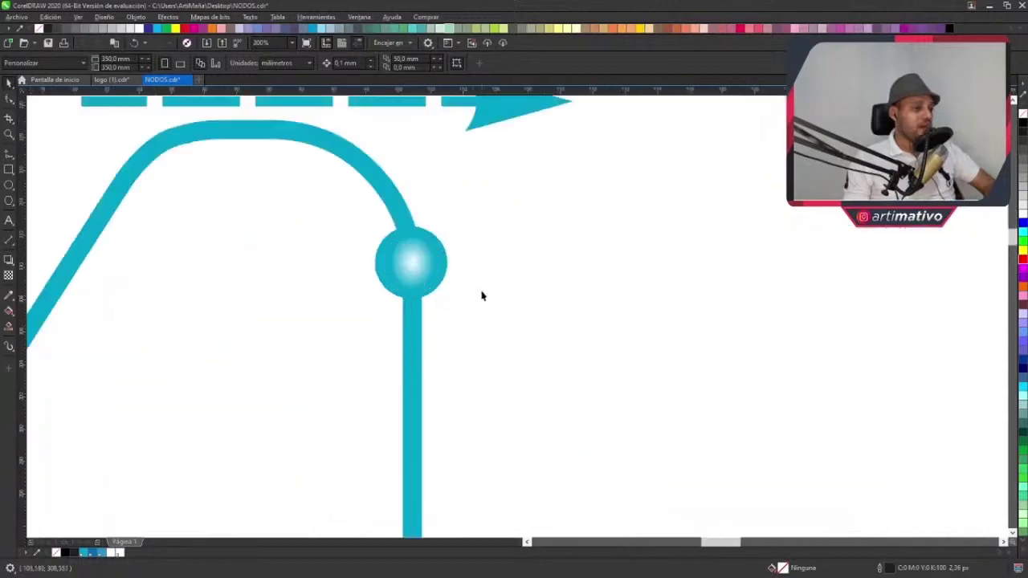
click(9, 170)
drag(485, 228, 575, 316)
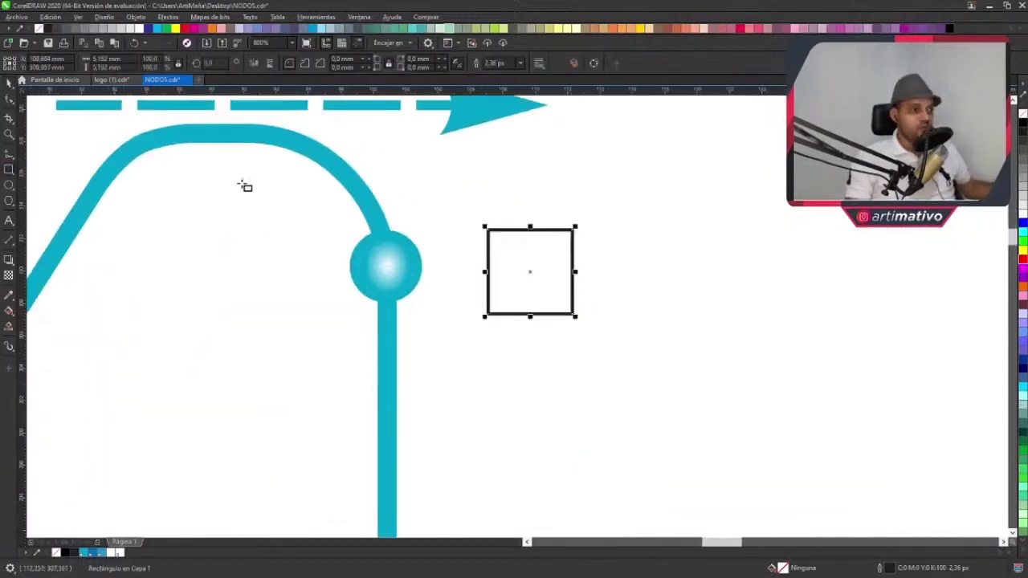
- Move the small sphere out to the right and place the square in its spot on the N's outline
click(9, 84)
click(381, 266)
drag(381, 265, 672, 221)
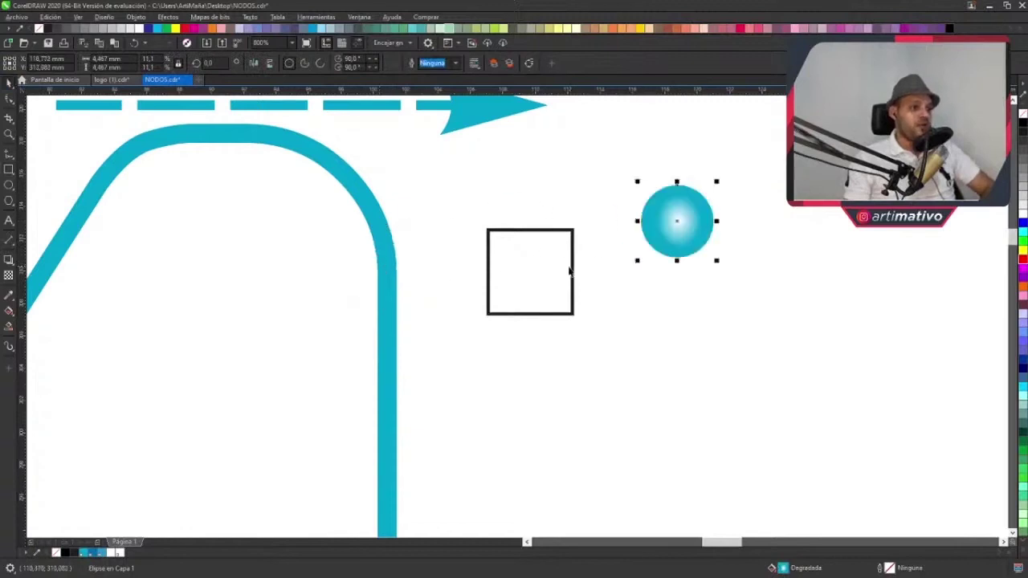
click(569, 272)
mouse_move(532, 273)
mouse_down()
mouse_move(374, 268)
mouse_move(390, 269)
mouse_up()
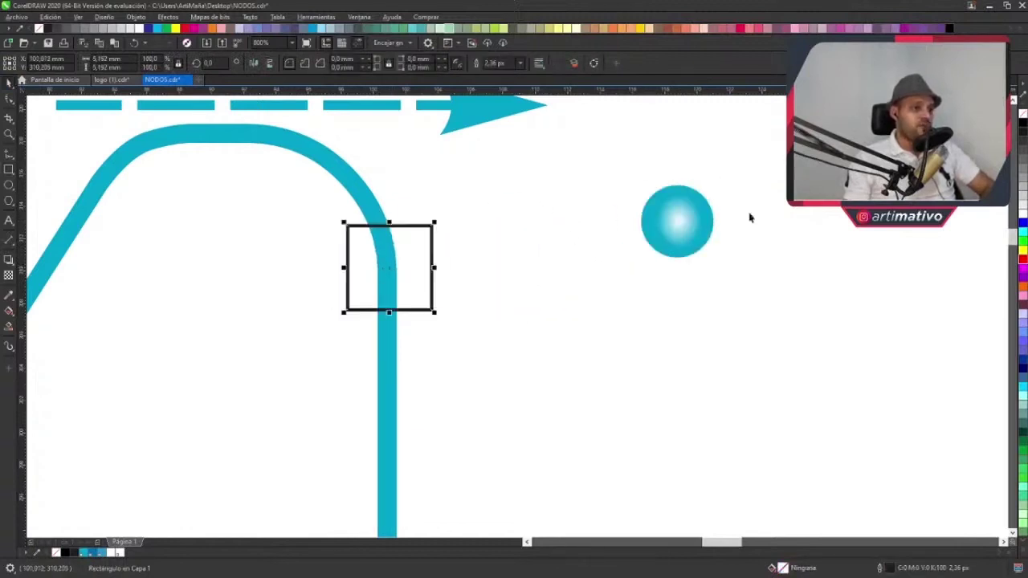
- Fill the square node with the N's teal colour and remove its outline
click(102, 555)
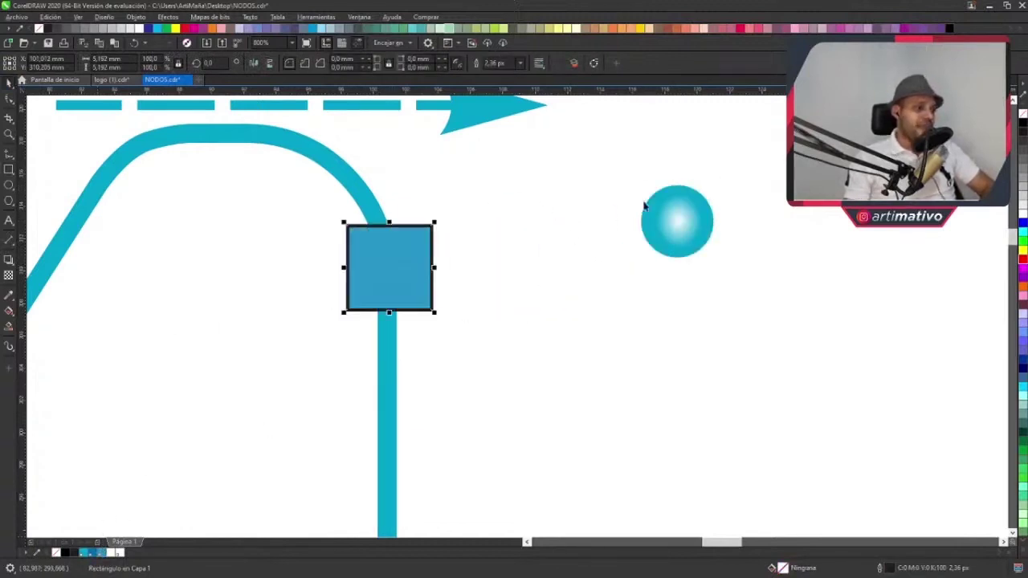
right_click(1023, 116)
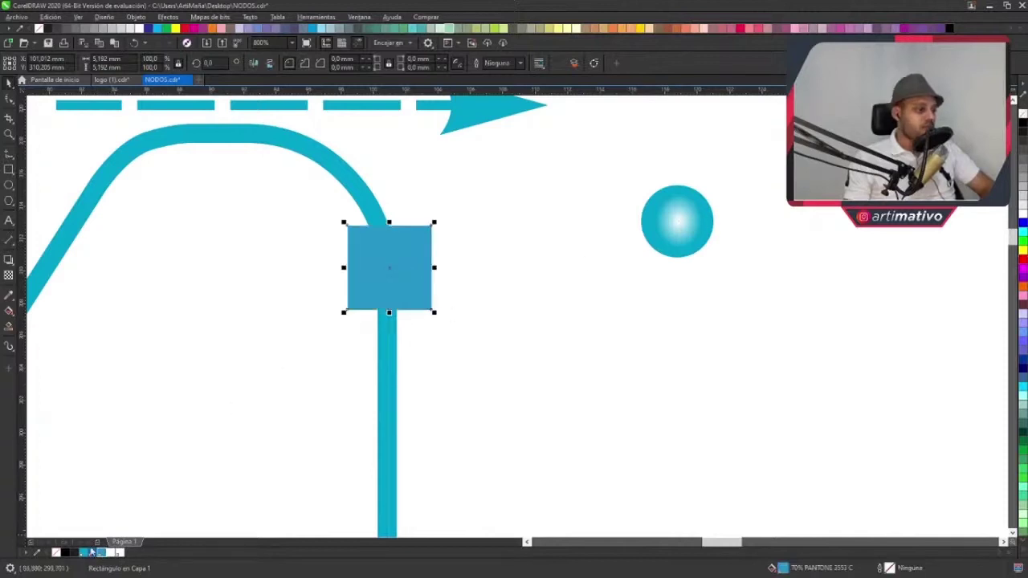
click(415, 209)
scroll(415, 205, down, 1)
scroll(491, 161, up, 1)
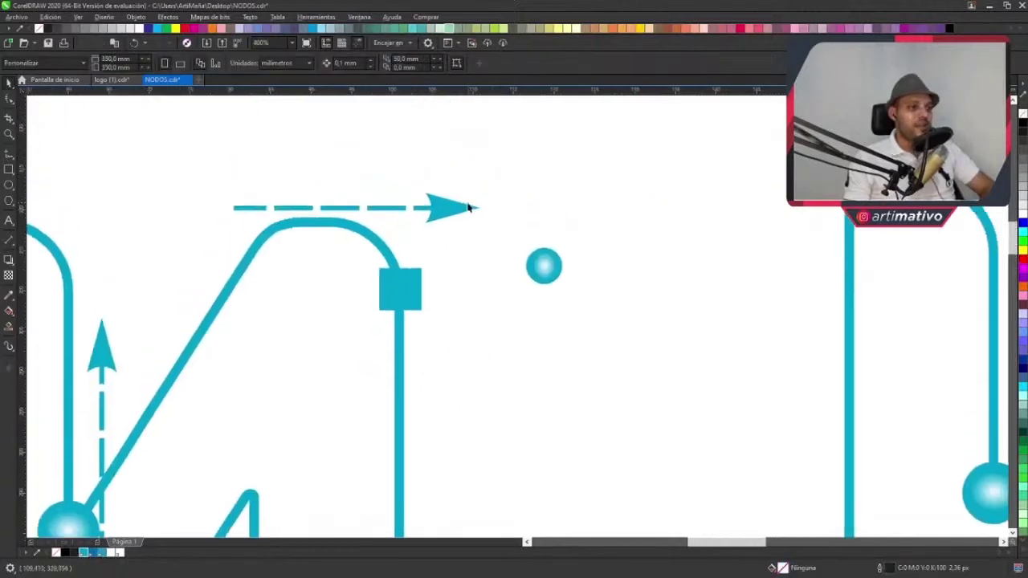
- Move the upper dashed arrow clear of the original N and shift the small sphere further right and down below it
click(443, 209)
drag(443, 209, 659, 208)
click(540, 271)
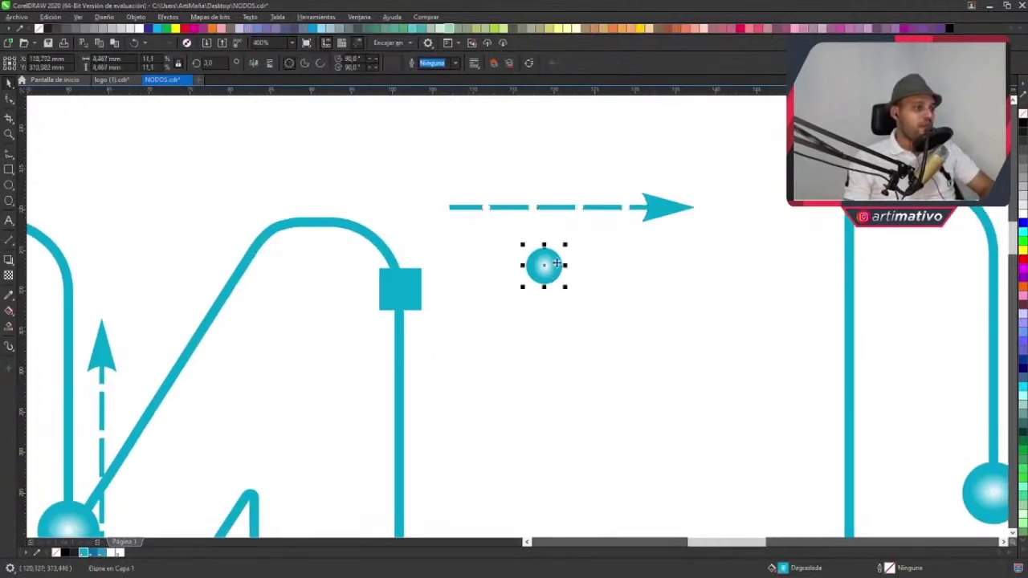
key(Right)
key(Down)
scroll(406, 287, up, 1)
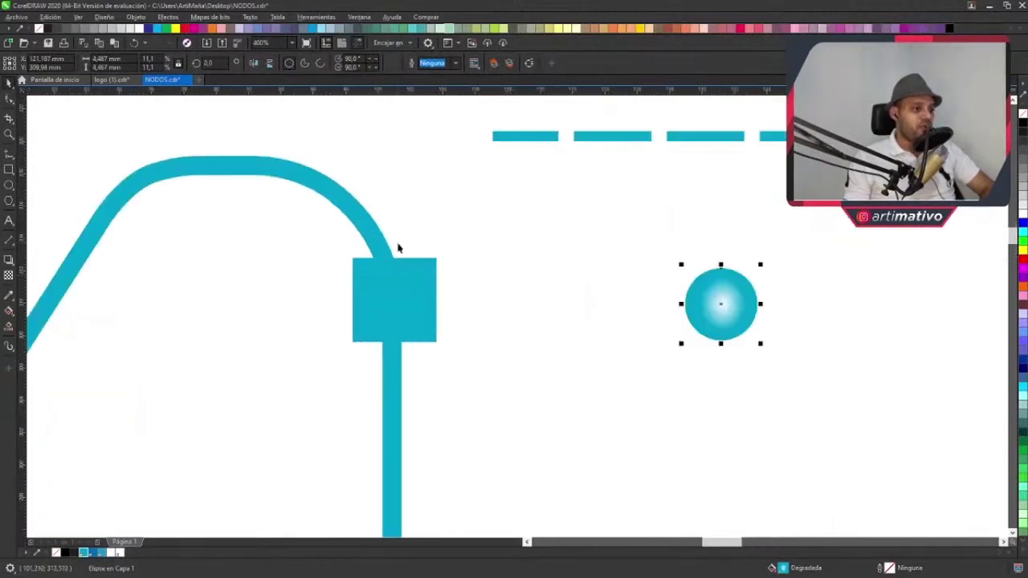
- Rotate the upper dashed arrow to point straight up and place its tail on the original N's square node
scroll(542, 211, up, 1)
click(541, 211)
scroll(541, 207, down, 1)
click(729, 218)
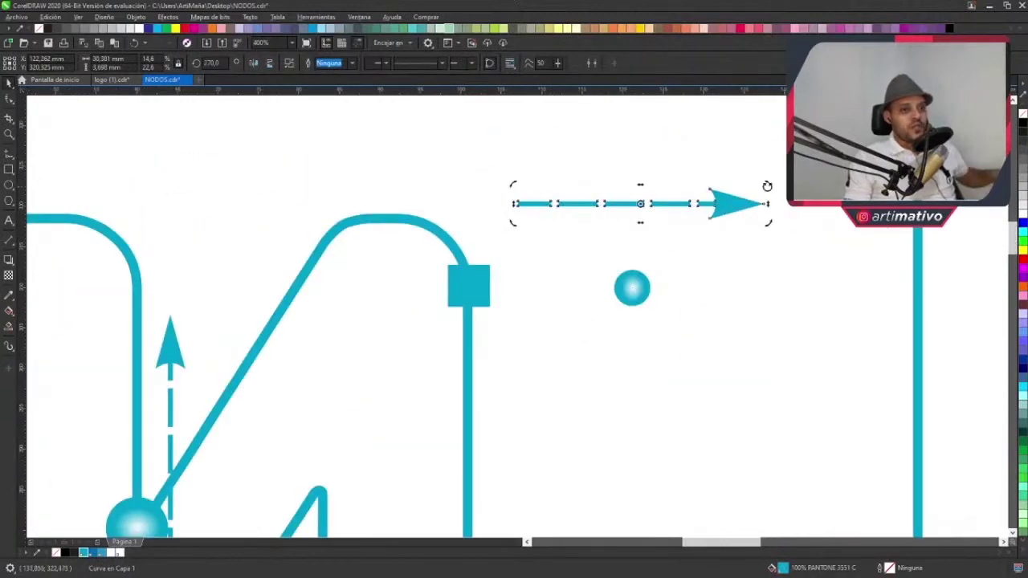
drag(768, 184, 468, 144)
click(512, 259)
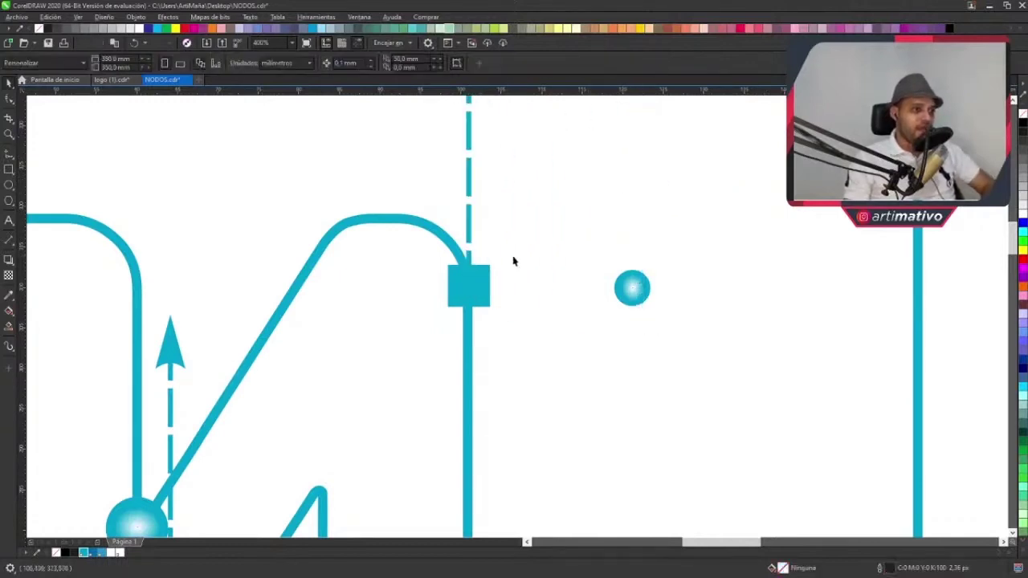
scroll(511, 260, down, 3)
scroll(569, 179, up, 2)
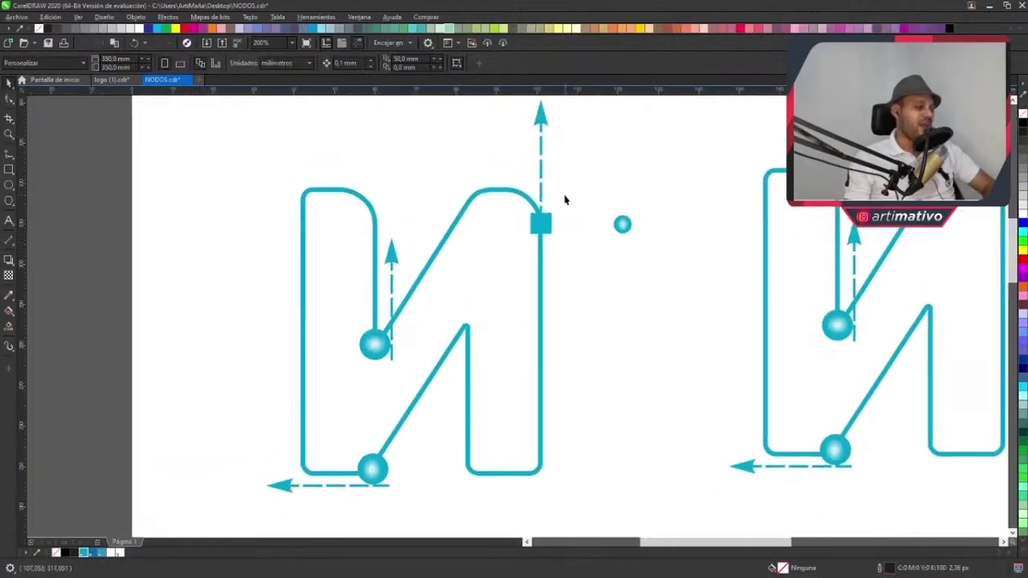
scroll(566, 215, up, 2)
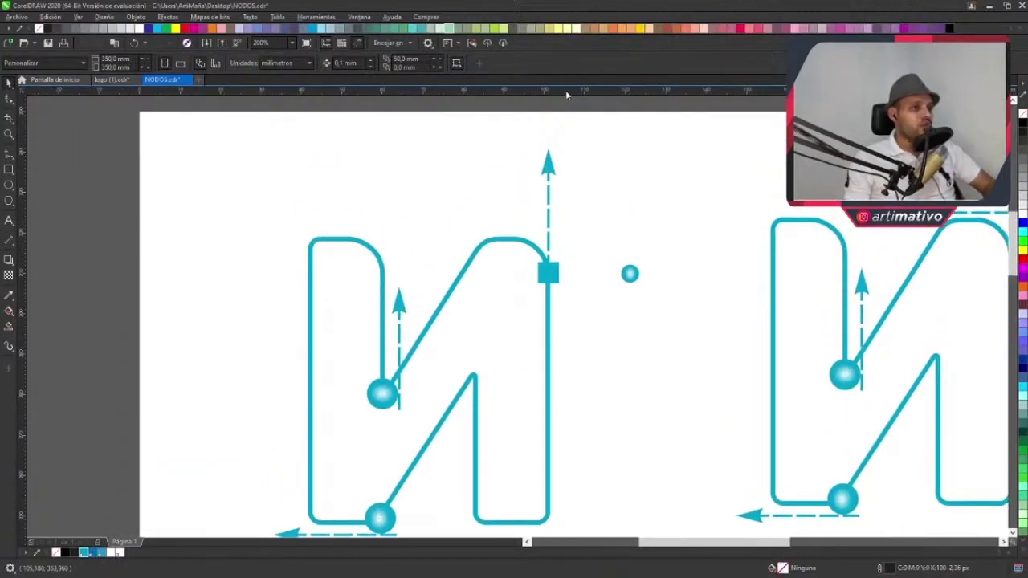
- Add a horizontal guideline along the original N's top edge and lower the vertical arrow's tip to it
drag(566, 95, 522, 237)
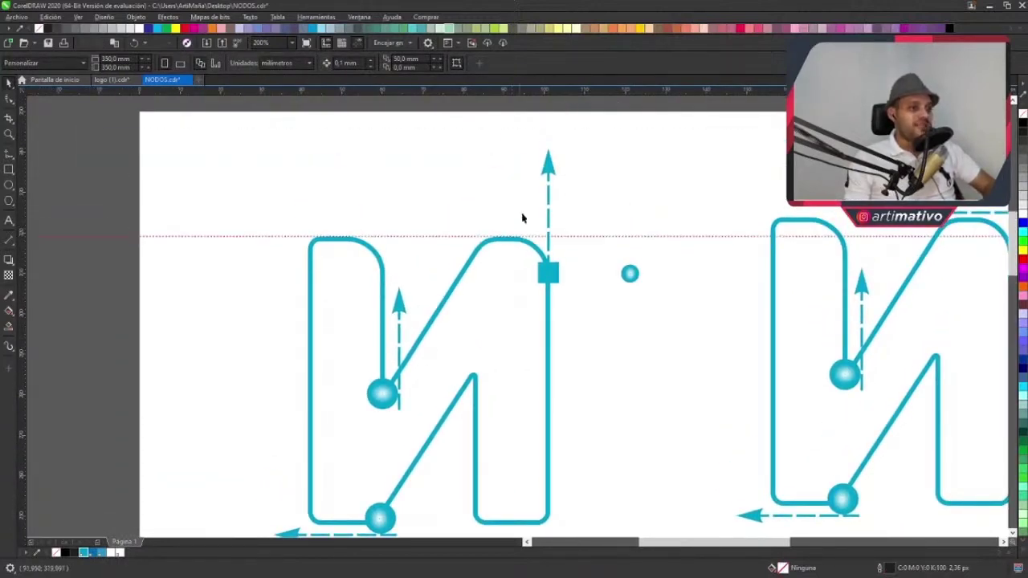
click(548, 166)
scroll(548, 173, up, 2)
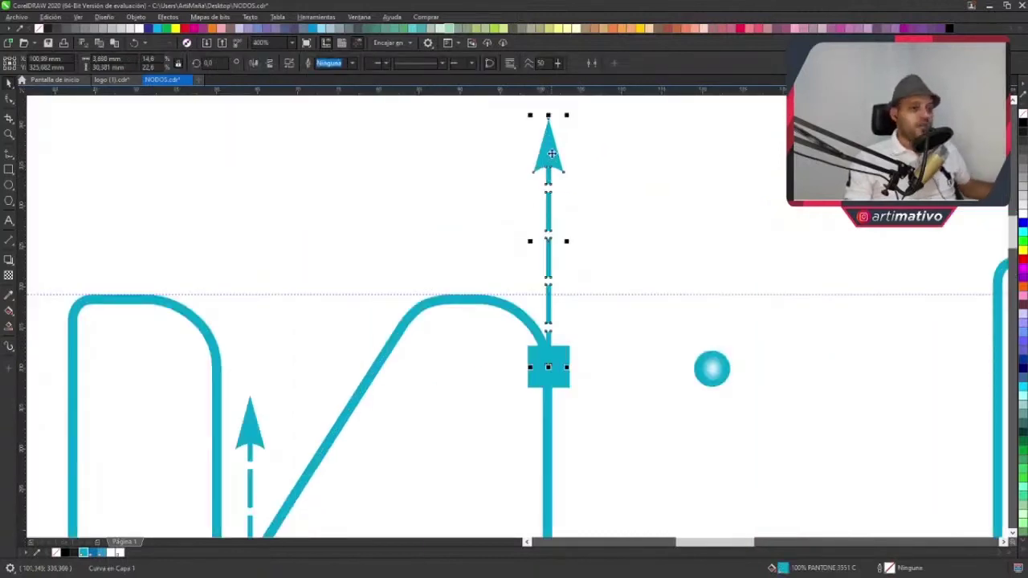
drag(552, 154, 558, 323)
scroll(551, 296, down, 2)
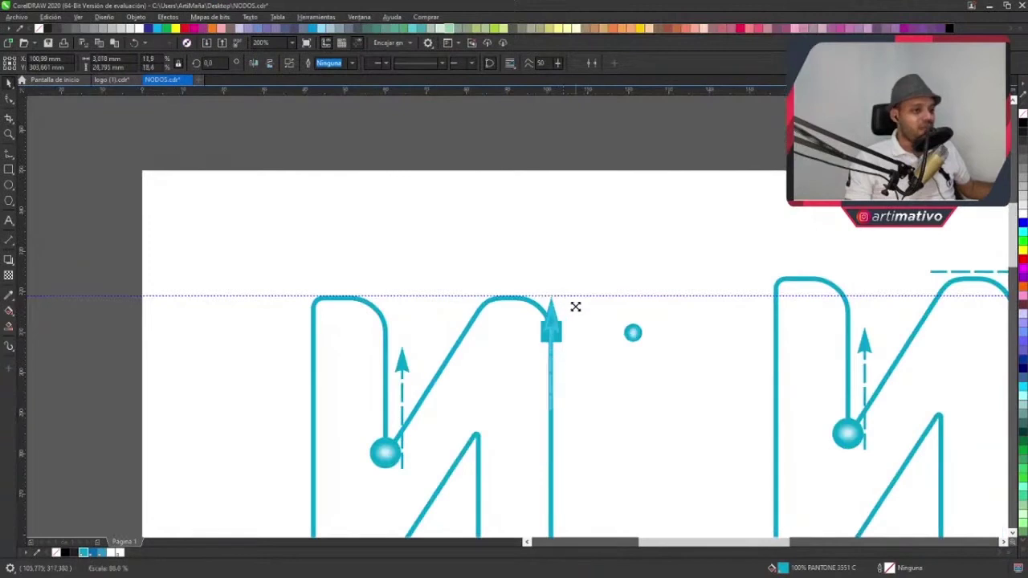
- Shrink the vertical arrow to fit between the guideline and the square node, centred on the N's right stroke
scroll(555, 354, up, 2)
drag(558, 363, 567, 310)
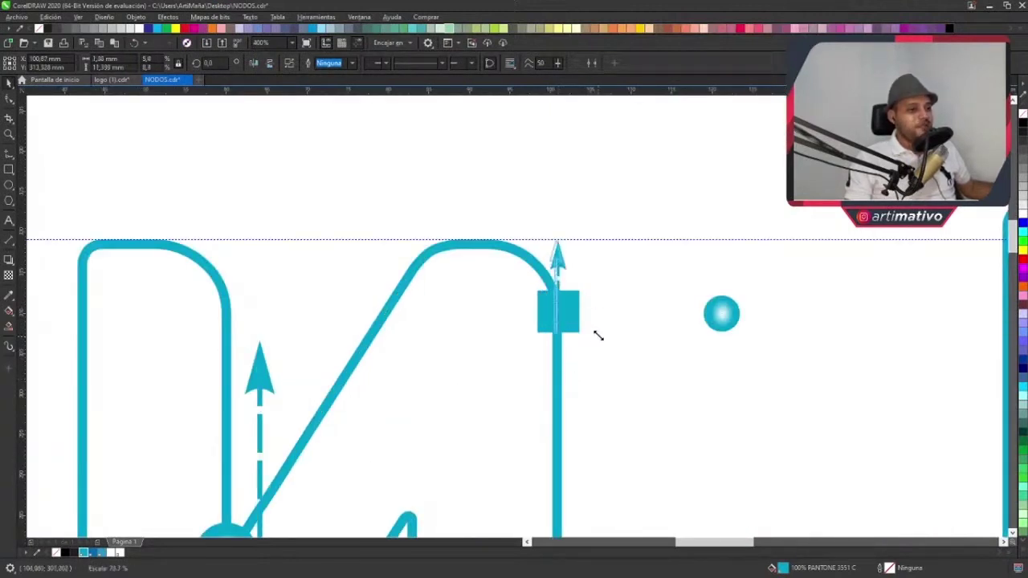
scroll(573, 264, up, 4)
drag(559, 257, 572, 264)
scroll(595, 257, down, 2)
click(643, 207)
- Compare the edited N with its duplicate and with the full Nodos Graficos logos below
scroll(665, 184, down, 2)
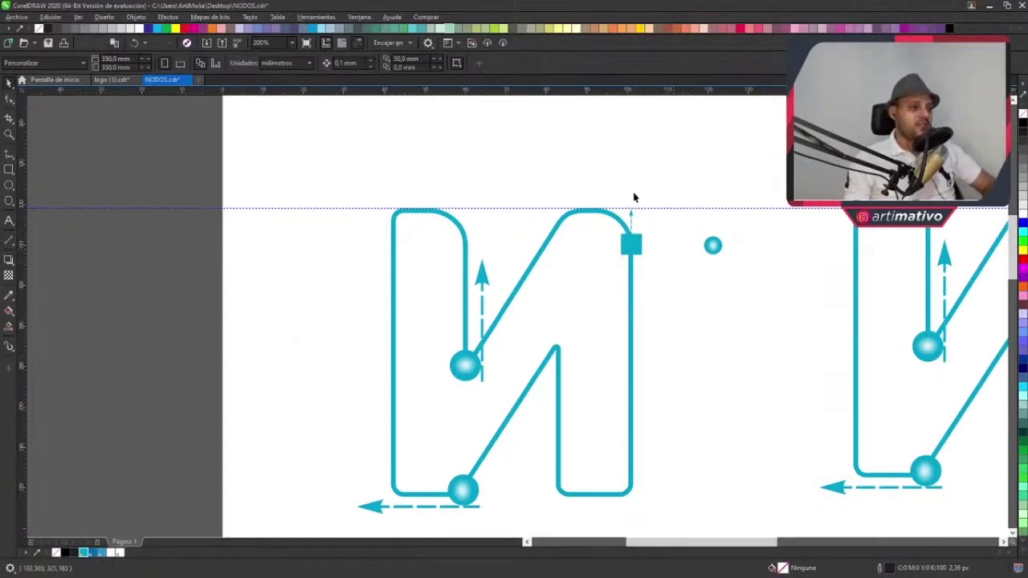
scroll(679, 285, down, 2)
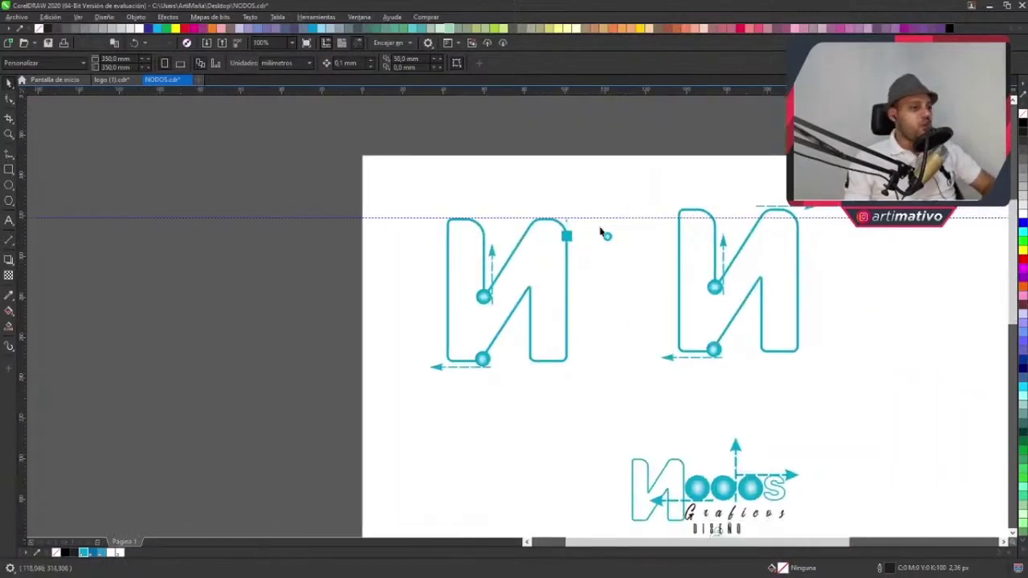
scroll(477, 302, up, 2)
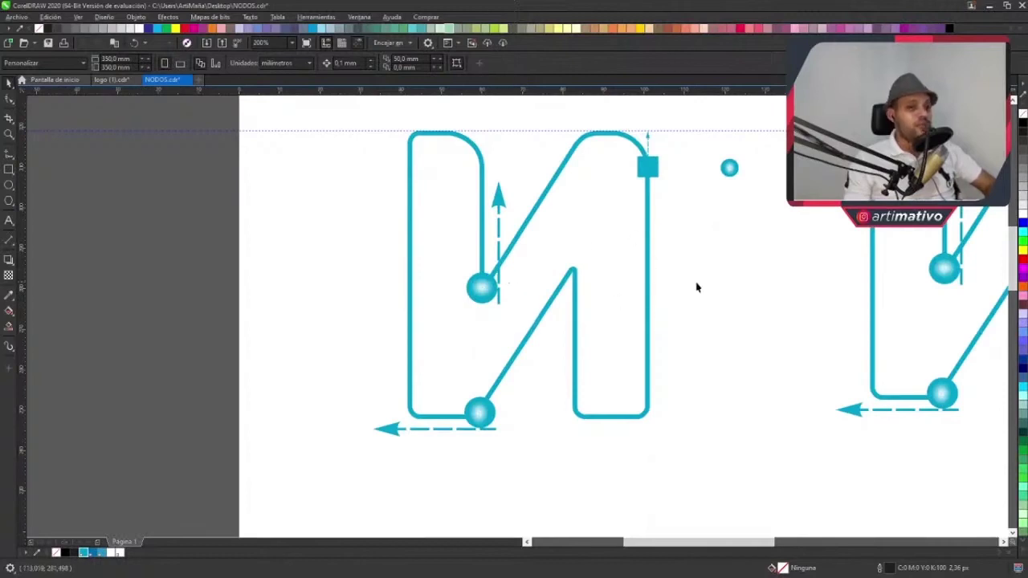
scroll(697, 287, down, 2)
drag(707, 294, 642, 322)
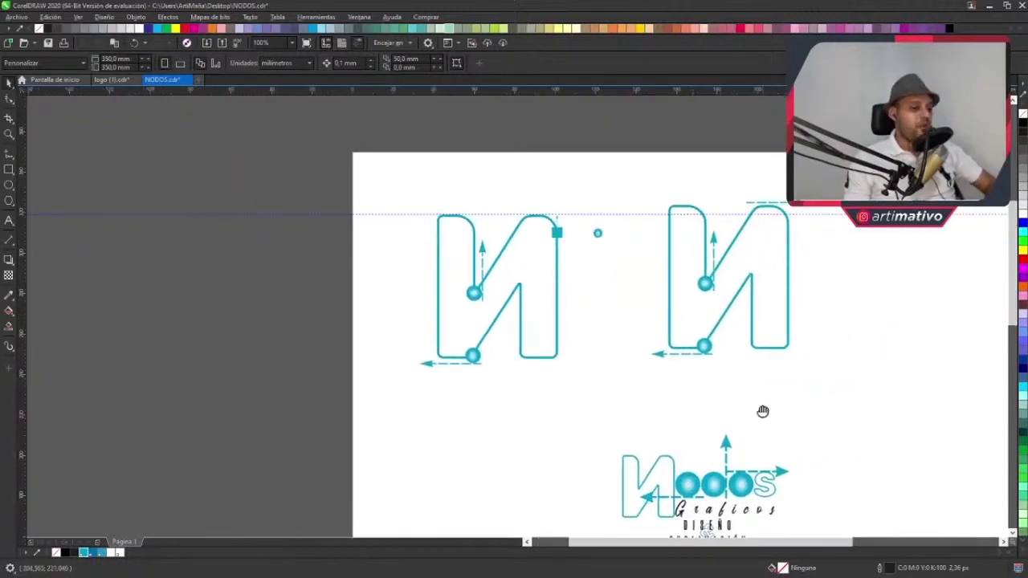
drag(763, 412, 639, 337)
scroll(592, 423, up, 2)
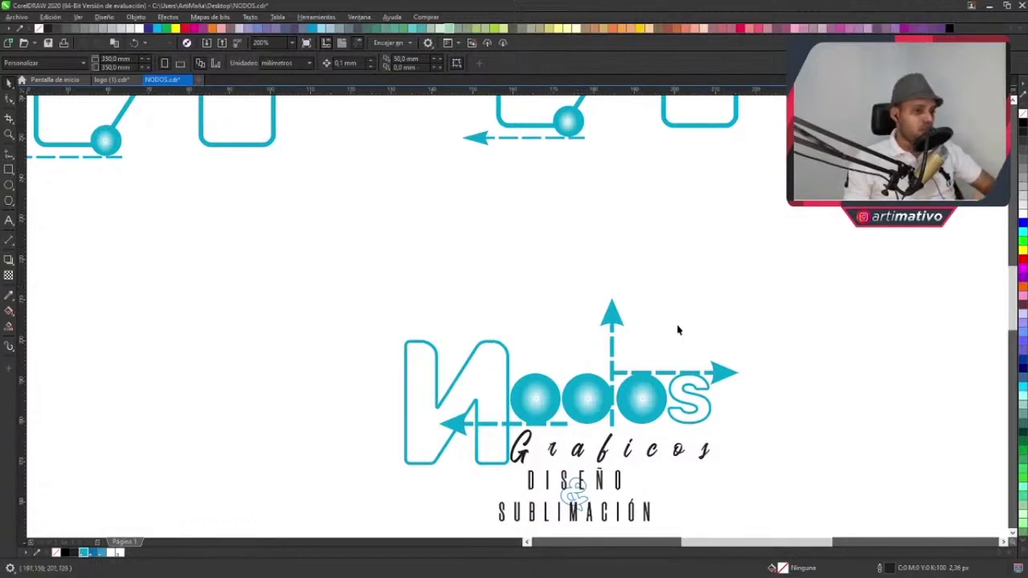
scroll(677, 330, down, 2)
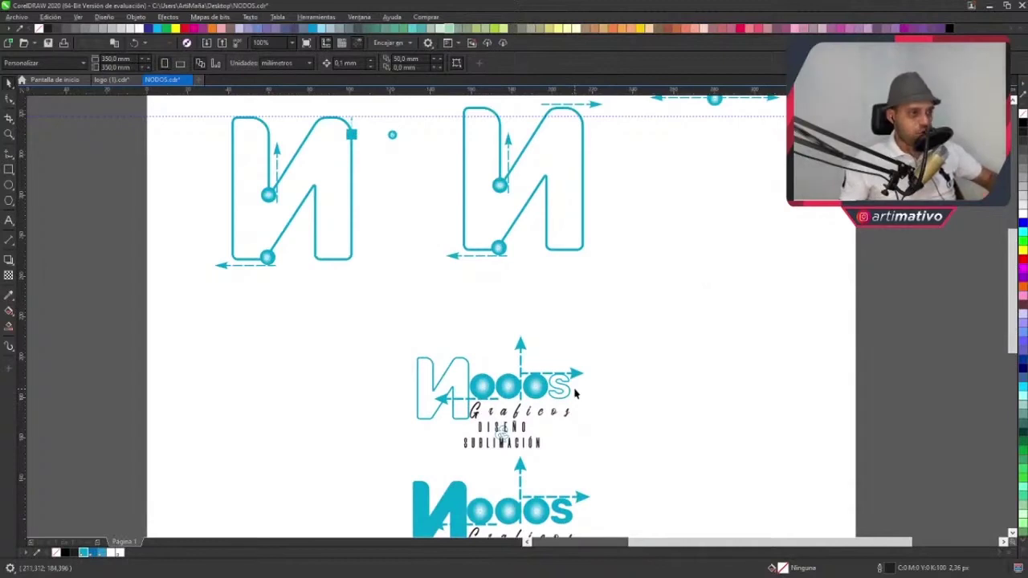
drag(564, 295, 398, 225)
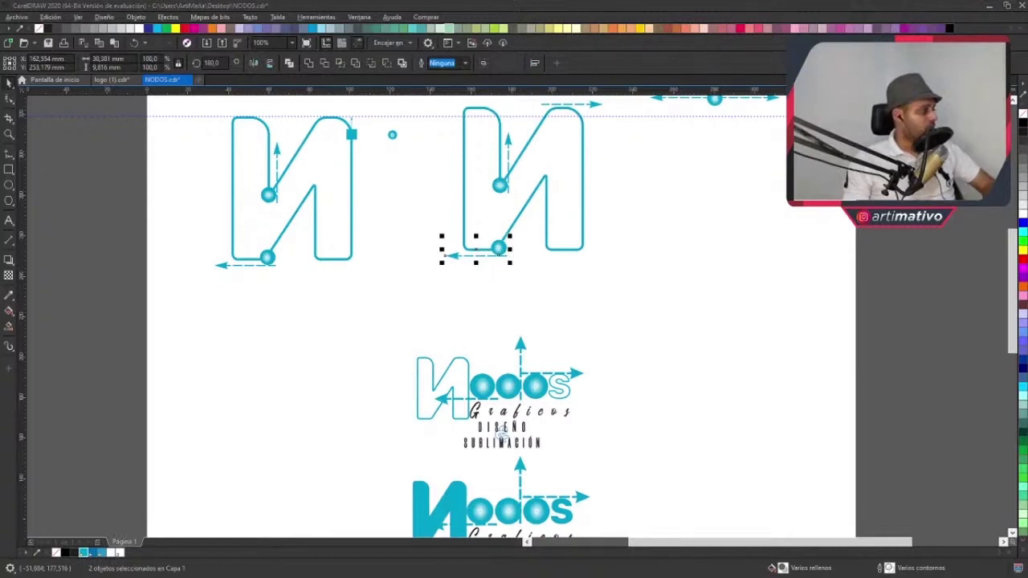
key(Escape)
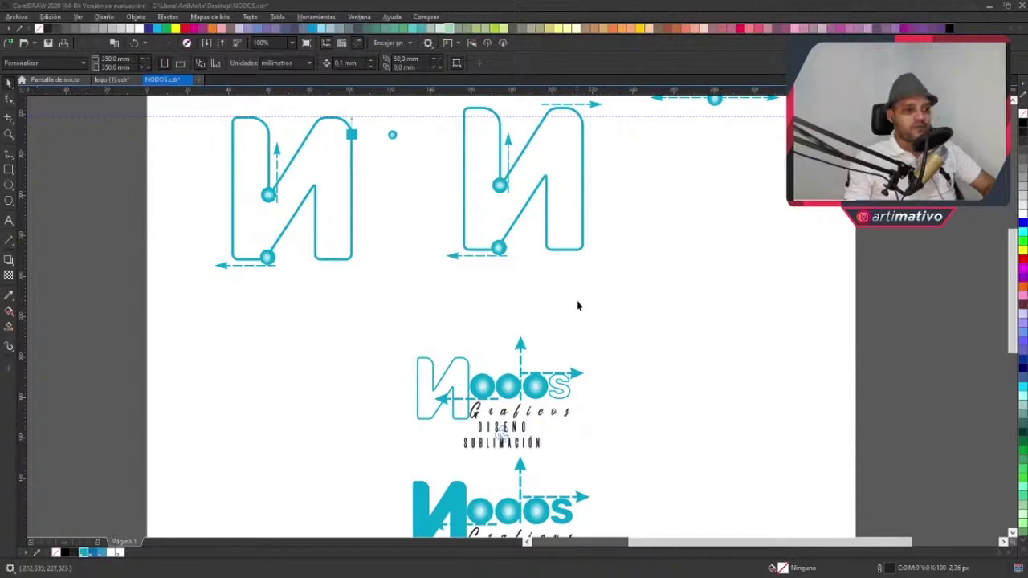
scroll(523, 405, up, 2)
scroll(353, 346, down, 2)
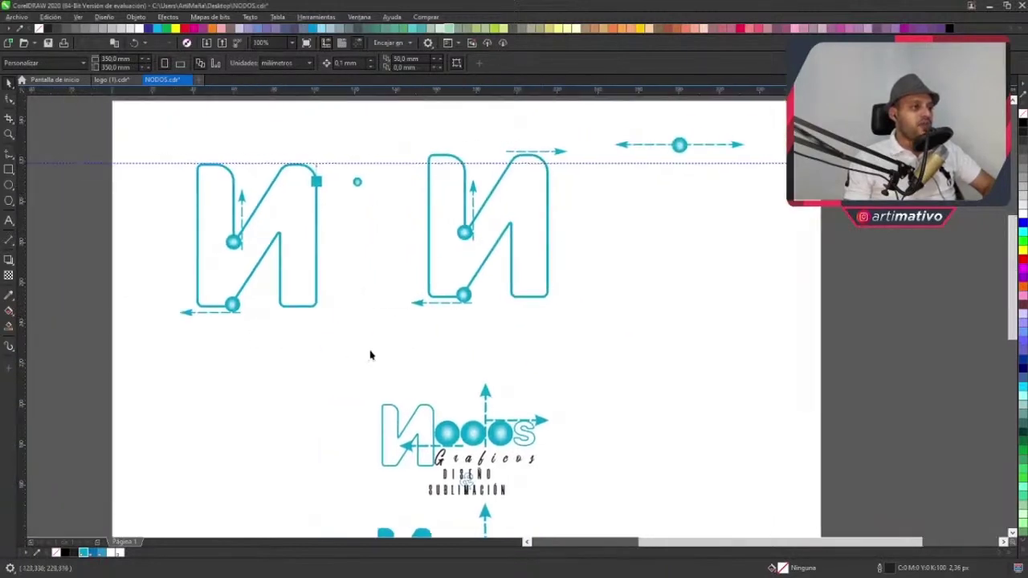
scroll(464, 441, down, 2)
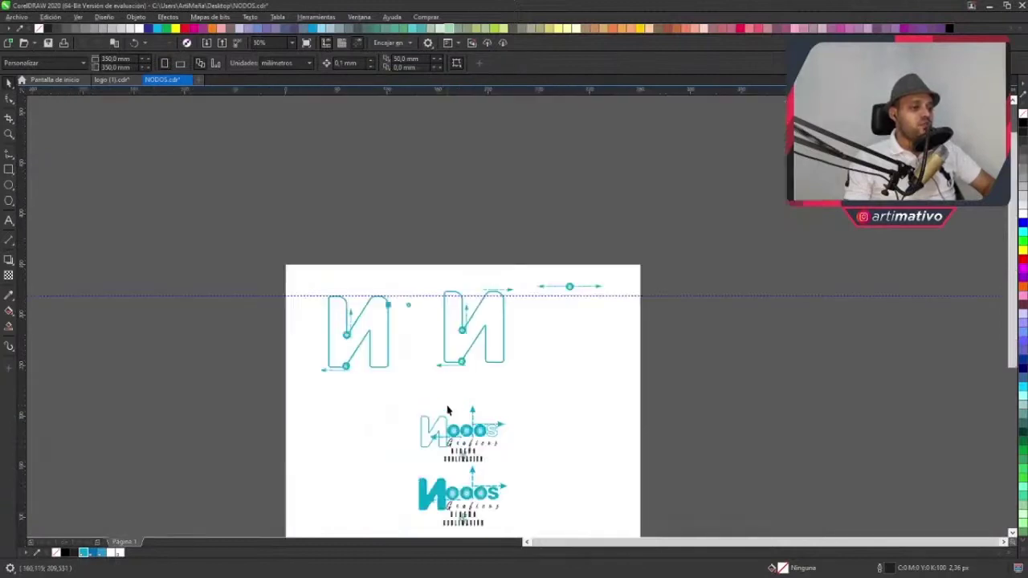
scroll(469, 257, up, 2)
scroll(469, 257, up, 3)
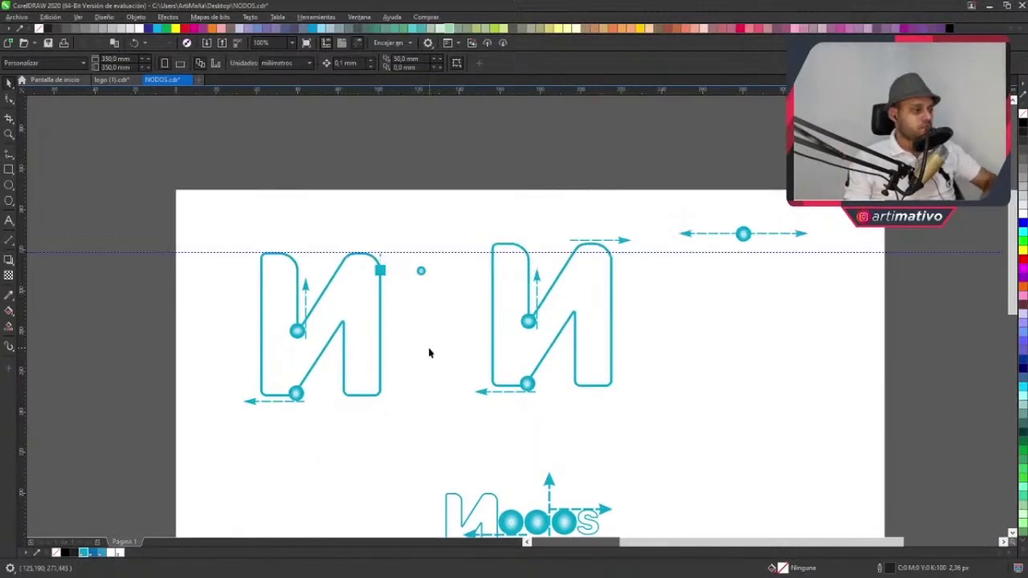
- Undo the edits to the N and redo only far enough to restore the page with the original grouped N and logos
key(ctrl+z)
key(ctrl+z)
key(ctrl+z)
key(ctrl+z)
key(ctrl+z)
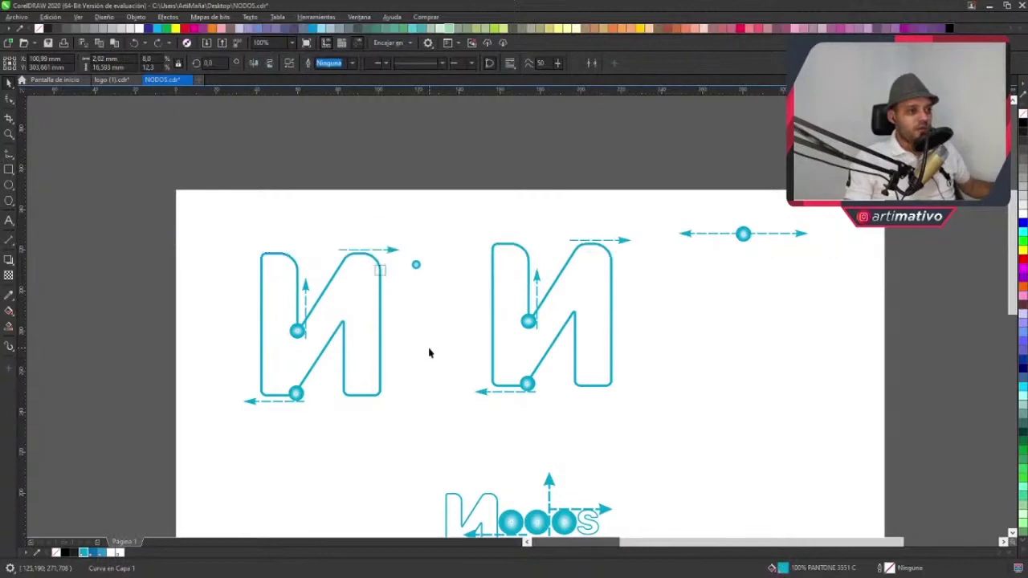
key(ctrl+z)
key(shift+F4)
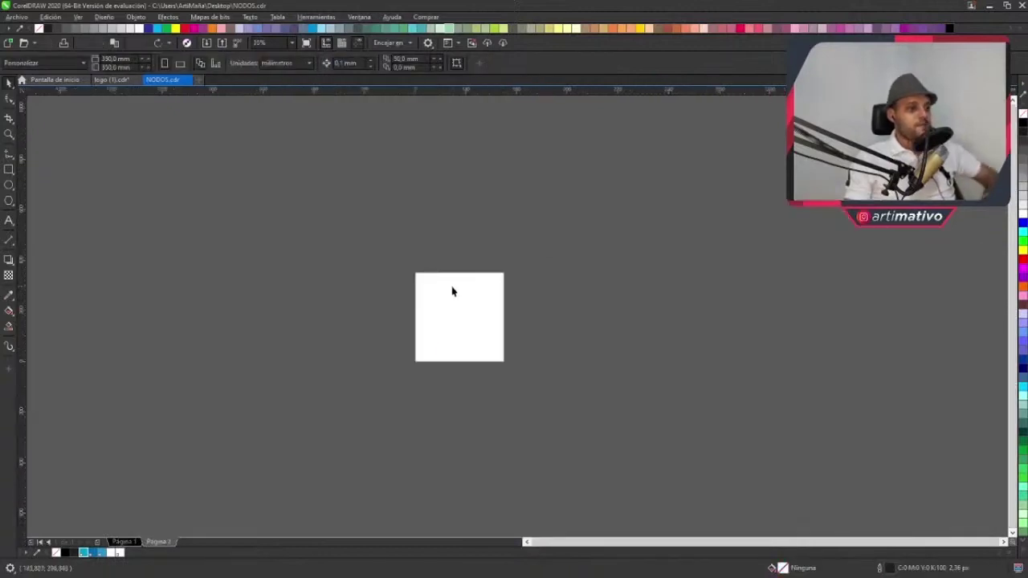
click(159, 46)
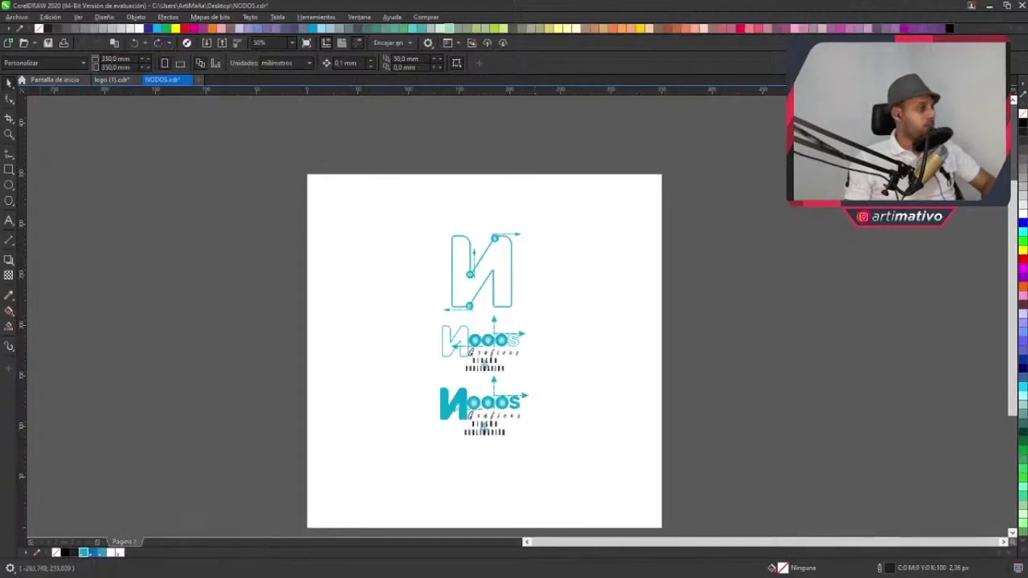
- Examine the restored N group and the outlined Nodos Graficos logo, including its script lettering and three gradient circles
scroll(528, 324, up, 2)
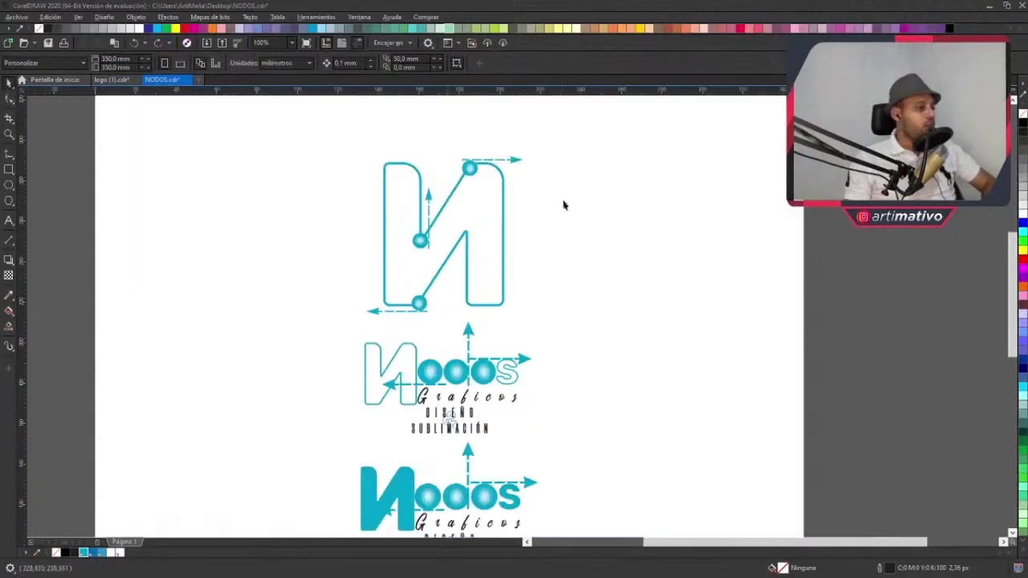
click(374, 250)
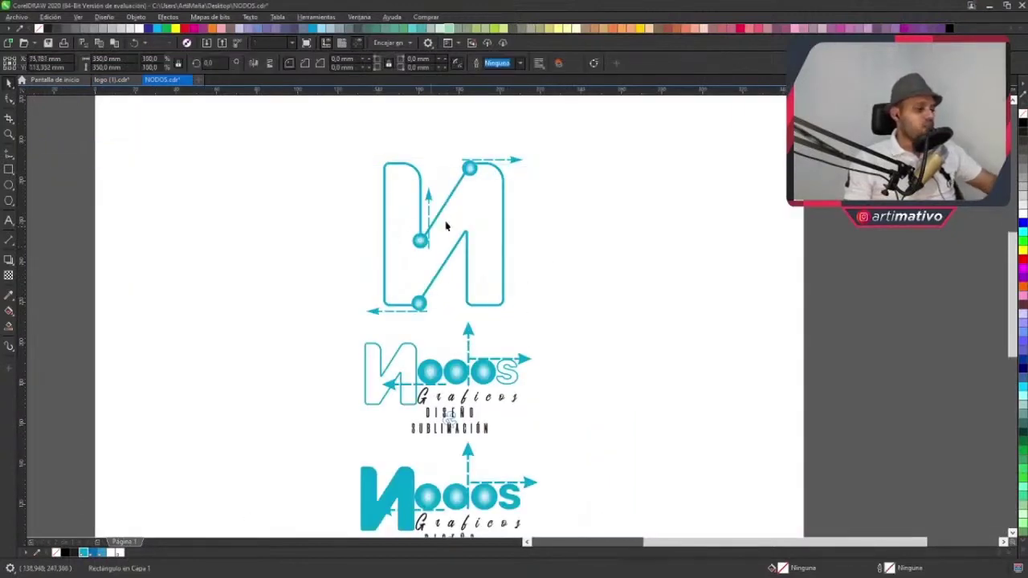
drag(565, 145, 306, 325)
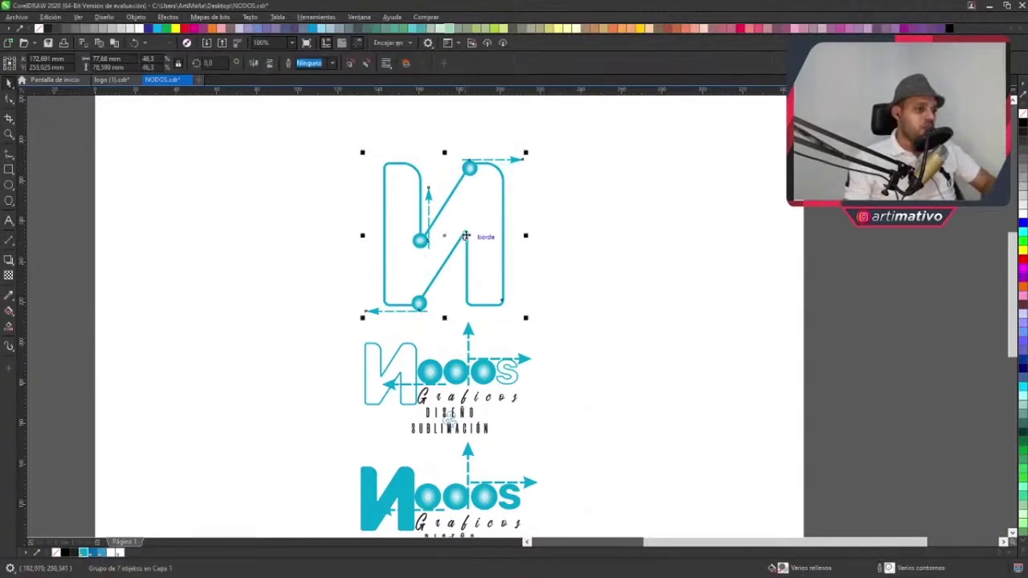
scroll(408, 413, up, 2)
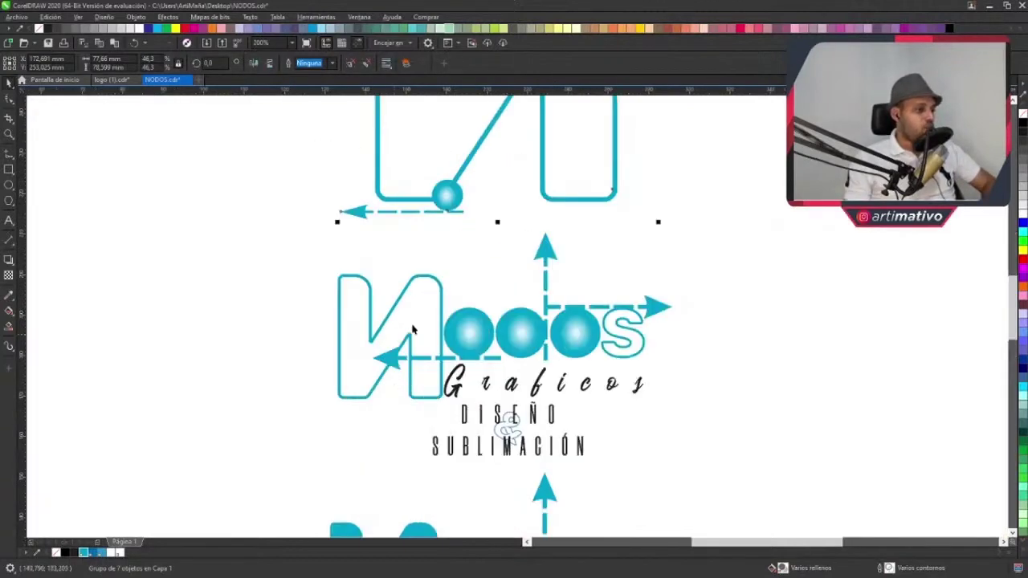
key(Escape)
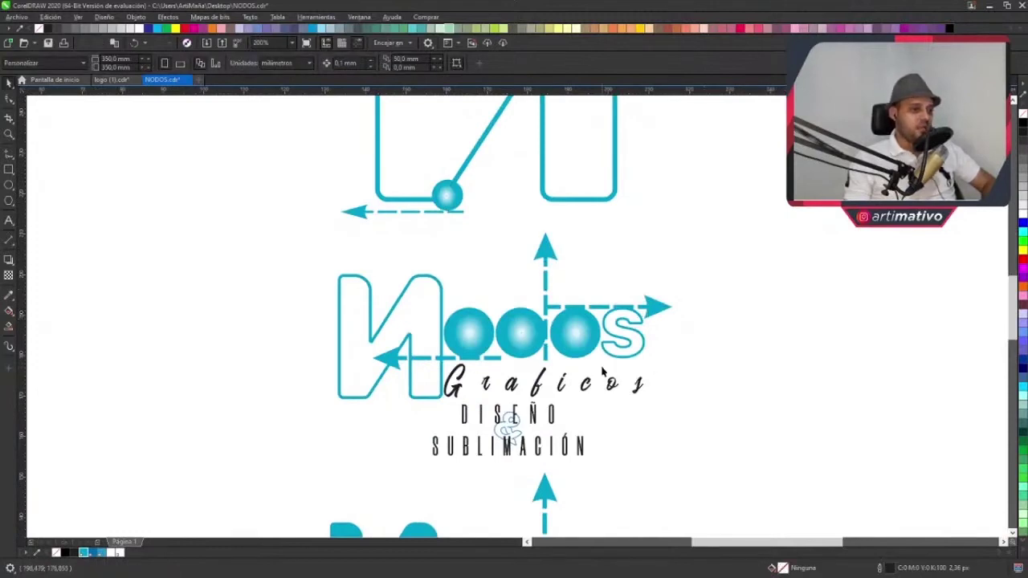
scroll(602, 371, down, 2)
scroll(594, 397, up, 2)
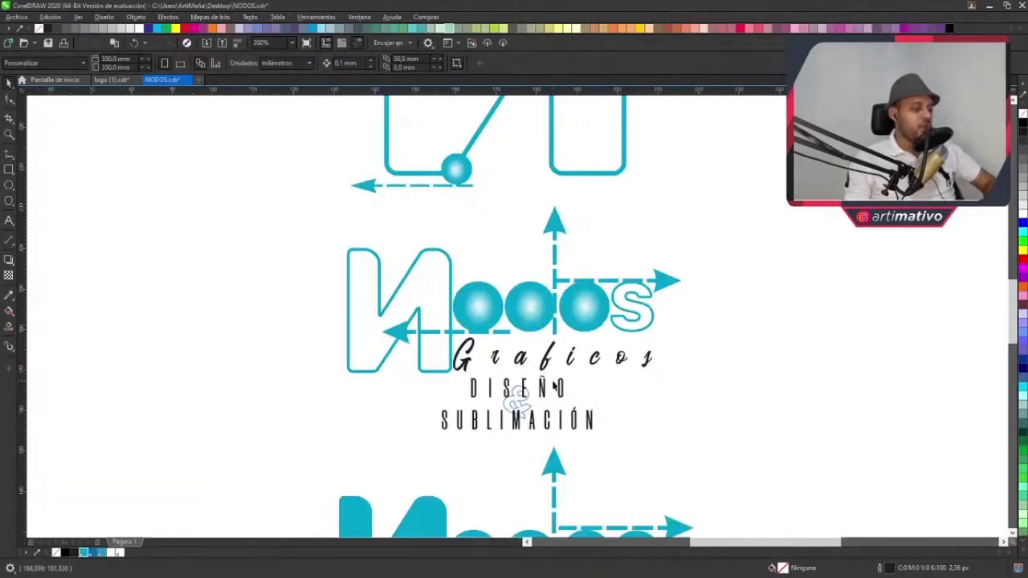
scroll(553, 387, up, 2)
click(531, 337)
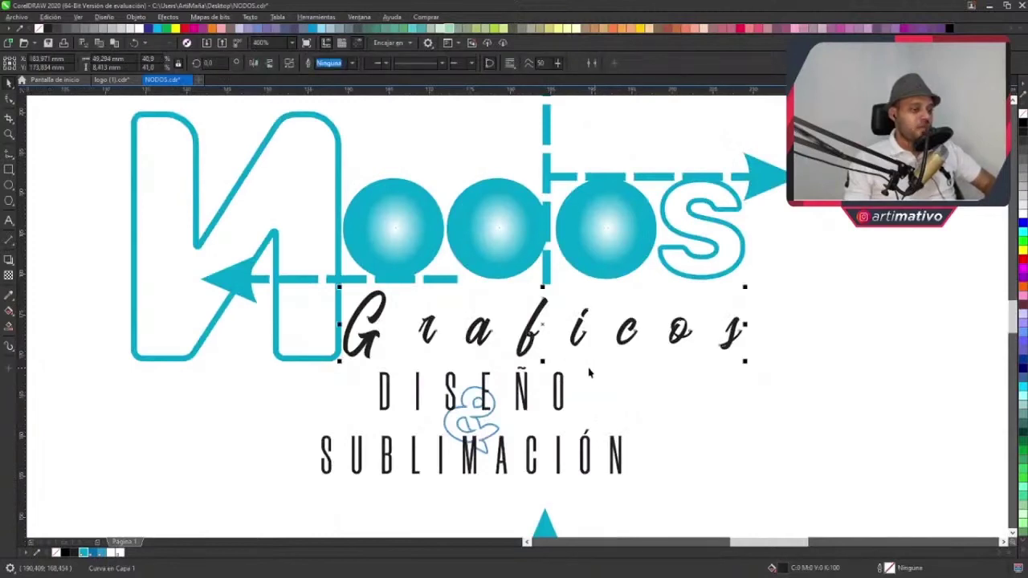
scroll(592, 347, down, 1)
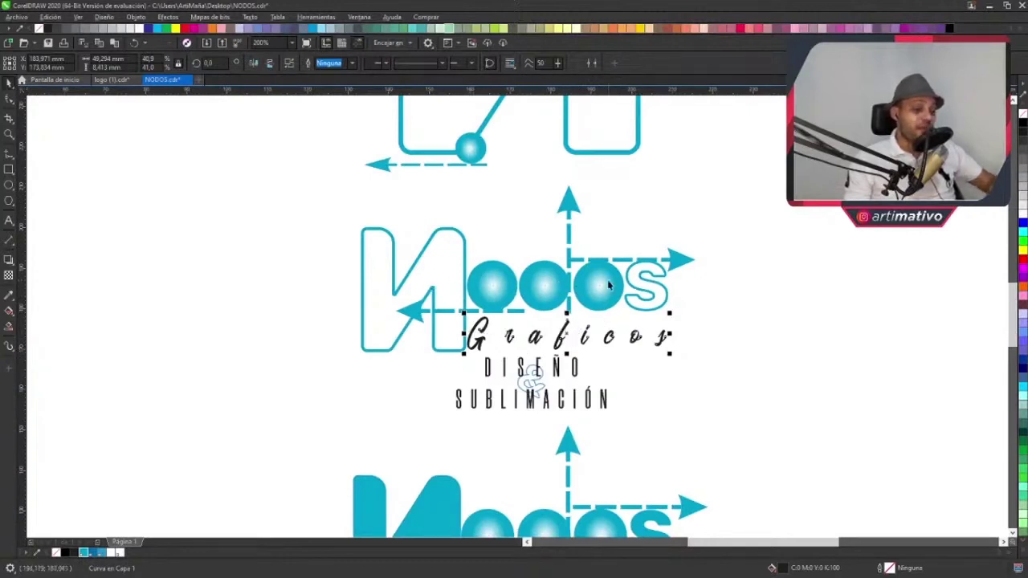
click(624, 226)
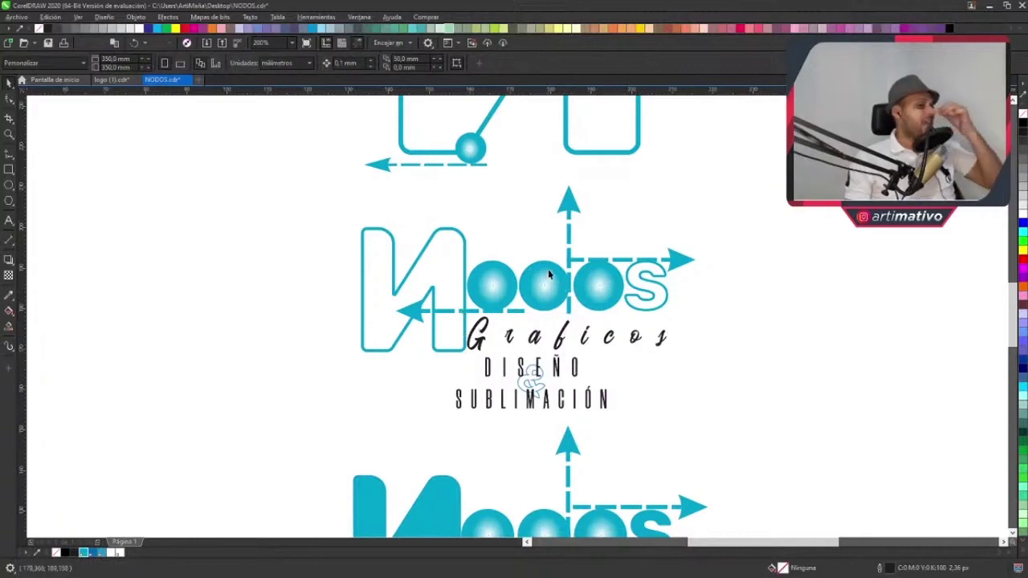
scroll(549, 269, up, 1)
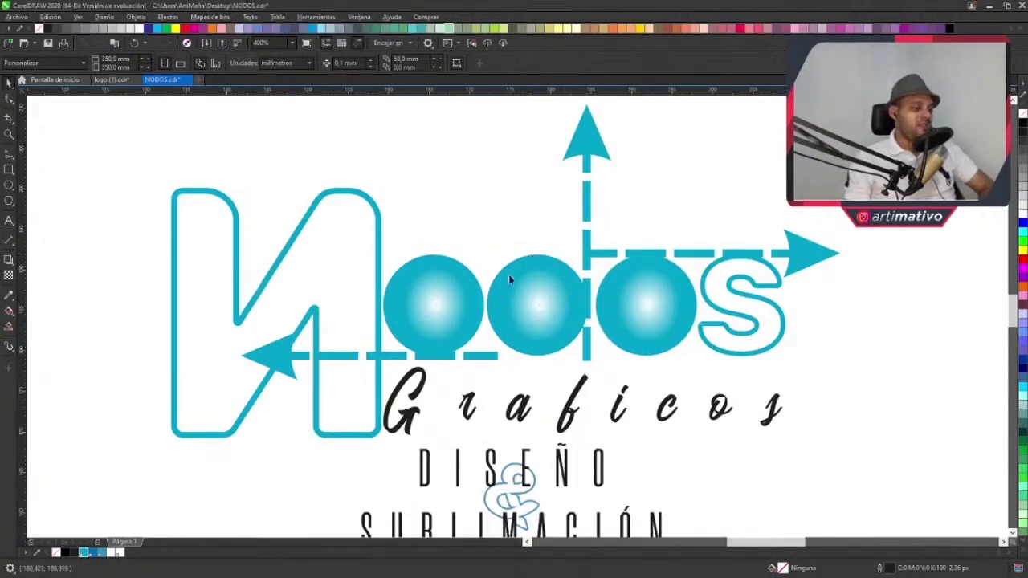
scroll(604, 343, down, 1)
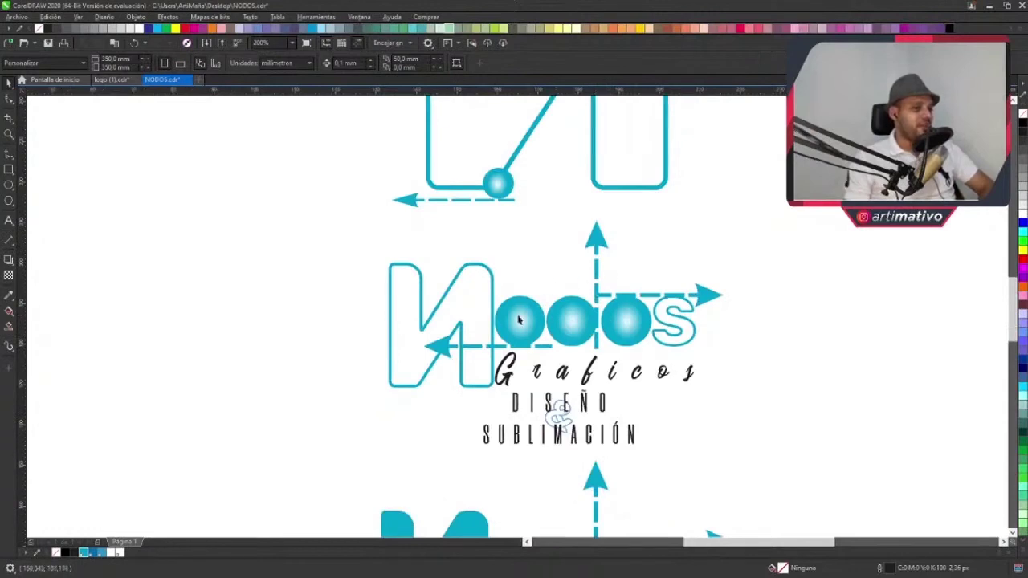
drag(693, 229, 327, 368)
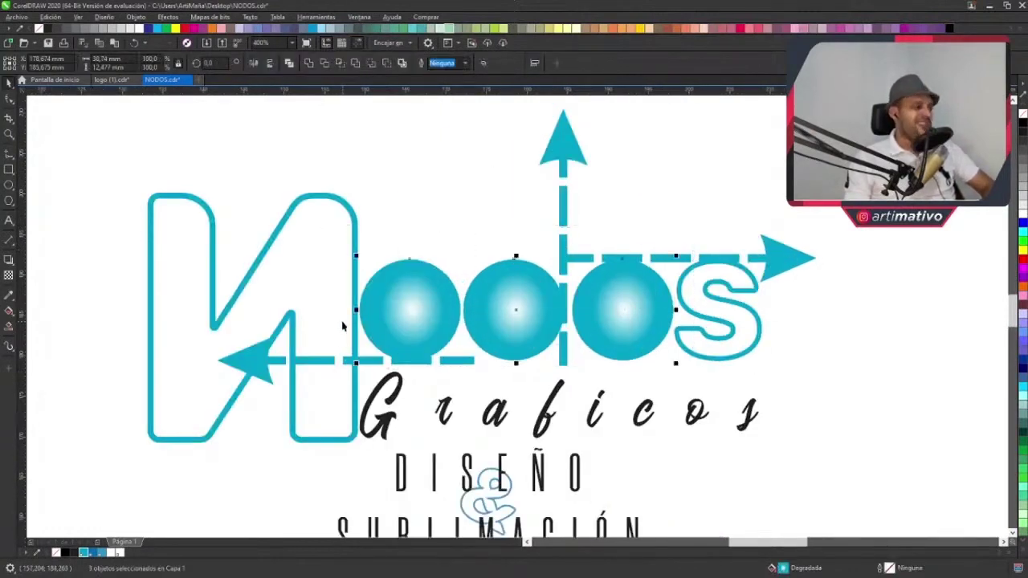
click(733, 229)
scroll(619, 279, down, 2)
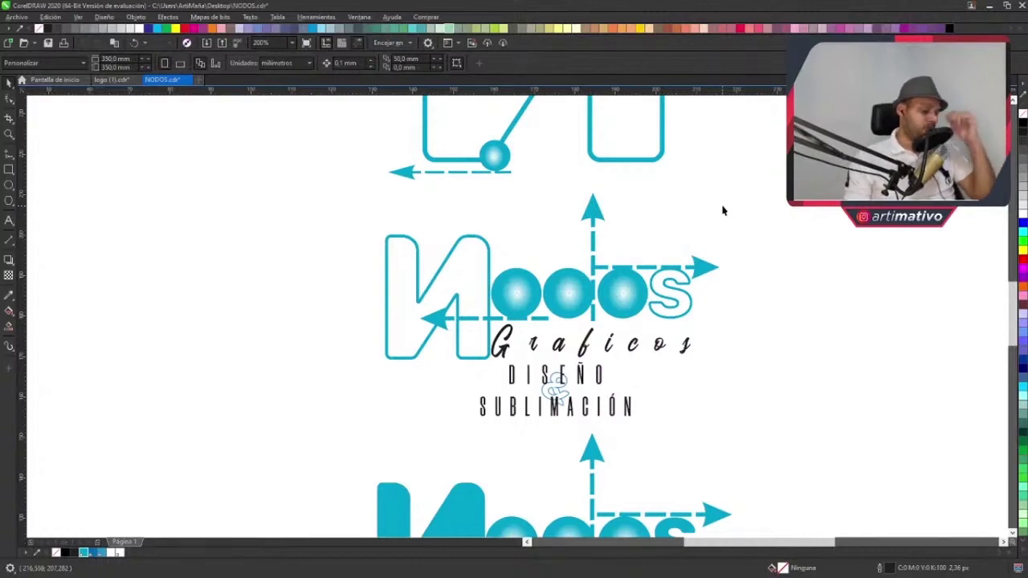
- Enlarge the first circle's elliptical gradient in the outlined Nodos logo so it reaches the circle's edge
scroll(615, 295, up, 2)
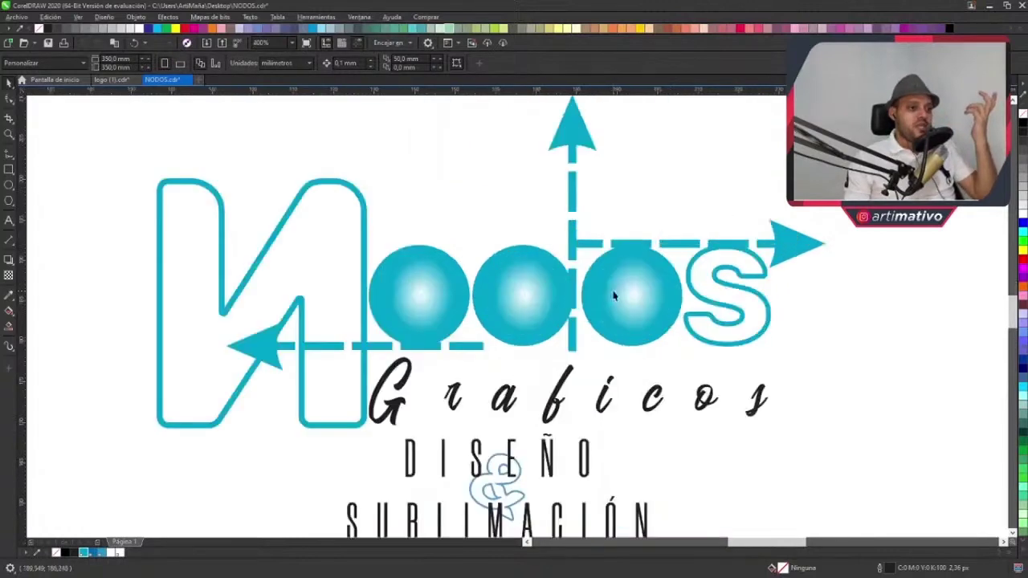
click(434, 310)
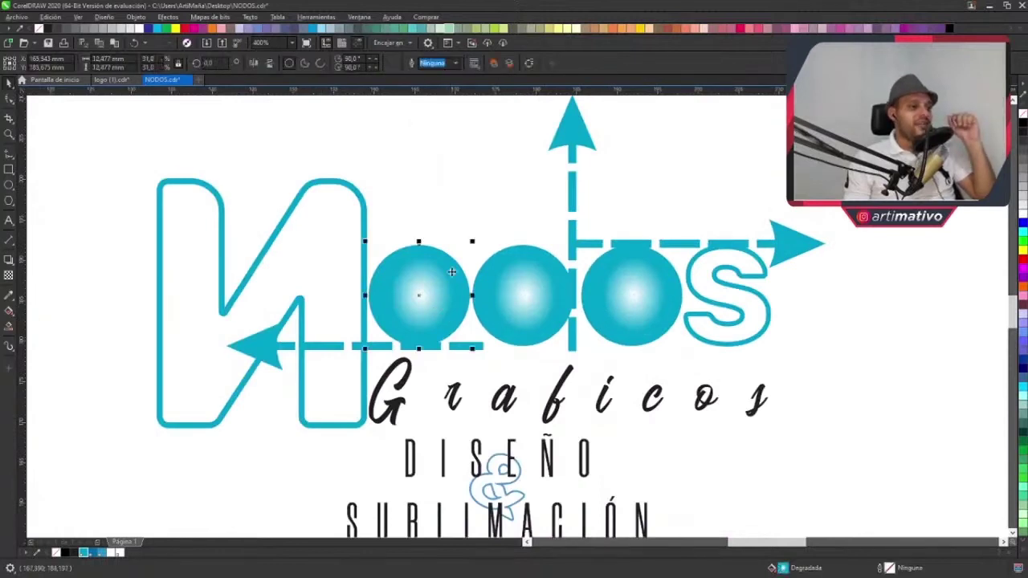
scroll(409, 287, up, 2)
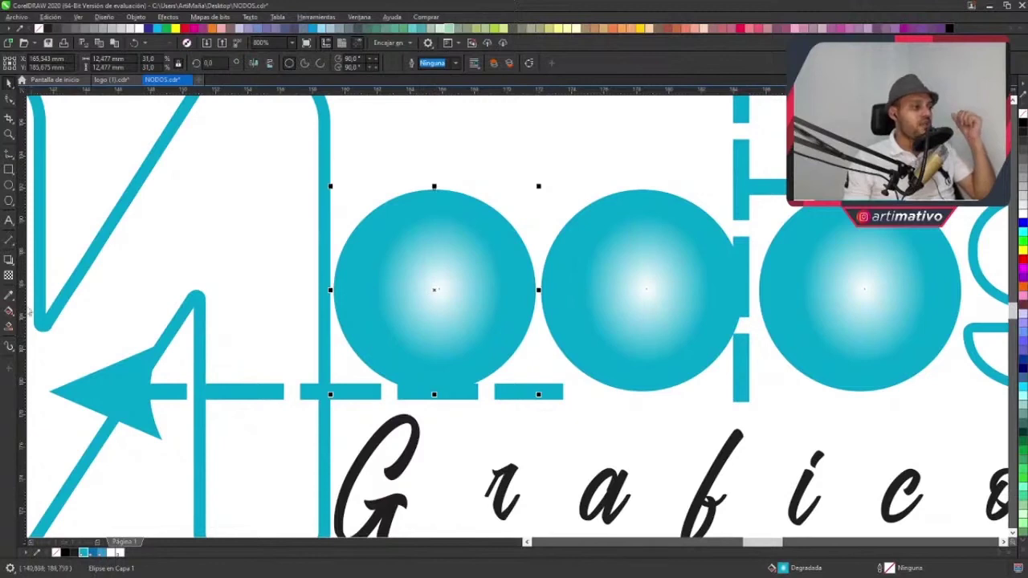
click(9, 275)
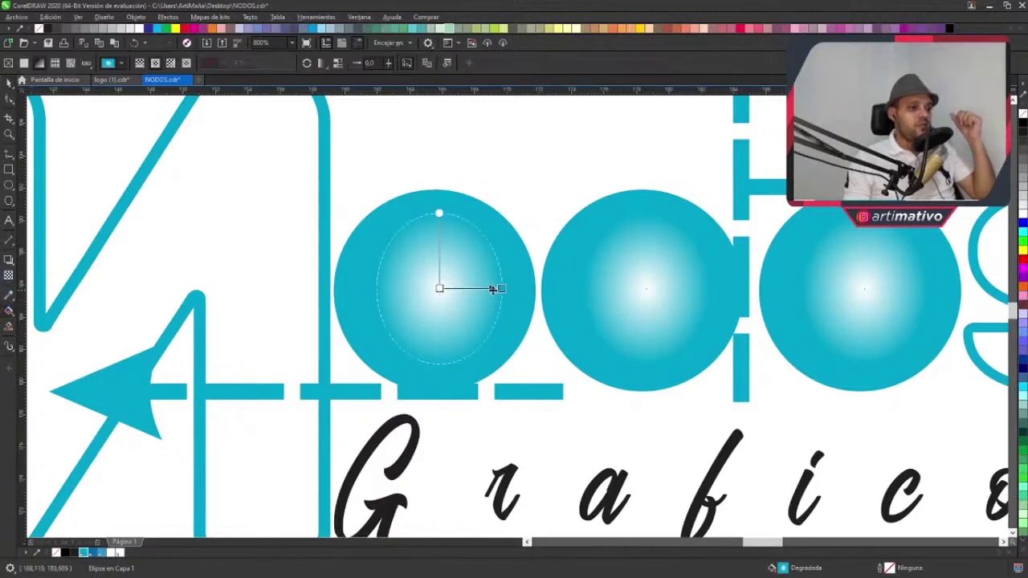
drag(495, 287, 531, 284)
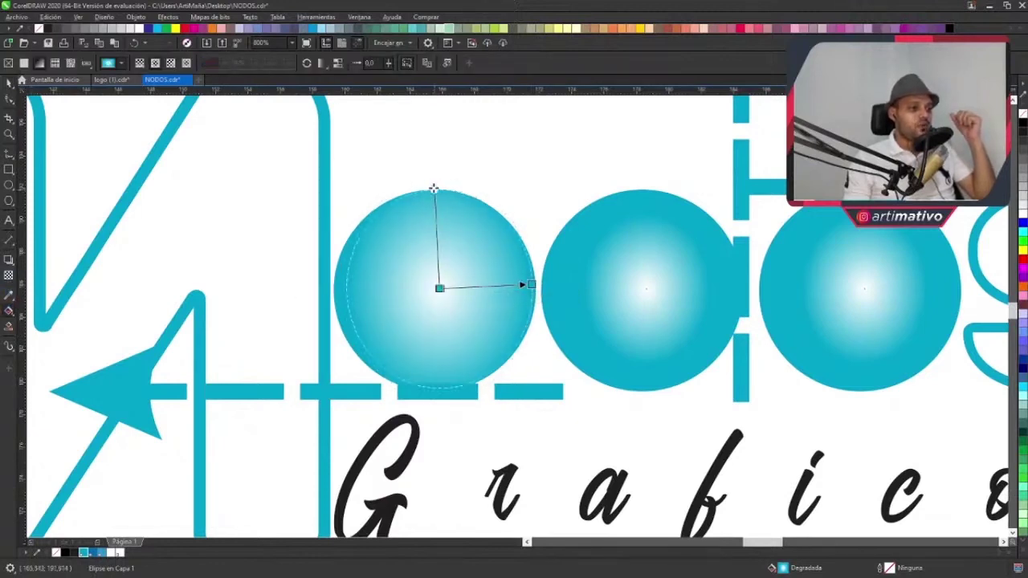
click(440, 288)
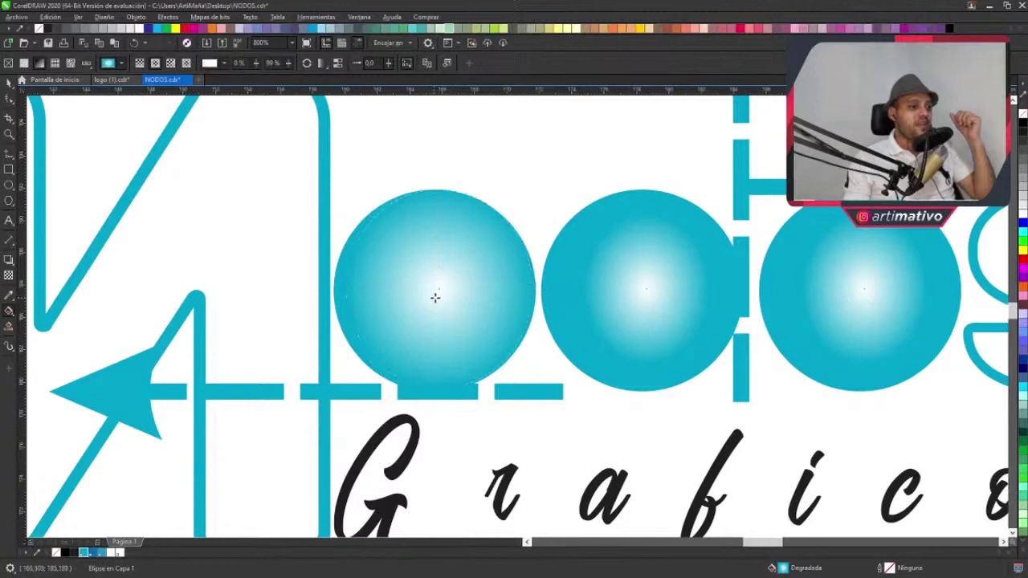
drag(526, 285, 533, 292)
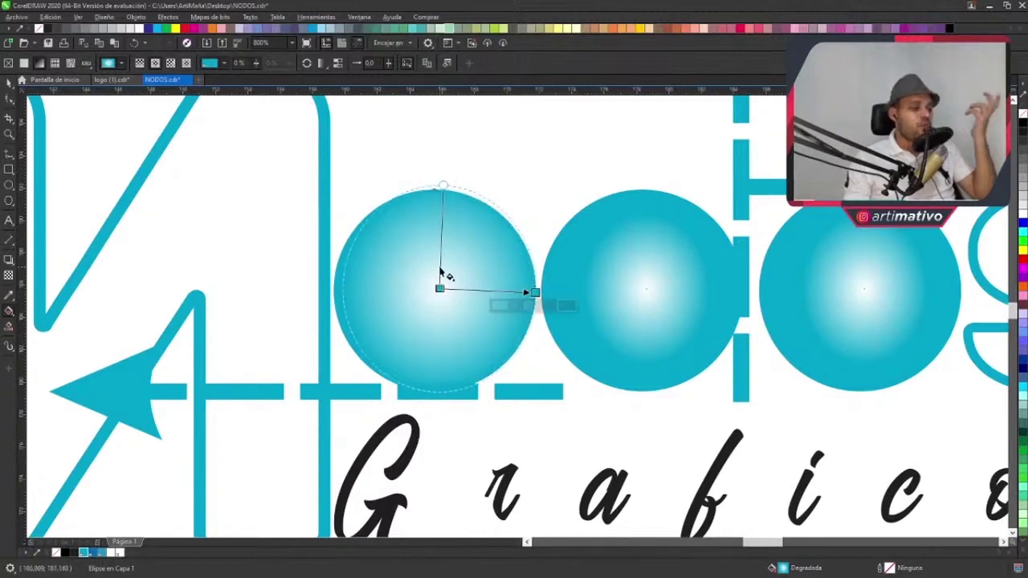
- Place the white gradient stop at 75% in the first circle, forming a white ring around a turquoise centre
double_click(462, 289)
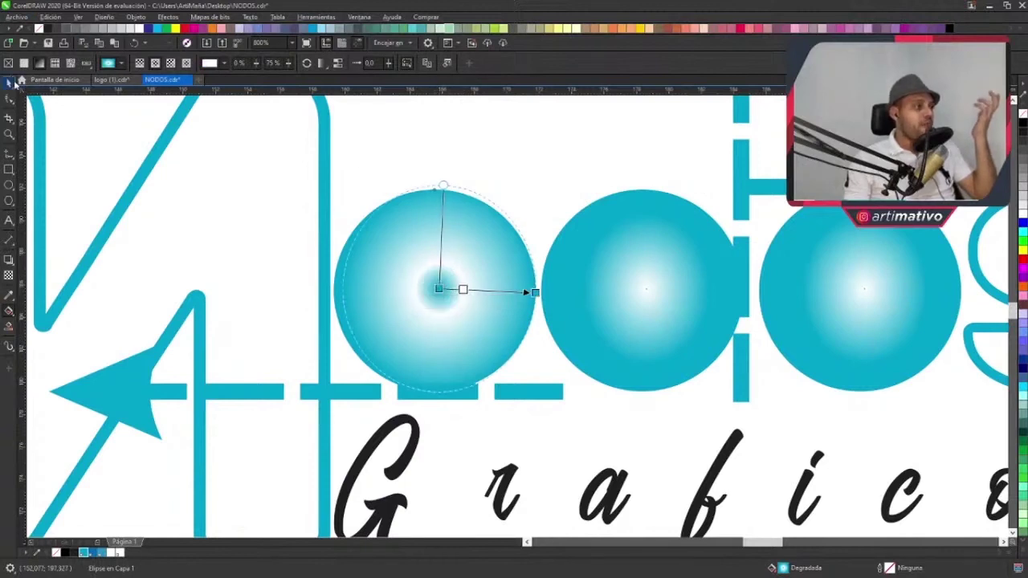
key(space)
scroll(473, 198, down, 4)
click(691, 271)
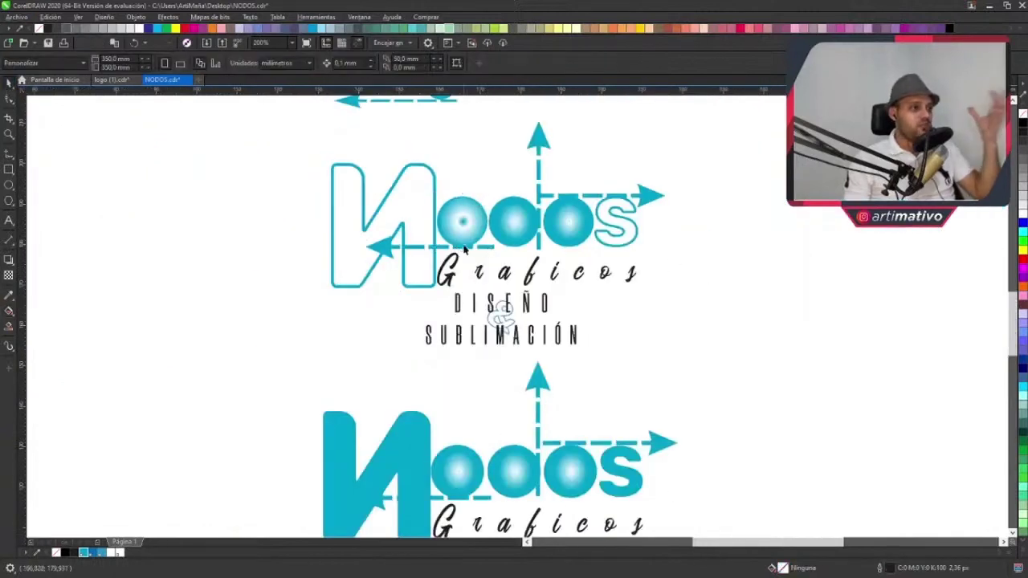
- Compare the first circle's reworked gradient with the other two circles and review the outlined wordmark and the ampersand below it
scroll(431, 316, up, 1)
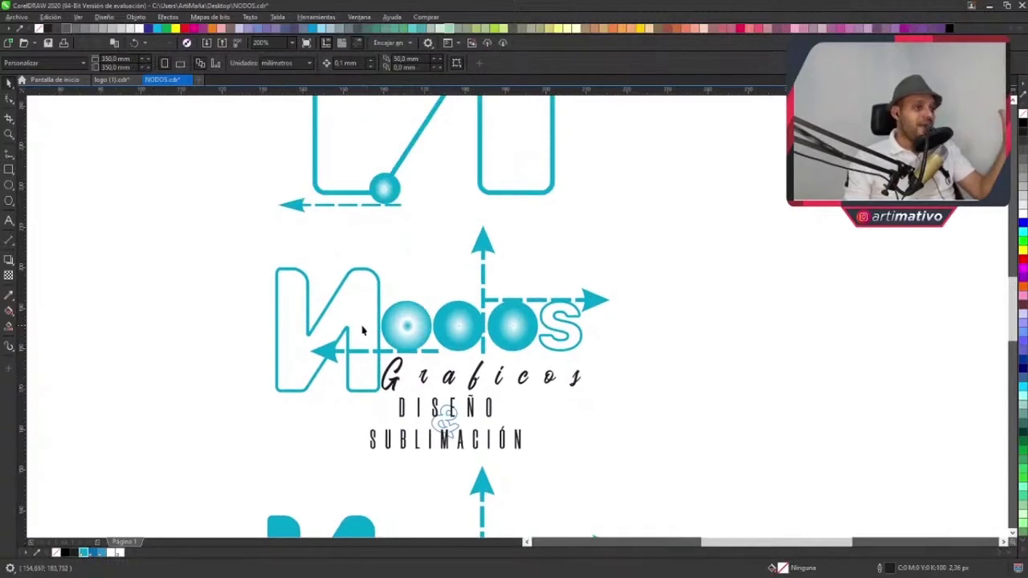
scroll(398, 333, up, 4)
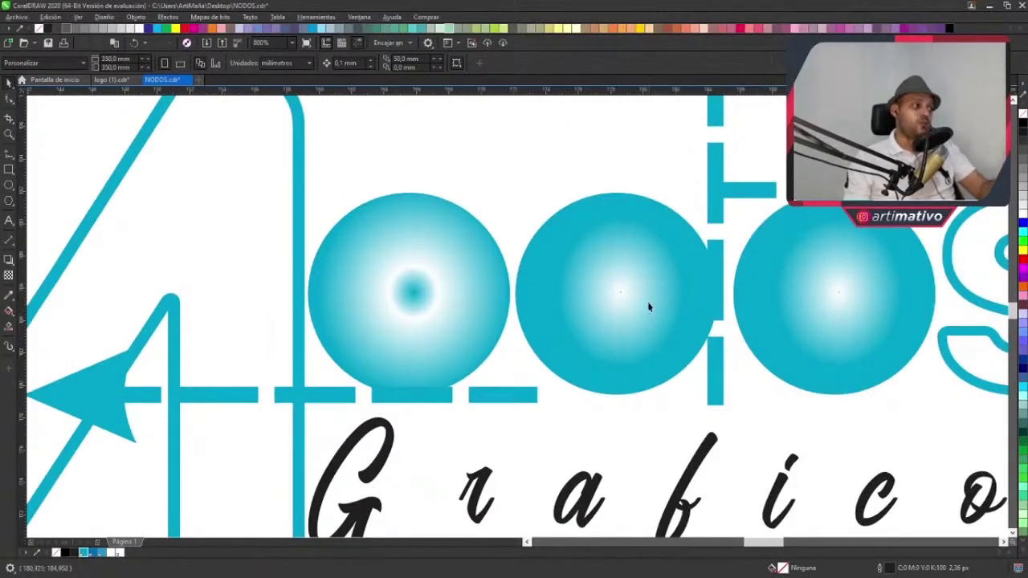
scroll(637, 295, down, 4)
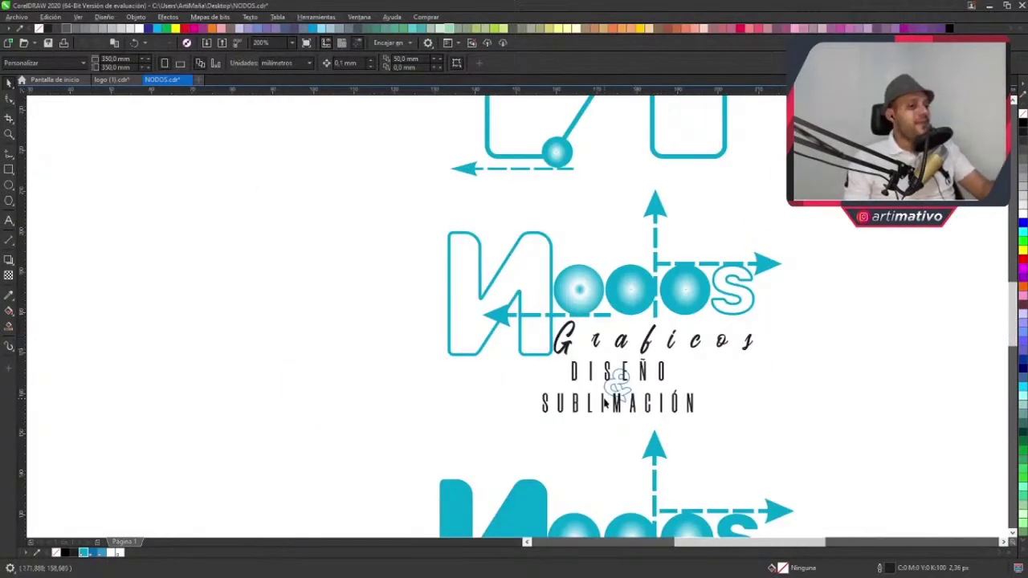
scroll(617, 400, up, 2)
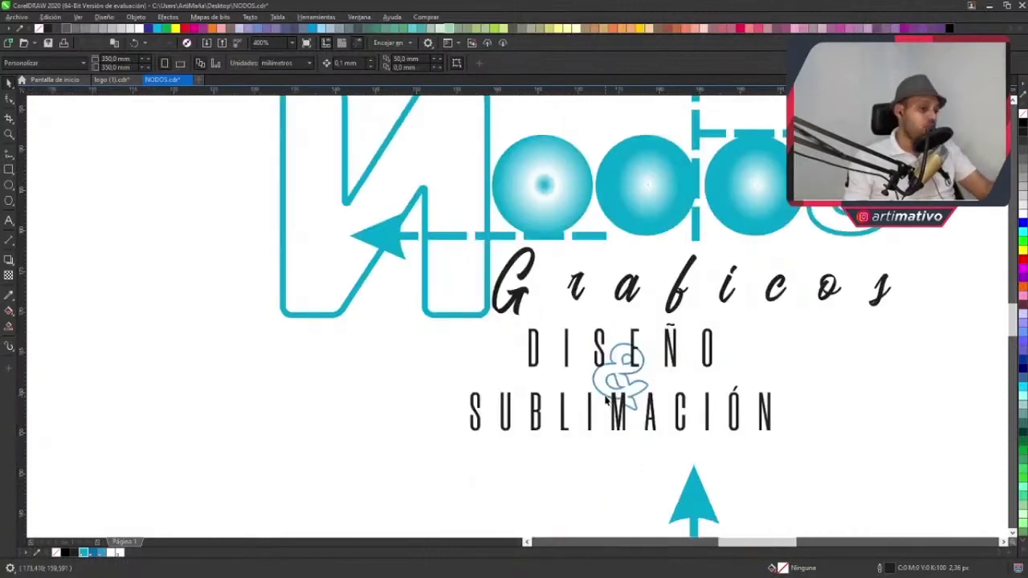
scroll(608, 400, down, 2)
drag(608, 400, 551, 404)
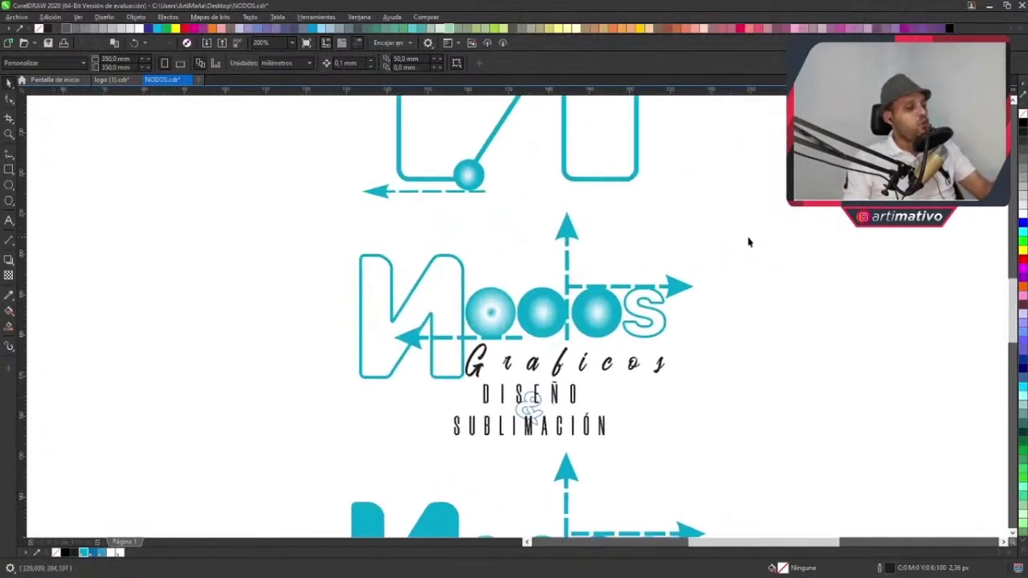
drag(736, 202, 283, 399)
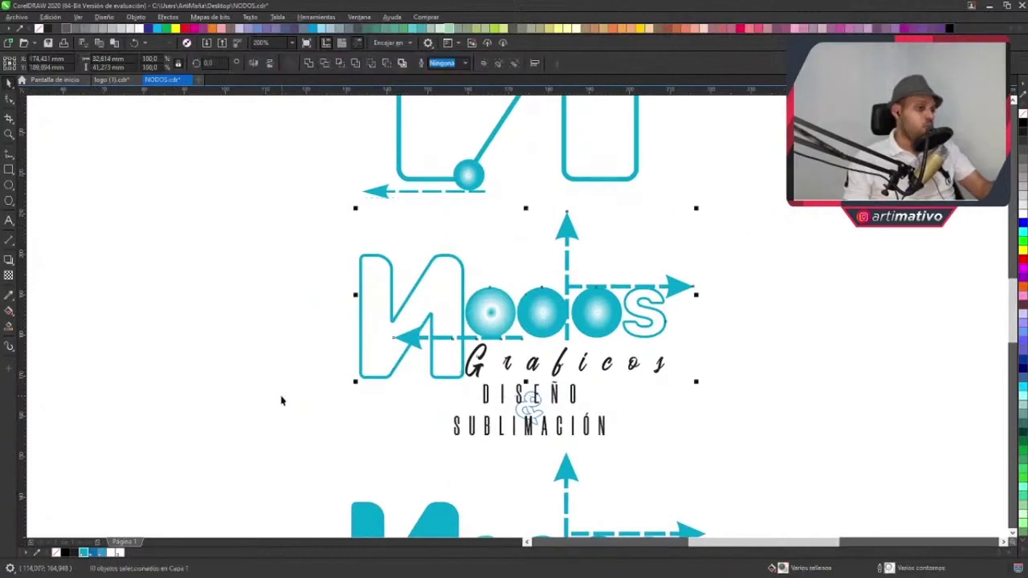
click(284, 370)
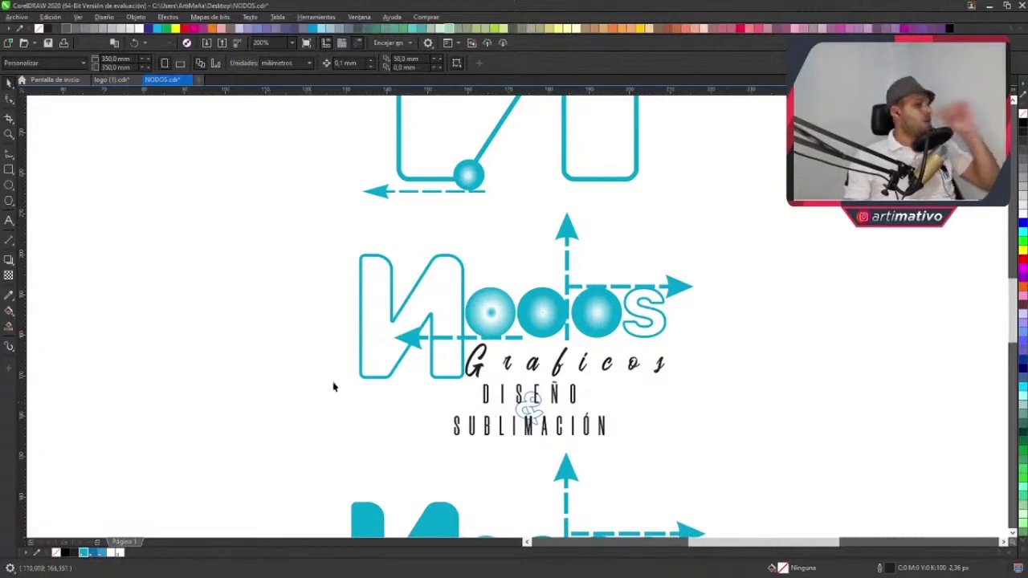
scroll(480, 337, up, 2)
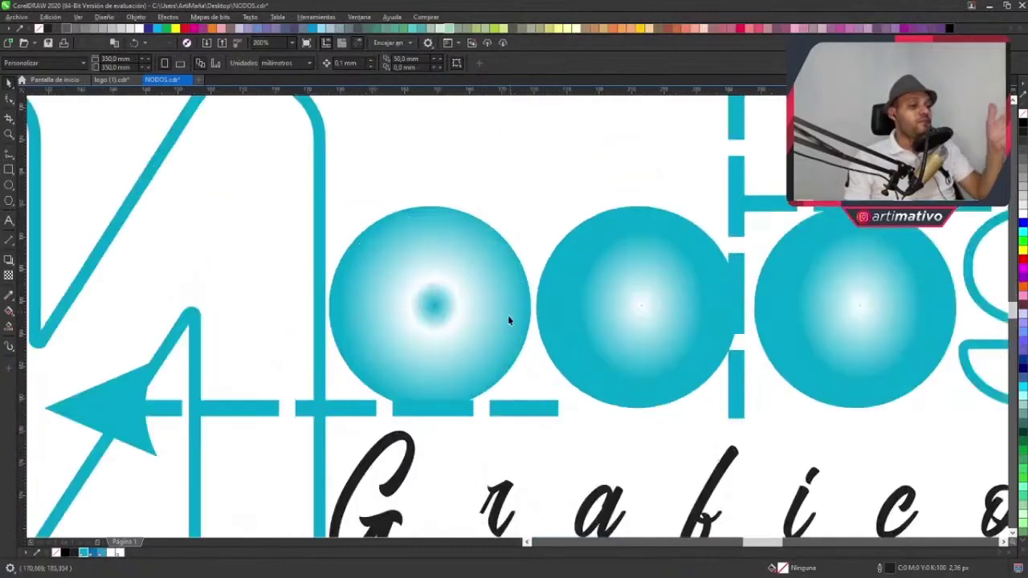
click(506, 320)
scroll(507, 320, down, 1)
key(Escape)
scroll(582, 304, down, 2)
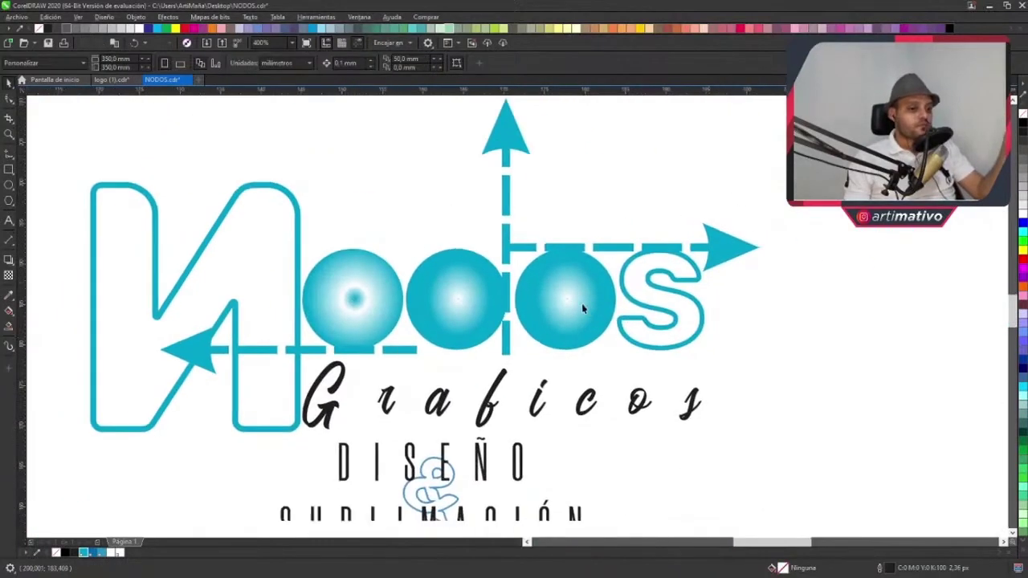
scroll(391, 278, up, 2)
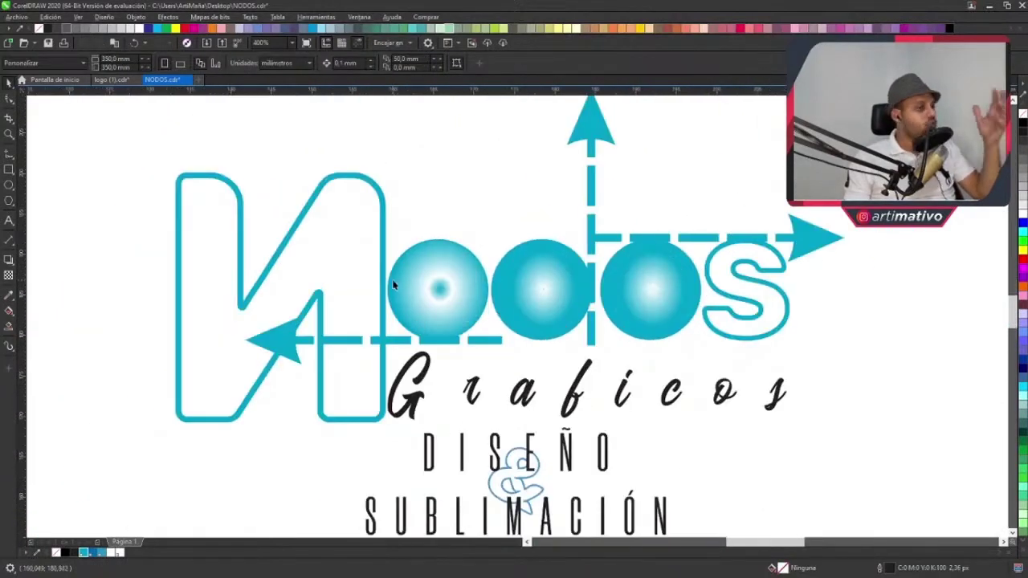
scroll(394, 284, down, 1)
- Examine the outlined Nodos wordmark, checking its N, circles and dashed arrows both individually and together
drag(737, 206, 282, 399)
scroll(696, 304, right, 2)
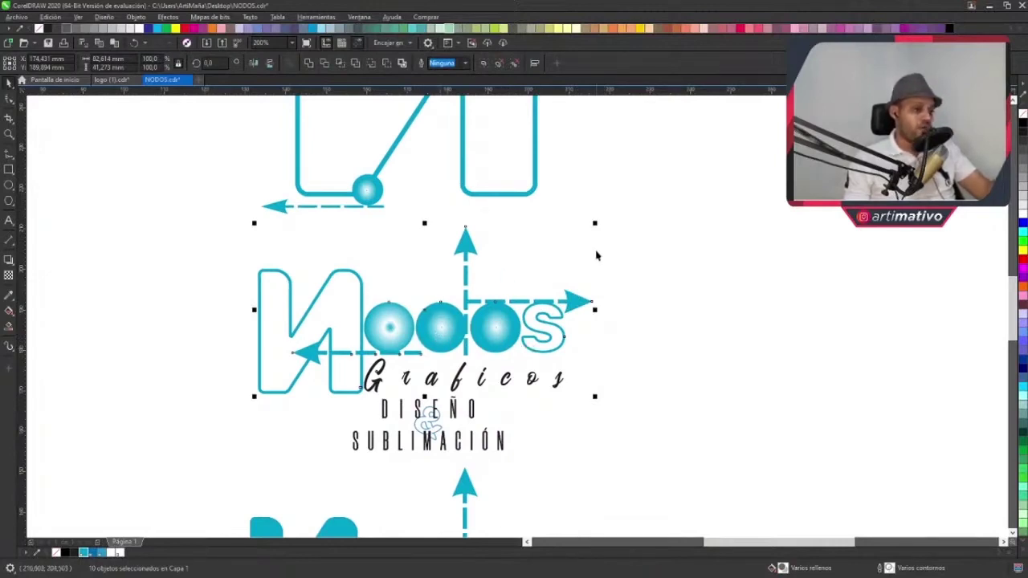
click(643, 212)
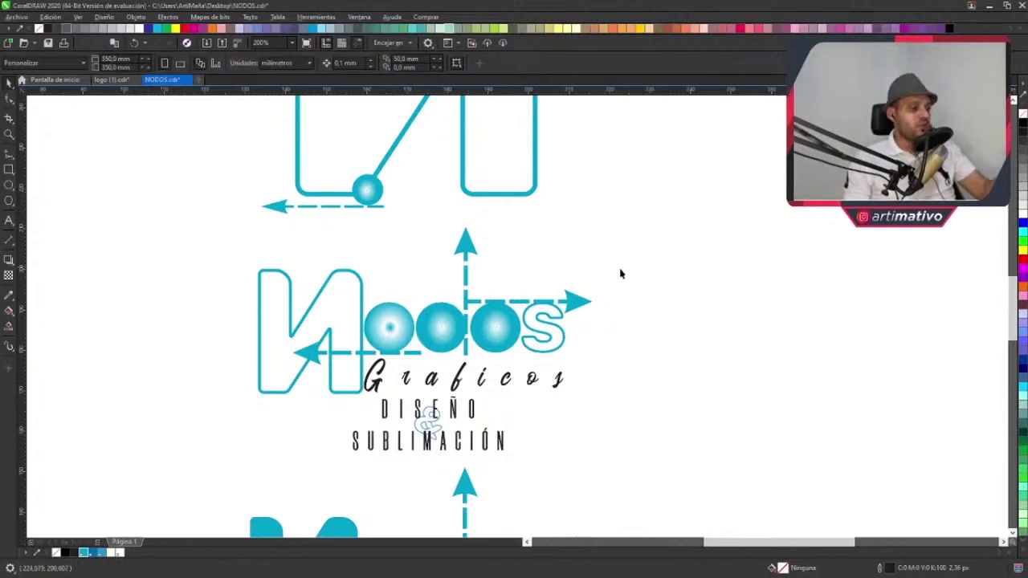
click(361, 300)
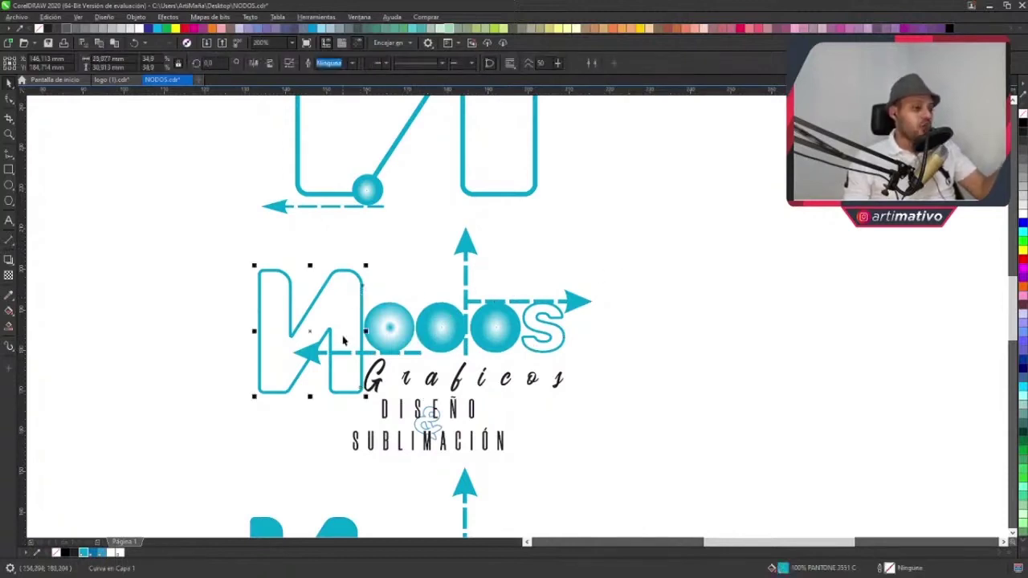
scroll(345, 341, up, 1)
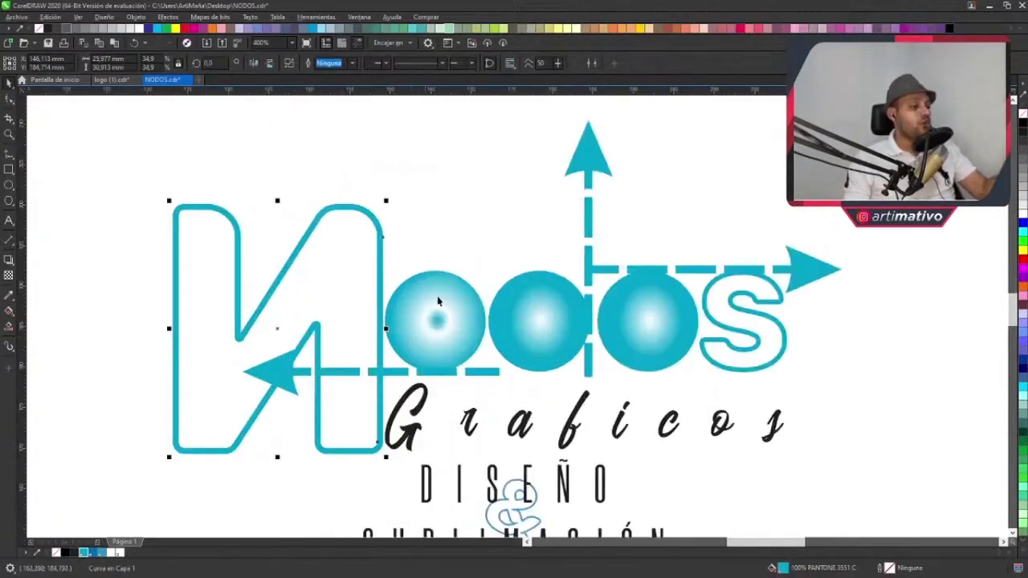
click(409, 236)
click(379, 246)
click(408, 233)
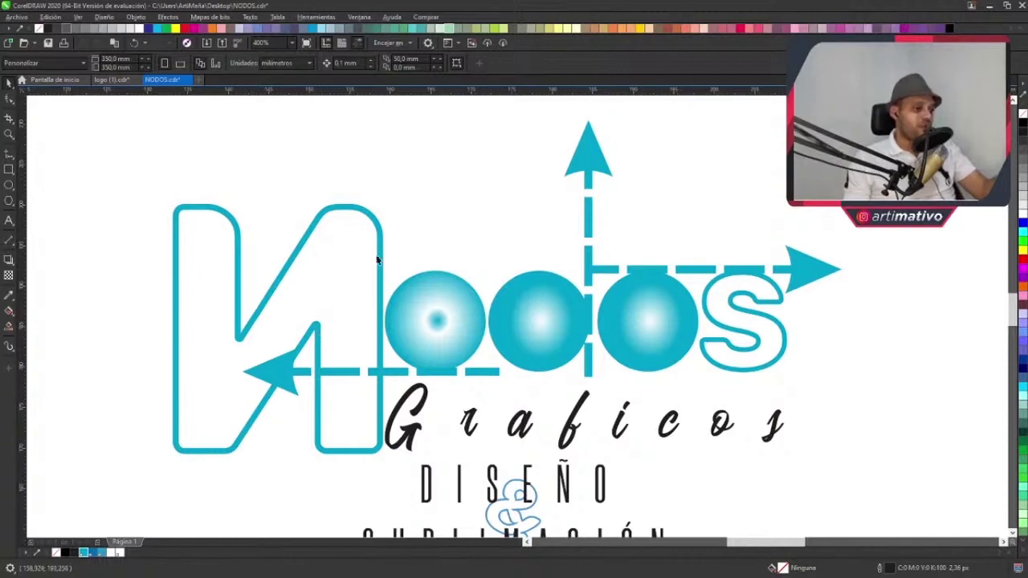
scroll(376, 260, down, 3)
drag(675, 171, 182, 403)
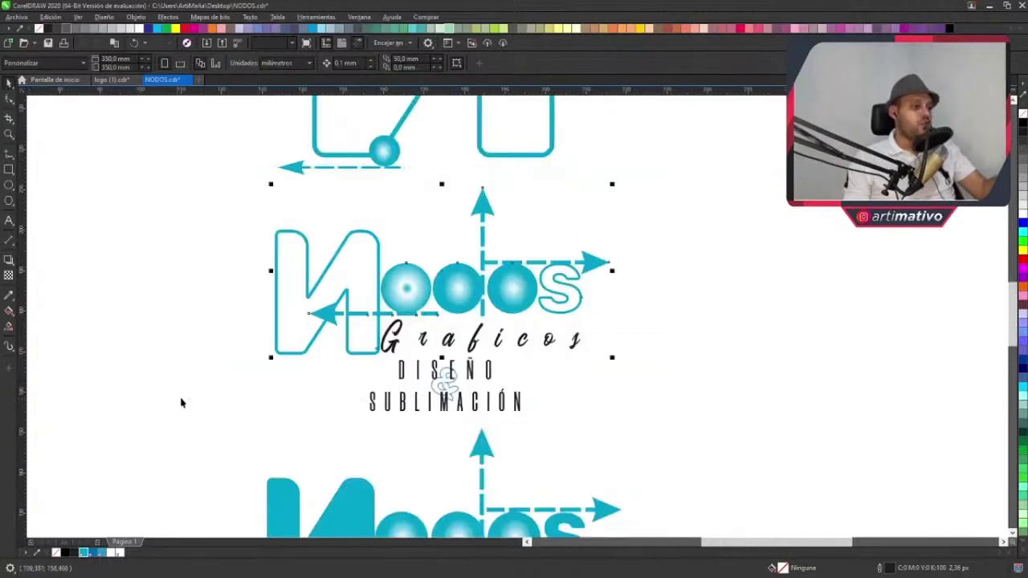
drag(666, 172, 294, 342)
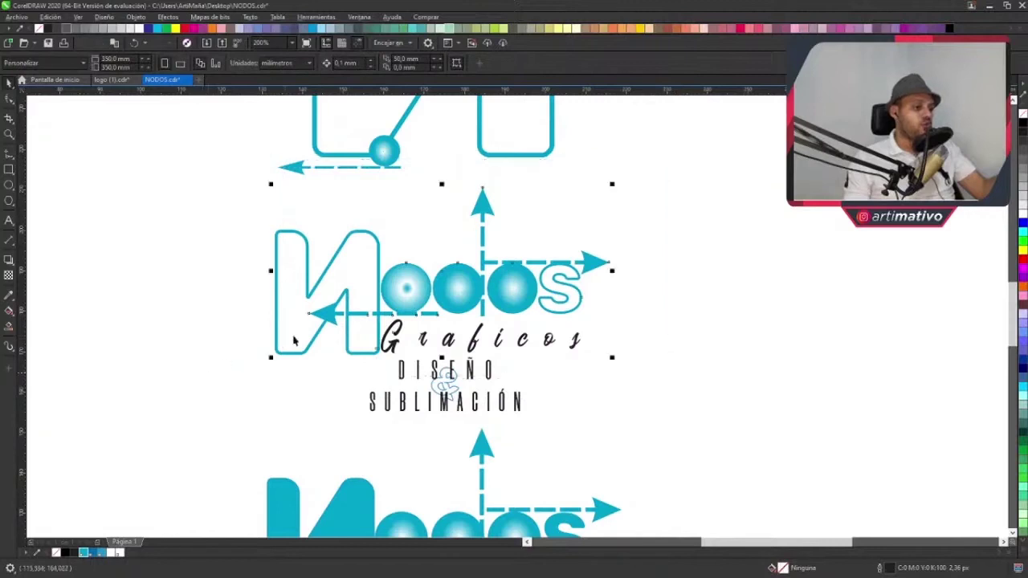
scroll(450, 297, down, 2)
scroll(530, 278, down, 2)
click(809, 299)
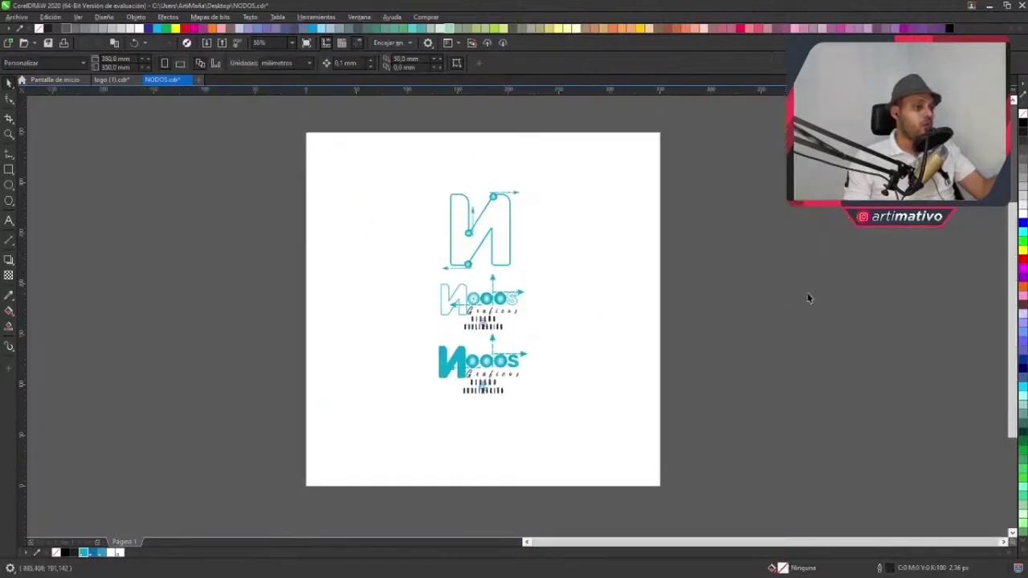
- Review the page and the solid turquoise Nodos Graficos logo group, including the junction between its N and first circle
scroll(504, 303, down, 2)
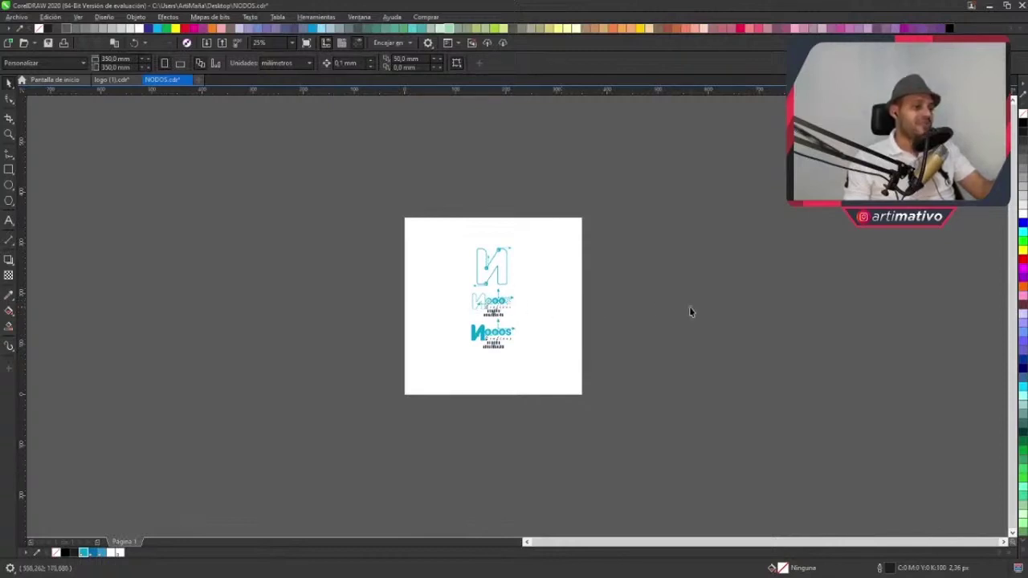
scroll(485, 356, up, 3)
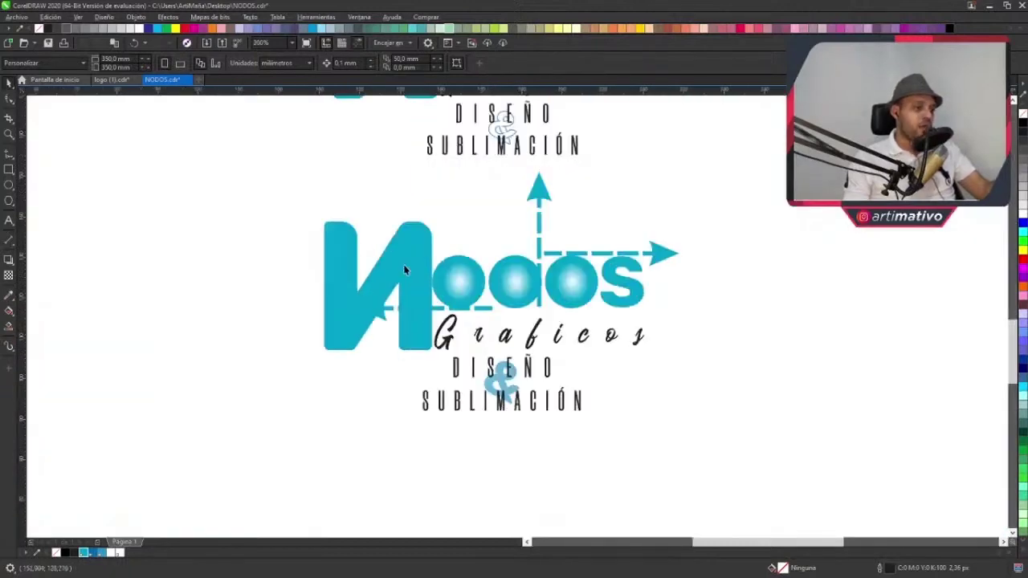
click(404, 270)
scroll(531, 351, down, 2)
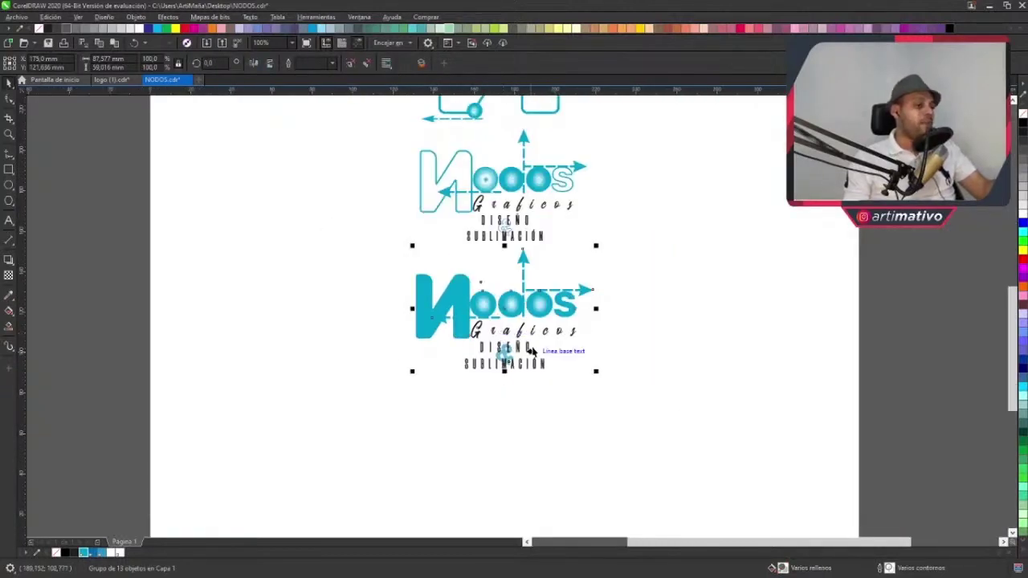
scroll(484, 331, up, 1)
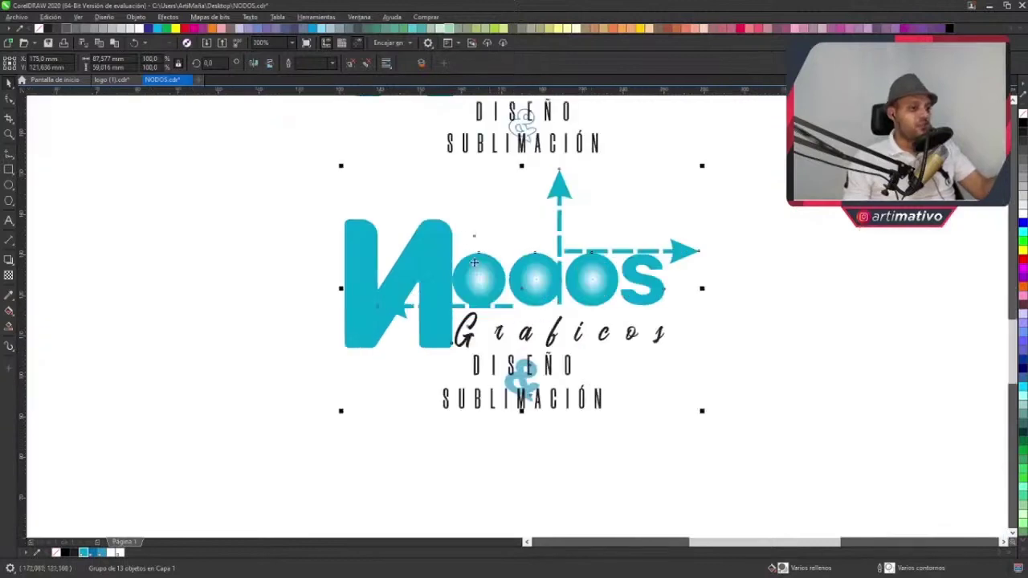
scroll(474, 262, down, 2)
scroll(563, 194, left, 3)
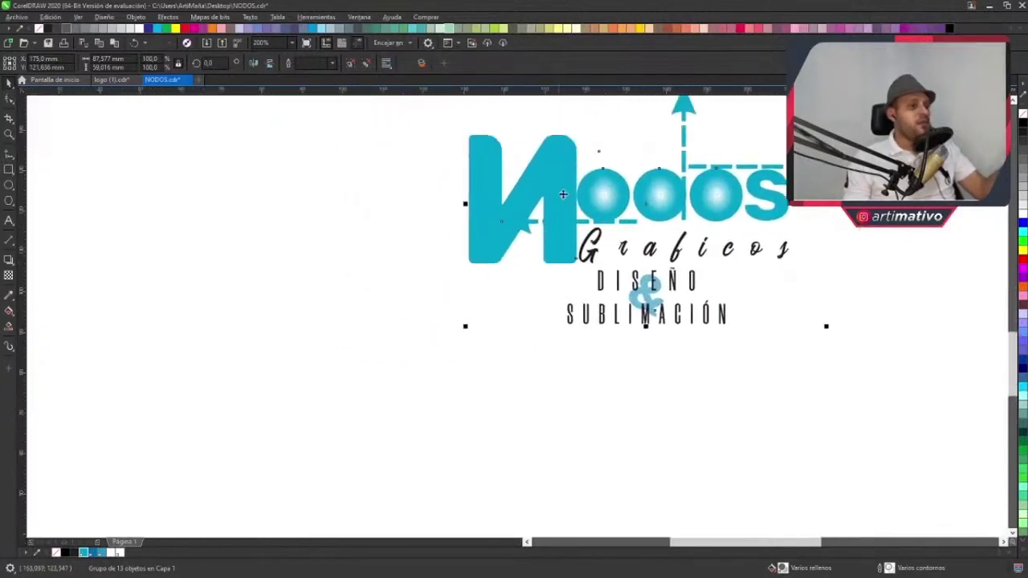
scroll(563, 194, up, 2)
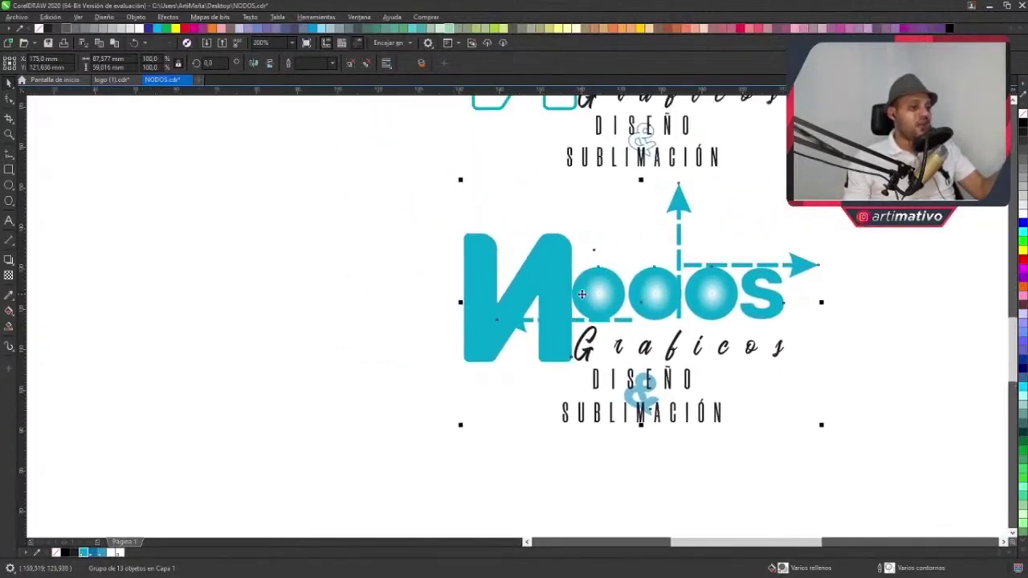
- Place a copy of the solid turquoise Nodos Graficos logo in the empty area near the page's lower left
scroll(582, 296, down, 1)
scroll(583, 296, left, 1)
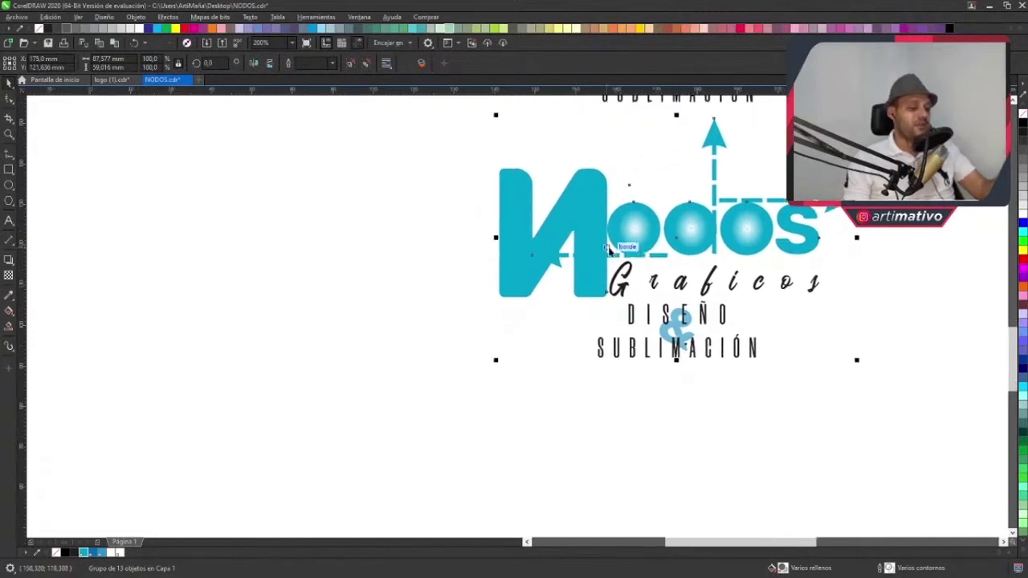
scroll(596, 269, down, 2)
drag(596, 241, 470, 368)
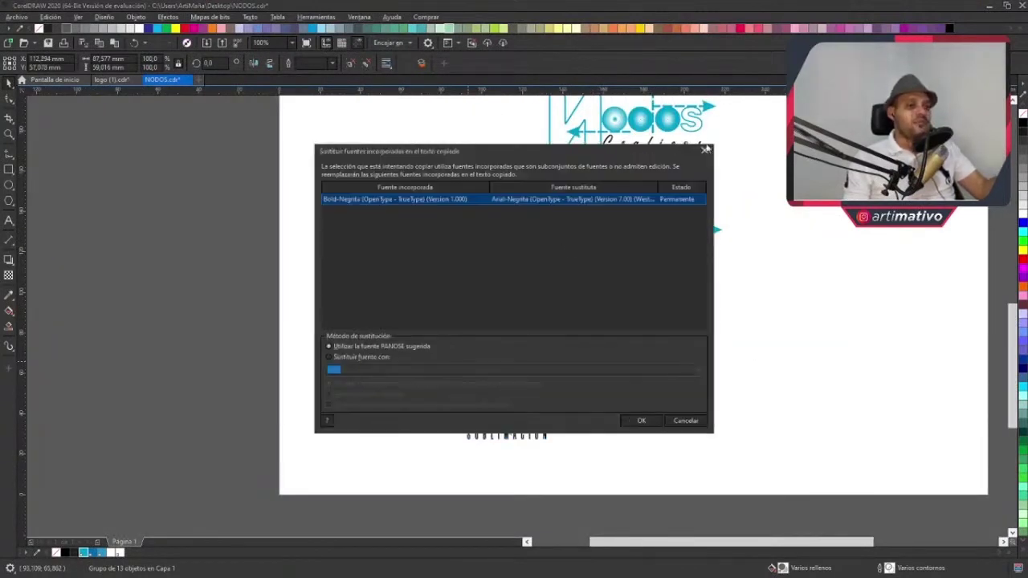
key(Escape)
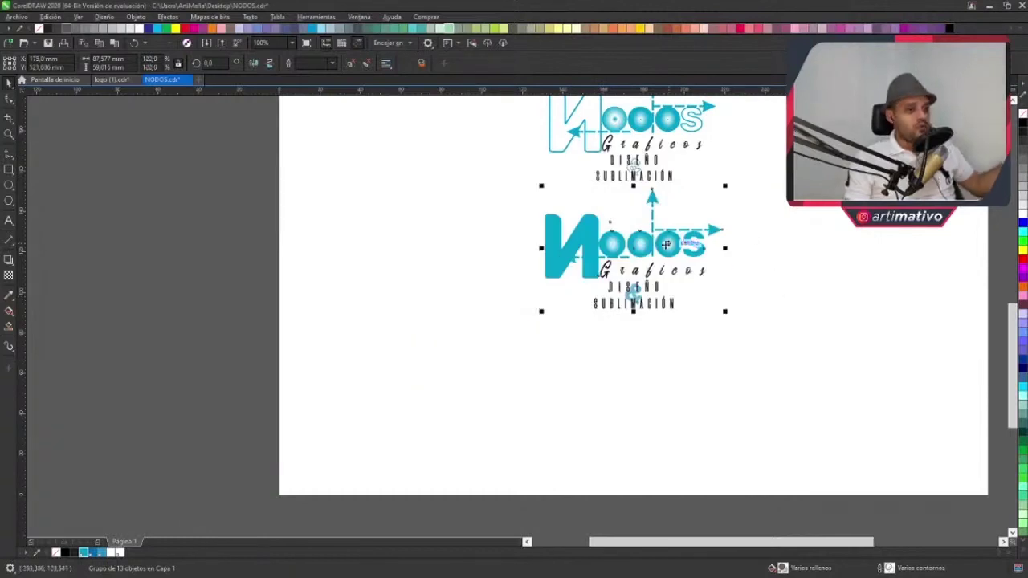
drag(640, 244, 443, 450)
scroll(488, 377, up, 2)
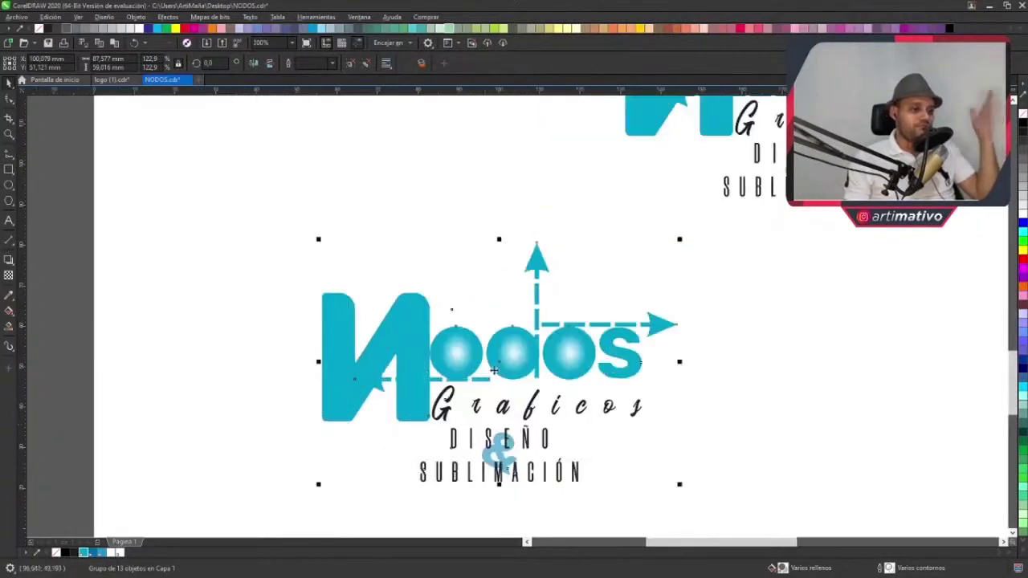
- Ungroup the logo copy and select its N on its own
click(352, 65)
click(410, 356)
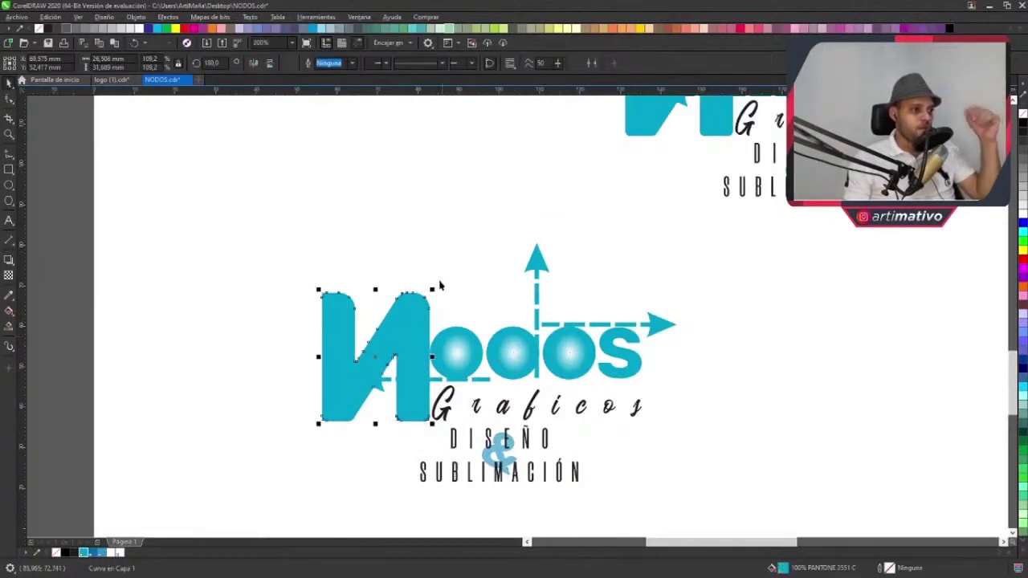
scroll(410, 356, up, 2)
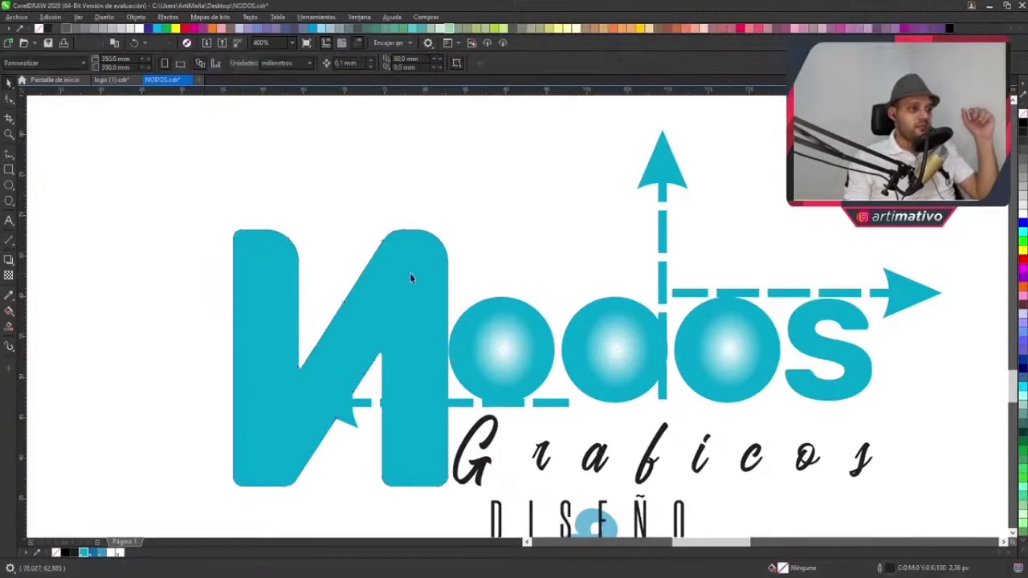
drag(411, 278, 442, 179)
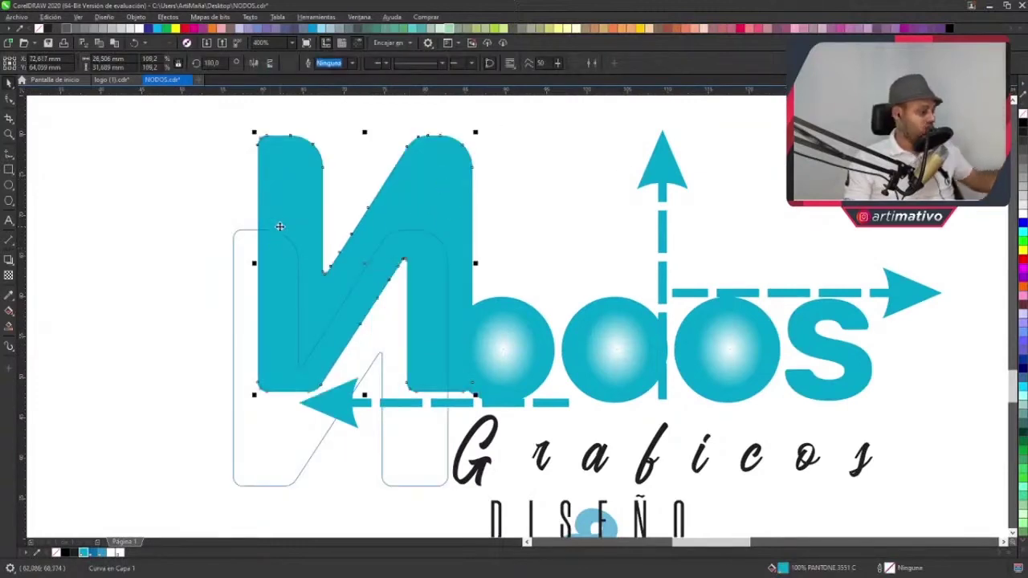
key(ctrl+z)
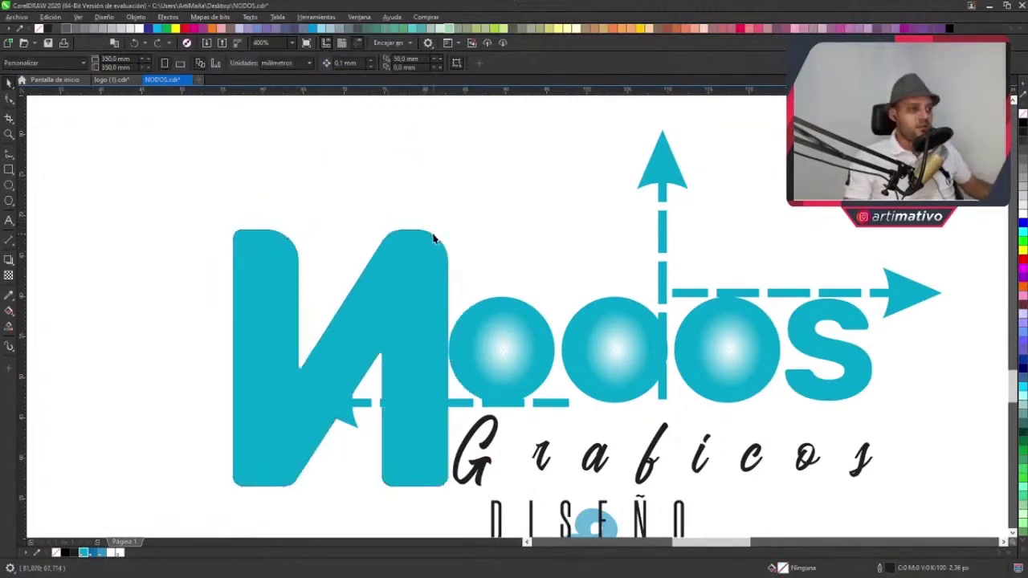
drag(437, 236, 427, 190)
key(Escape)
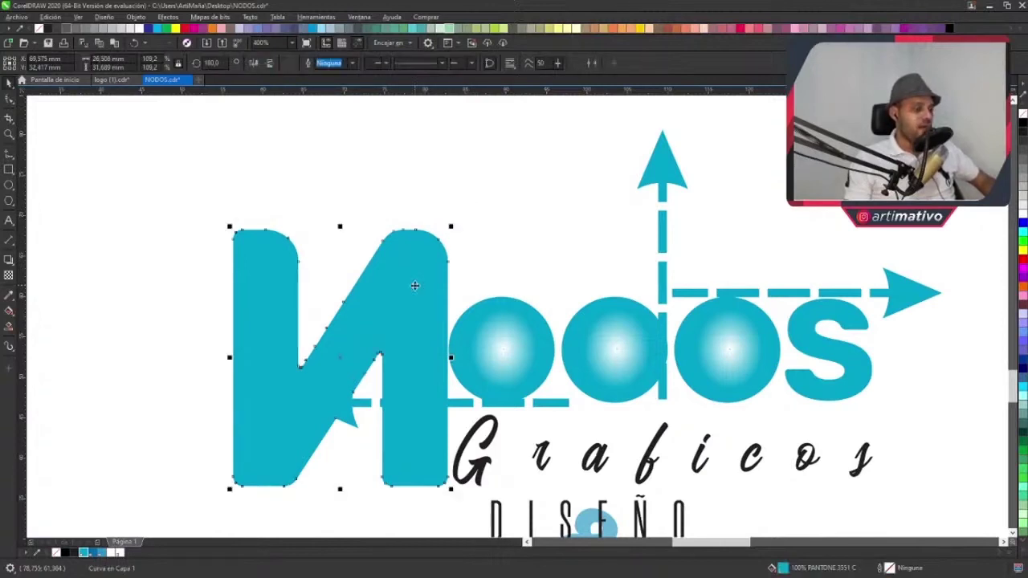
- Mirror the copy's N horizontally and nudge it slightly left, away from the first circle
click(254, 62)
click(566, 178)
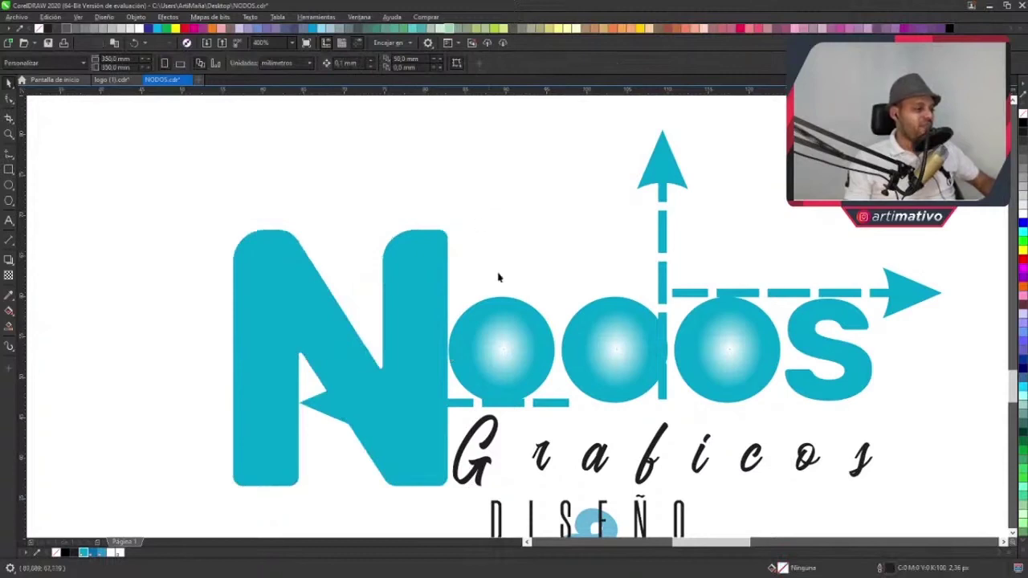
click(428, 277)
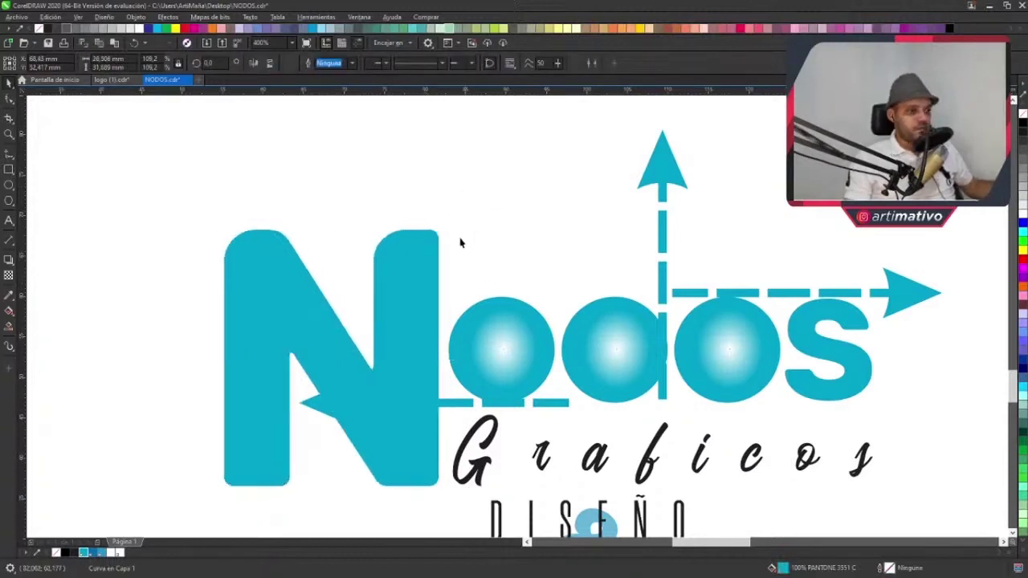
click(459, 271)
scroll(476, 294, down, 1)
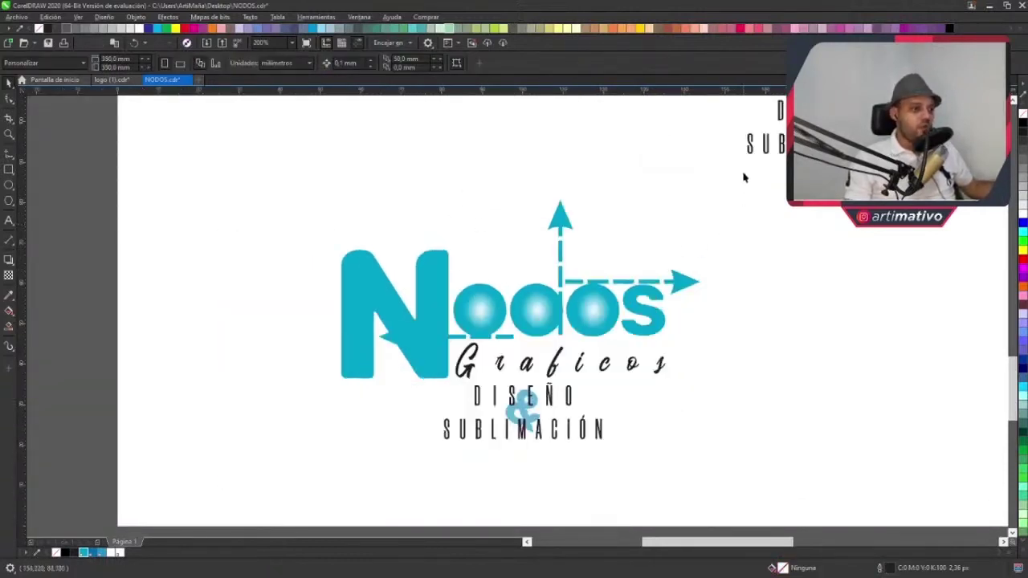
- Move the rest of the logo copy well to the right, leaving the N on its own
drag(746, 175, 362, 464)
drag(506, 304, 852, 324)
scroll(553, 283, right, 1)
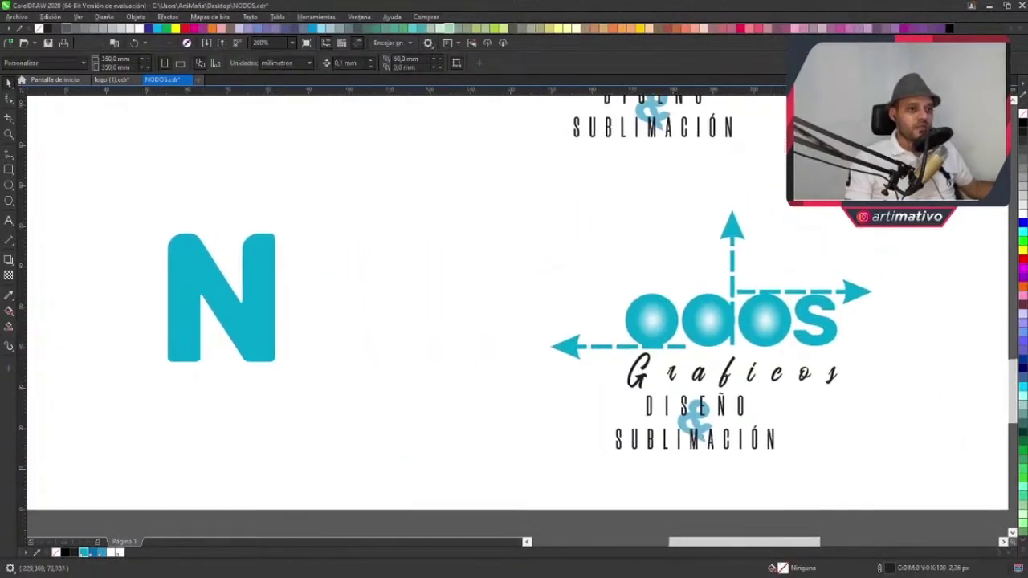
drag(918, 188, 470, 442)
drag(900, 175, 485, 477)
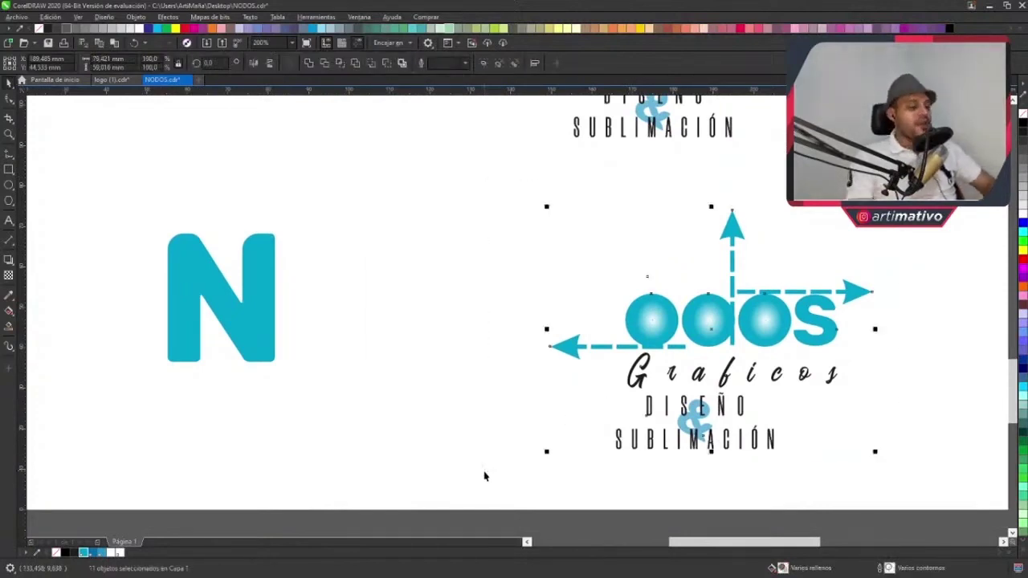
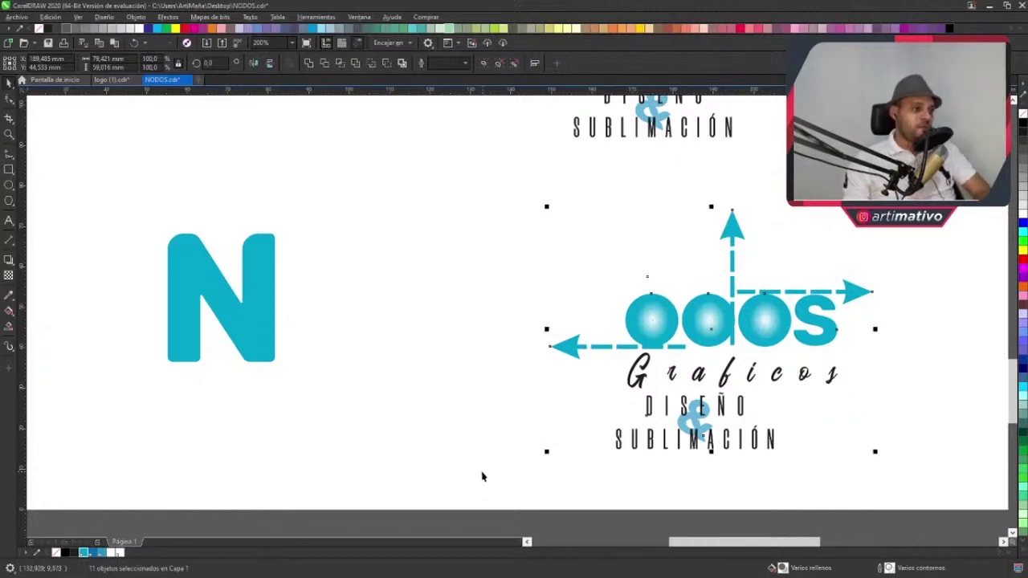
click(434, 415)
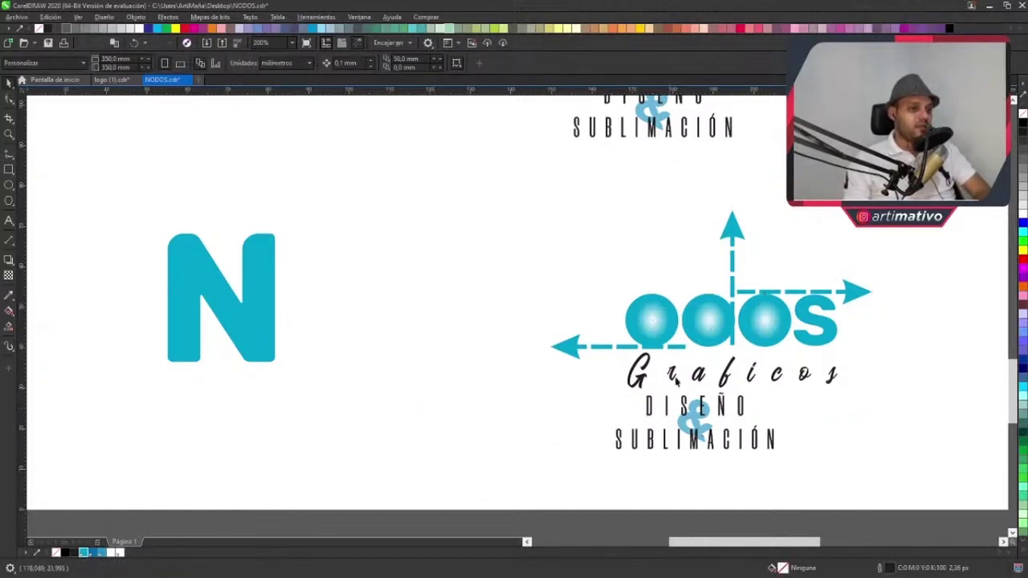
drag(680, 378, 621, 396)
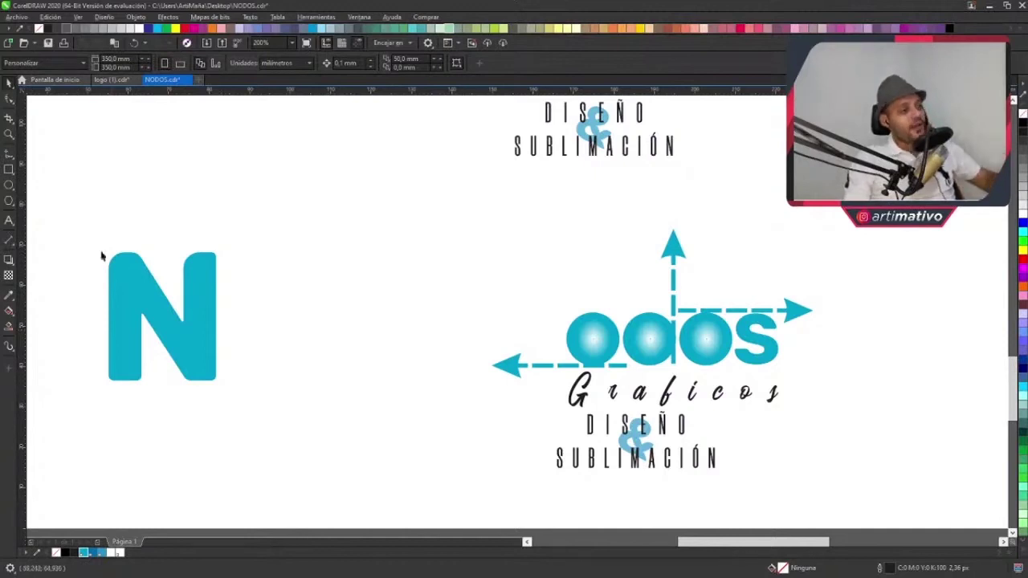
- Draw a circle about 31.7 mm in diameter matching the N's height and place it just right of the N
scroll(184, 319, up, 2)
drag(185, 320, 377, 332)
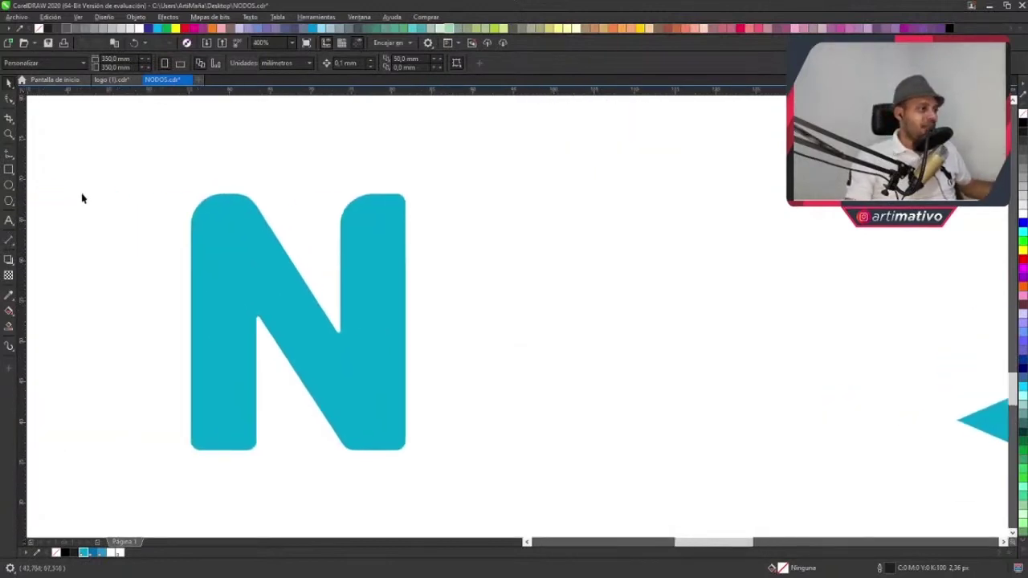
click(9, 186)
mouse_move(383, 195)
mouse_down()
mouse_move(391, 450)
mouse_move(121, 453)
mouse_up()
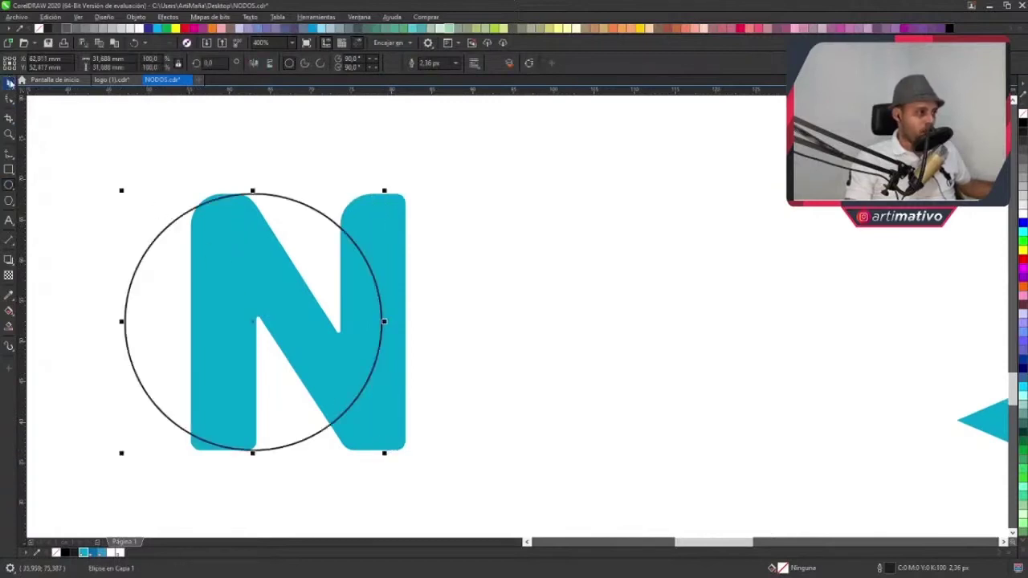
drag(307, 212, 584, 245)
scroll(531, 252, right, 1)
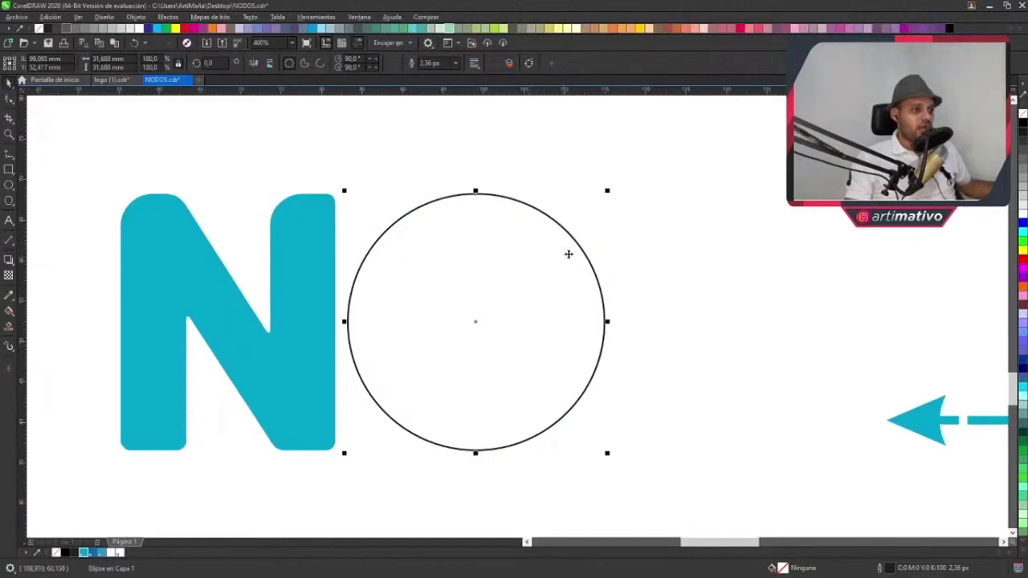
- Examine the solid logo above, checking how its N and gradient circles are sized and spaced
scroll(568, 253, down, 2)
scroll(541, 279, right, 2)
scroll(530, 297, up, 1)
scroll(518, 317, right, 1)
scroll(514, 322, up, 5)
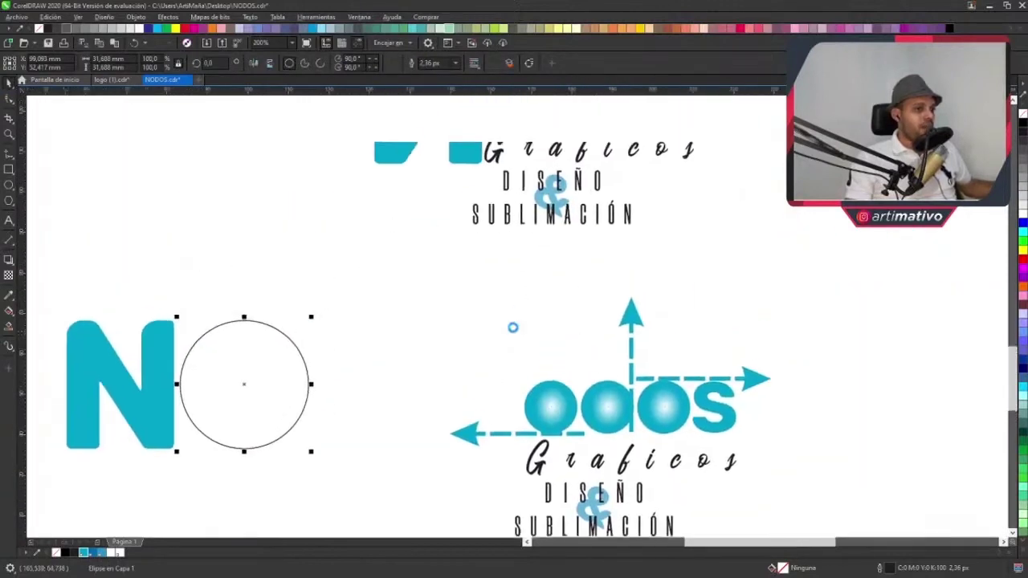
scroll(493, 254, up, 2)
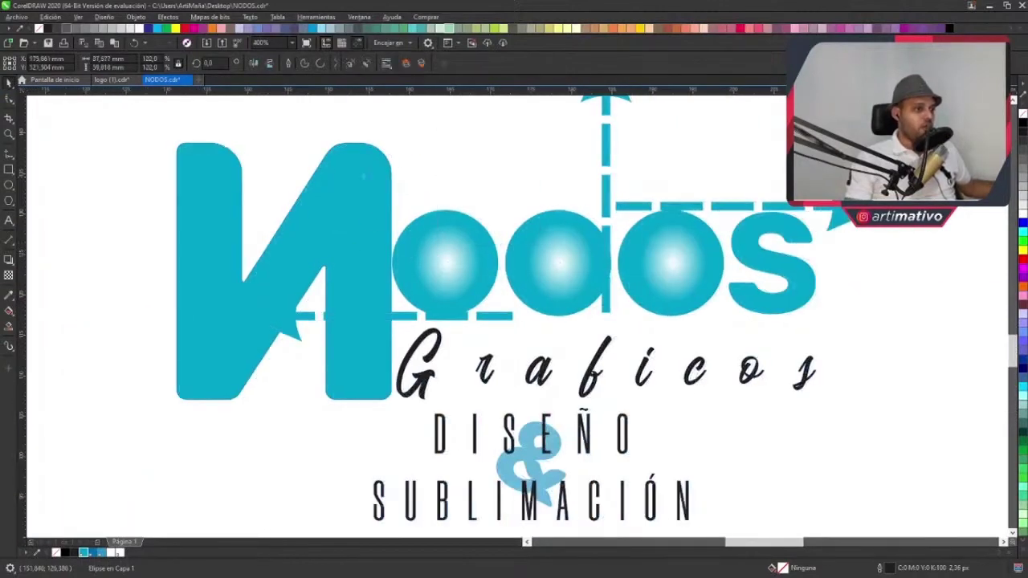
click(387, 216)
drag(409, 213, 407, 208)
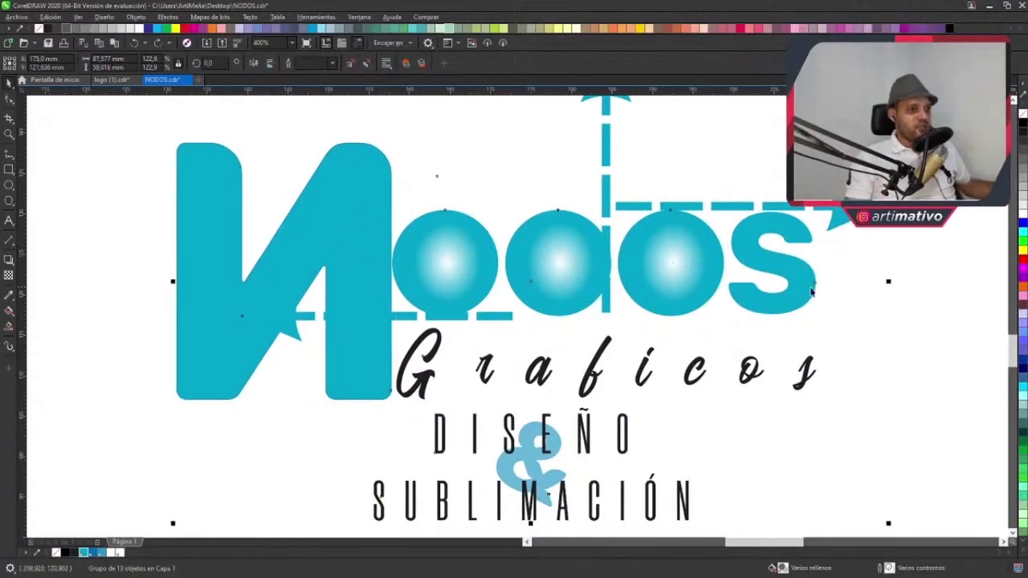
scroll(552, 300, down, 1)
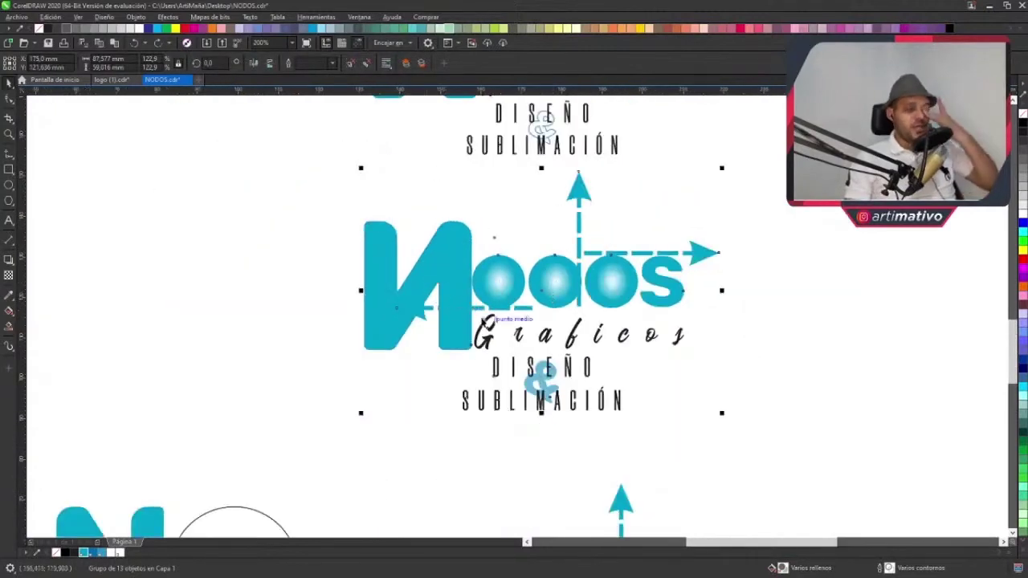
scroll(508, 287, down, 1)
scroll(405, 349, up, 1)
scroll(405, 349, down, 2)
- Draw a rectangle about 8 mm wide and 4 mm high across the N's left stem, matching the stem's width
click(446, 346)
scroll(445, 347, up, 1)
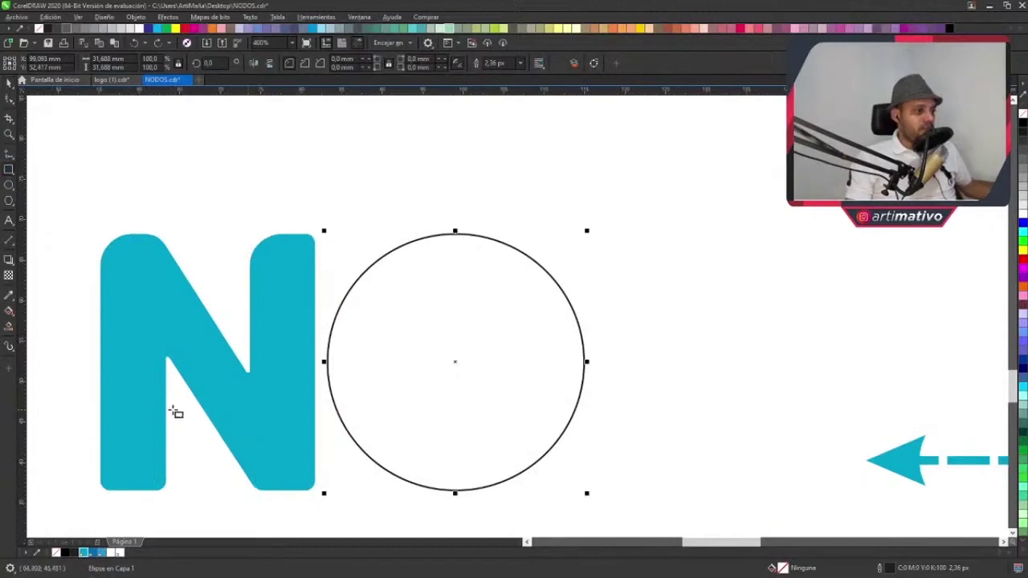
drag(166, 401, 97, 437)
click(7, 84)
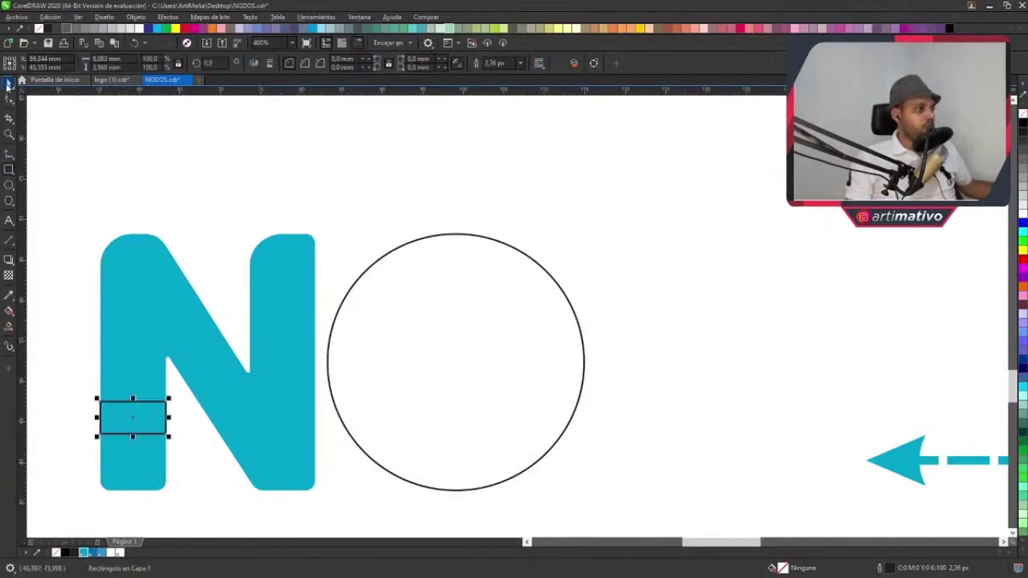
- Stand the stem-width rectangle upright at the top inside the circle, with a horizontal guide along its lower edge
click(147, 408)
drag(168, 399, 151, 452)
click(132, 407)
drag(132, 406, 458, 299)
click(413, 322)
drag(587, 232, 621, 298)
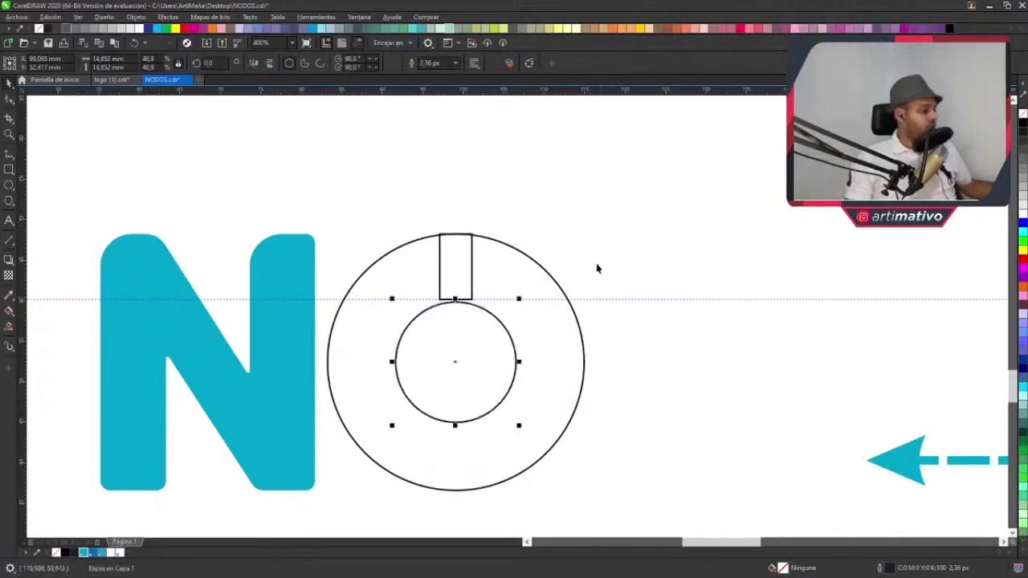
key(ctrl+z)
- Create a concentric inner circle about 15.5 mm in diameter, with its top aligned to the horizontal guide
click(382, 102)
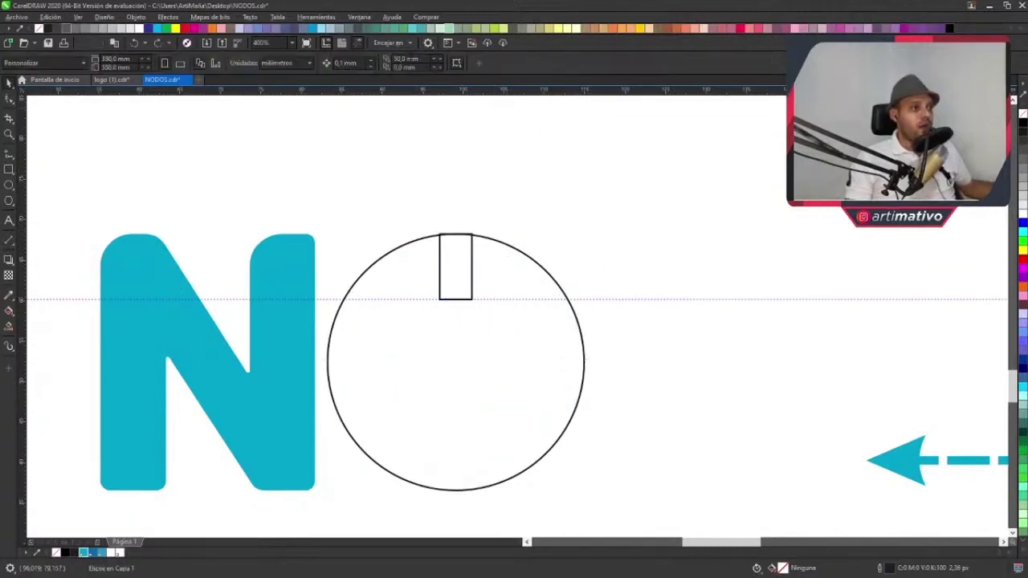
click(404, 44)
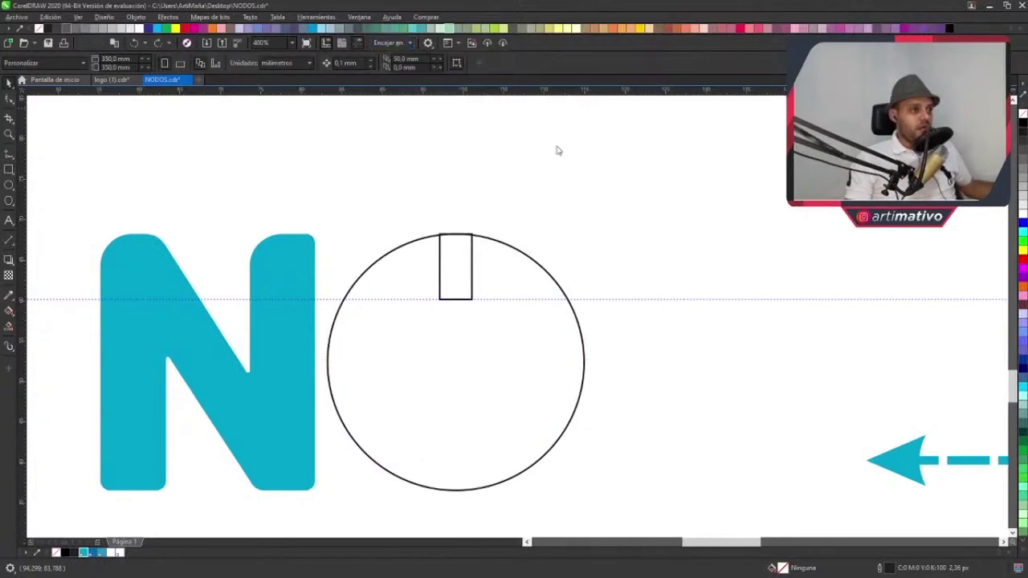
click(533, 268)
drag(586, 231, 633, 298)
- Move the stem-width rectangle up out of the ring, into the empty space above it
click(454, 269)
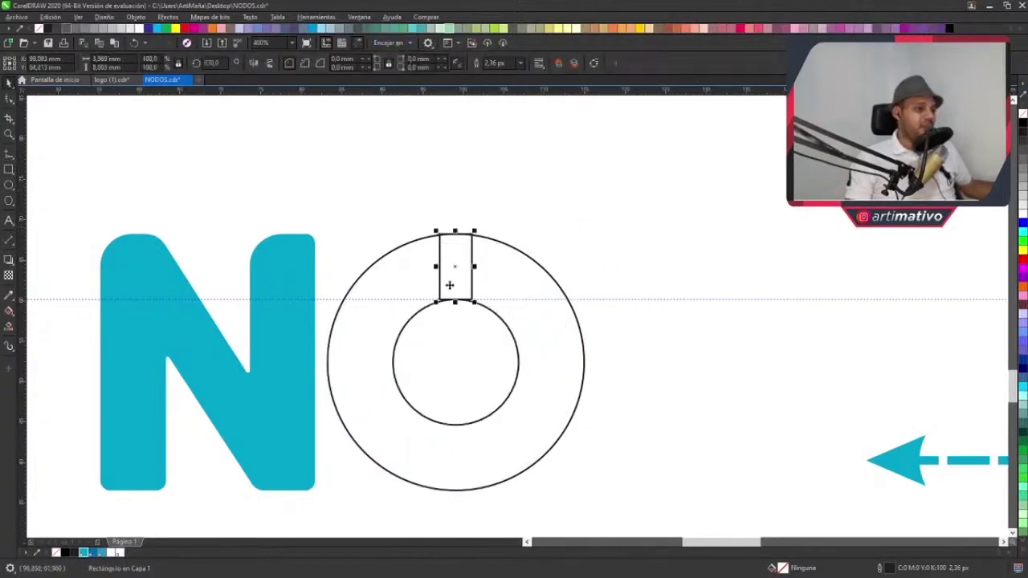
drag(453, 266, 452, 198)
click(512, 209)
scroll(530, 221, down, 2)
- Shift the N and the two concentric circles together to the left, keeping them aligned
drag(538, 233, 532, 201)
click(659, 248)
scroll(631, 249, right, 1)
drag(193, 432, 193, 431)
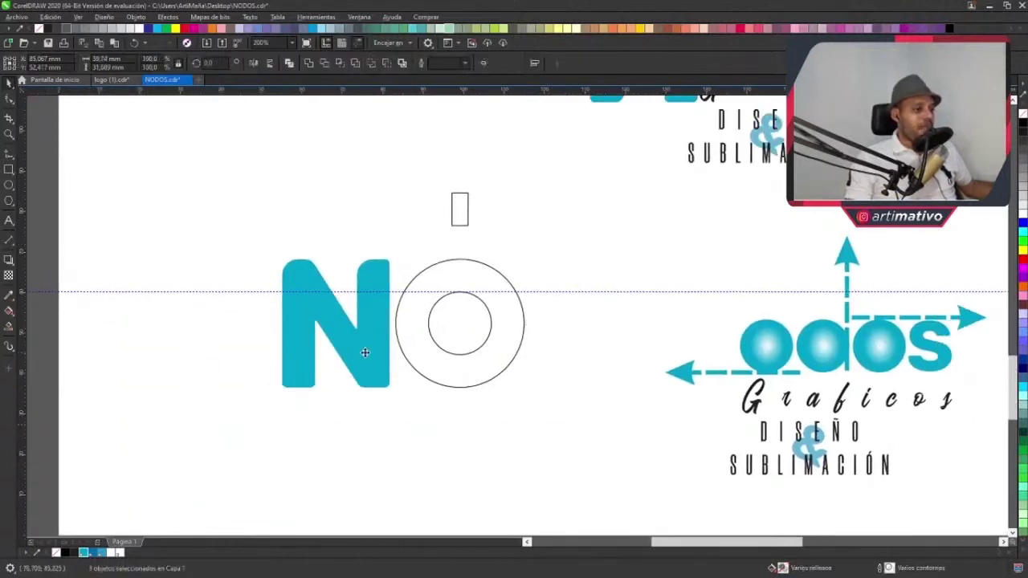
drag(363, 352, 245, 352)
- Duplicate the two concentric circles horizontally to form a second O beside the first
drag(514, 237, 260, 414)
drag(341, 354, 478, 354)
scroll(556, 292, down, 2)
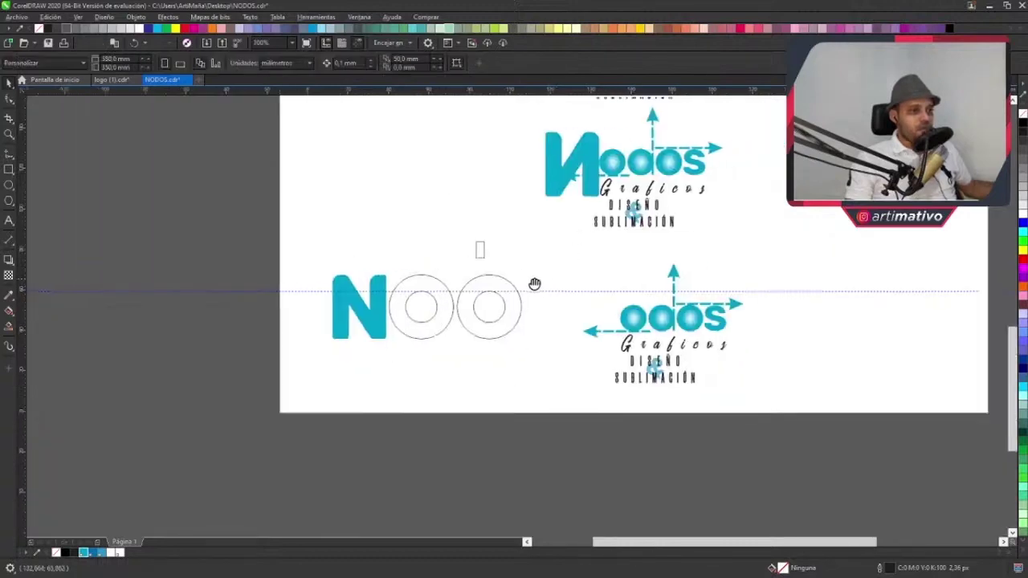
- Move the separated remainder of the logo copy further right to free space beside the new letters
drag(599, 263, 812, 441)
drag(635, 324, 676, 324)
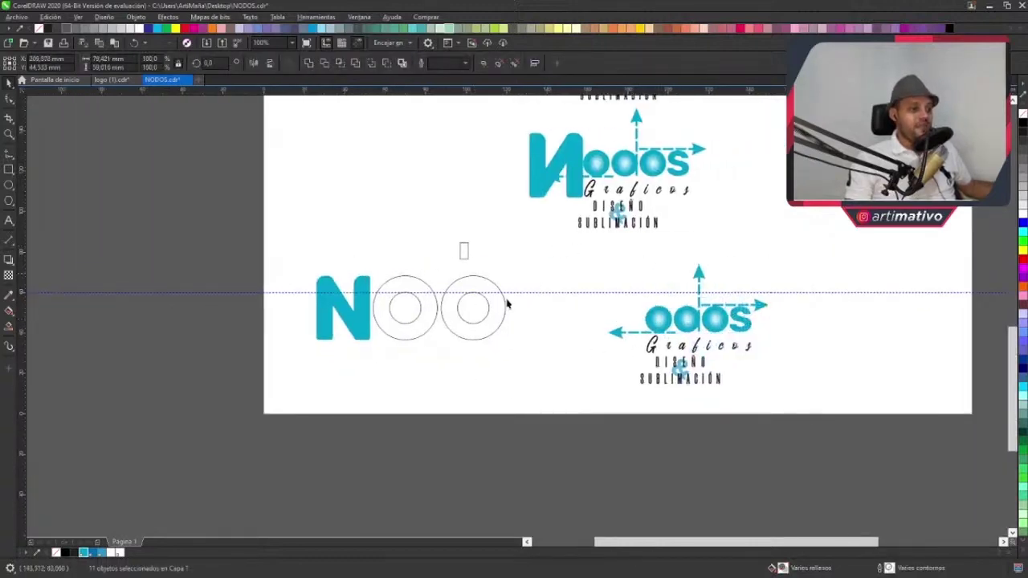
click(526, 281)
- Duplicate the second pair of concentric circles to the right, forming the third round letter
scroll(545, 250, up, 4)
drag(613, 190, 289, 464)
drag(376, 409, 645, 404)
scroll(635, 366, down, 2)
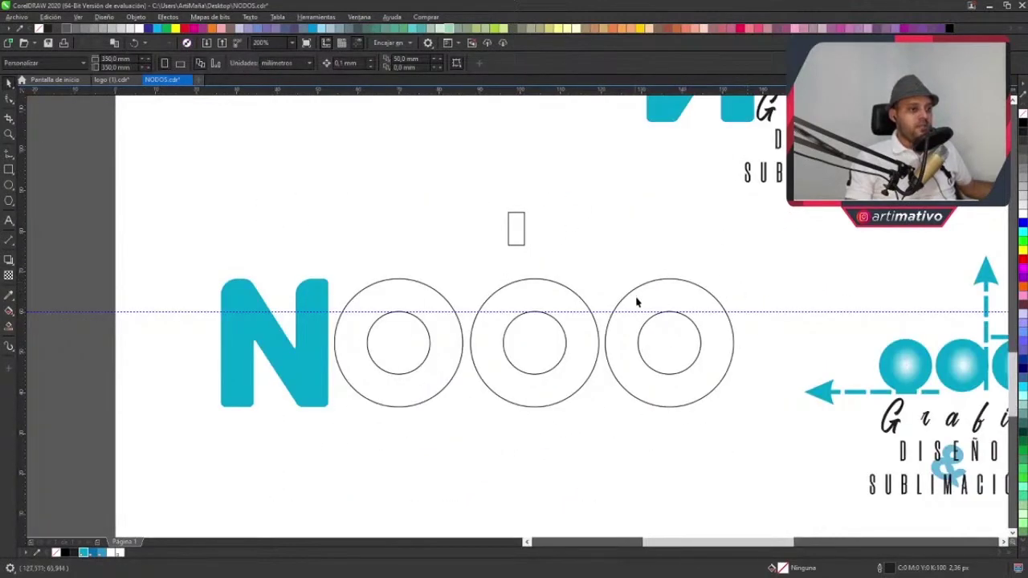
- Select the inner circles of all three round letters and fill them with white
scroll(636, 302, down, 2)
scroll(468, 298, up, 2)
click(376, 370)
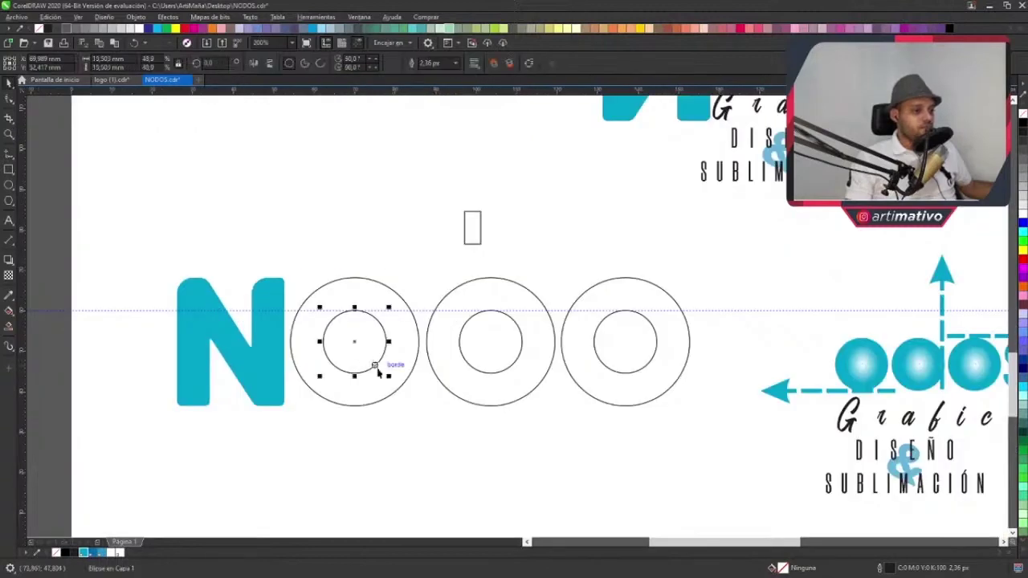
click(356, 340)
click(384, 354)
shift+click(464, 341)
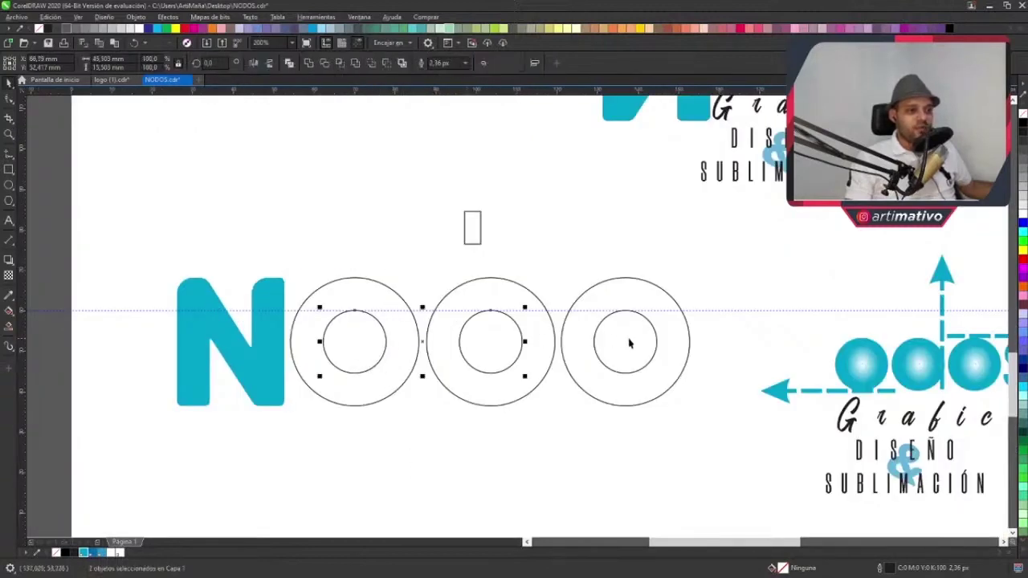
shift+click(643, 312)
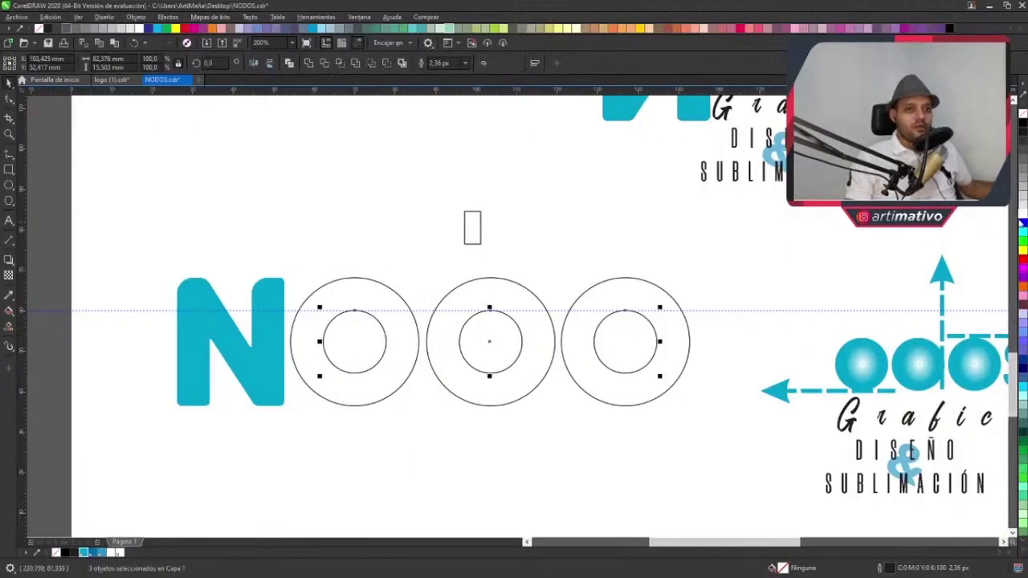
- Copy the fill property of the N onto the three outer circles
drag(716, 255, 220, 461)
key(ctrl+shift+a)
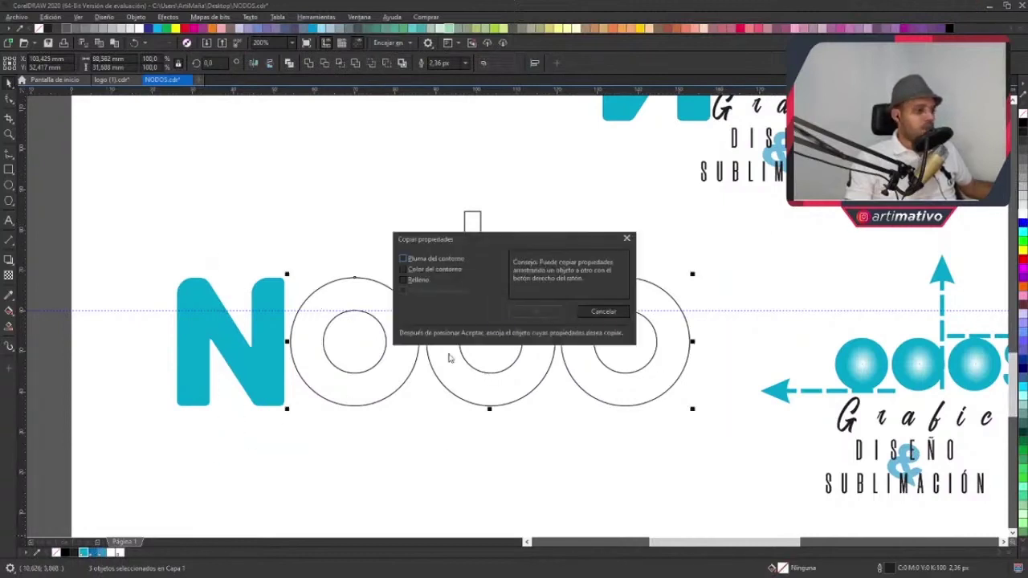
click(417, 279)
click(535, 311)
click(254, 354)
click(653, 274)
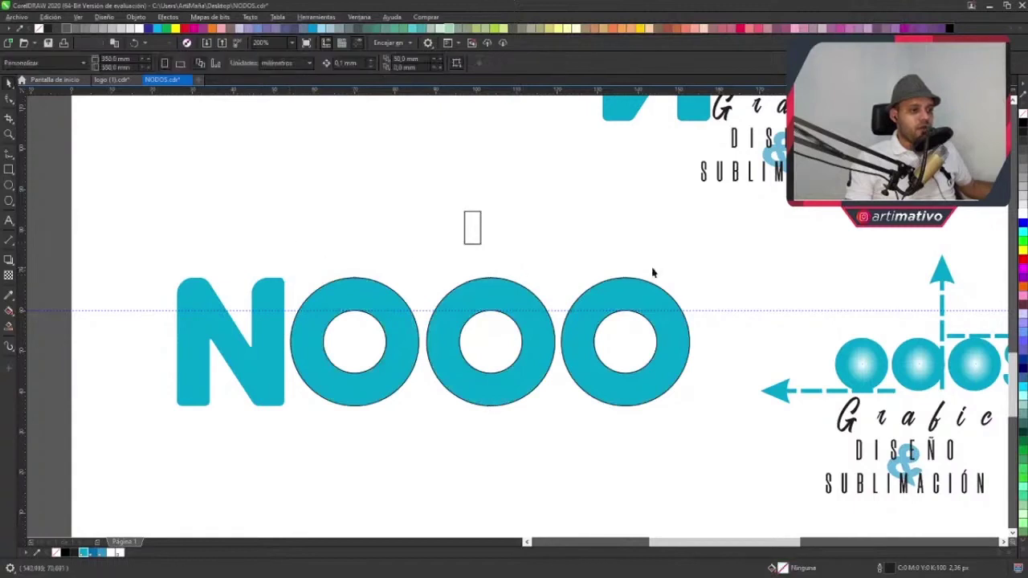
- Remove the outline from all circles of the three round letters and delete the leftover small rectangle above them
drag(360, 400, 283, 409)
right_click(1023, 114)
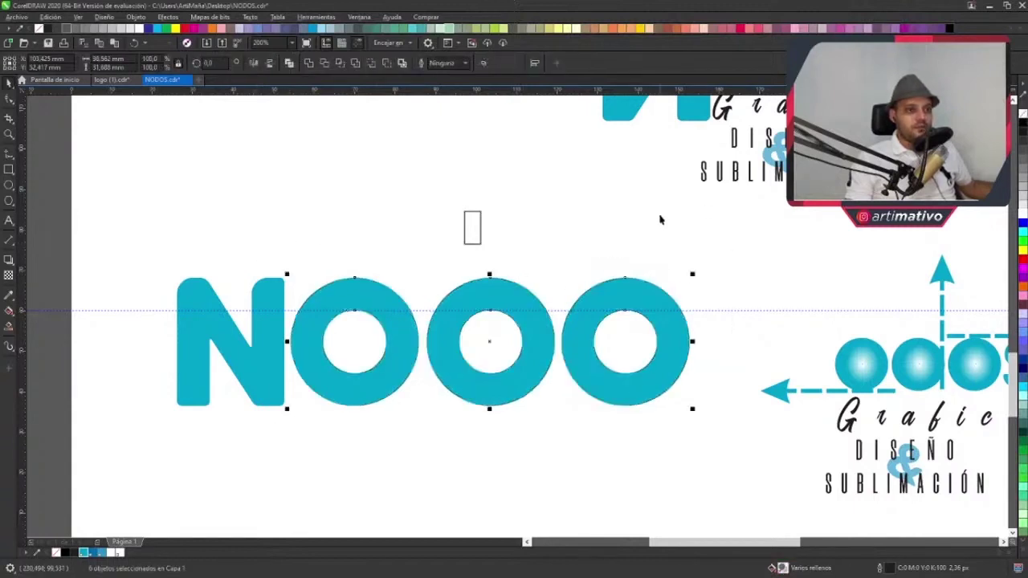
click(623, 261)
scroll(453, 202, right, 2)
click(368, 230)
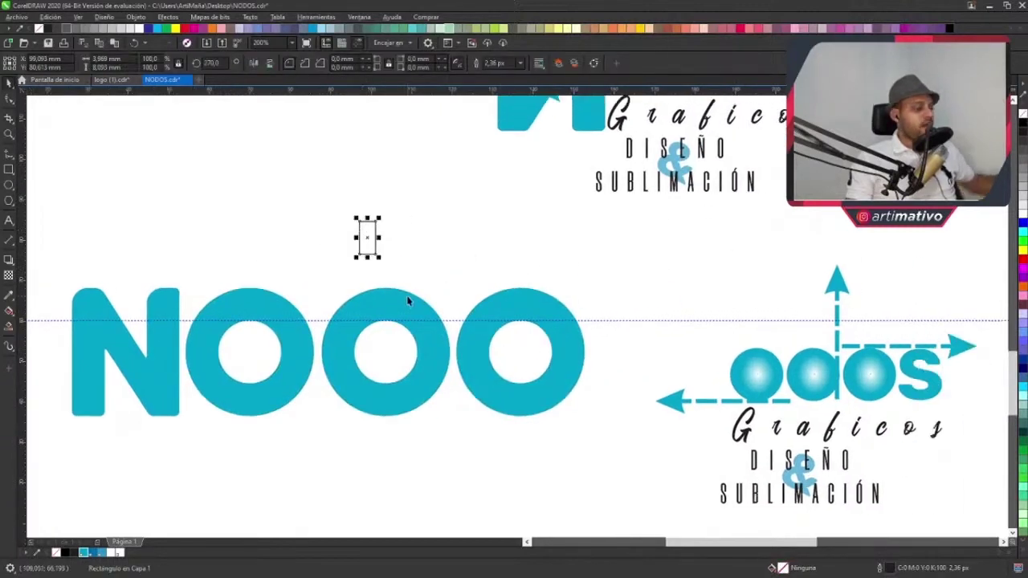
- Draw a stem rectangle about 8 mm wide at the left edge of the middle ring and stretch it to the ring's full height
scroll(340, 362, up, 3)
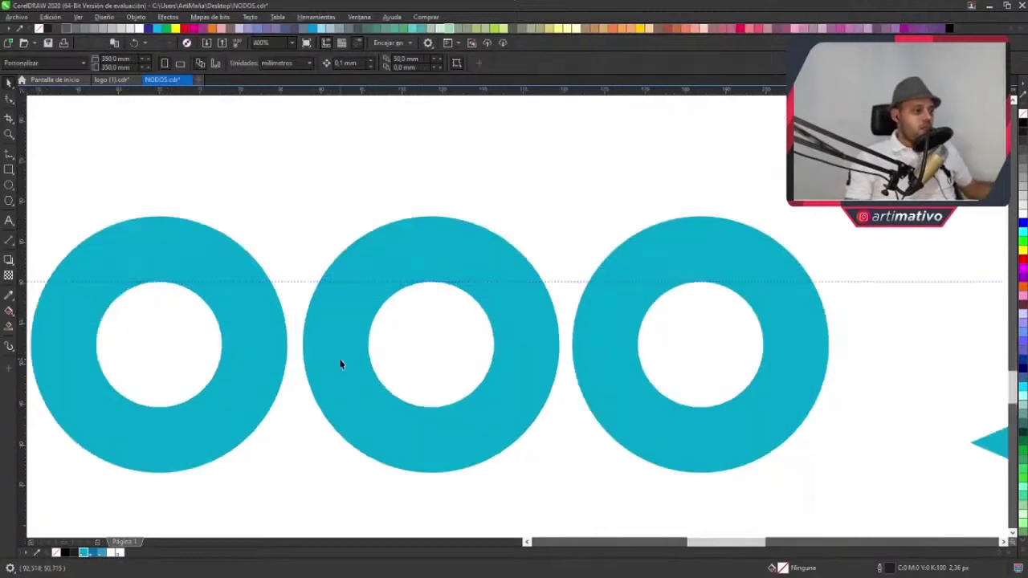
click(8, 171)
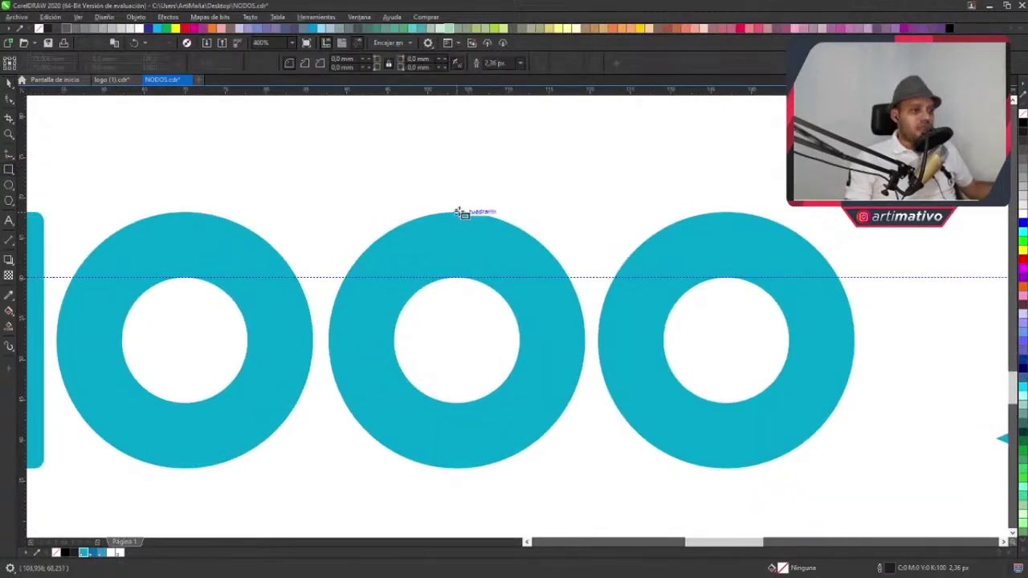
drag(331, 339, 397, 408)
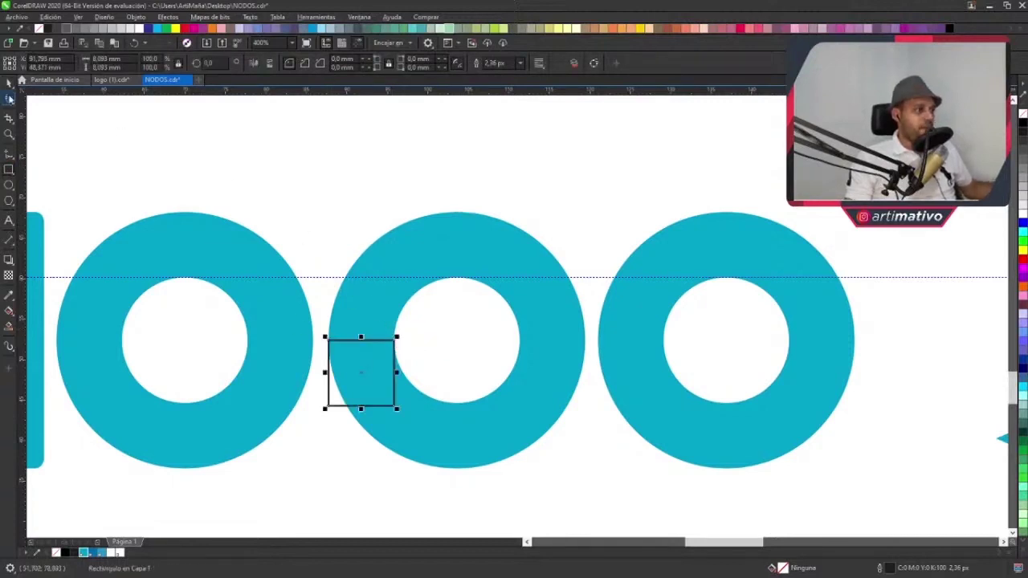
drag(362, 337, 457, 211)
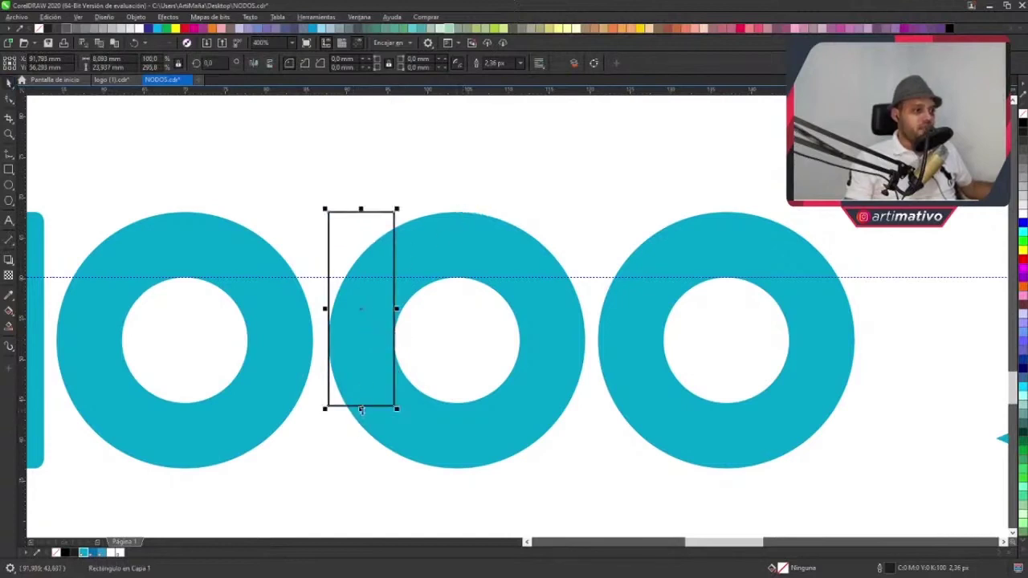
drag(362, 410, 459, 474)
click(459, 479)
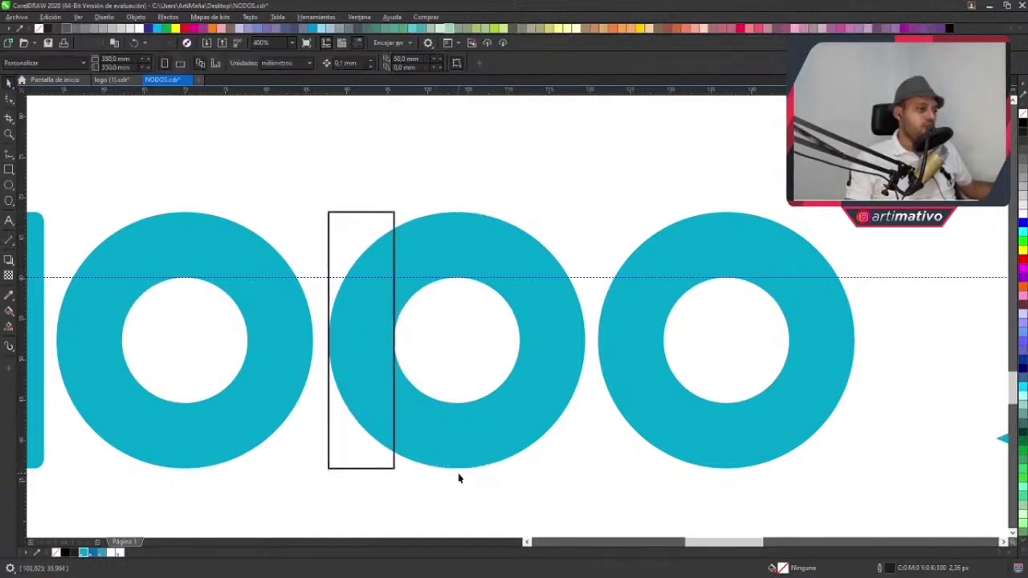
click(396, 219)
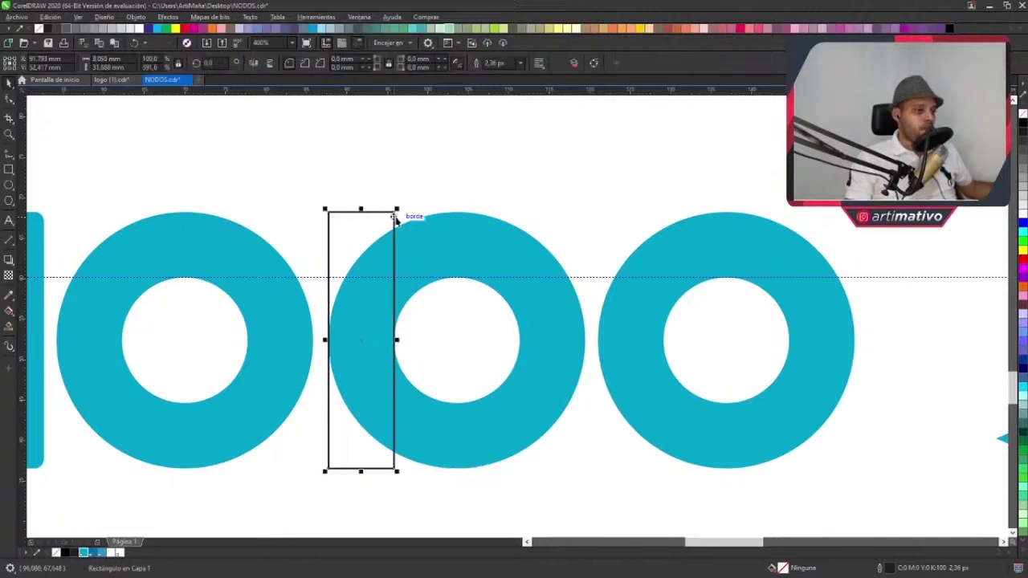
shift+click(422, 341)
click(391, 66)
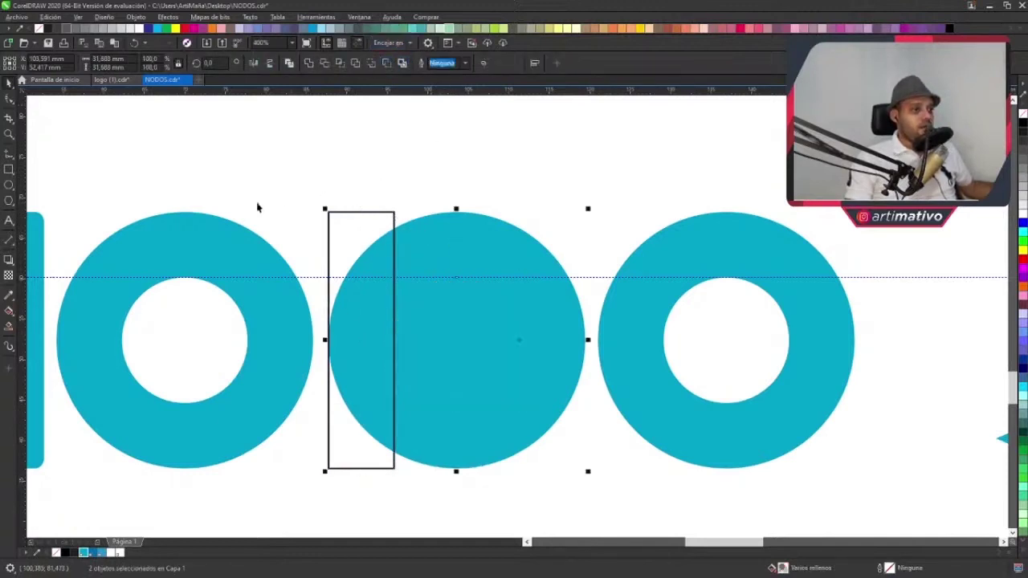
key(ctrl+z)
click(392, 161)
click(461, 241)
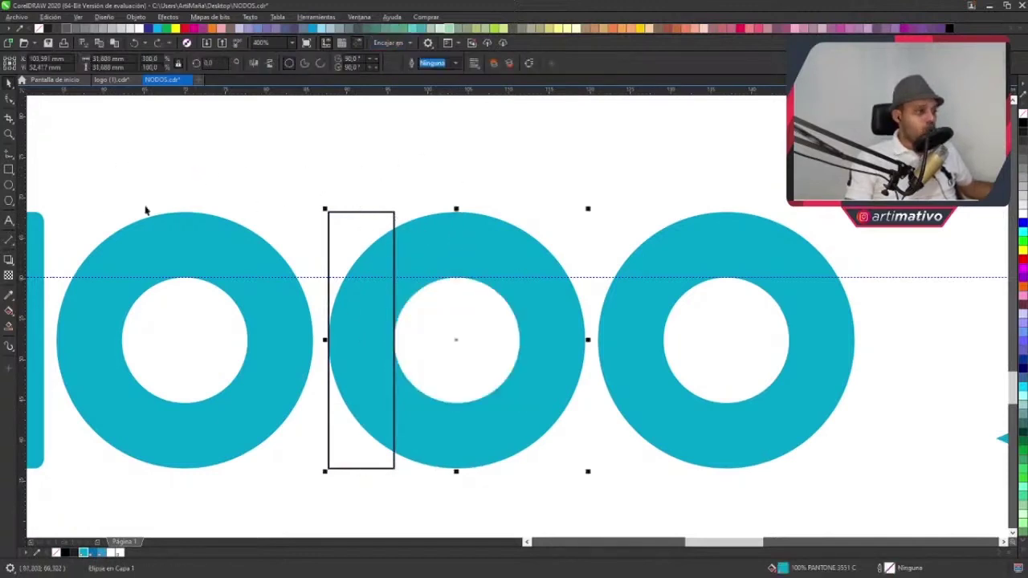
click(443, 325)
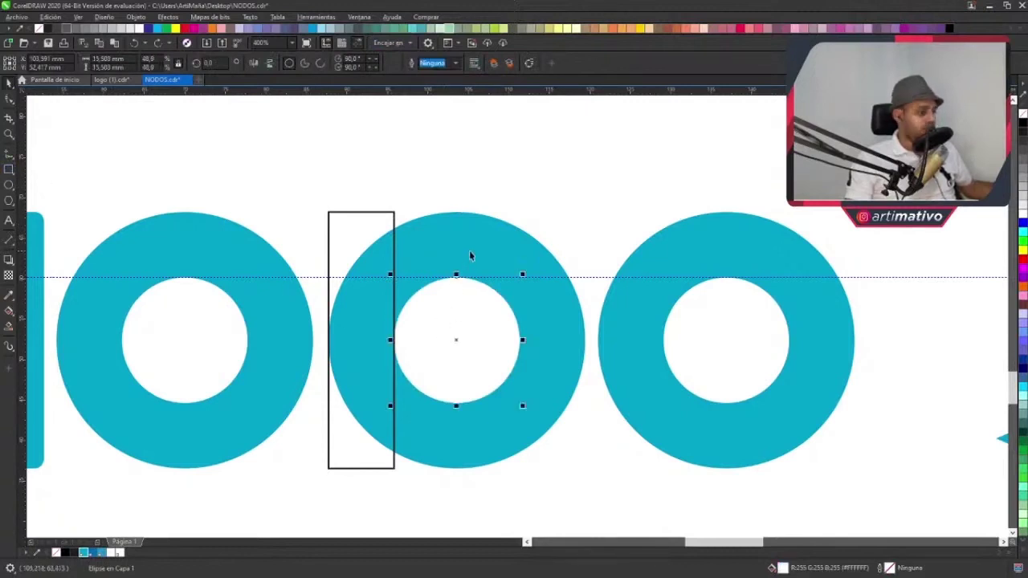
shift+click(469, 250)
click(387, 63)
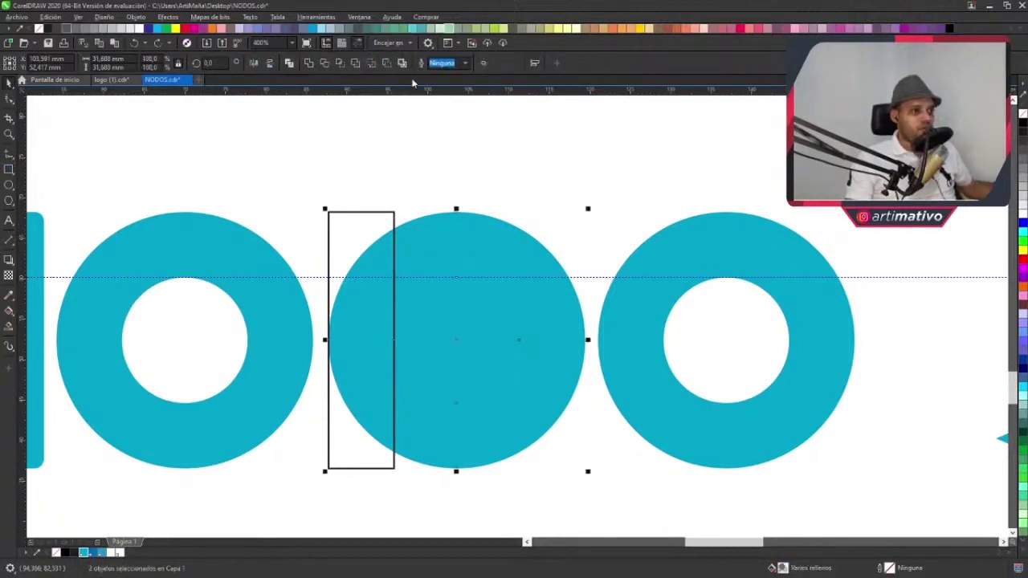
key(ctrl+z)
click(519, 169)
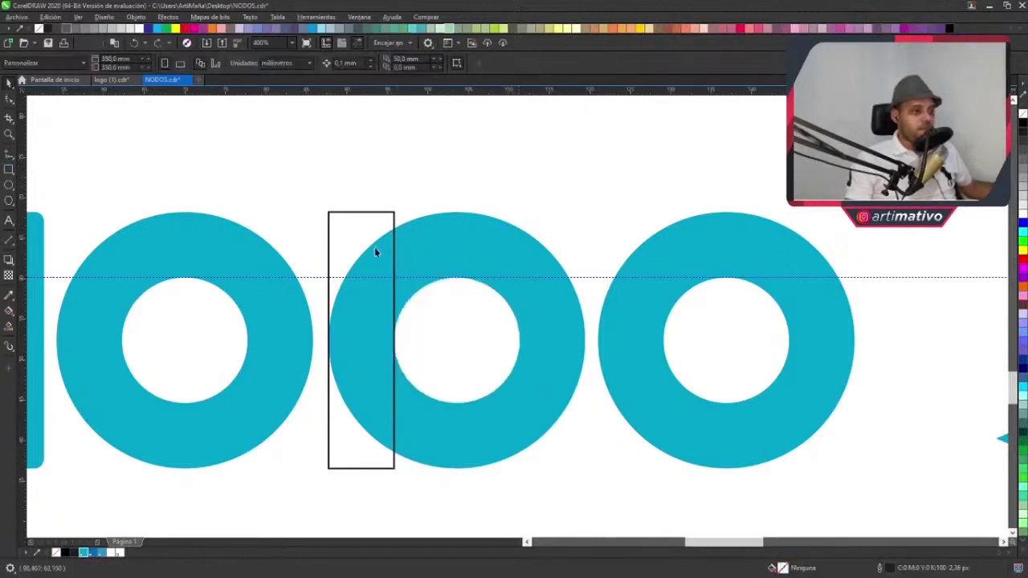
- Draw a square of about 8 mm over the middle ring's upper stroke and bottom-align a copy with the stem rectangle
click(12, 171)
drag(460, 278, 388, 211)
key(space)
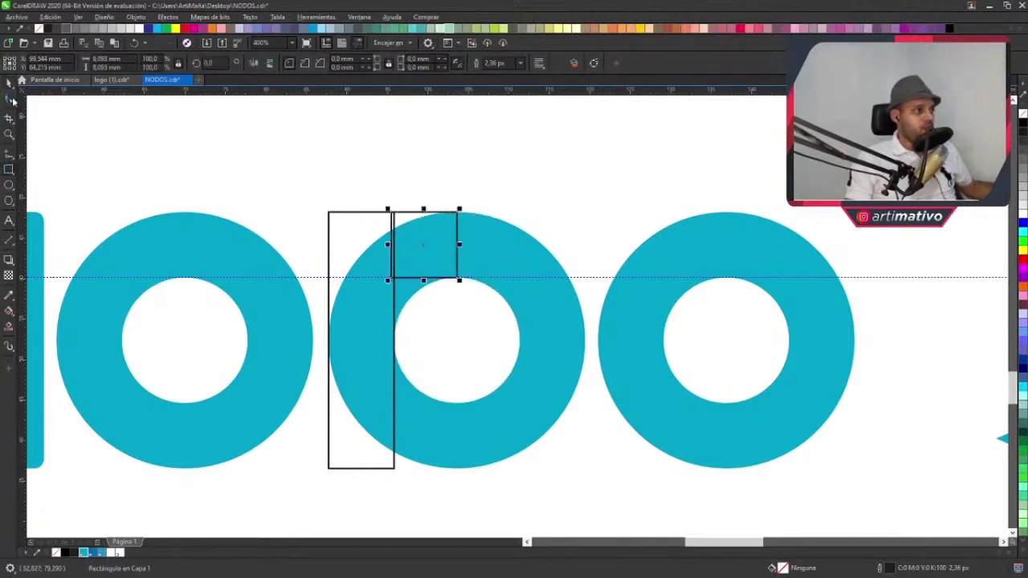
drag(436, 278, 436, 297)
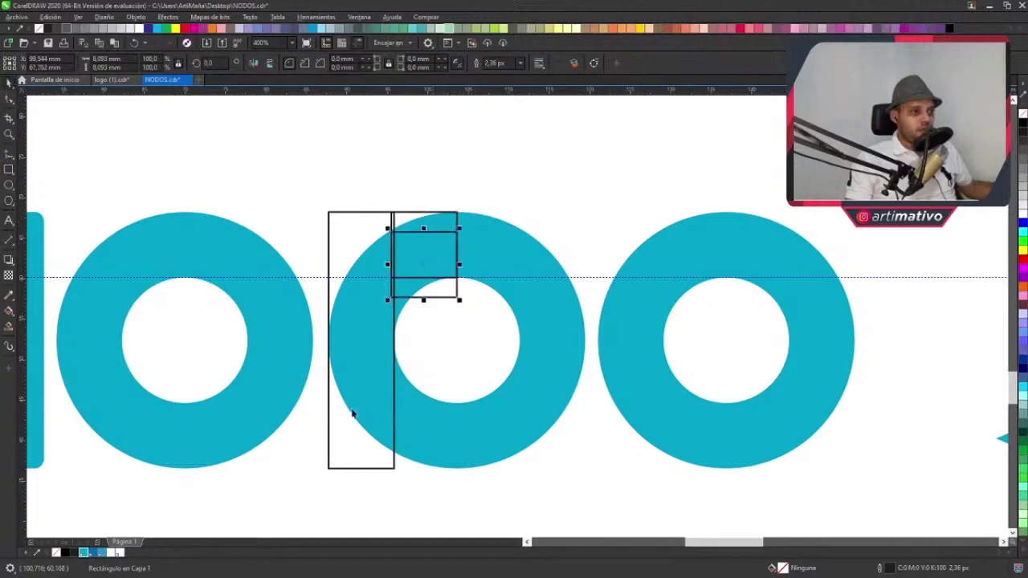
shift+click(355, 440)
key(b)
click(427, 477)
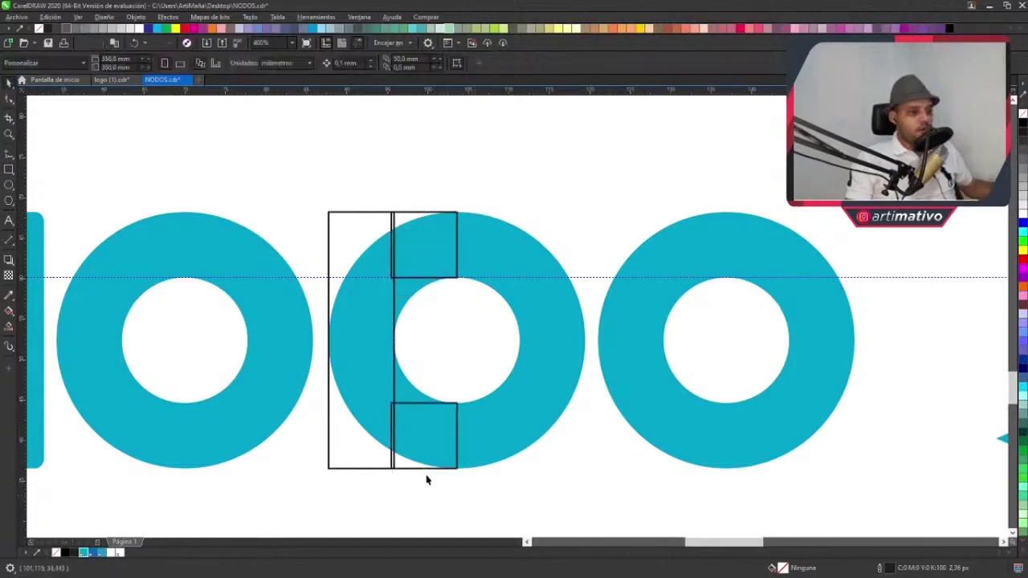
- Cut the inner circle out of the middle letter's outer circle to make a single ring curve
click(421, 466)
click(498, 348)
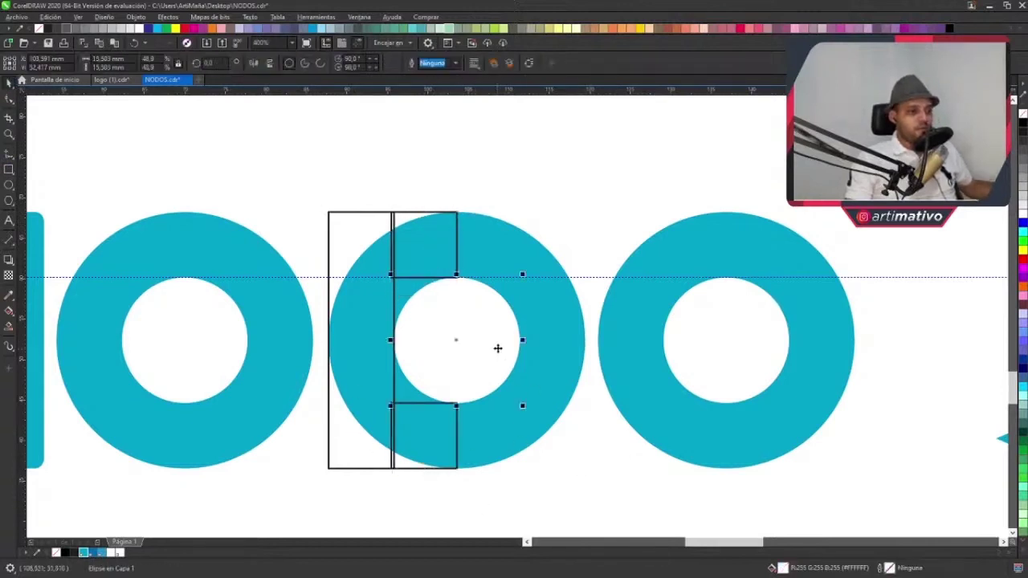
shift+click(476, 250)
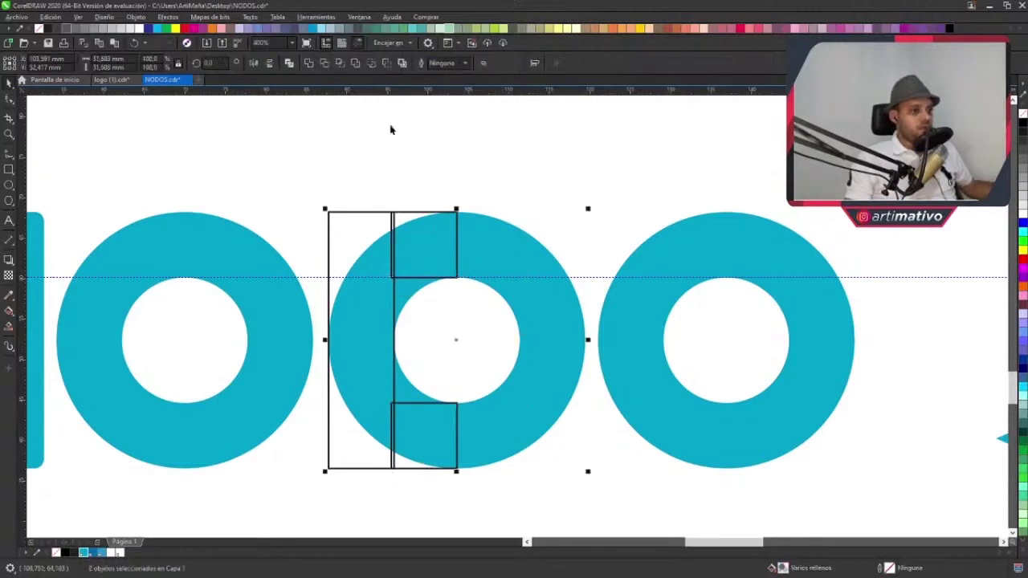
click(387, 66)
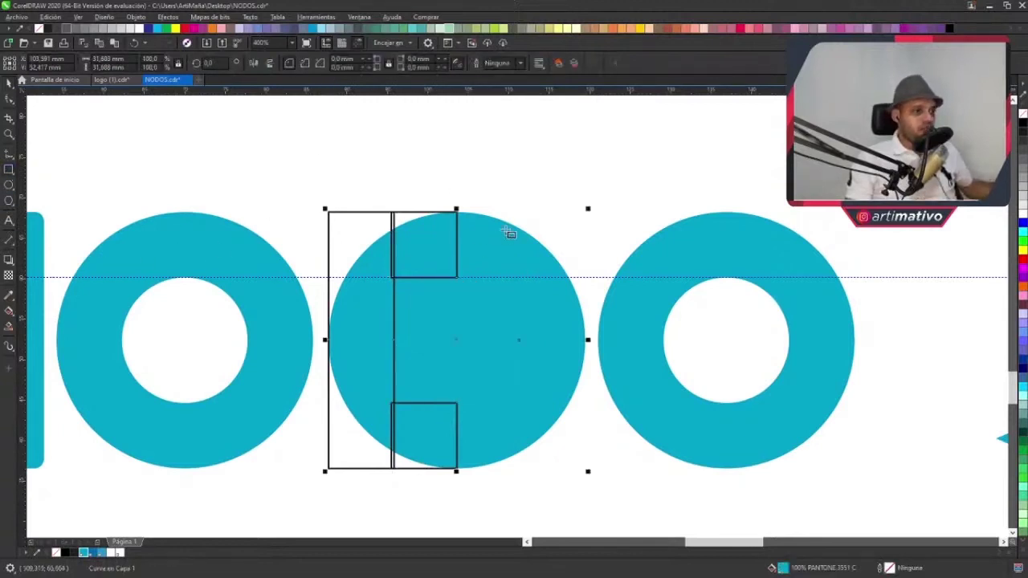
- Draw a rectangle over the left half of the middle ring and subtract it, leaving only the right half
mouse_move(456, 212)
mouse_down()
mouse_move(312, 429)
mouse_move(286, 498)
mouse_up()
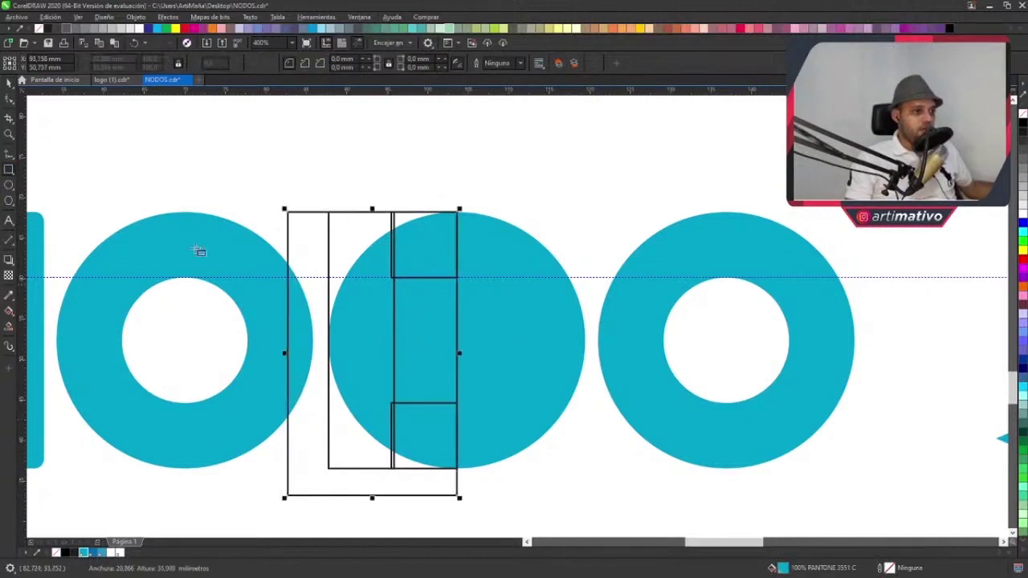
shift+click(535, 257)
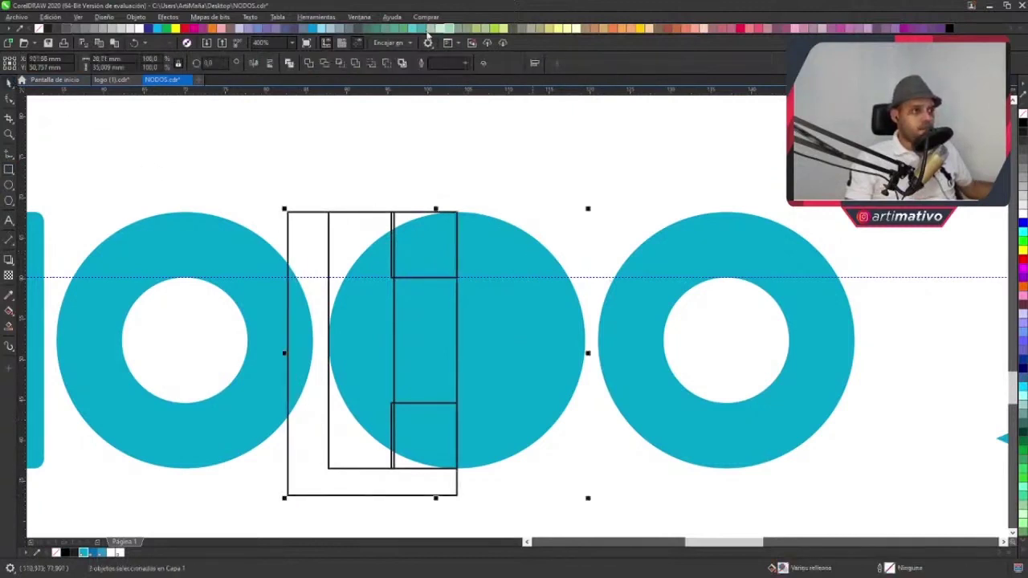
click(386, 64)
drag(592, 179, 327, 455)
click(507, 148)
click(463, 265)
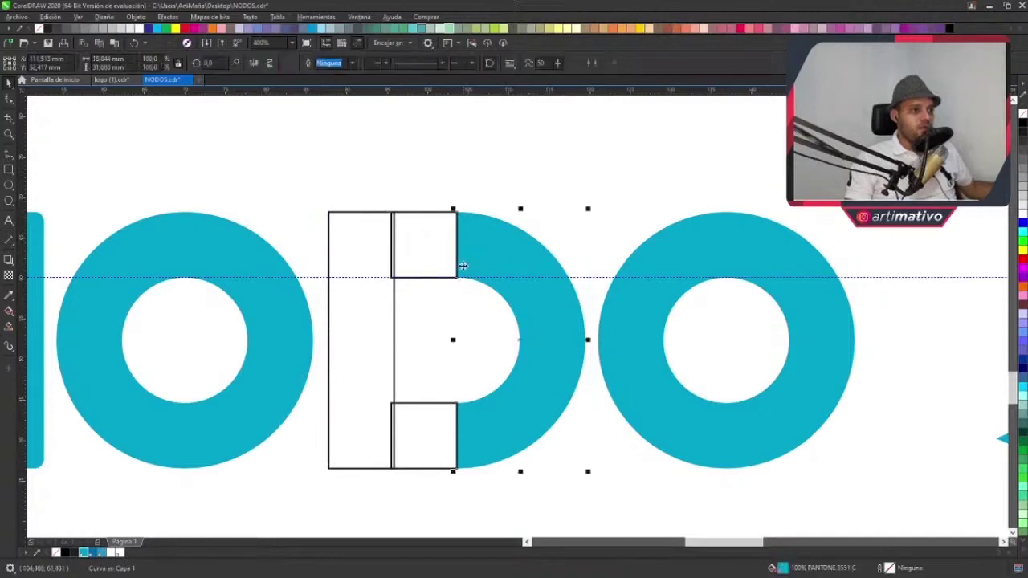
- Shift the half ring and the two squares closer to the stem and weld all the pieces into a solid D
drag(578, 172, 426, 455)
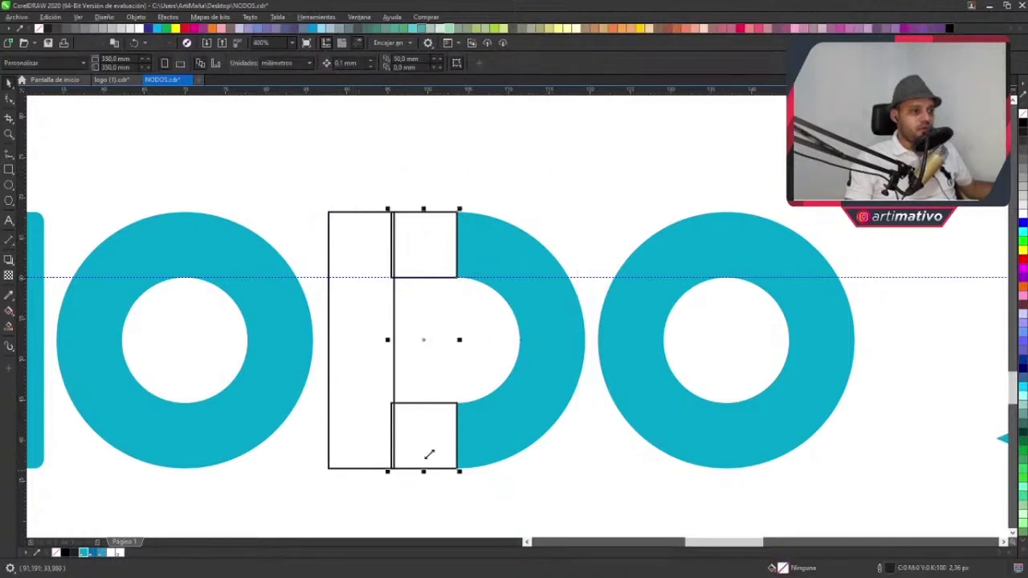
drag(623, 165, 345, 495)
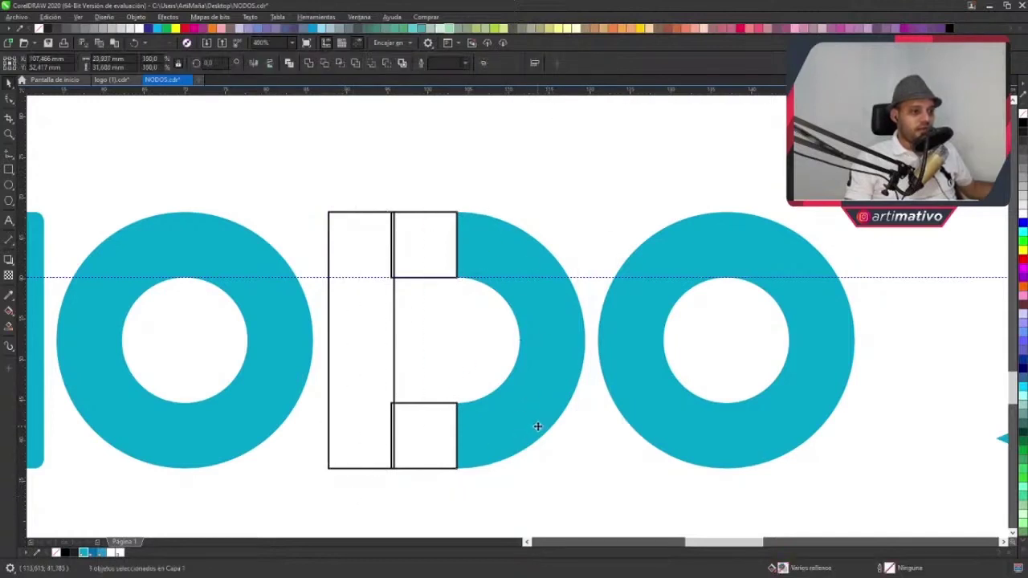
drag(522, 430, 503, 429)
drag(601, 158, 294, 494)
click(324, 63)
click(489, 191)
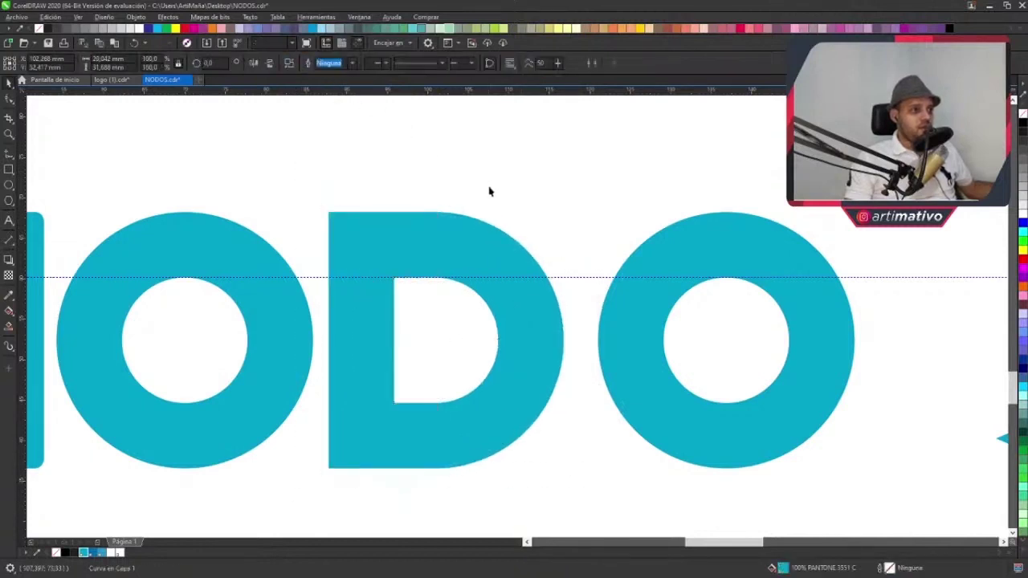
- Move the last O's two circles together toward the D to tighten the letter spacing
scroll(555, 184, down, 3)
scroll(536, 233, up, 2)
click(536, 233)
scroll(515, 267, up, 1)
drag(515, 267, 496, 266)
scroll(424, 417, down, 1)
scroll(450, 340, down, 1)
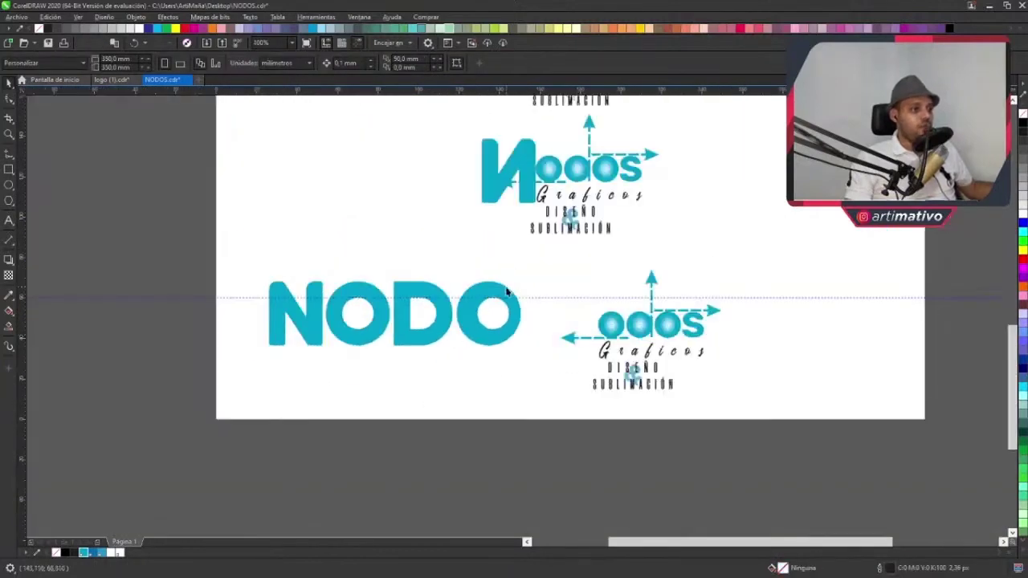
scroll(508, 297, up, 1)
drag(574, 258, 367, 442)
scroll(455, 313, up, 1)
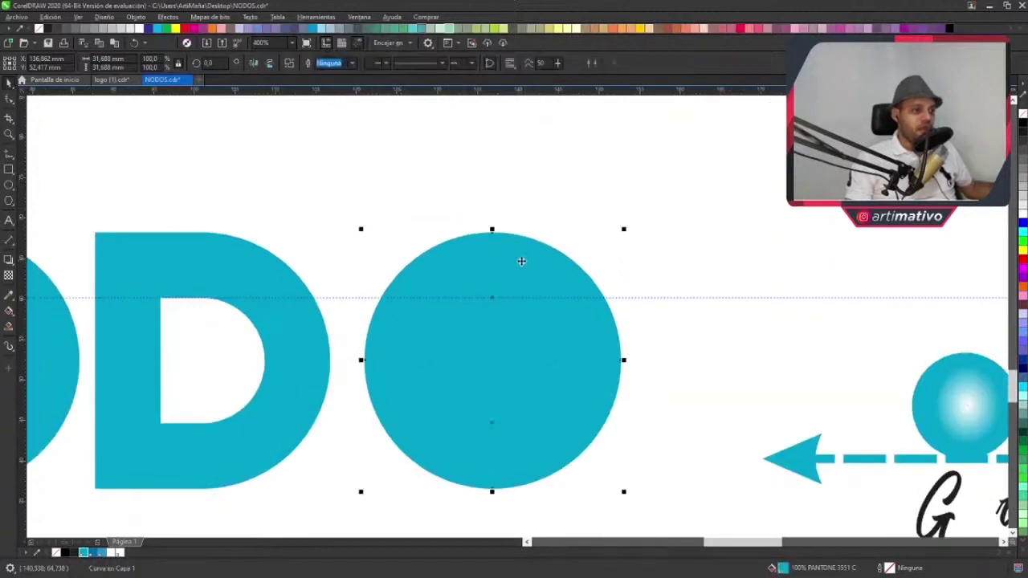
key(Escape)
key(ctrl+z)
key(Escape)
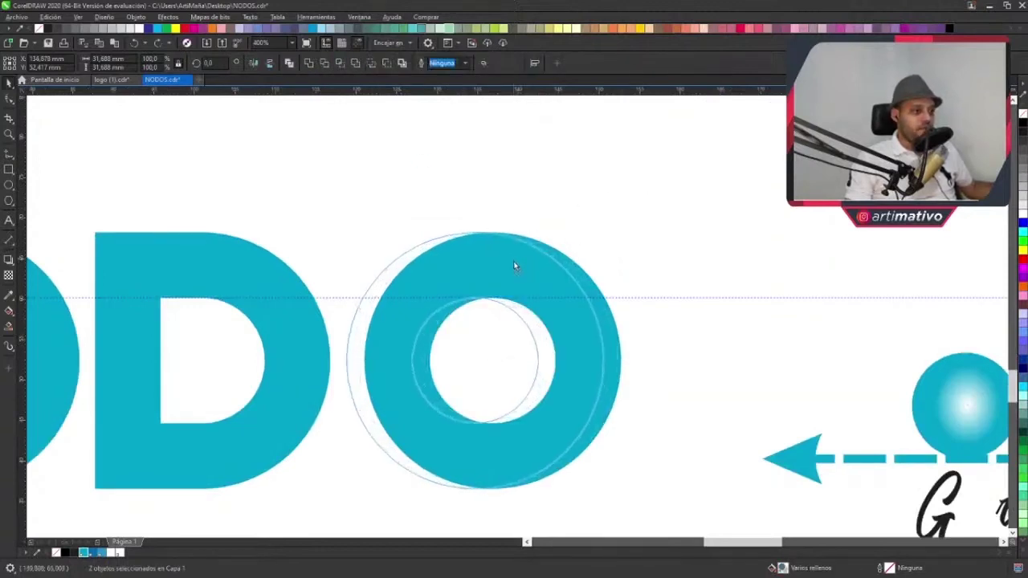
key(Escape)
- Duplicate the S from the separated logo remainder and place the copy after the final O of NODO
scroll(667, 254, down, 2)
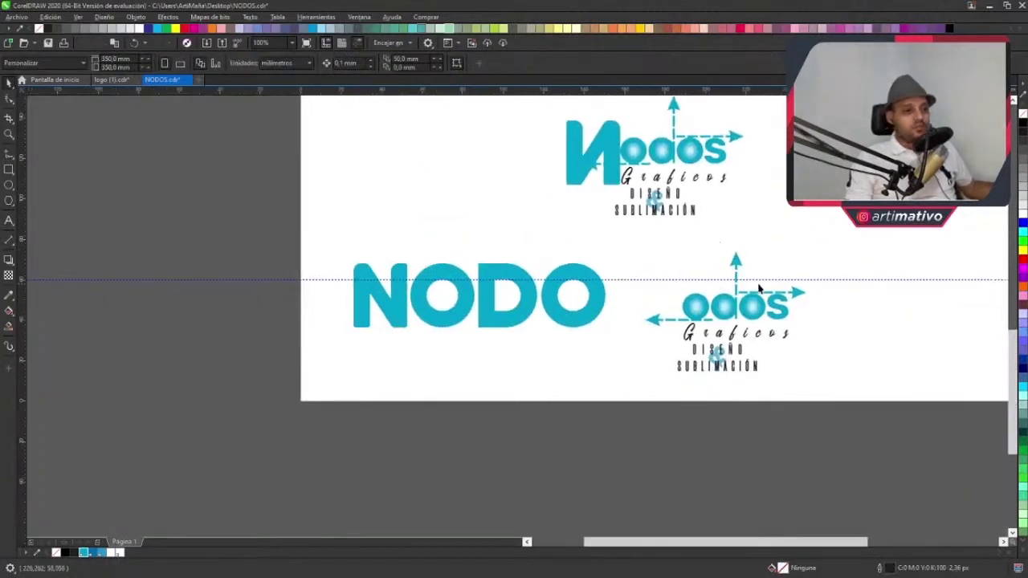
scroll(758, 287, up, 1)
click(767, 318)
drag(767, 319, 470, 331)
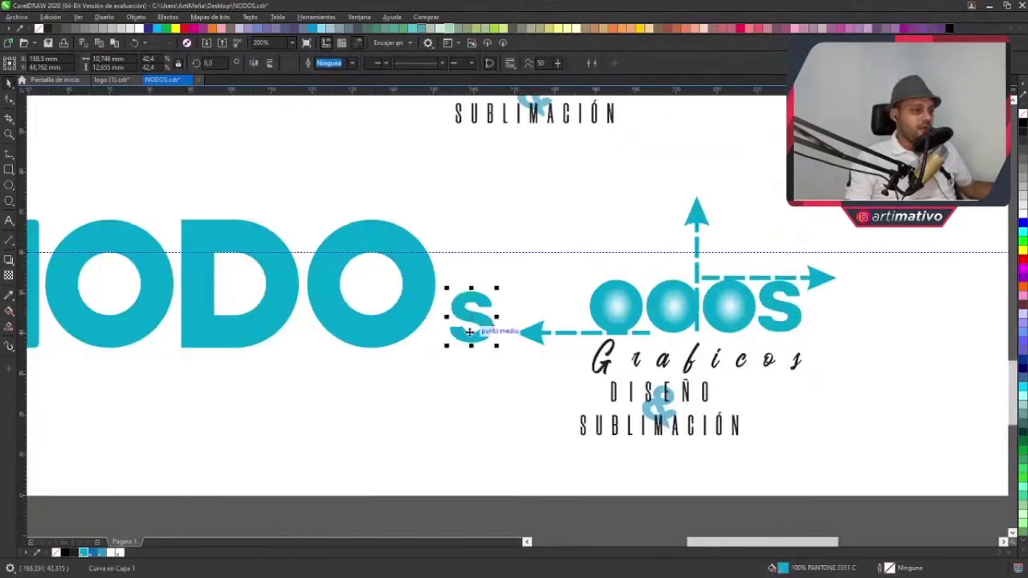
- Align the S's base with the last O and enlarge it proportionally to the O's height, about 31.7 mm, beside the O
scroll(470, 331, up, 1)
shift+click(318, 333)
key(b)
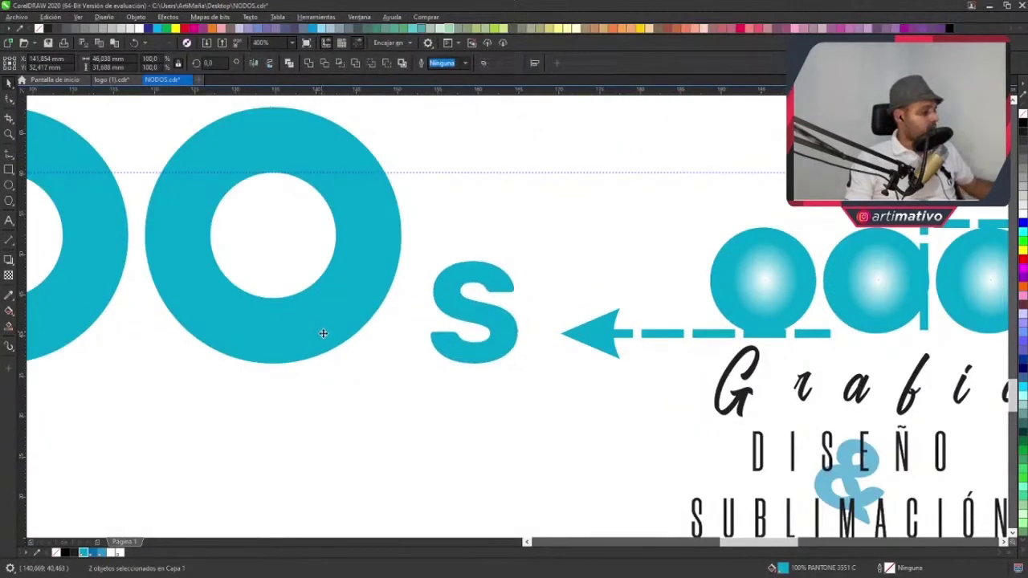
click(444, 295)
scroll(474, 337, up, 2)
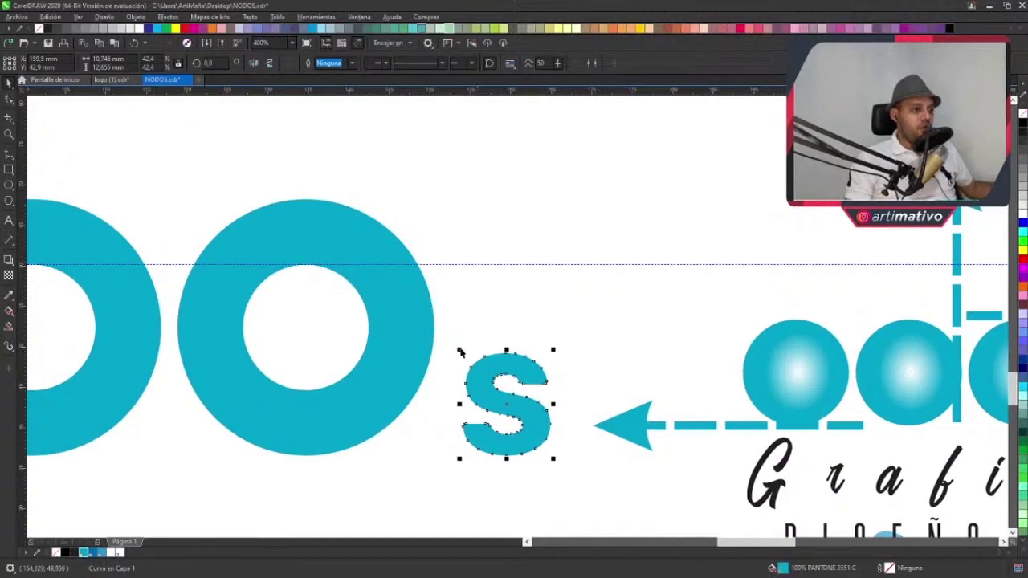
drag(459, 351, 333, 196)
drag(481, 250, 571, 188)
scroll(650, 276, down, 2)
- Move the separated logo remainder horizontally away from the NODOS wordmark so it clears the enlarged S
click(787, 239)
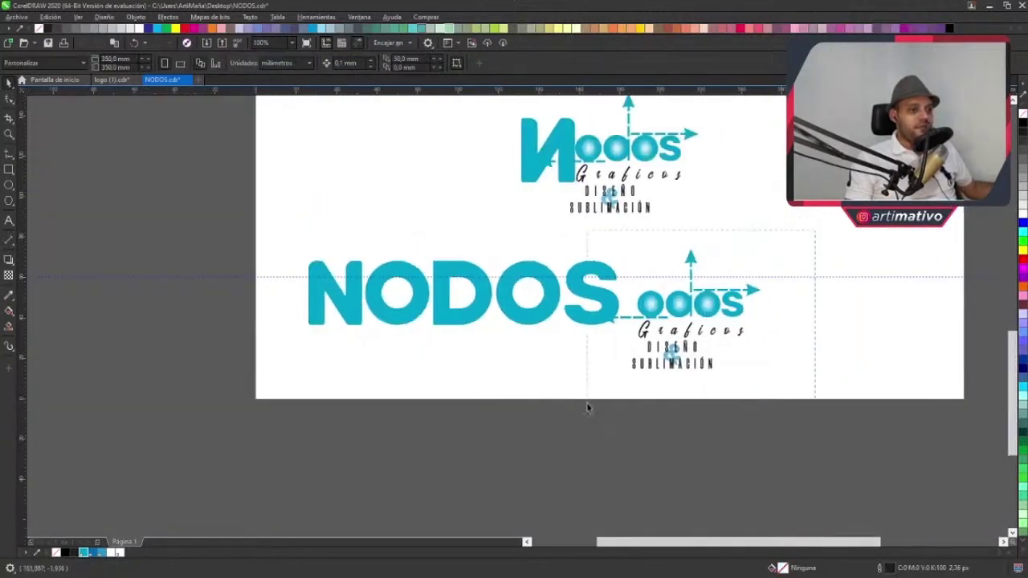
click(622, 383)
key(Right)
key(Right)
key(Right)
key(Right)
key(Right)
key(Right)
key(Right)
key(Right)
key(Right)
- Examine the letter spacing of the NODOS wordmark and how the S matches the last O
scroll(559, 294, up, 1)
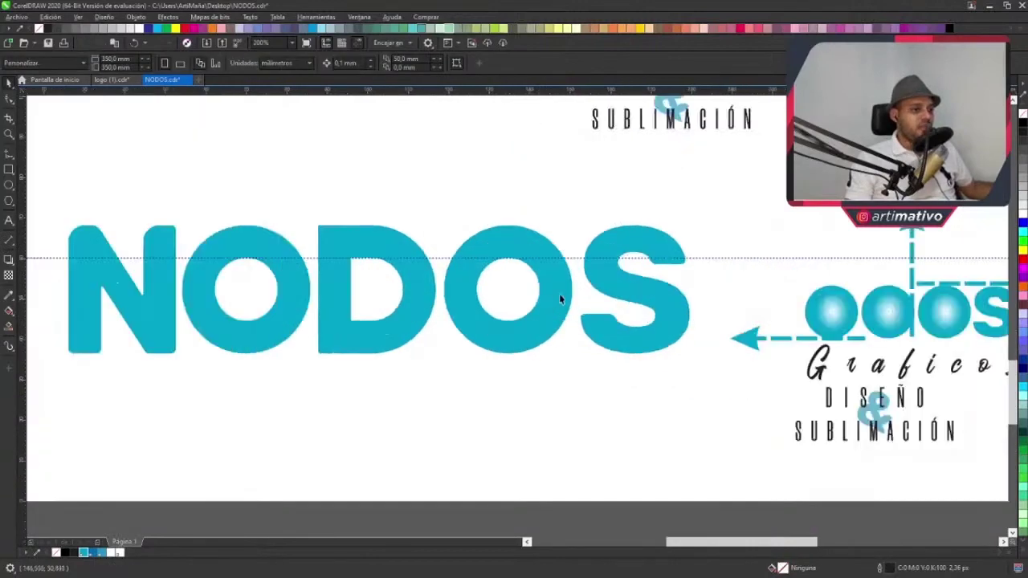
scroll(559, 298, up, 2)
click(753, 270)
scroll(482, 277, down, 2)
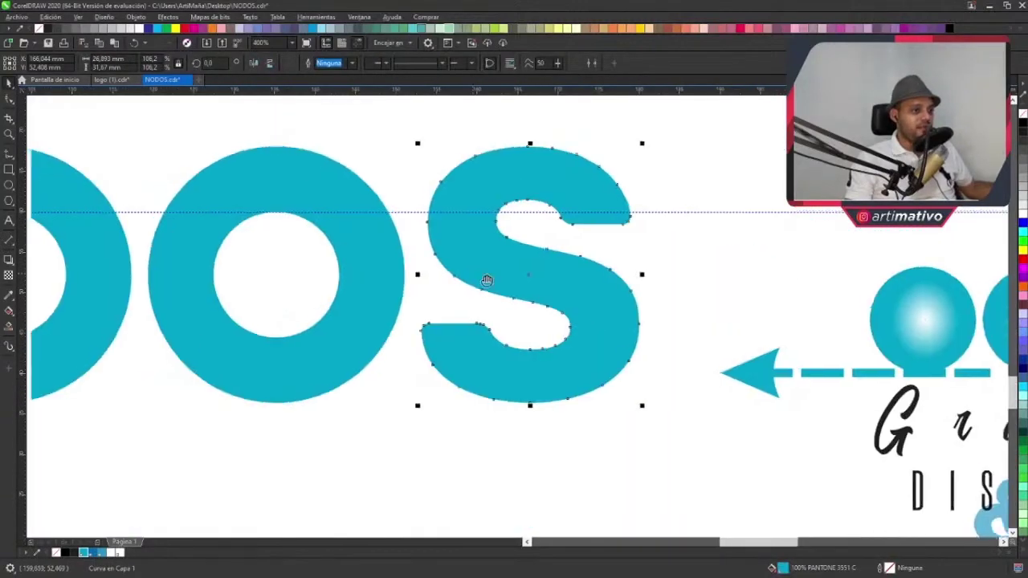
drag(487, 281, 541, 298)
scroll(542, 298, down, 2)
key(Escape)
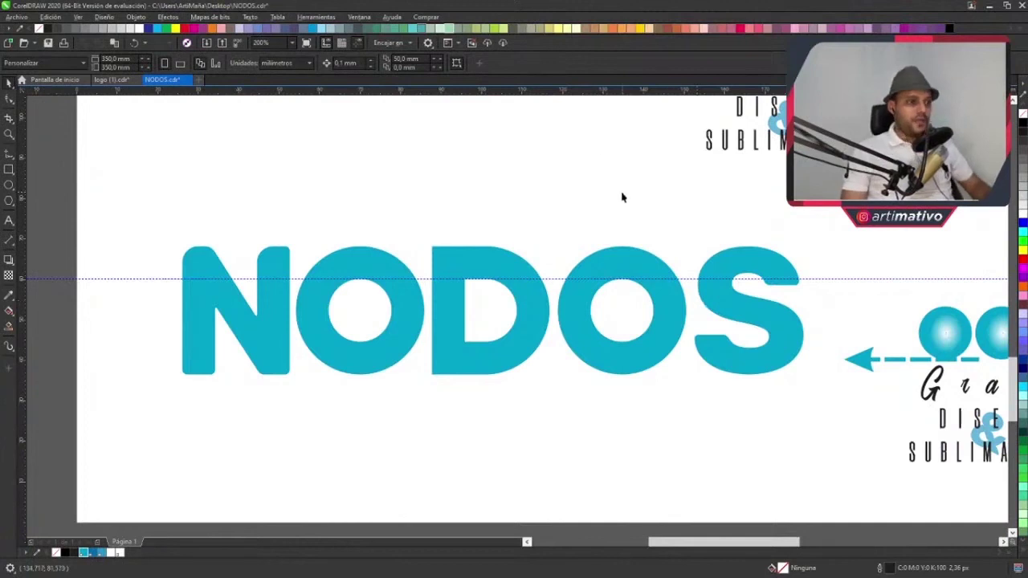
scroll(543, 330, up, 2)
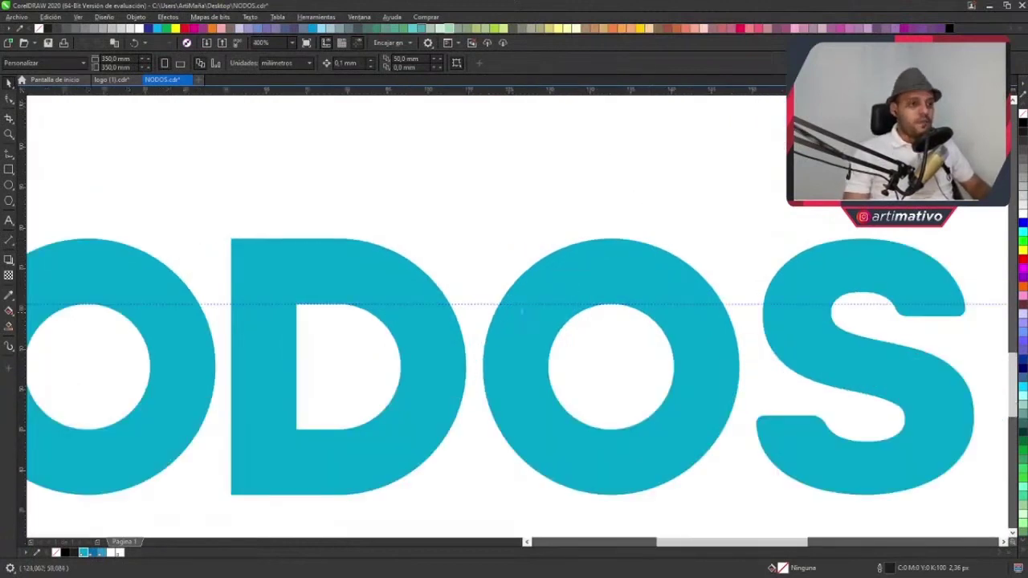
scroll(511, 319, down, 2)
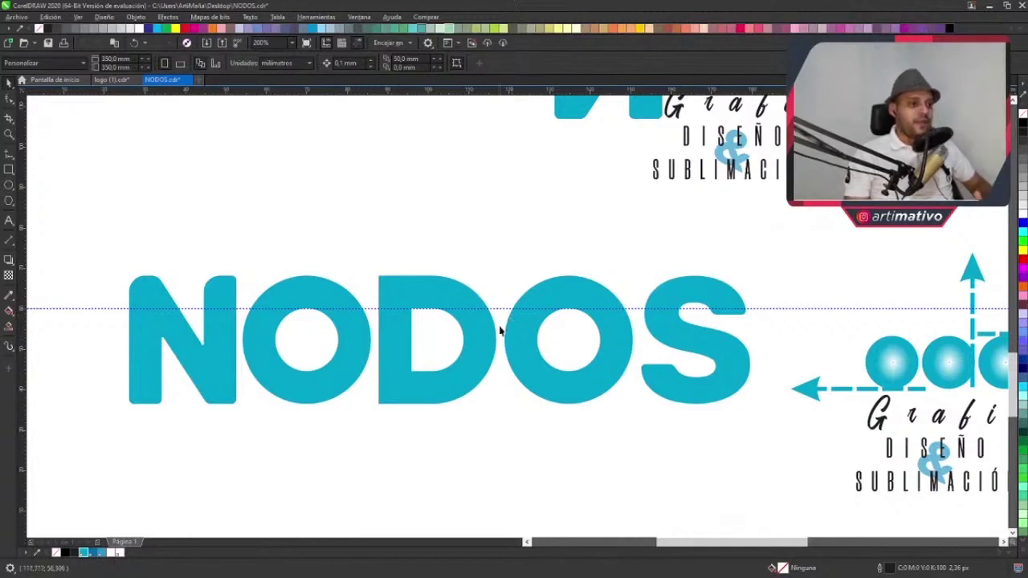
scroll(506, 321, down, 2)
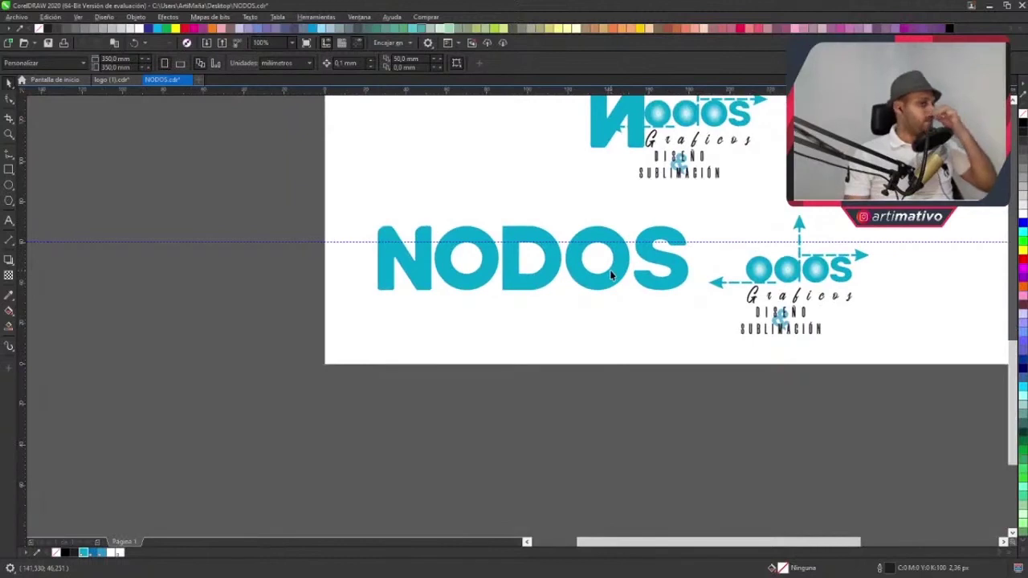
- Move the Graficos lettering out of the logo remainder, enlarge it to about 87 mm wide and place it below NODOS
scroll(610, 270, up, 2)
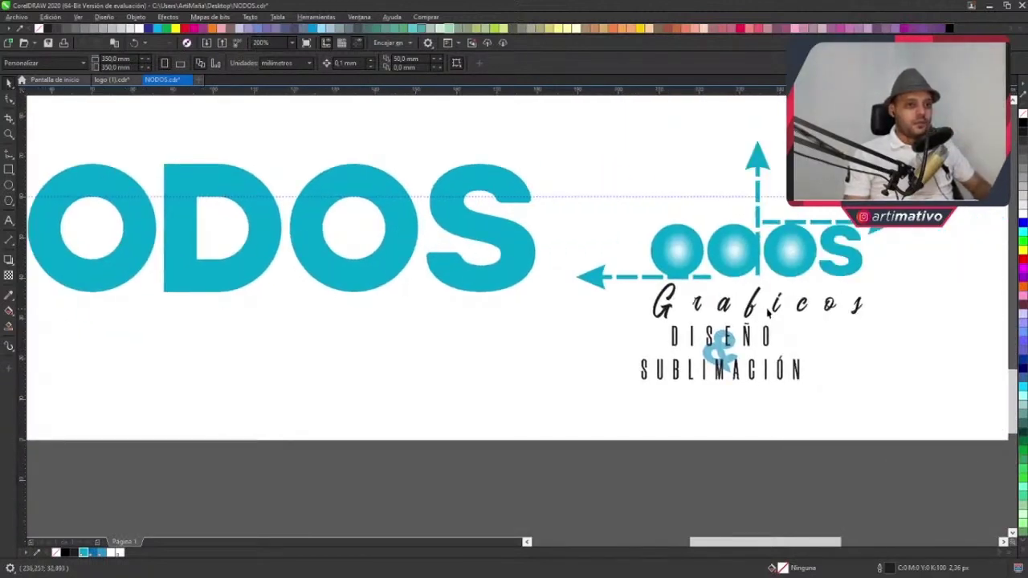
click(776, 308)
drag(776, 307, 366, 353)
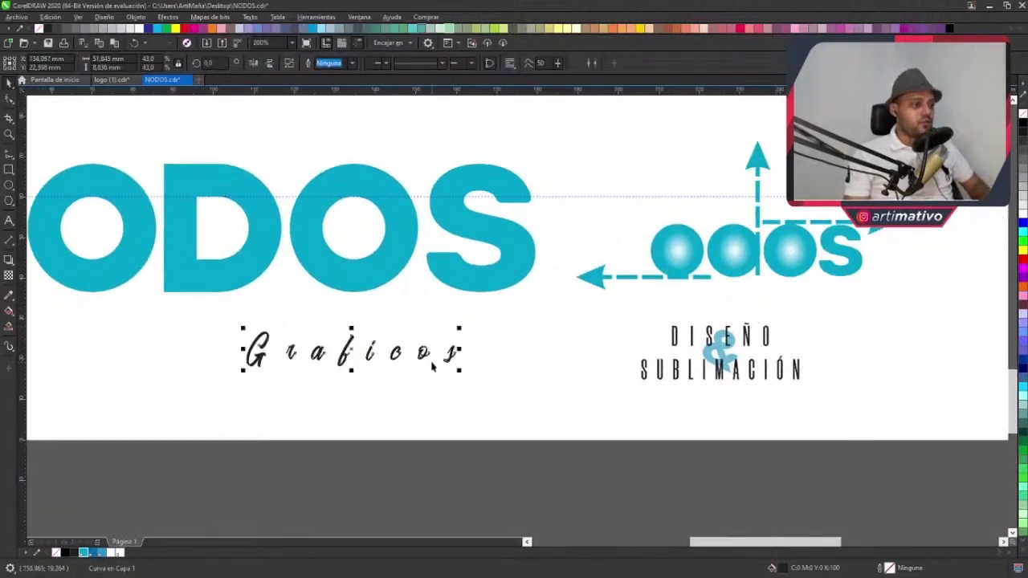
scroll(692, 364, left, 3)
drag(689, 327, 820, 305)
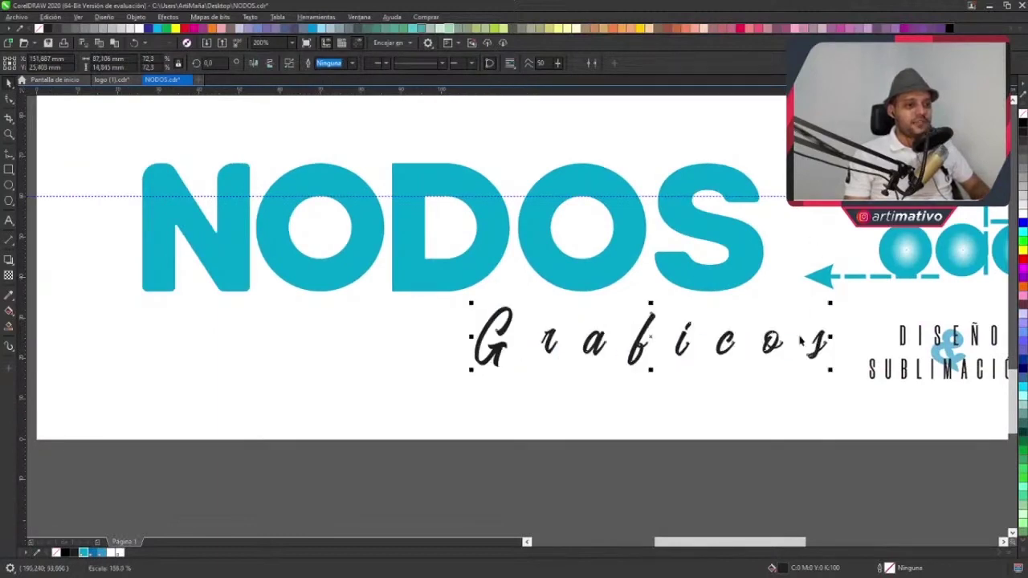
drag(569, 357, 572, 359)
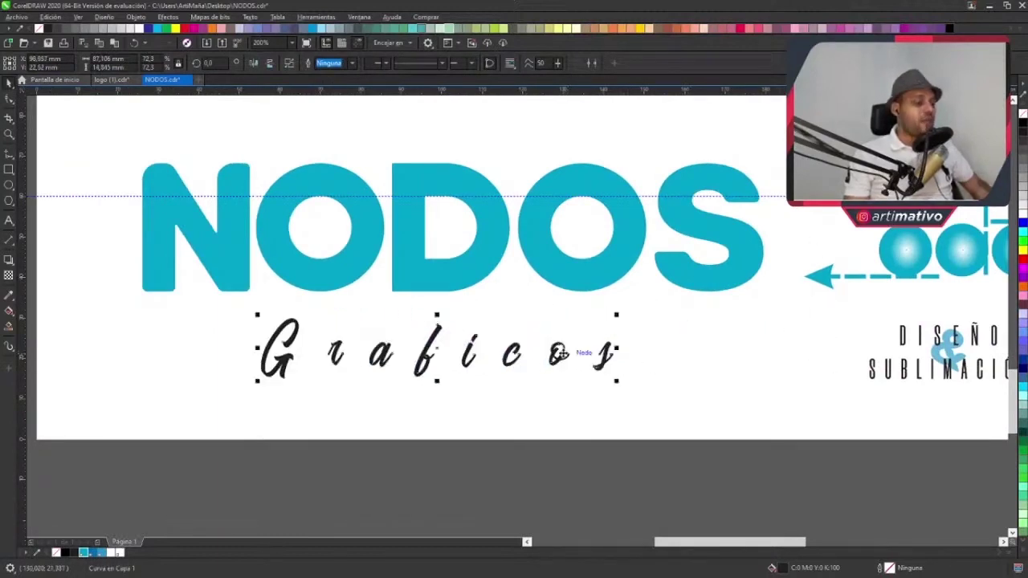
- Move the rest of the logo remainder off the page, below its lower edge
scroll(482, 343, down, 2)
drag(899, 233, 606, 404)
drag(733, 297, 452, 454)
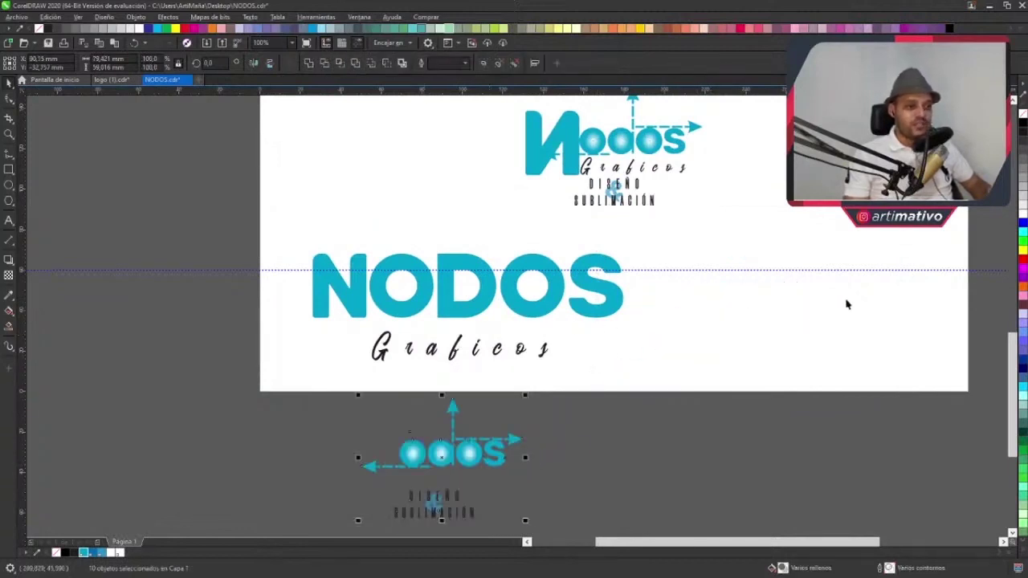
scroll(649, 318, right, 2)
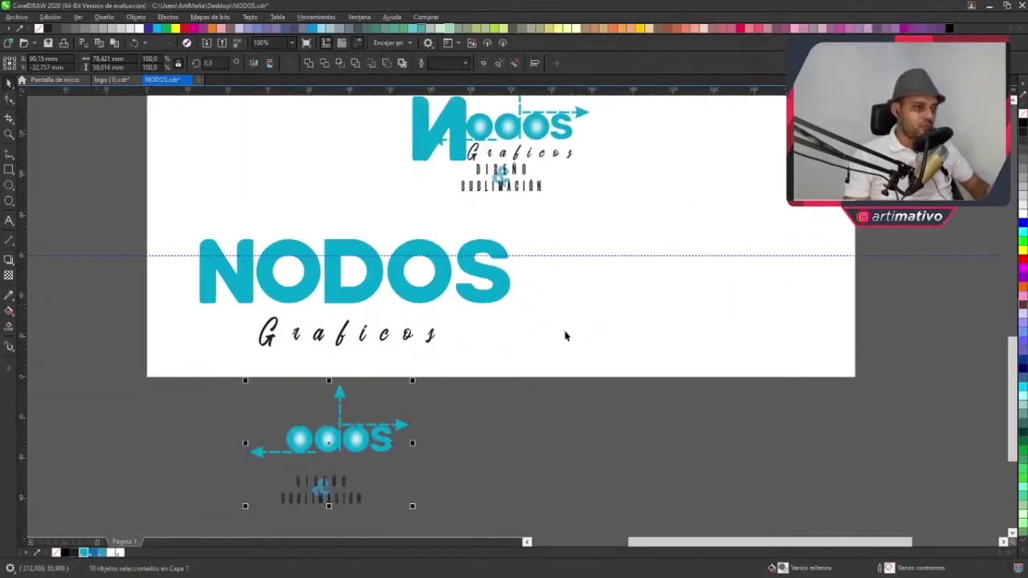
key(Escape)
- Try to move the ampersand away from the DISEÑO SUBLIMACIÓN text, and undo the move
scroll(283, 344, up, 2)
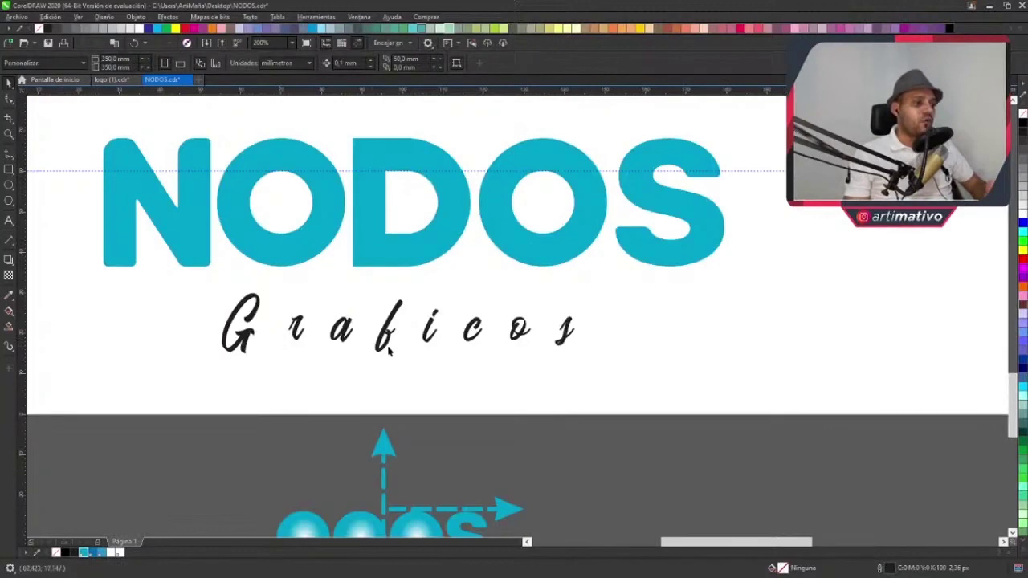
scroll(362, 359, down, 2)
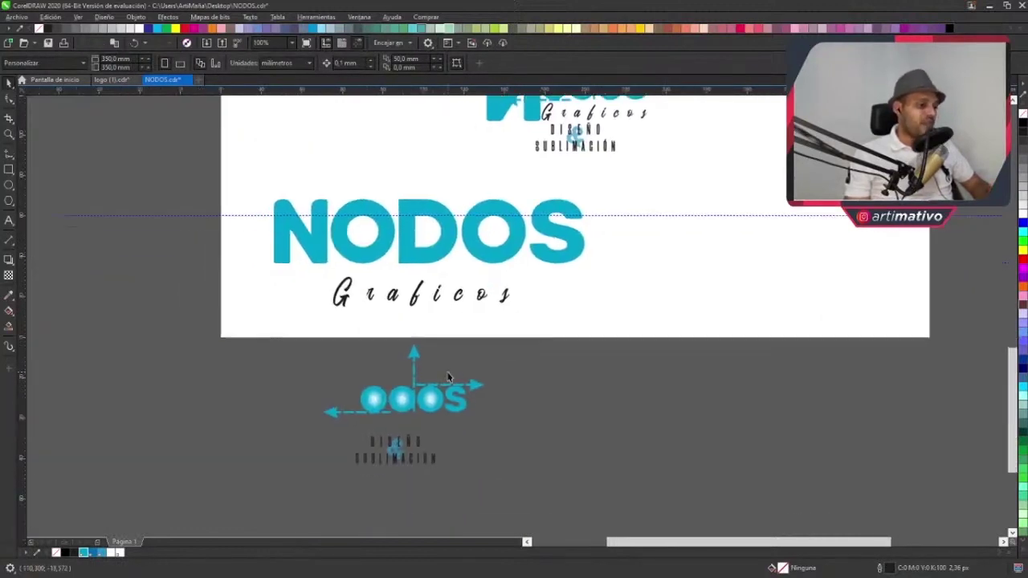
scroll(406, 491, up, 2)
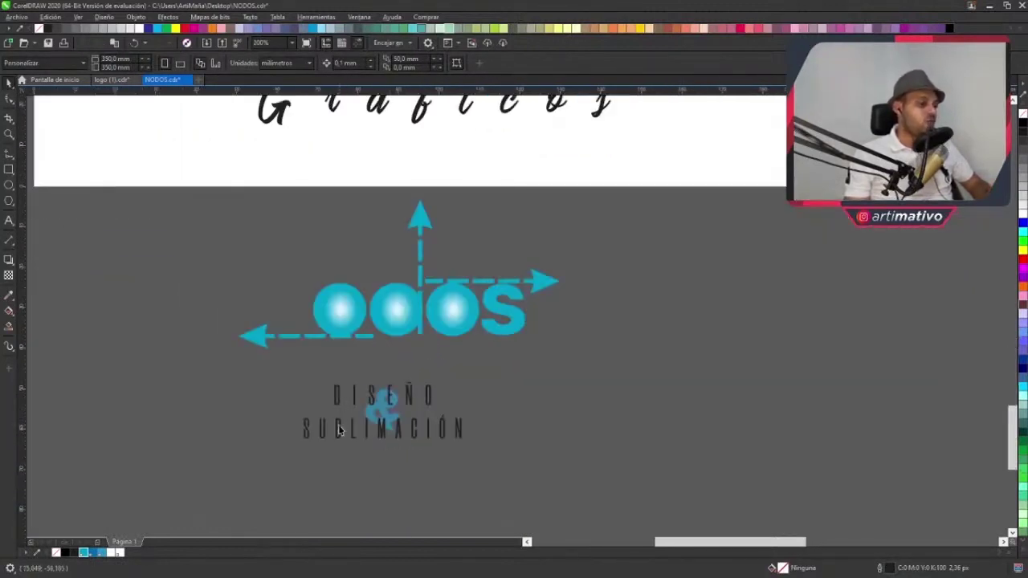
click(381, 400)
scroll(381, 401, up, 4)
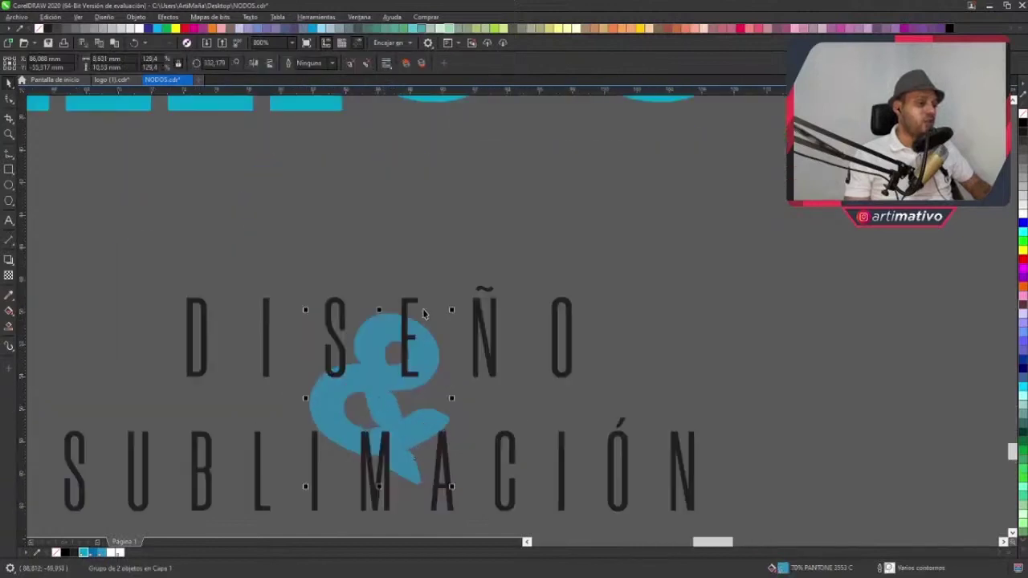
scroll(386, 370, up, 2)
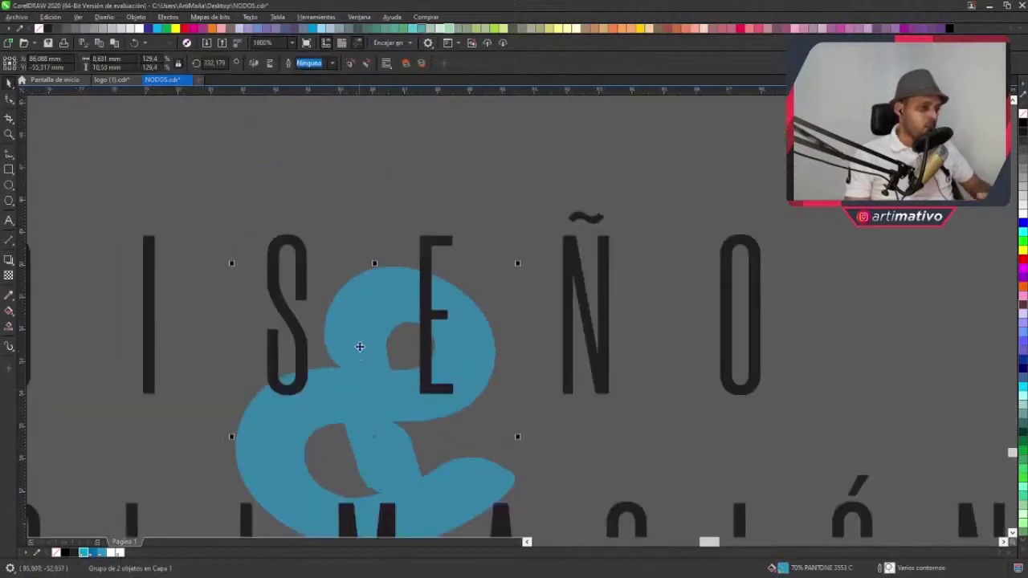
drag(359, 347, 482, 184)
key(ctrl+z)
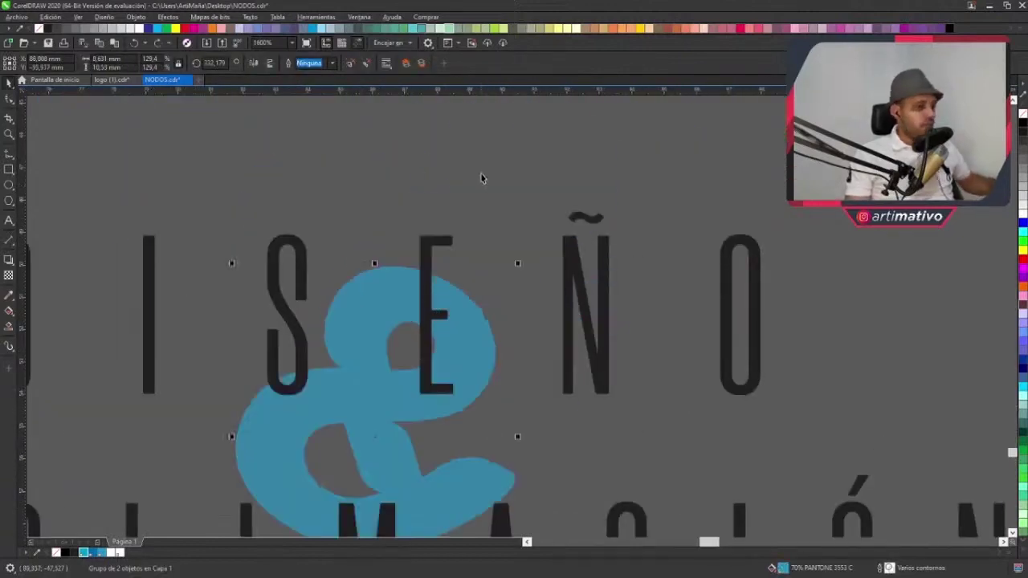
scroll(478, 360, down, 2)
scroll(474, 369, up, 2)
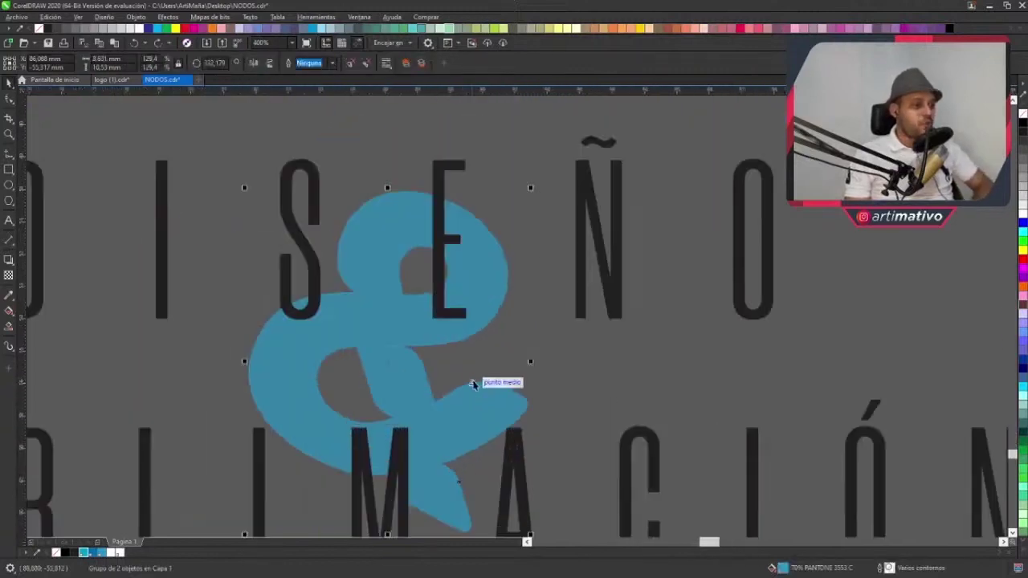
scroll(464, 363, down, 1)
- Examine the DISEÑO SUBLIMACIÓN text with its ampersand against the new NODOS Graficos arrangement
click(777, 282)
drag(875, 217, 64, 514)
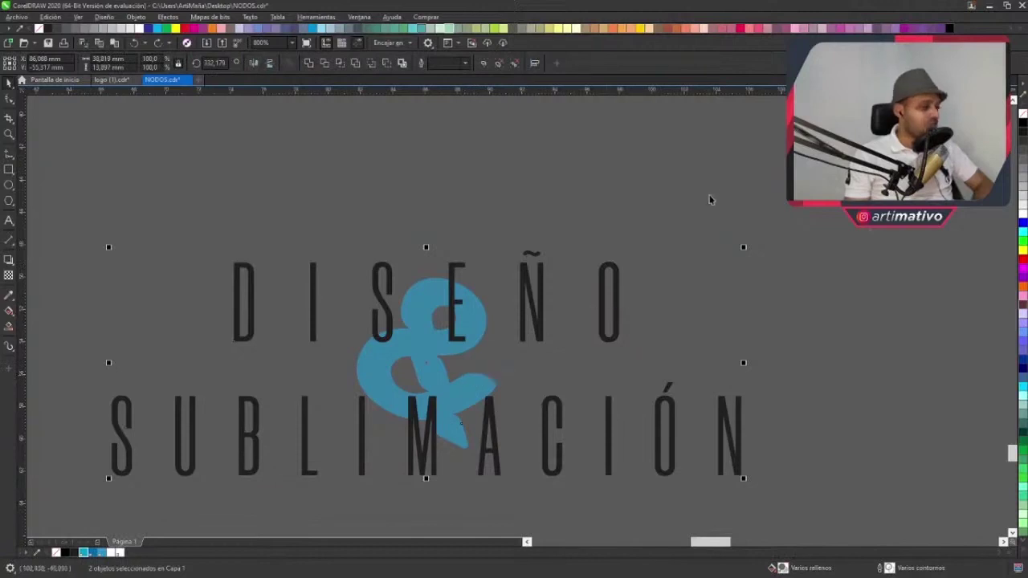
click(689, 259)
scroll(688, 260, down, 3)
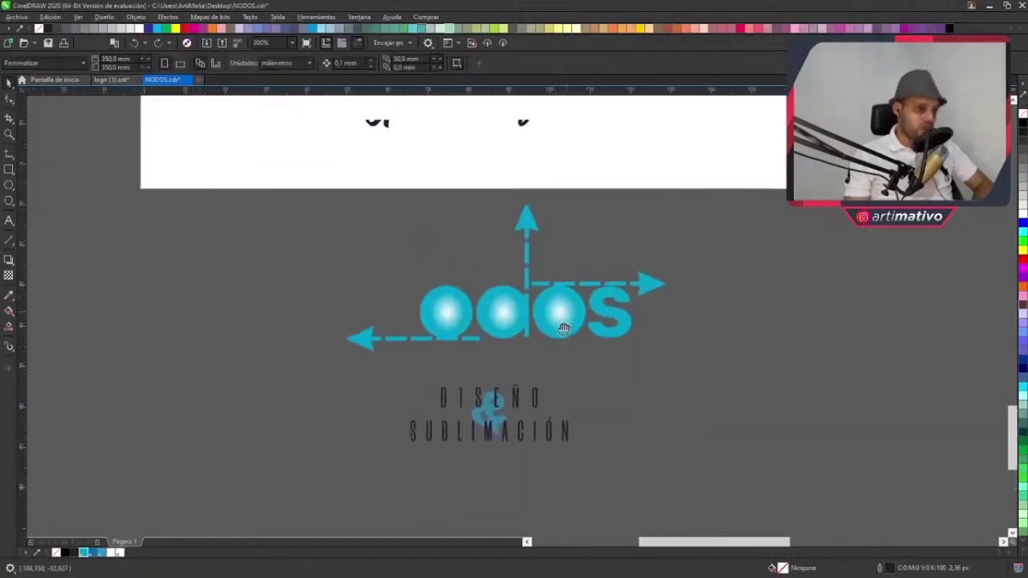
scroll(552, 347, up, 5)
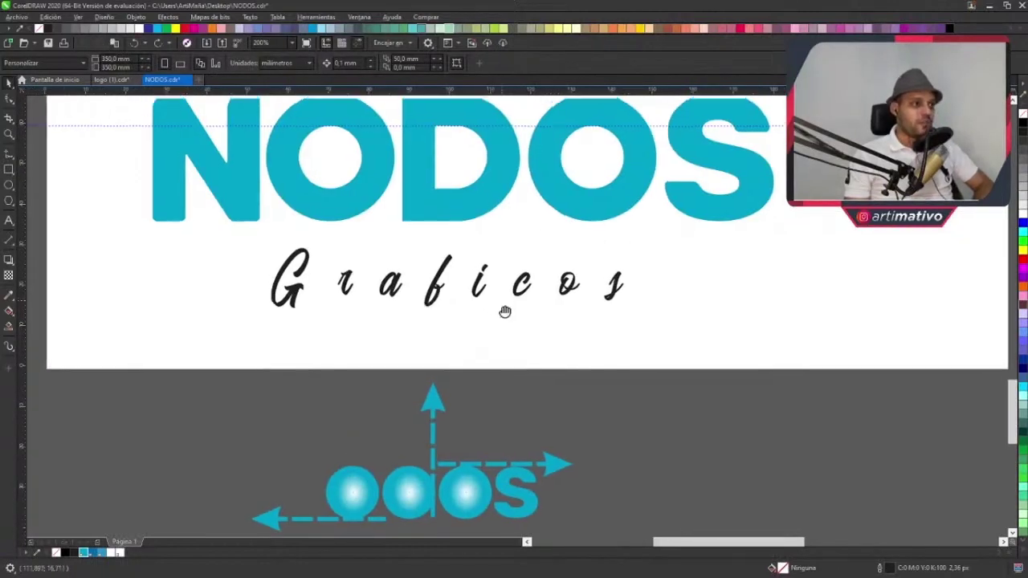
drag(503, 310, 595, 327)
scroll(598, 330, up, 4)
scroll(598, 330, right, 3)
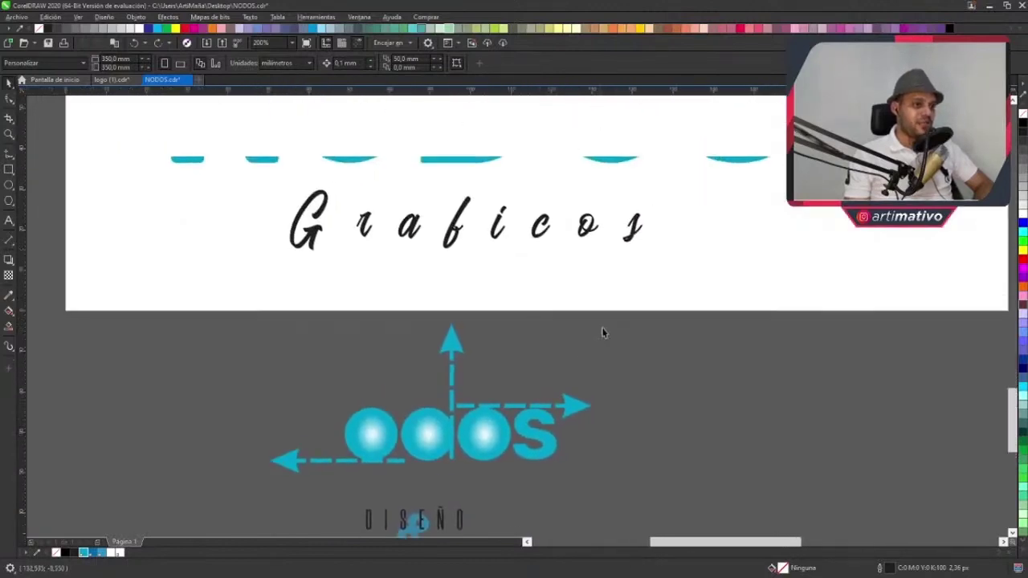
- Move Graficos off the page and place the DISEÑO SUBLIMACIÓN text group below the NODOS wordmark in its place
click(544, 320)
scroll(504, 346, down, 2)
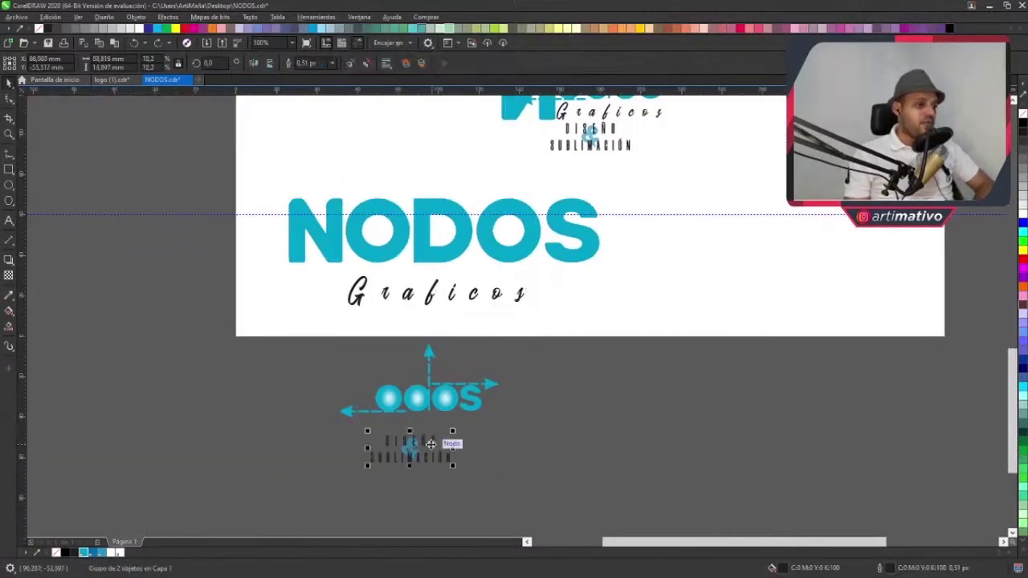
drag(433, 442, 645, 337)
scroll(580, 341, up, 2)
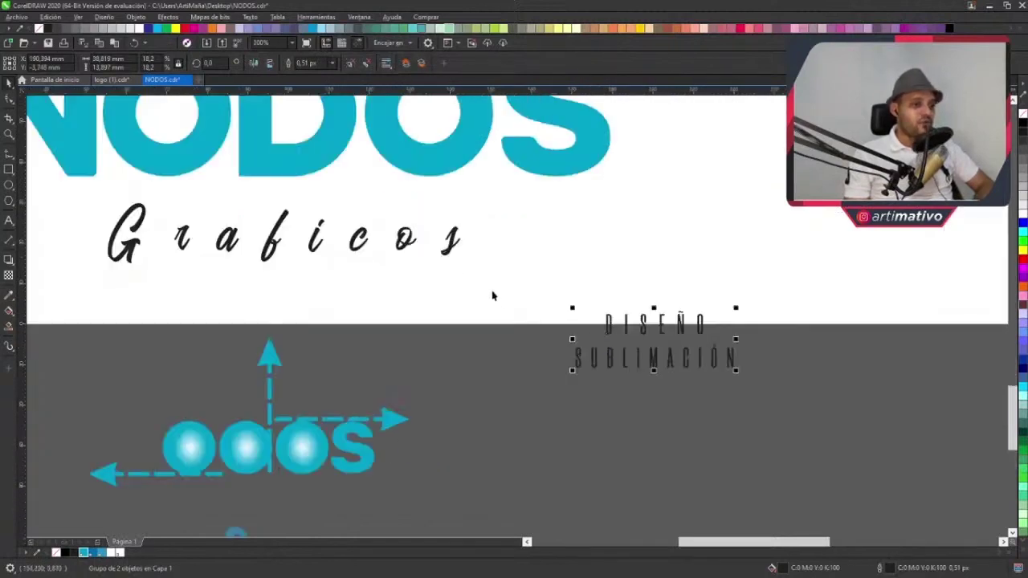
drag(458, 256, 846, 426)
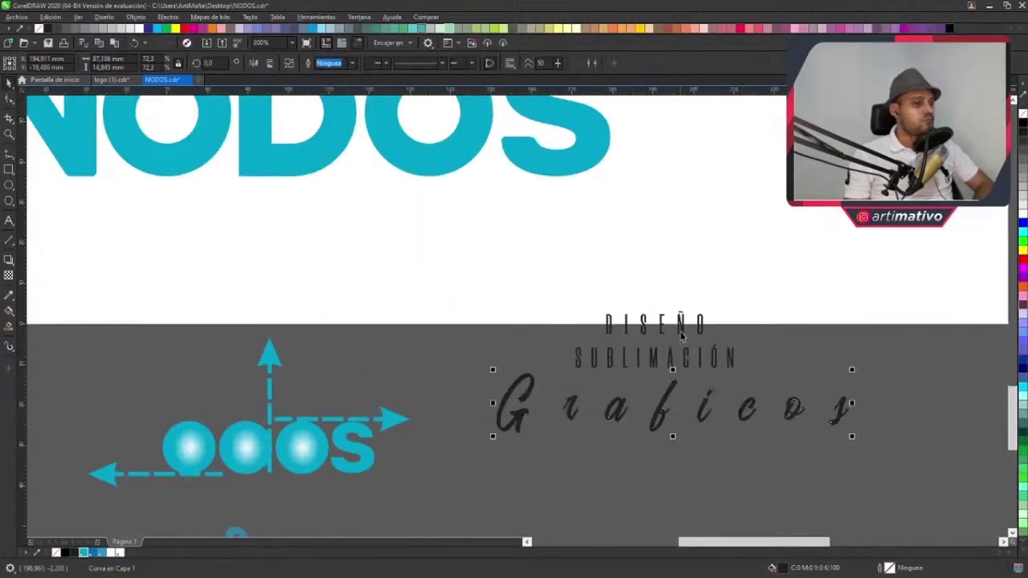
drag(647, 332, 171, 241)
scroll(171, 241, up, 3)
scroll(171, 241, left, 4)
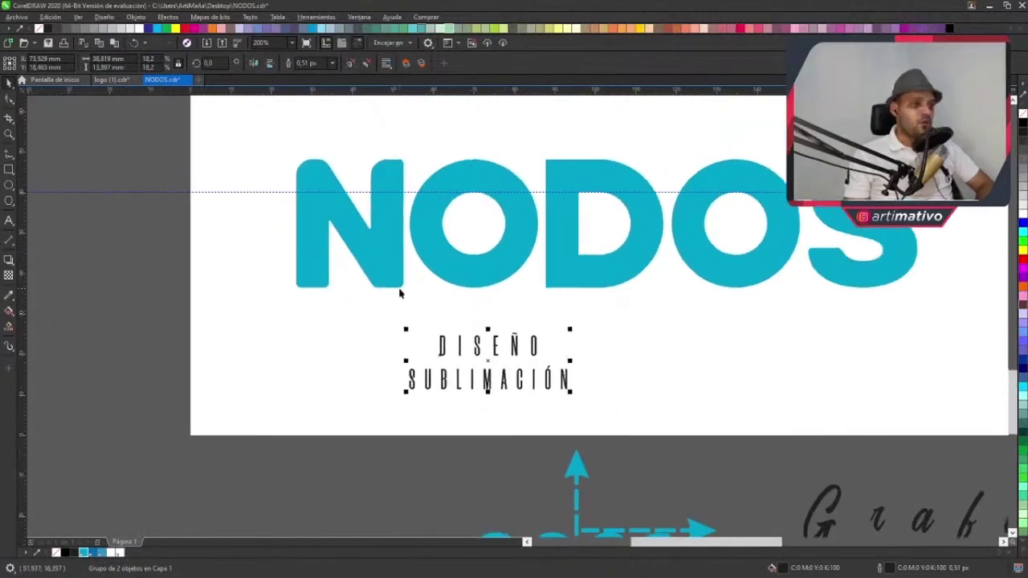
scroll(622, 372, right, 2)
scroll(622, 372, down, 1)
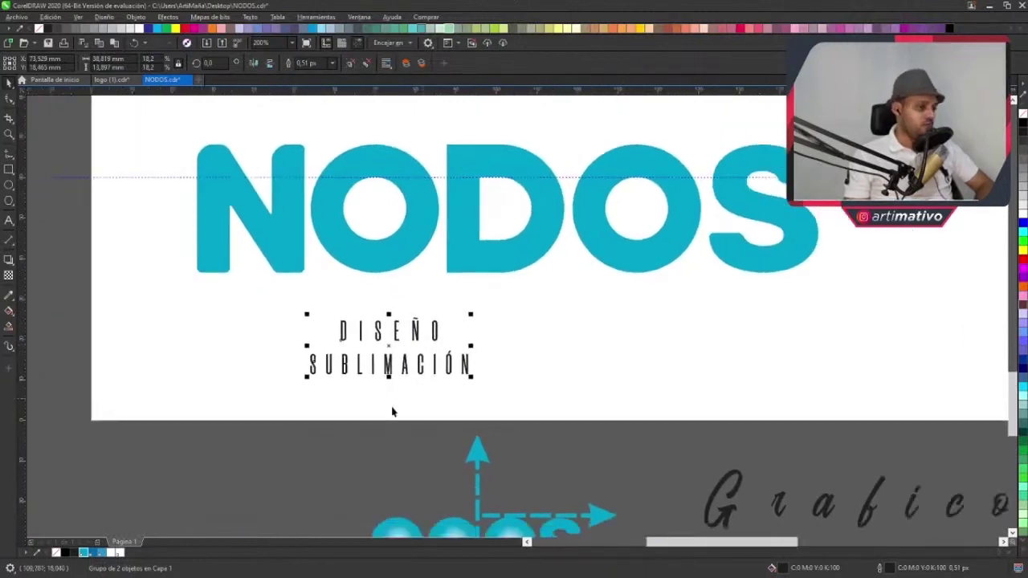
- Ungroup the DISEÑO SUBLIMACIÓN text and place SUBLIMACIÓN on the same line after DISEÑO
click(366, 63)
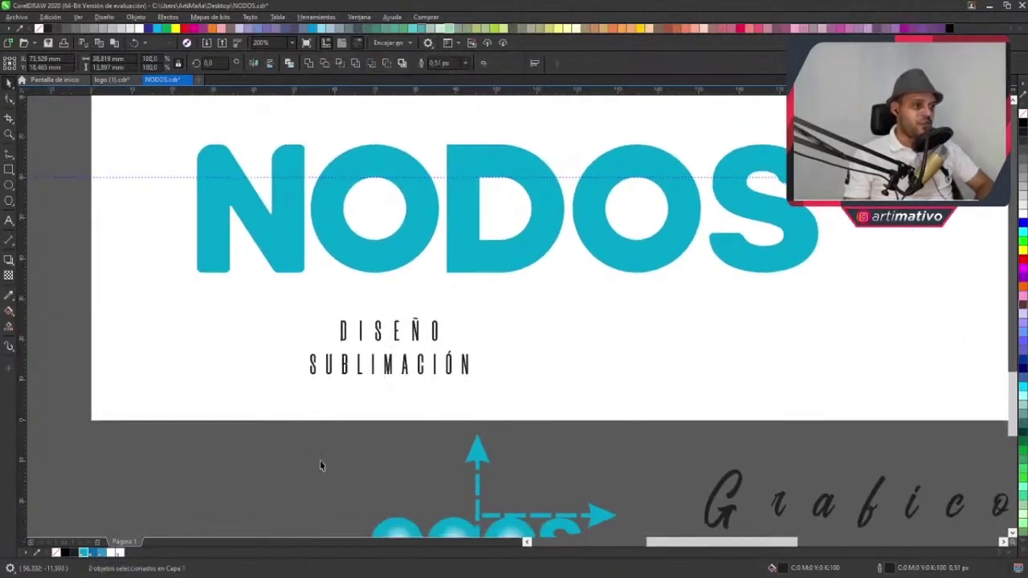
click(320, 461)
drag(246, 425, 525, 340)
scroll(395, 368, up, 2)
drag(395, 368, 705, 311)
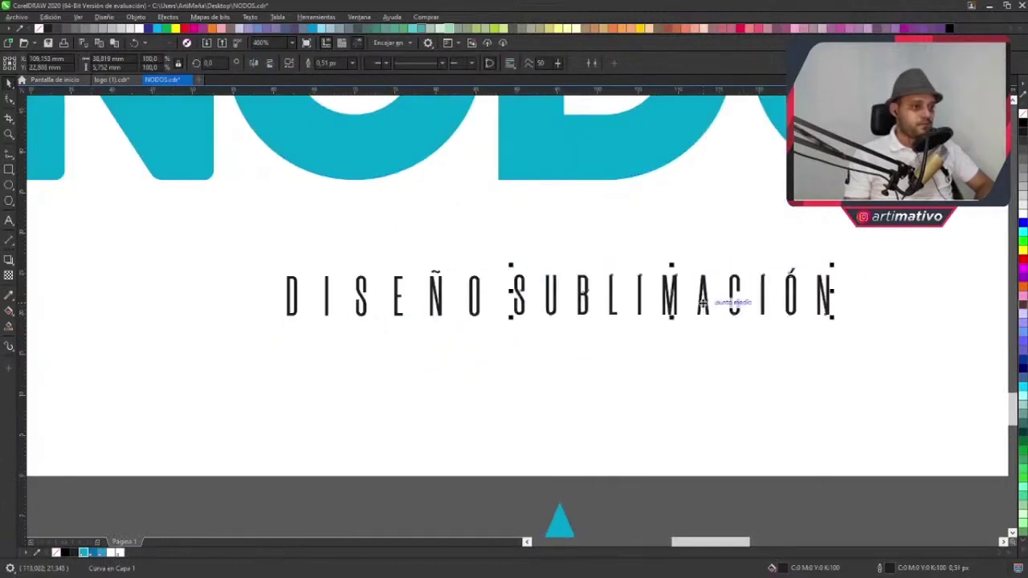
- Shift SUBLIMACIÓN horizontally about 2.5 mm farther from DISEÑO to widen the gap between the two words
click(233, 454)
drag(230, 488, 491, 225)
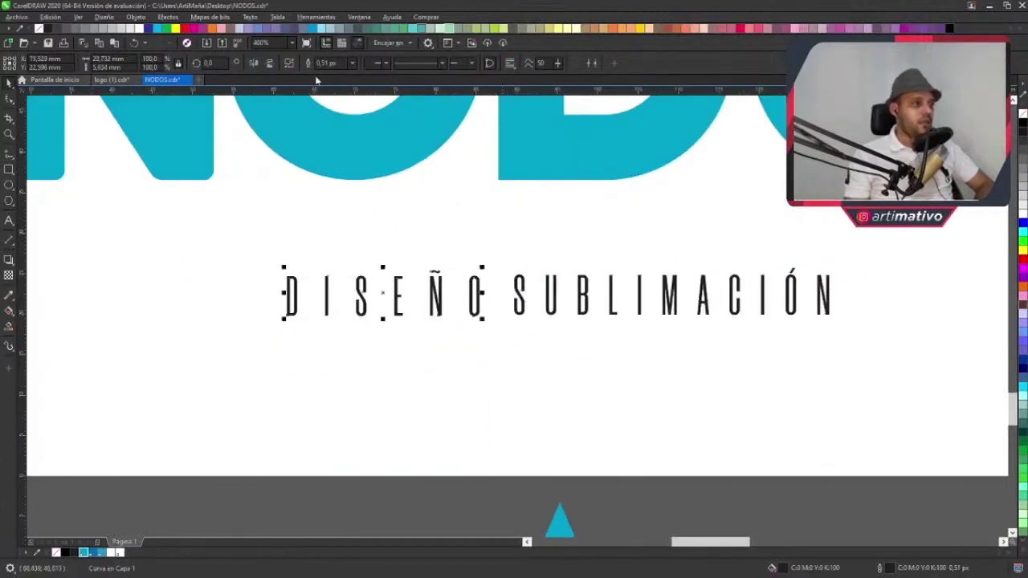
drag(924, 493, 506, 250)
drag(534, 294, 550, 294)
click(363, 420)
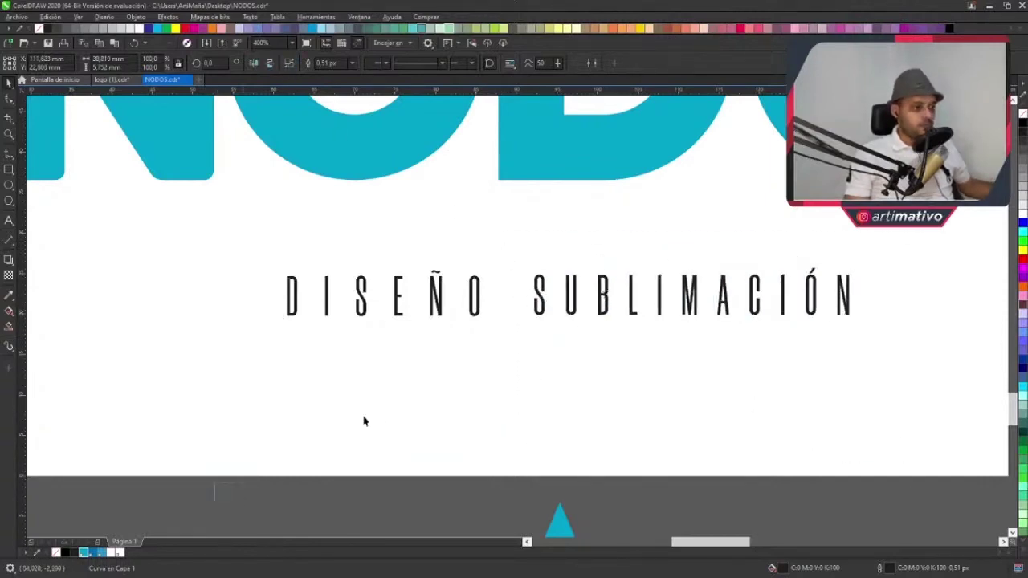
- Shift SUBLIMACIÓN horizontally about 4 mm farther from DISEÑO
drag(214, 501, 938, 228)
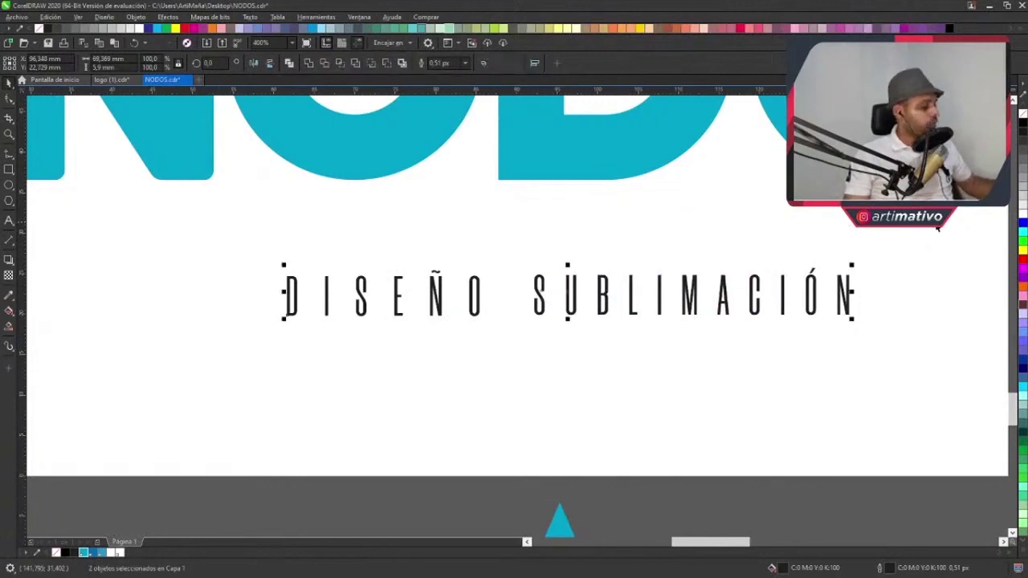
click(821, 500)
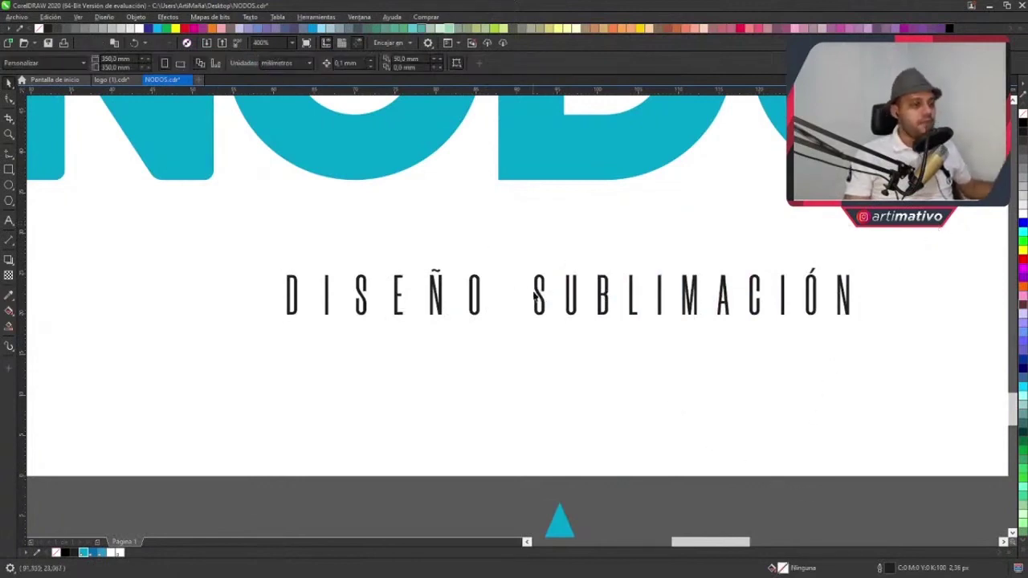
drag(537, 298, 572, 296)
click(418, 367)
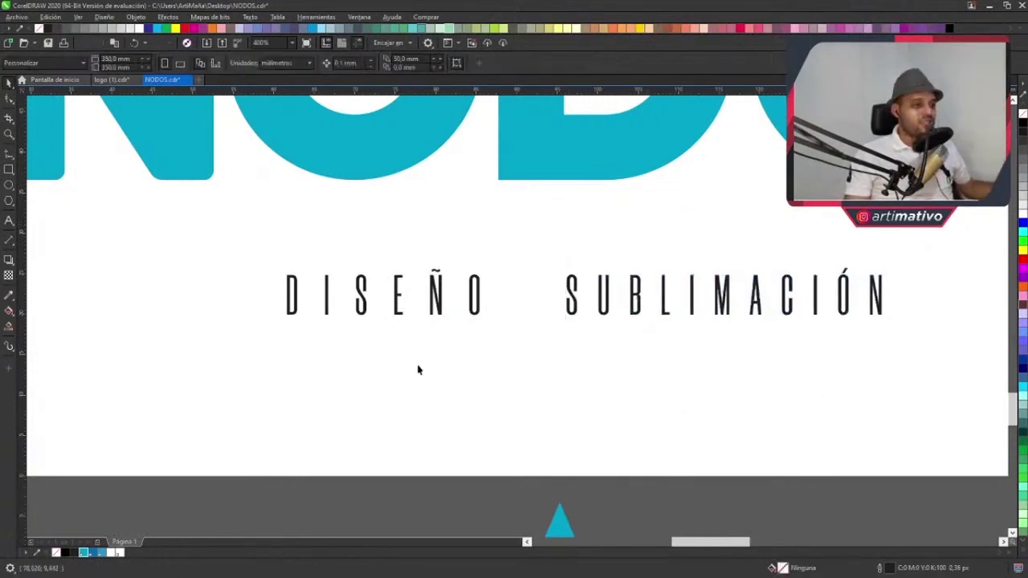
- Enlarge DISEÑO and SUBLIMACIÓN together to about 160.6 %, making the tagline about 118 mm wide below NODOS
scroll(497, 294, up, 2)
scroll(497, 293, down, 3)
drag(344, 423, 804, 315)
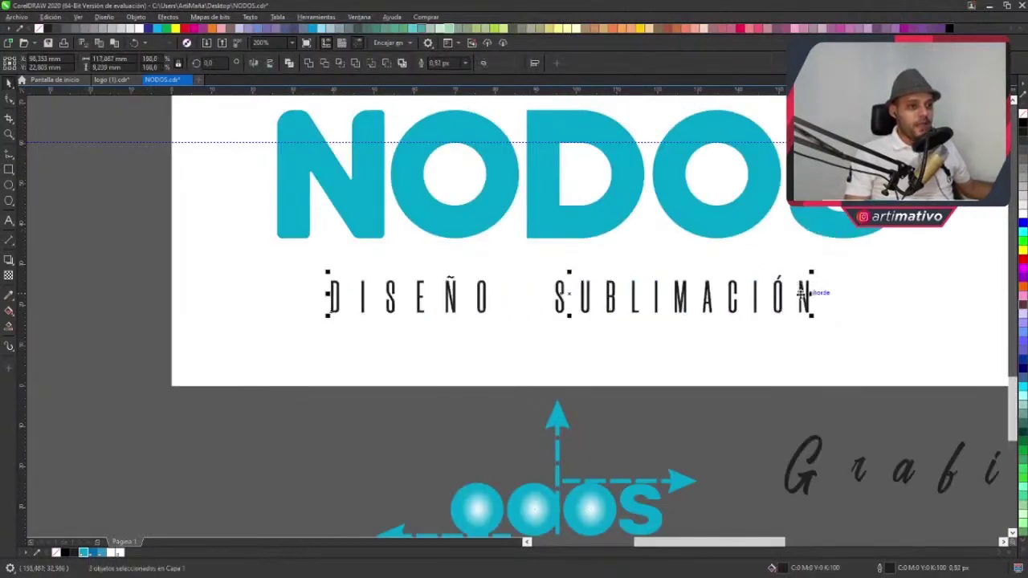
click(562, 374)
scroll(438, 312, up, 3)
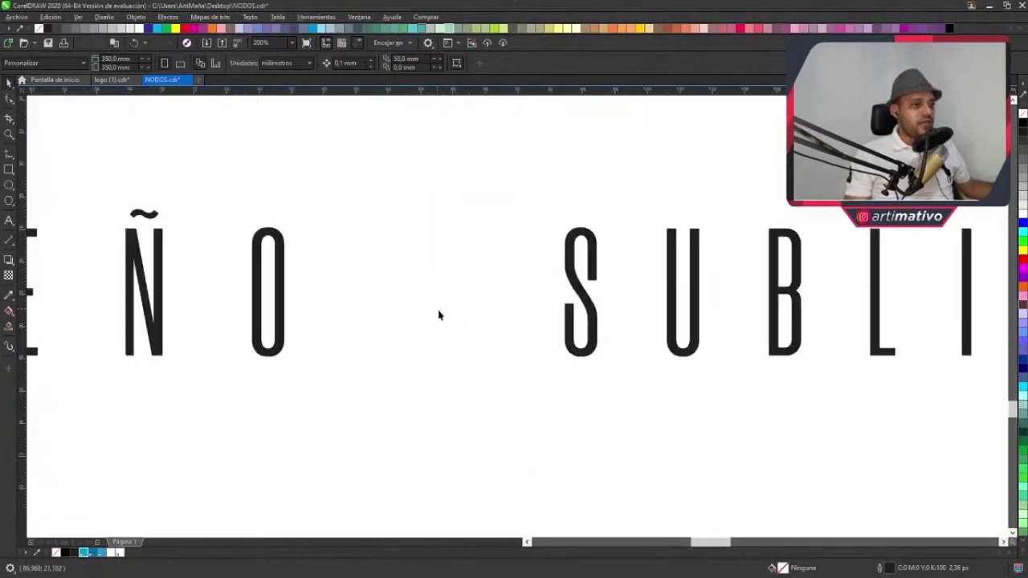
- Place the blue ampersand from below the page in the gap between DISEÑO and SUBLIMACIÓN and nudge it closer to DISEÑO
scroll(482, 320, down, 3)
scroll(507, 321, down, 3)
drag(485, 480, 485, 325)
scroll(482, 319, up, 4)
scroll(498, 362, down, 5)
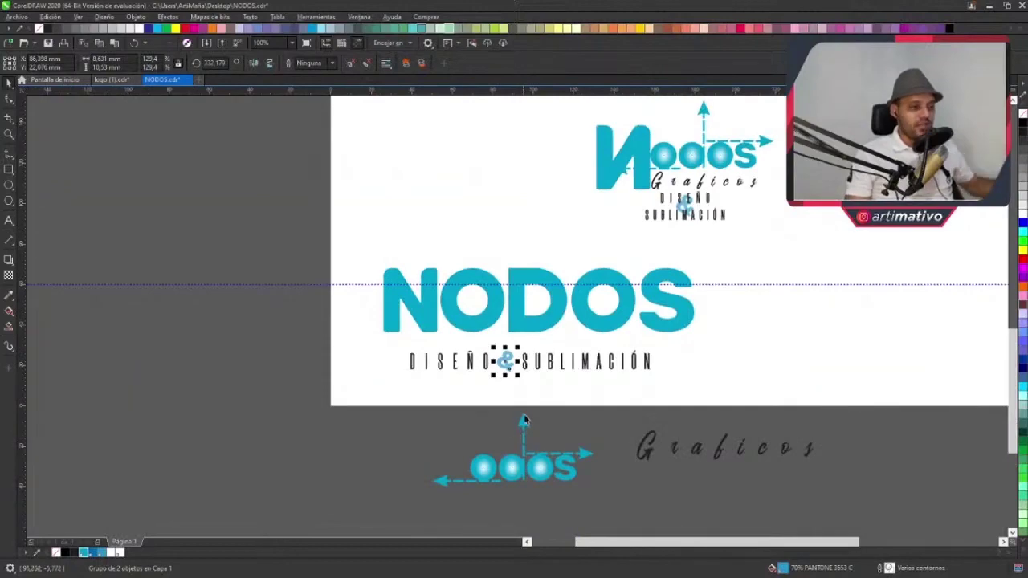
scroll(522, 378, up, 4)
scroll(522, 377, down, 2)
scroll(574, 431, down, 2)
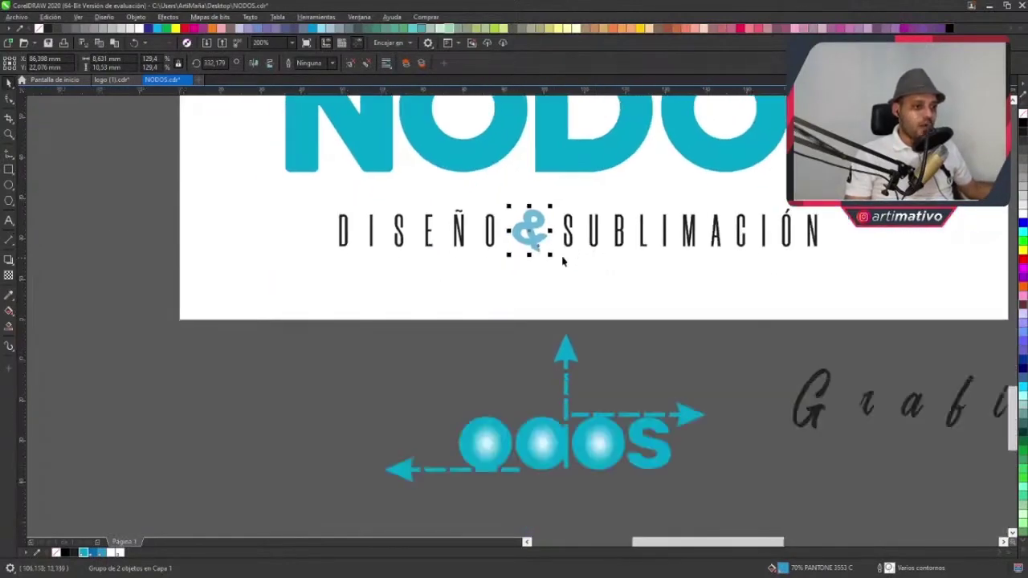
mouse_move(526, 231)
mouse_down()
mouse_move(526, 271)
mouse_move(523, 230)
mouse_up()
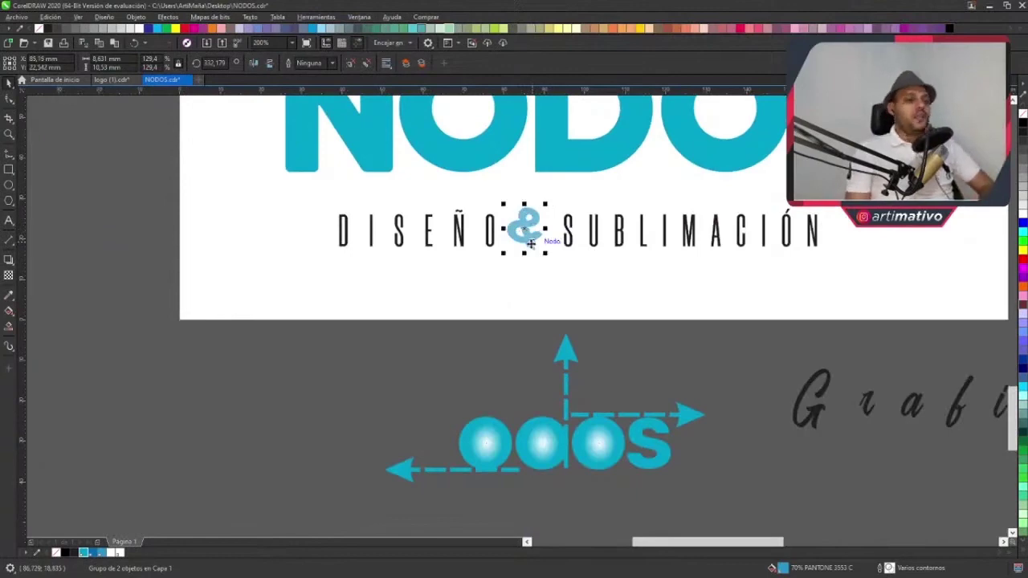
- Shift SUBLIMACIÓN horizontally about 2.3 mm away from DISEÑO to open more room beside the ampersand
scroll(531, 243, up, 2)
click(565, 331)
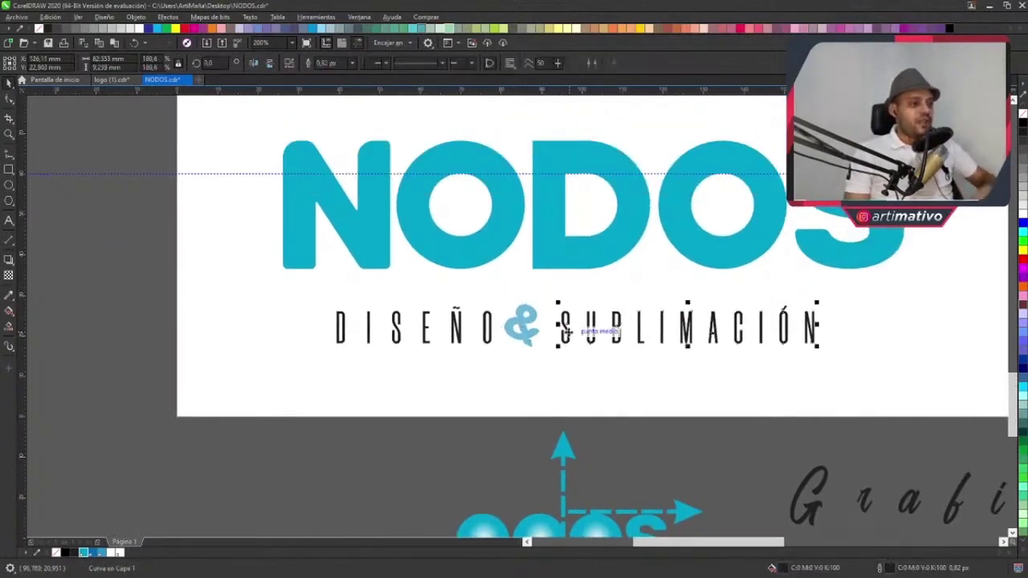
scroll(566, 331, up, 2)
drag(552, 332, 602, 336)
scroll(602, 334, down, 1)
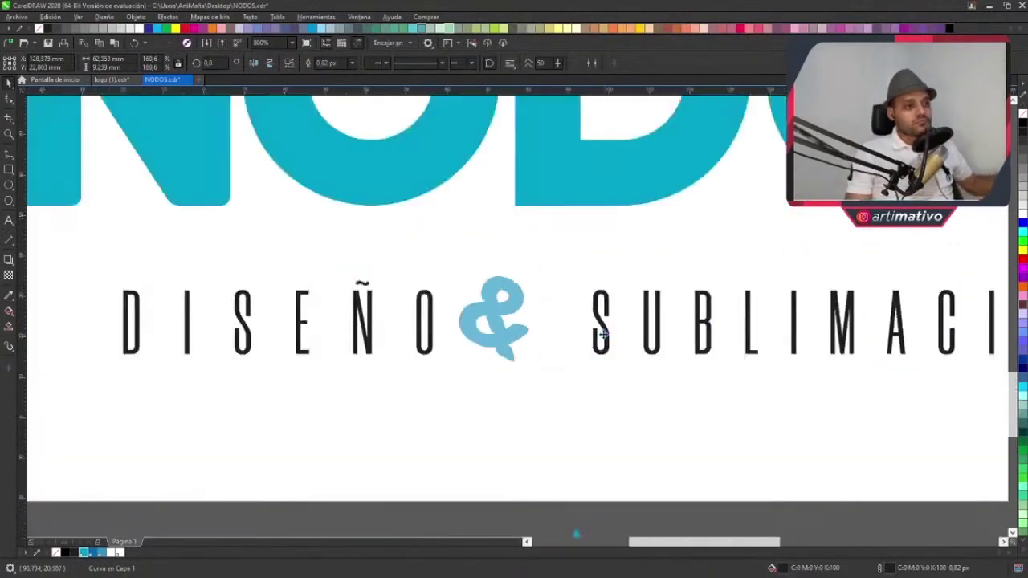
scroll(603, 336, down, 3)
click(621, 428)
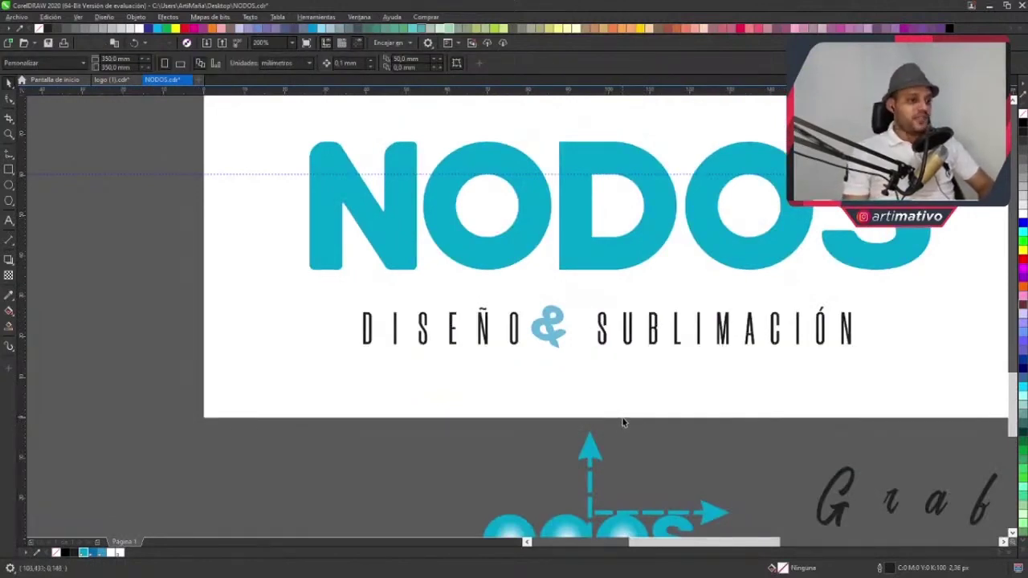
- Move the ampersand out of the tagline to the empty area below the page
scroll(627, 394, right, 1)
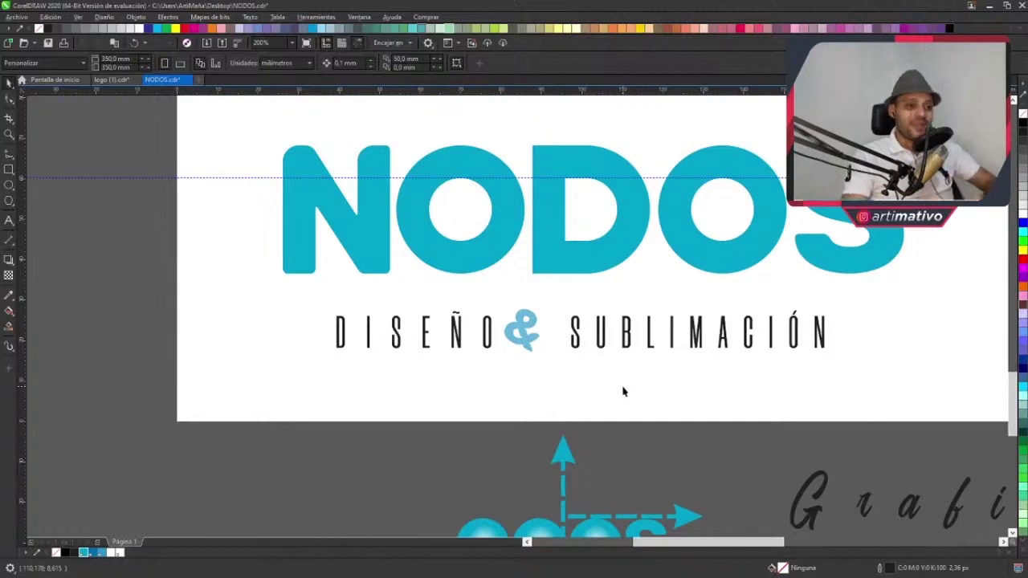
scroll(536, 372, up, 2)
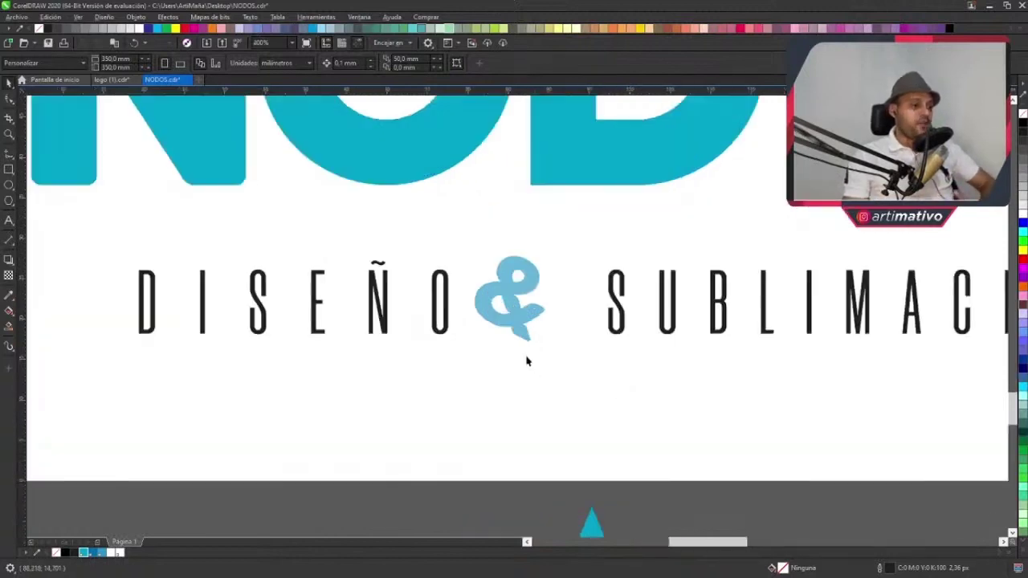
scroll(539, 318, down, 2)
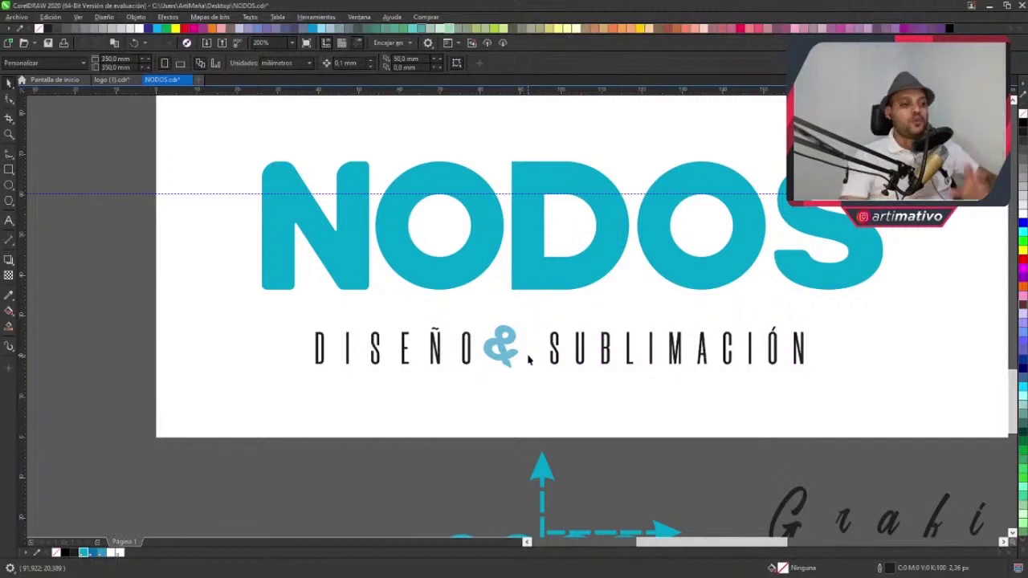
drag(504, 354, 459, 483)
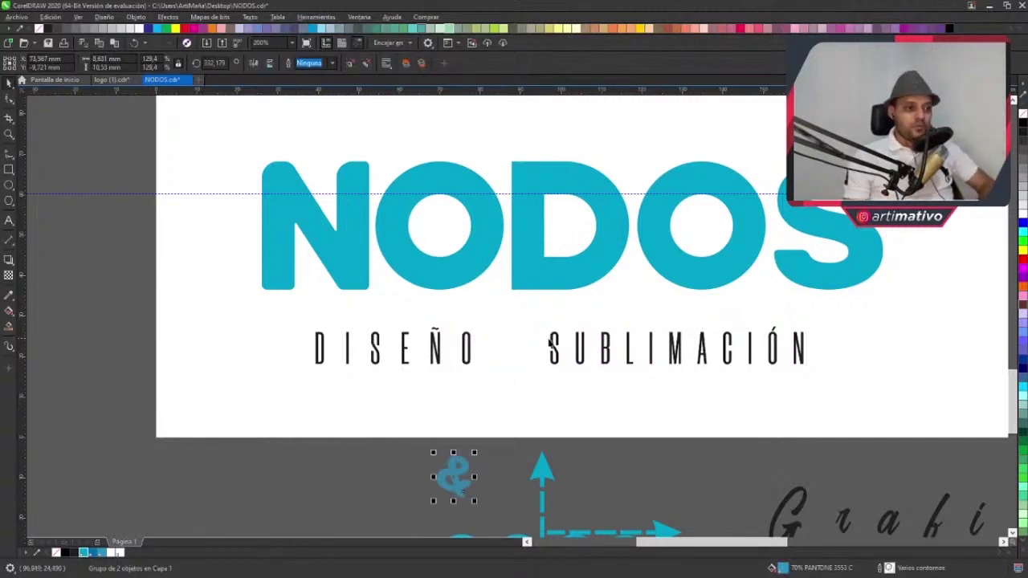
- Draw a circle about 3.4 mm in diameter in the gap between DISEÑO and SUBLIMACIÓN
scroll(535, 356, up, 3)
scroll(459, 356, down, 1)
scroll(390, 355, down, 3)
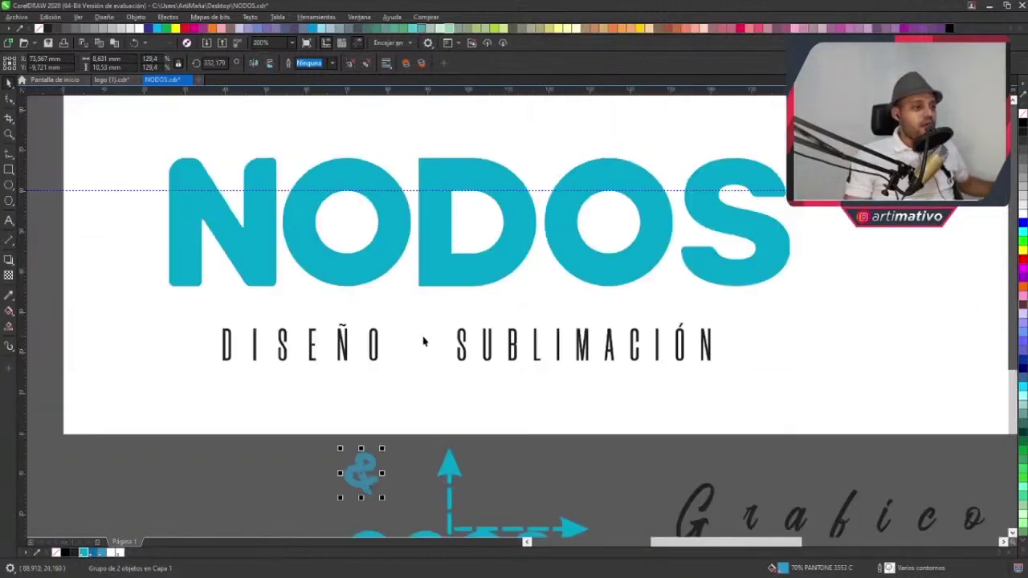
scroll(276, 332, up, 3)
click(10, 185)
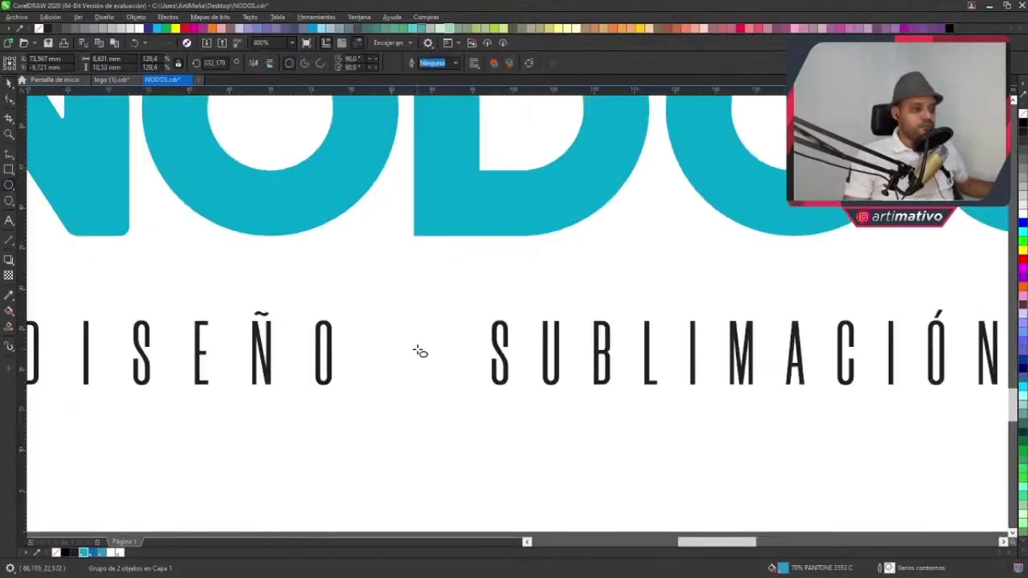
drag(403, 328, 437, 363)
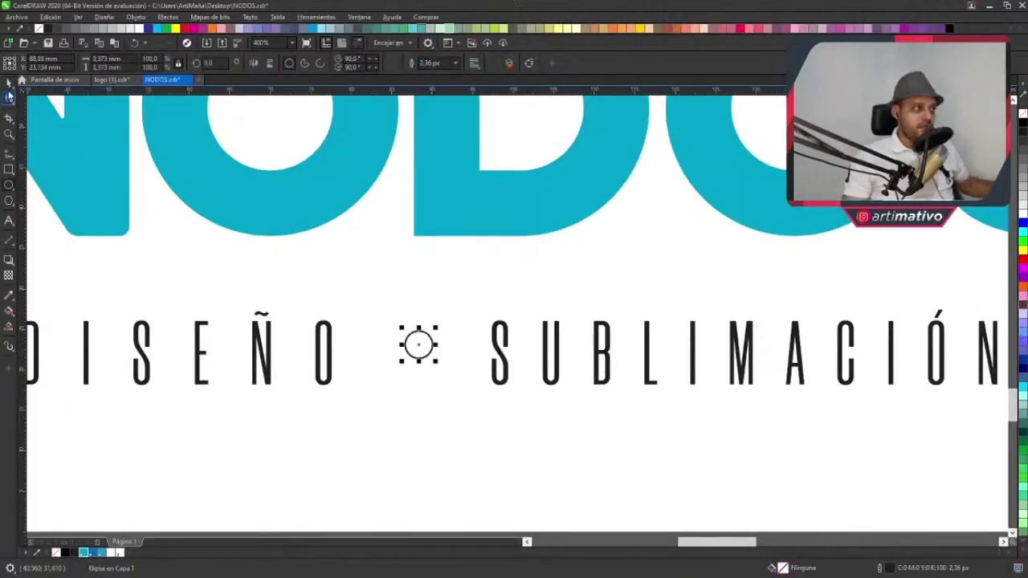
- Copy the outline pen, outline color and fill from the NODOS lettering to the small circle
click(8, 84)
key(ctrl+shift+a)
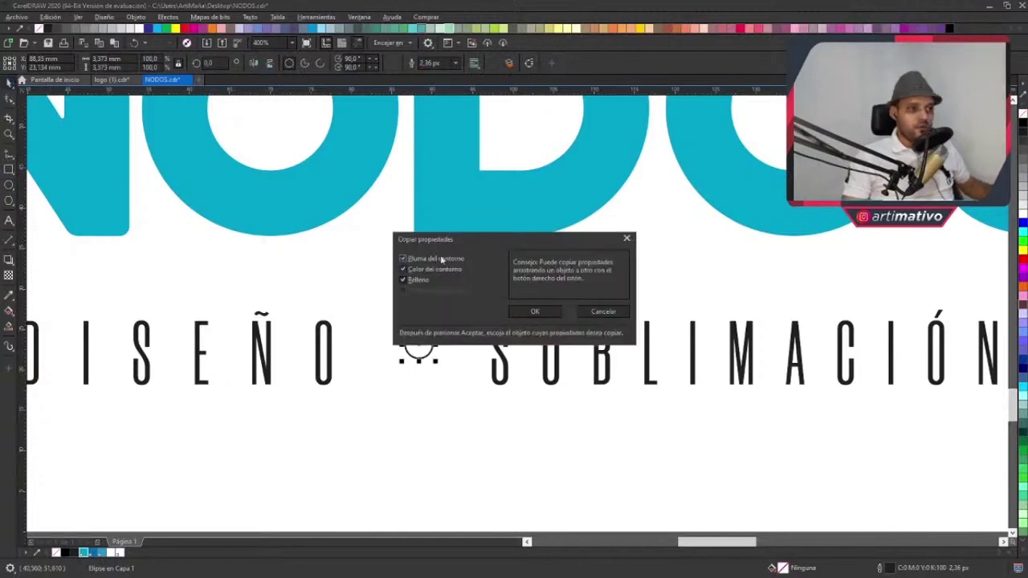
click(534, 312)
click(482, 225)
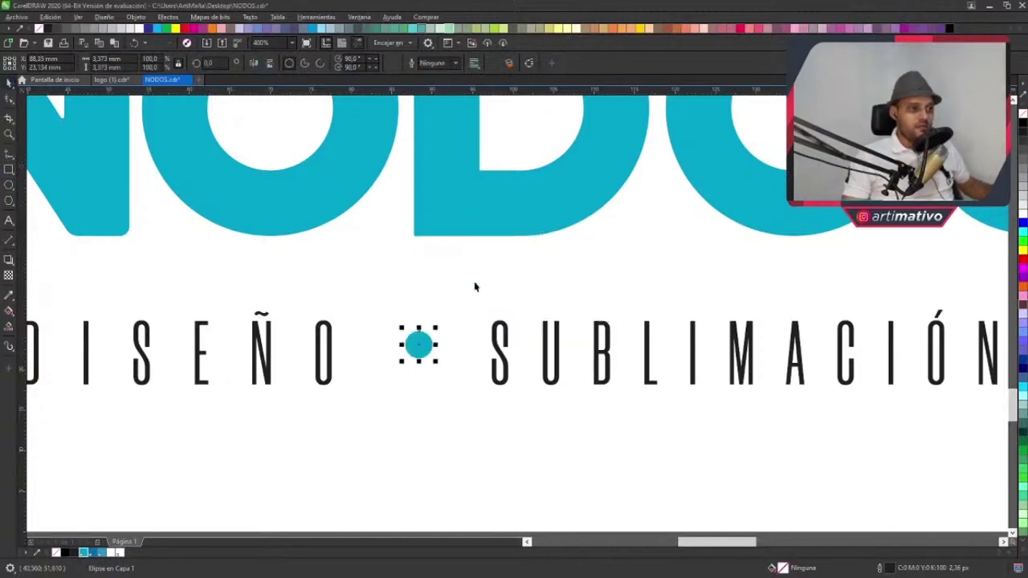
click(502, 360)
scroll(518, 357, down, 4)
click(539, 379)
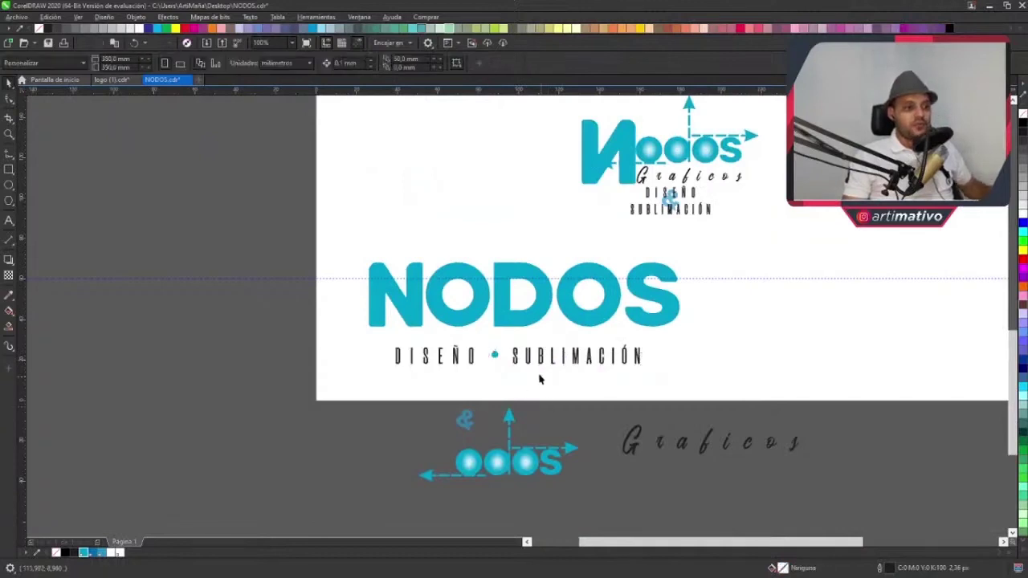
- Shift SUBLIMACIÓN about 2 mm farther from DISEÑO and re-center the teal circle in the gap between the words
scroll(498, 357, up, 4)
drag(533, 333, 550, 330)
click(454, 335)
scroll(454, 334, up, 2)
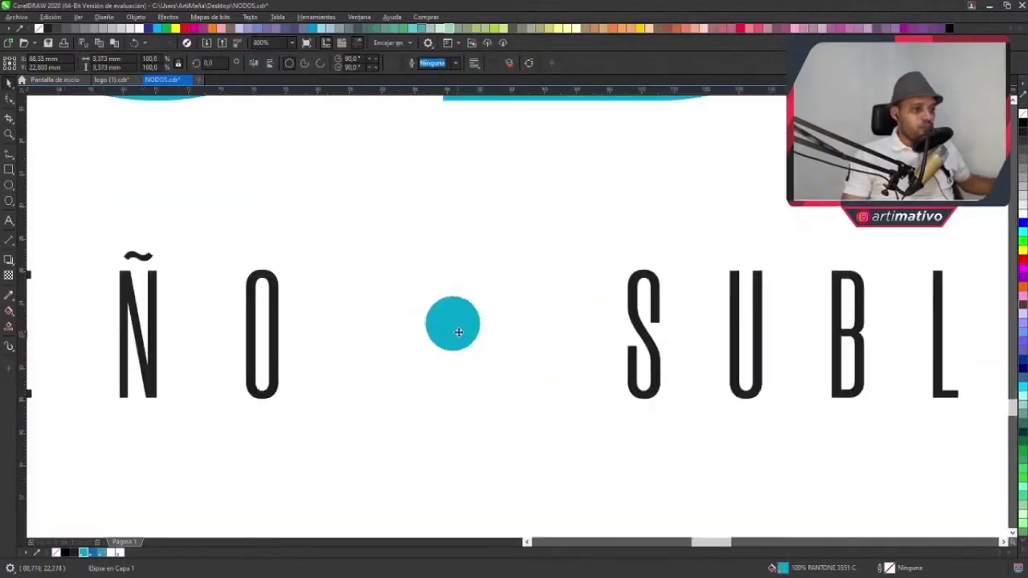
drag(454, 334, 462, 341)
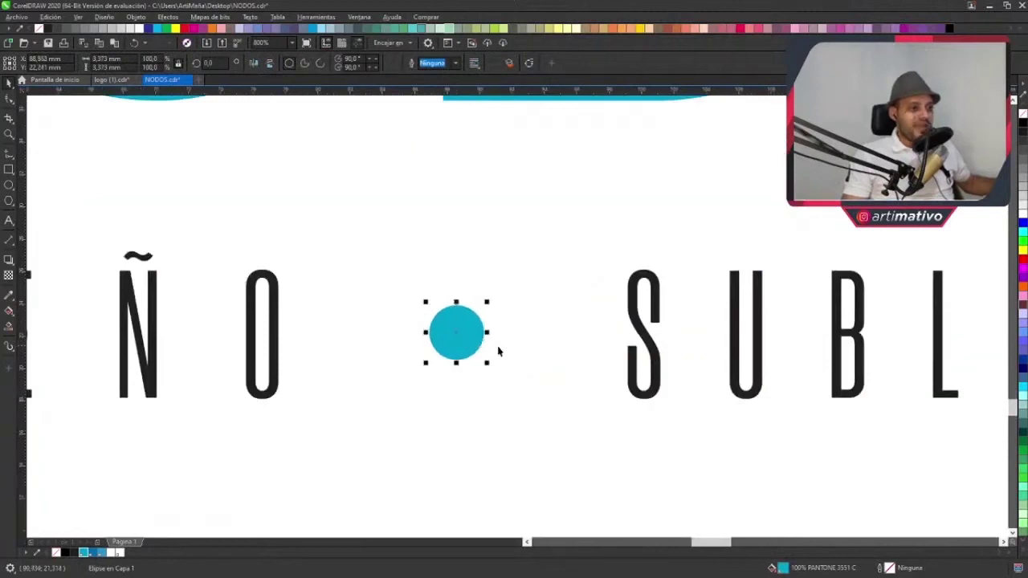
scroll(500, 348, down, 6)
scroll(572, 362, up, 2)
click(577, 344)
scroll(577, 344, right, 2)
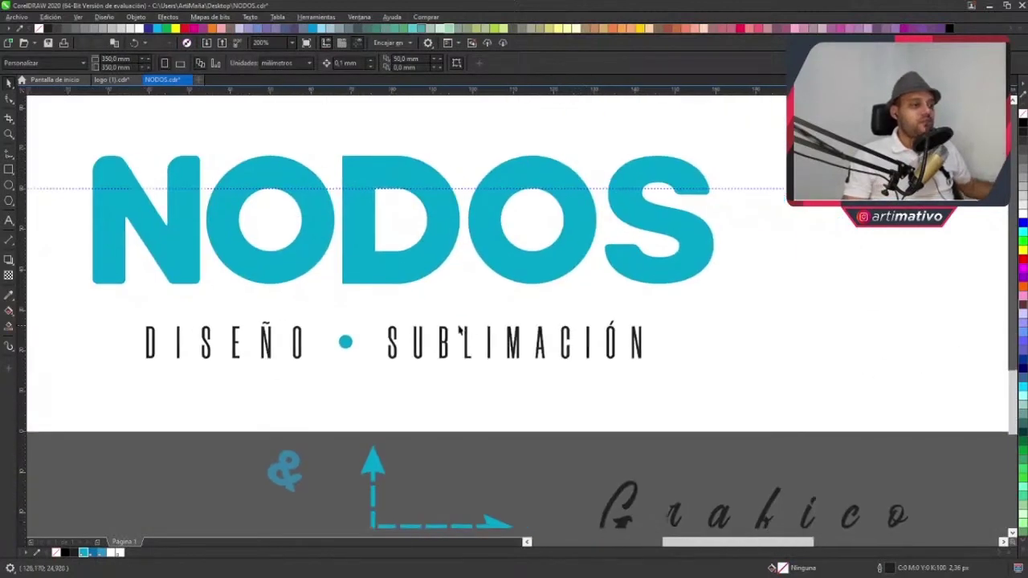
- Try extending the tagline with a copy of the teal circle after SUBLIMACIÓN, followed by a second SUBLIMACIÓN
click(345, 341)
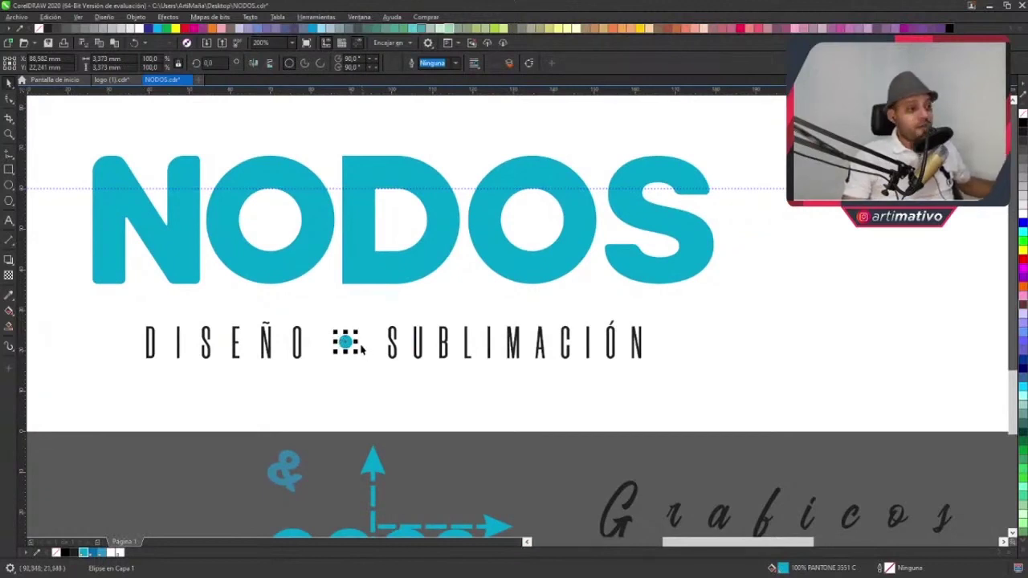
drag(361, 345, 666, 342)
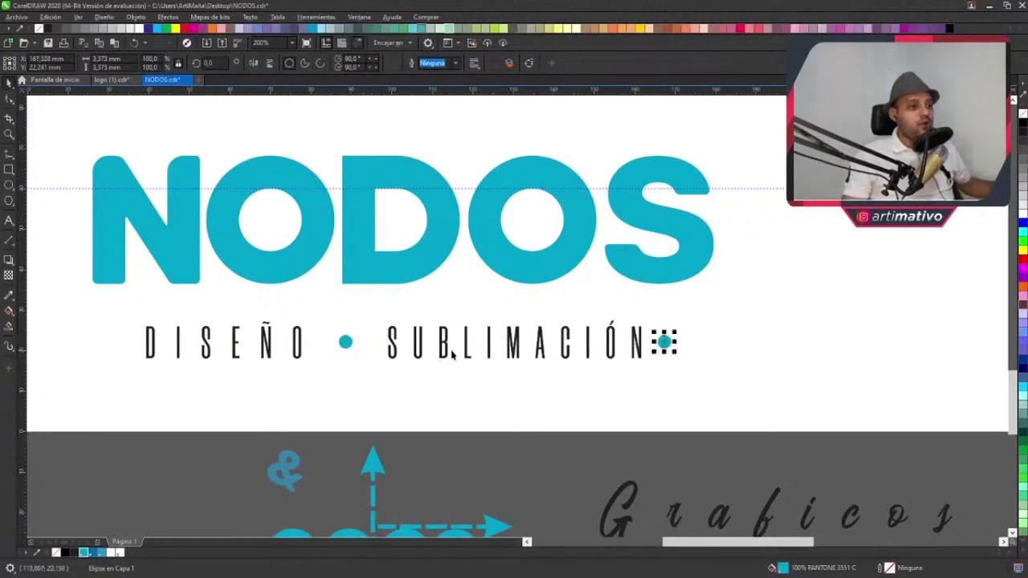
drag(450, 353, 752, 353)
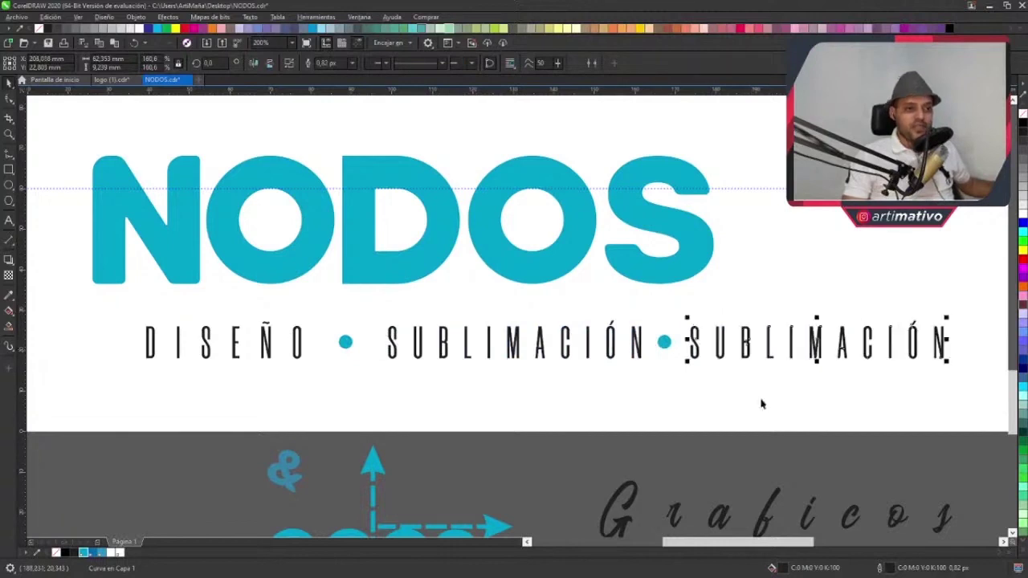
click(799, 336)
scroll(799, 336, down, 2)
drag(919, 383, 462, 315)
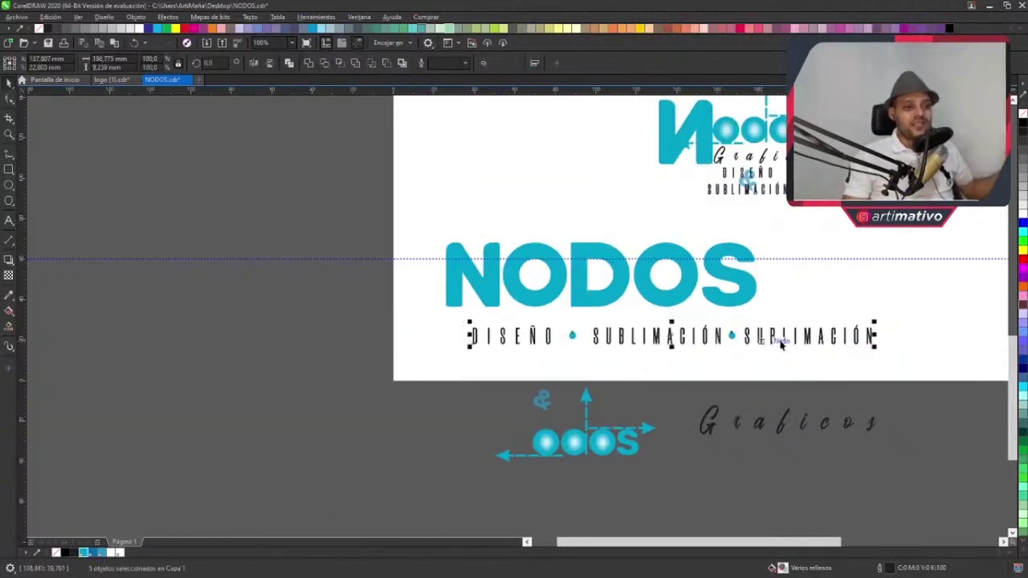
click(897, 392)
scroll(783, 338, up, 2)
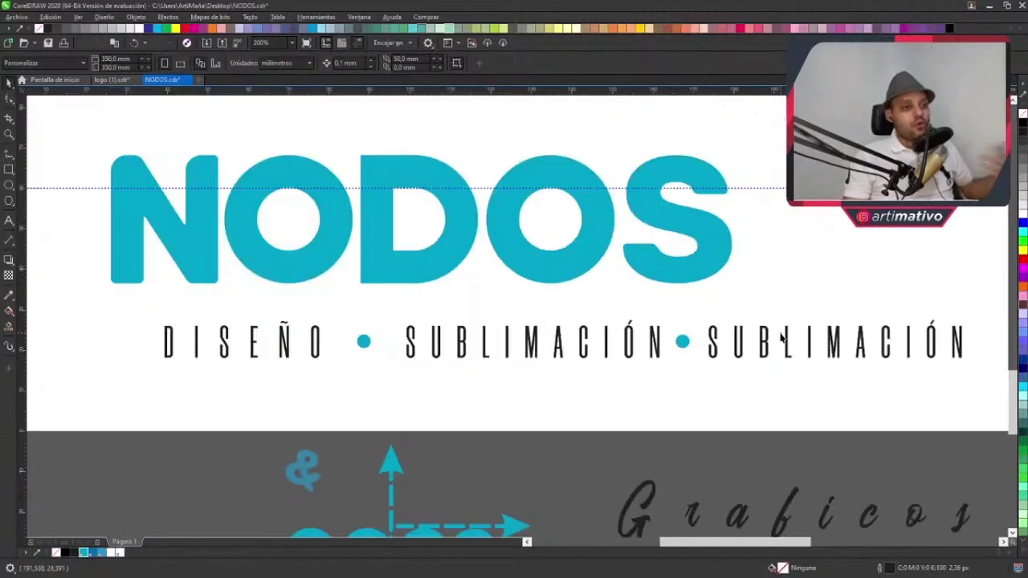
scroll(783, 337, right, 1)
- Delete the duplicate circle and the second SUBLIMACIÓN at the end of the tagline
drag(926, 368, 526, 288)
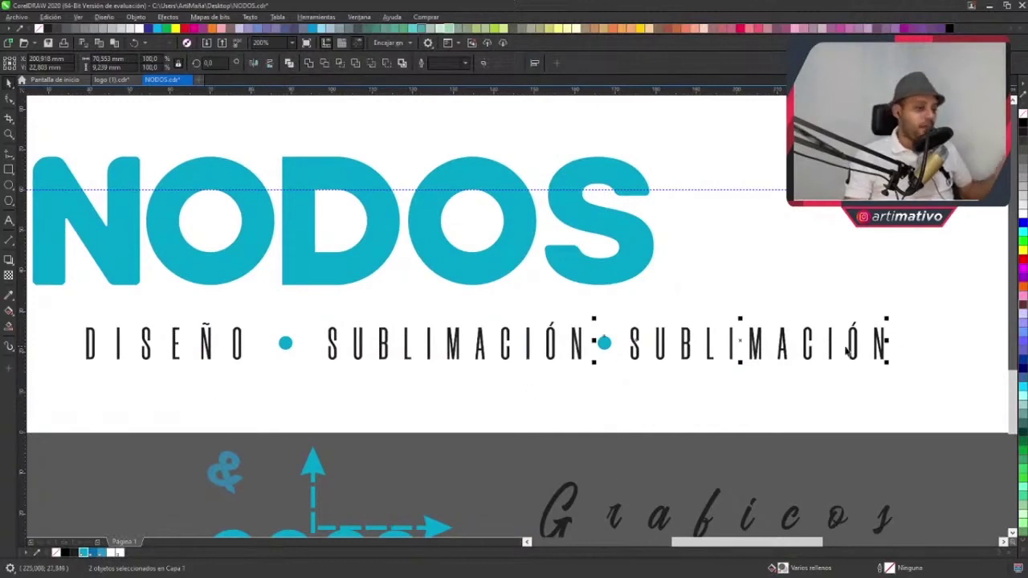
key(Delete)
scroll(500, 393, left, 2)
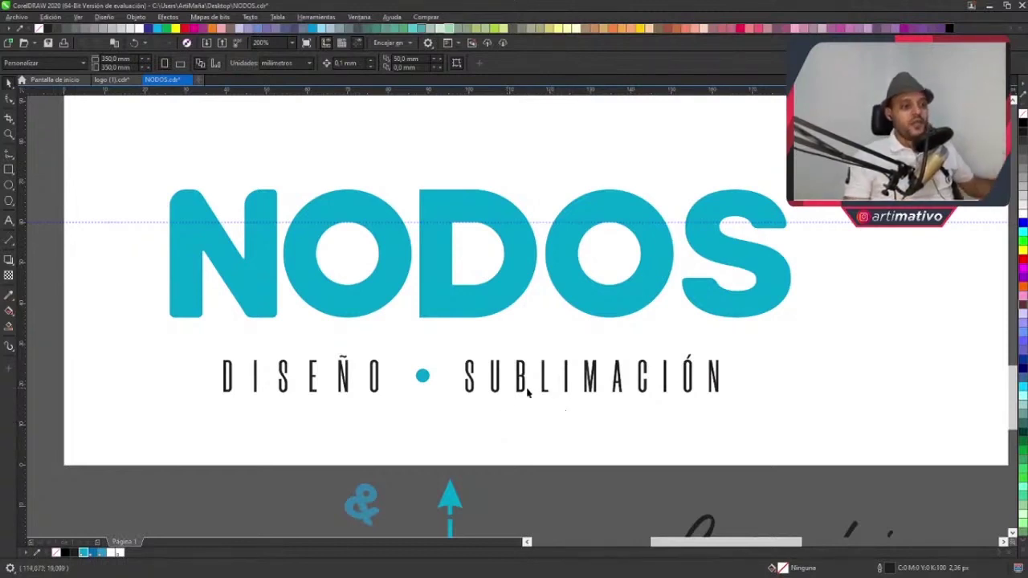
- Group DISEÑO with SUBLIMACIÓN and fill the grouped text with dark gray #333333
click(521, 393)
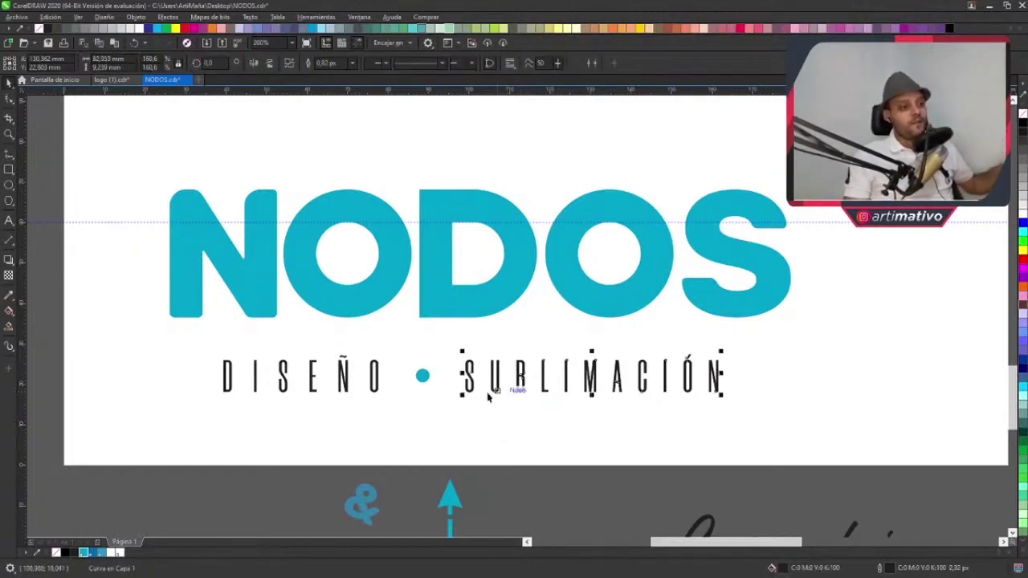
shift+click(380, 386)
click(382, 384)
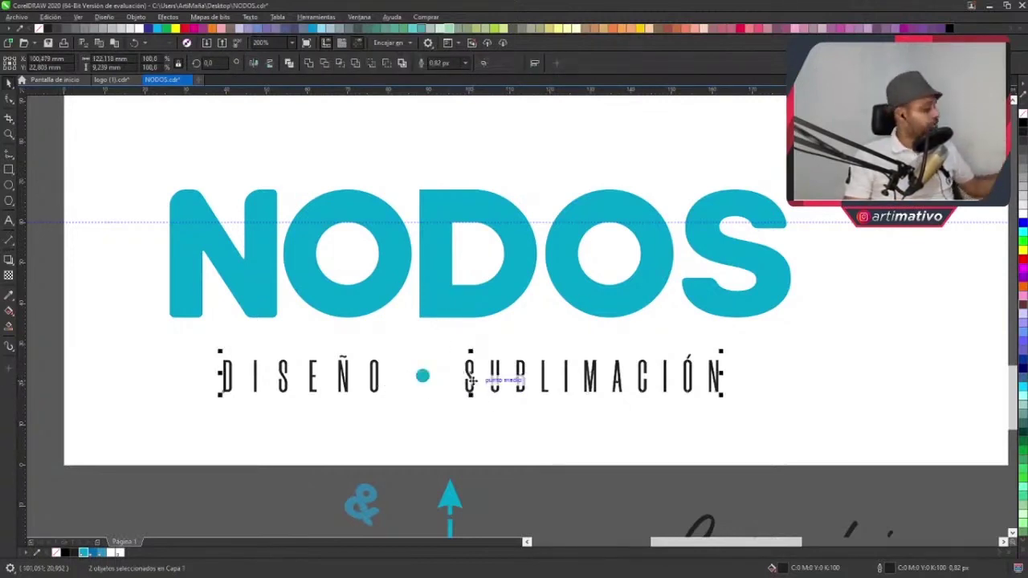
key(ctrl+g)
scroll(500, 376, up, 2)
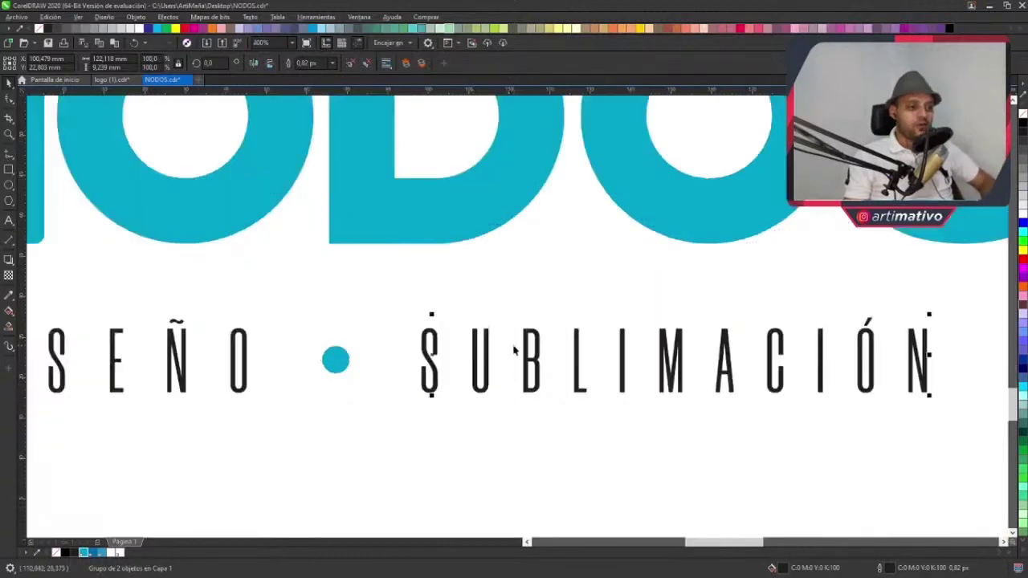
scroll(561, 371, down, 2)
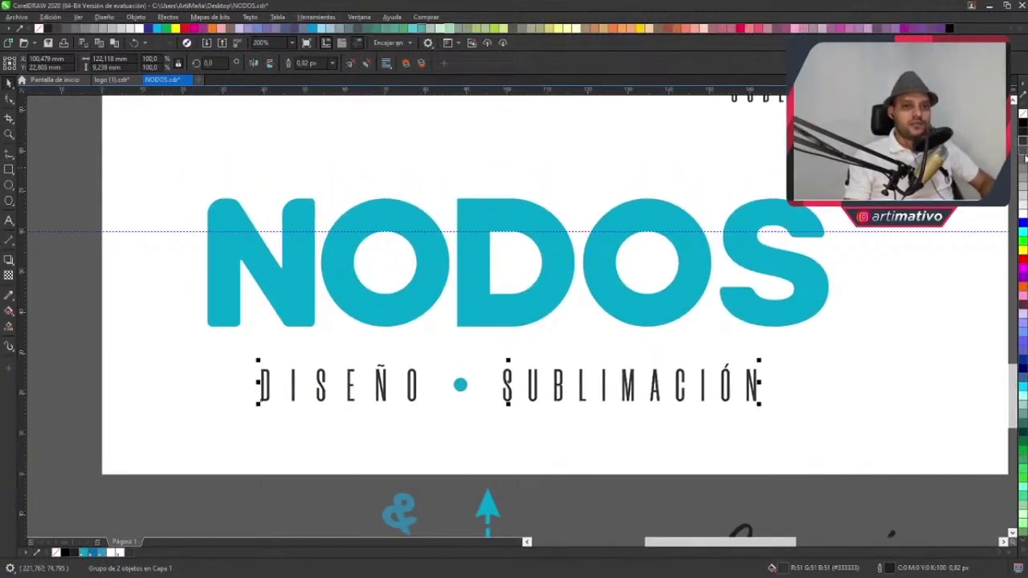
- Lighten the grouped tagline words to gray #666666 and ungroup DISEÑO from SUBLIMACIÓN, keeping both on one line
scroll(541, 385, up, 4)
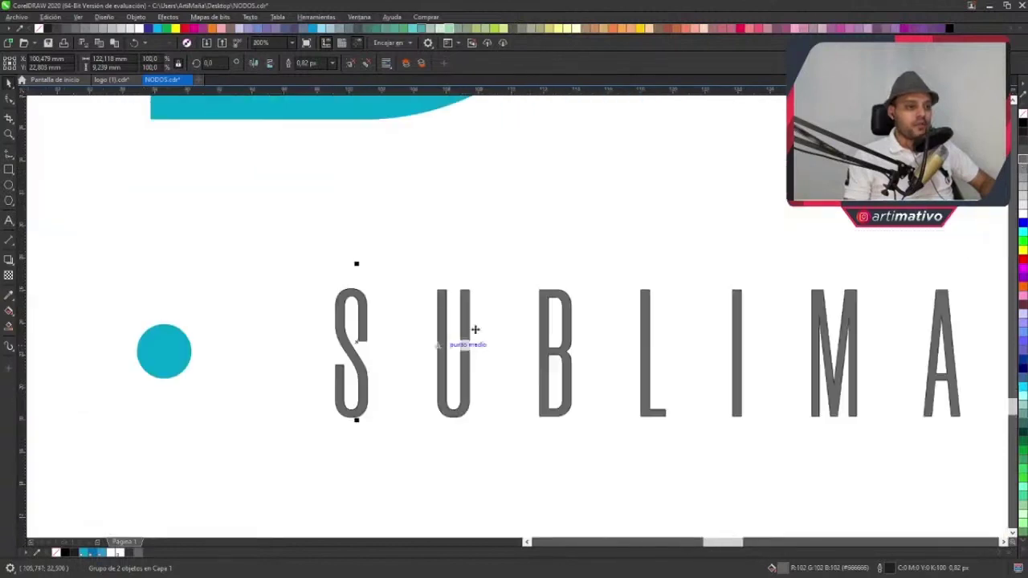
scroll(475, 330, up, 2)
scroll(491, 303, down, 2)
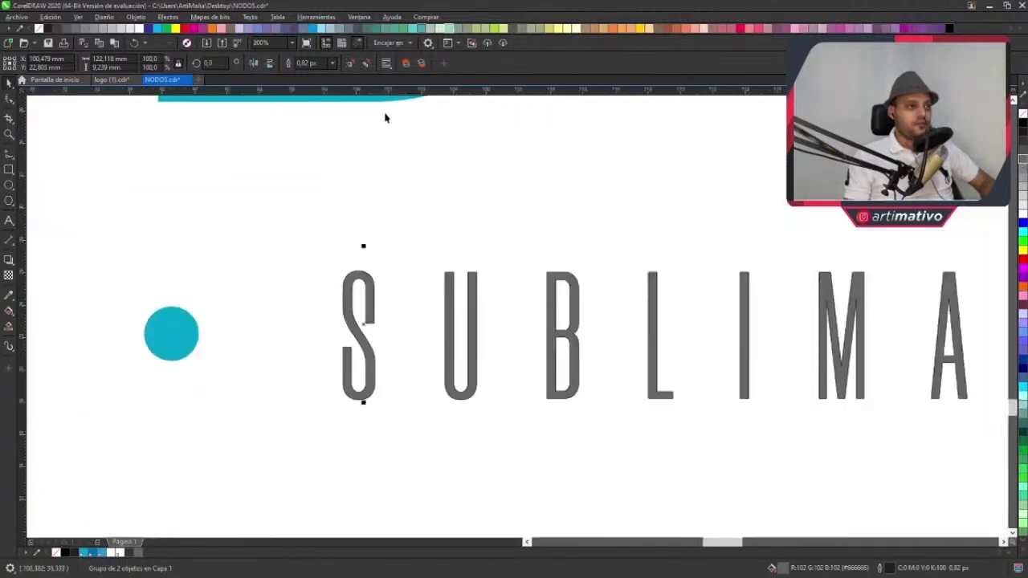
click(452, 168)
click(476, 288)
scroll(487, 221, down, 4)
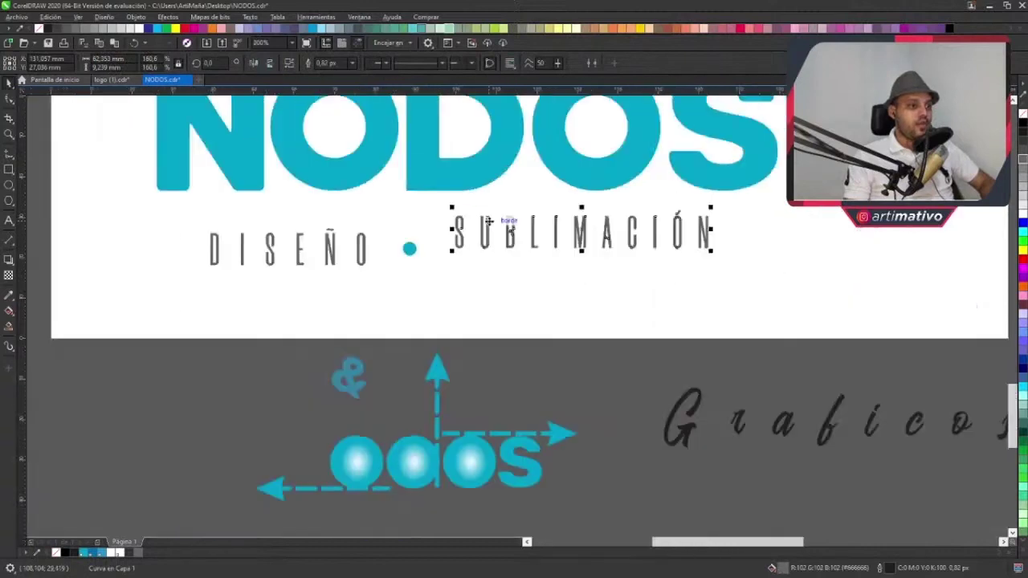
drag(489, 221, 523, 234)
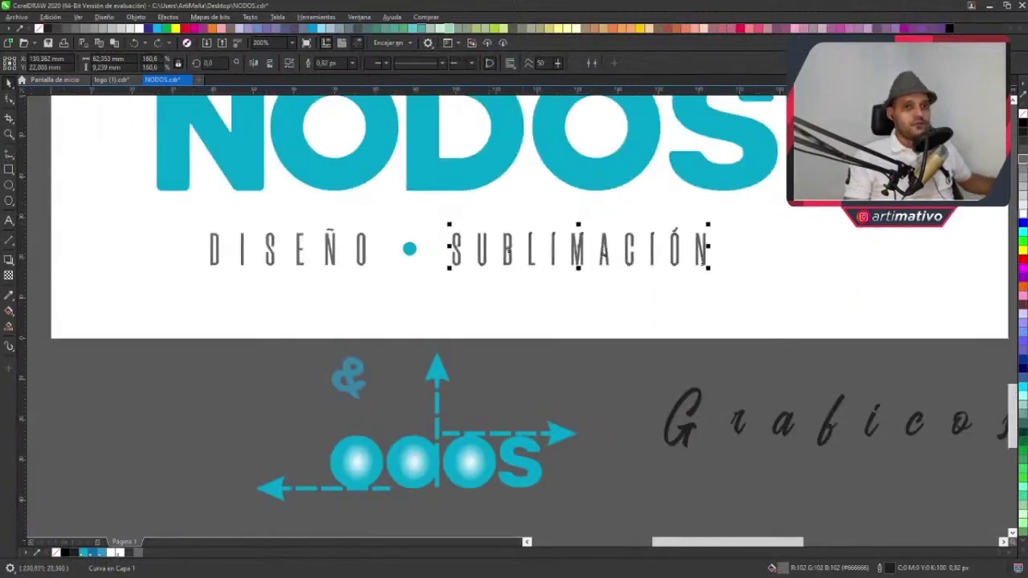
- Remove the outlines from SUBLIMACIÓN and DISEÑO and group both words with the teal circle
right_click(1023, 115)
click(333, 263)
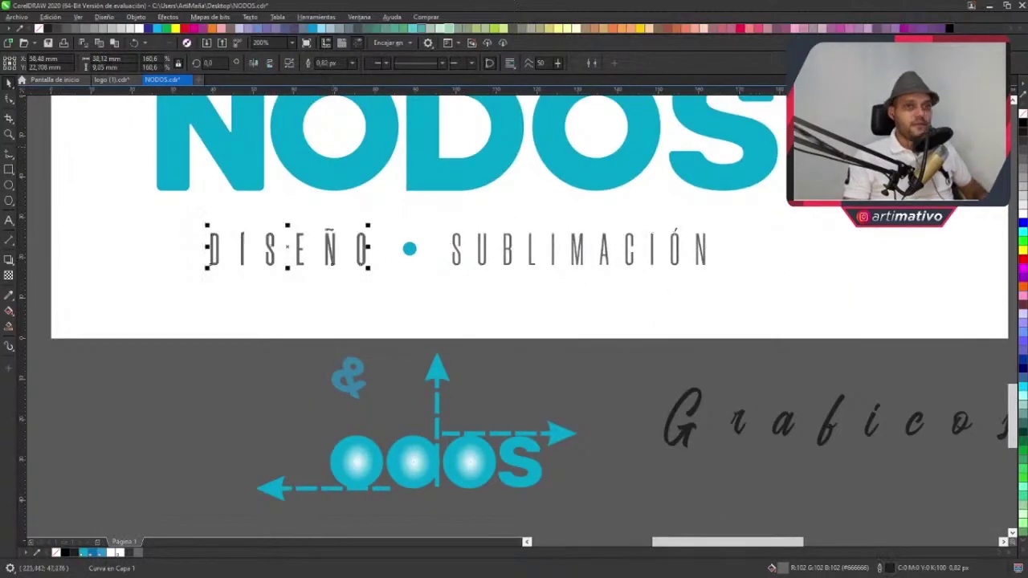
drag(781, 329, 157, 238)
scroll(157, 238, down, 1)
key(ctrl+g)
scroll(499, 369, up, 1)
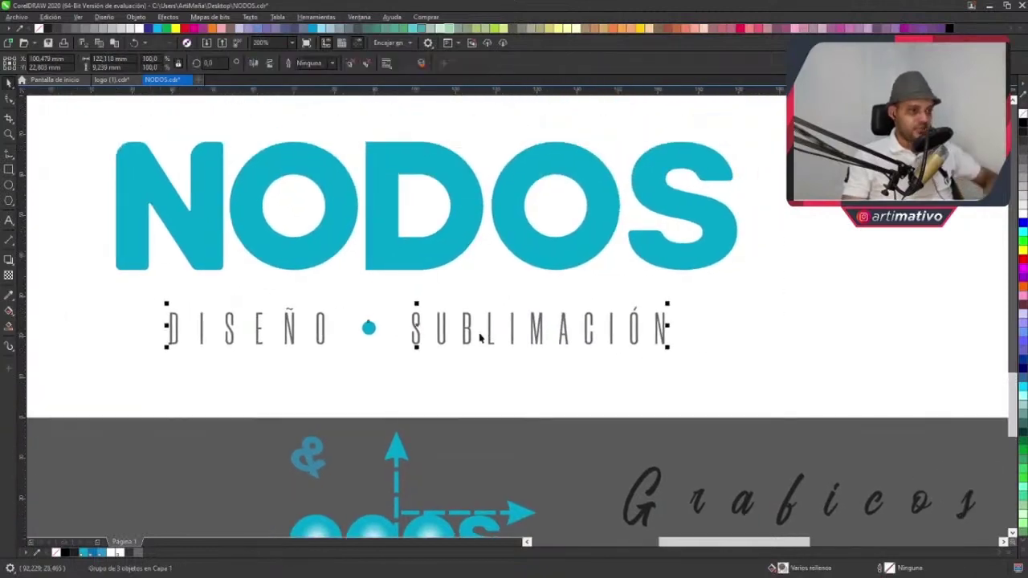
click(499, 370)
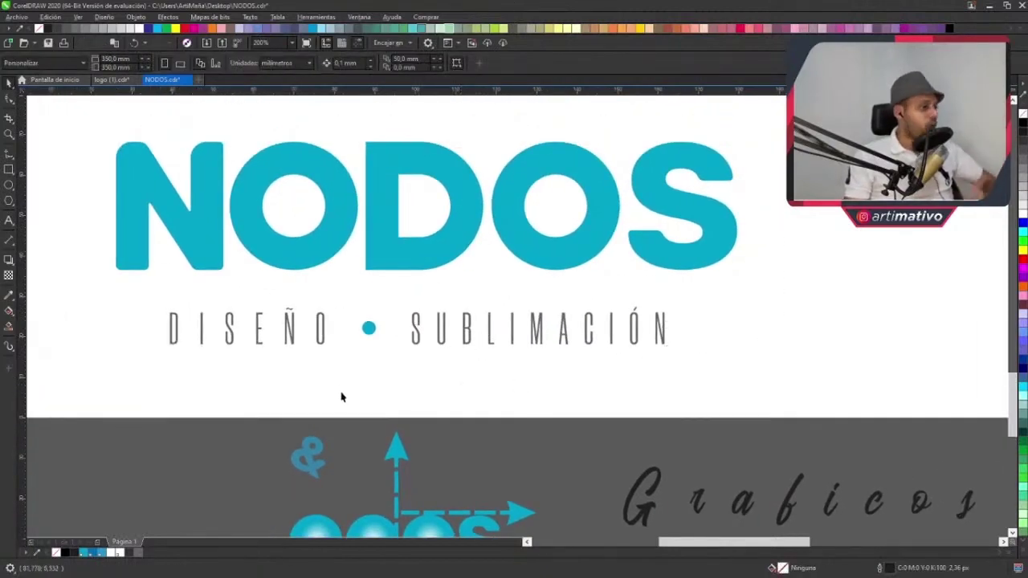
- Enlarge the grouped tagline about its center to about 120%, so DISEÑO starts level with the outer edge of the N
scroll(424, 378, down, 1)
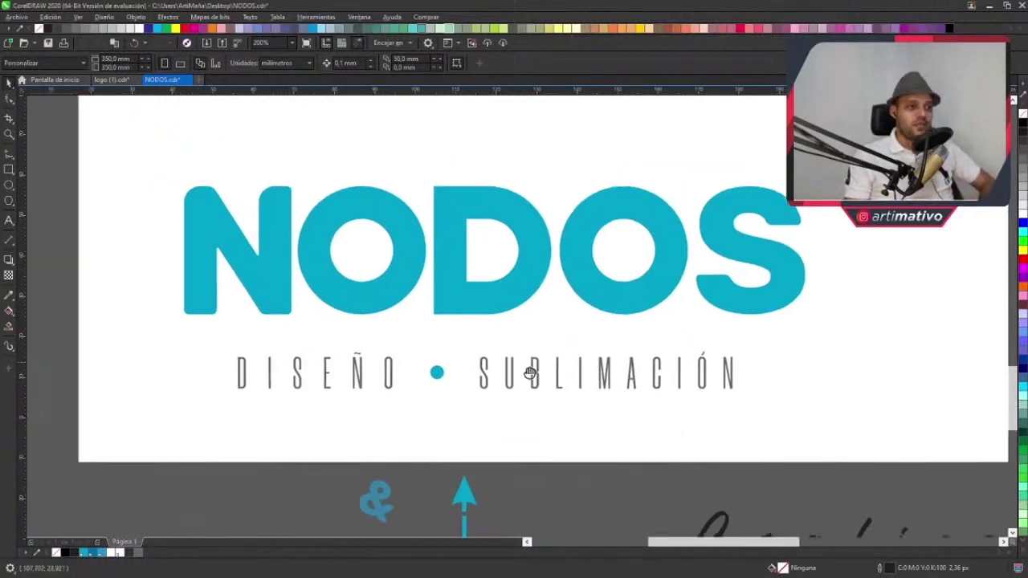
scroll(858, 401, down, 1)
drag(744, 395, 461, 372)
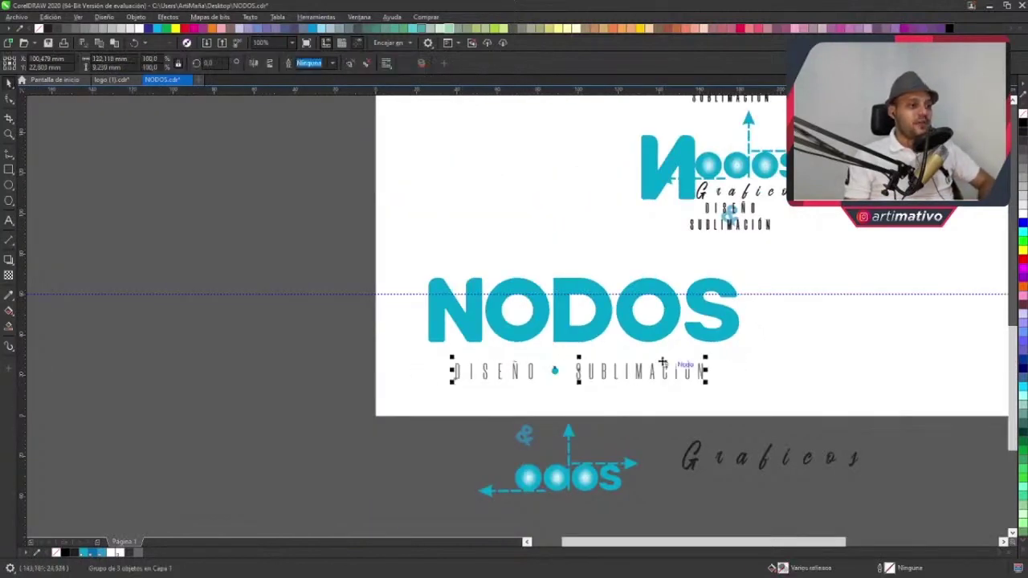
scroll(639, 354, up, 1)
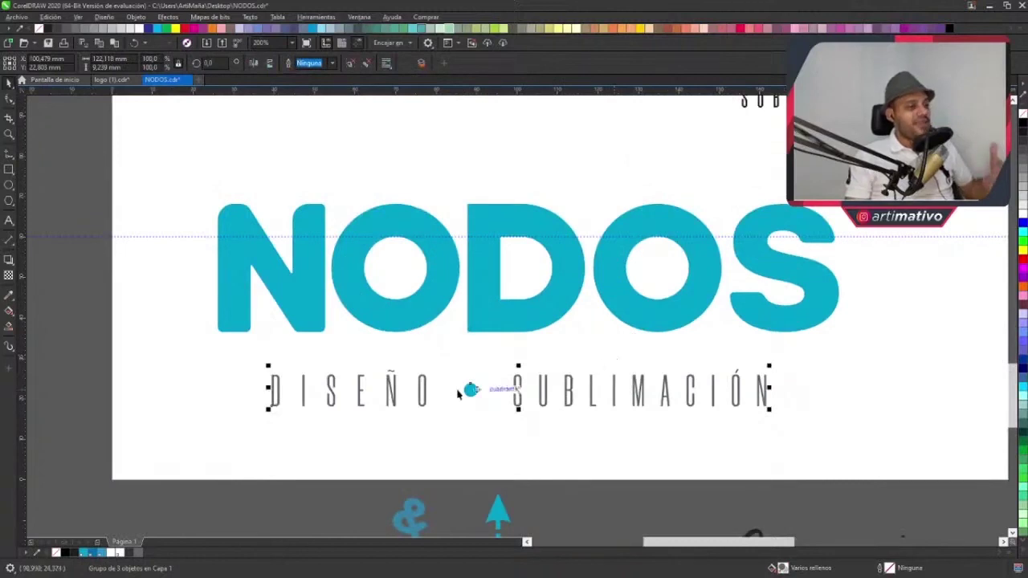
drag(266, 365, 217, 297)
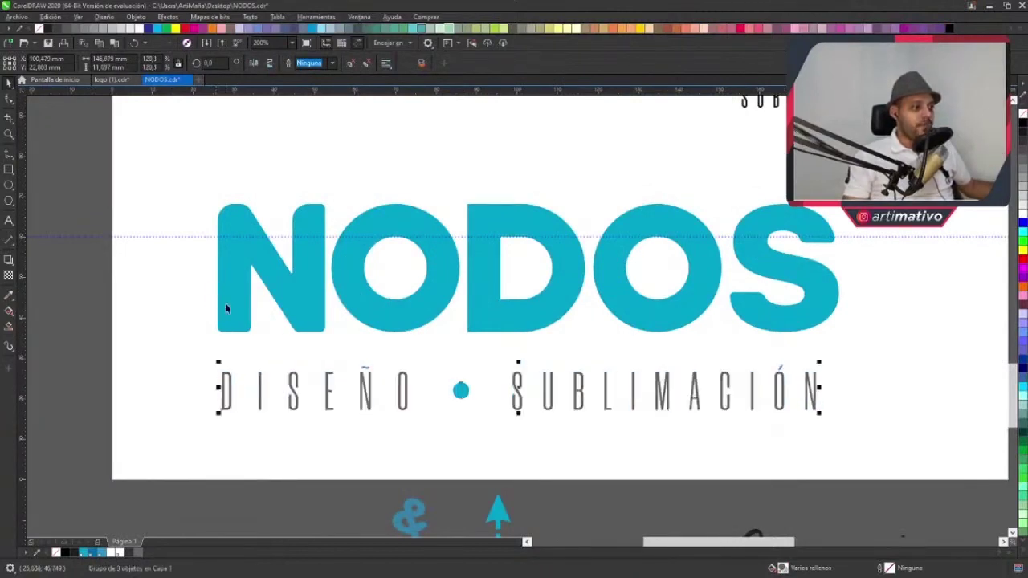
- Place vertical guidelines at the outer edges of the N and S in NODOS and widen the tagline to span them
drag(29, 277, 218, 279)
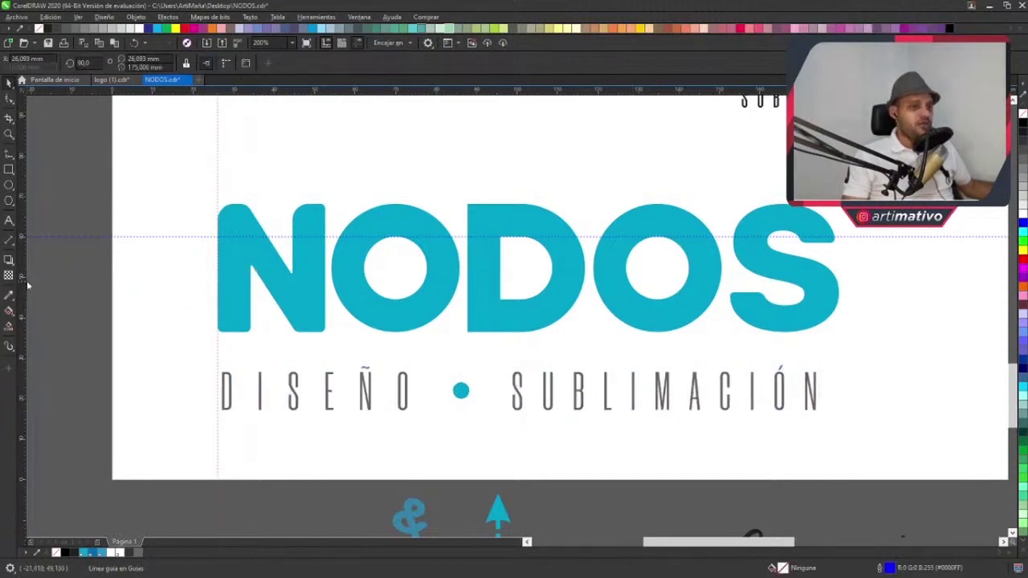
drag(24, 278, 839, 305)
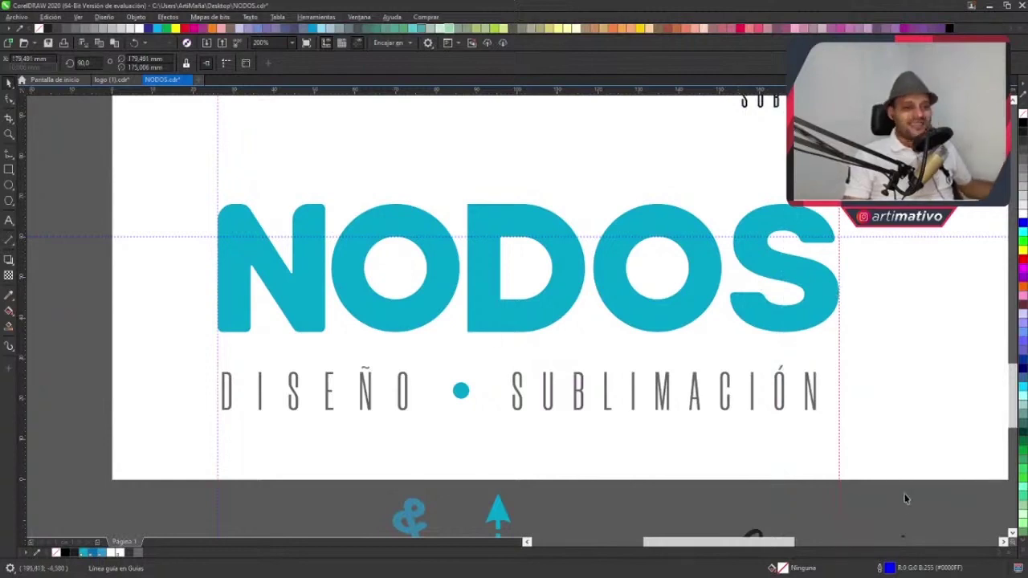
click(326, 381)
drag(216, 359, 212, 356)
drag(821, 360, 841, 340)
scroll(777, 405, down, 2)
click(849, 399)
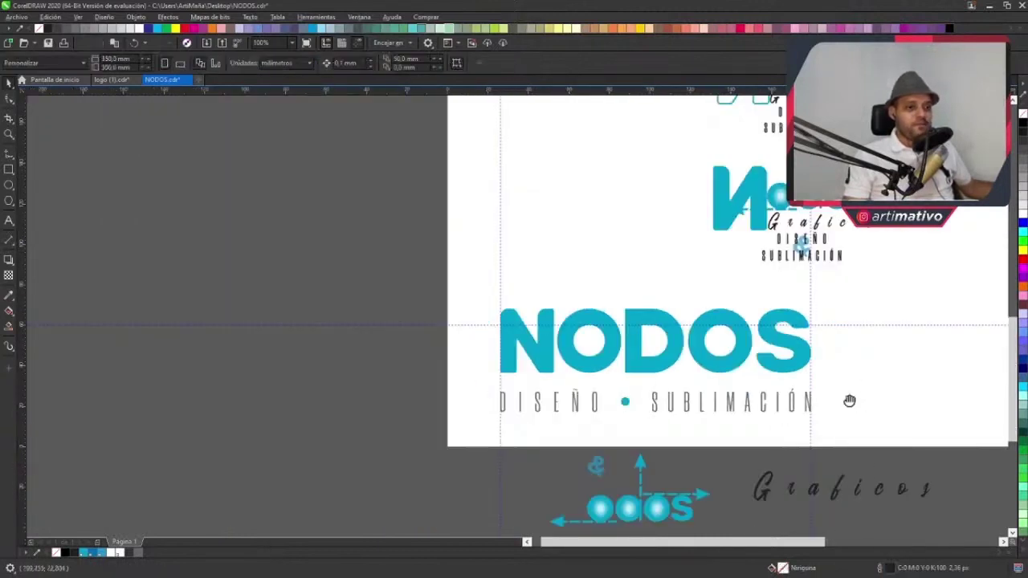
- Move the NODOS wordmark and tagline together about 59 mm horizontally toward the page's middle and delete all guidelines
drag(731, 403, 307, 255)
scroll(450, 329, right, 2)
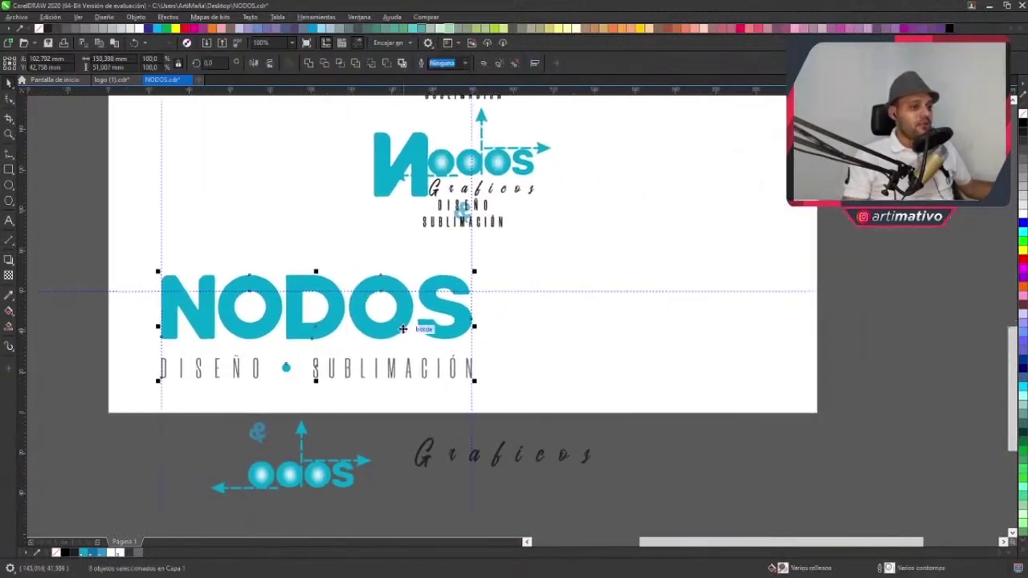
drag(444, 332, 566, 331)
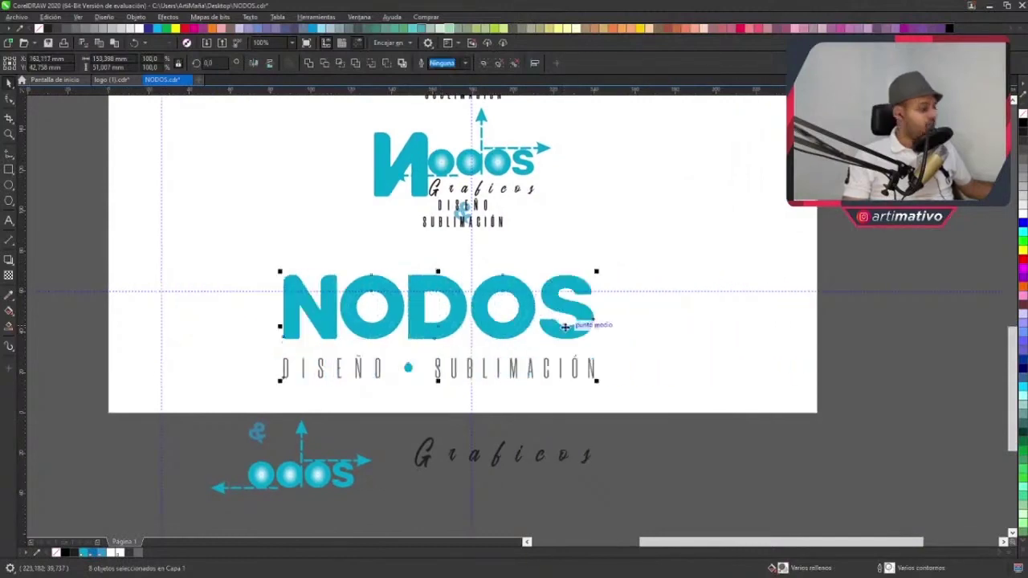
key(Escape)
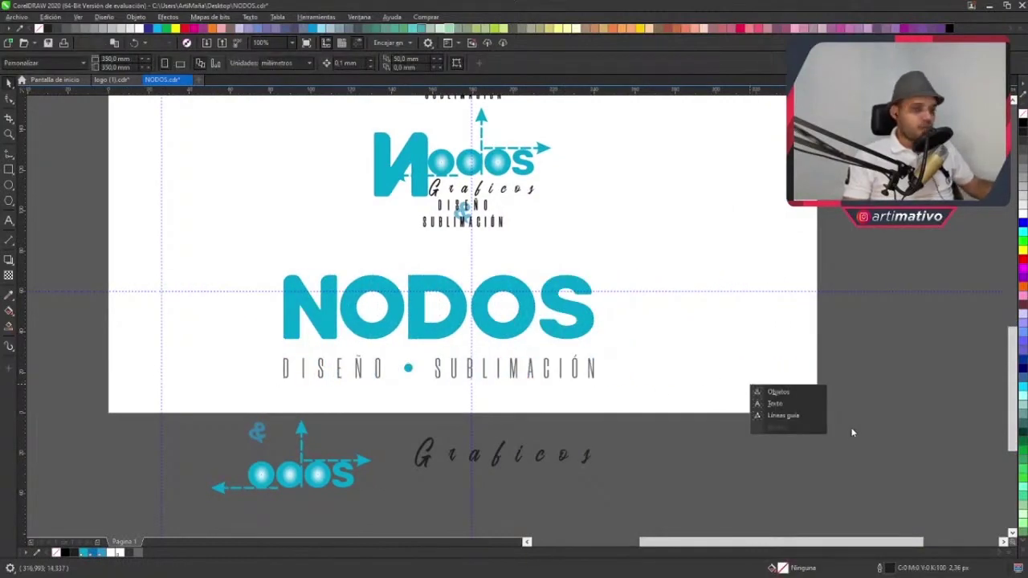
click(798, 416)
scroll(447, 316, up, 2)
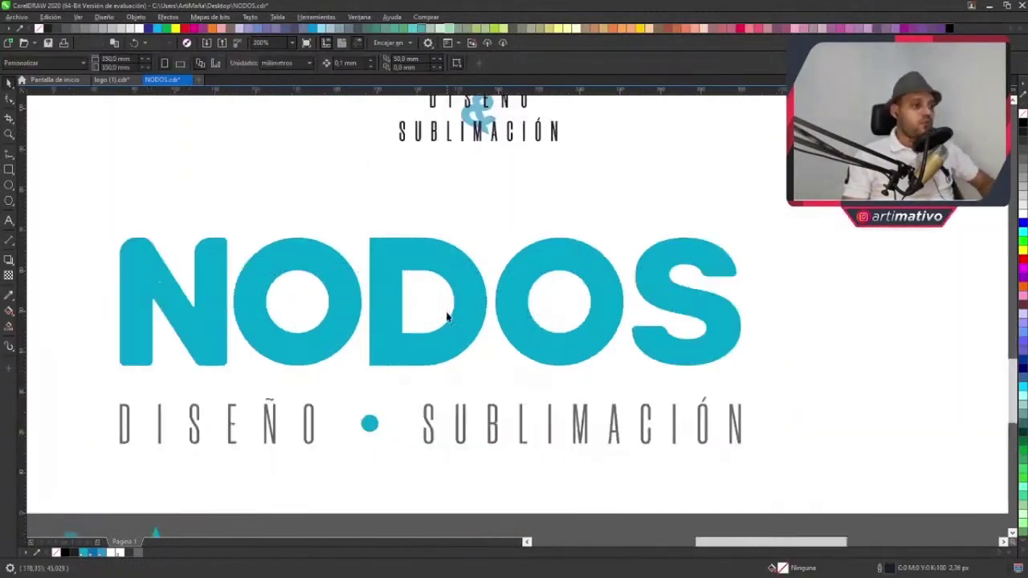
click(466, 314)
click(490, 226)
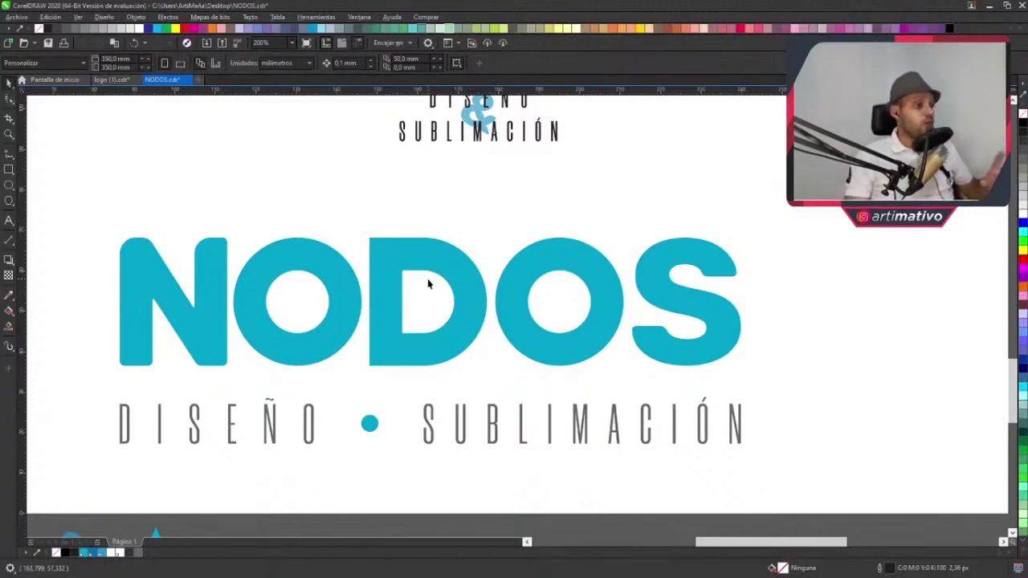
- Cover the middle of the D's stem with a white, outline-free rectangle about 12.2 by 15.5 mm, matching the counter's height
click(393, 289)
scroll(392, 293, up, 2)
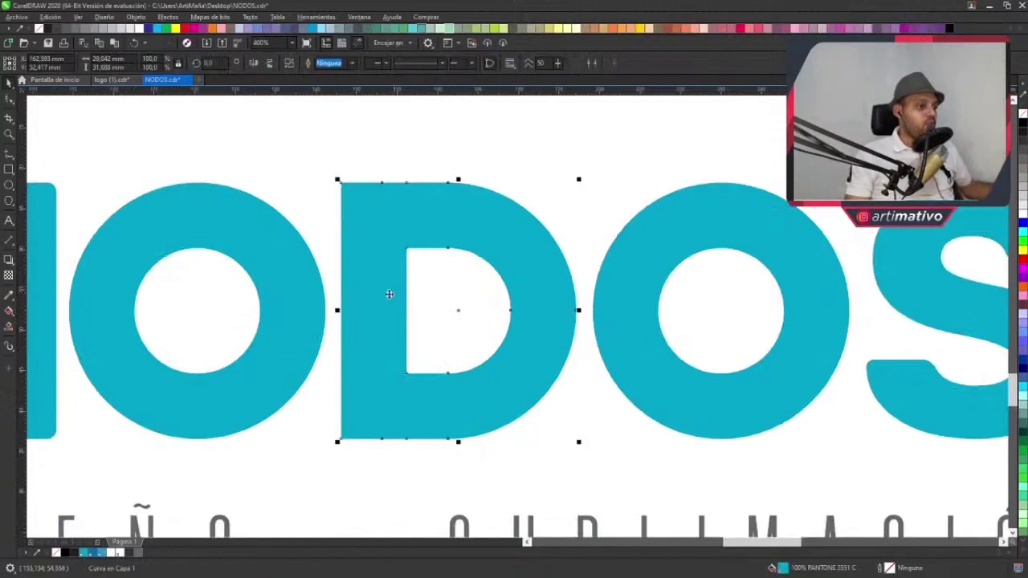
click(8, 170)
drag(433, 249, 407, 374)
drag(407, 311, 332, 305)
click(1024, 107)
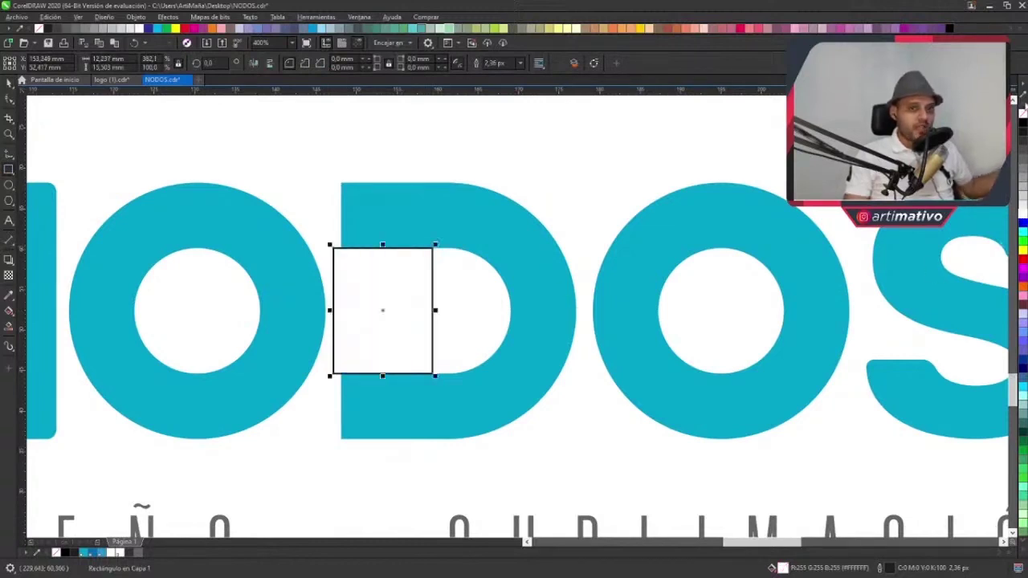
right_click(1024, 111)
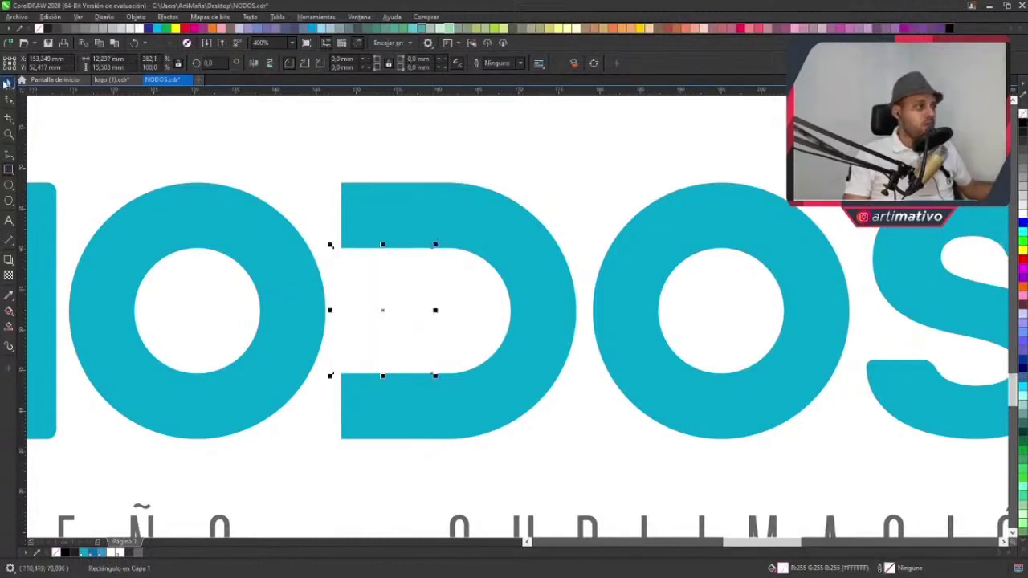
scroll(510, 221, down, 5)
key(Escape)
scroll(493, 285, up, 1)
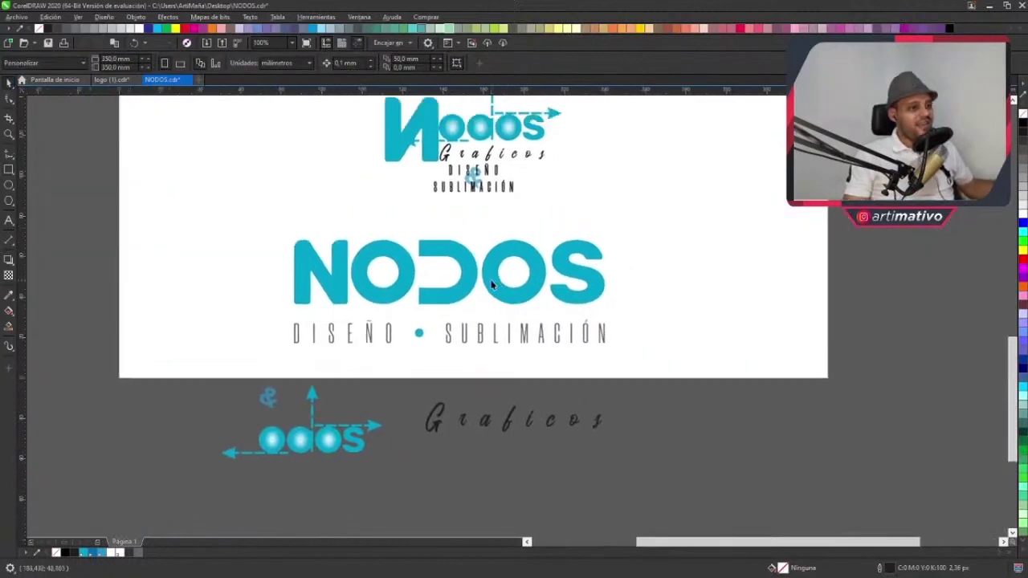
scroll(440, 274, up, 1)
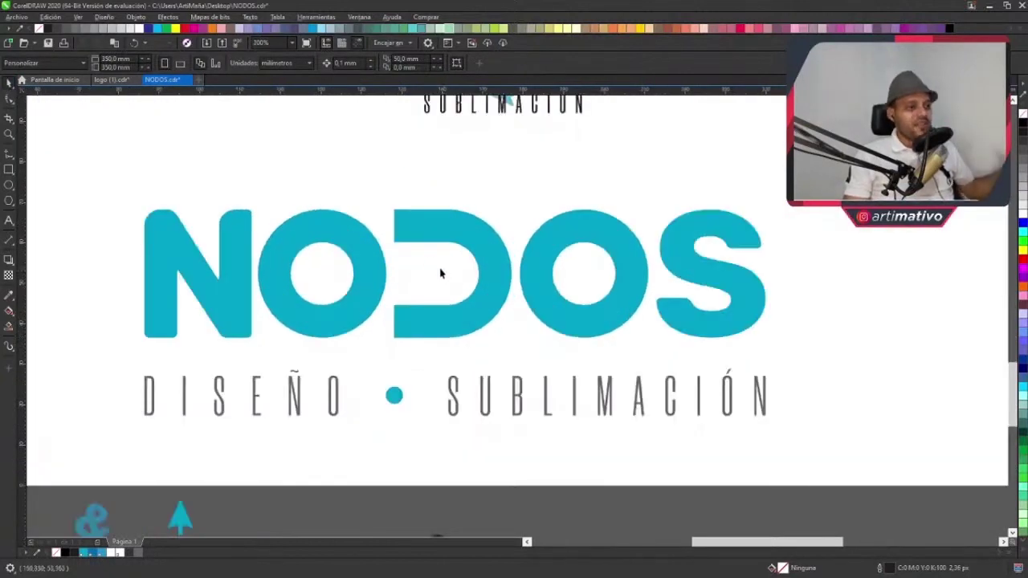
- Trim the D with the white rectangle so its stem opening is cut into the letter
click(440, 273)
scroll(414, 235, up, 1)
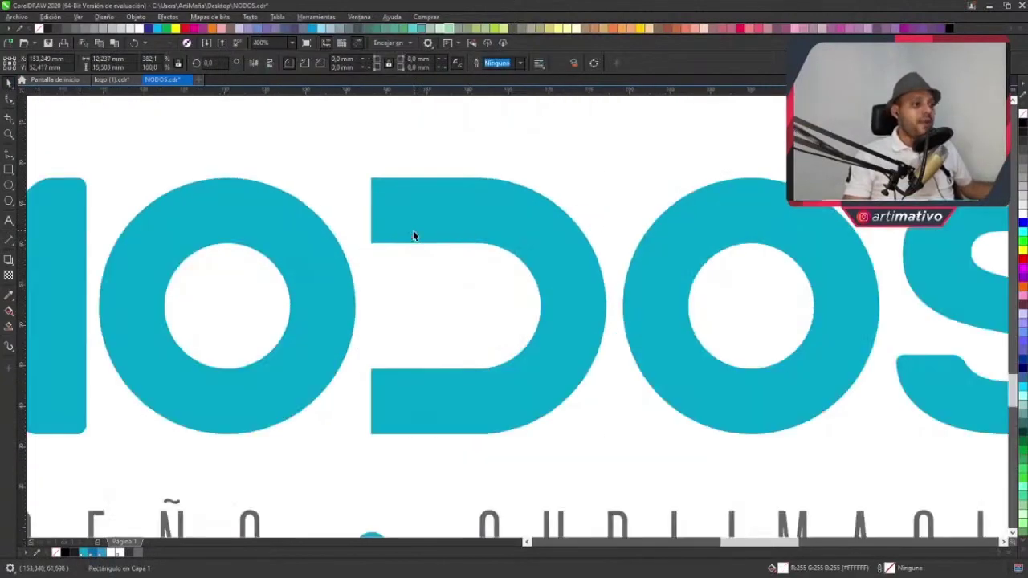
click(461, 215)
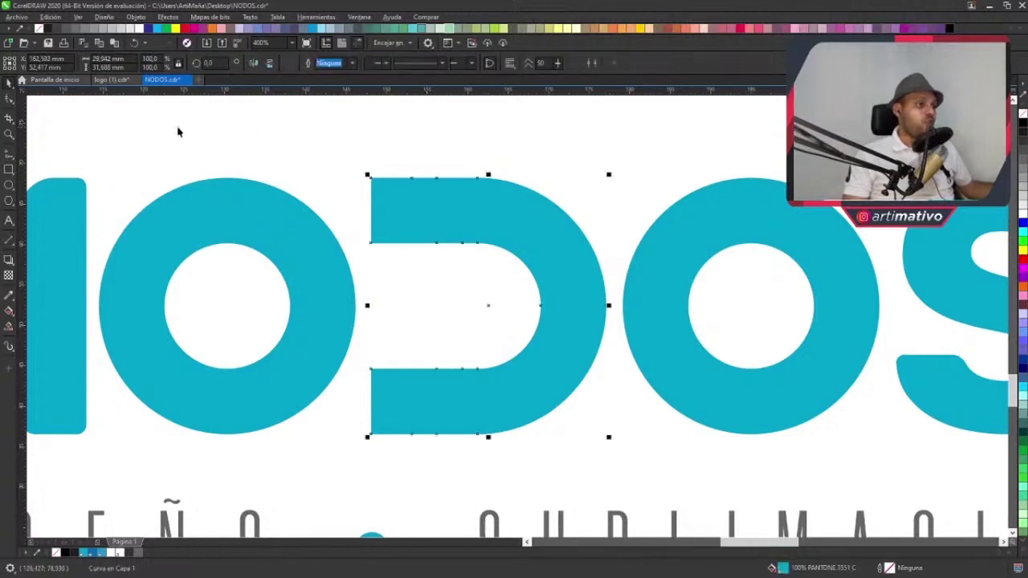
- Try shortening the open D's two straight arms at their free ends, then restore their full length
click(9, 98)
drag(357, 169, 397, 434)
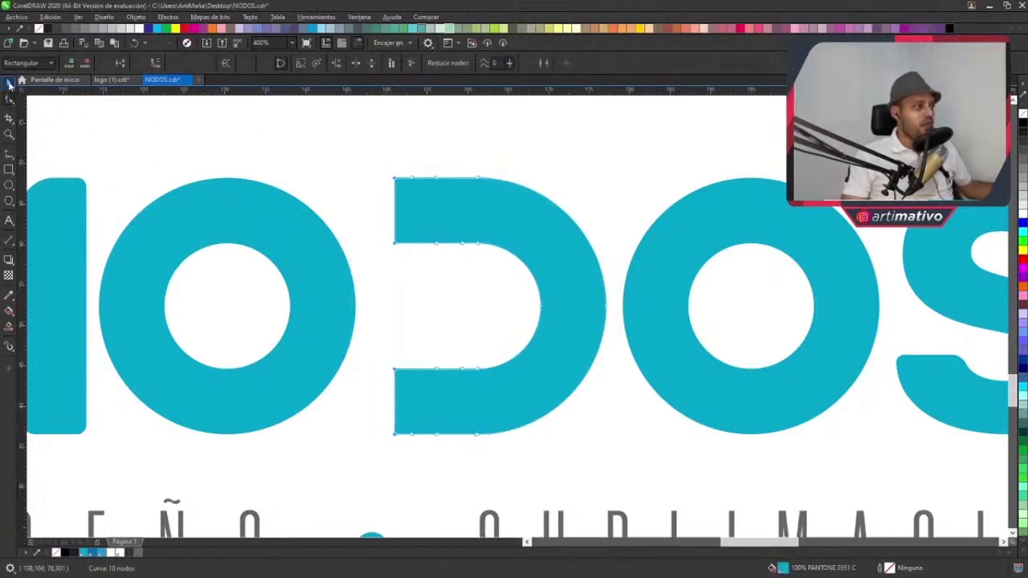
click(10, 84)
key(F3)
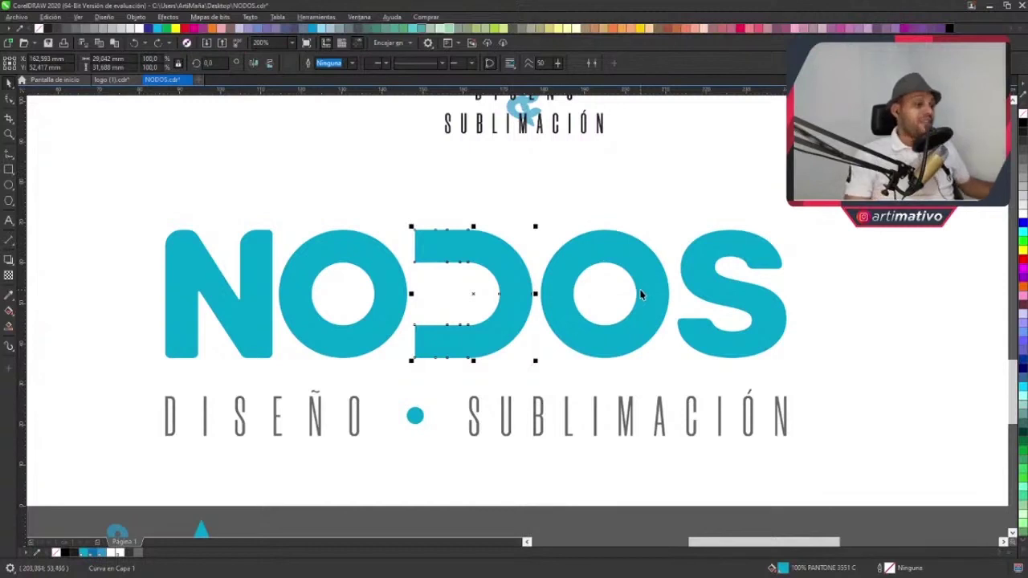
key(ctrl+k)
scroll(441, 278, up, 2)
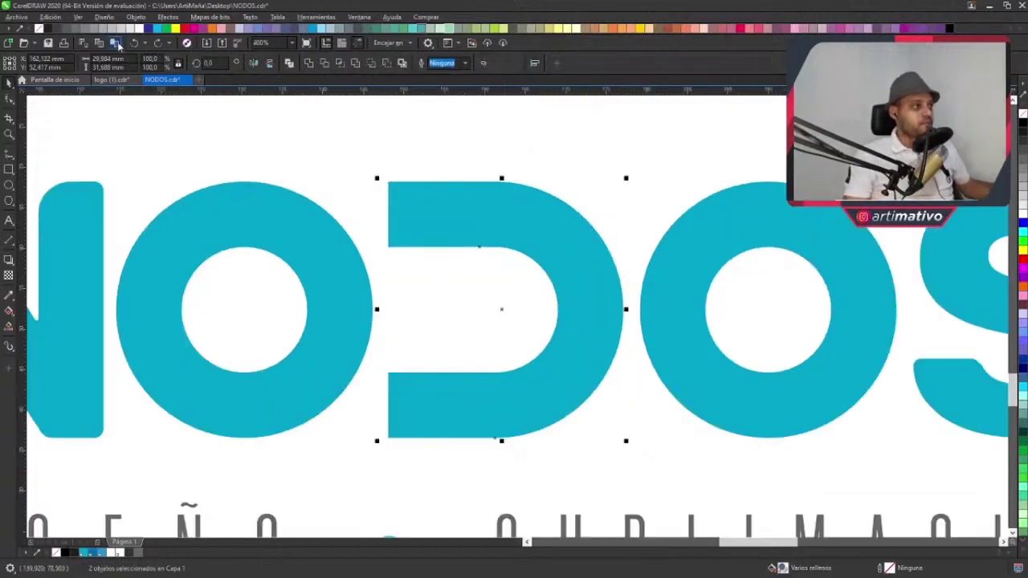
click(134, 43)
- Shorten the open D's two straight arms equally by moving their end nodes inward, making the letter about 26.5 mm wide
key(F10)
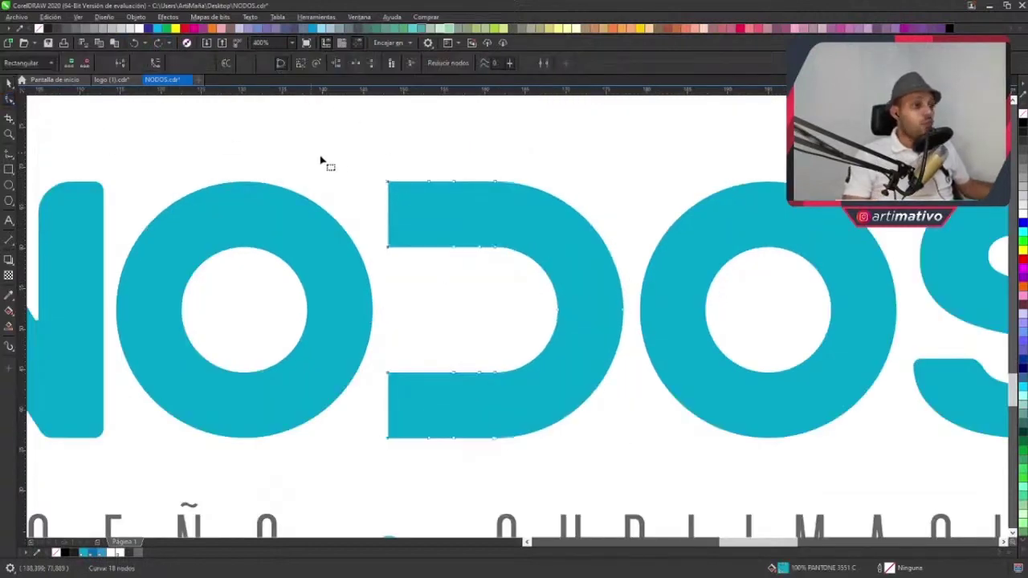
drag(420, 142, 414, 439)
click(9, 83)
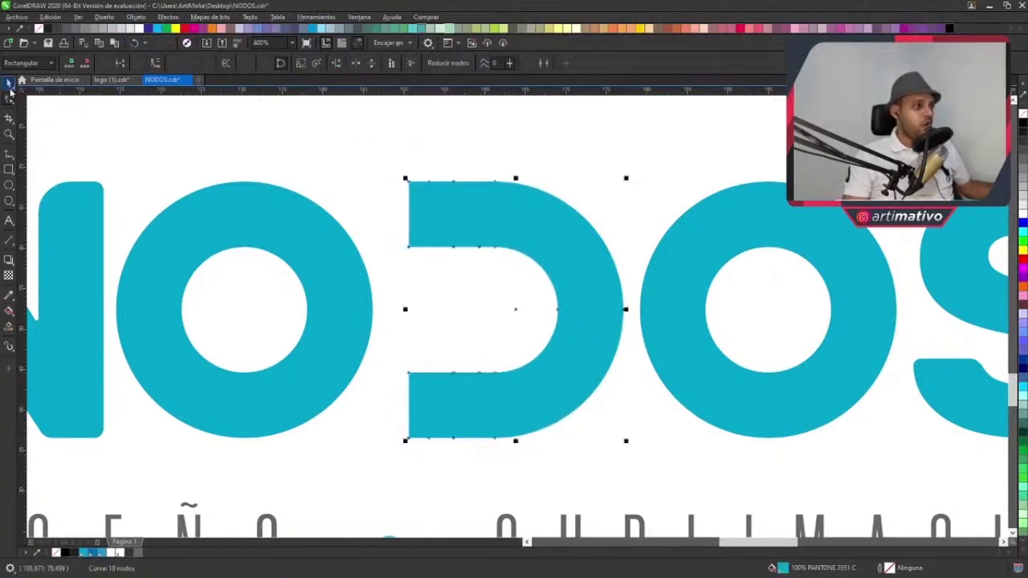
- Shift the D, second O and S together toward the first O to tighten the gap beside the open D
scroll(623, 213, down, 5)
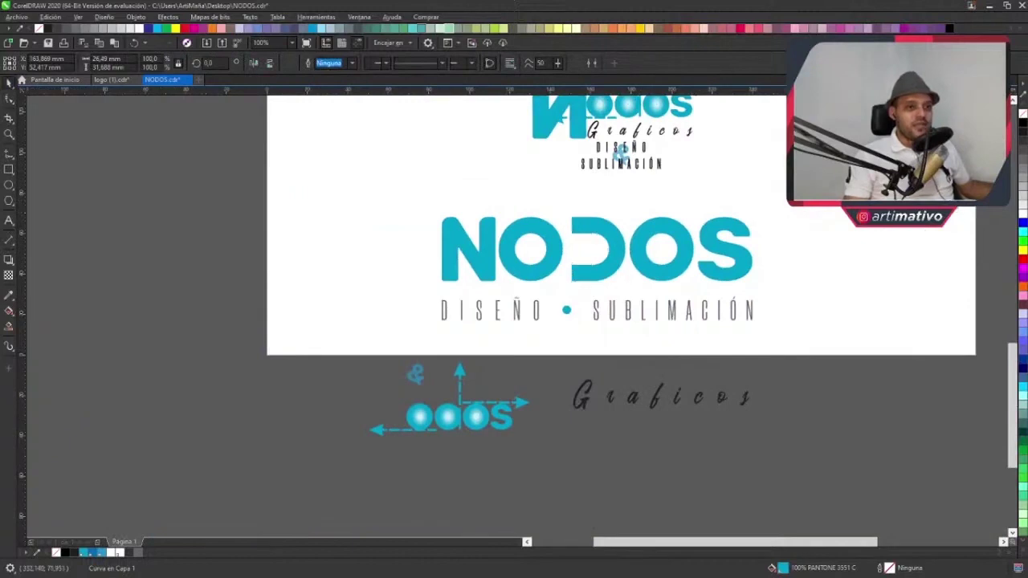
shift+click(584, 286)
scroll(591, 275, up, 5)
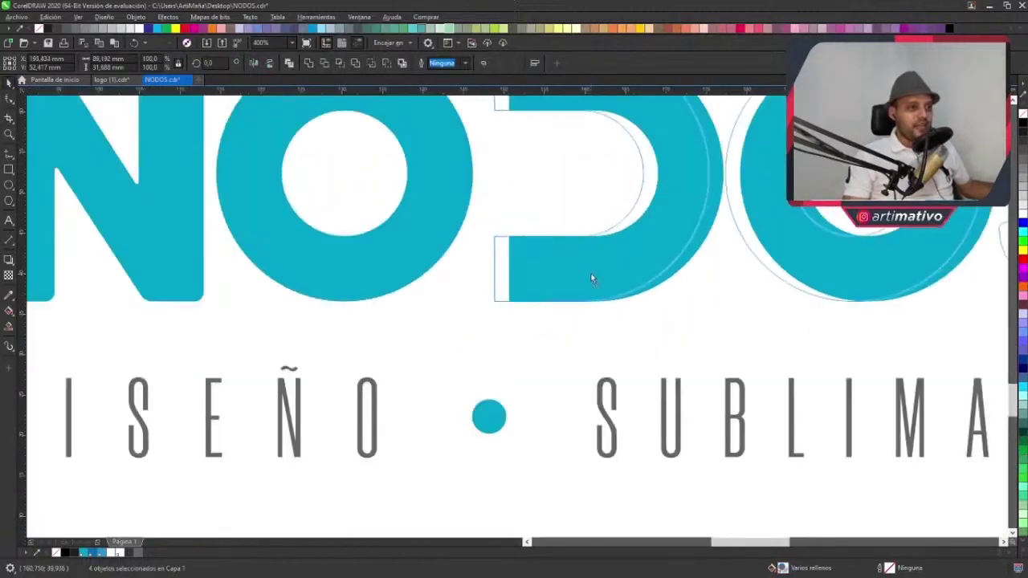
scroll(590, 278, down, 3)
- Scale the tagline group down slightly to match the narrowed NODOS wordmark
drag(974, 394, 292, 297)
drag(922, 316, 922, 253)
click(620, 270)
- Move the N about 0.9 mm away from the first O to even out the letter spacing
click(300, 265)
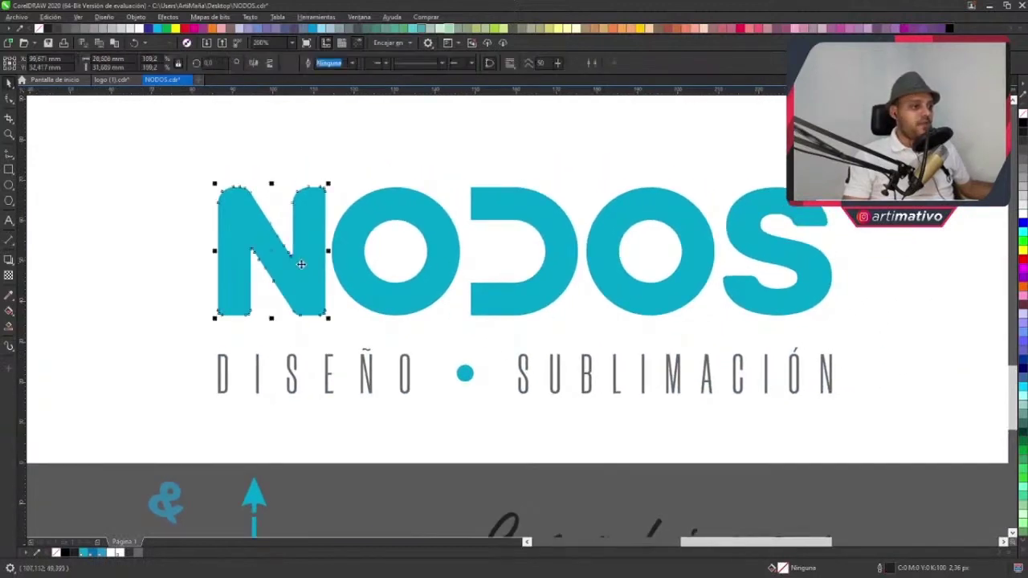
scroll(300, 264, up, 2)
drag(316, 287, 308, 289)
scroll(309, 289, down, 2)
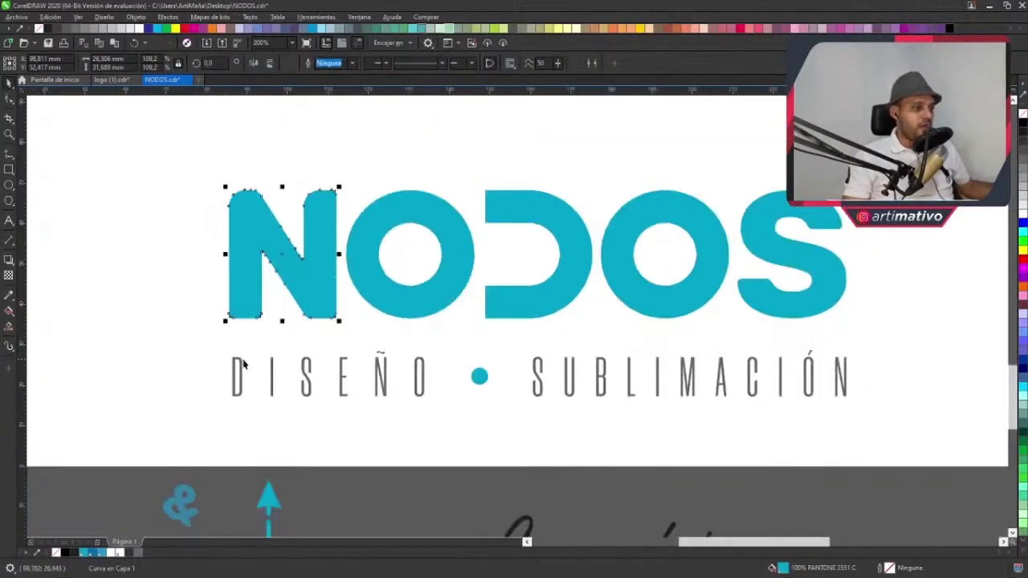
- Enlarge the tagline group proportionally to about 152.5 mm wide so its outer edge lines up with the N above
drag(895, 448, 161, 324)
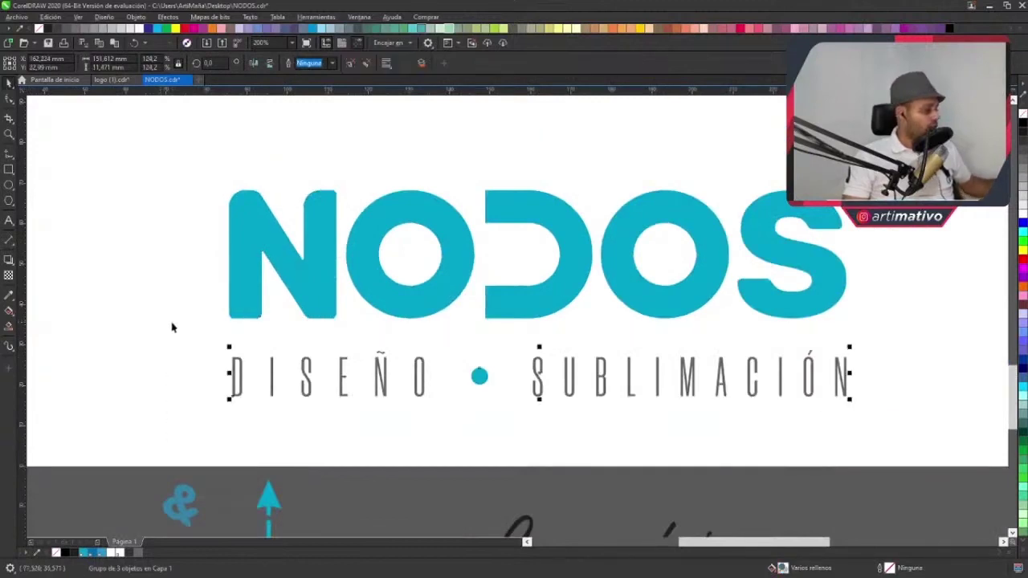
drag(228, 347, 224, 273)
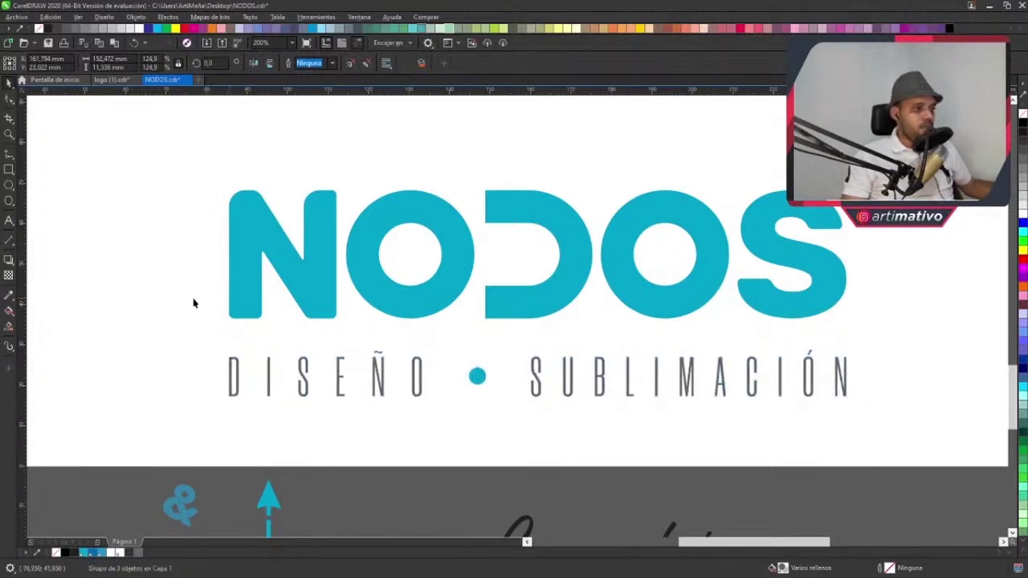
click(193, 299)
- Examine the finished logo's letter spacing, the open D's end beside the first O, and the tagline alignment
scroll(487, 289, right, 2)
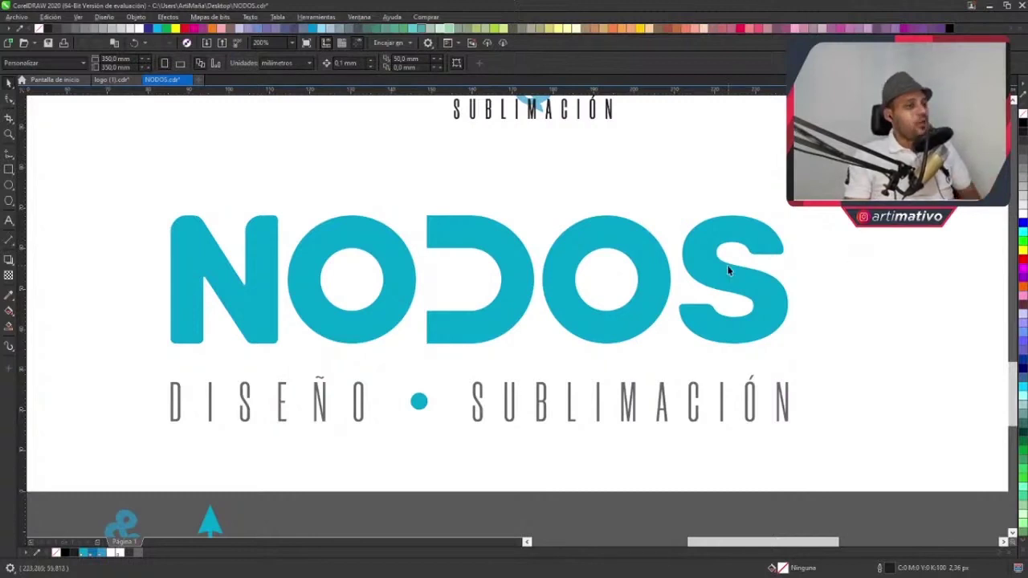
scroll(728, 269, down, 3)
drag(734, 287, 735, 372)
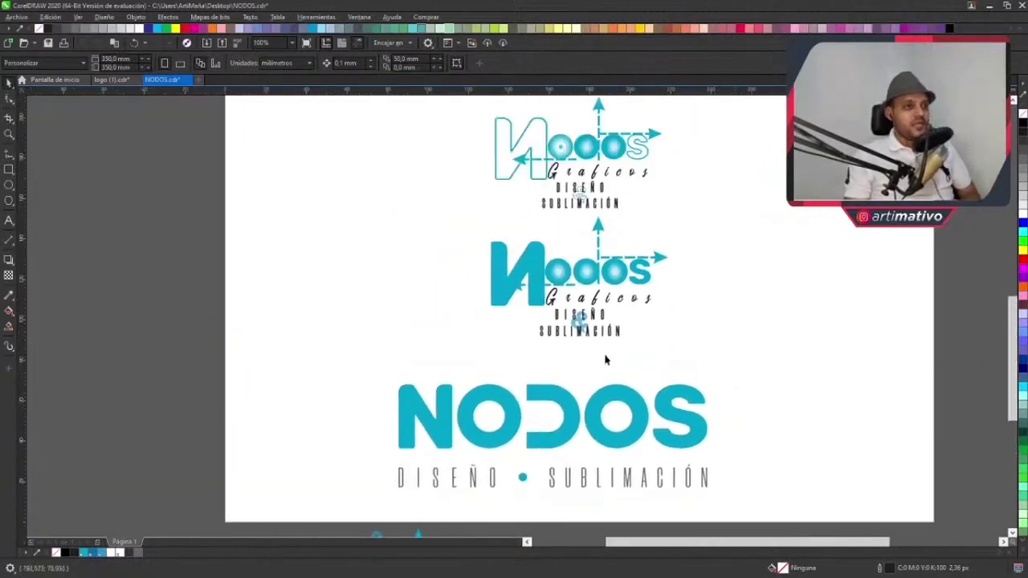
scroll(565, 491, up, 8)
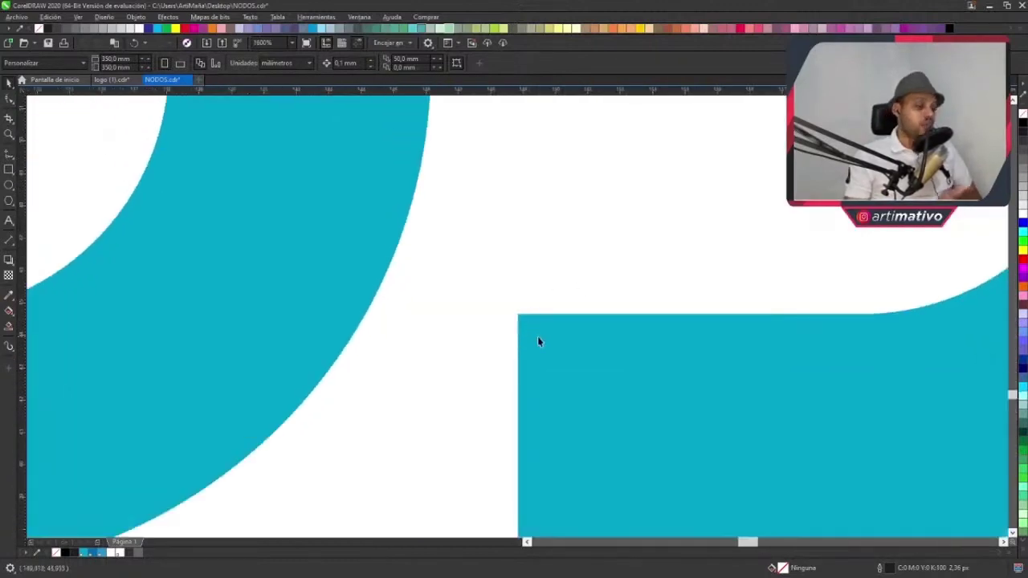
scroll(831, 324, down, 1)
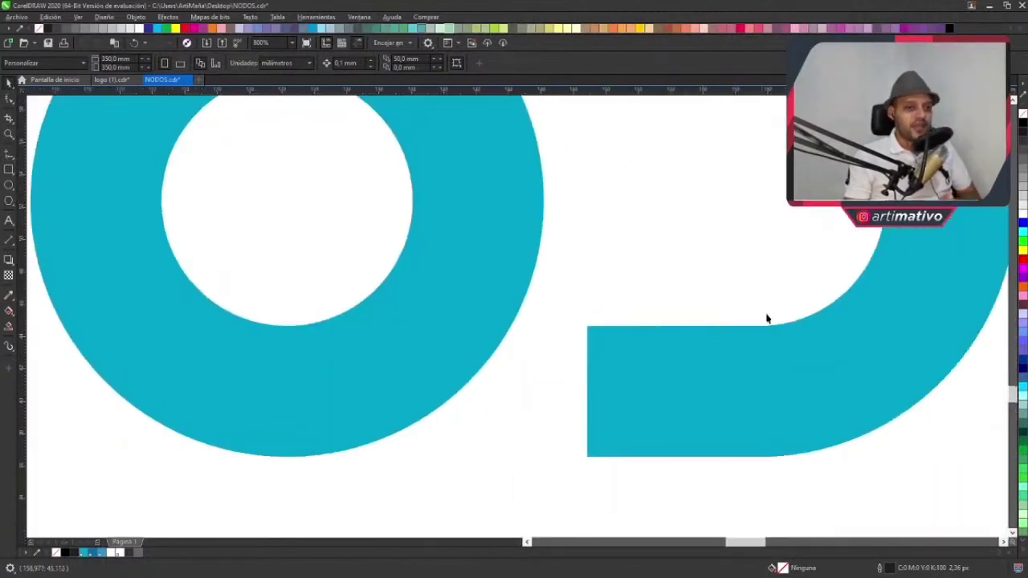
scroll(812, 318, down, 1)
drag(813, 319, 581, 334)
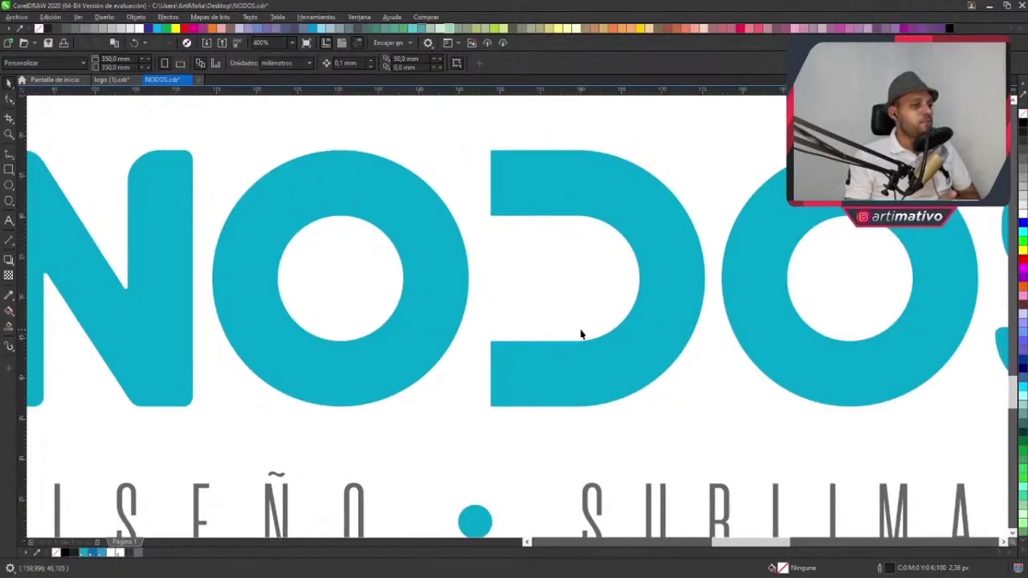
scroll(582, 334, down, 1)
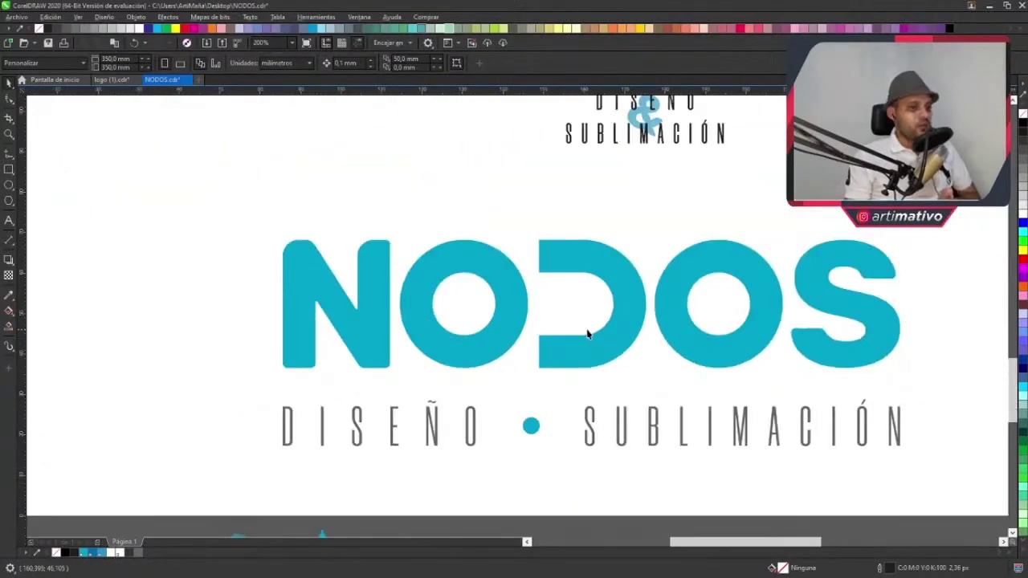
scroll(579, 336, right, 3)
scroll(793, 338, down, 1)
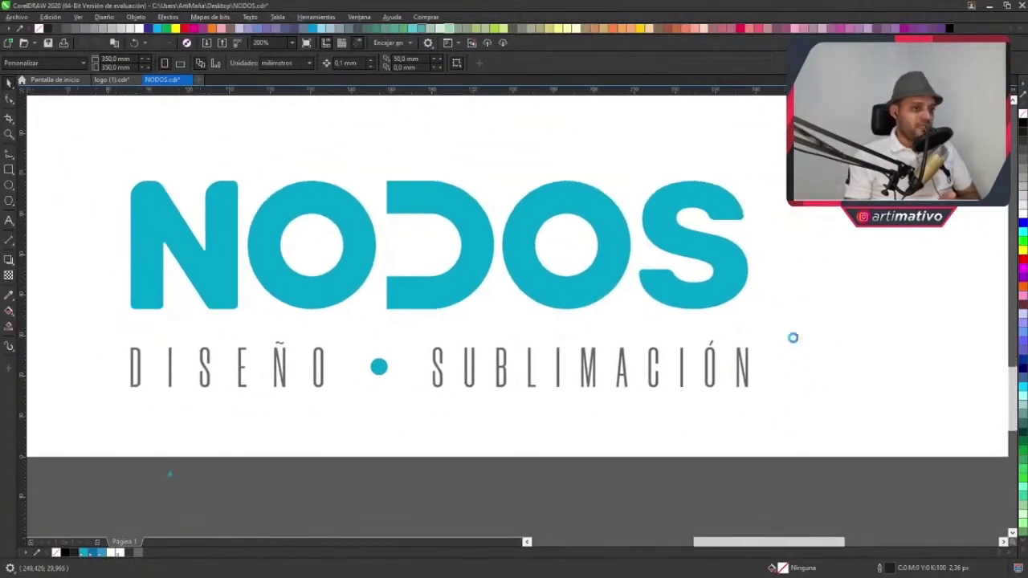
- Move the whole NODOS wordmark and tagline together about 92 mm right and 6 mm up, away from the older logo versions
click(238, 340)
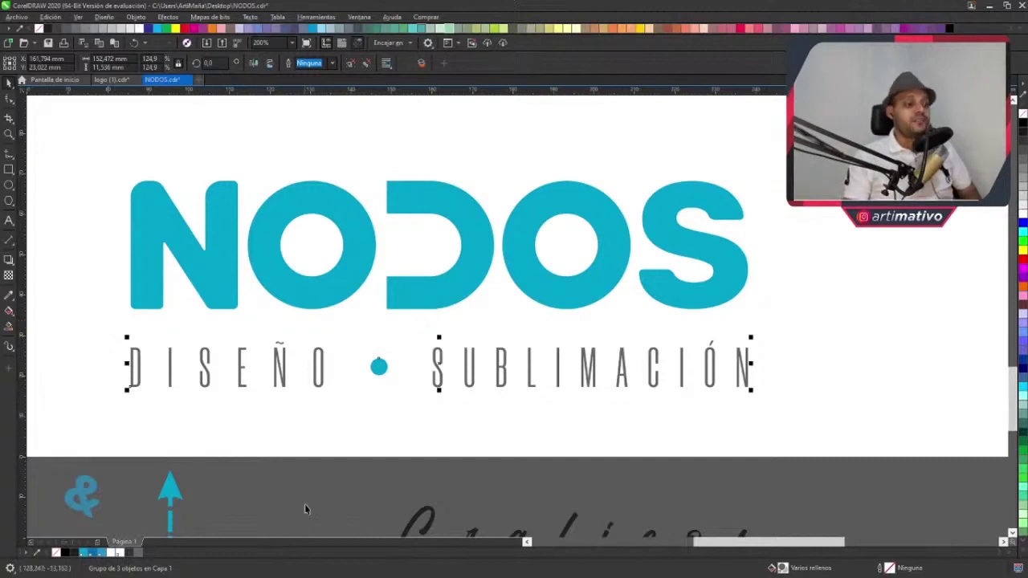
scroll(305, 510, down, 3)
key(Escape)
click(481, 356)
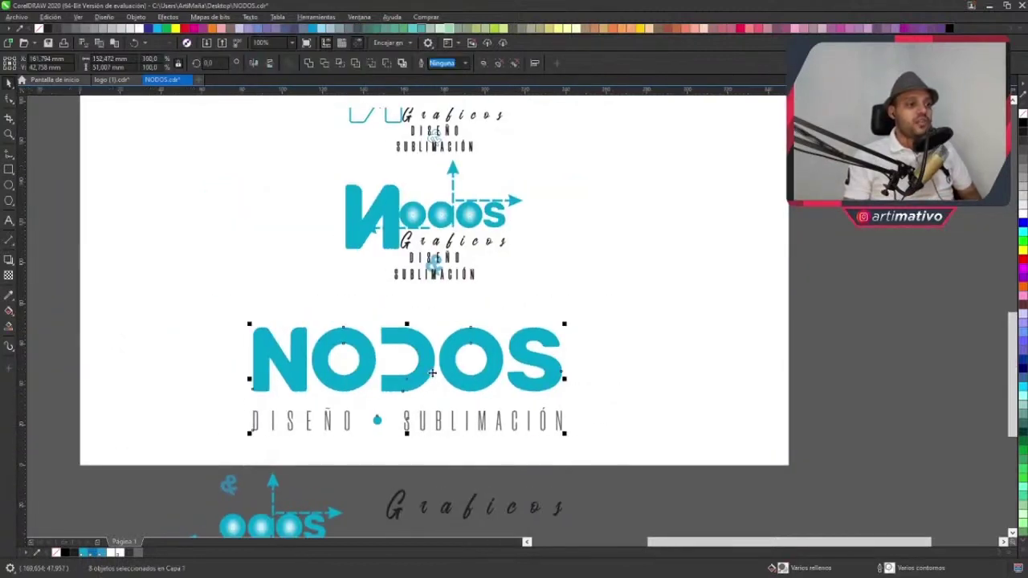
drag(490, 376, 673, 363)
scroll(624, 386, up, 3)
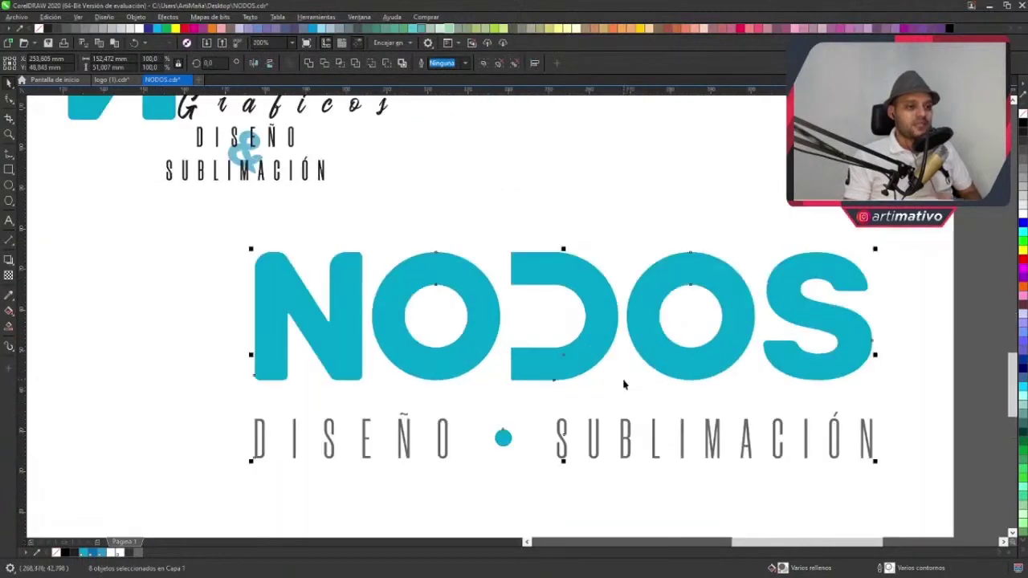
scroll(625, 395, right, 1)
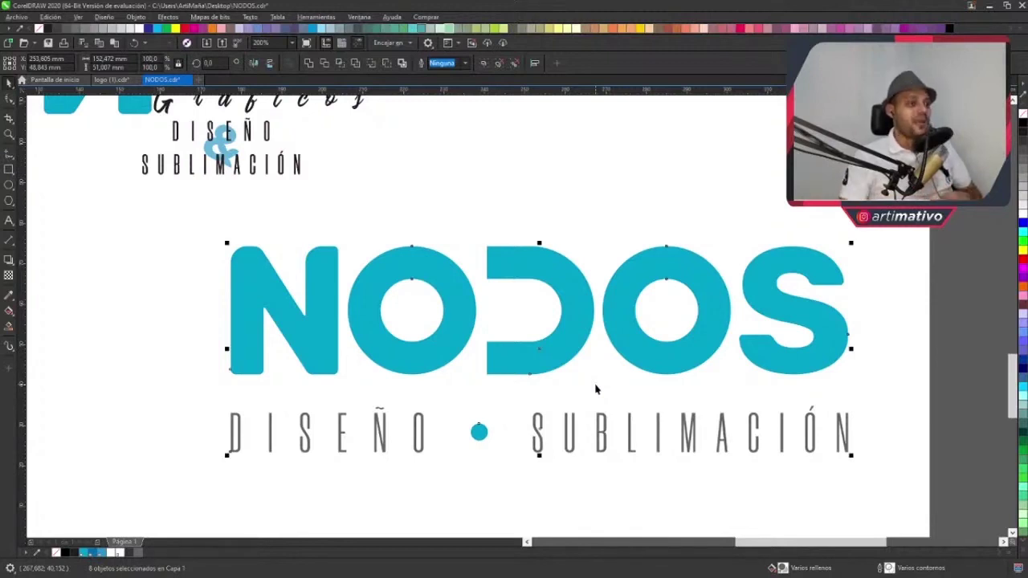
click(323, 416)
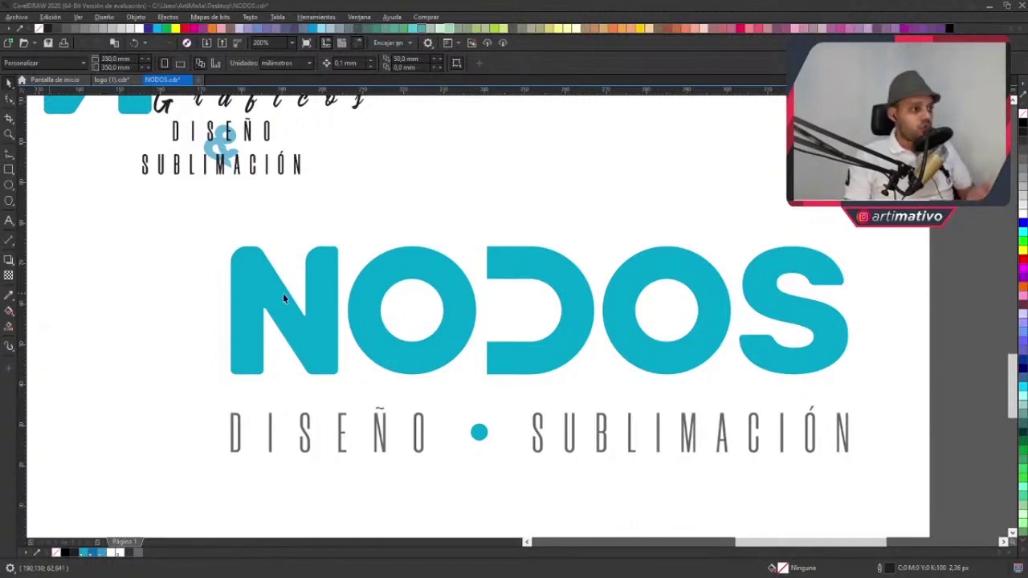
scroll(283, 293, down, 1)
drag(326, 300, 450, 328)
drag(333, 418, 727, 271)
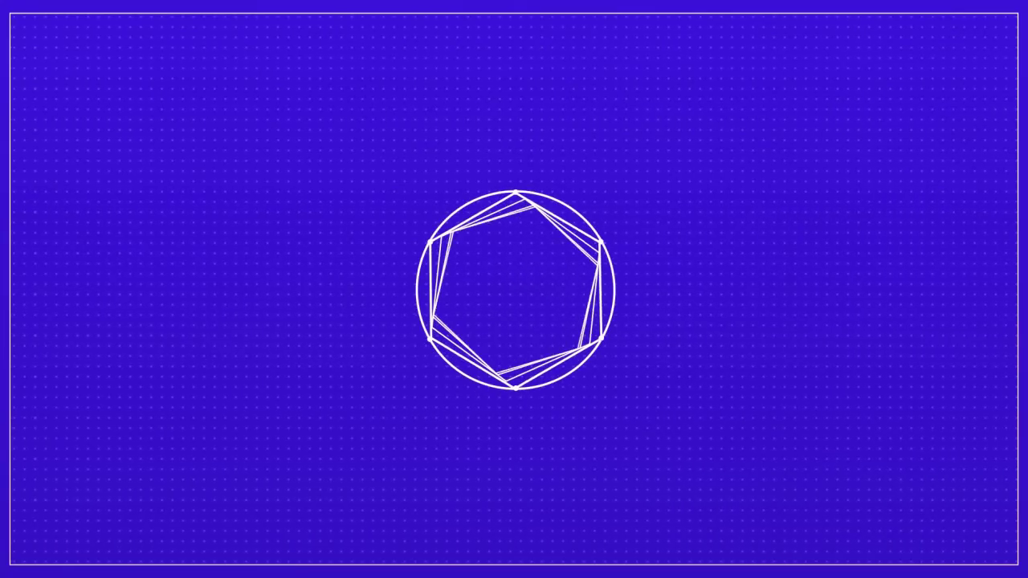